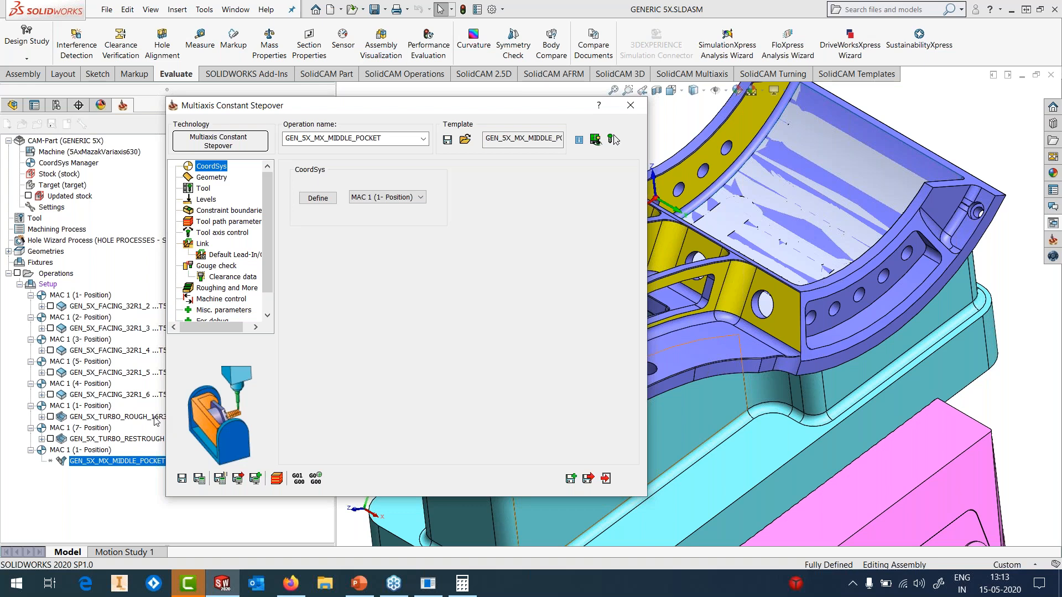
- Select the inner walls and corner fillets of the middle pocket as the machining surfaces of the operation
left_click(210, 177)
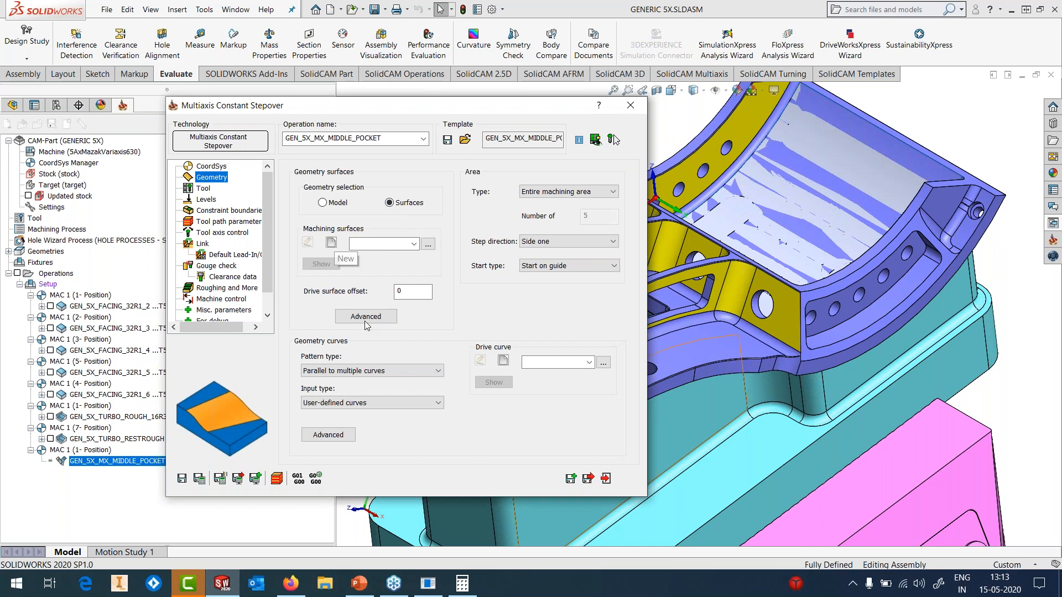
left_click(349, 318)
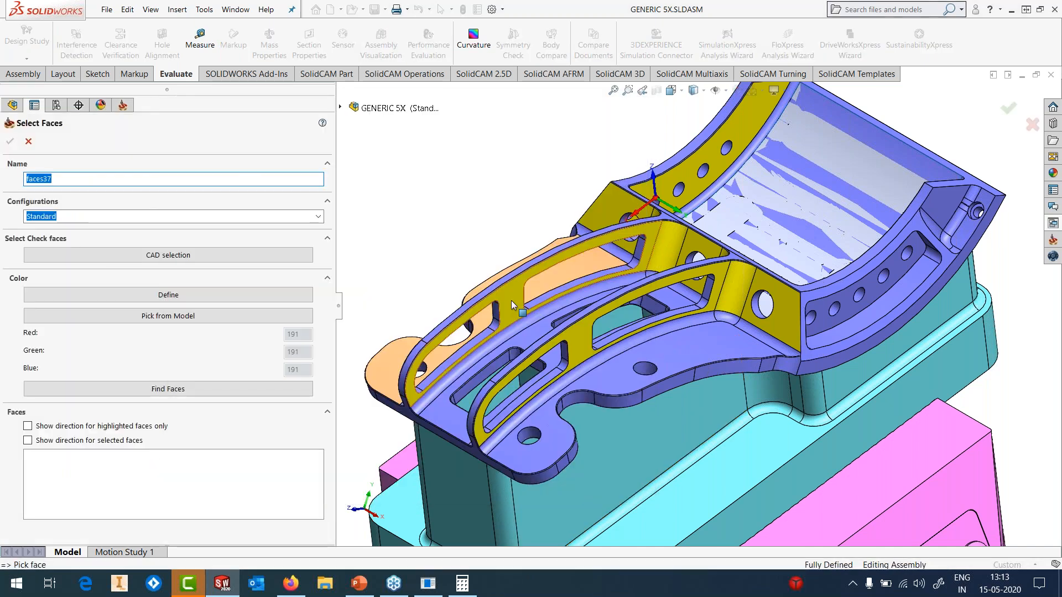
left_click(641, 239)
left_click(680, 246)
left_click(695, 245)
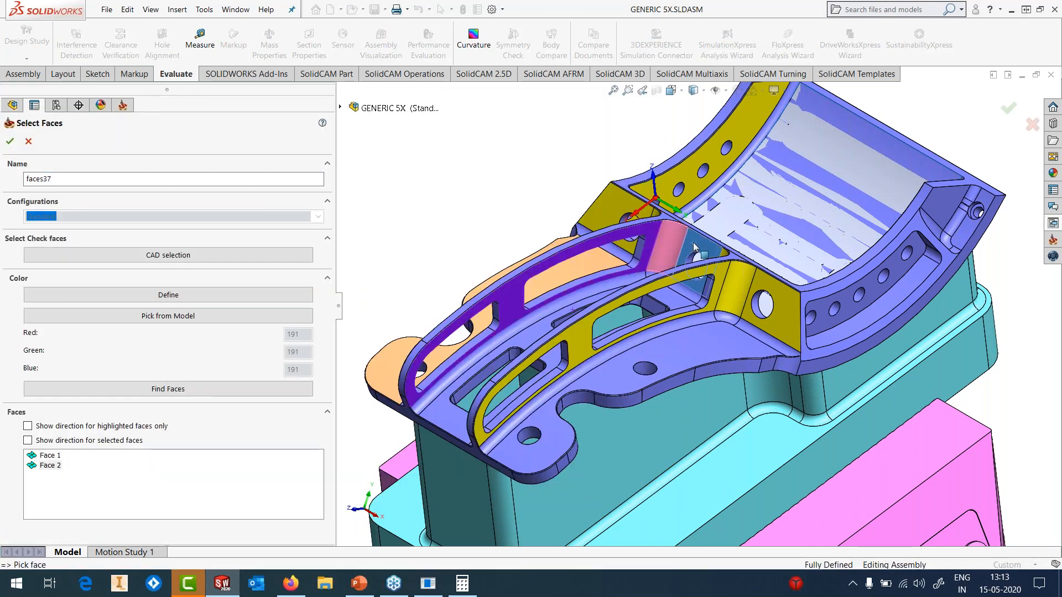
middle_click_drag(698, 246, 694, 300)
left_click(723, 277)
left_click(729, 301)
scroll(695, 300, "down", 3)
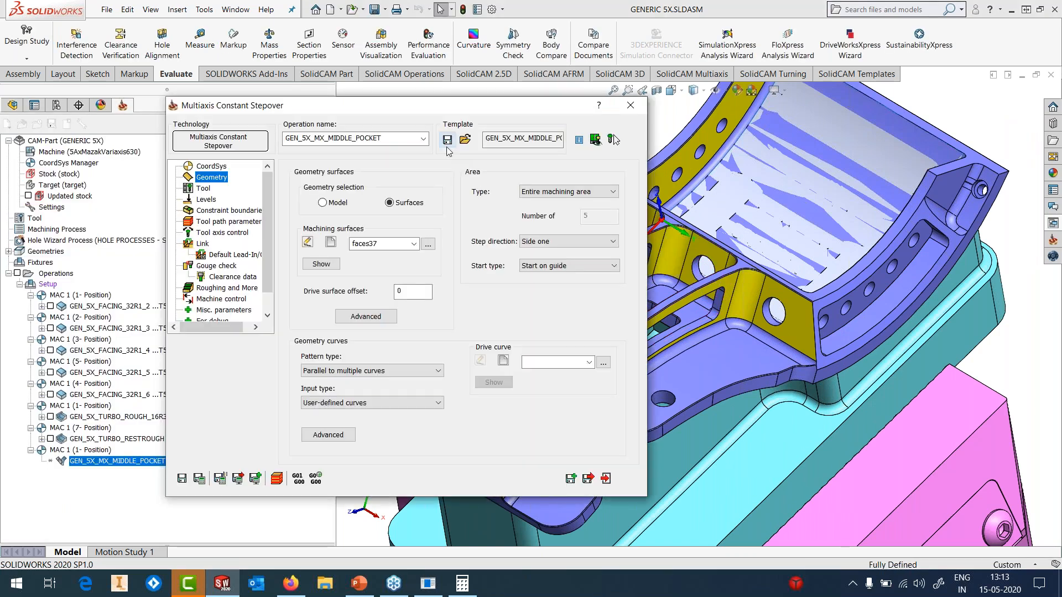
- Define the drive curve as the edge chain along the base of the middle pocket's walls
left_click(504, 360)
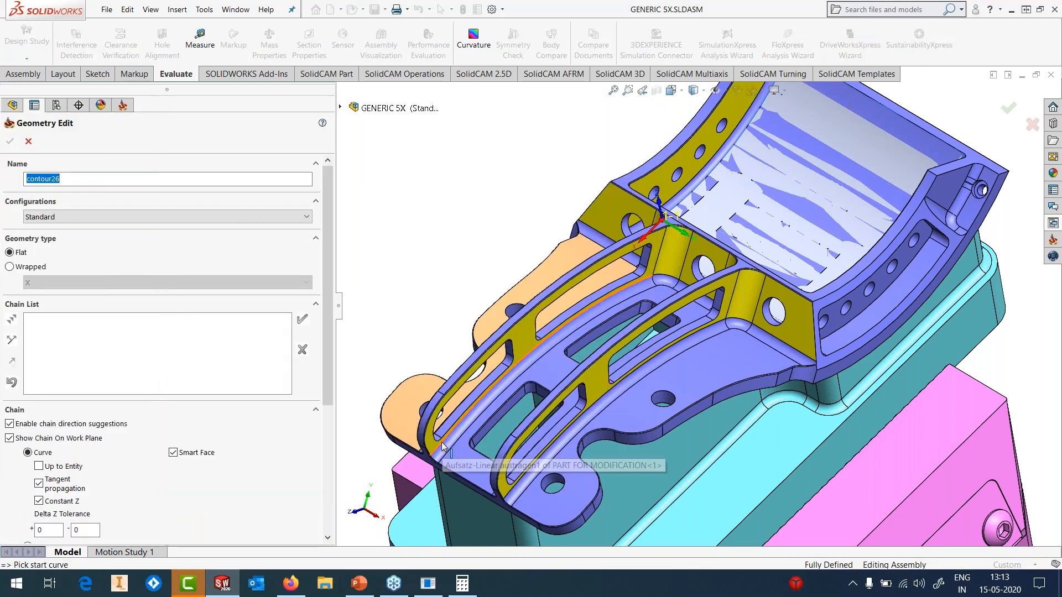
left_click(442, 447)
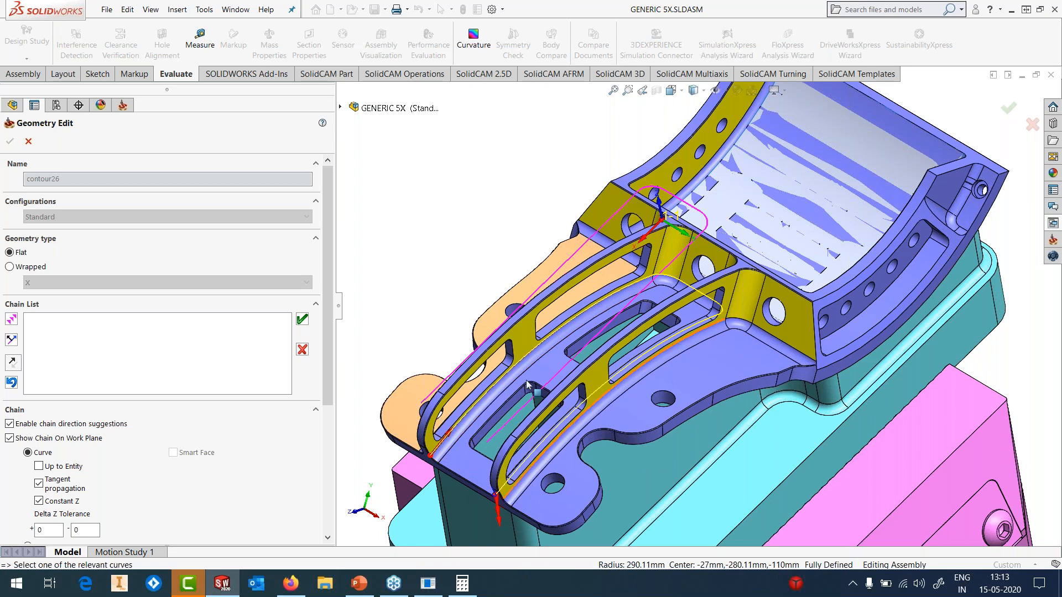
left_click(302, 319)
left_click(10, 141)
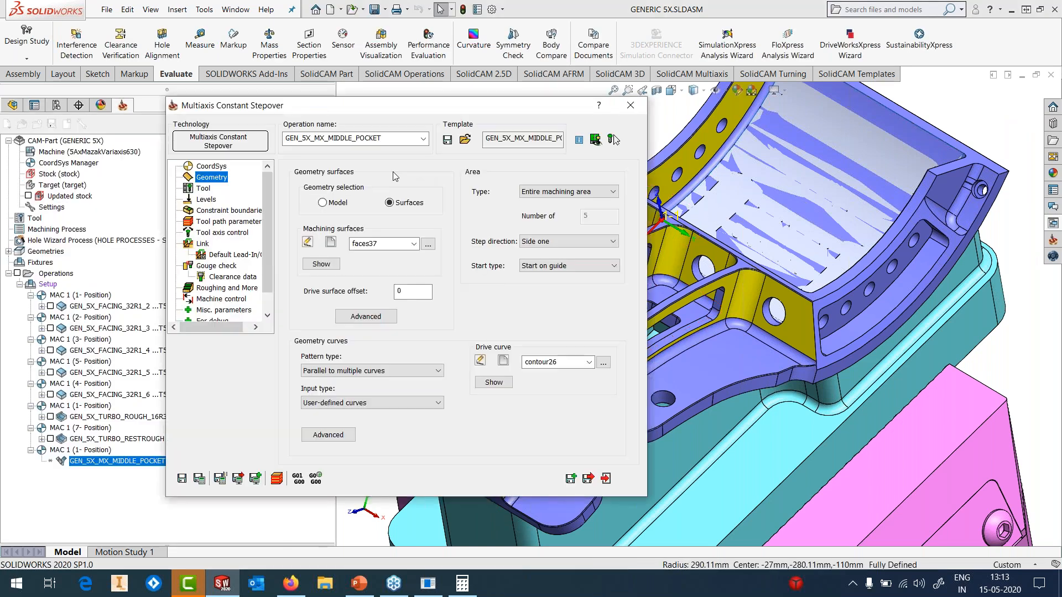
- Review the operation's tool, levels and tool axis settings, including the side tilt angle
left_click(204, 189)
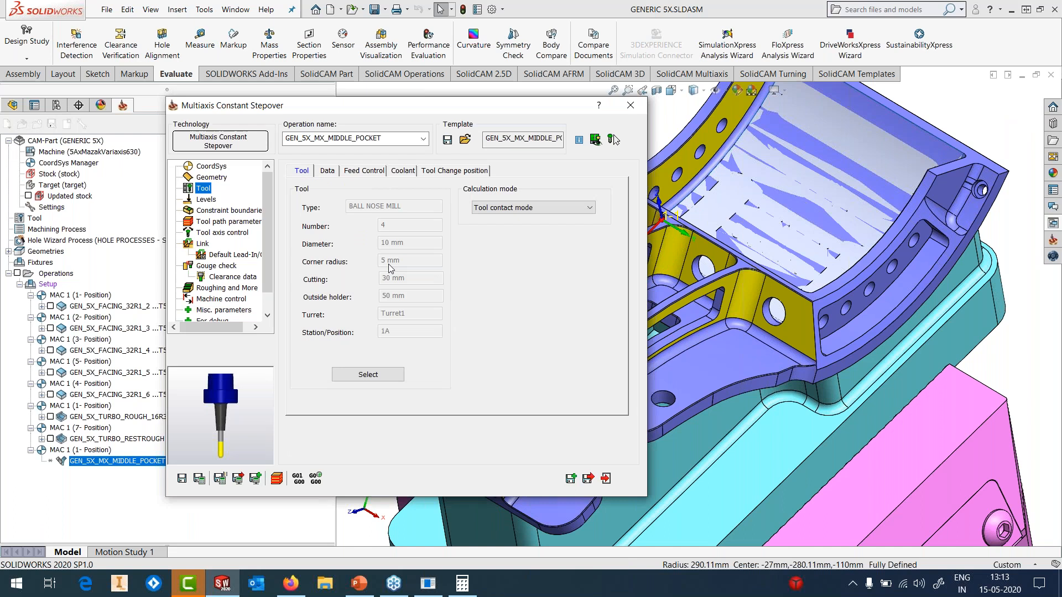
left_click(214, 201)
left_click(228, 233)
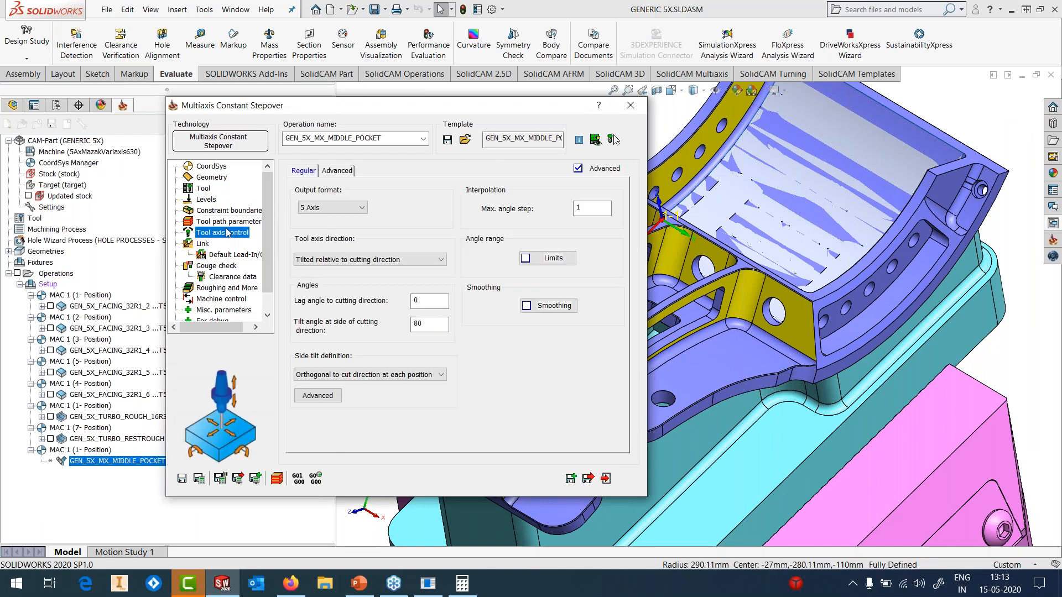
left_click_drag(428, 324, 404, 327)
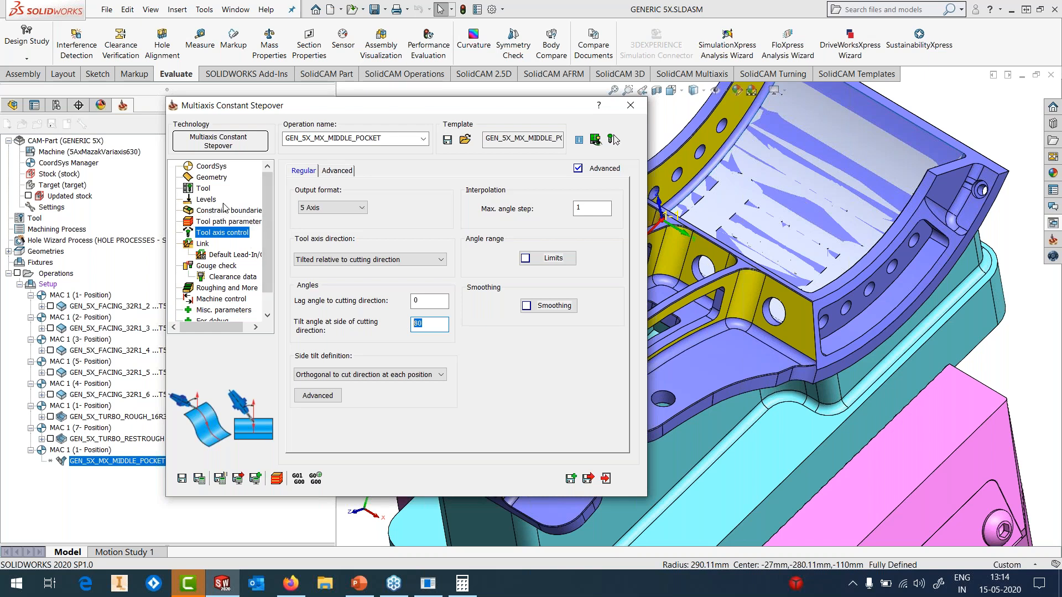
- Confirm the advanced drive surface options with Fill holes enabled, and try to save the operation
left_click(212, 178)
left_click(347, 320)
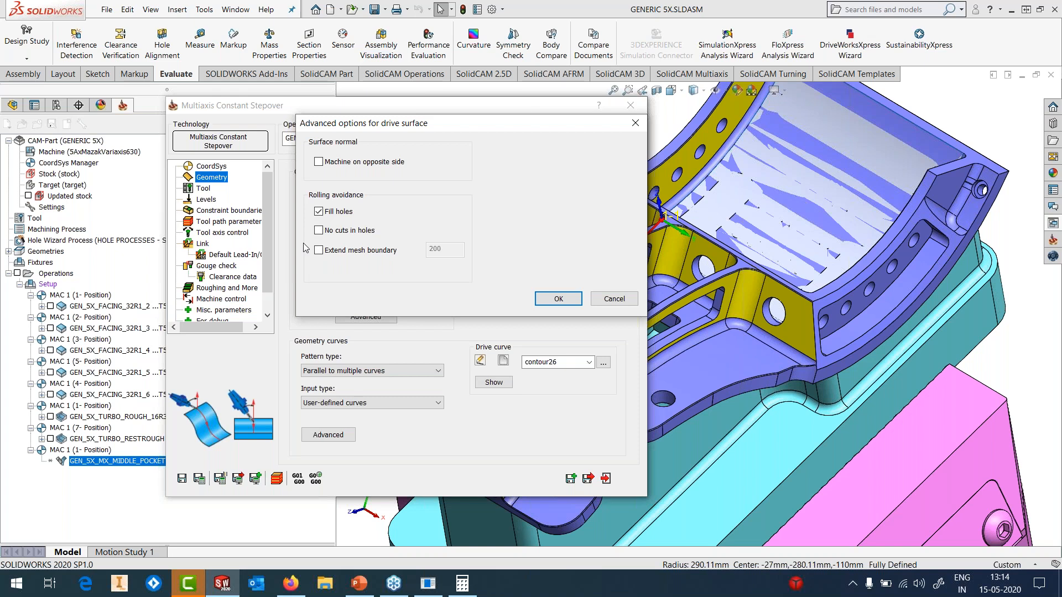
left_click(558, 299)
left_click(182, 479)
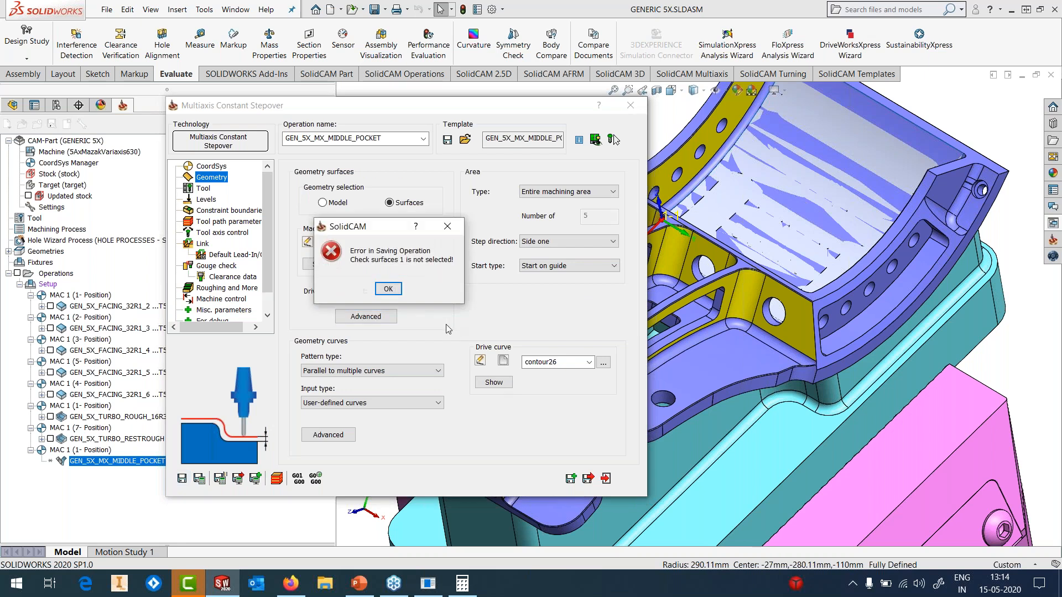
left_click(387, 288)
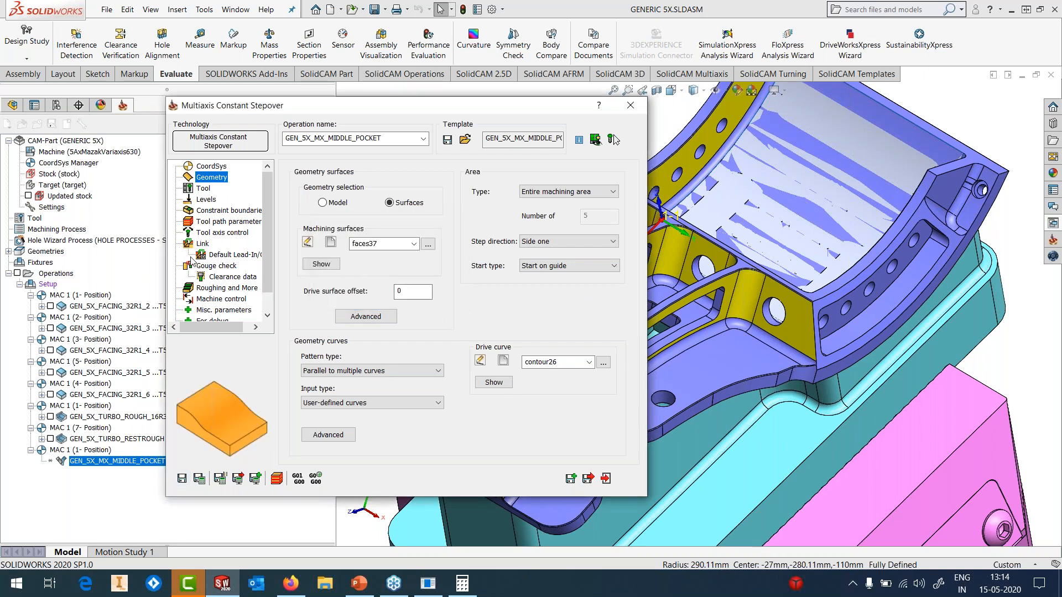
- Define the middle pocket's floor and the fillets around it as check surfaces for the first gouge check
left_click(210, 265)
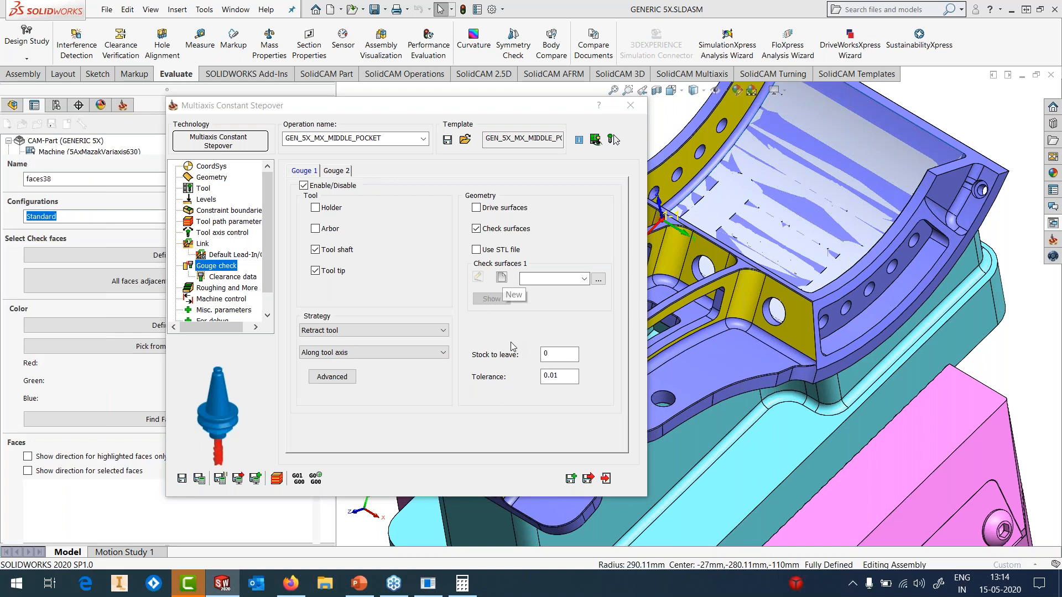
scroll(641, 283, "down", 4)
left_click(646, 284)
left_click(683, 280)
left_click(726, 289)
middle_click_drag(726, 293, 809, 354)
left_click(809, 350)
left_click(810, 398)
left_click(761, 356)
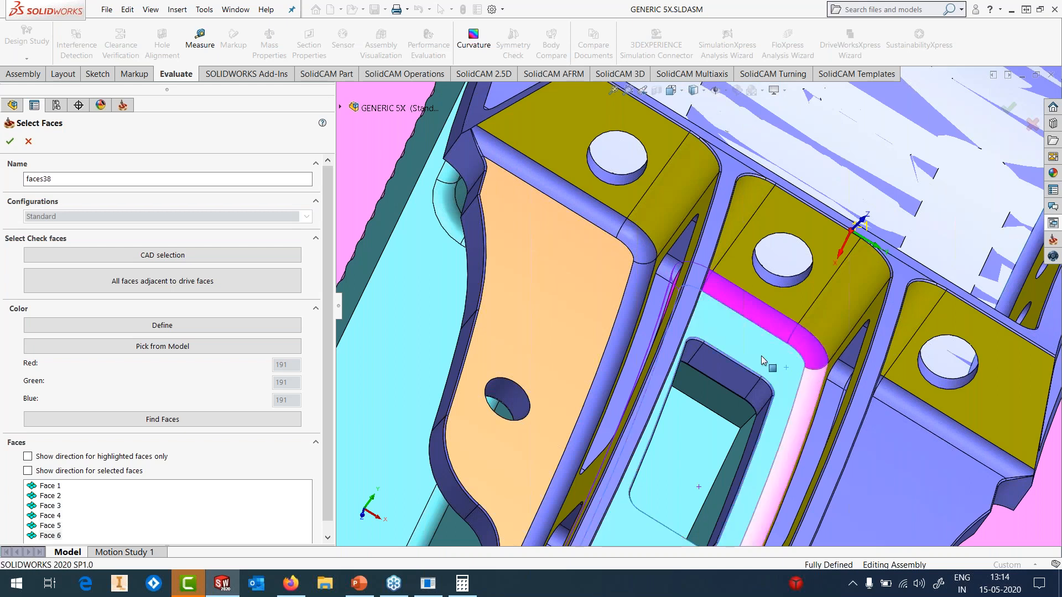
scroll(761, 356, "up", 2)
scroll(761, 356, "up", 3)
middle_click_drag(761, 357, 699, 308)
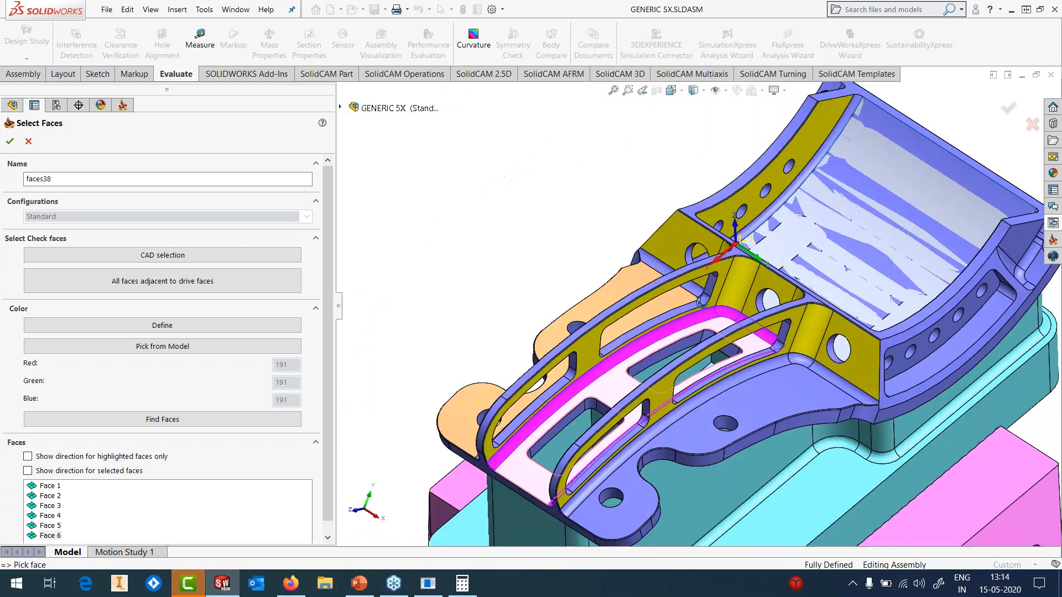
left_click(10, 141)
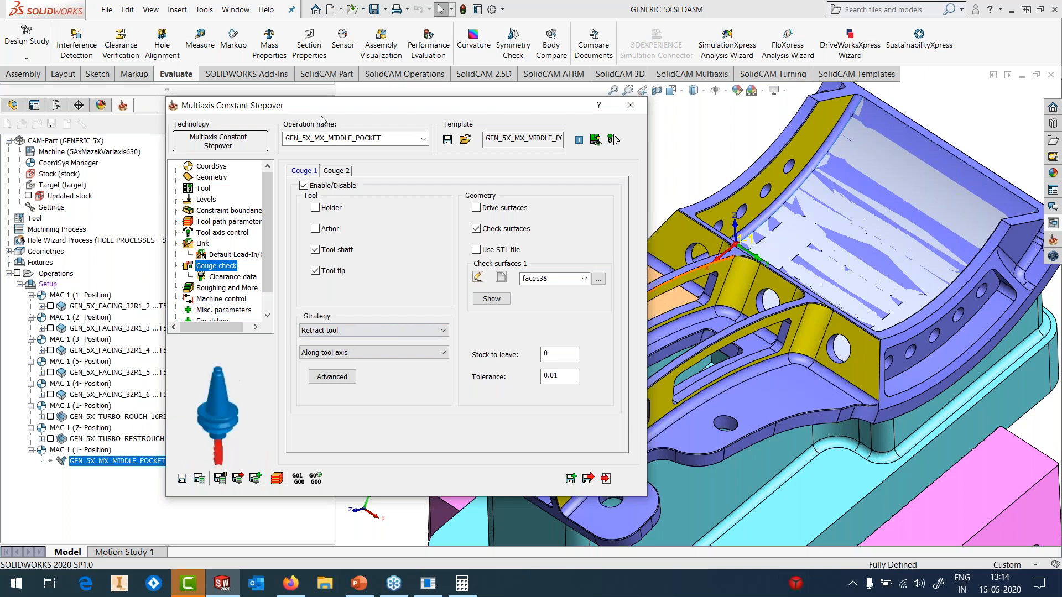
- Try to save the operation, and set its constraint boundary type to Created automatically
left_click(184, 479)
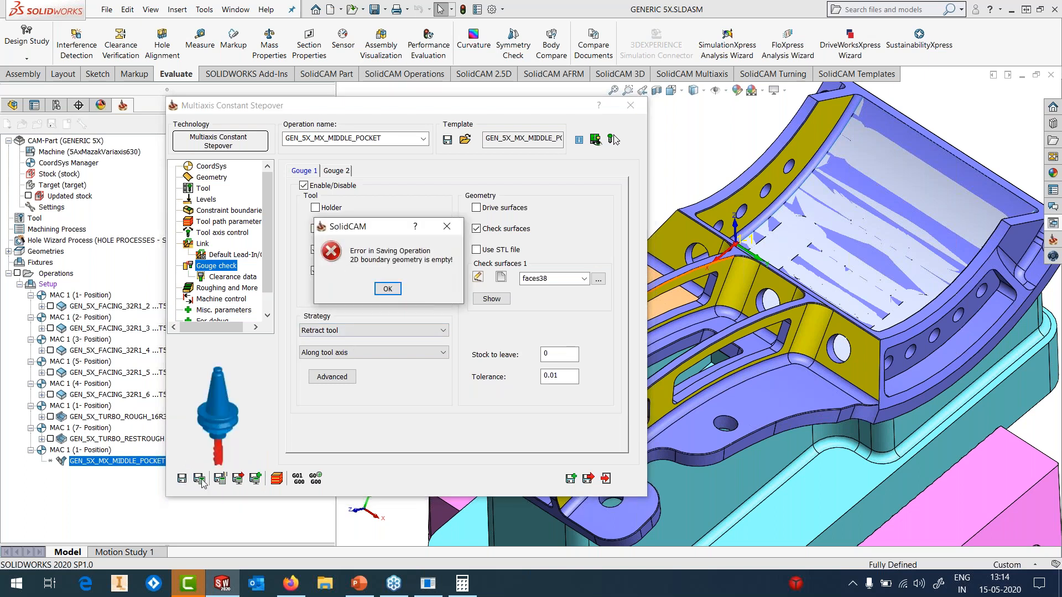
left_click(386, 288)
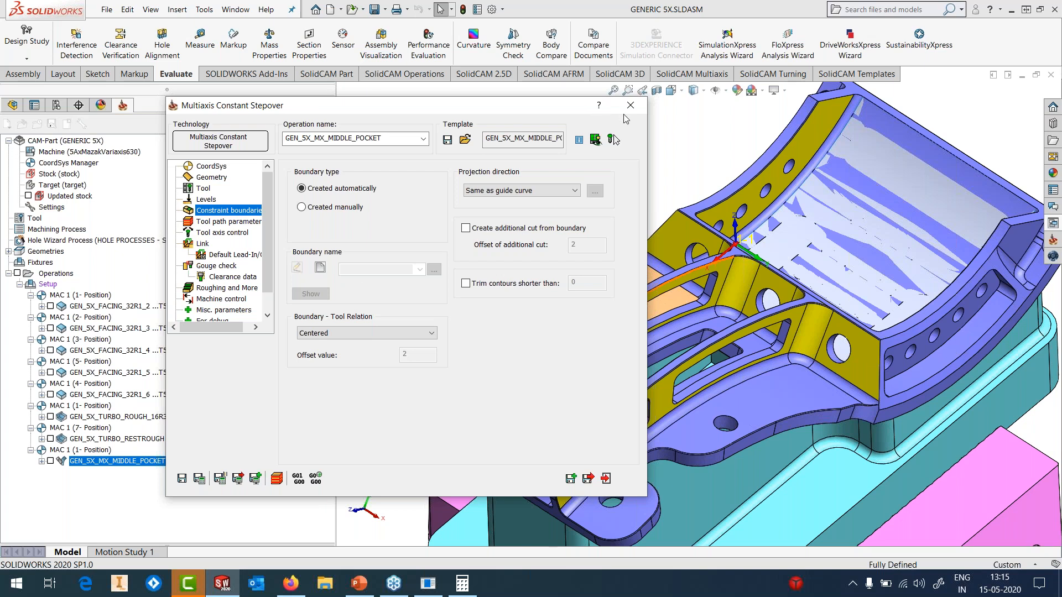
- Display the calculated GEN_5X_MX_MIDDLE_POCKET toolpath on the model and examine its passes around the pocket walls
left_click(51, 460)
scroll(689, 306, "up", 2)
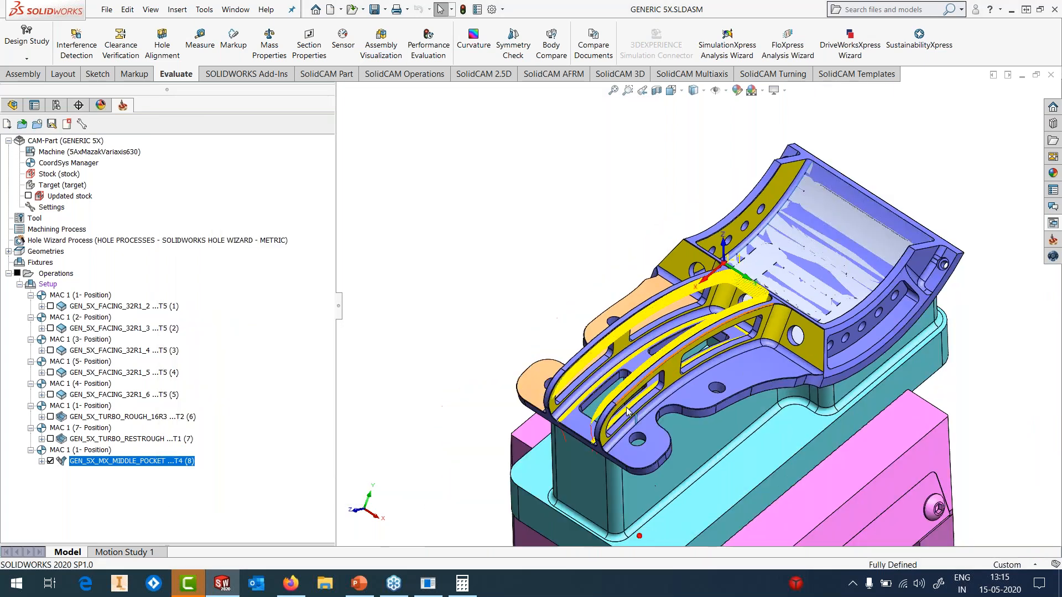
middle_click_drag(587, 477, 602, 415)
scroll(602, 414, "down", 5)
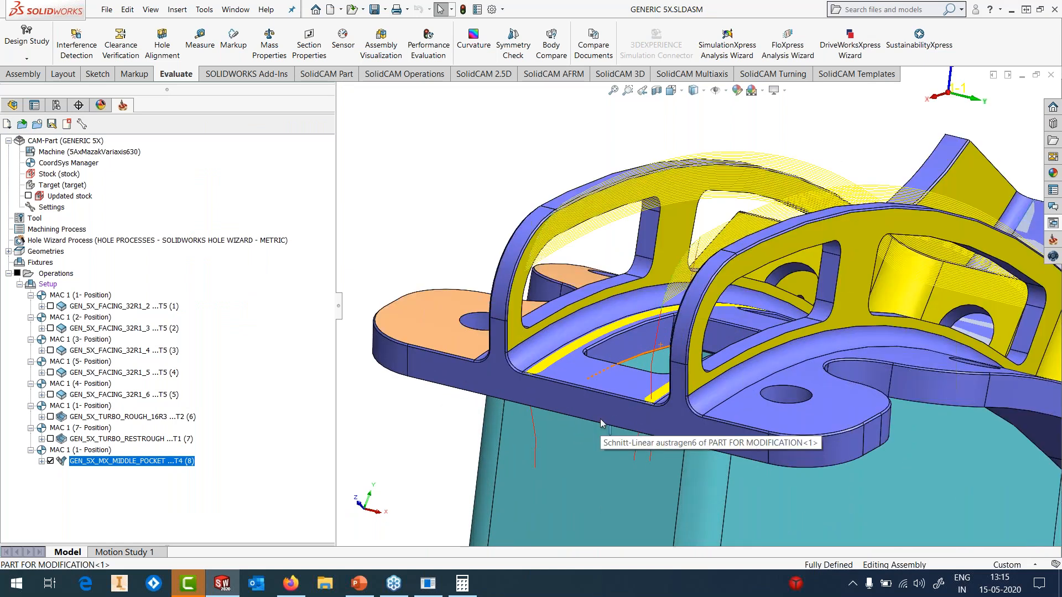
middle_click_drag(710, 370, 672, 423)
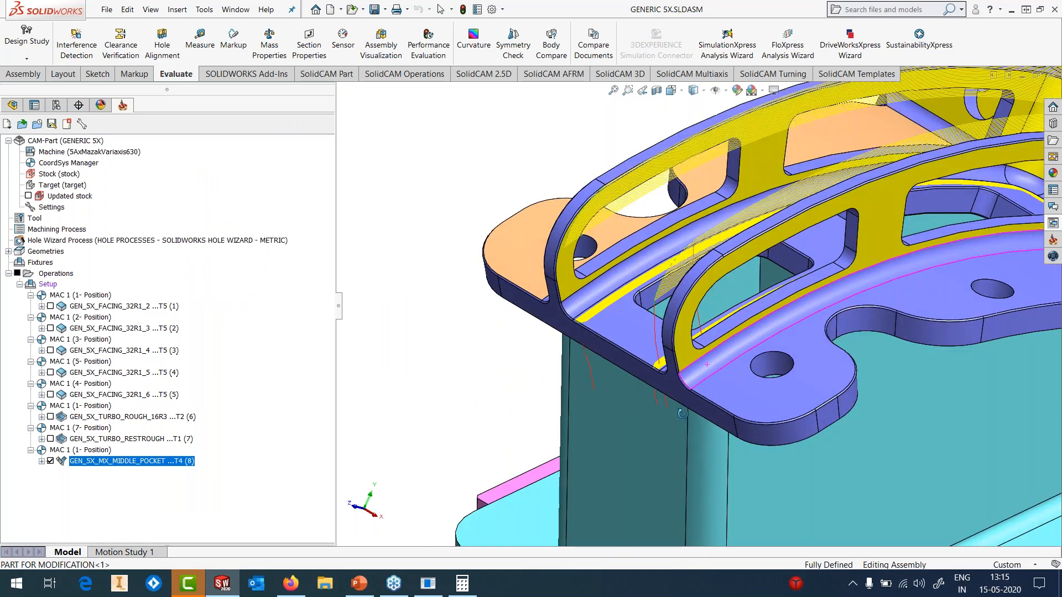
- Edit the middle pocket operation, set the tilt angle at side of cutting direction to -80, and save and calculate it
right_click(146, 460)
left_click(189, 145)
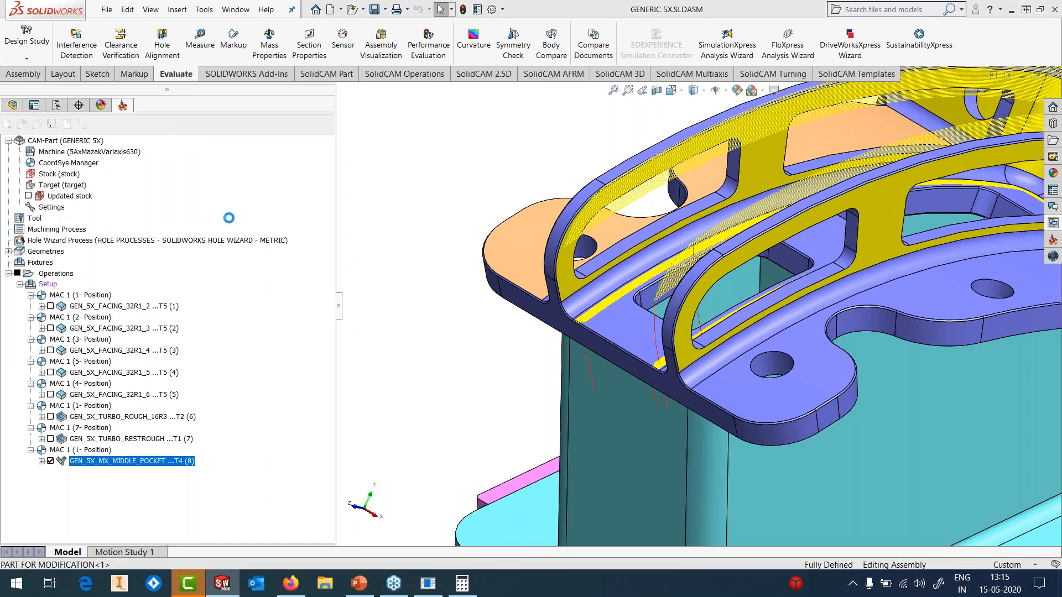
left_click(237, 232)
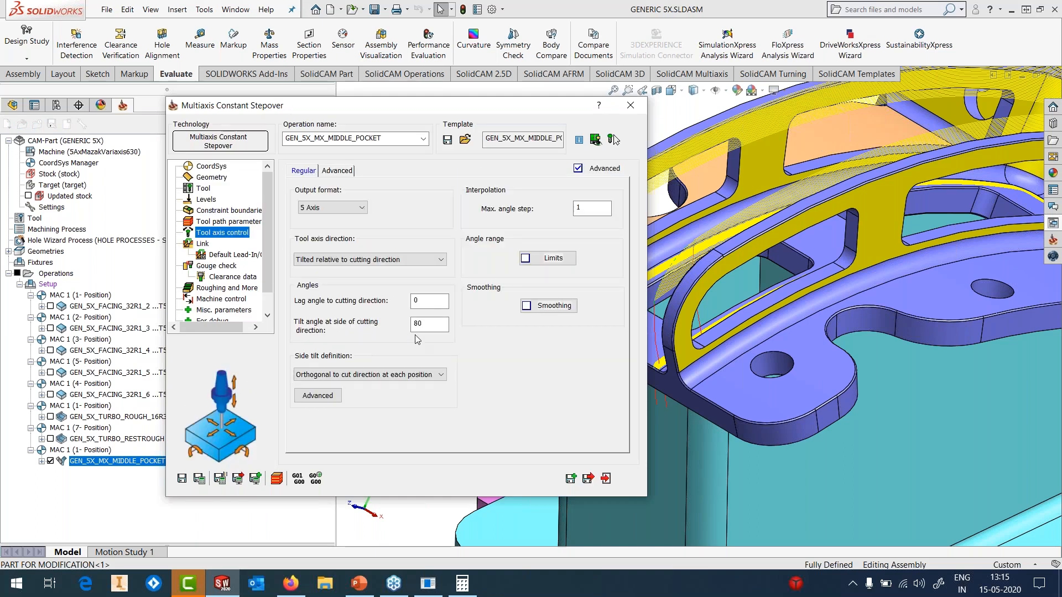
left_click(416, 327)
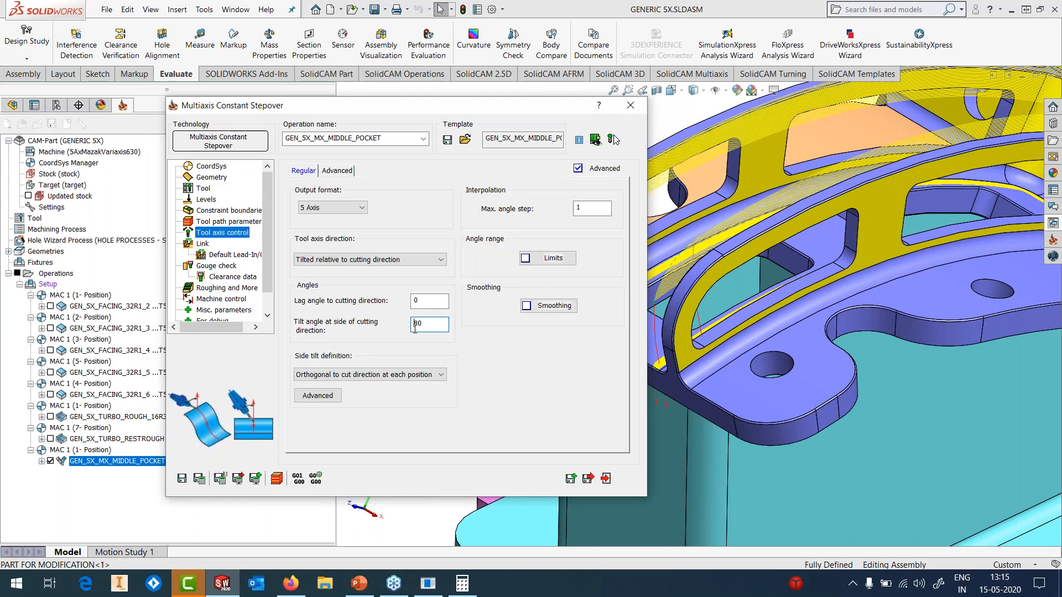
type("-")
double_click(420, 324)
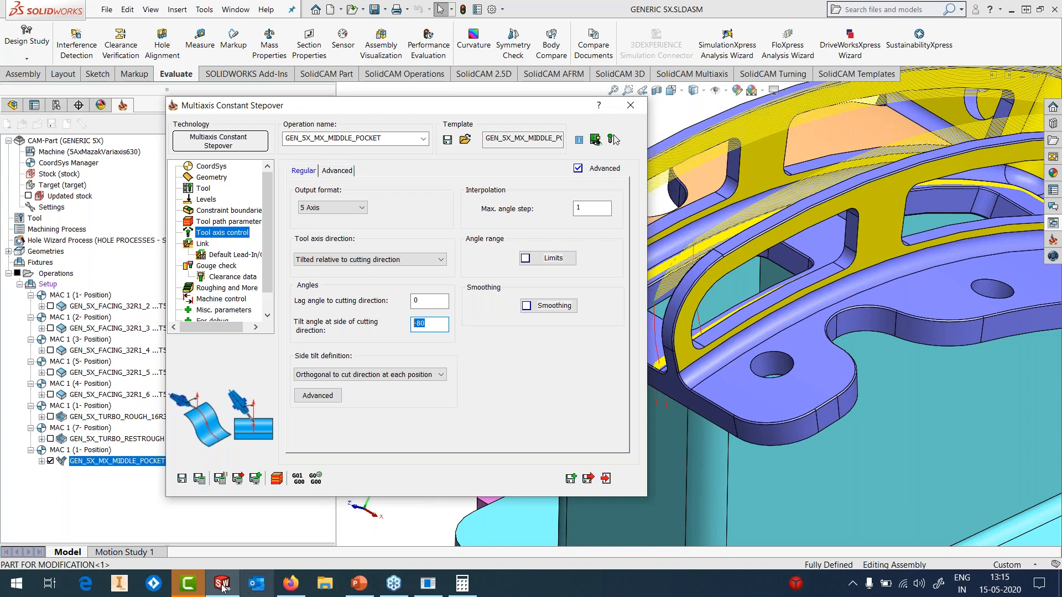
left_click(200, 479)
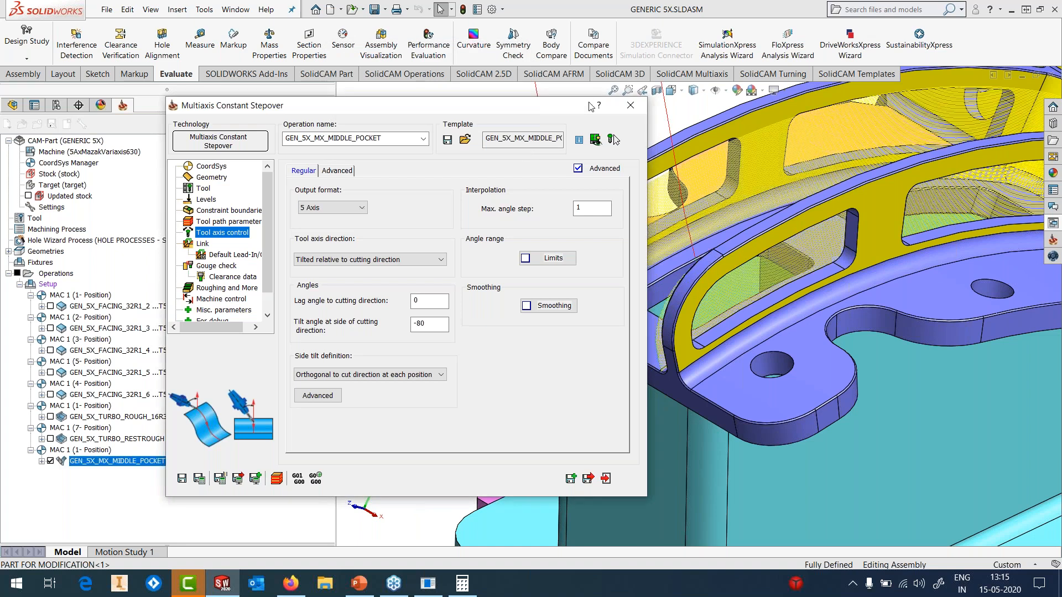
left_click(630, 105)
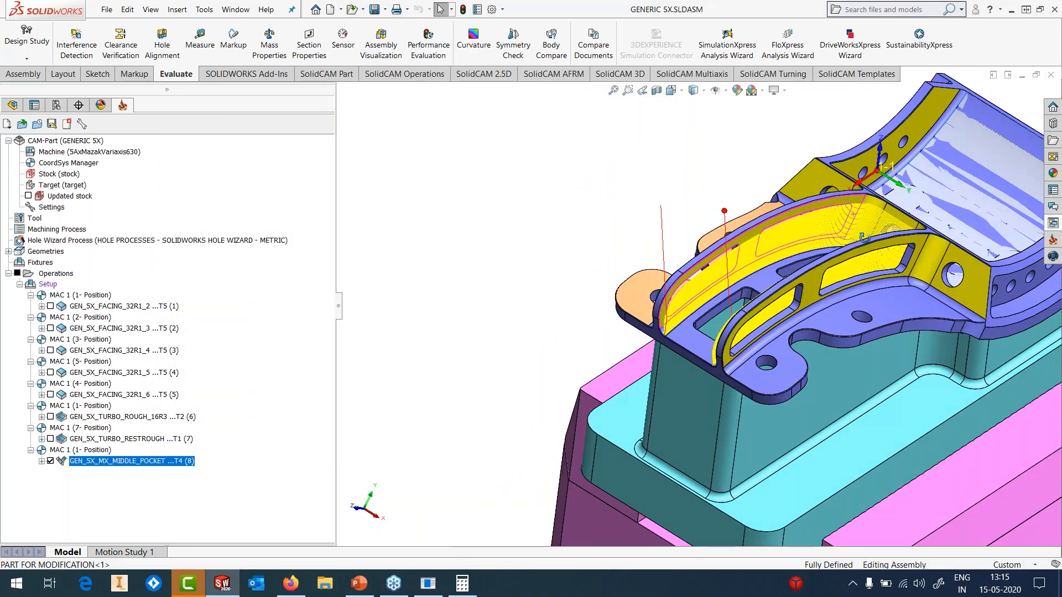
- Examine the recalculated middle pocket toolpath and play its Host CAD simulation at a reduced speed
scroll(863, 237, "down", 5)
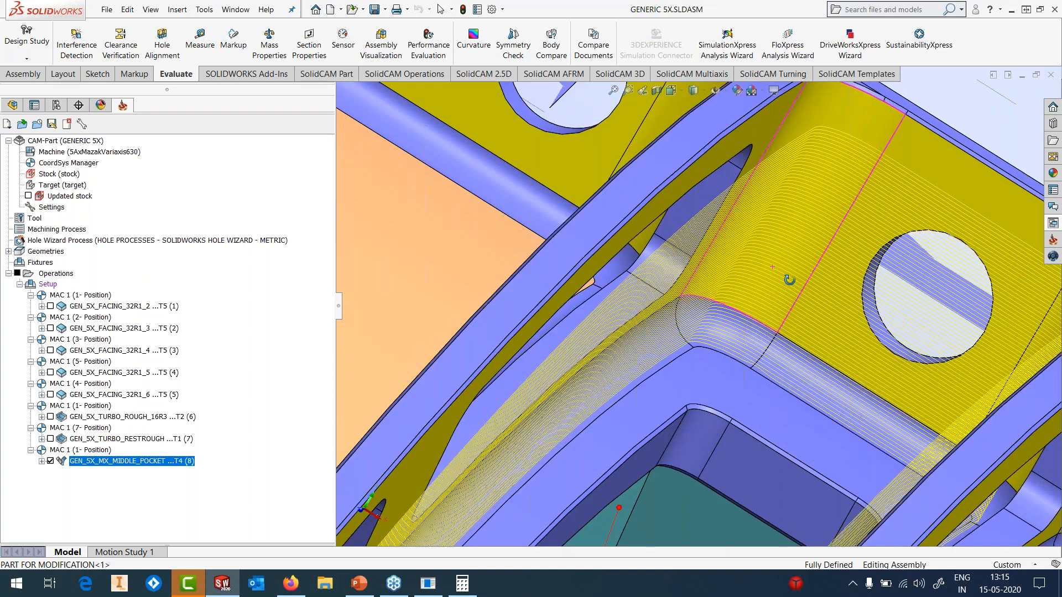
middle_click_drag(789, 279, 647, 264)
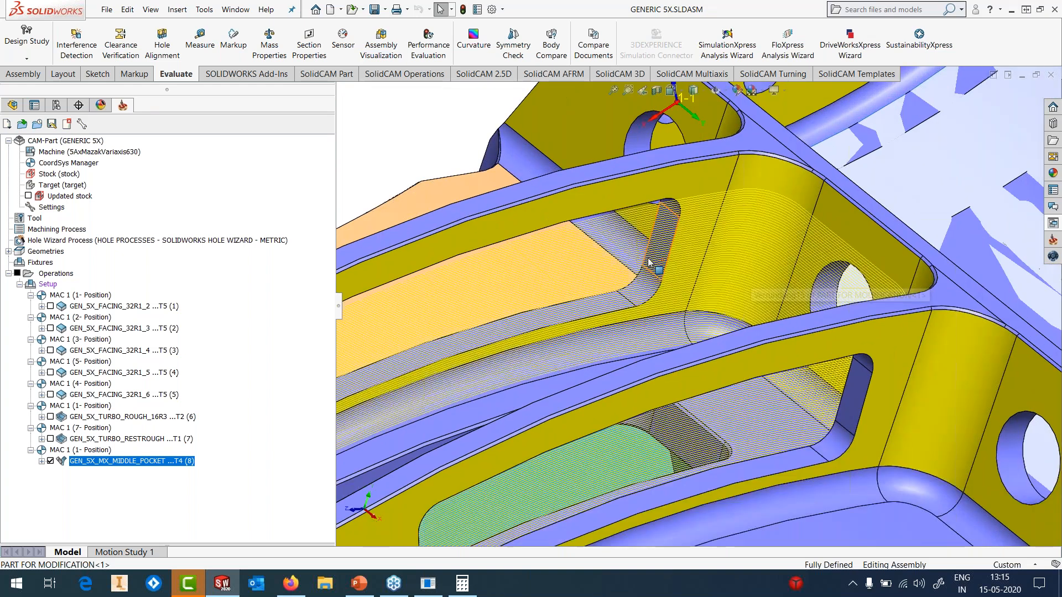
scroll(648, 262, "up", 3)
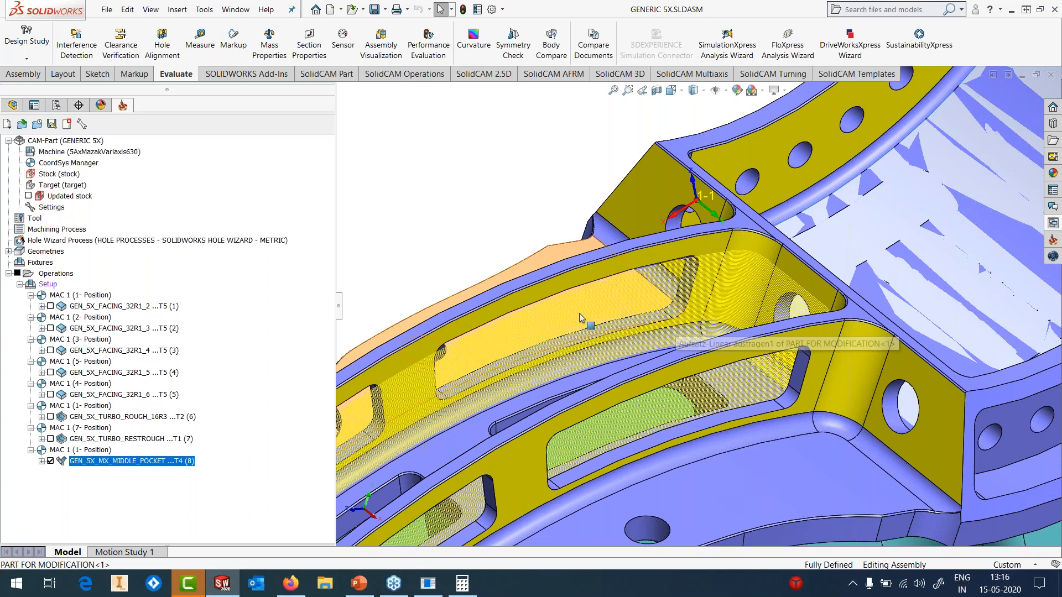
scroll(669, 291, "up", 4)
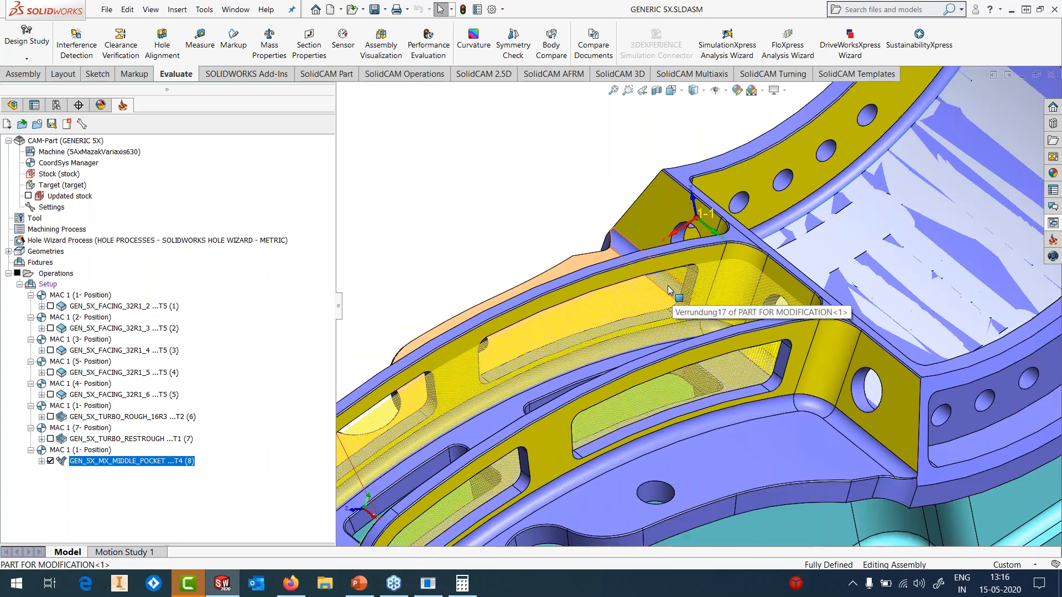
right_click(84, 461)
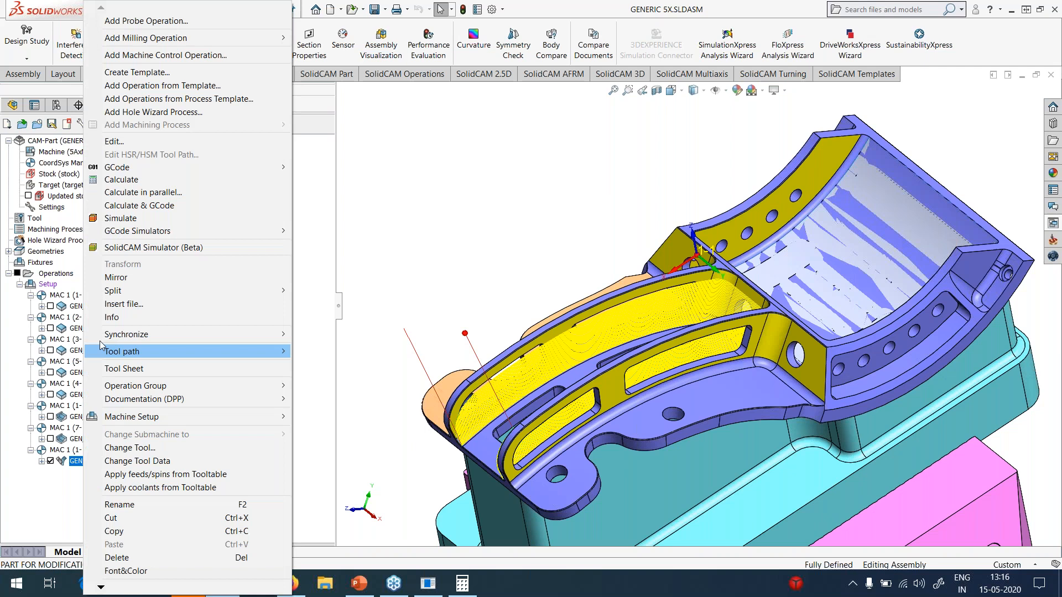
left_click(113, 219)
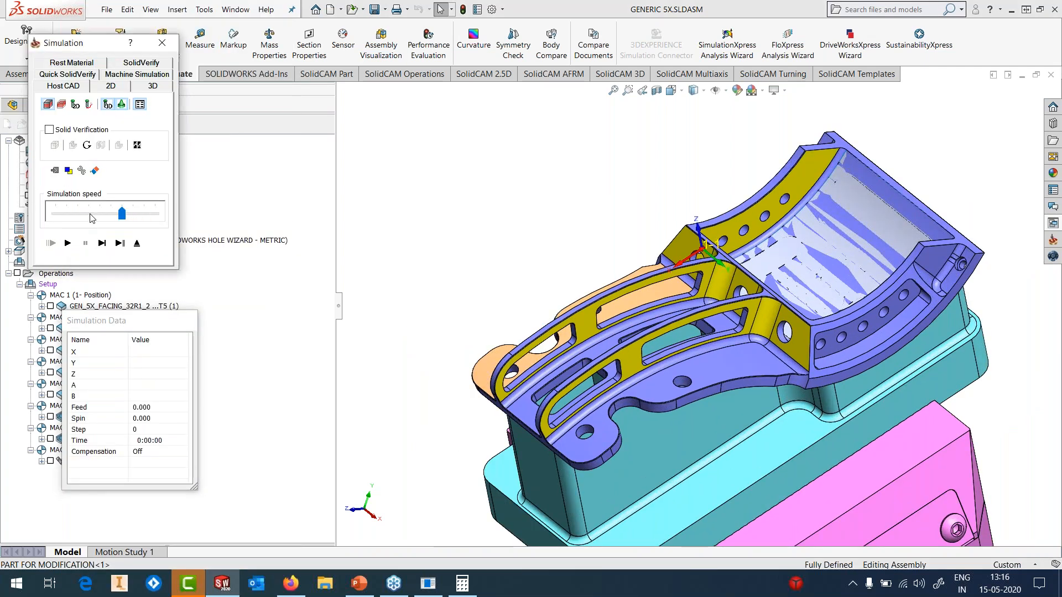
left_click(92, 218)
left_click(70, 244)
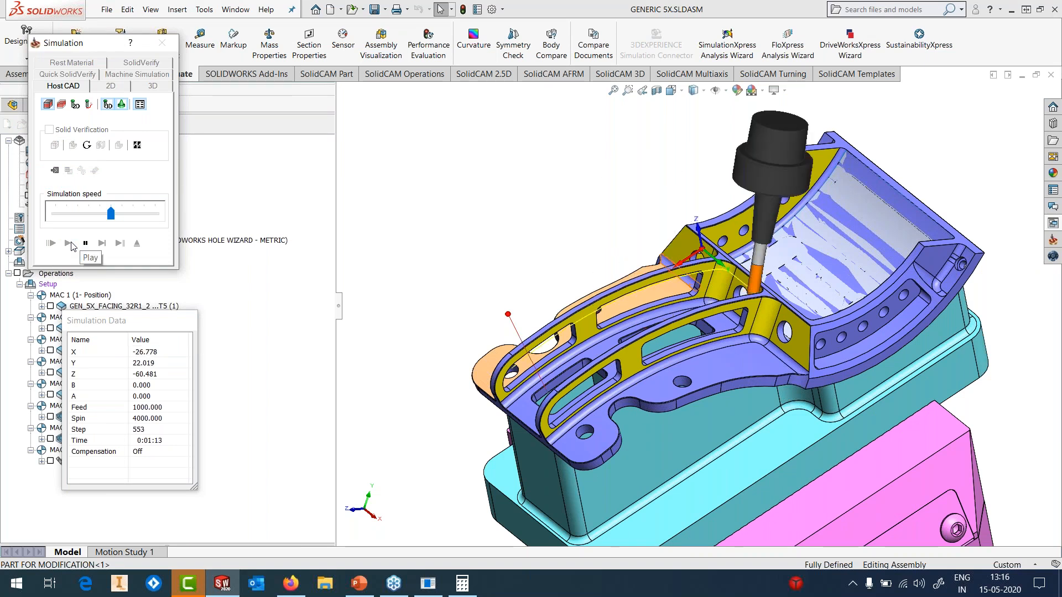
- Pause the Host CAD playback, open the middle pocket operation in Machine Simulation, and examine the part on the machine table
left_click(85, 244)
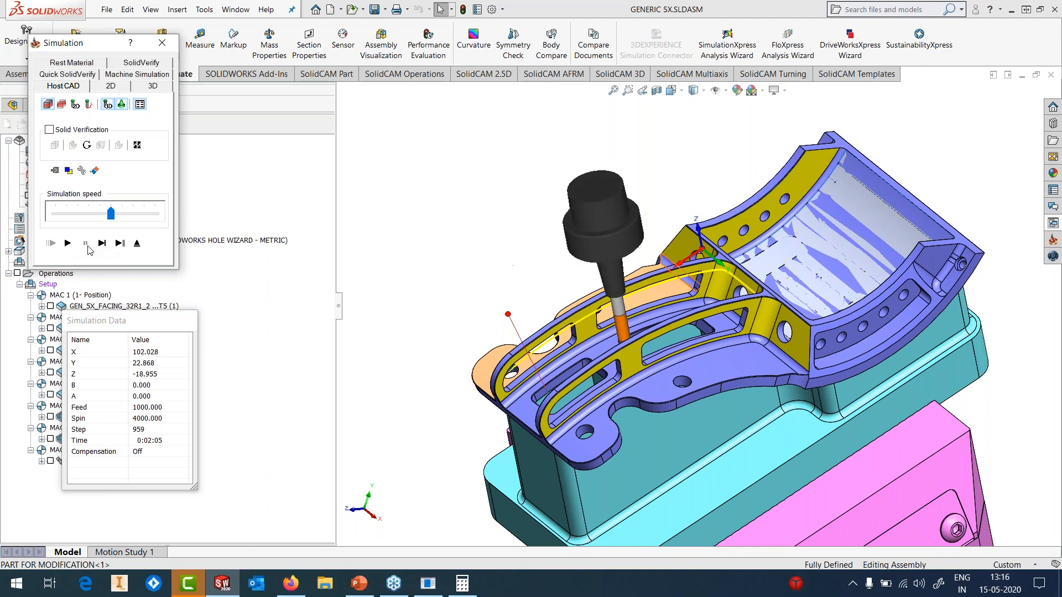
left_click(156, 75)
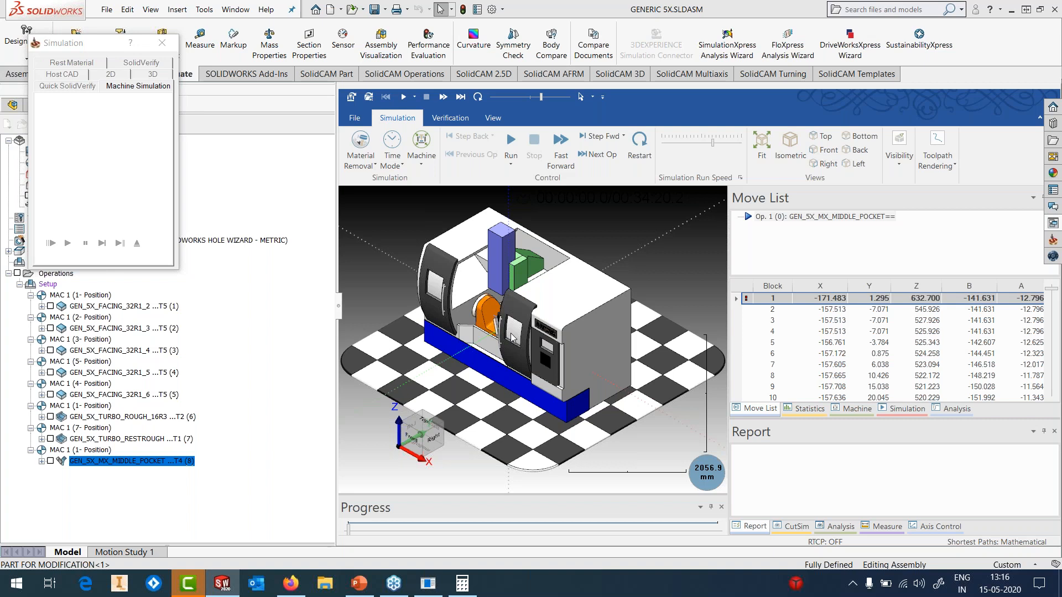
scroll(414, 294, "up", 6)
scroll(414, 295, "up", 5)
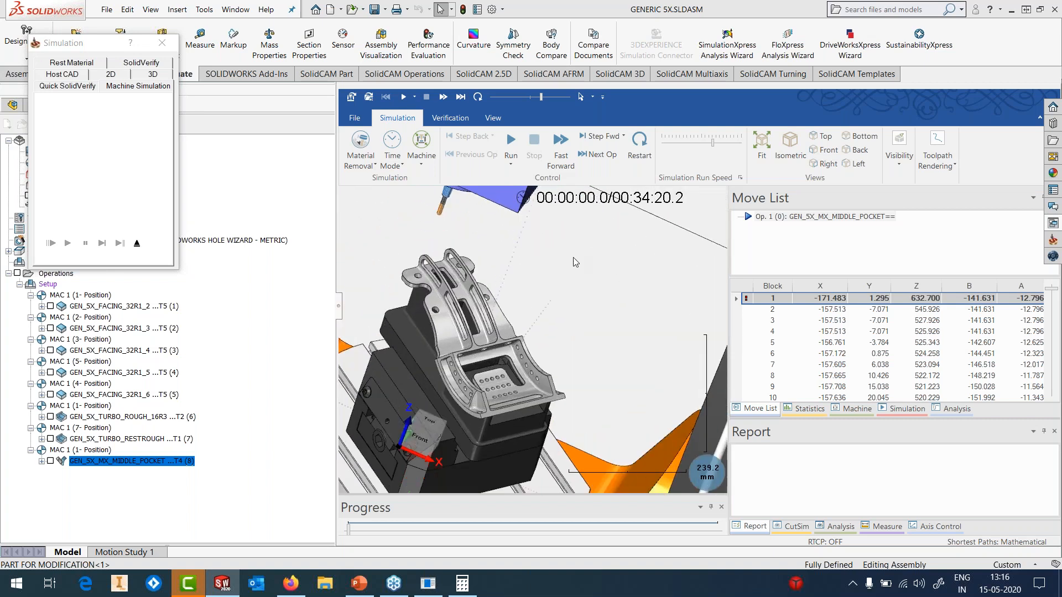
scroll(573, 257, "down", 2)
- Show the toolpath in the machine simulation, run the middle pocket operation, and exit the simulation
left_click(888, 172)
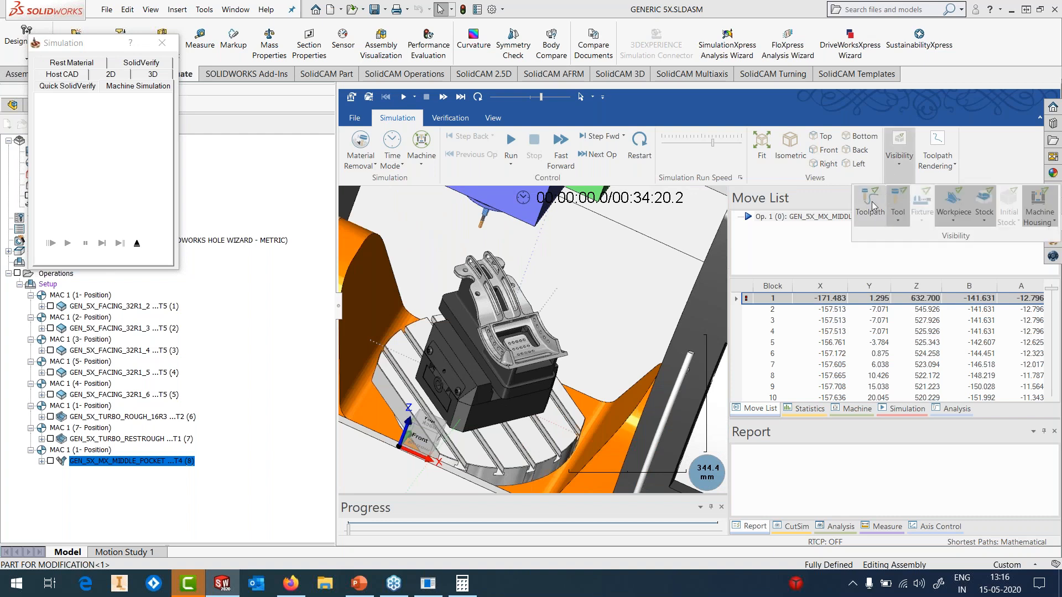
left_click(864, 208)
scroll(484, 274, "up", 5)
scroll(496, 288, "down", 5)
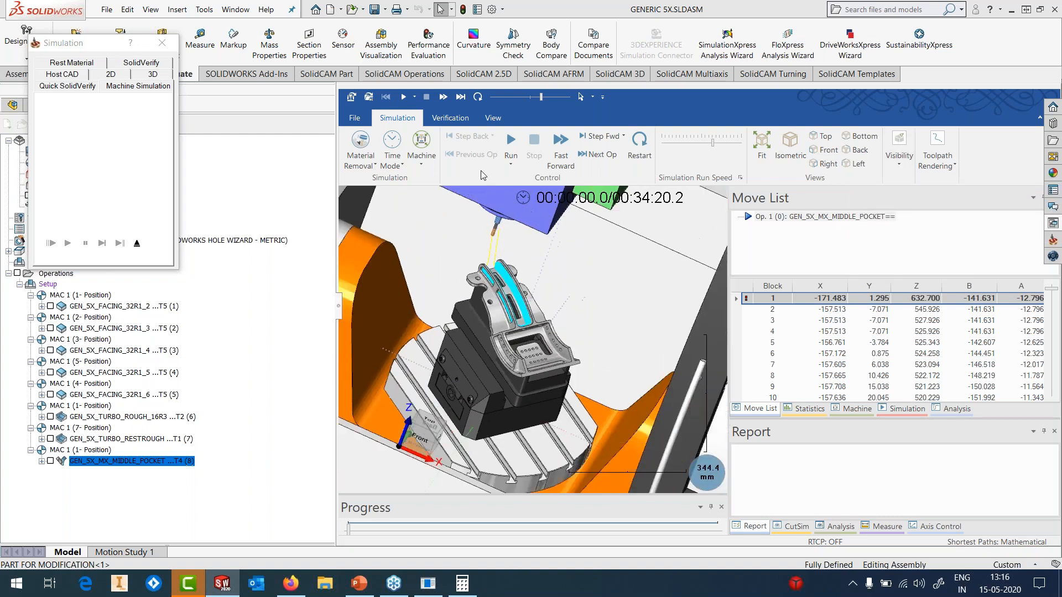
left_click(510, 144)
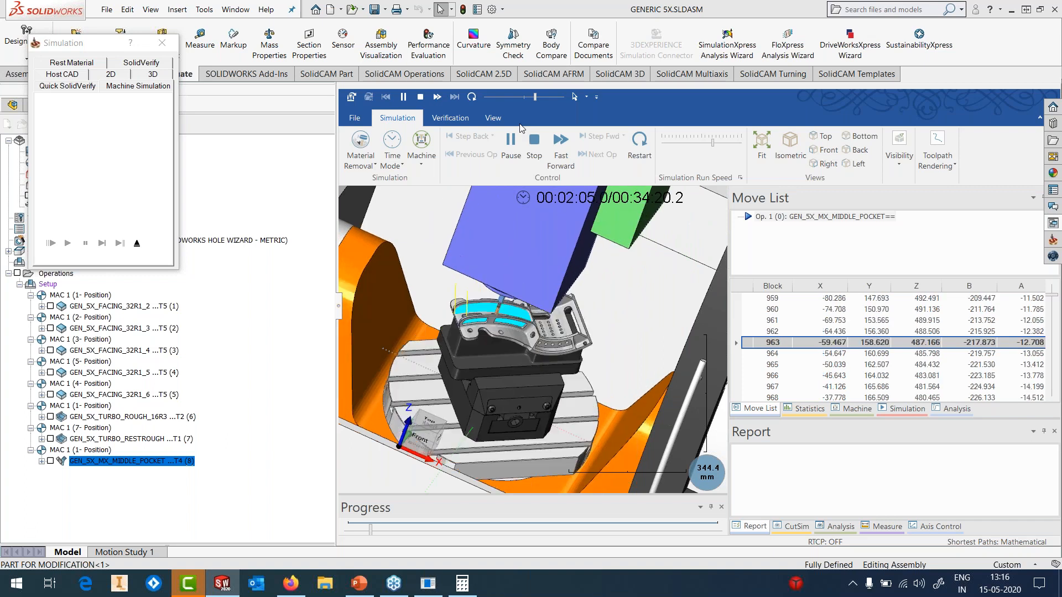
left_click(137, 243)
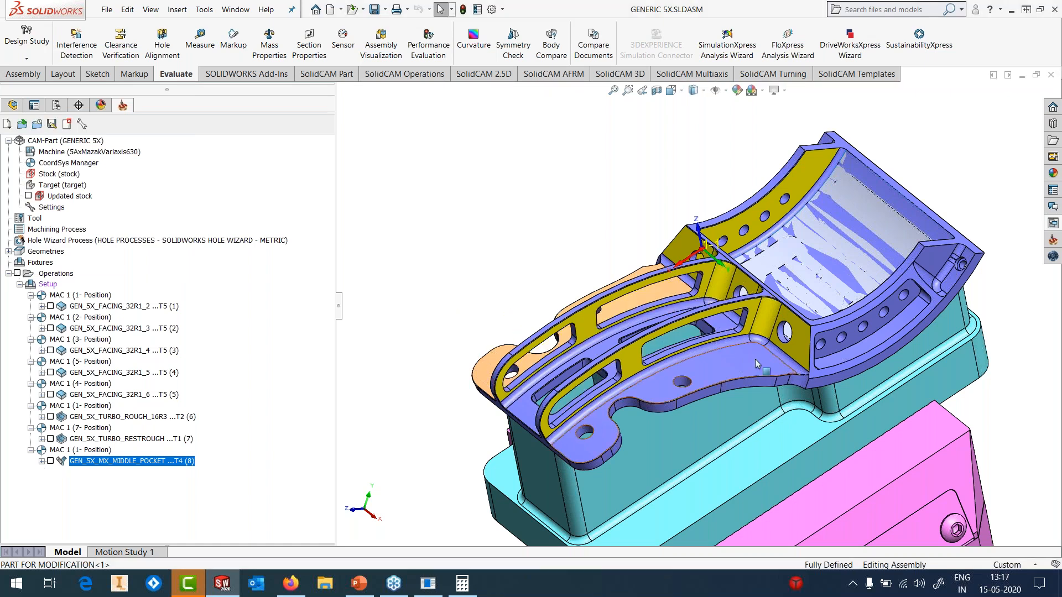
- Add an operation from template GEN_5X_MX_SIDE WALL FINISH, using the template name as operation name and coordinate system MAC 1 (1- Position)
scroll(765, 368, "down", 4)
scroll(765, 368, "up", 3)
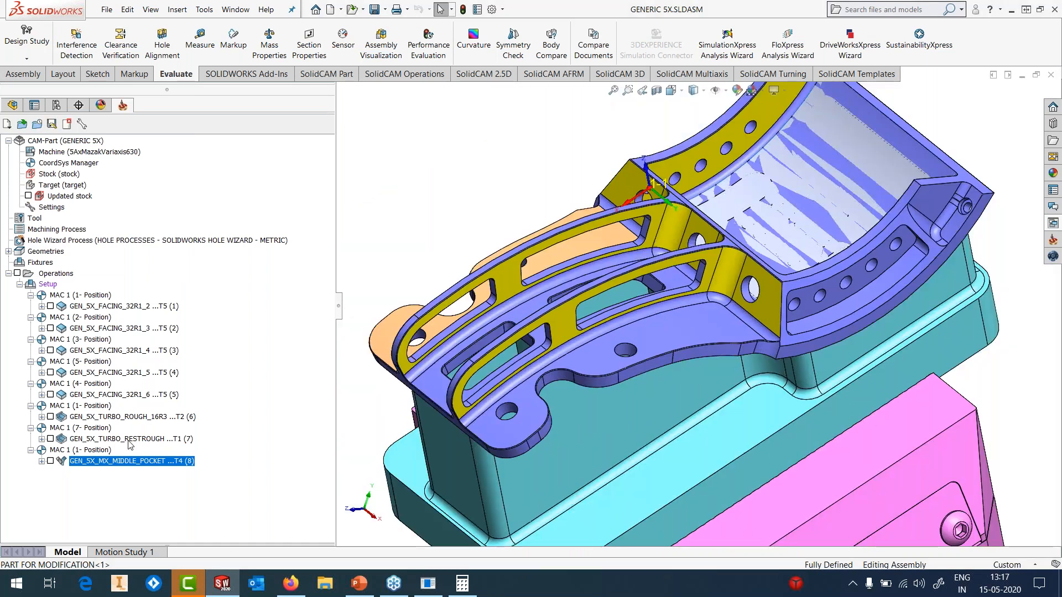
right_click(116, 462)
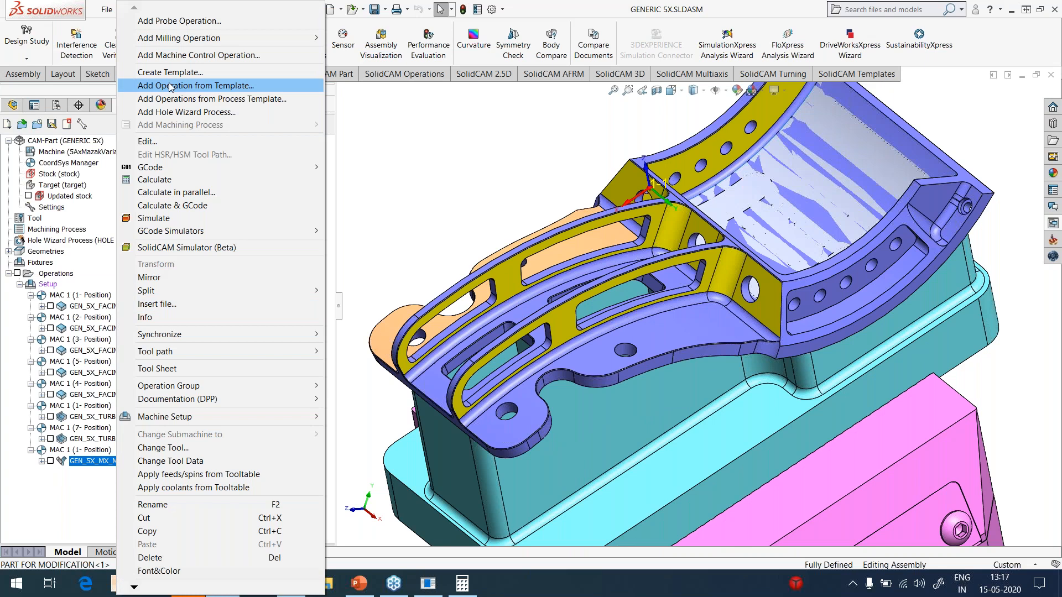
left_click(193, 86)
scroll(583, 335, "down", 3)
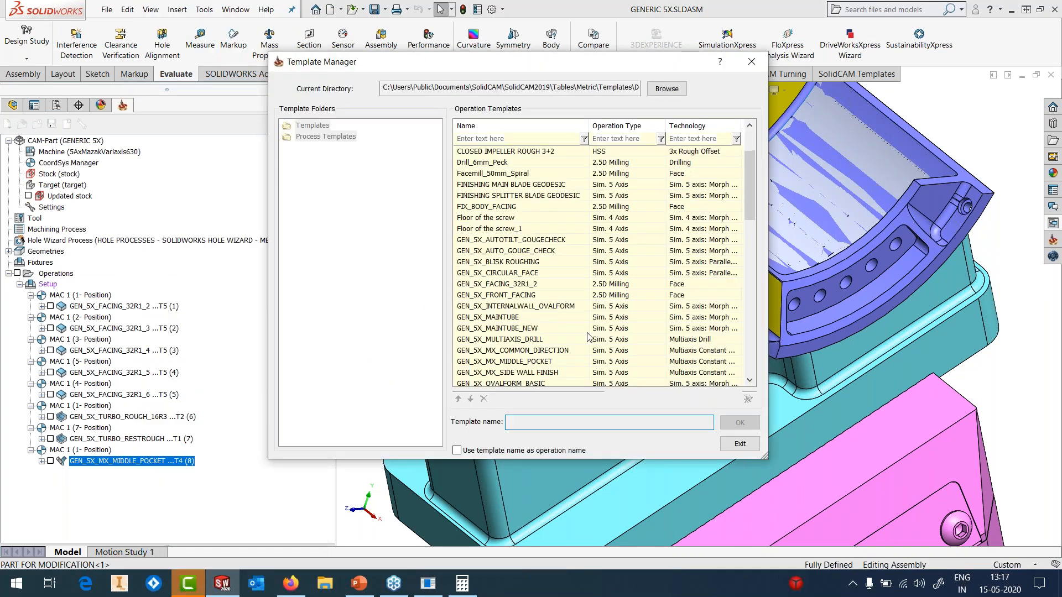
left_click(532, 340)
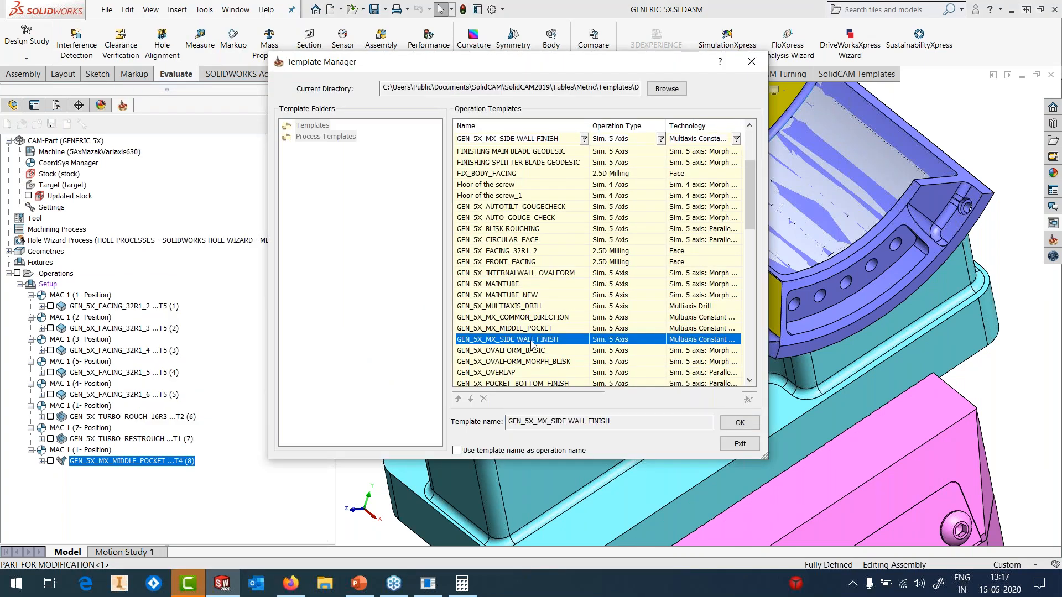
left_click(501, 451)
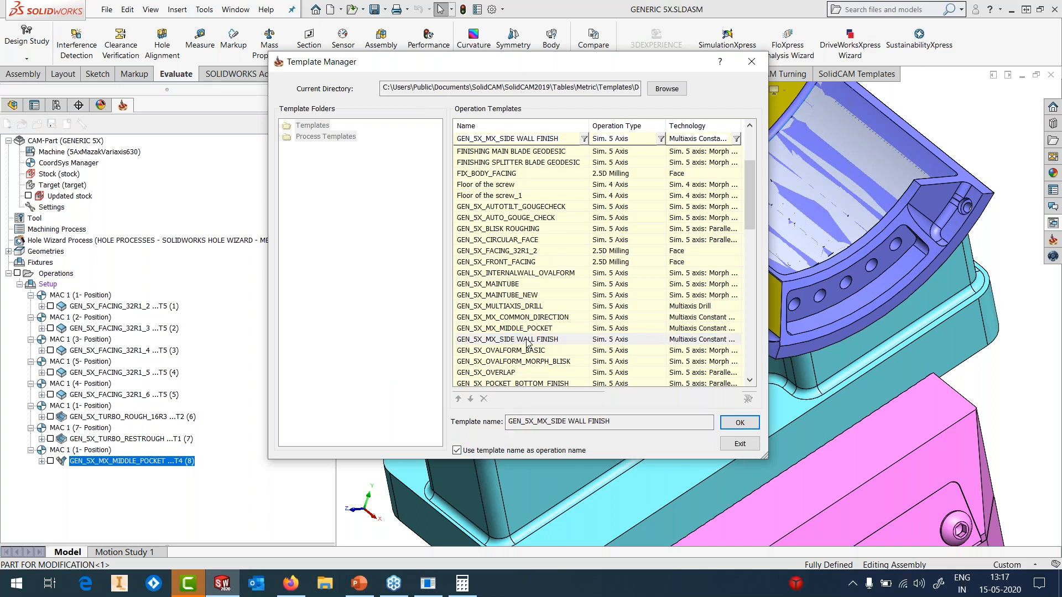
left_click(740, 422)
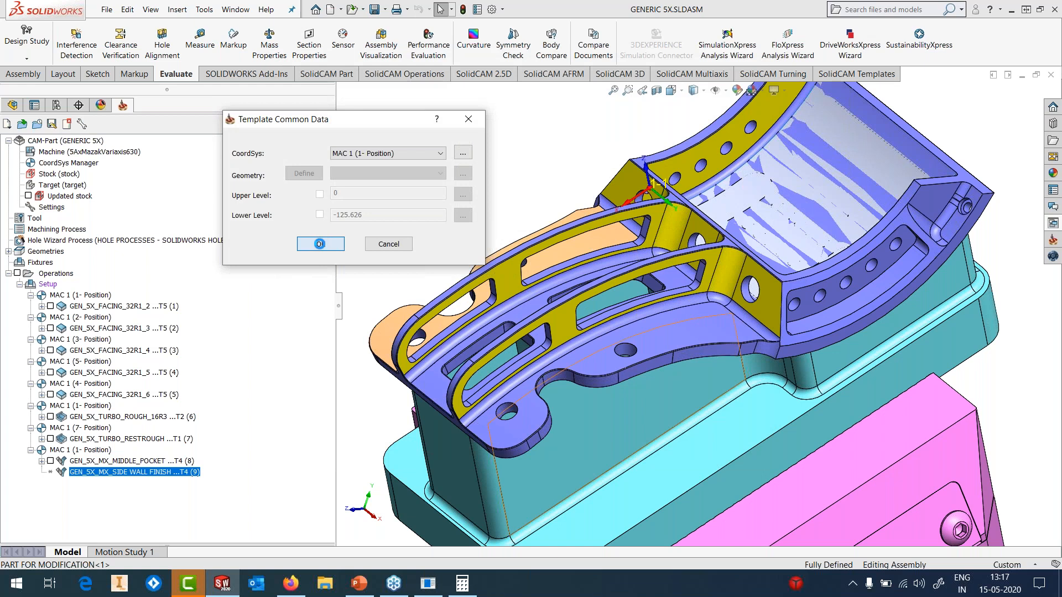
left_click(319, 244)
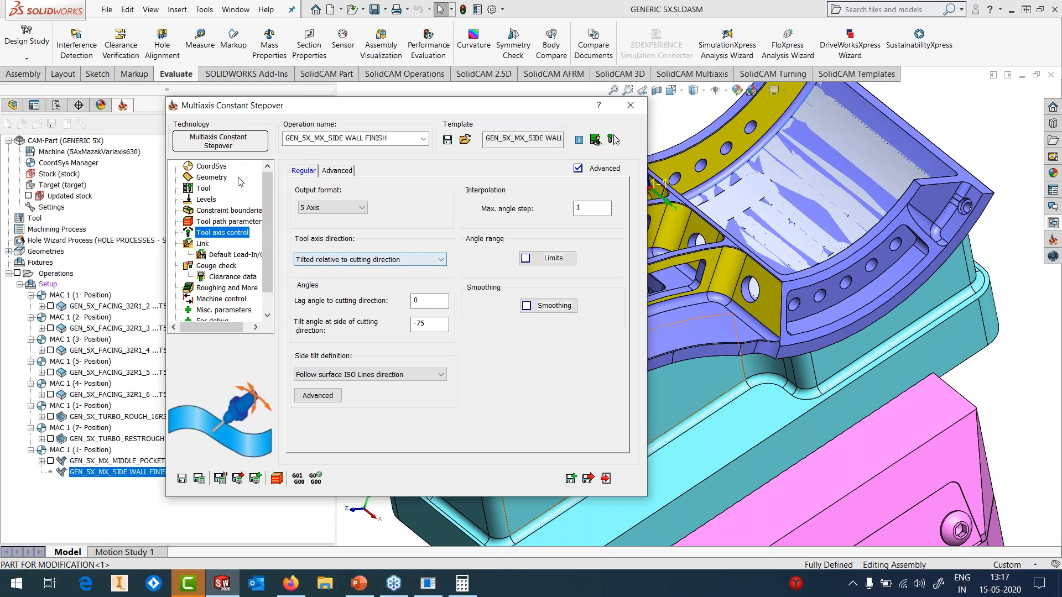
- Define the machining surfaces as the outer side wall, its corner fillet and the adjoining end wall with the hole
left_click(222, 178)
left_click(333, 245)
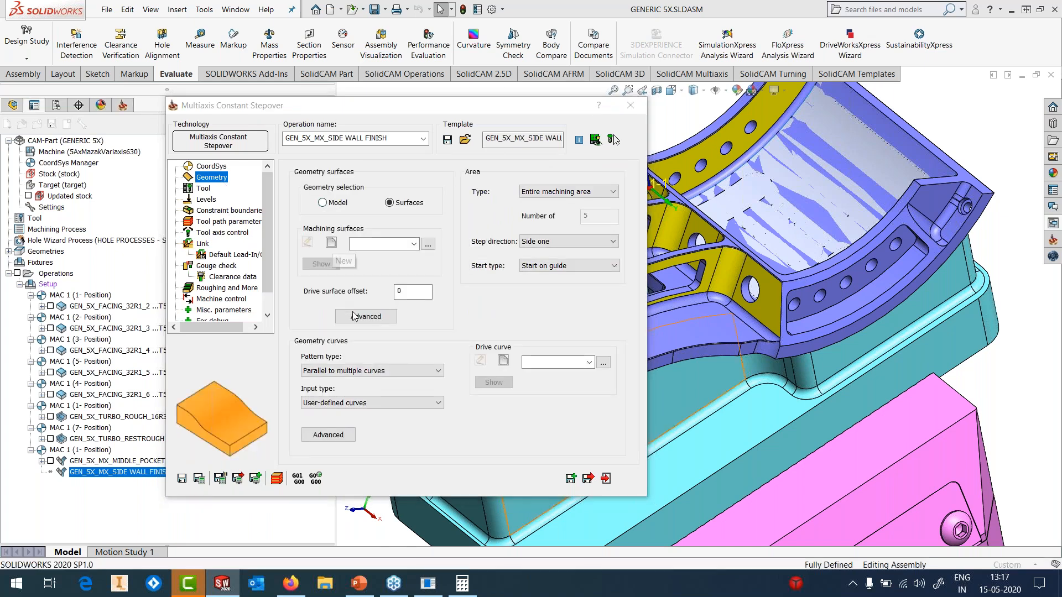
left_click(564, 328)
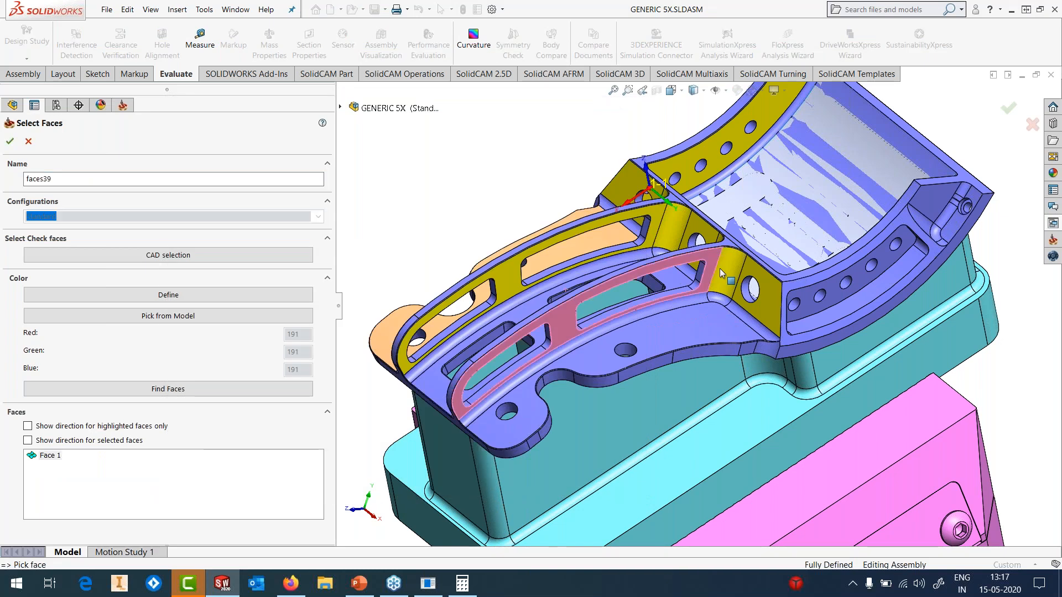
left_click(728, 272)
left_click(758, 301)
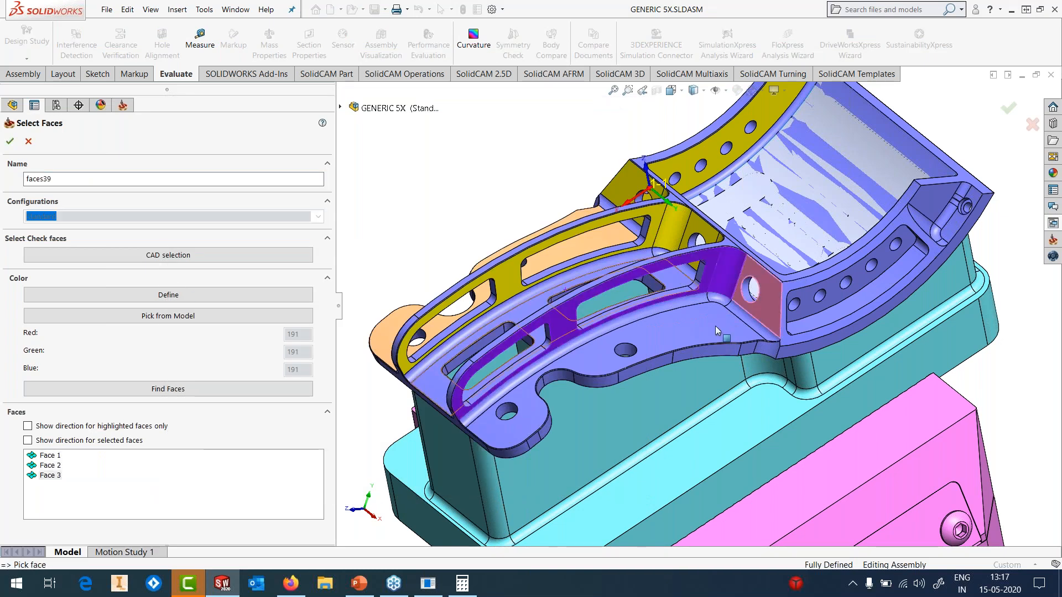
left_click(9, 142)
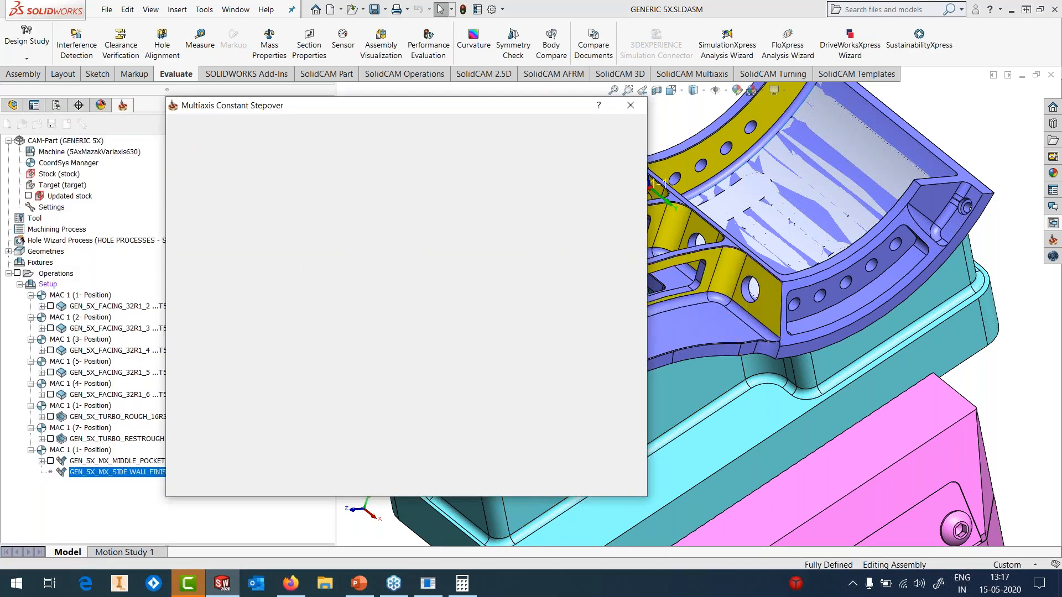
- Define a new drive curve along the lower edge of the selected wall faces
left_click(503, 360)
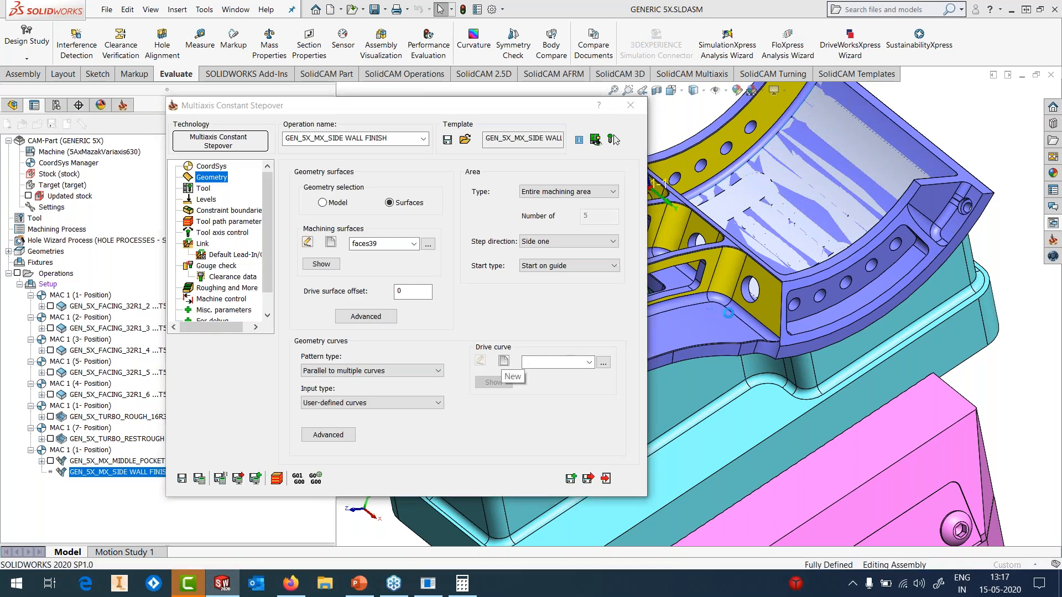
left_click(756, 318)
left_click(302, 320)
left_click(10, 142)
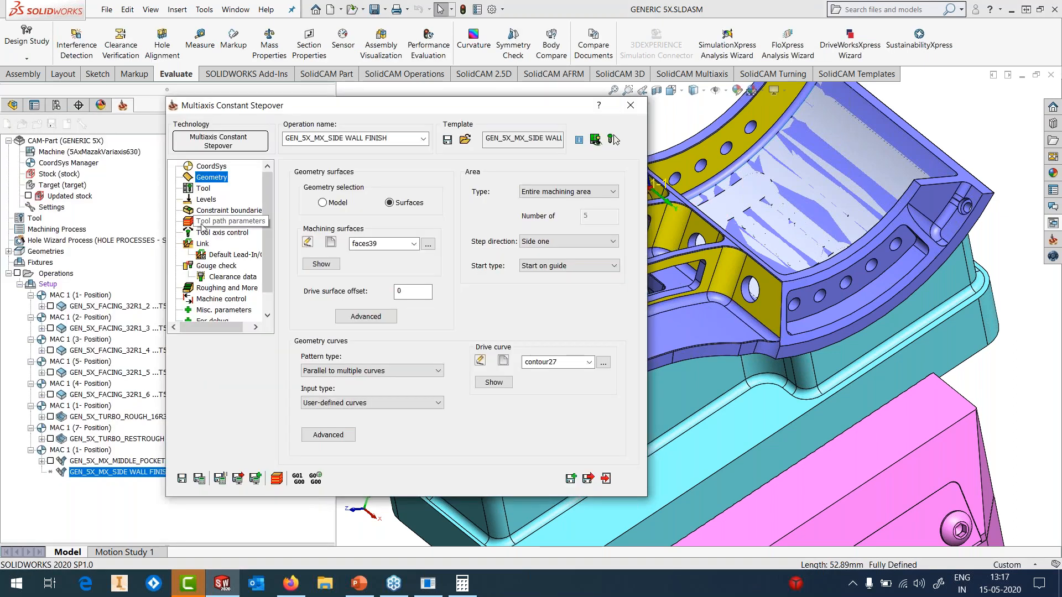
- Review the side wall operation's tool, tool axis control and constraint boundary settings
left_click(203, 188)
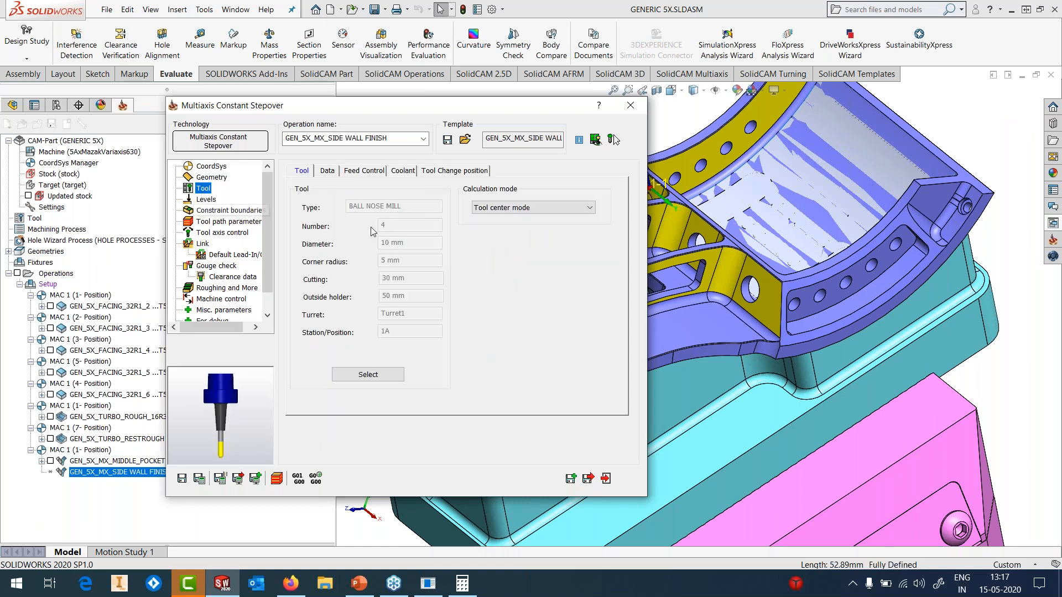
left_click(221, 232)
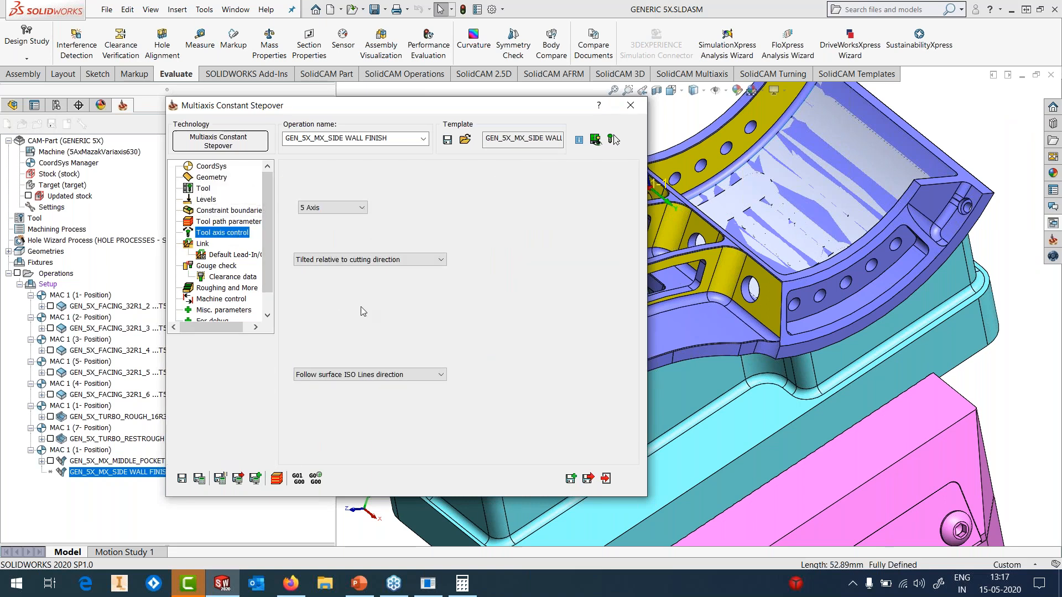
left_click(420, 328)
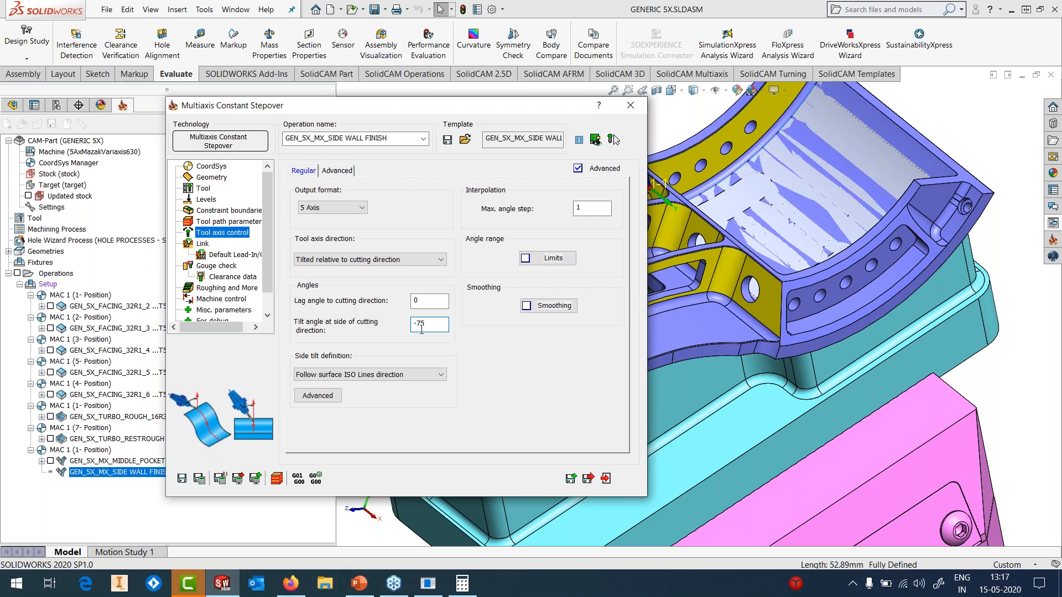
left_click(242, 211)
- Enable the first gouge check without the arbor, and define the floor and fillet faces beside the side wall as check surfaces
left_click(216, 266)
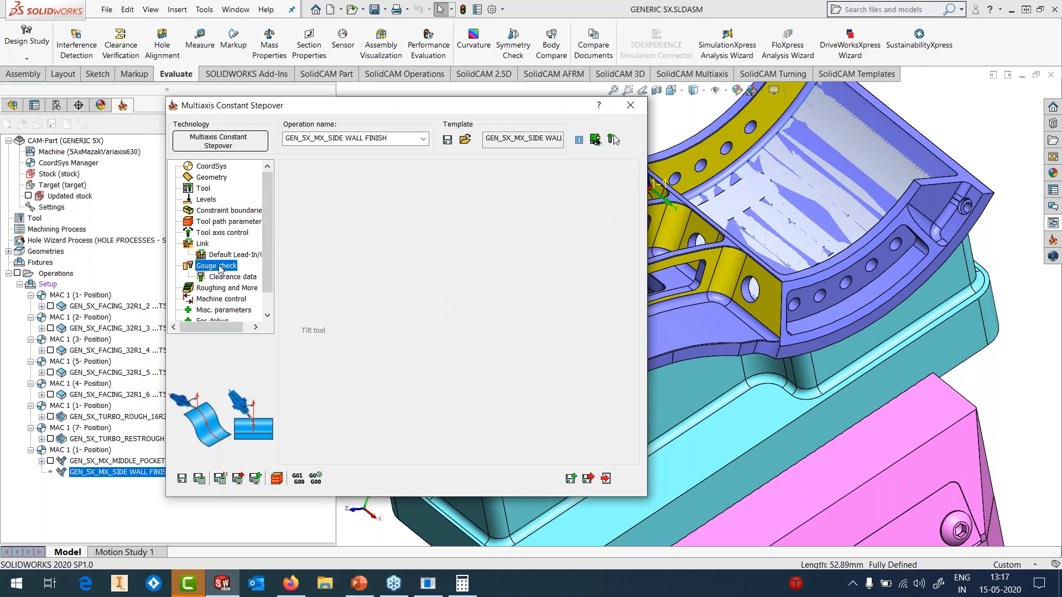
left_click(303, 186)
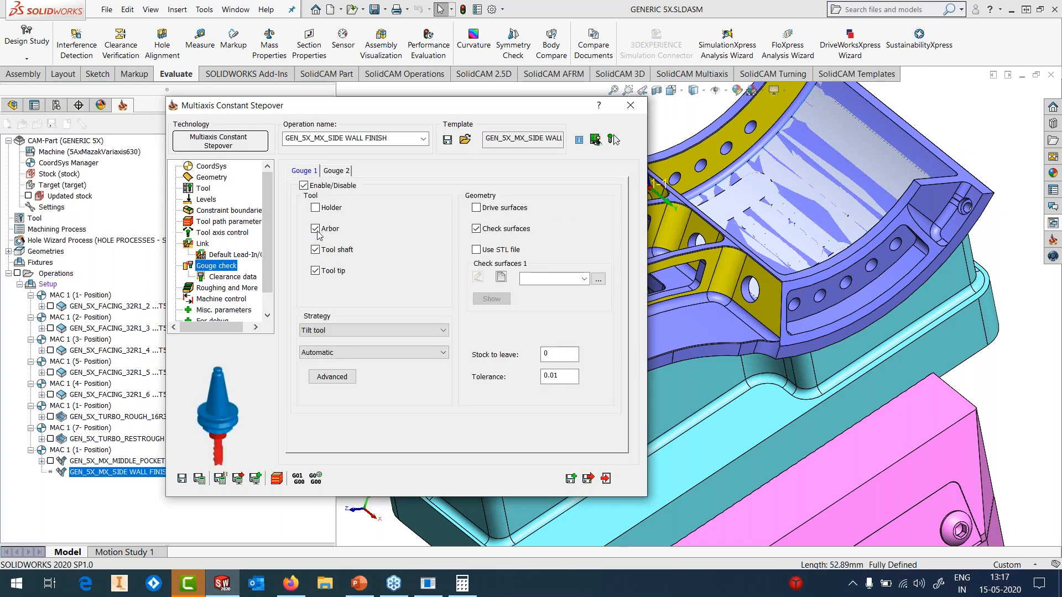
left_click(502, 277)
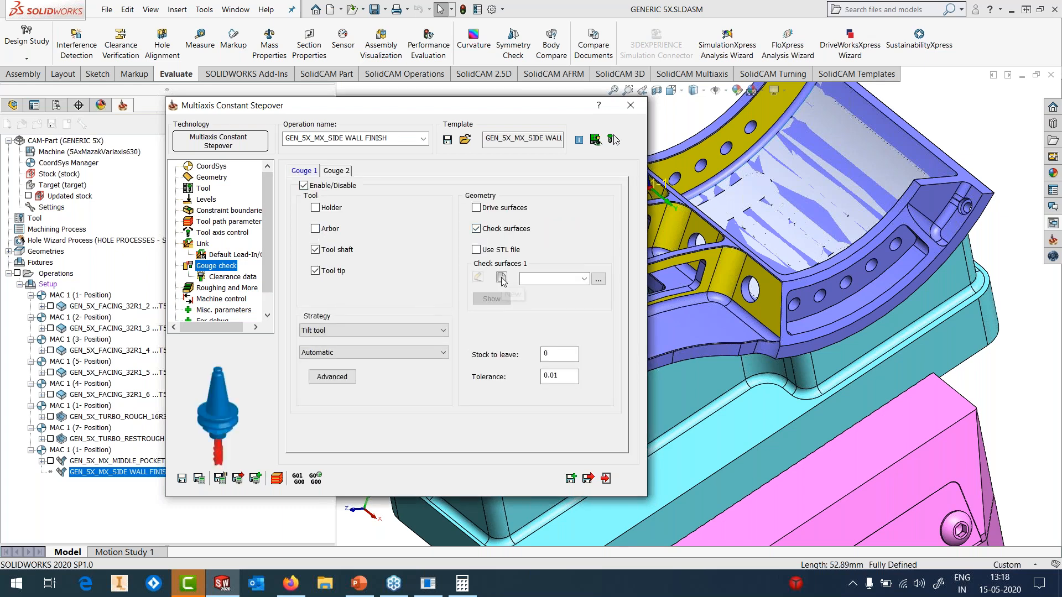
left_click(743, 316)
left_click(718, 298)
left_click(700, 298)
left_click(704, 321)
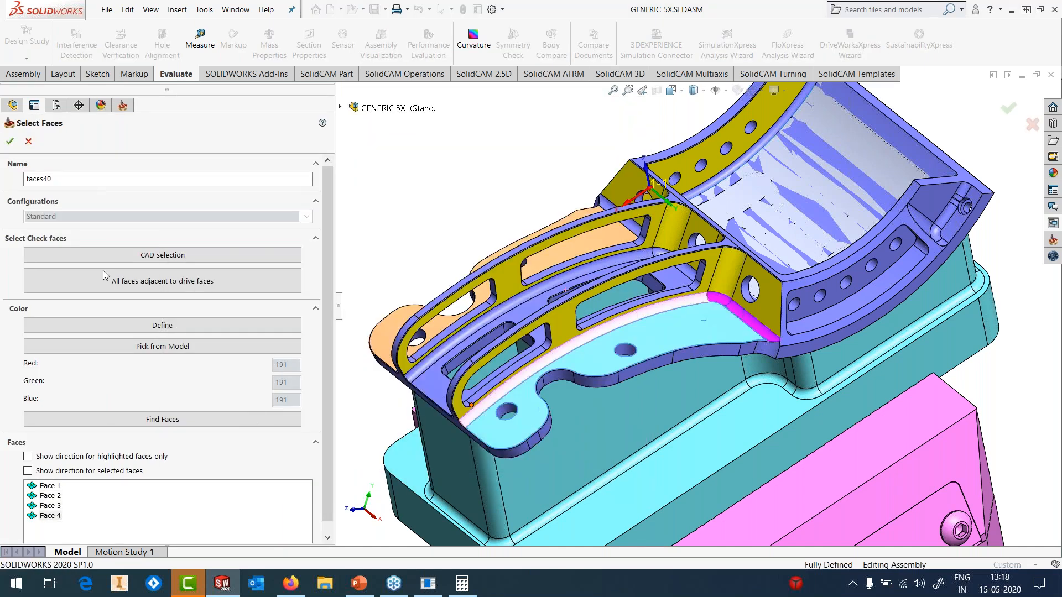
left_click(10, 142)
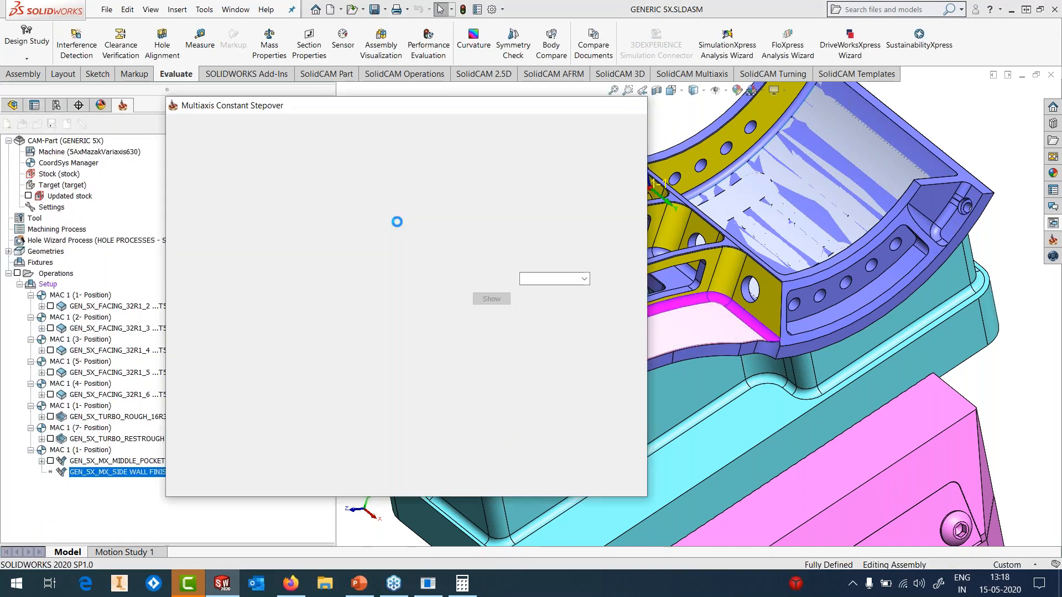
- Set the gouge check strategy to Retract tool, Along tool axis
left_click(342, 331)
left_click(338, 343)
left_click(338, 353)
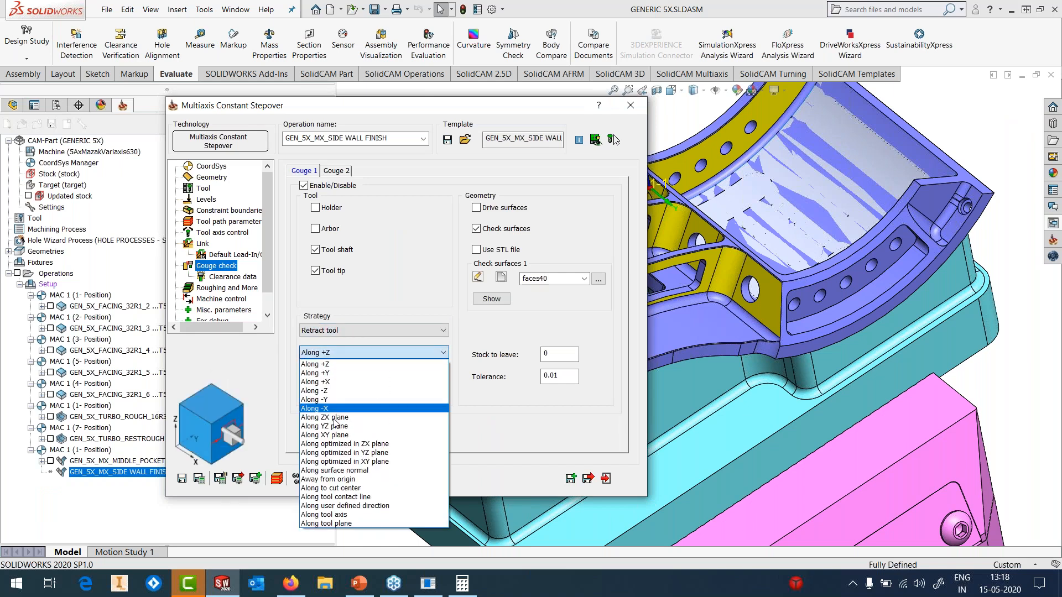
left_click(339, 516)
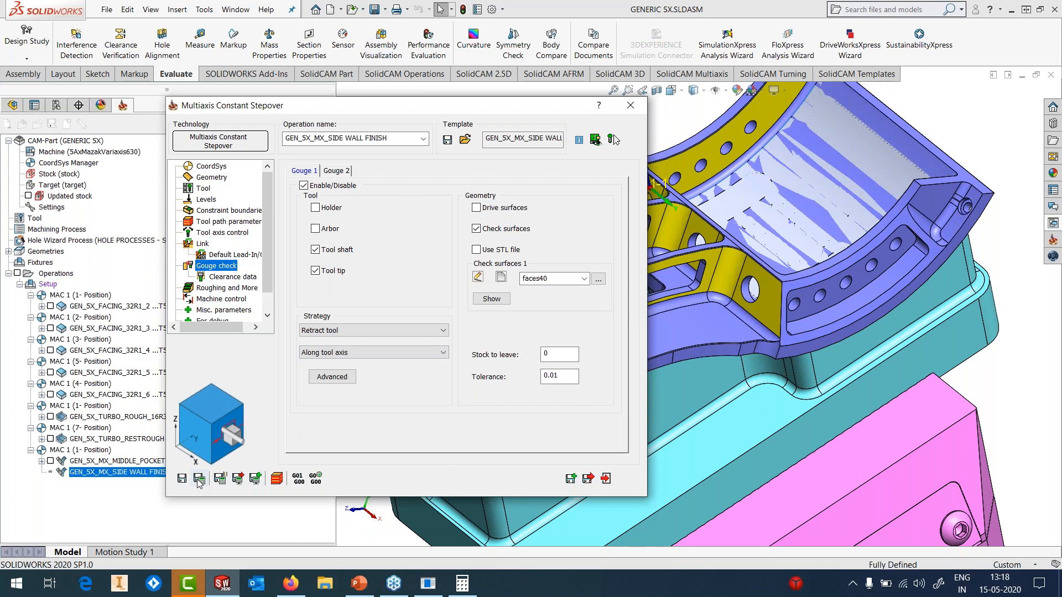
- Try to save and calculate the side wall finishing operation, and cancel the calculation
left_click(612, 139)
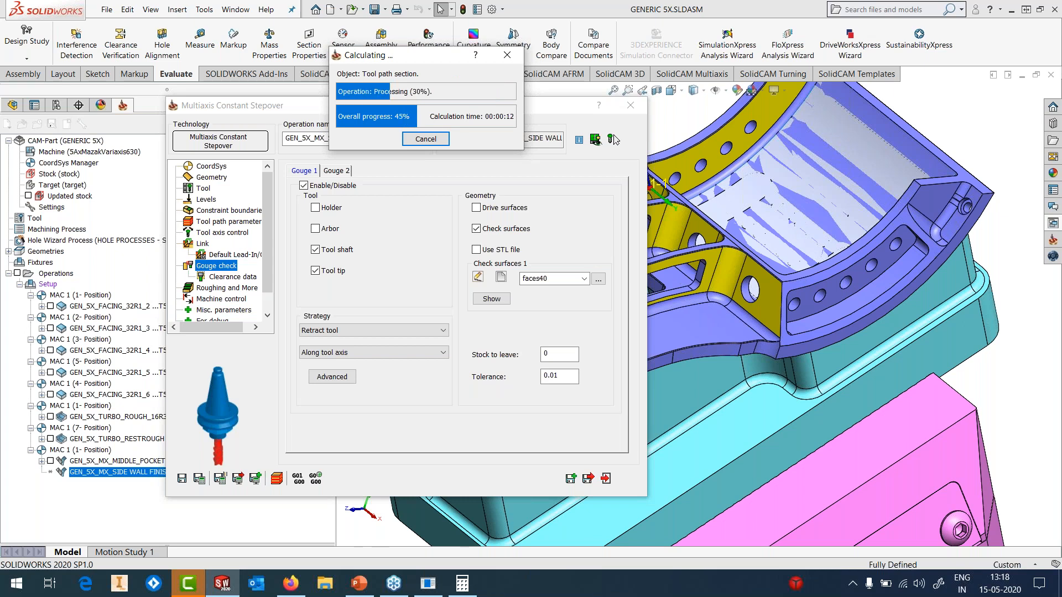
left_click(418, 141)
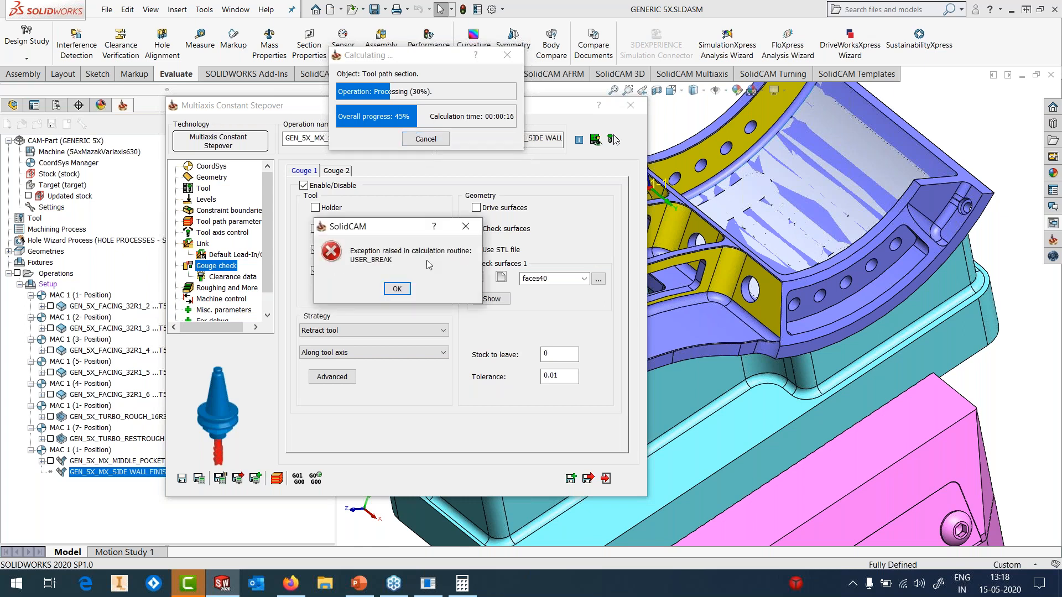
left_click(398, 287)
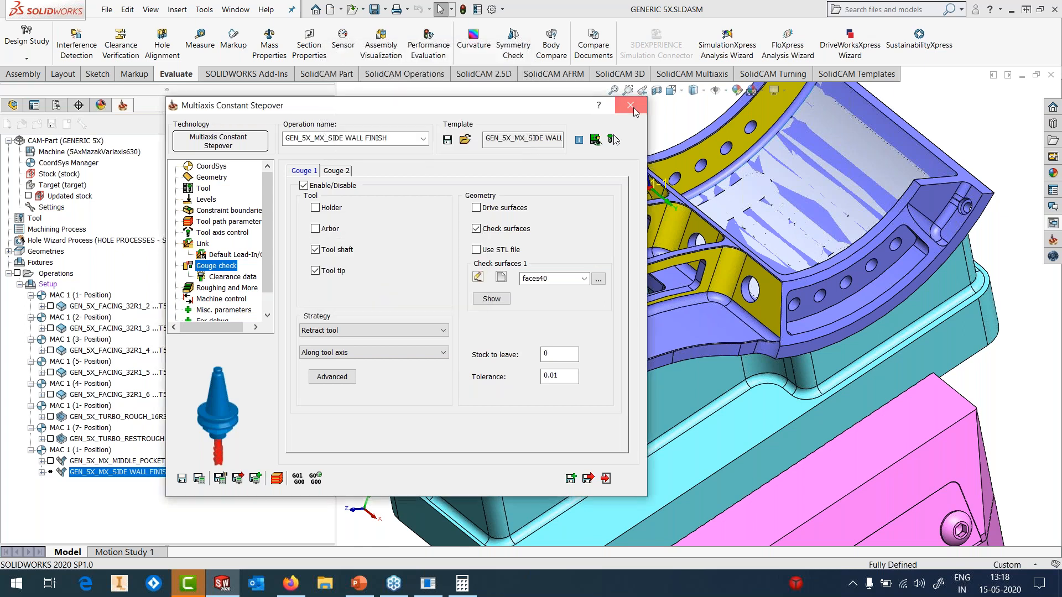
- Close the operation settings and delete the GEN_5X_MX_SIDE WALL FINISH operation
left_click(204, 483)
right_click(179, 471)
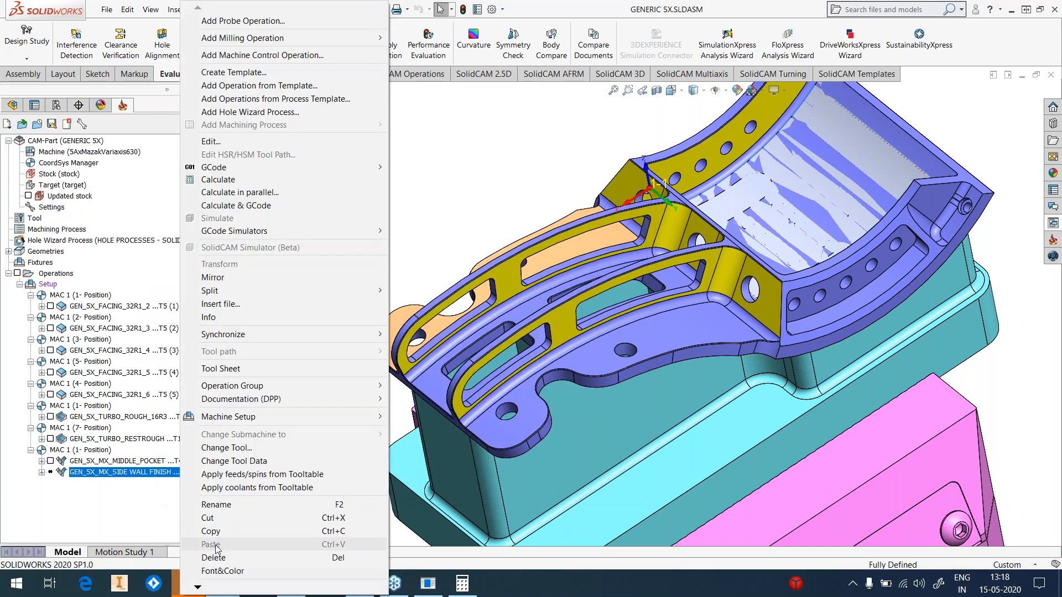
left_click(215, 558)
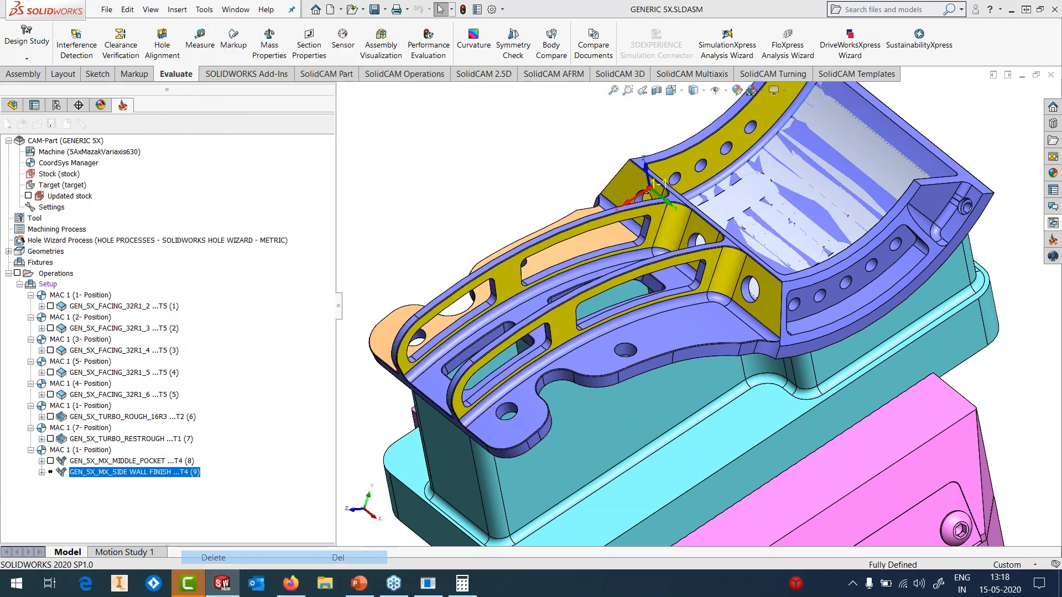
- Confirm the side wall operation's deletion, and add a Sim. 5-Axis Milling operation using the Parallel to Curve(s) technology
key("Return")
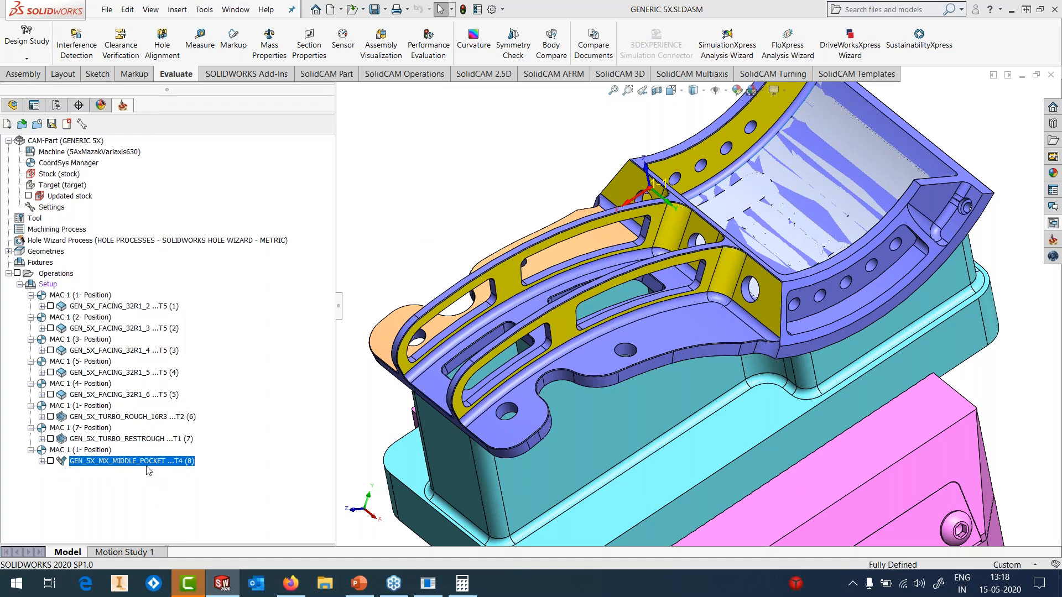
right_click(149, 471)
mouse_move(277, 37)
left_click(462, 363)
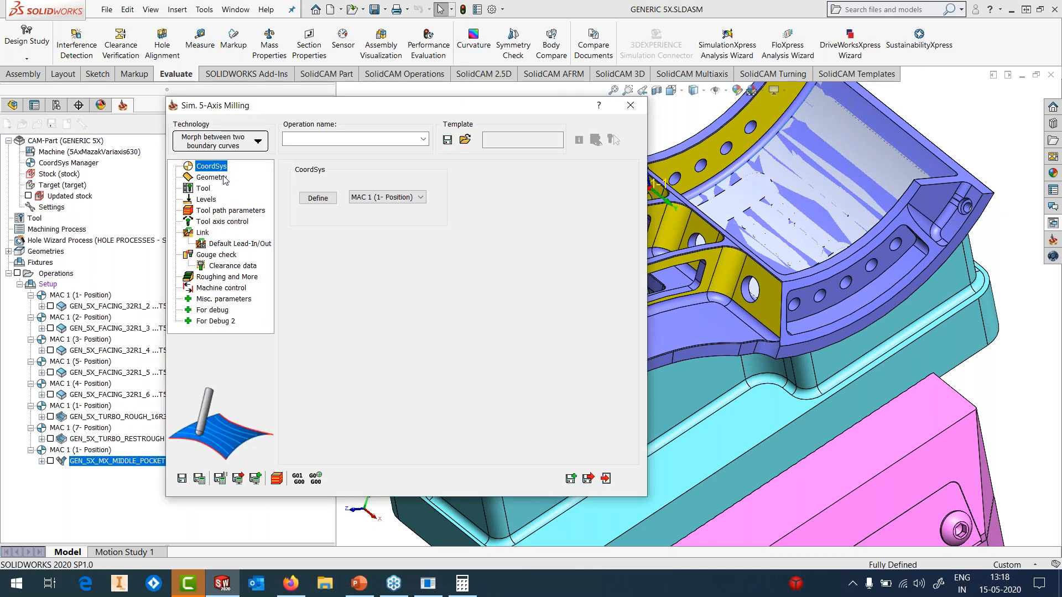
left_click(213, 177)
left_click(221, 142)
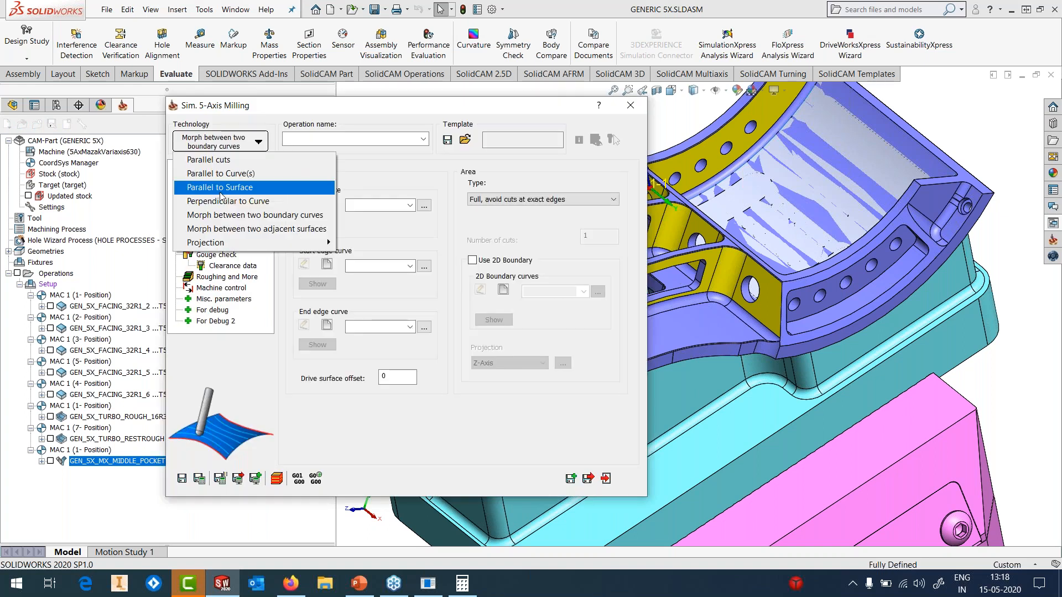
left_click(219, 175)
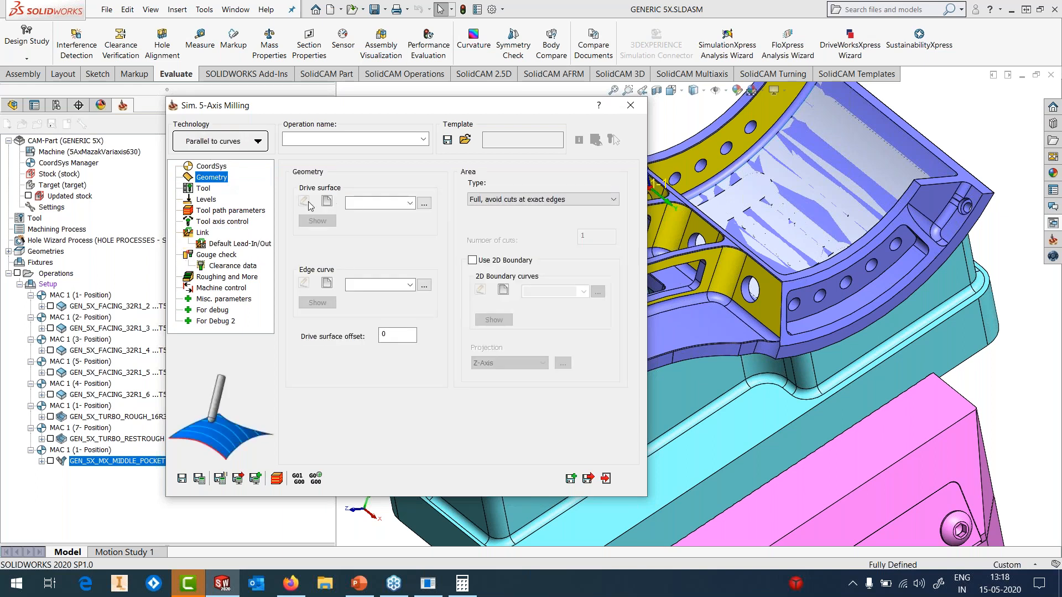
- Define the drive surface from the holed end face, the adjoining corner fillet and the slotted side wall face
left_click(327, 202)
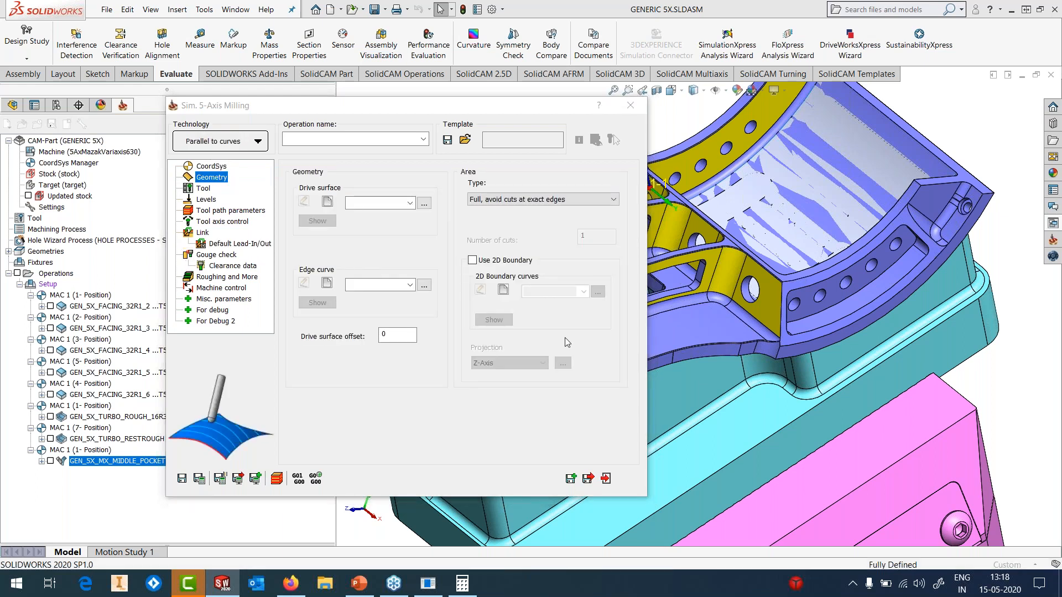
left_click(745, 304)
left_click(724, 280)
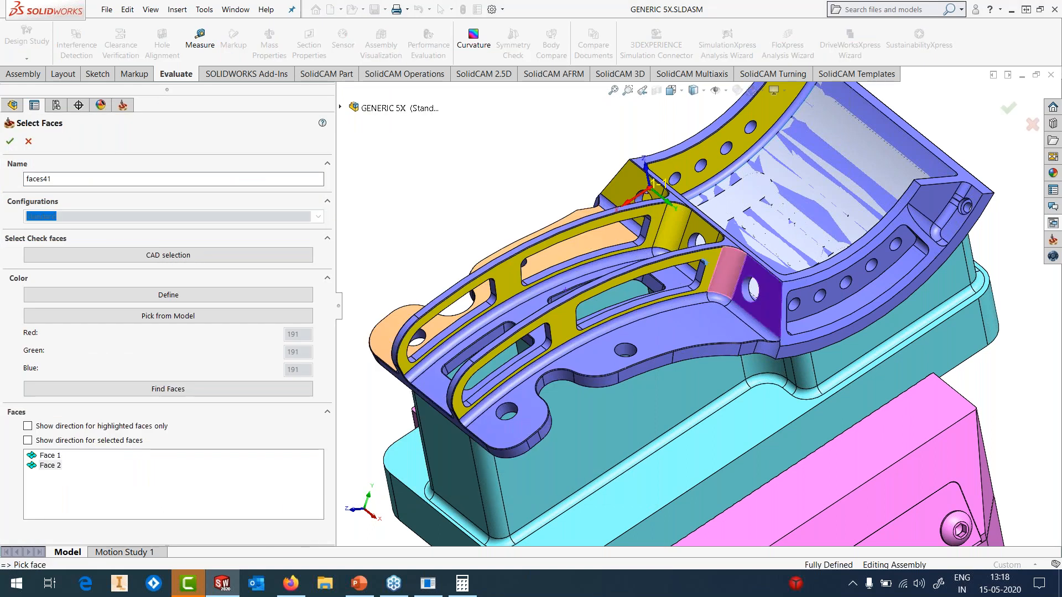
left_click(712, 264)
left_click(10, 141)
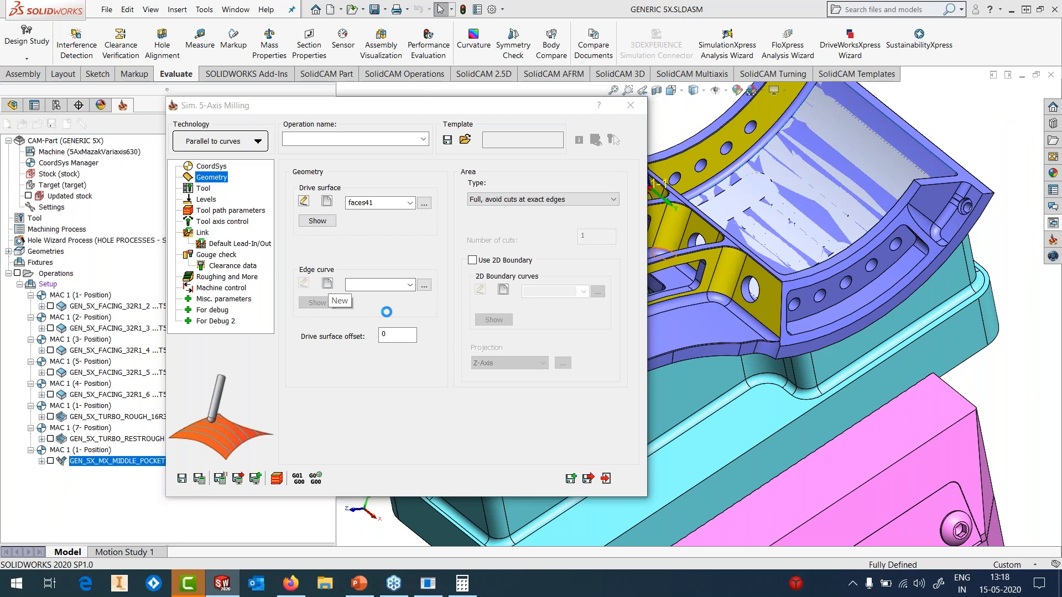
- Define the edge curve from the lower edge of the holed end face
left_click(328, 283)
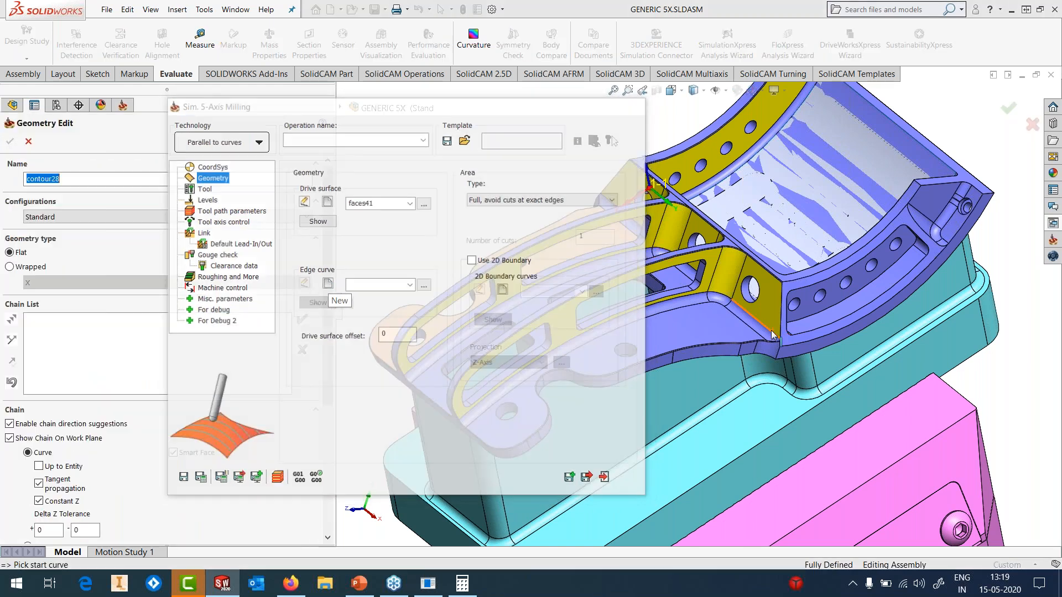
left_click(773, 334)
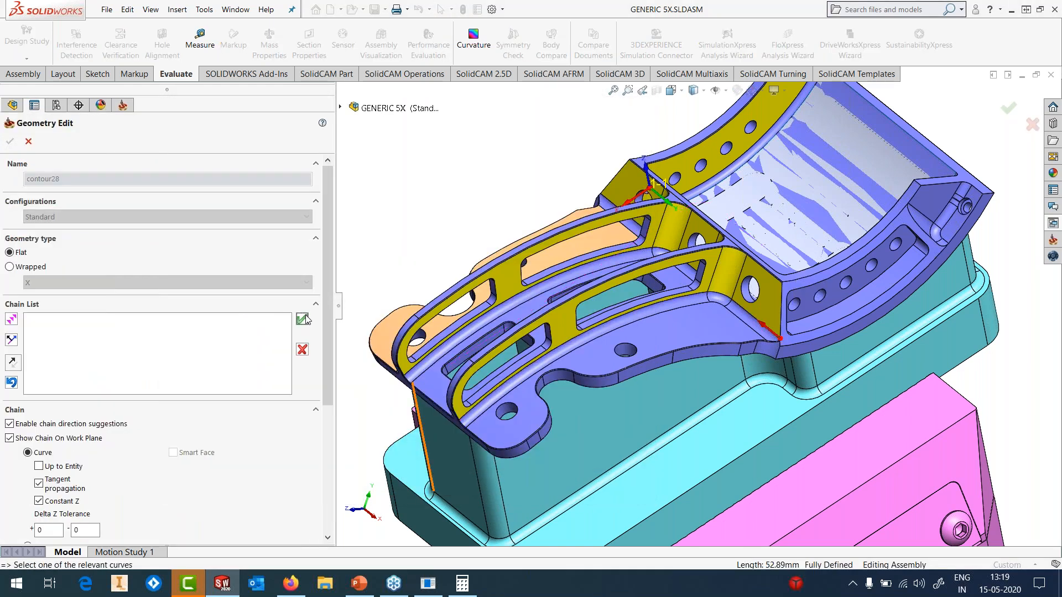
left_click(10, 141)
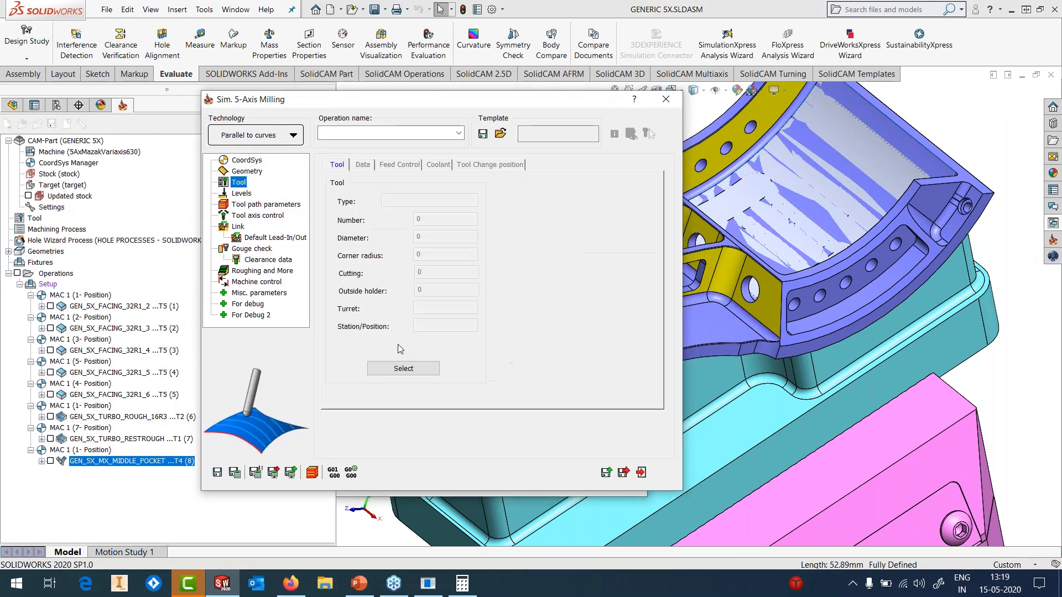
- Assign tool 4, the 10 mm cutter with a 5 mm corner radius, to the operation
left_click(402, 373)
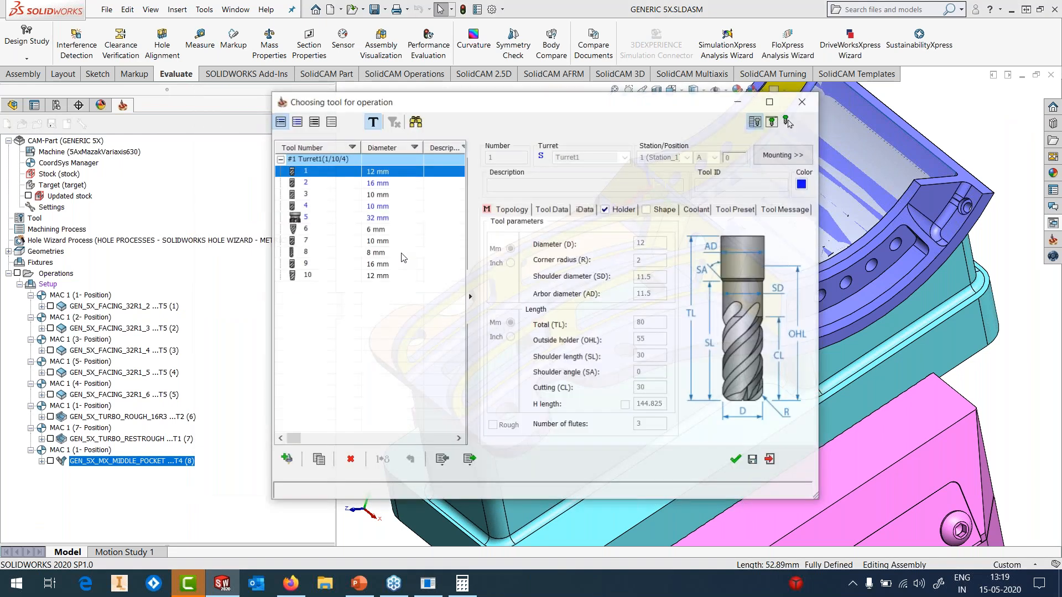
left_click(321, 209)
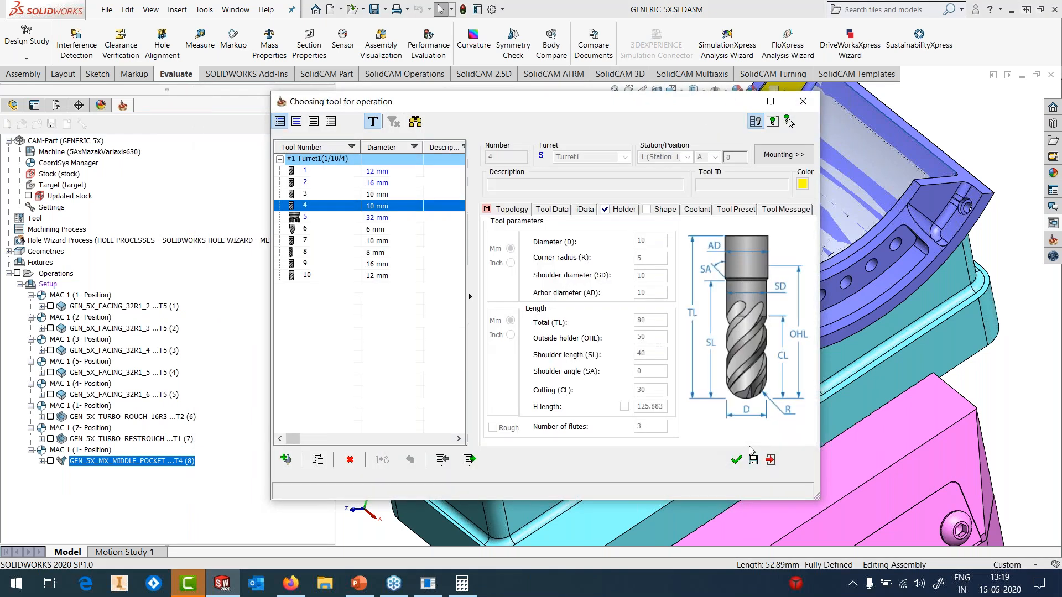
left_click(738, 459)
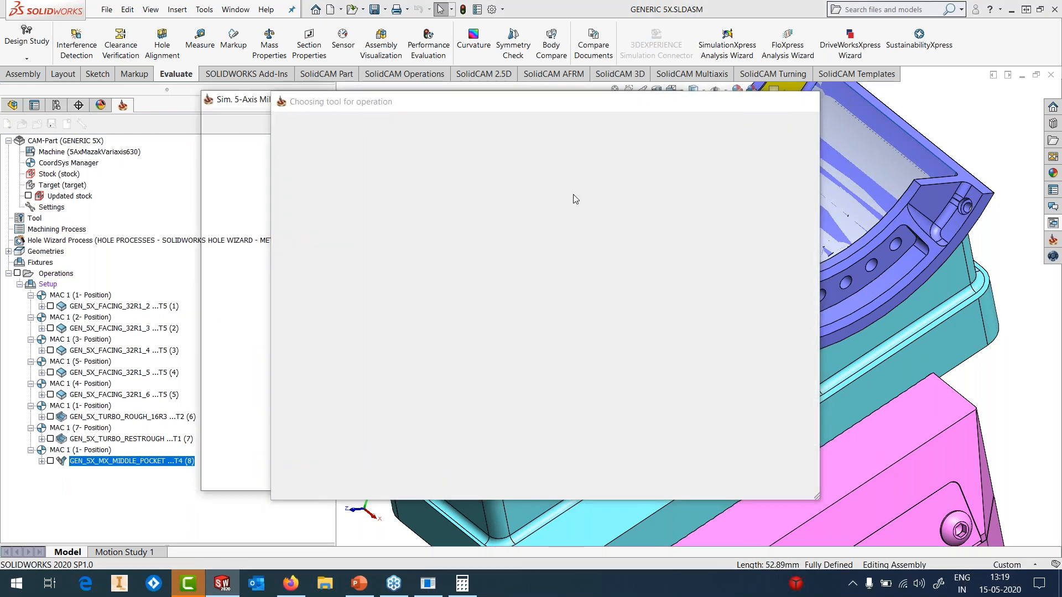
- Review the step over and sorting parameters, and set the tilt angle at side of cutting to 75
left_click(249, 205)
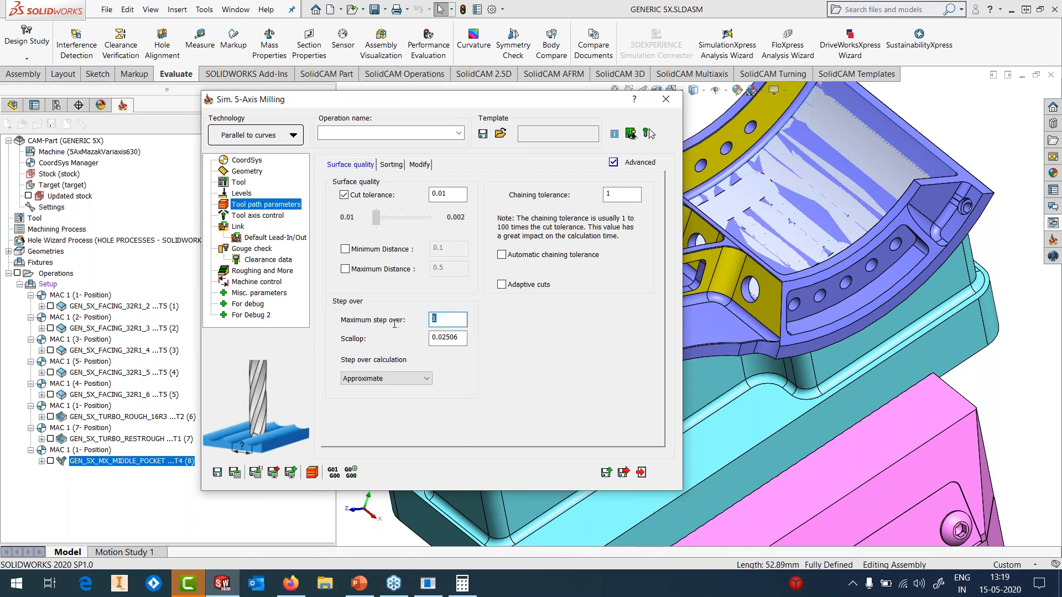
left_click(397, 164)
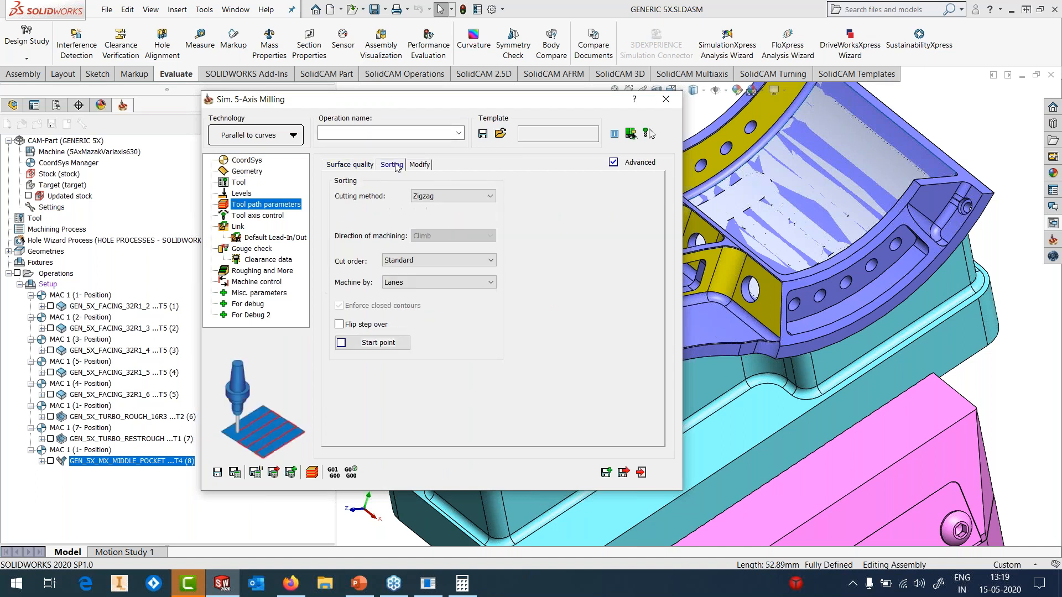
left_click(259, 216)
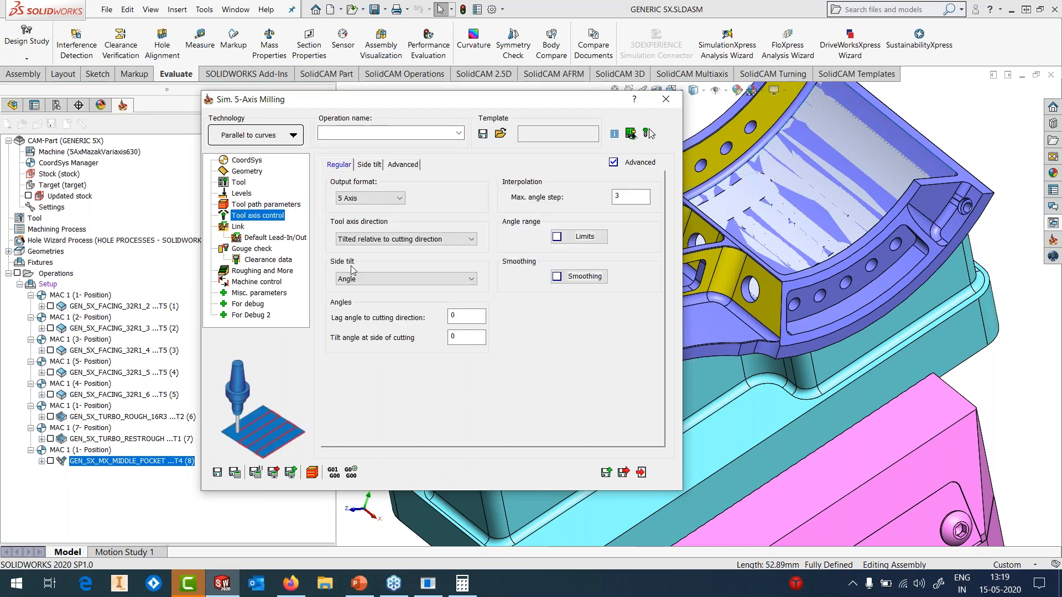
left_click(458, 339)
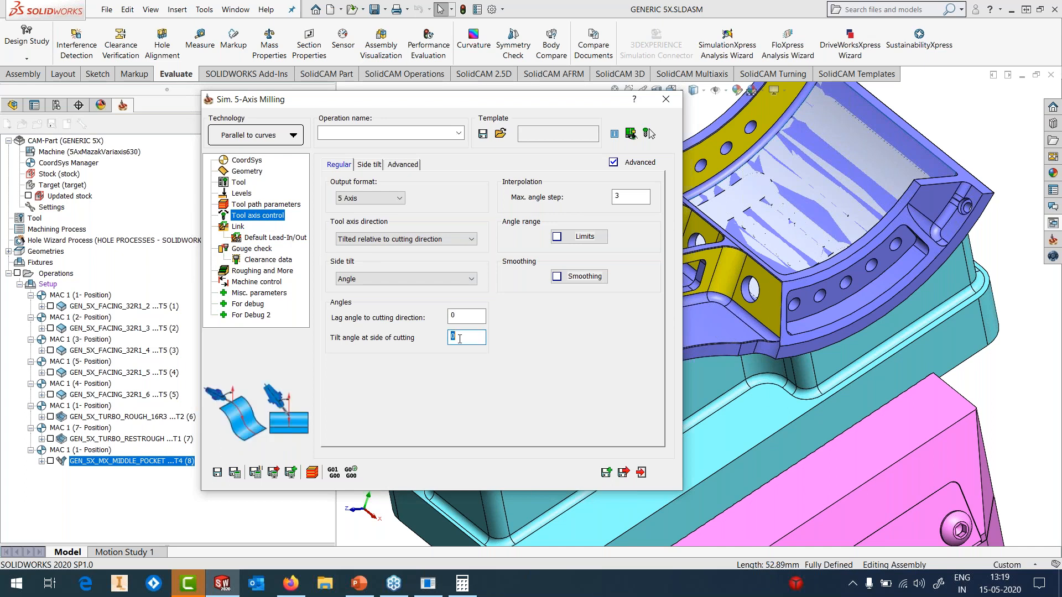
type("75")
- Save and calculate the parallel-to-curves operation, and close its settings
left_click(236, 227)
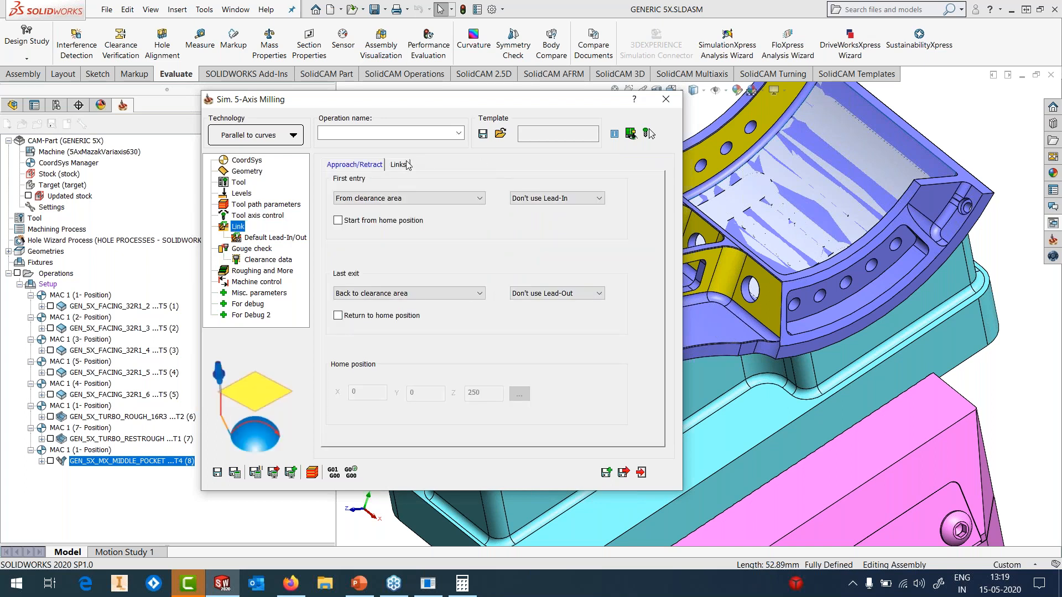
left_click(234, 472)
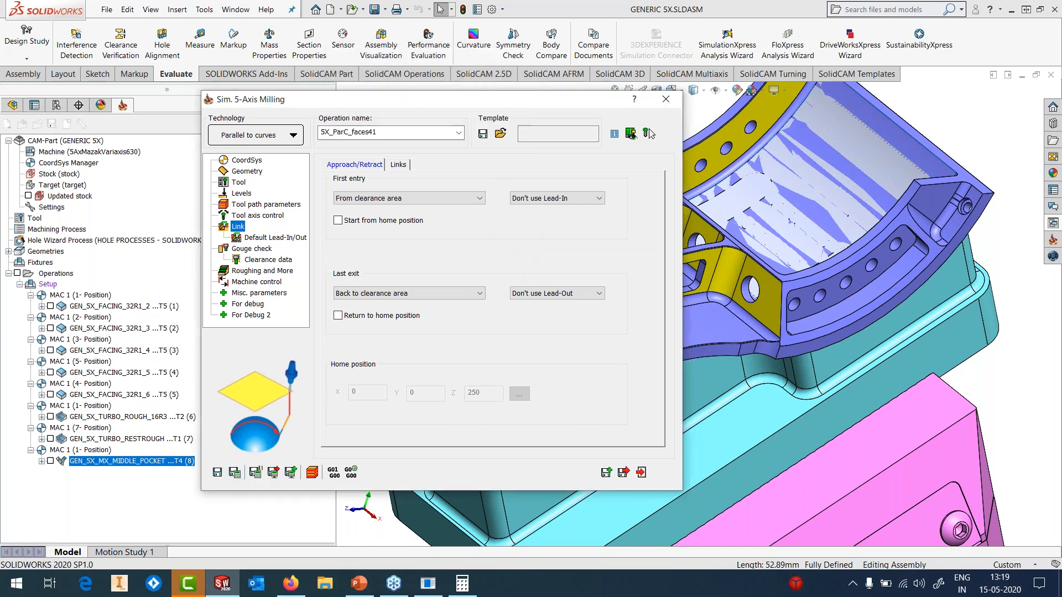
left_click(668, 103)
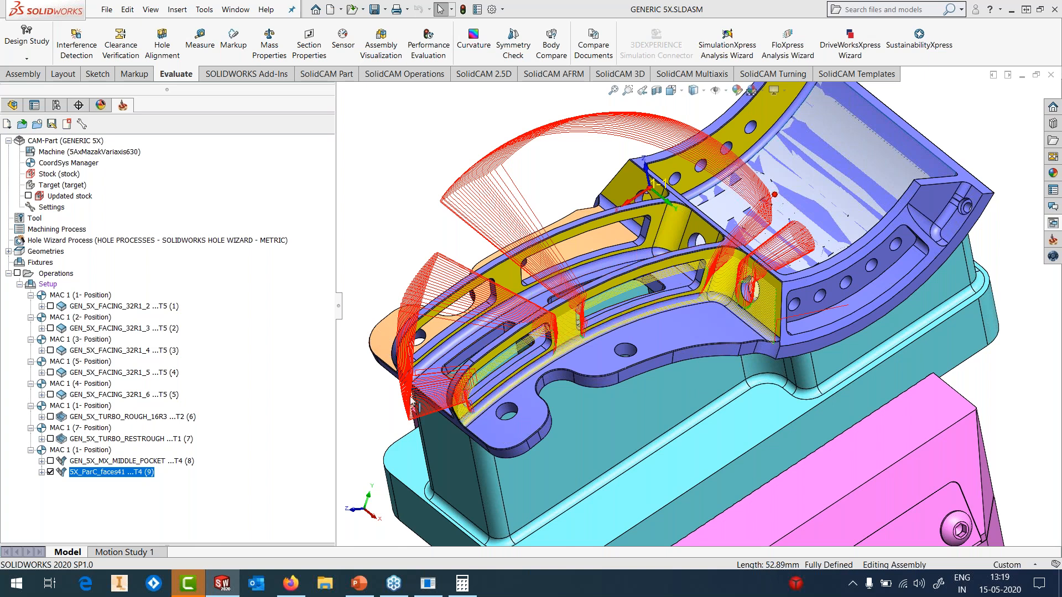
- Set the large gaps along the cut to Blend spline in the 5X_ParC_faces41 operation, and recalculate it
right_click(129, 471)
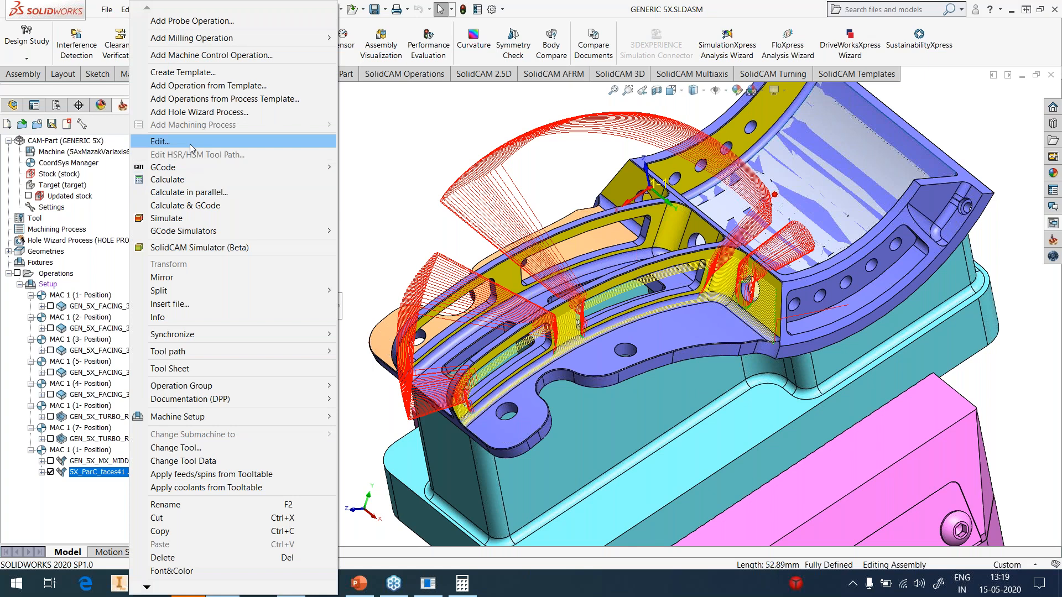
left_click(160, 141)
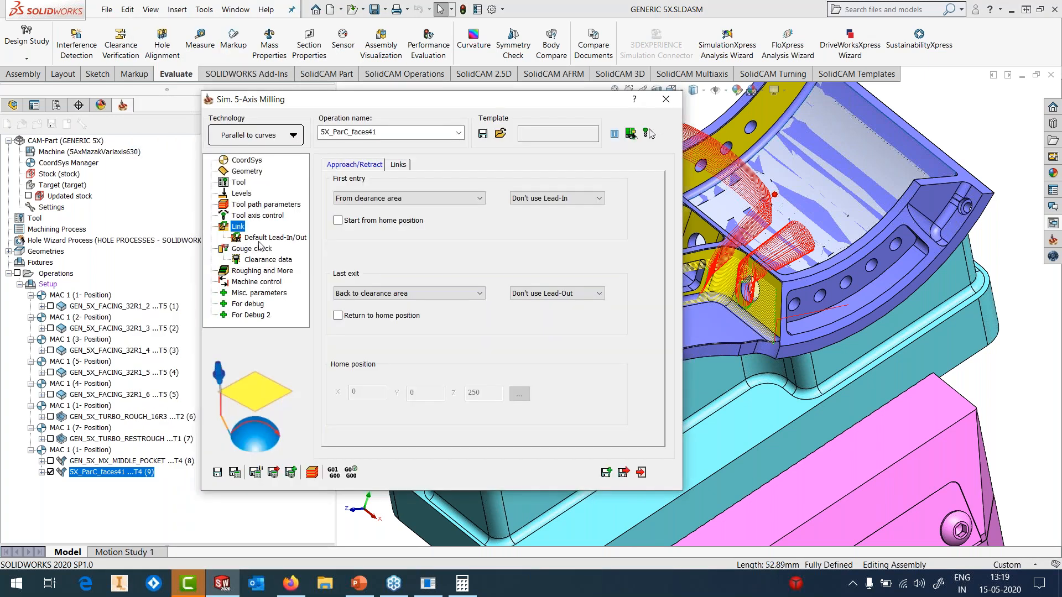
left_click(397, 164)
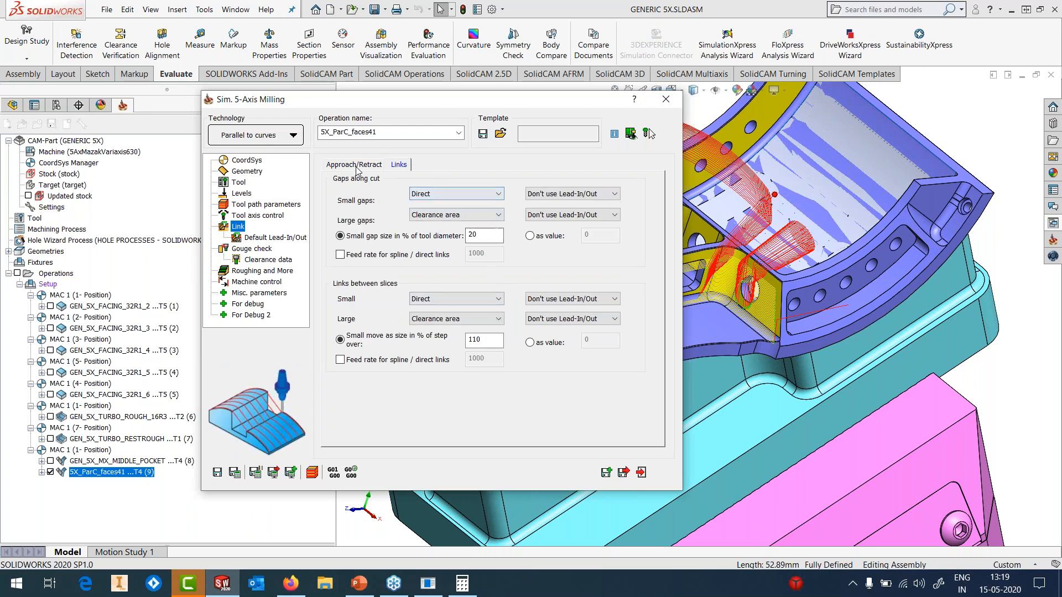
left_click_drag(487, 238, 443, 240)
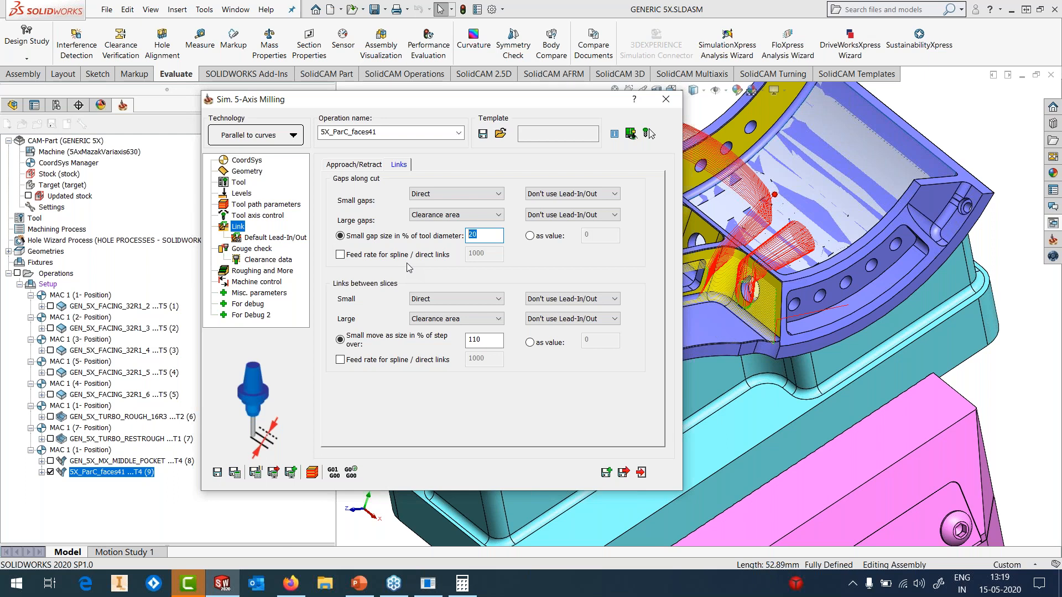
left_click(431, 216)
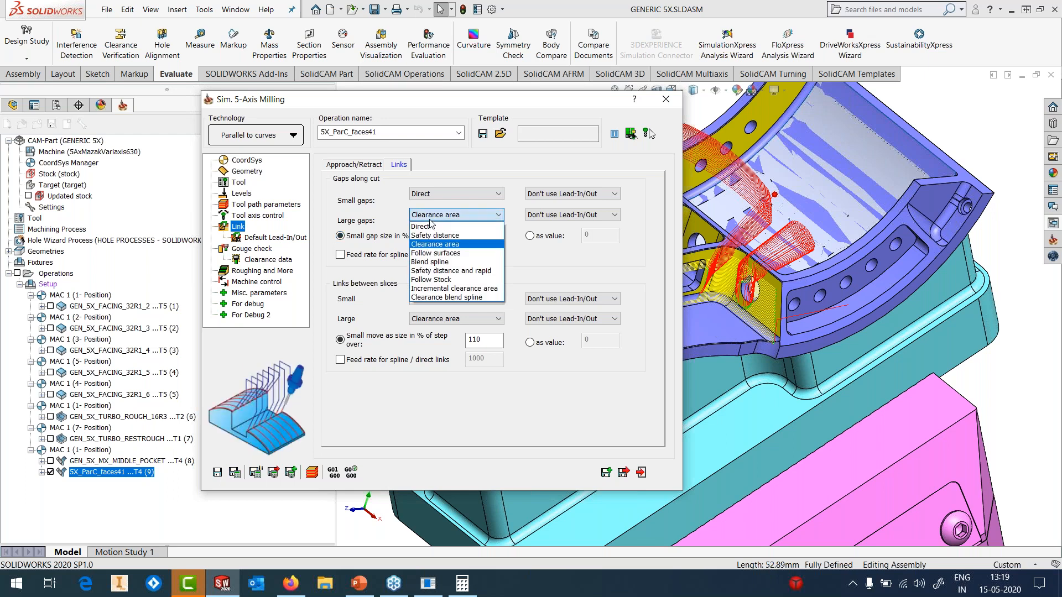
left_click(427, 262)
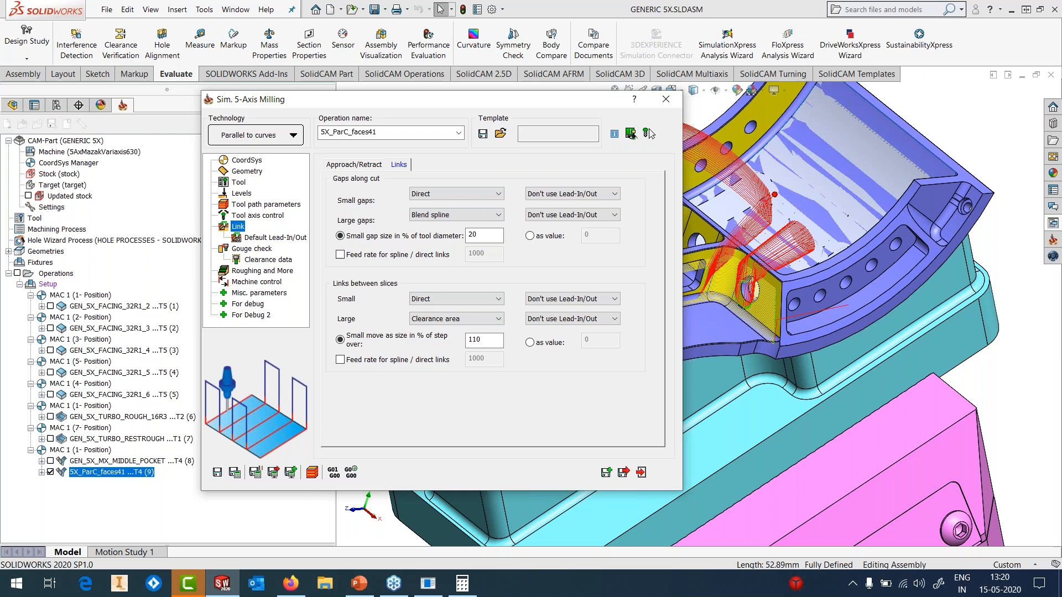
left_click(235, 472)
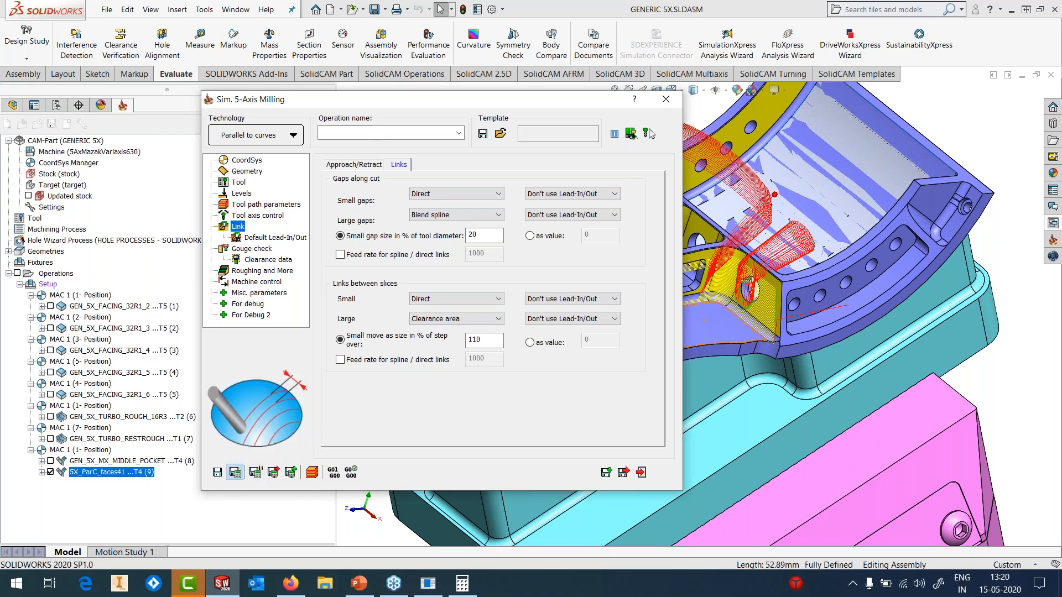
left_click(666, 99)
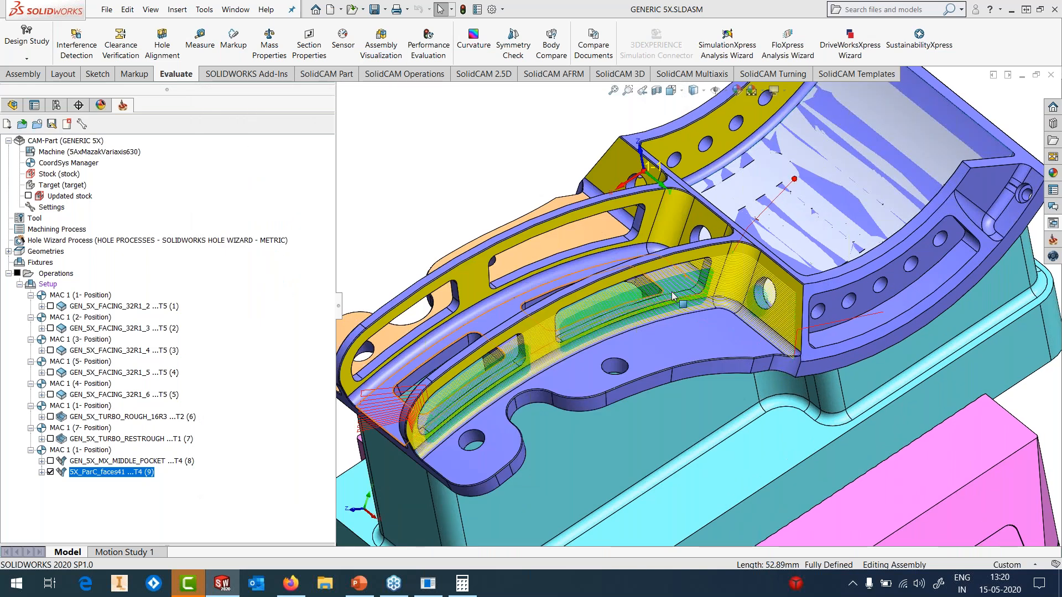
- Examine the recalculated tool path across the side wall slots and the link moves at the end of the wall
scroll(672, 296, "down", 3)
middle_click_drag(672, 295, 645, 296)
scroll(645, 297, "up", 4)
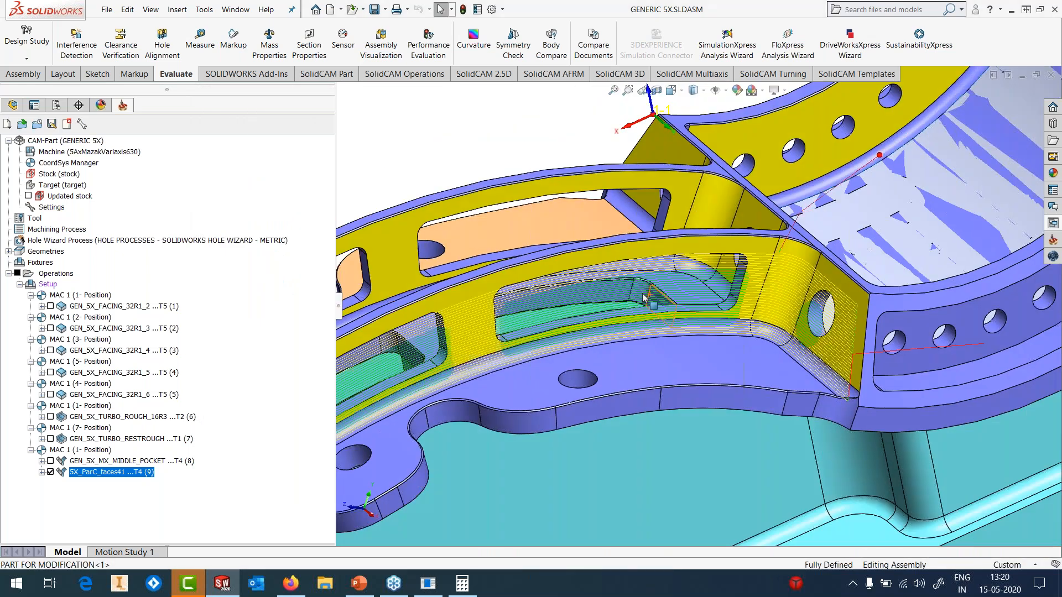
scroll(541, 345, "down", 5)
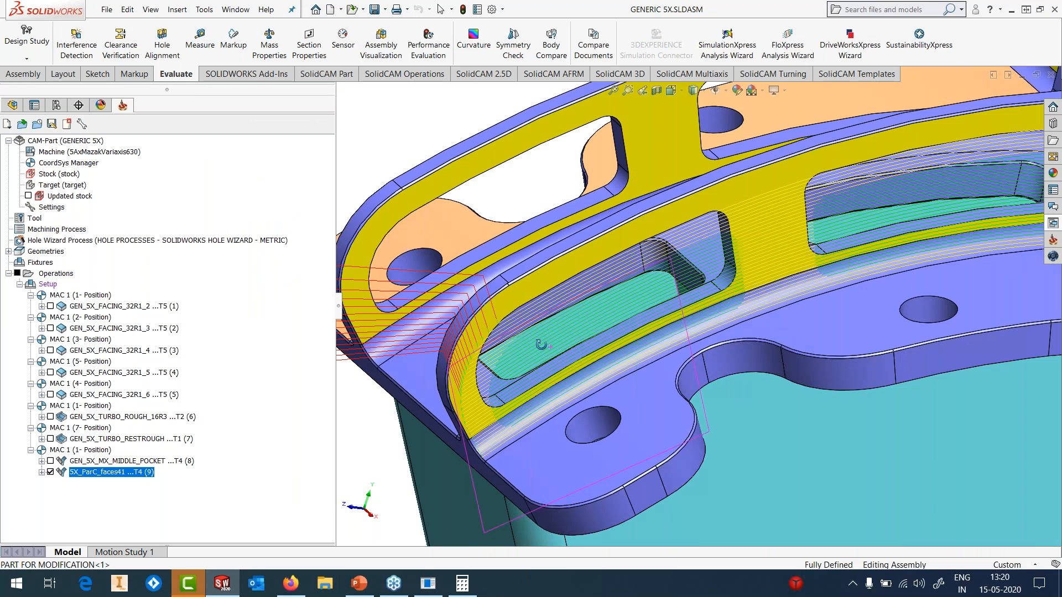
middle_click_drag(541, 345, 511, 338)
scroll(529, 337, "up", 4)
scroll(520, 335, "down", 4)
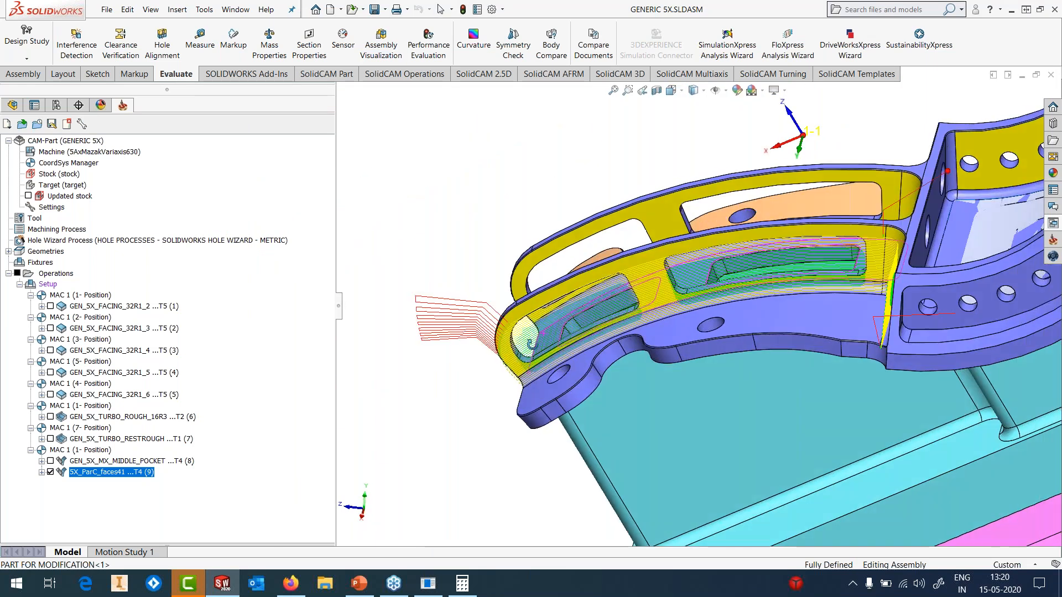
scroll(520, 334, "down", 2)
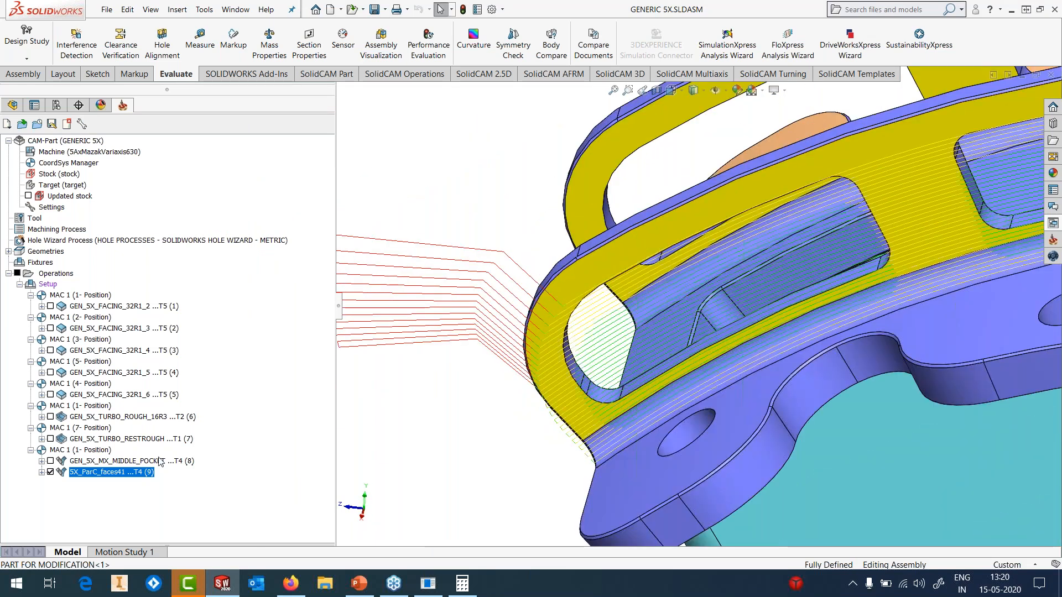
- Set the small move size between slices to 500% of the step over in the 5X_ParC_faces41 operation's link settings
right_click(142, 472)
left_click(172, 142)
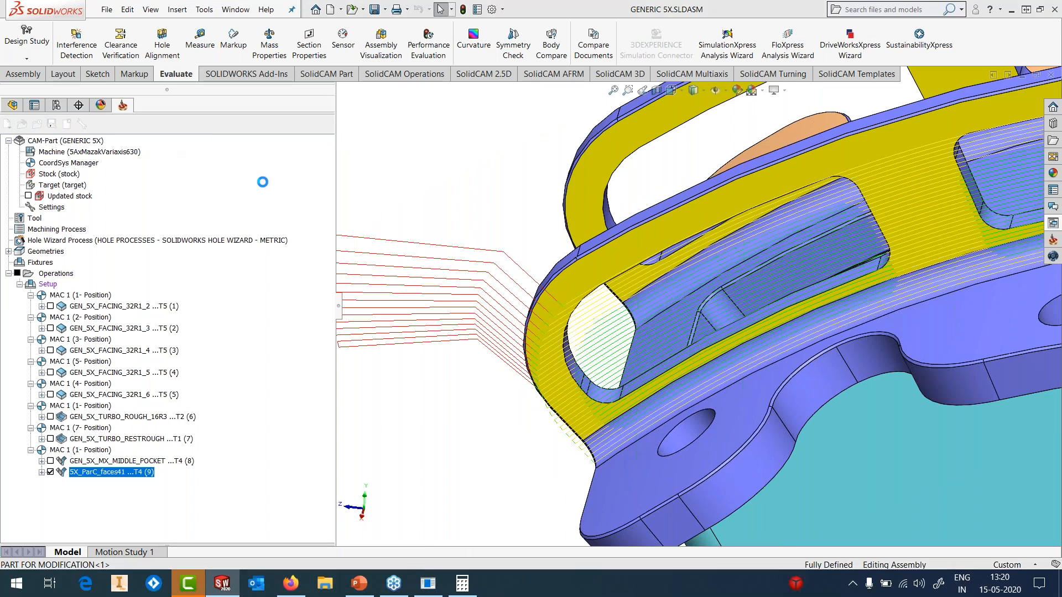
left_click(398, 164)
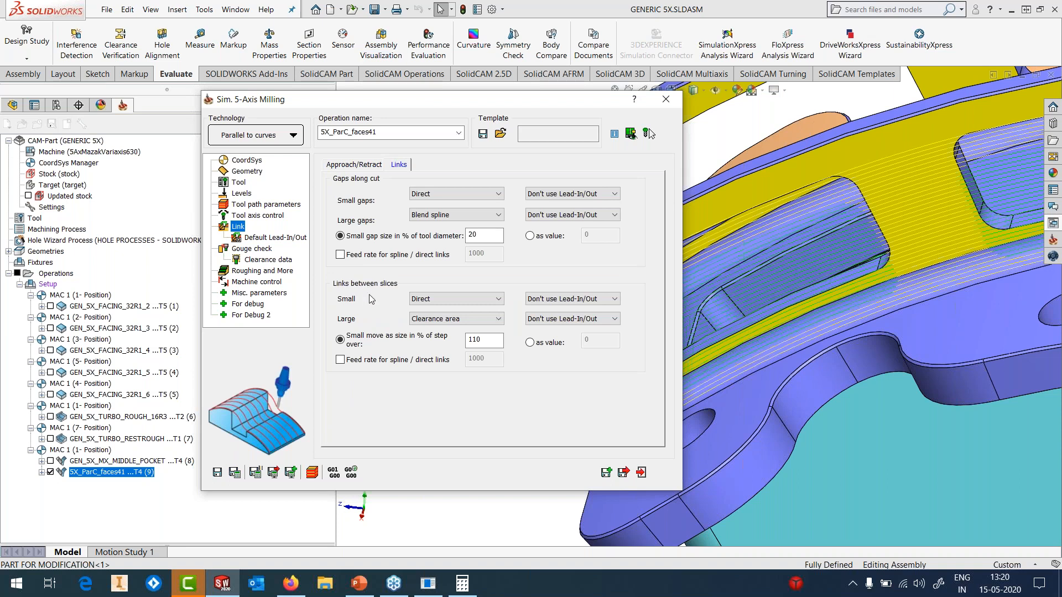
left_click_drag(483, 340, 457, 341)
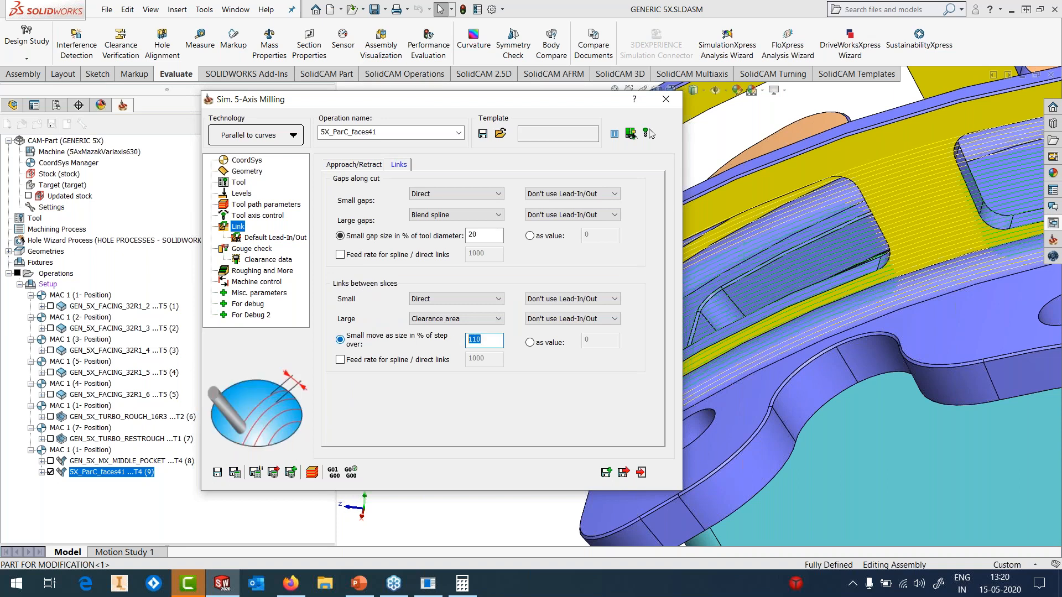
left_click(464, 319)
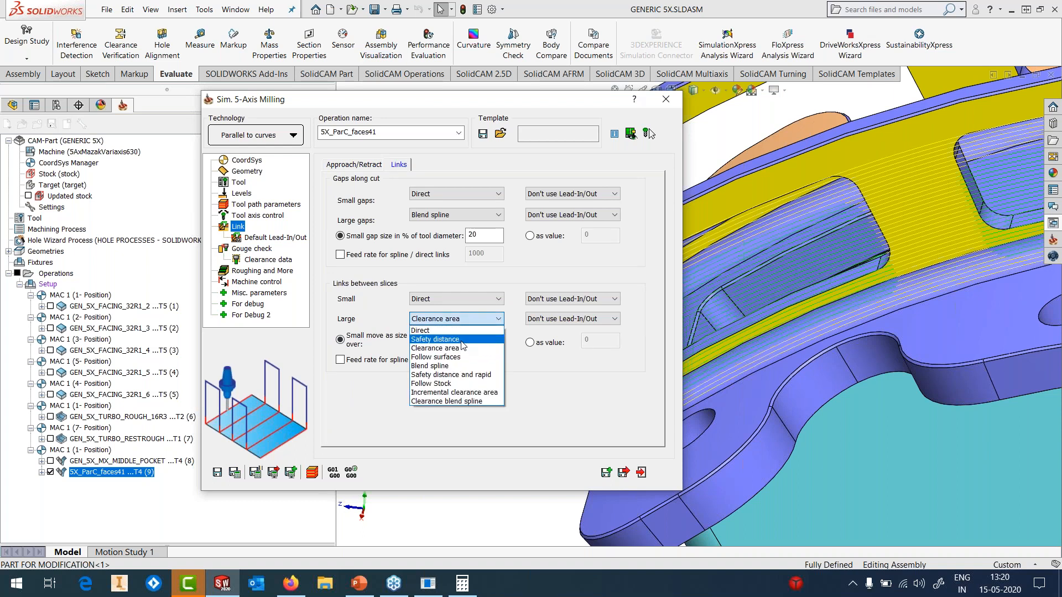
left_click(489, 347)
left_click_drag(497, 344, 450, 349)
type("500")
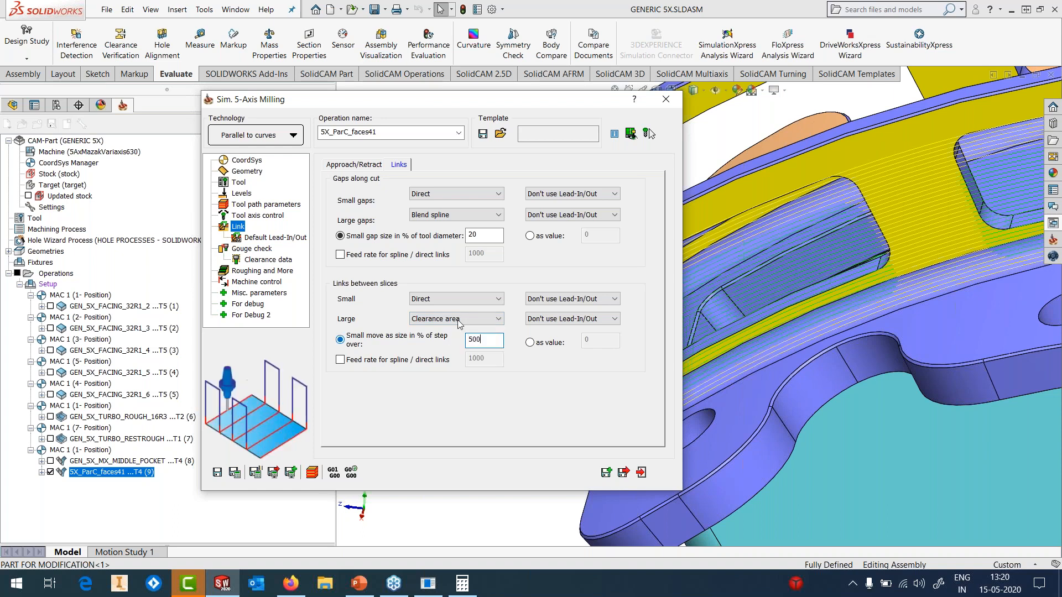
- Set the small links between slices to Blend spline, then save and calculate the operation and close its settings
left_click_drag(438, 108, 271, 128)
scroll(483, 155, "up", 5)
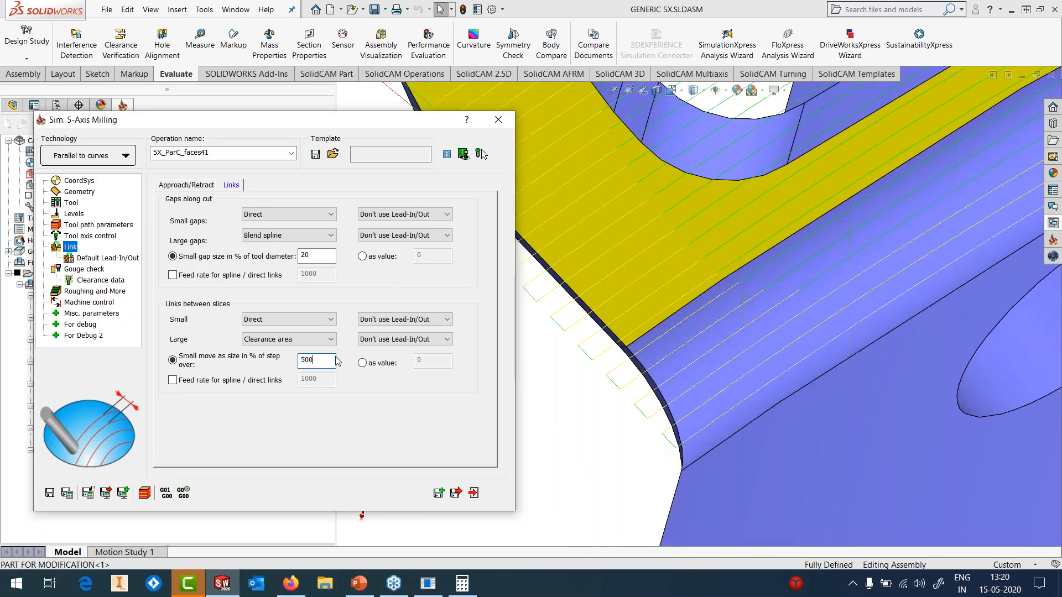
left_click(287, 320)
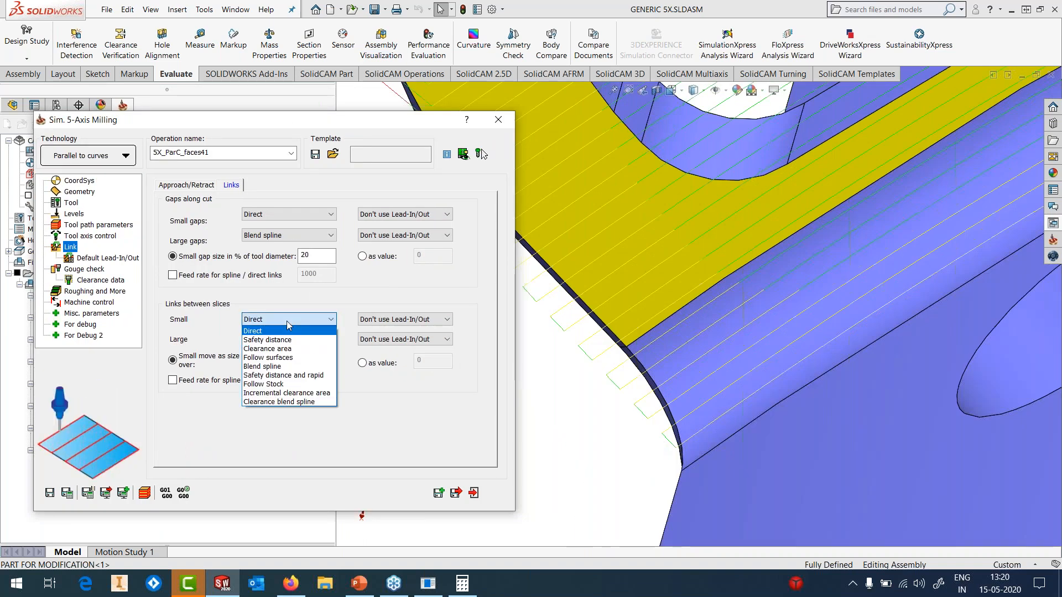
left_click(288, 366)
scroll(705, 346, "down", 8)
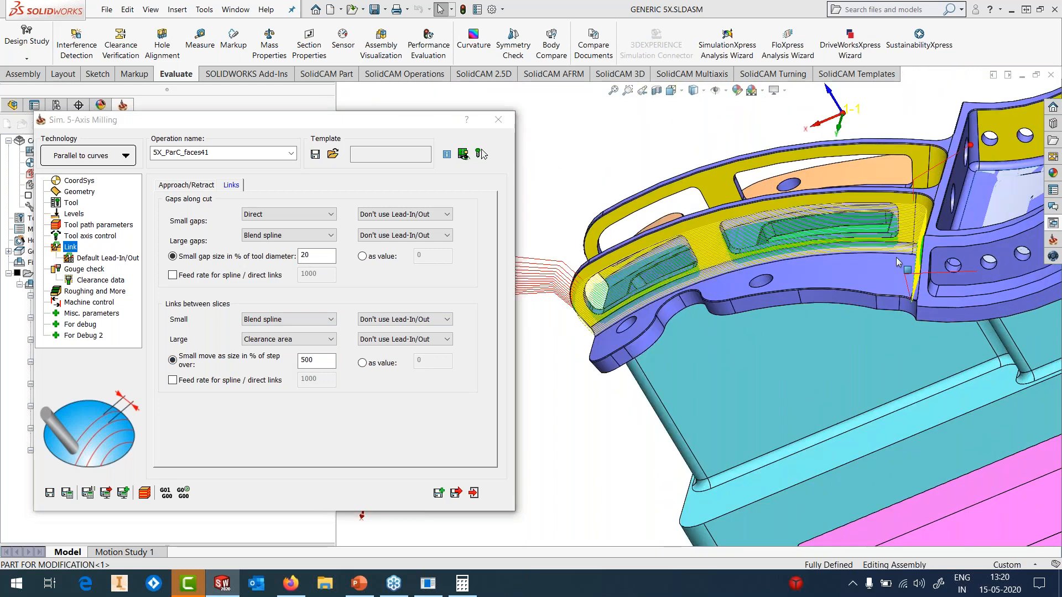
scroll(896, 257, "up", 5)
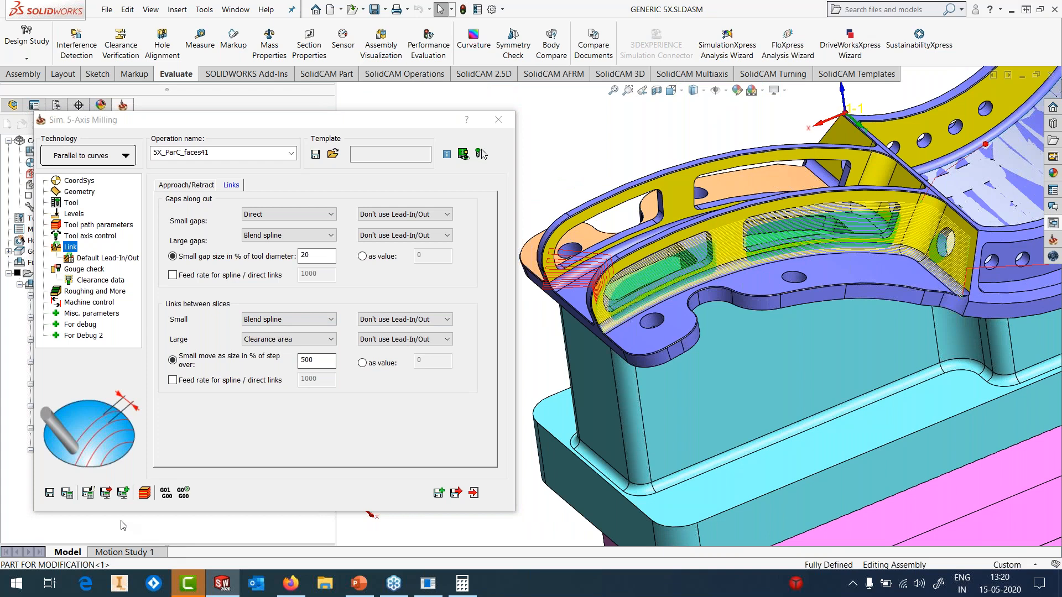
left_click(68, 494)
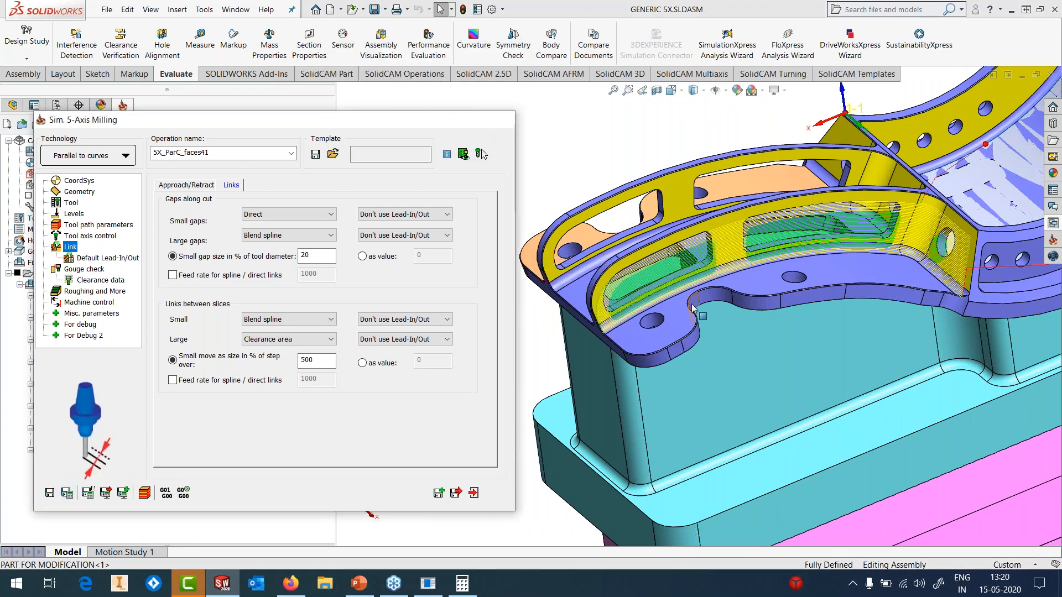
left_click(496, 121)
- Examine the recalculated tool path along the side wall and the blended links between slices at the wall's end
middle_click_drag(586, 310, 624, 322)
scroll(725, 346, "up", 6)
scroll(887, 265, "down", 1)
scroll(886, 266, "down", 3)
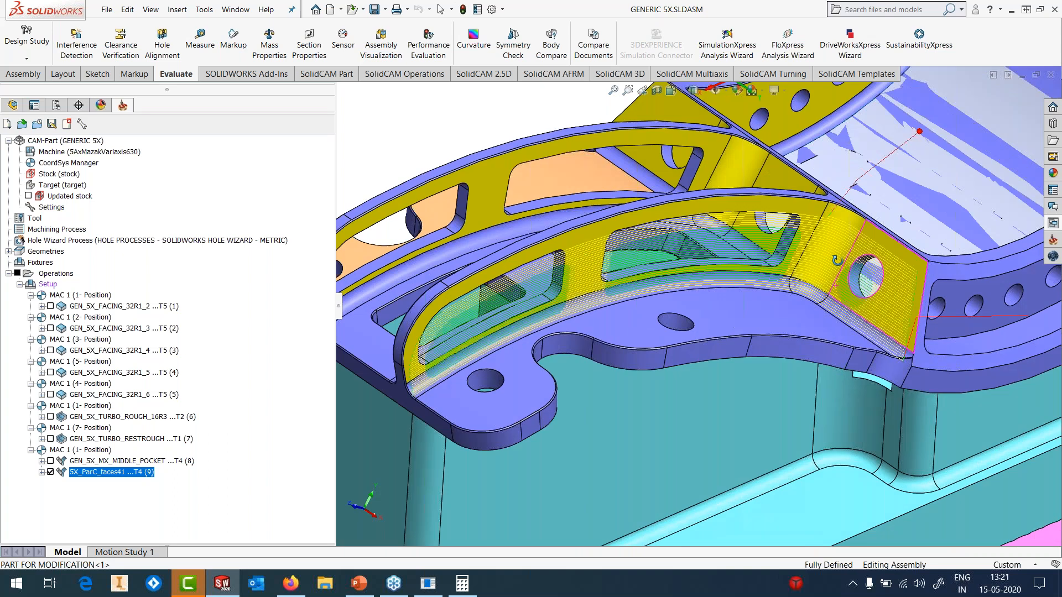
middle_click_drag(838, 260, 824, 264)
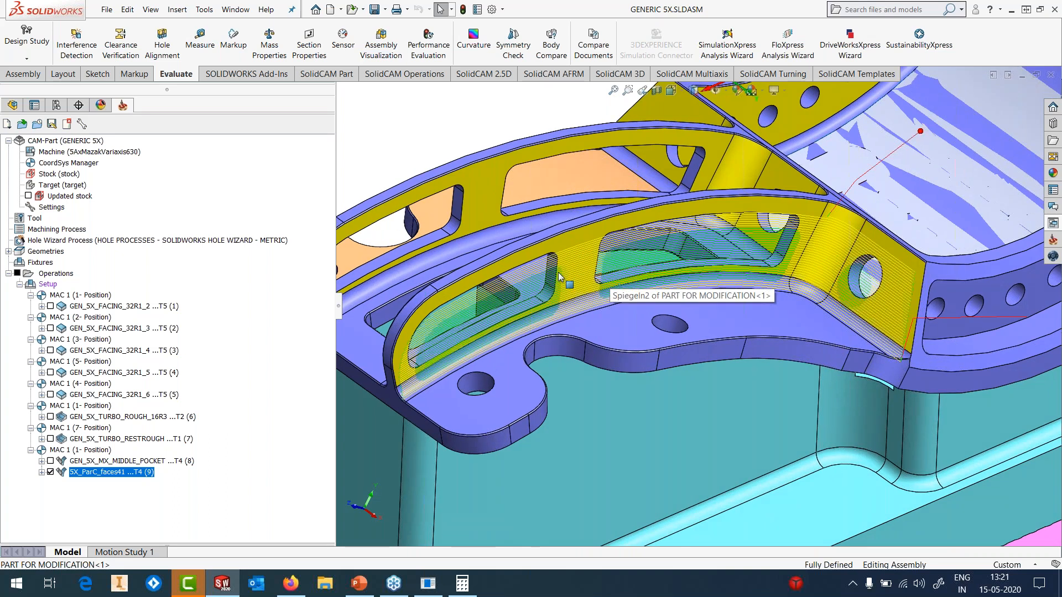
scroll(418, 379, "down", 5)
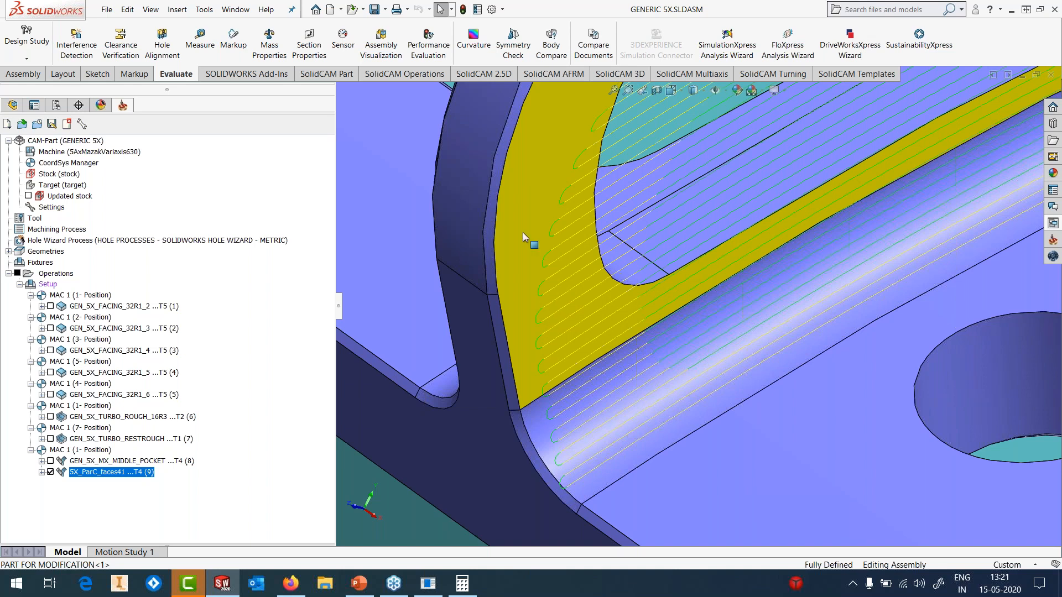
scroll(522, 232, "up", 10)
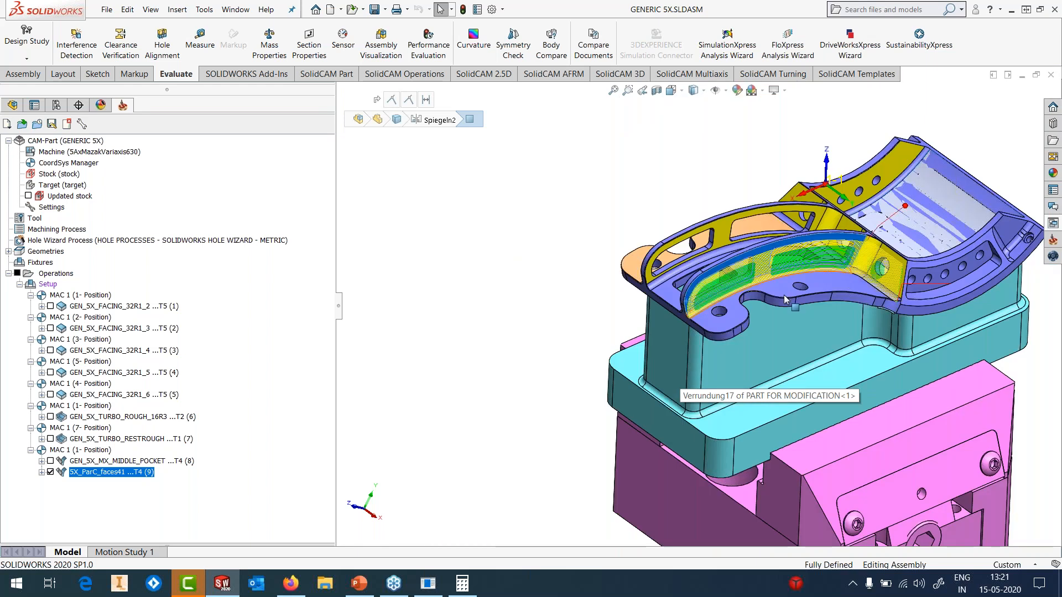
scroll(784, 299, "down", 5)
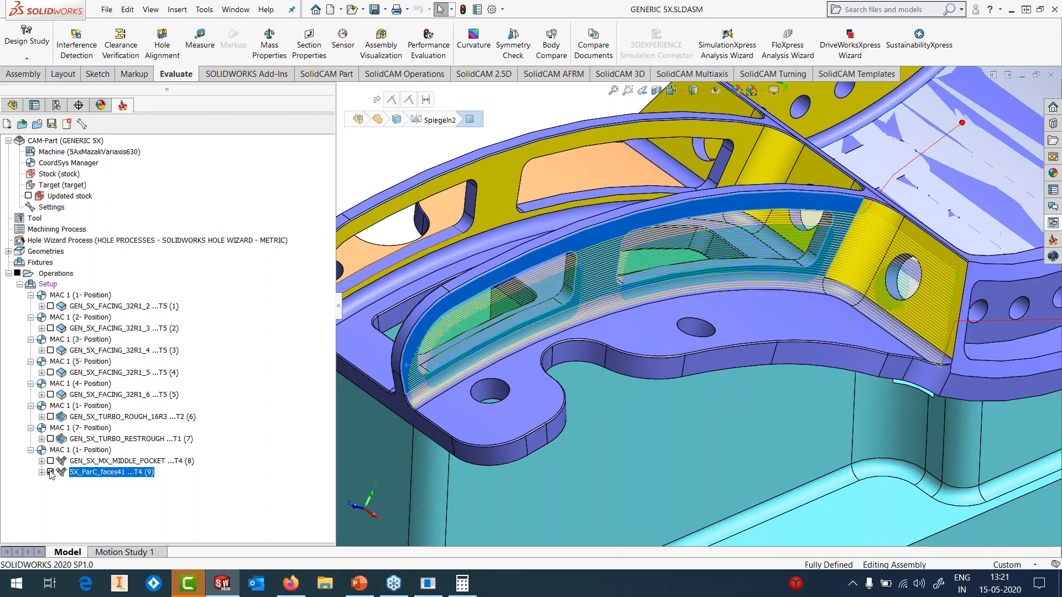
- Hide the 5X_ParC_faces41 tool path from the model
left_click(50, 472)
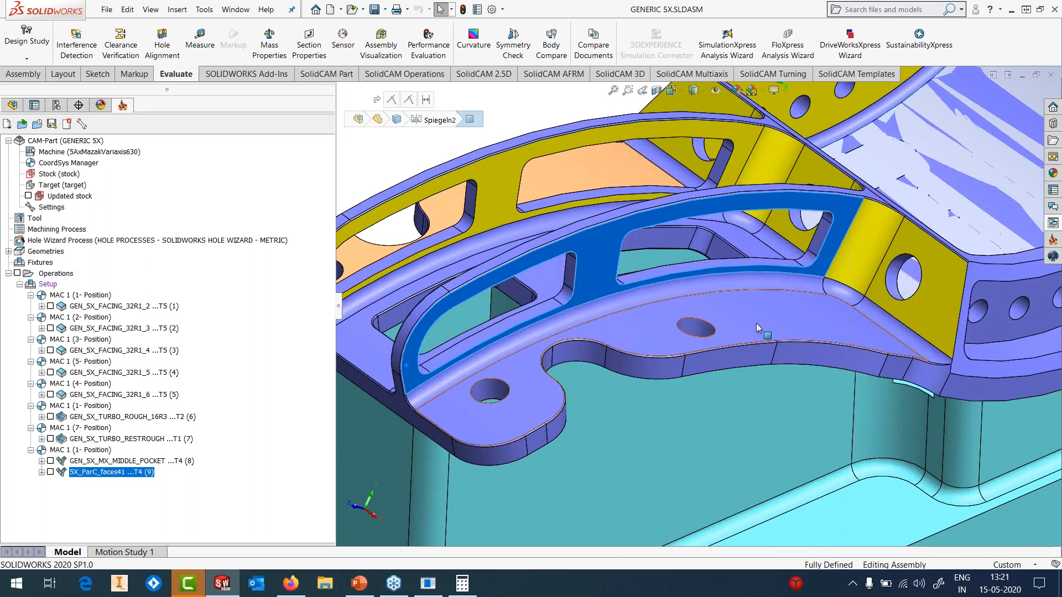
scroll(755, 323, "up", 2)
scroll(756, 326, "up", 3)
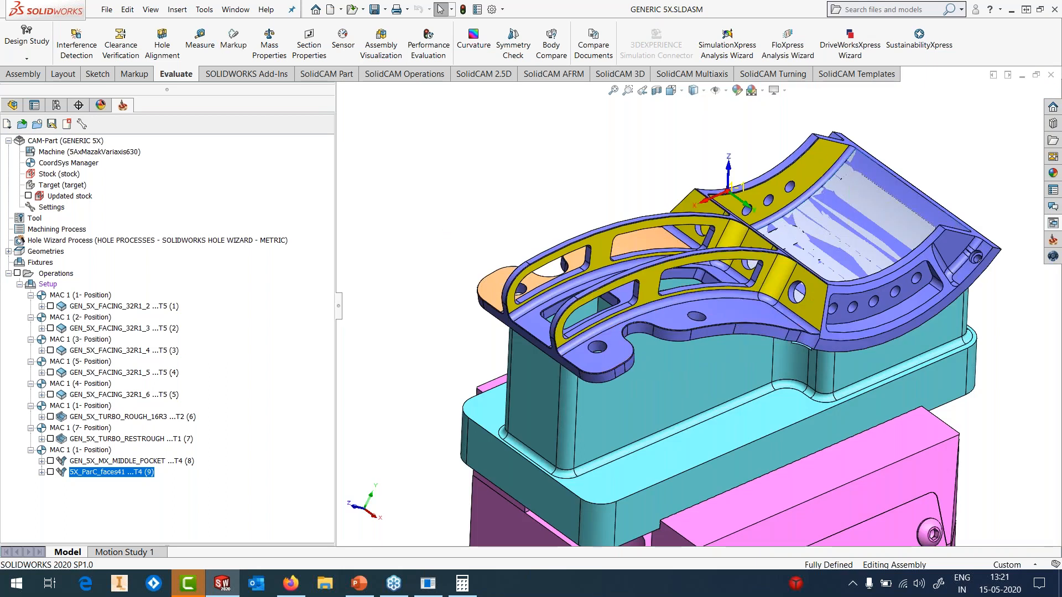
- Create a reference plane offset 200 mm above the upper face of the base block beneath the part
left_click(172, 12)
mouse_move(265, 207)
left_click(337, 206)
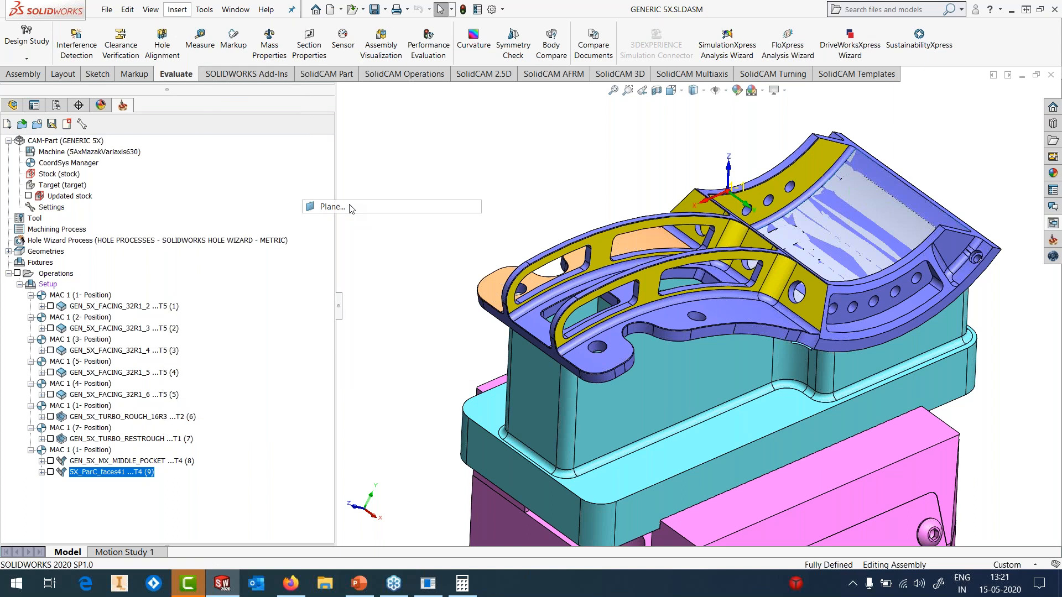
left_click(757, 433)
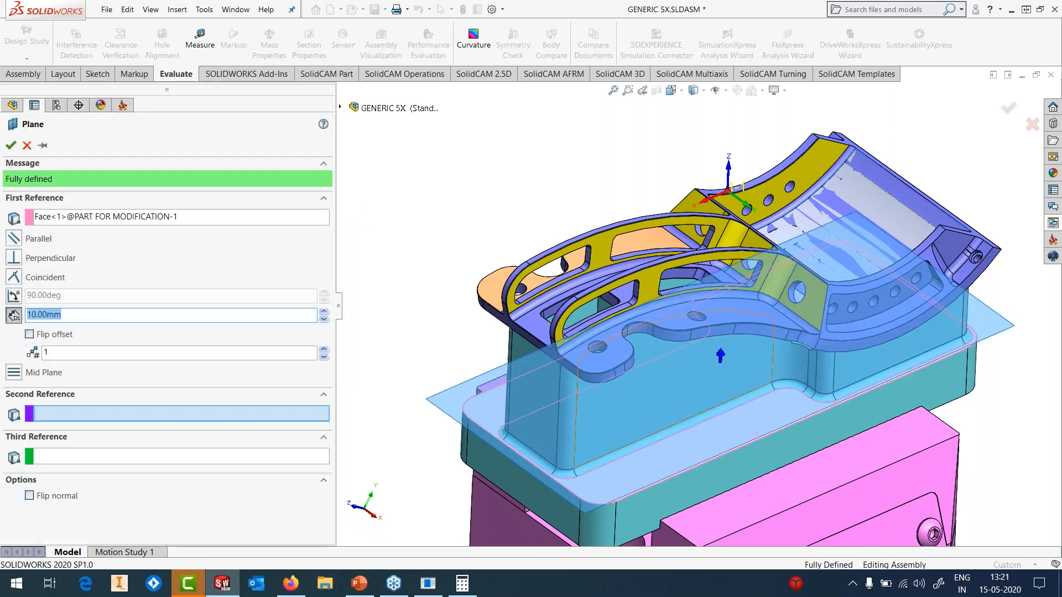
left_click(325, 311)
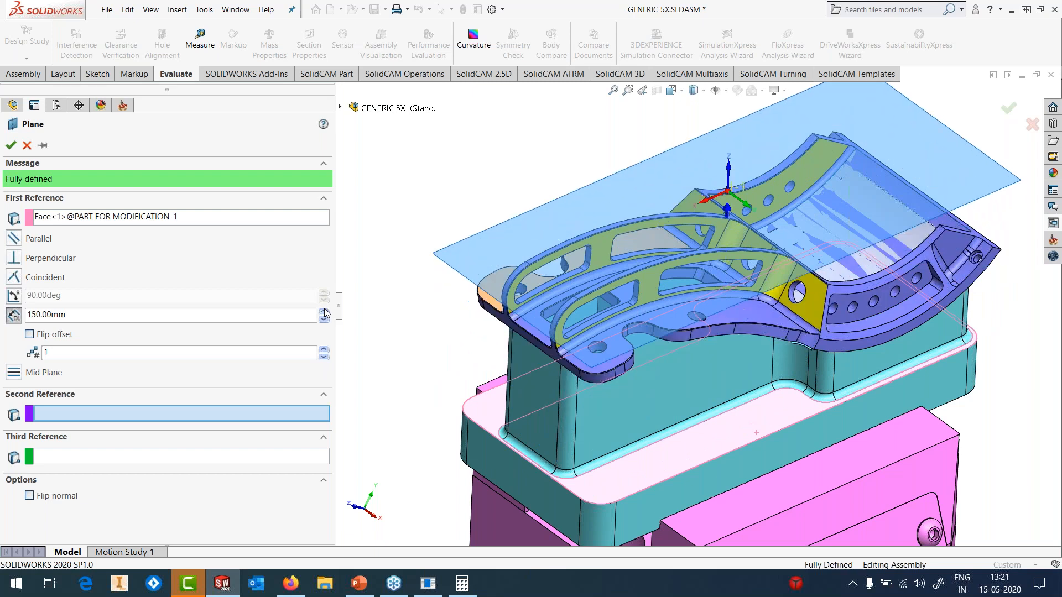
middle_click_drag(815, 385, 773, 319)
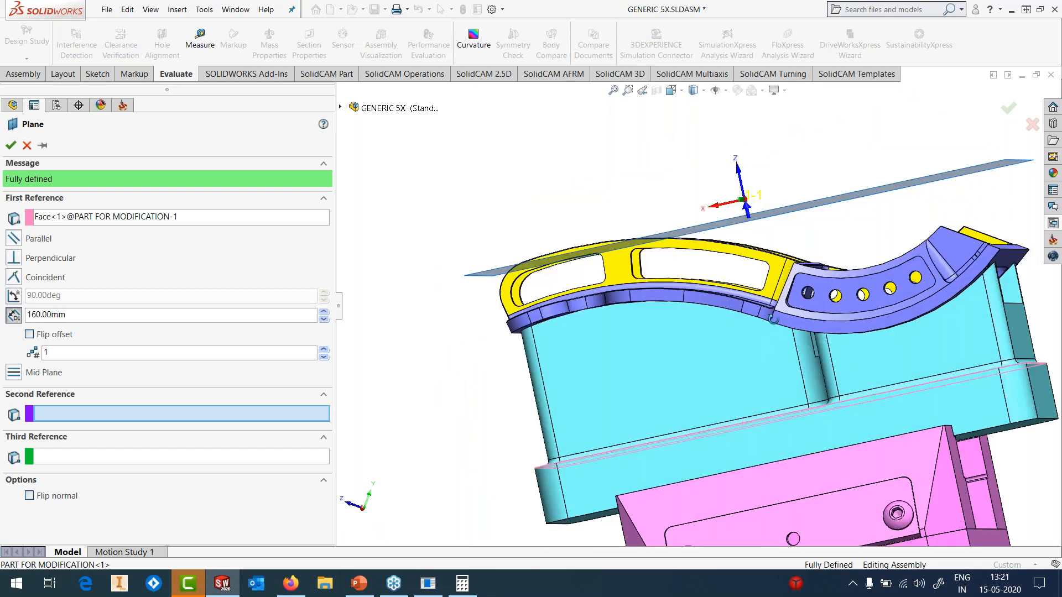
left_click(324, 310)
middle_click_drag(780, 230, 849, 296)
left_click(324, 311)
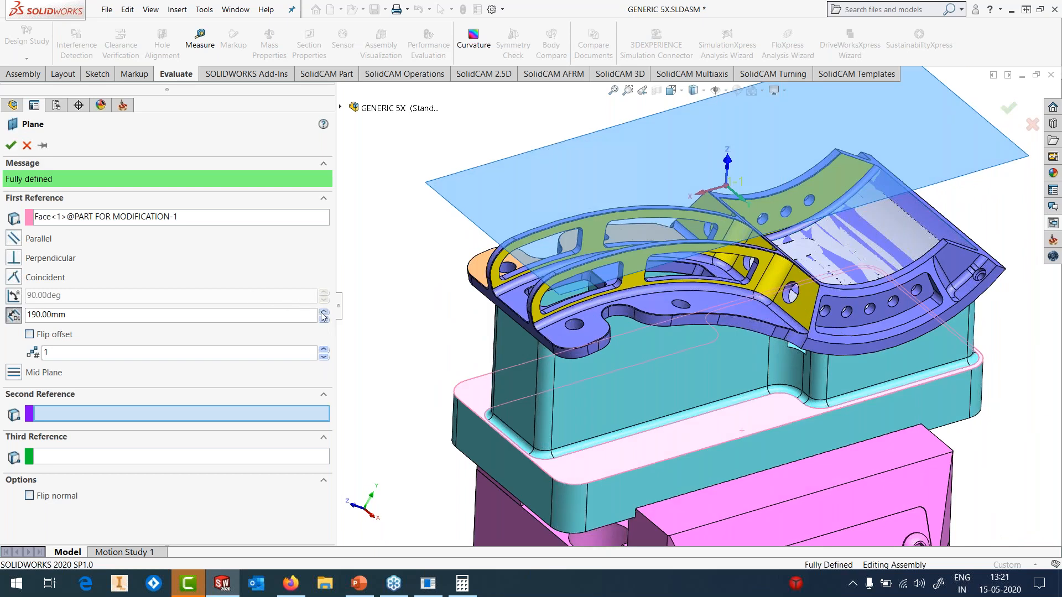
left_click(10, 145)
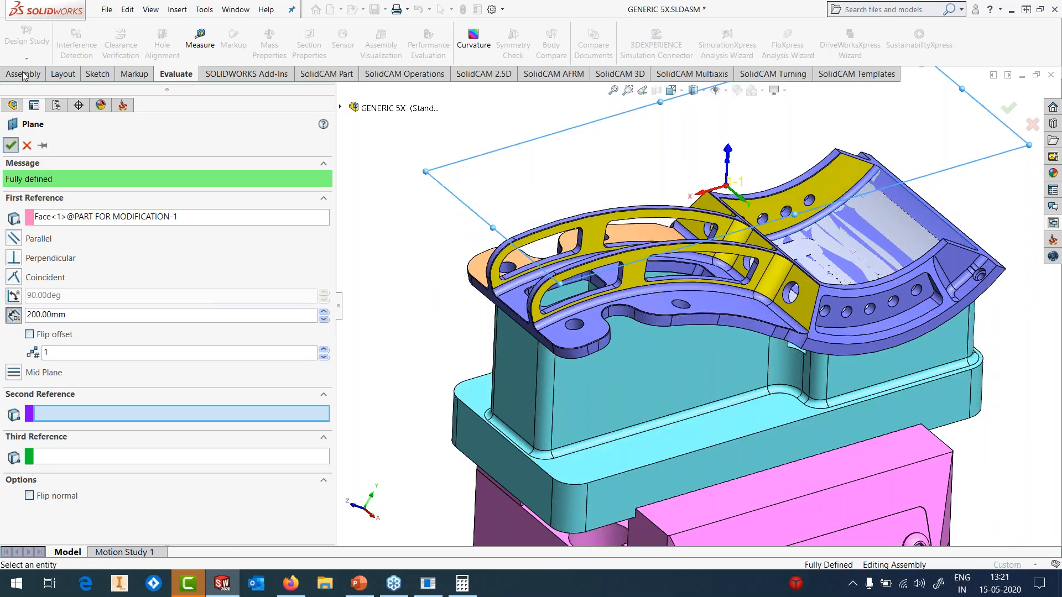
- Start a sketch on the new plane and draw a vertical line about 198.5 mm long along the side flange, down to its end edge
left_click(20, 56)
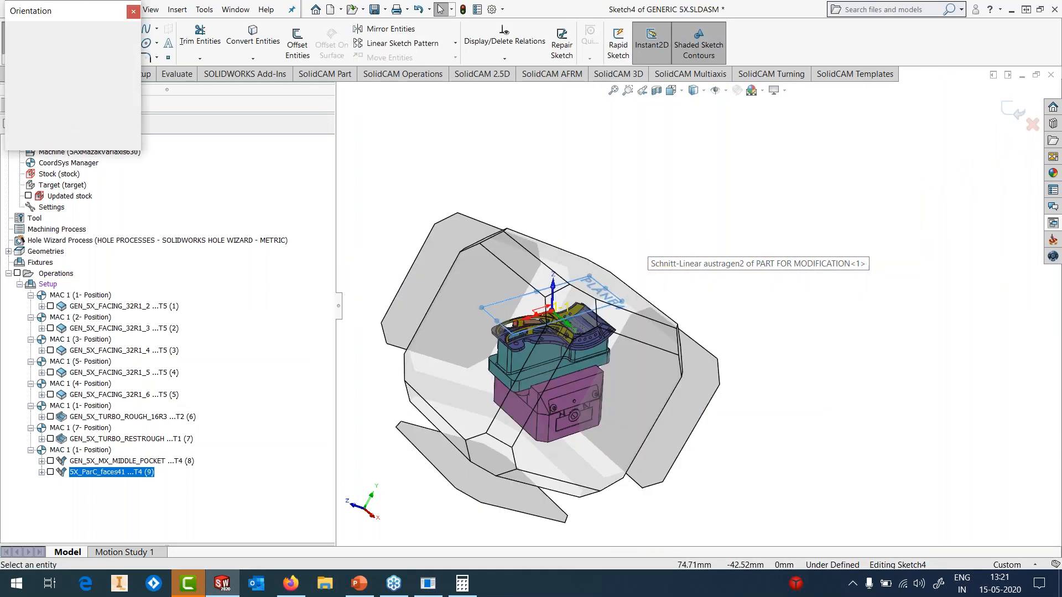
scroll(777, 331, "down", 5)
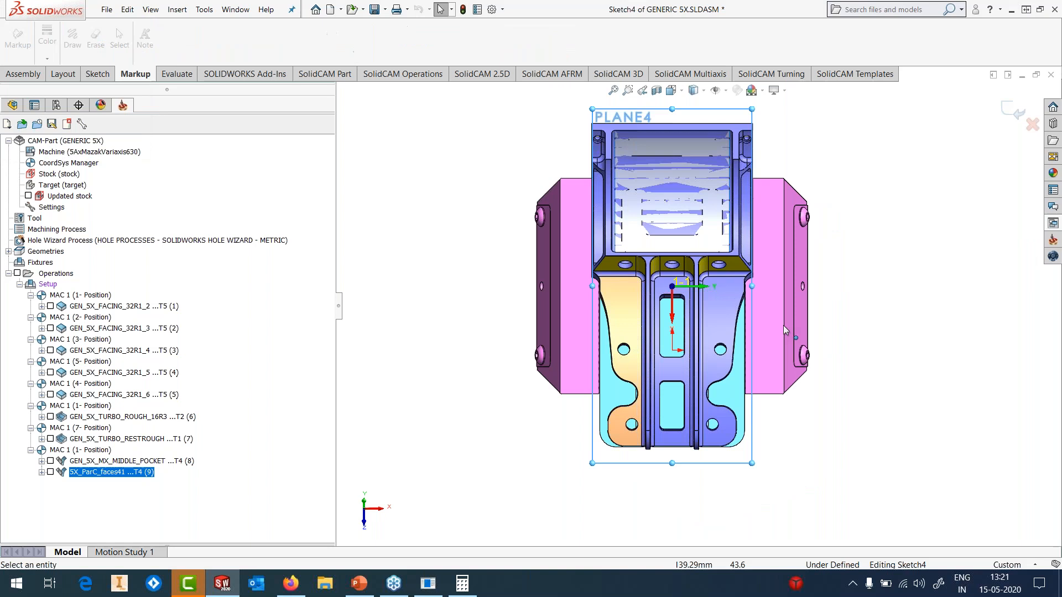
left_click(96, 74)
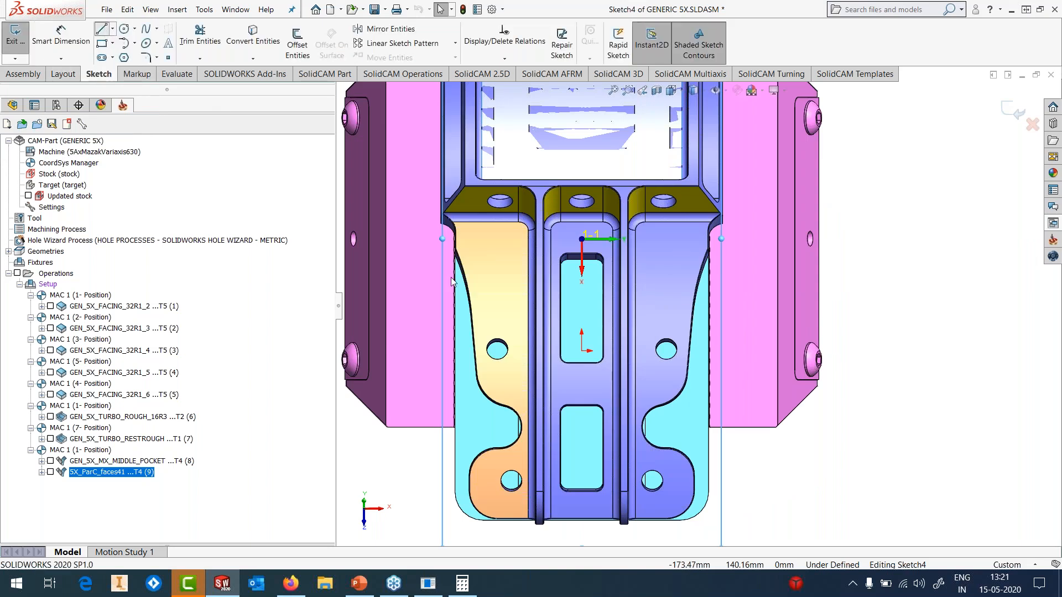
left_click(101, 29)
left_click(645, 239)
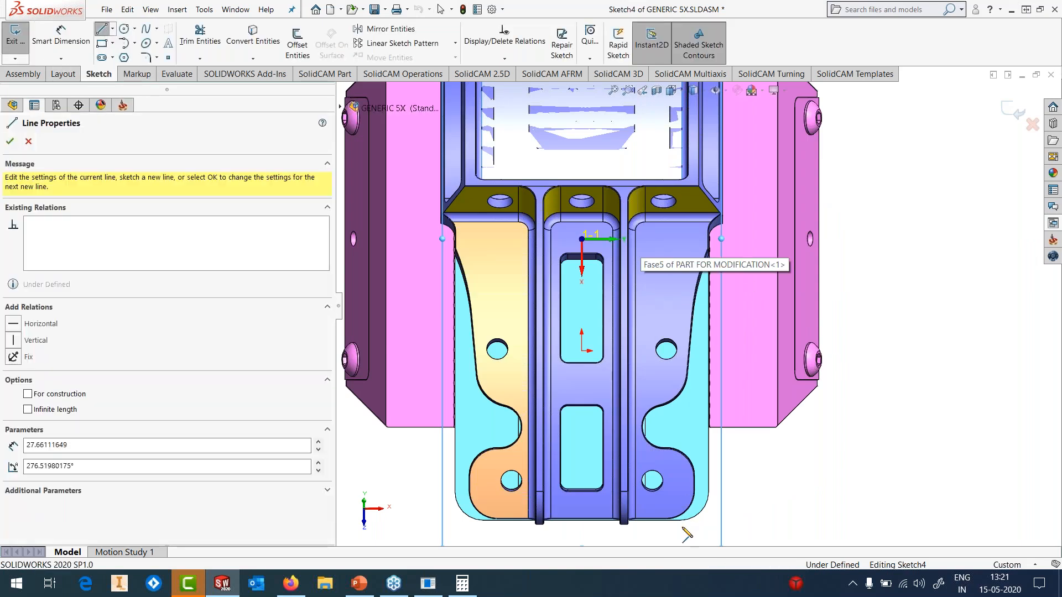
left_click(649, 520)
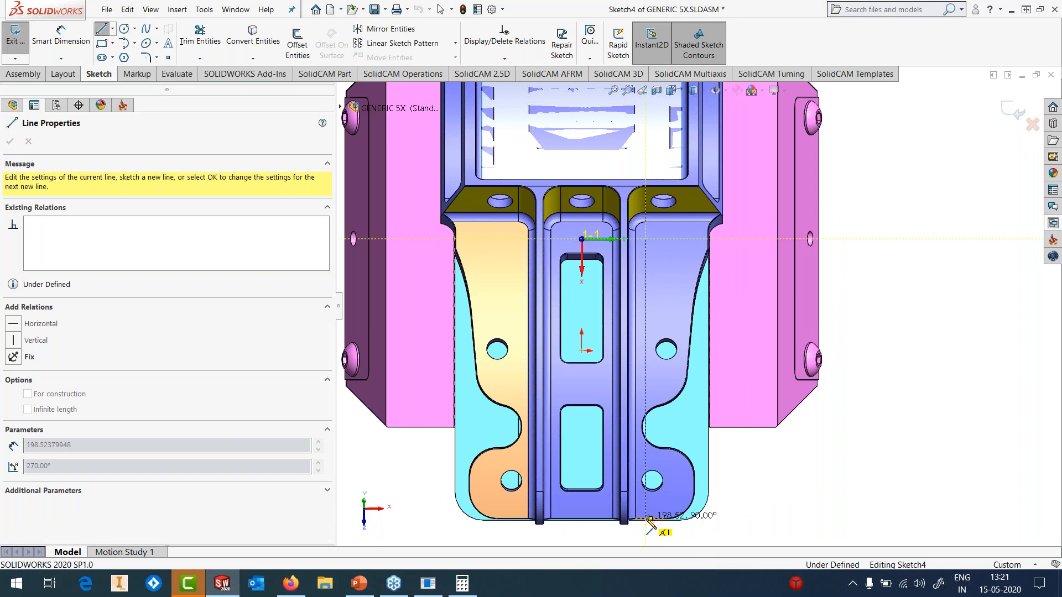
key("Escape")
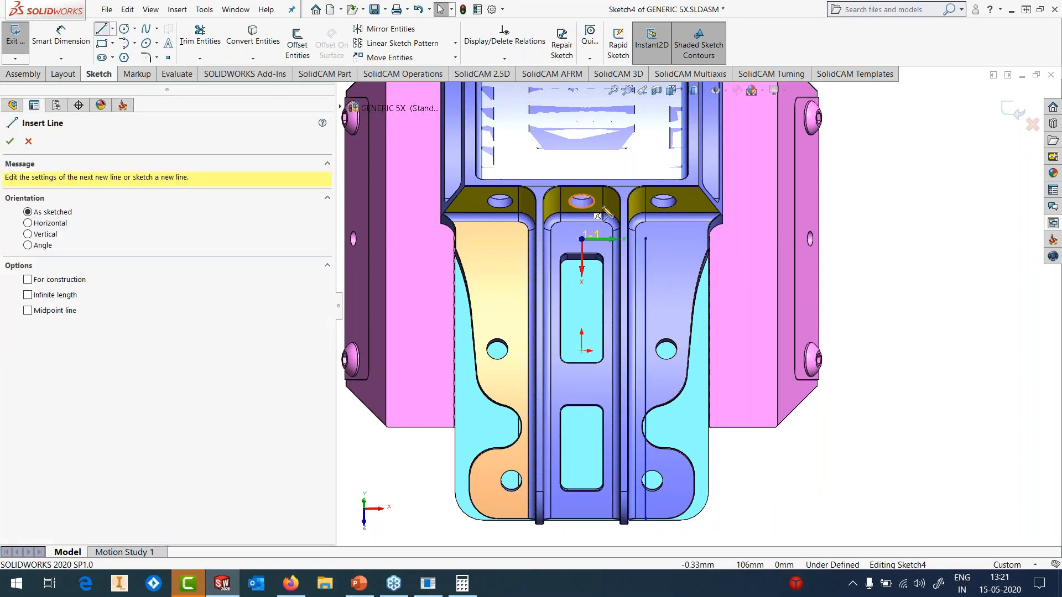
- Sketch a horizontal line from the vertical line's upper end outward past the part's side edge
left_click(646, 239)
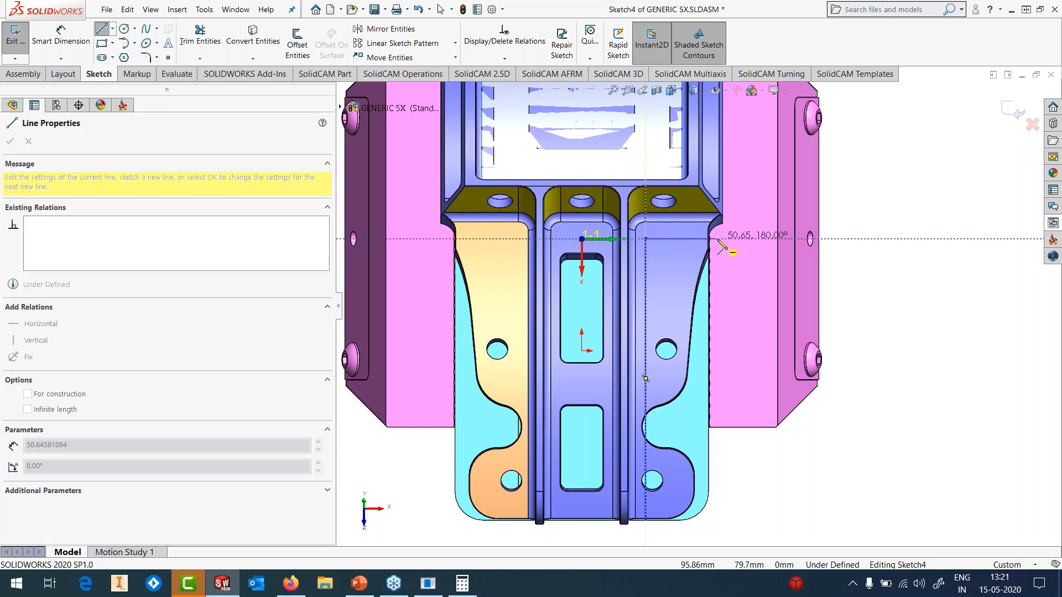
left_click(731, 239)
key("Escape")
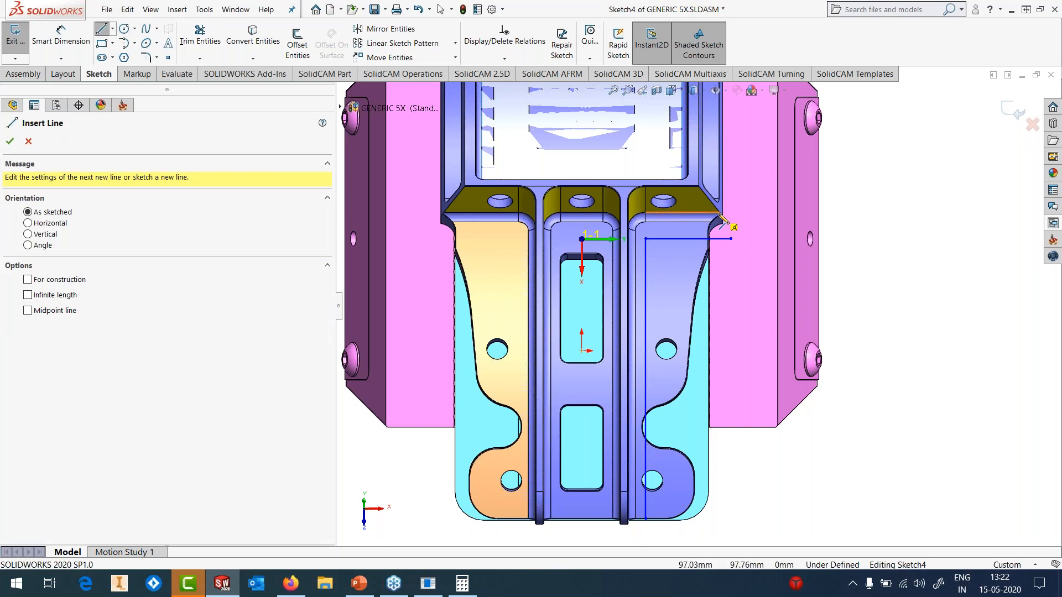
- Sketch a vertical construction line about 39 mm long from the part's outer corner, and trim the horizontal line back to it
left_click(720, 213)
left_click(720, 268)
key("Escape")
left_click(720, 243)
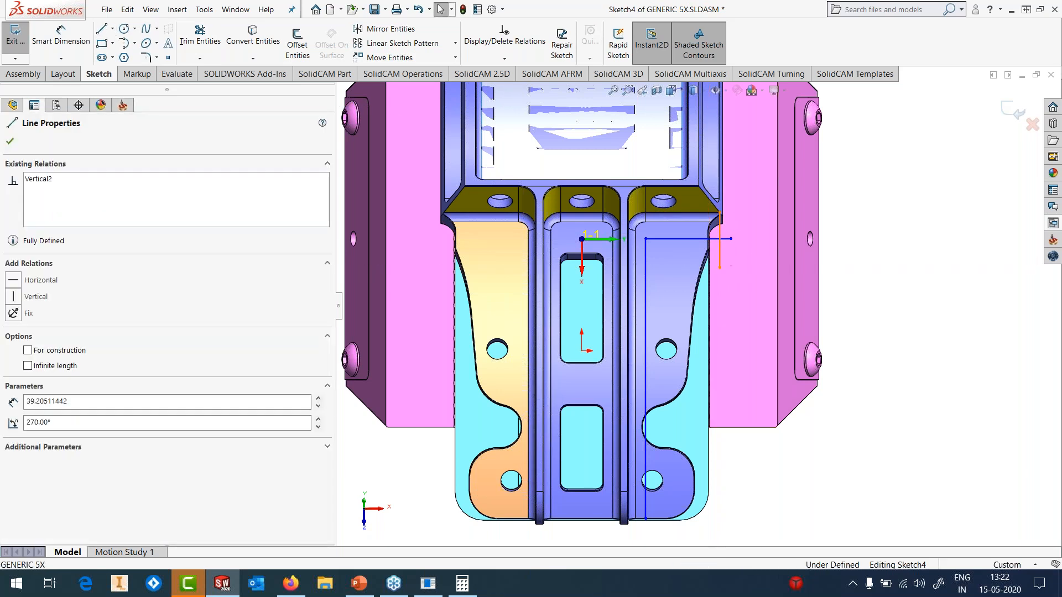
left_click(907, 244)
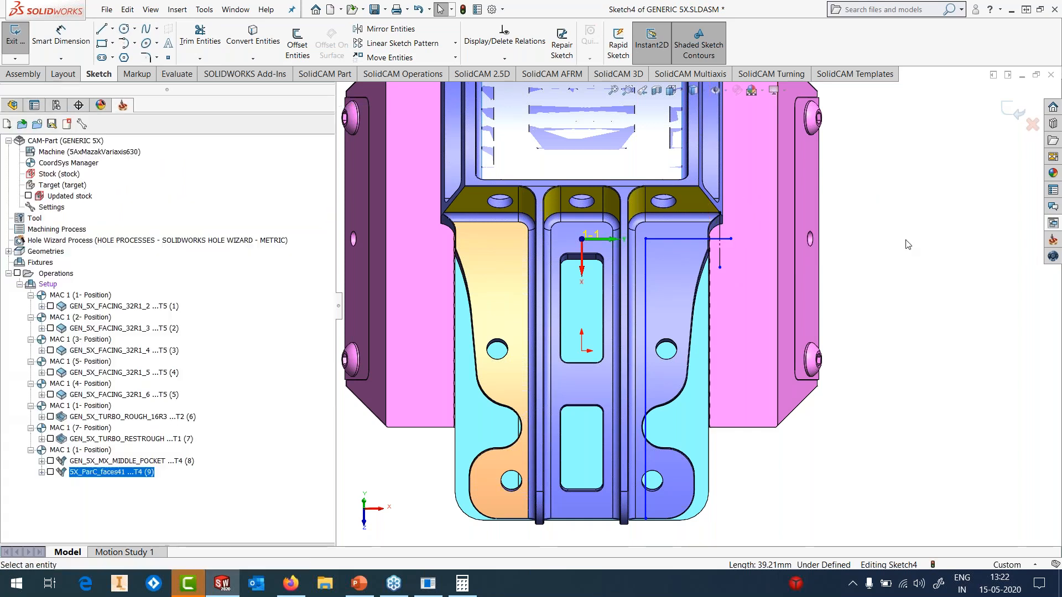
left_click(204, 43)
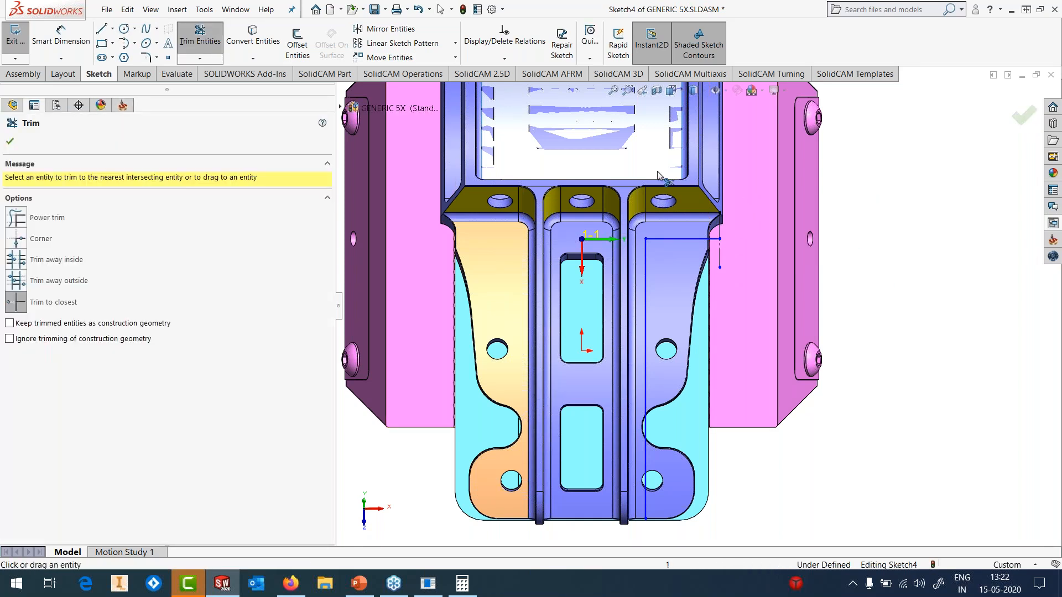
left_click(11, 141)
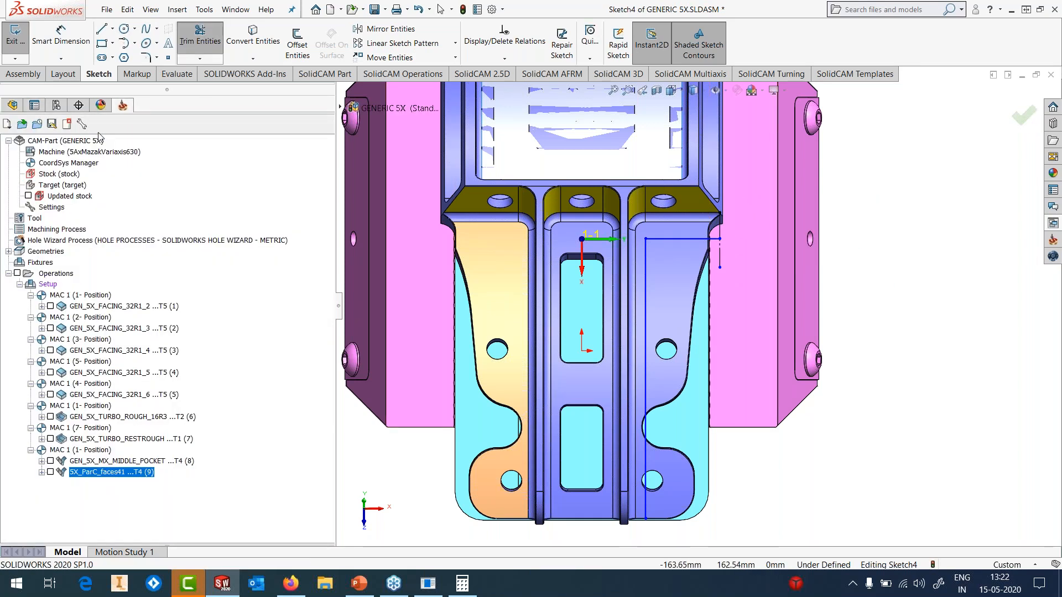
- Round the sketch corner between the vertical and horizontal lines with a 10 mm fillet, and finish the sketch
left_click(157, 58)
left_click(165, 74)
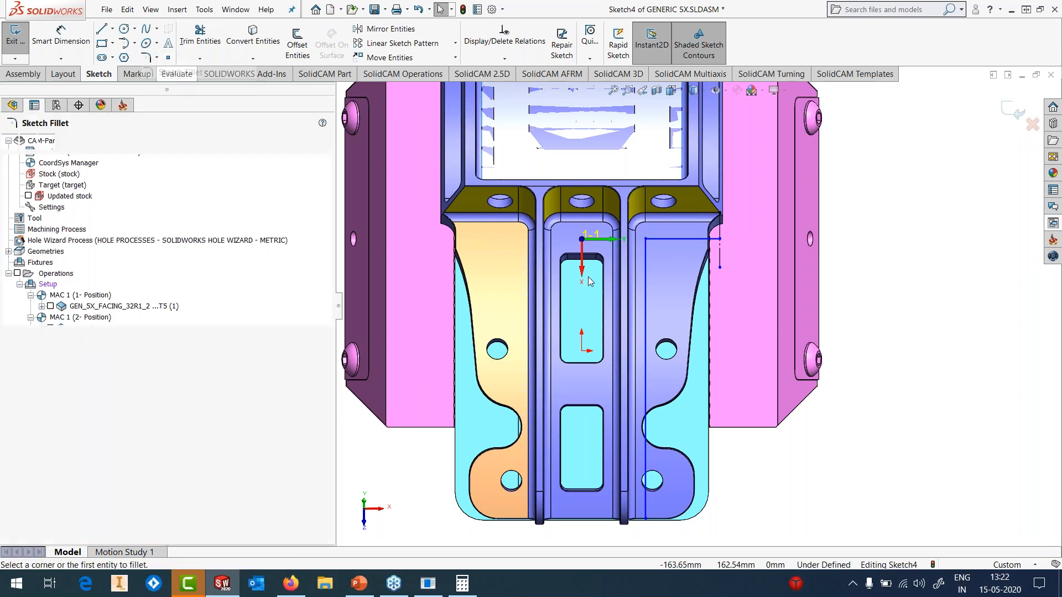
left_click(646, 266)
left_click(646, 264)
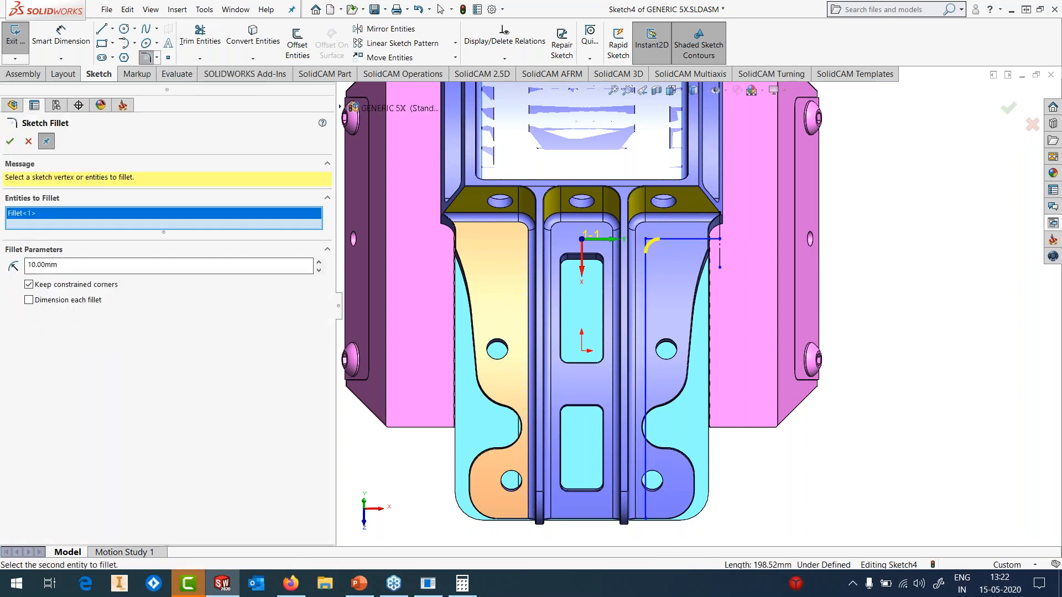
left_click(10, 142)
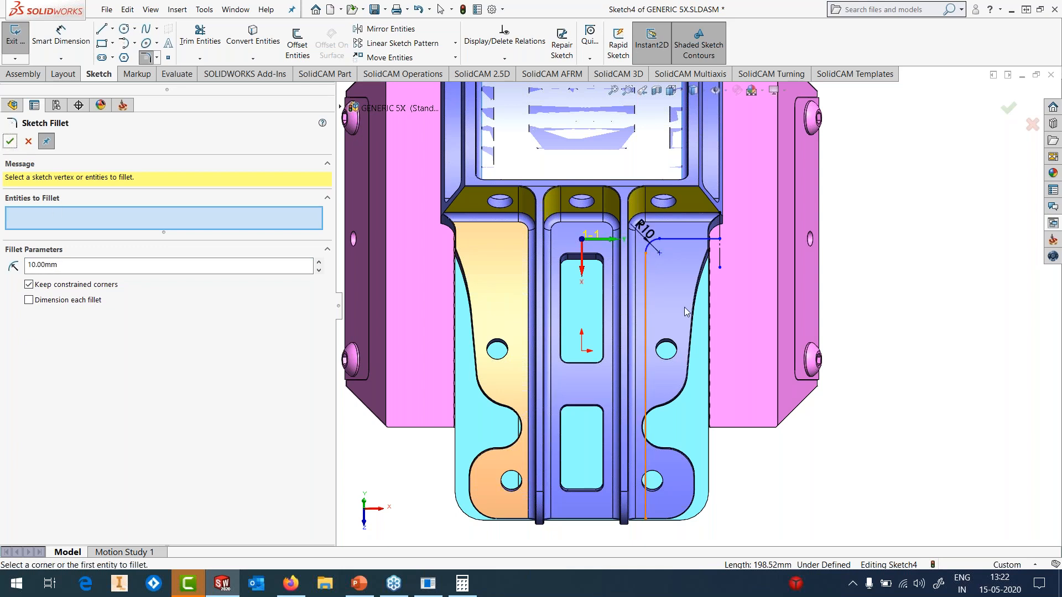
left_click(1009, 110)
mouse_move(844, 368)
middle_mouse_down()
mouse_move(827, 372)
mouse_move(799, 204)
mouse_move(737, 225)
middle_mouse_up()
scroll(730, 199, "up", 3)
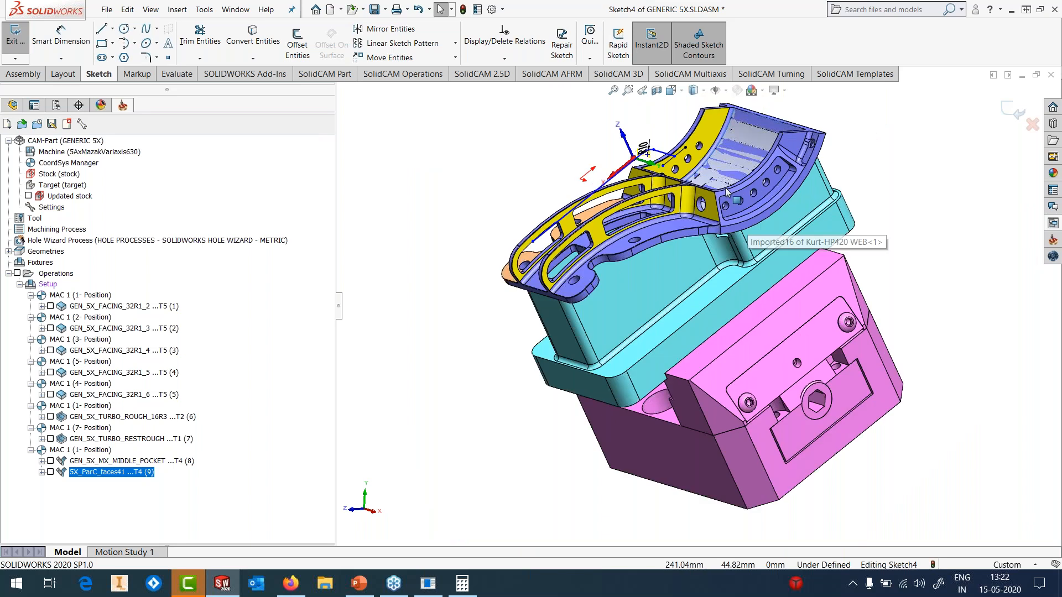
scroll(727, 190, "down", 2)
left_click(1014, 111)
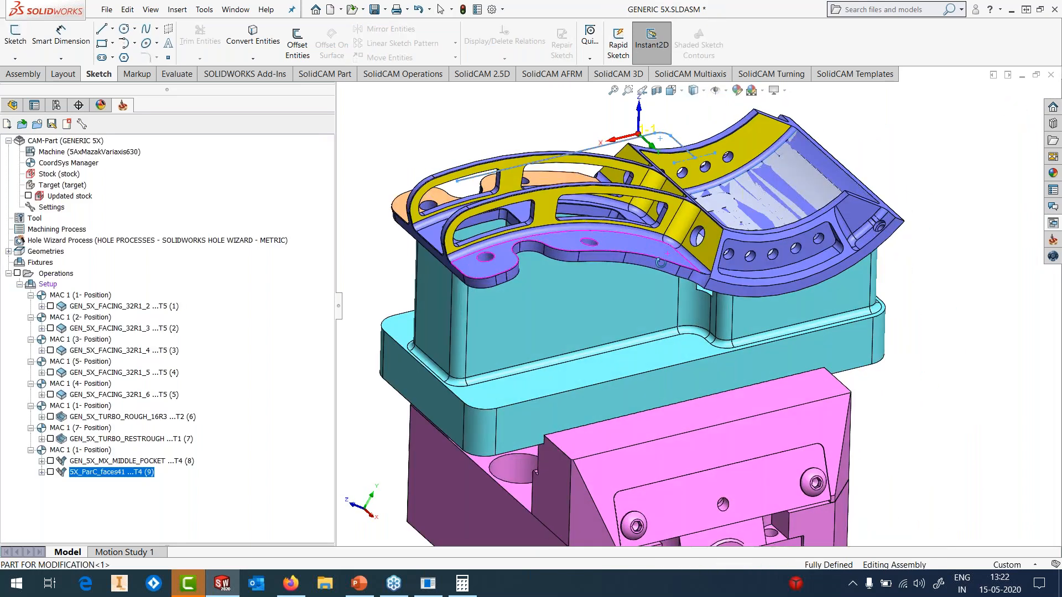
- Add a Sim. 5-Axis Milling operation with the three connected fillet faces between the near rib and side flange as its drive surface
right_click(98, 473)
mouse_move(248, 38)
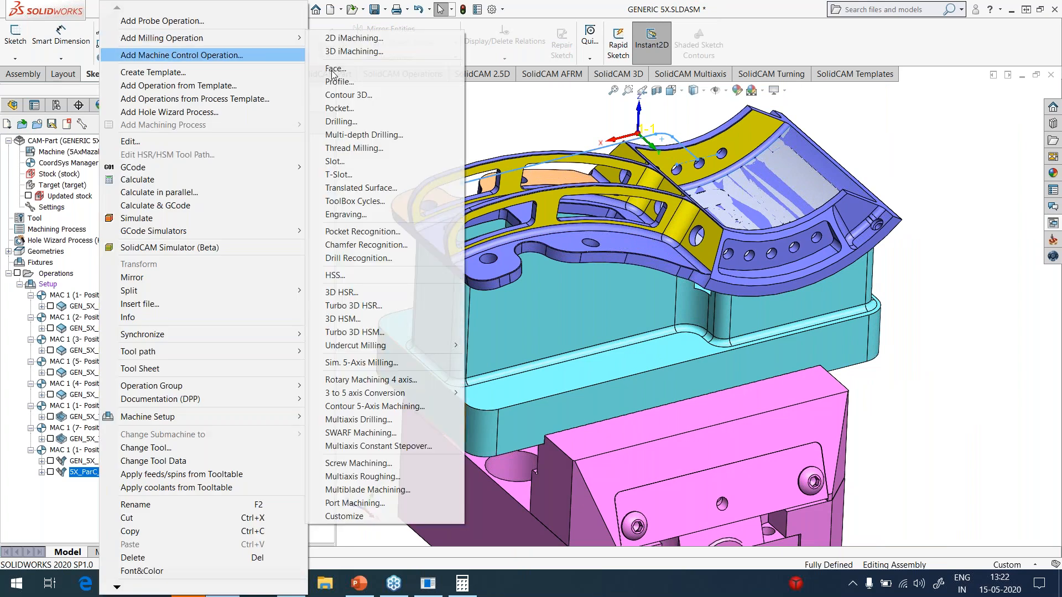
left_click(384, 363)
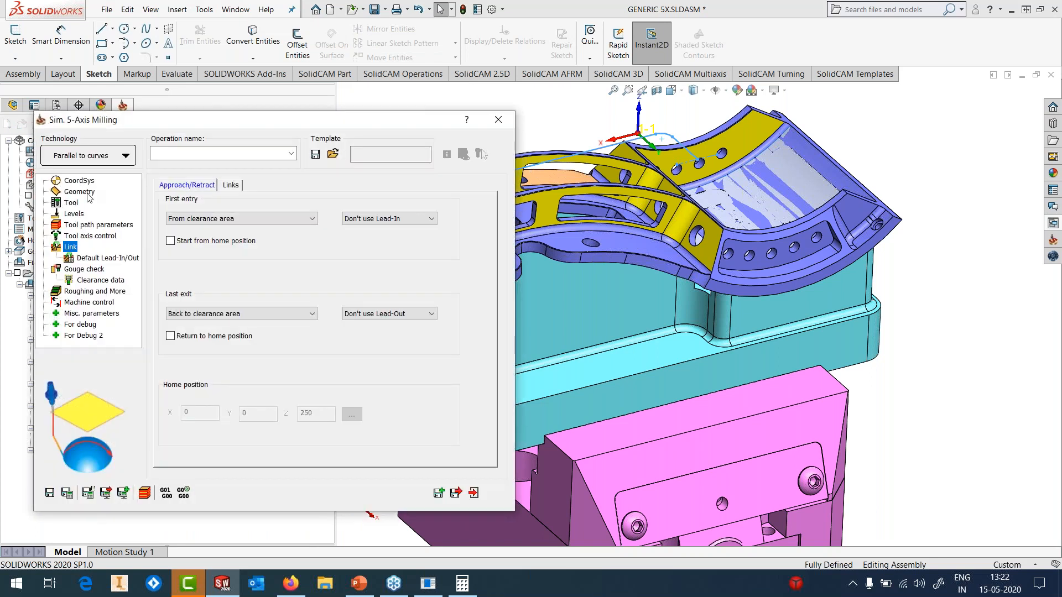
left_click(79, 192)
left_click(193, 217)
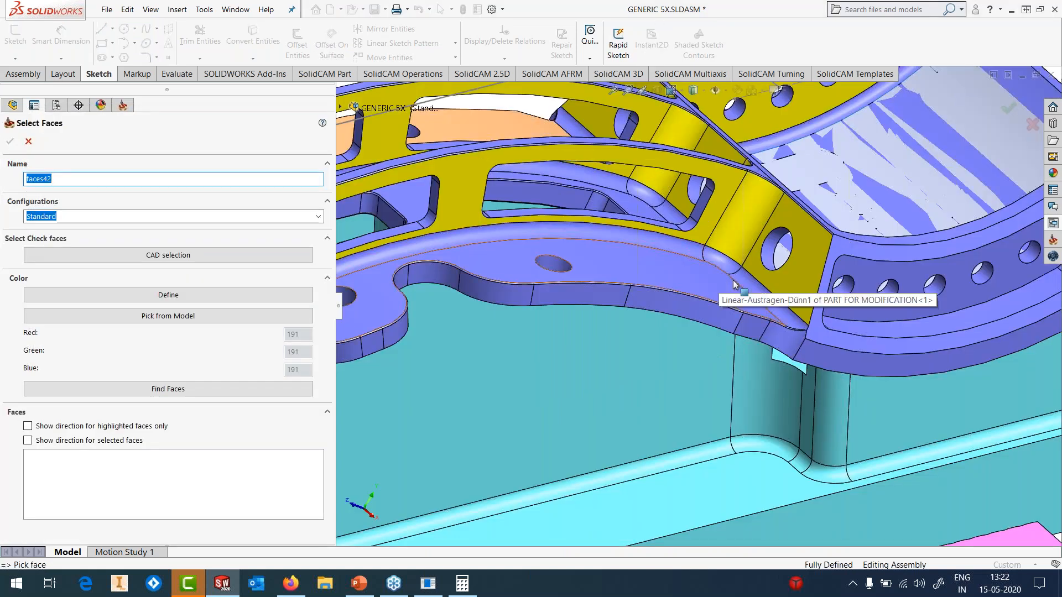
left_click(738, 280)
left_click(698, 283)
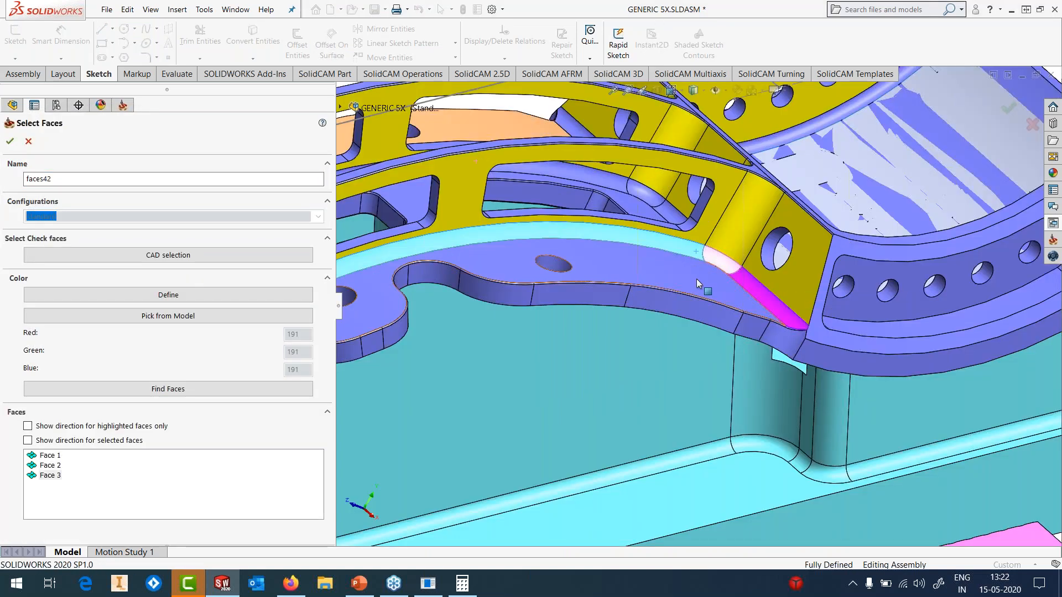
scroll(697, 283, "up", 4)
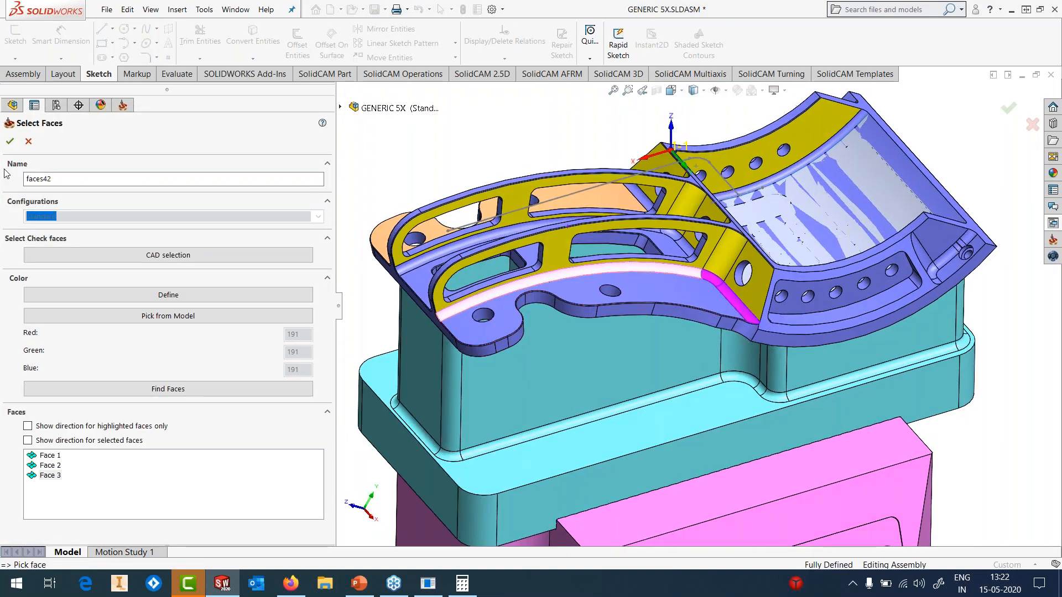
left_click(10, 141)
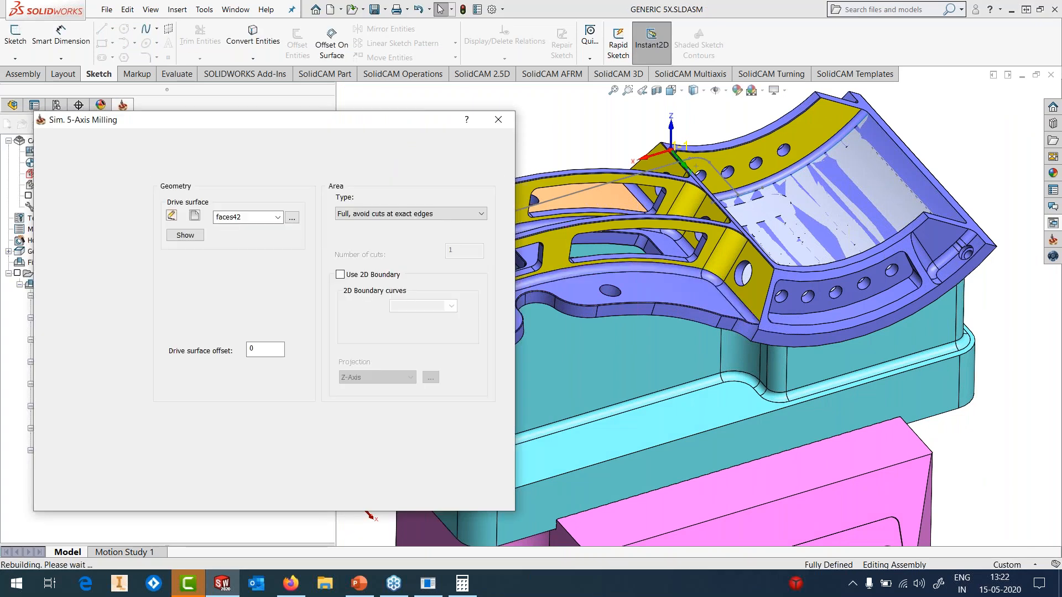
- Switch the technology to Morph between two boundary curves and define the start edge curve along the fillet's rib-side edge
left_click(89, 156)
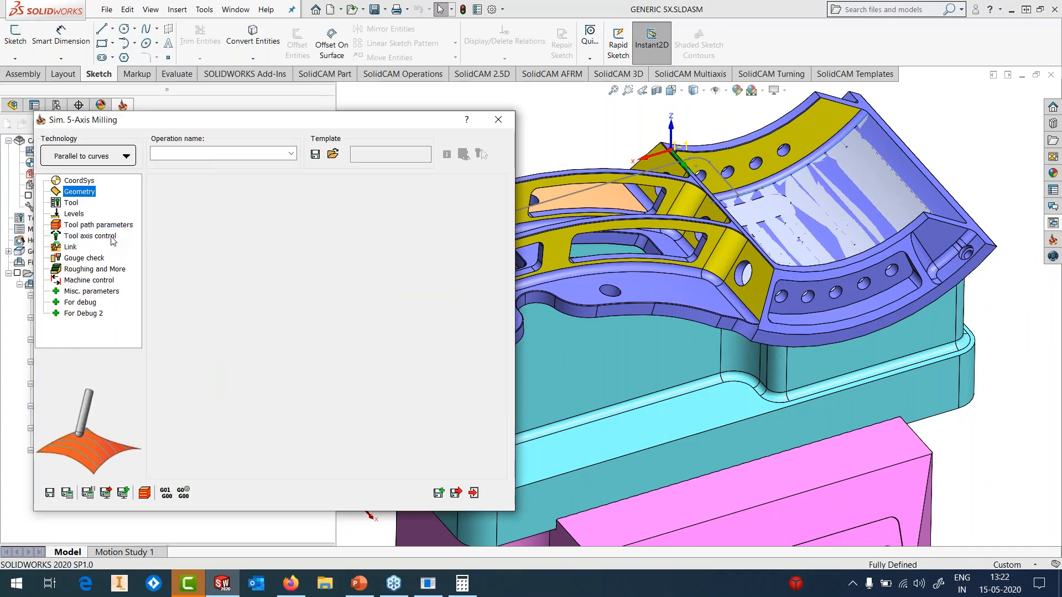
left_click(80, 192)
left_click(195, 279)
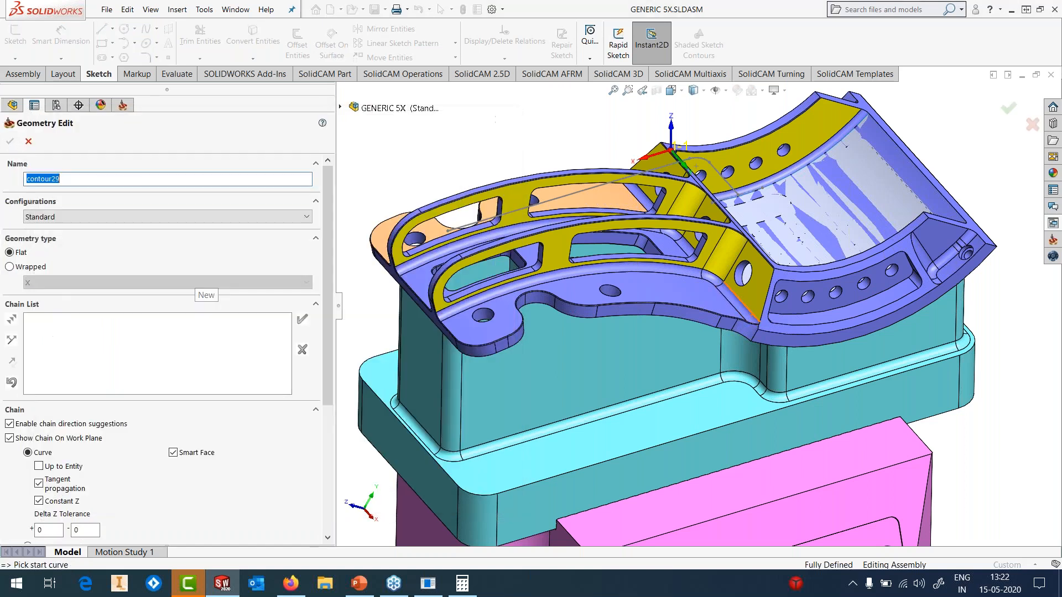
left_click(740, 304)
left_click(302, 319)
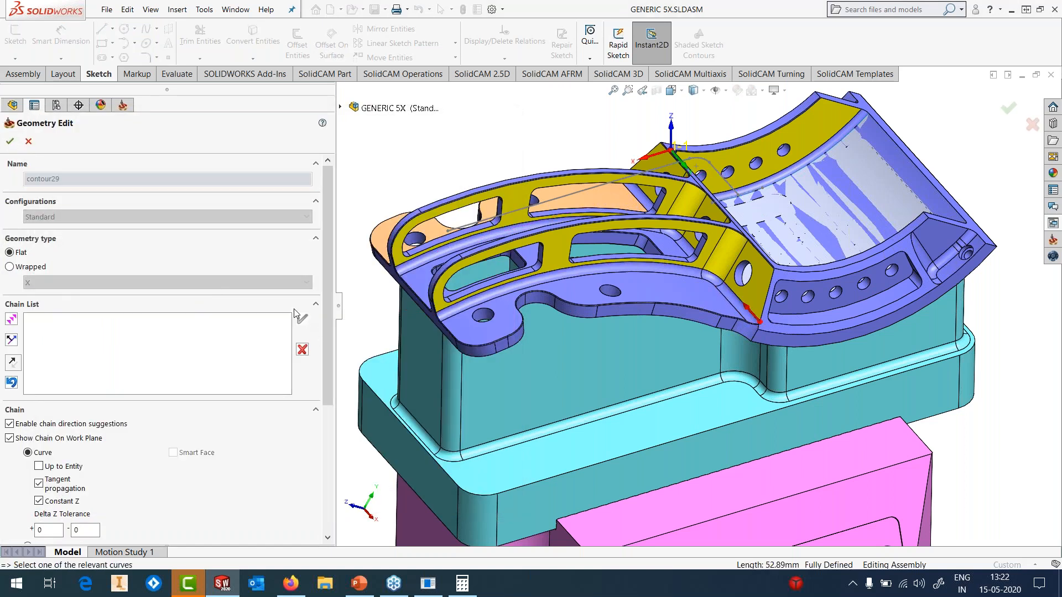
left_click(10, 142)
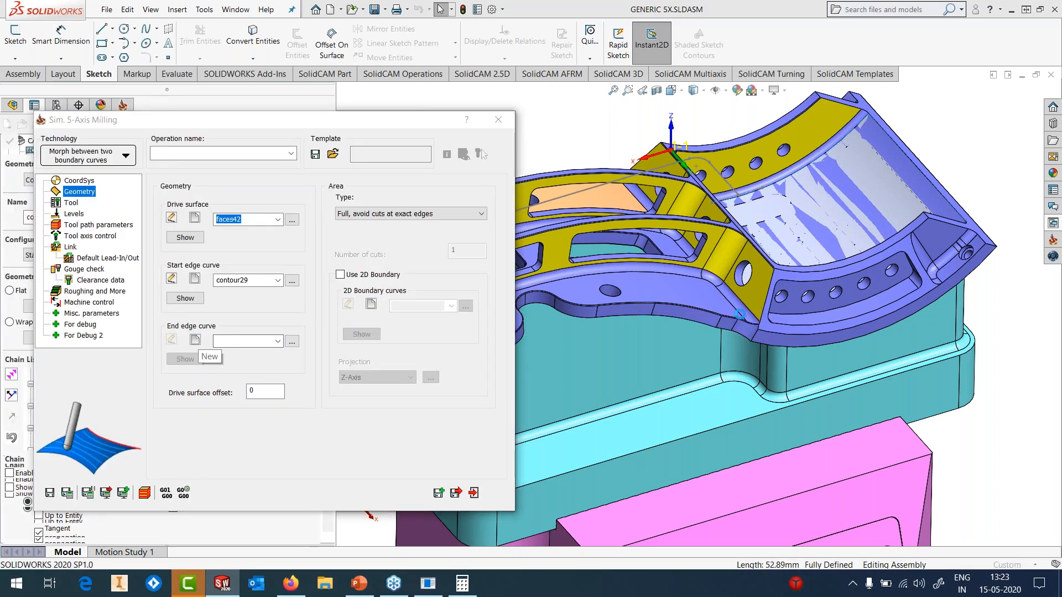
- Define the end edge curve along the fillet's flange-side edge, and set the area type to Full, start and end at exact surface edges
left_click(195, 340)
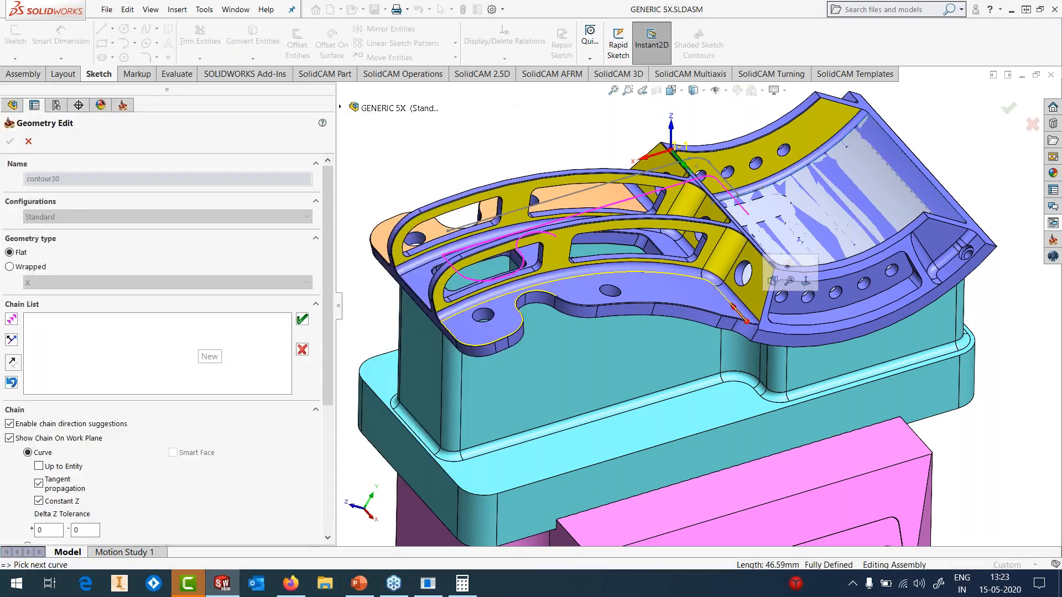
left_click(12, 384)
left_click(11, 384)
left_click(12, 385)
left_click(12, 384)
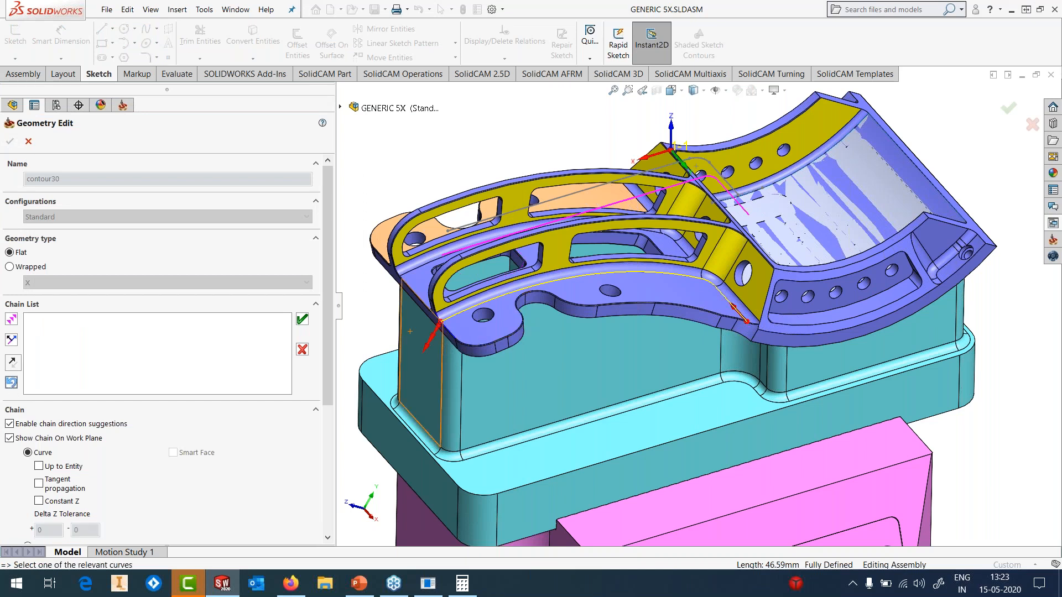
left_click(302, 319)
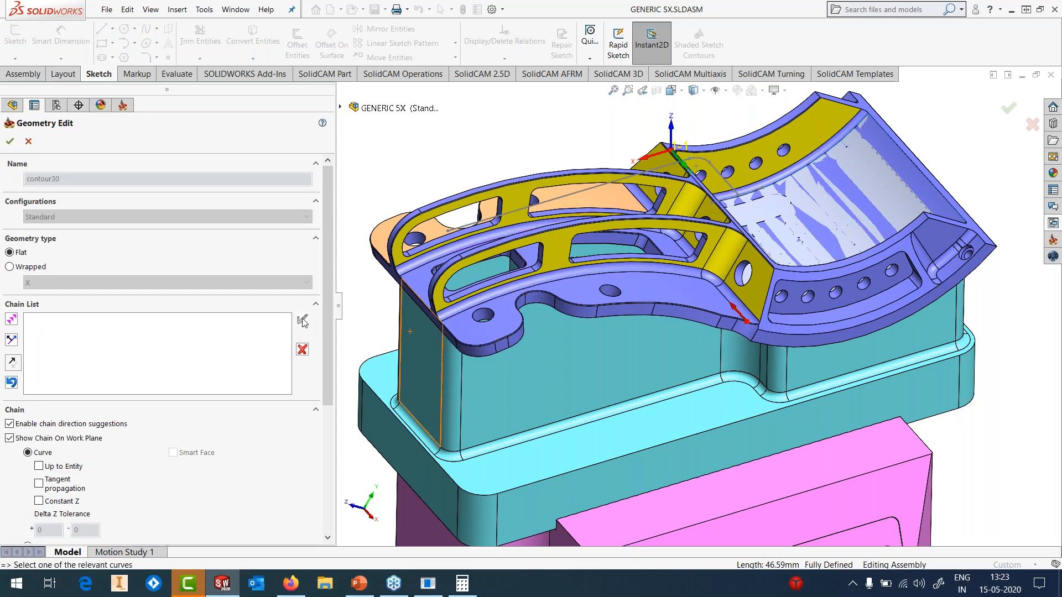
left_click(11, 143)
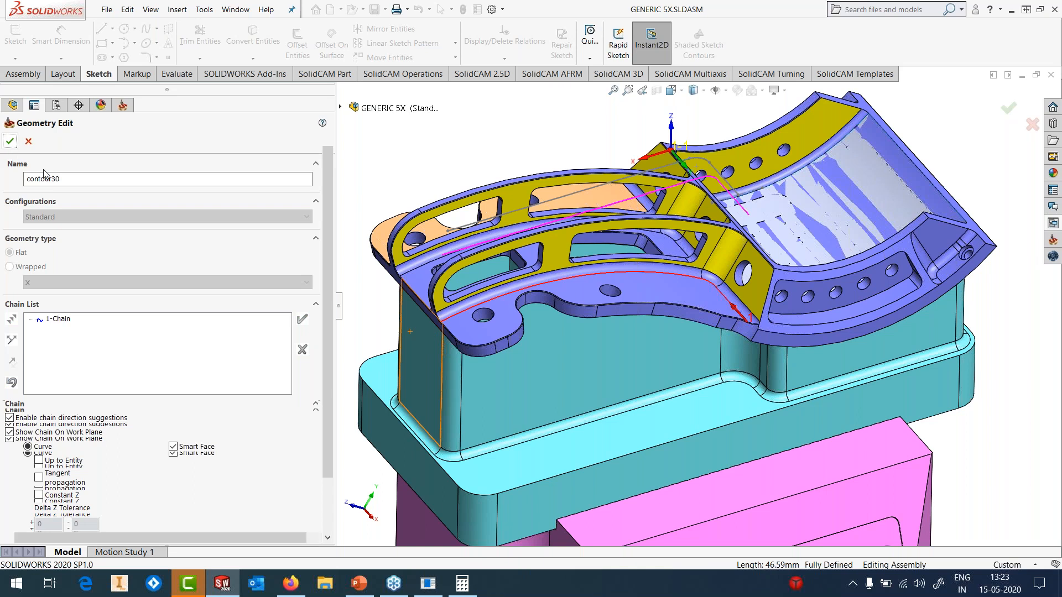
left_click(352, 214)
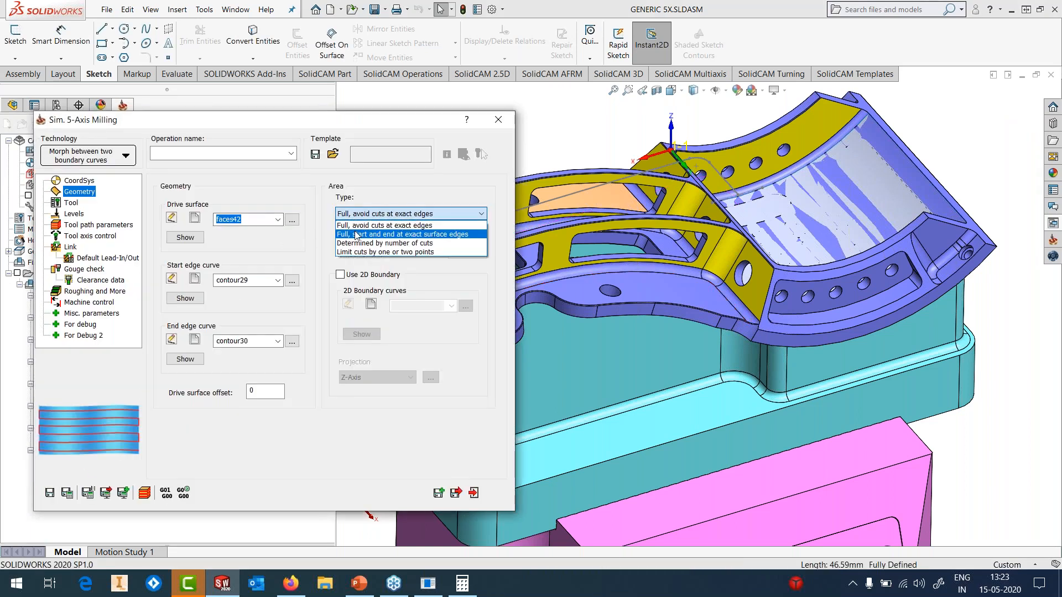
left_click(387, 231)
- Assign tool 10, the 12 mm taper ball nose, to the operation and set the maximum step over to 0.3
left_click(69, 204)
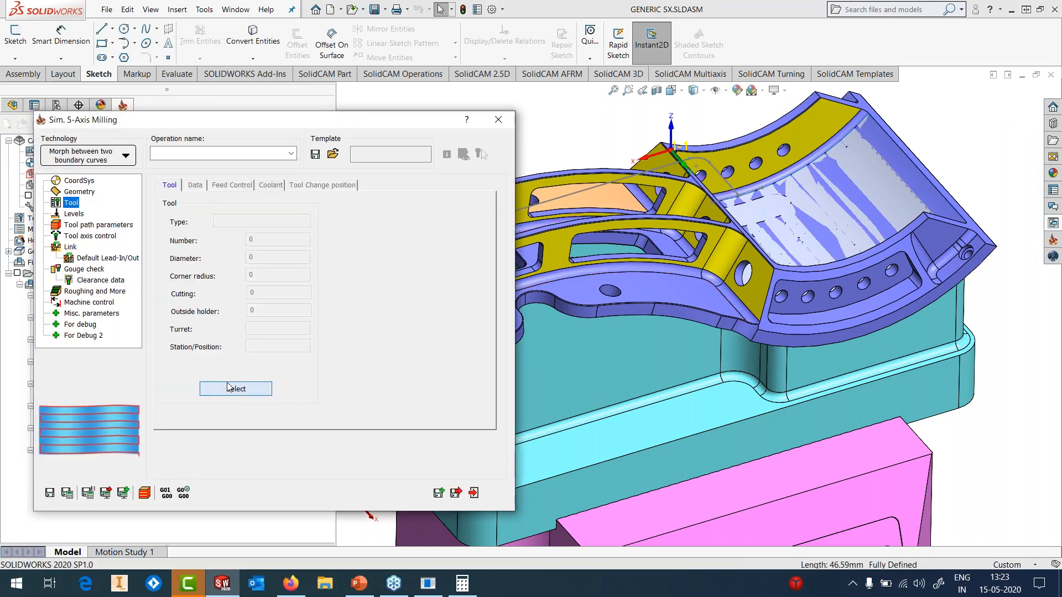
left_click(235, 388)
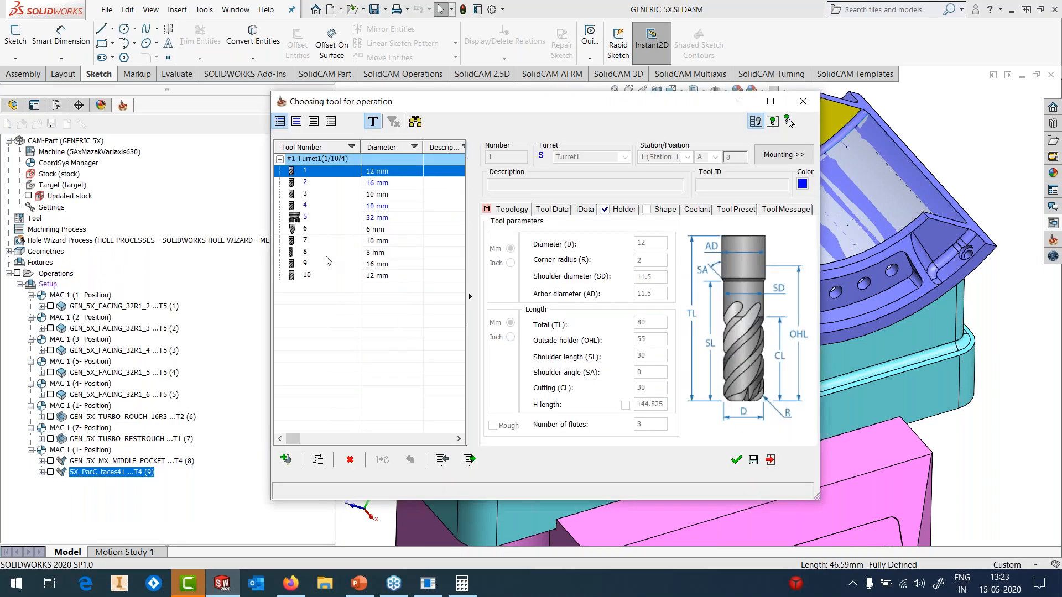
left_click(327, 254)
left_click(321, 267)
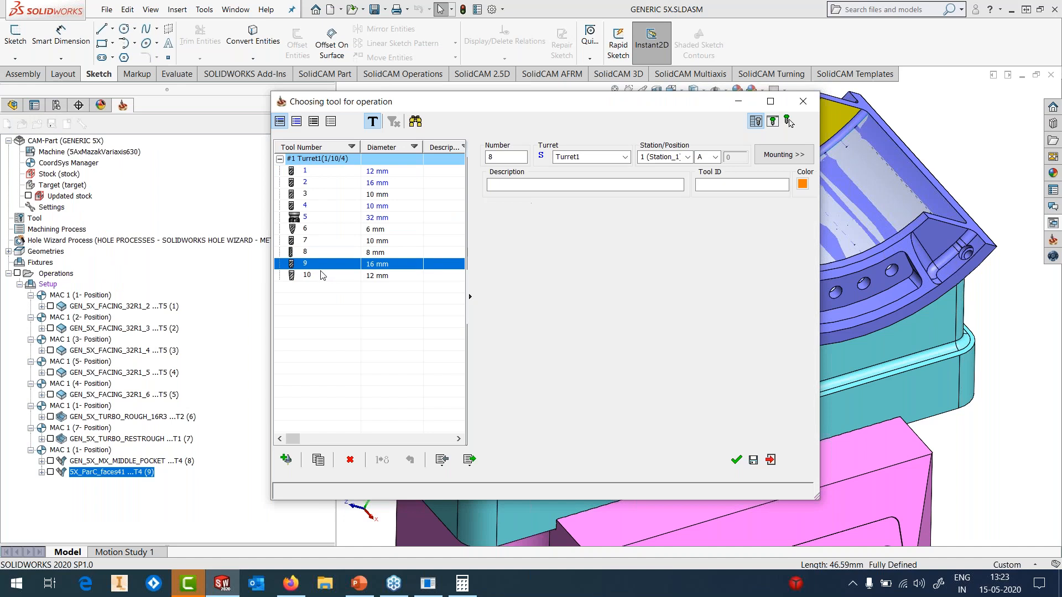
left_click(323, 275)
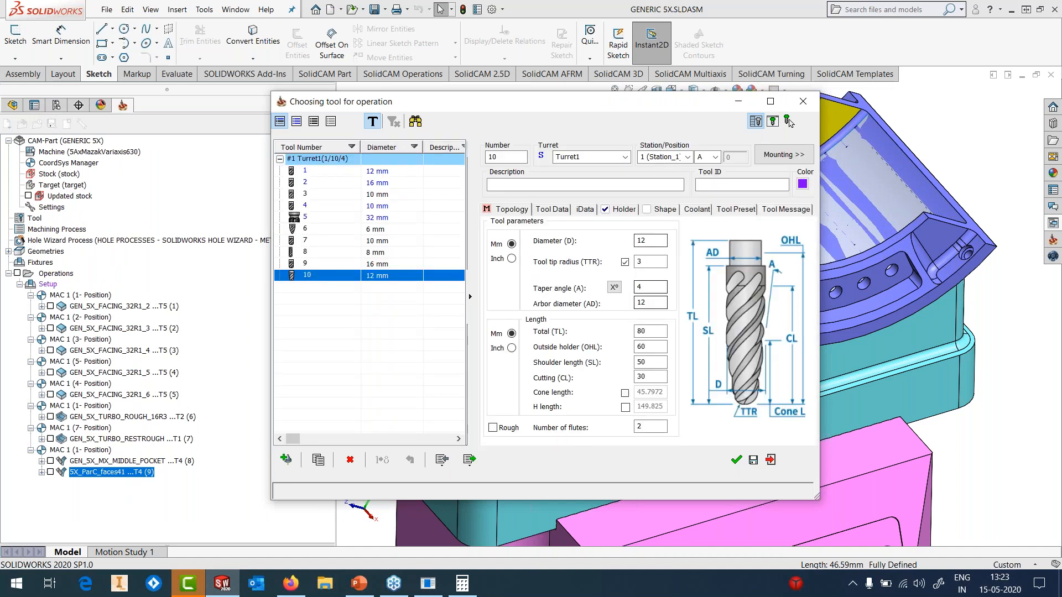
left_click(736, 461)
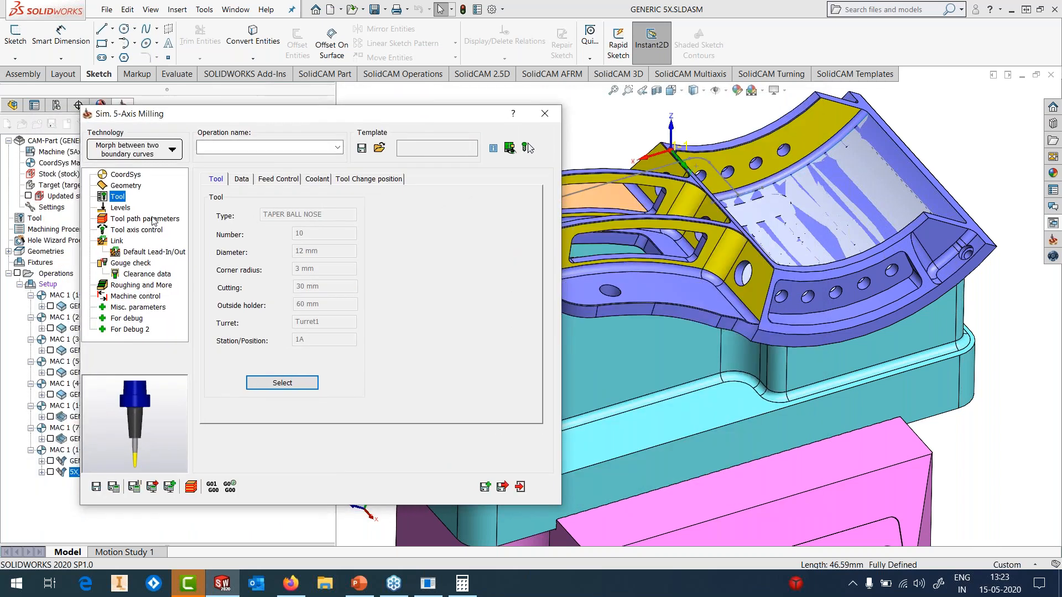
left_click(145, 219)
type("0.3")
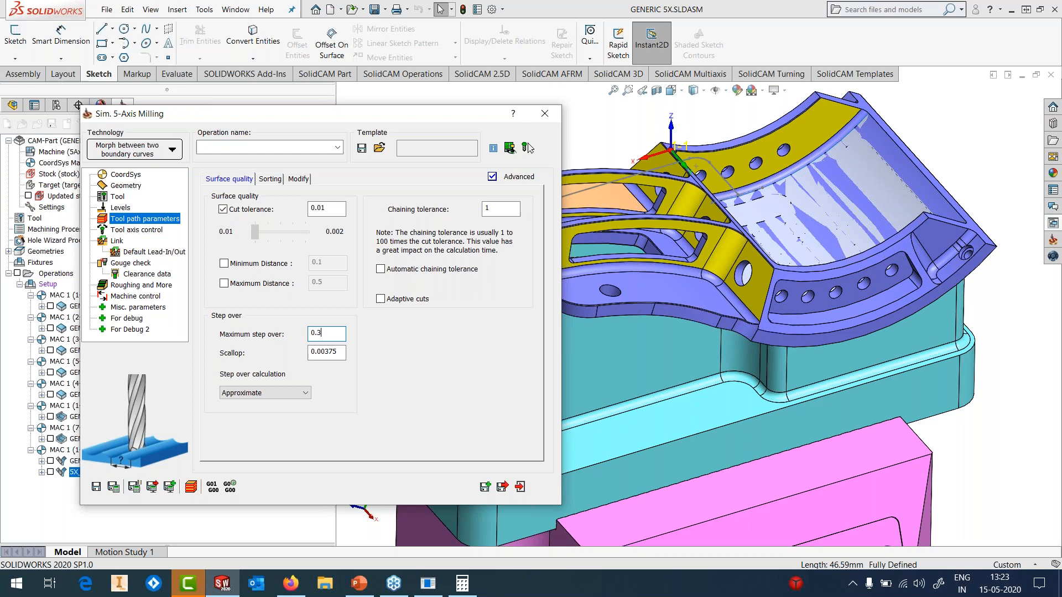
- Set the tool axis direction to Tilted through curve, using the sketched line and arc above the part as the tilt curve
left_click(152, 230)
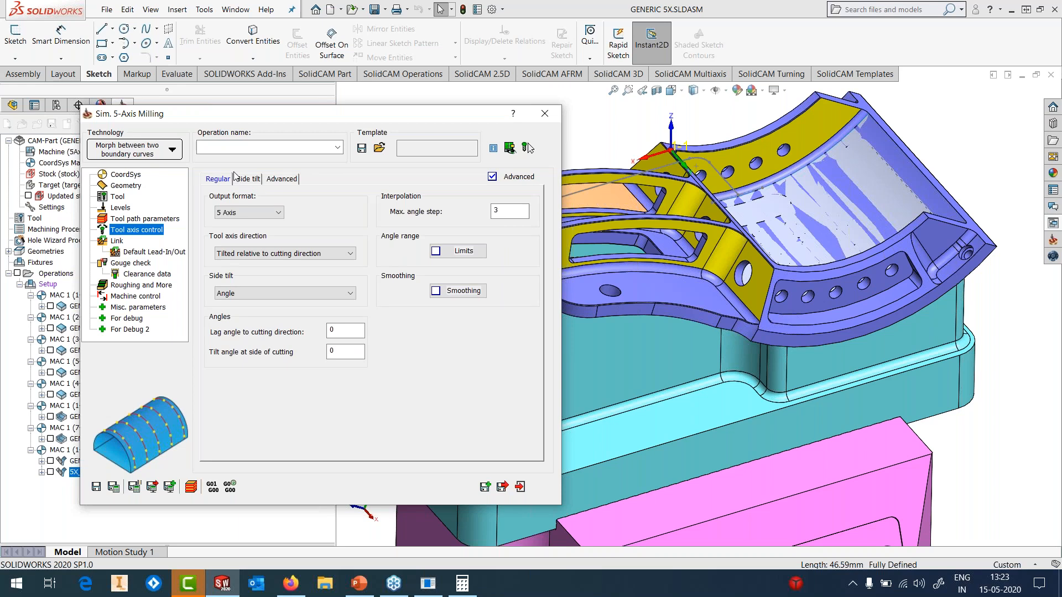
left_click(254, 253)
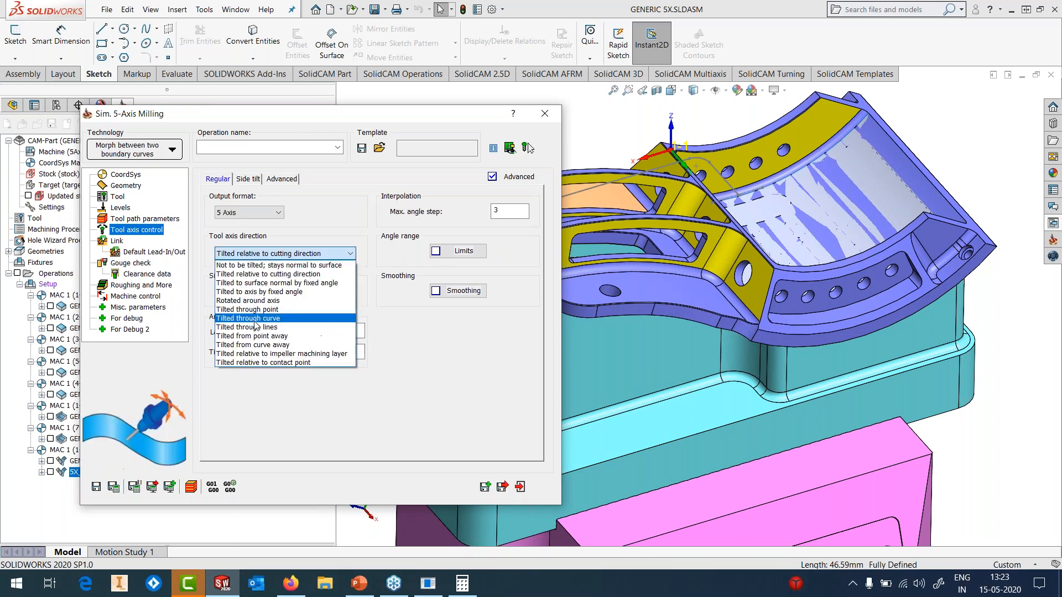
left_click(254, 319)
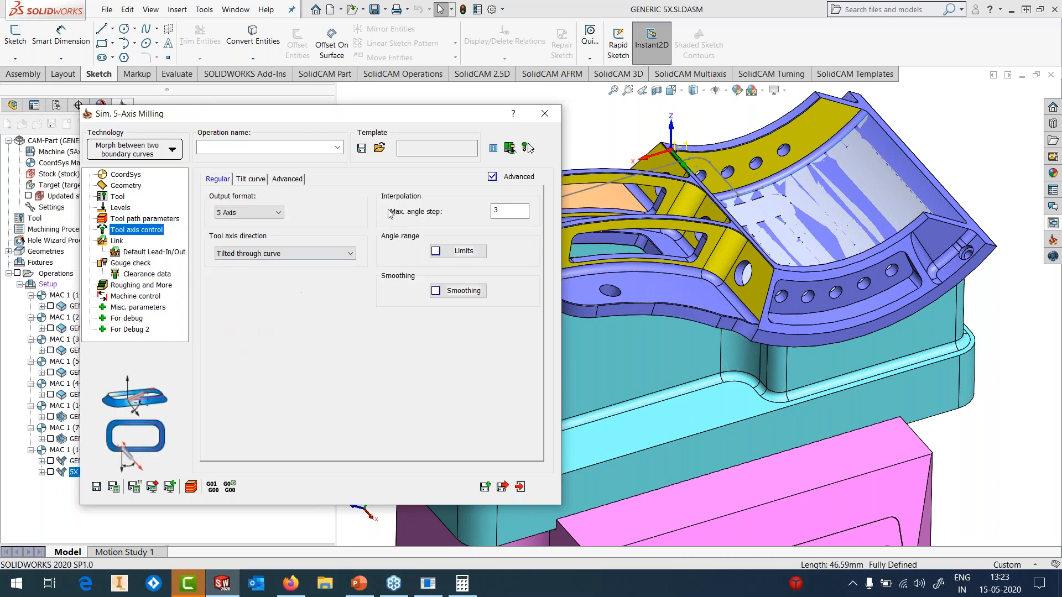
left_click(251, 178)
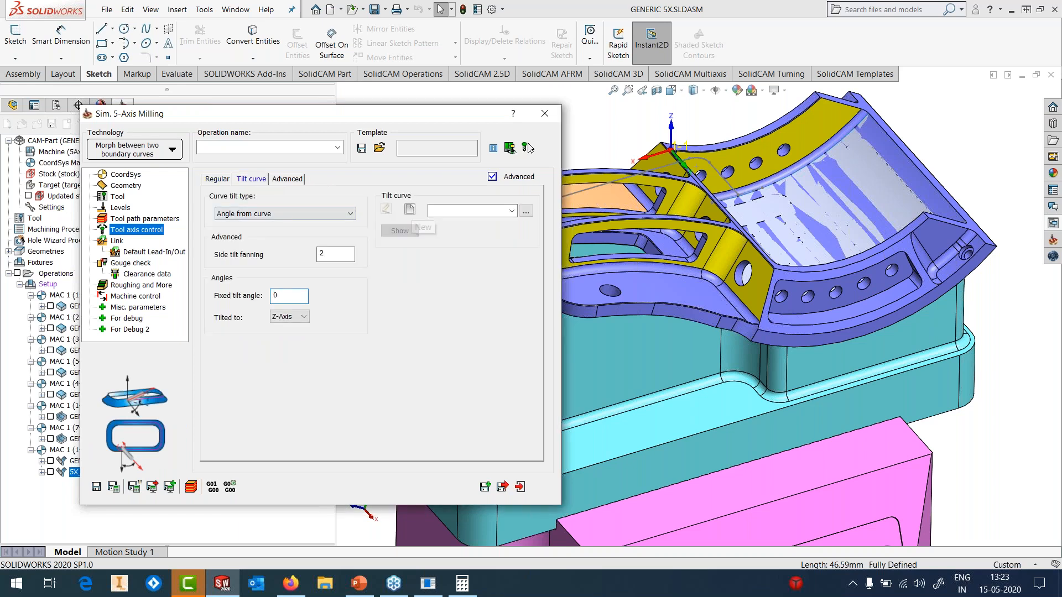
left_click(410, 209)
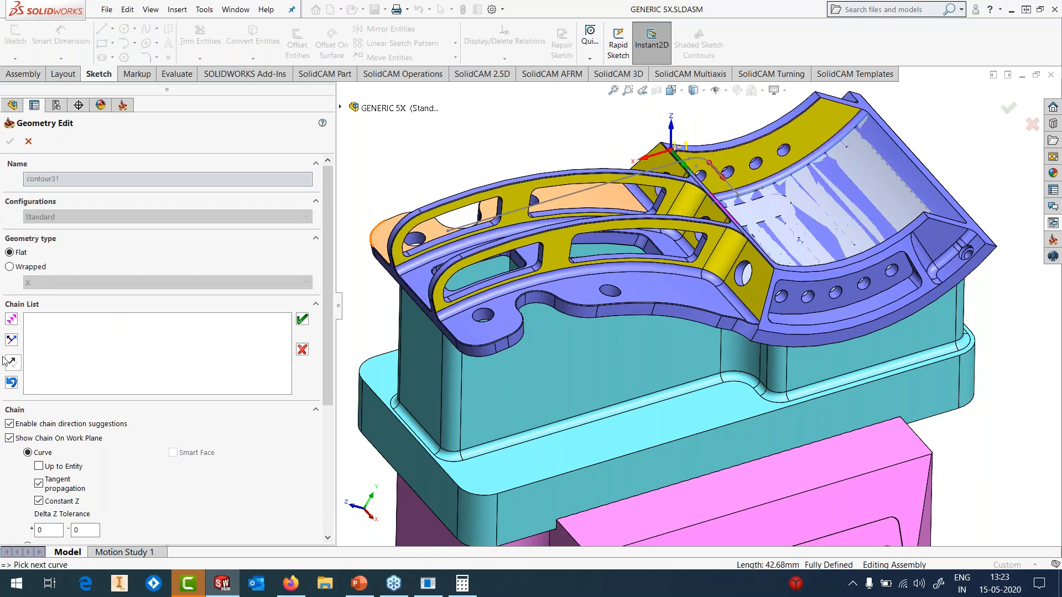
middle_click_drag(510, 305, 513, 256)
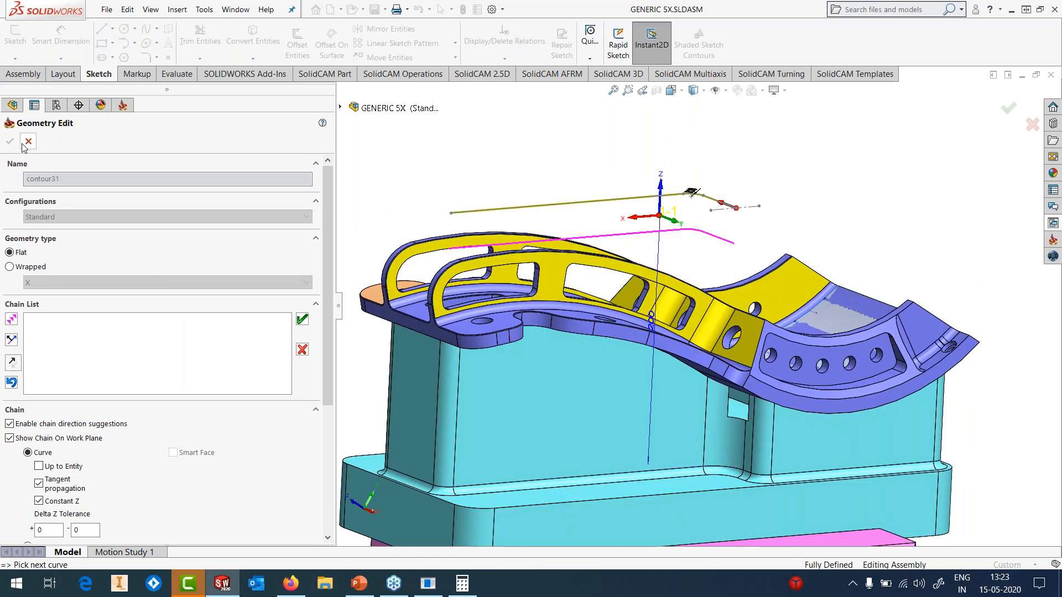
left_click(302, 319)
left_click(10, 142)
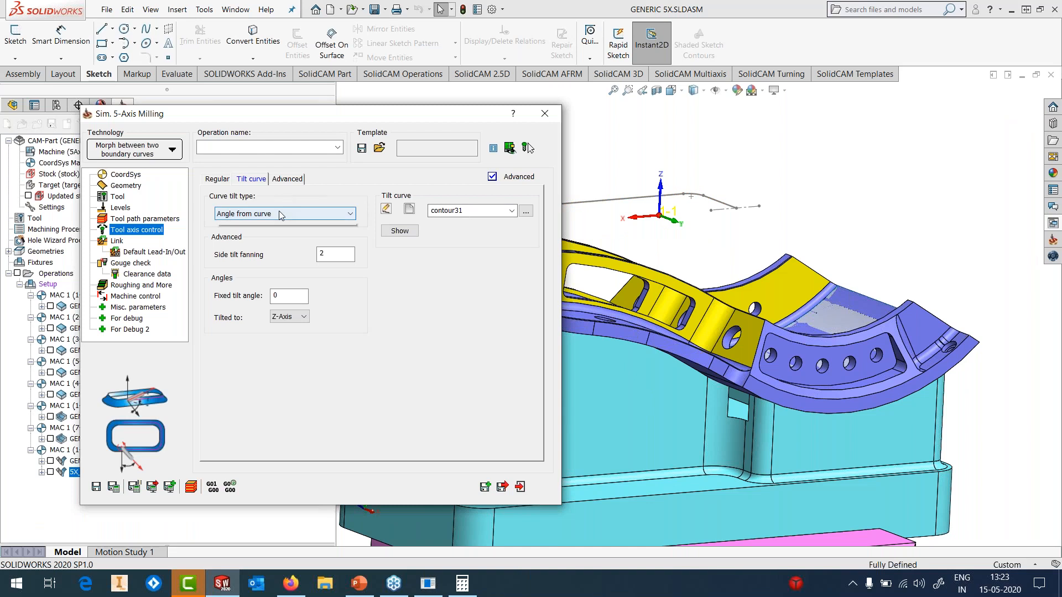
- Set the curve tilt type to Closest point, then save the morph operation and close it
left_click(279, 212)
left_click(265, 224)
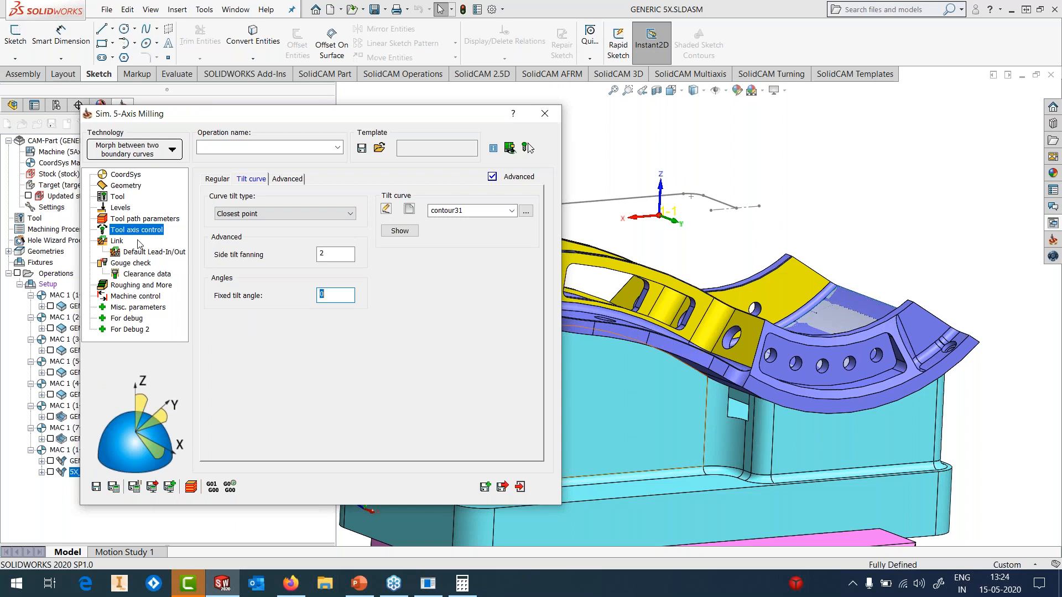
left_click(97, 487)
left_click(521, 488)
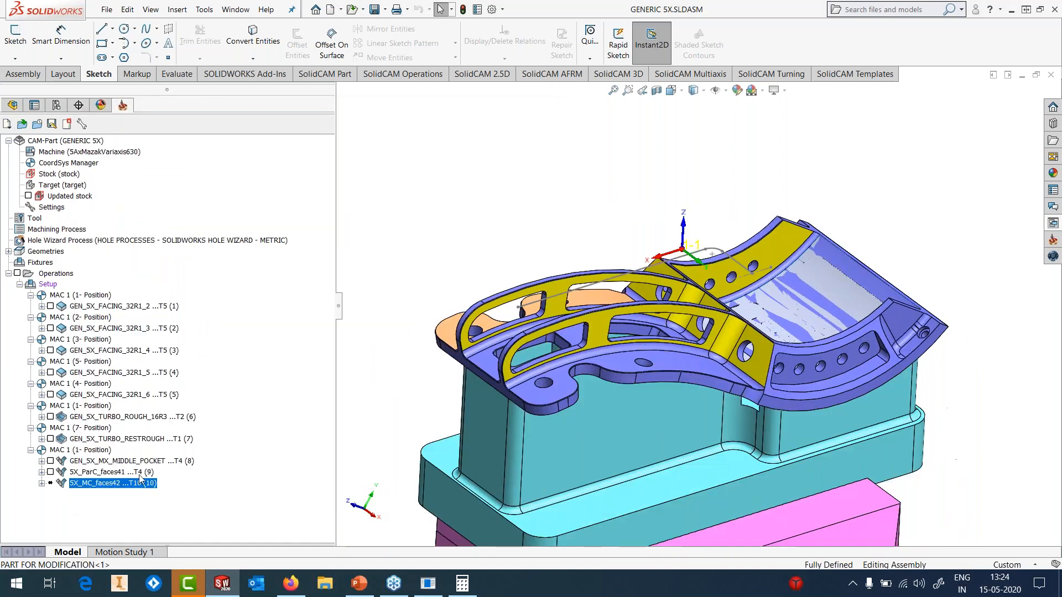
- Calculate the morph operation on the side rib fillet and inspect its tool path at the fillet's end
right_click(142, 481)
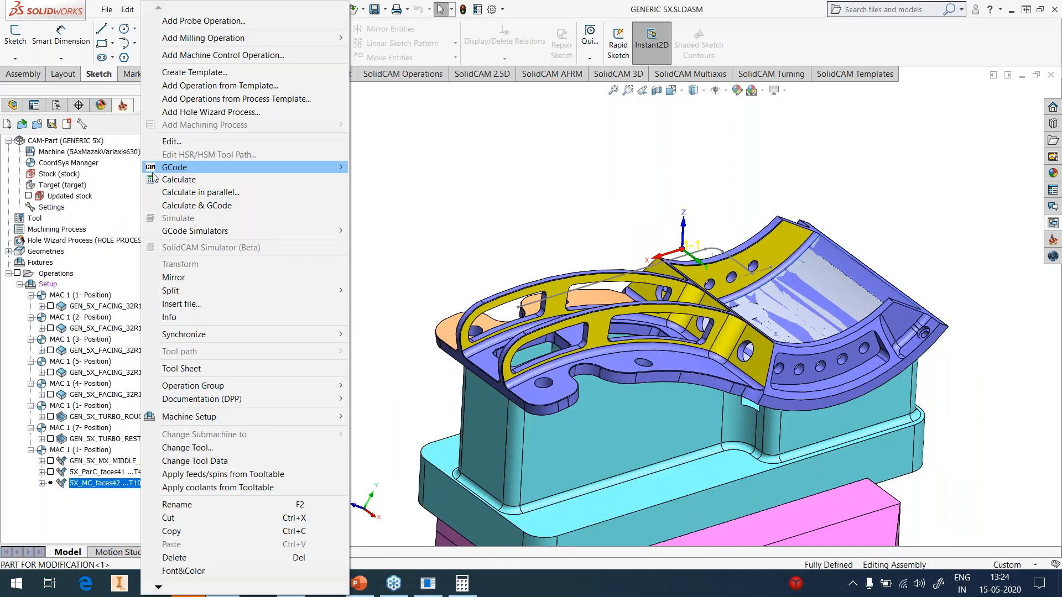
left_click(154, 180)
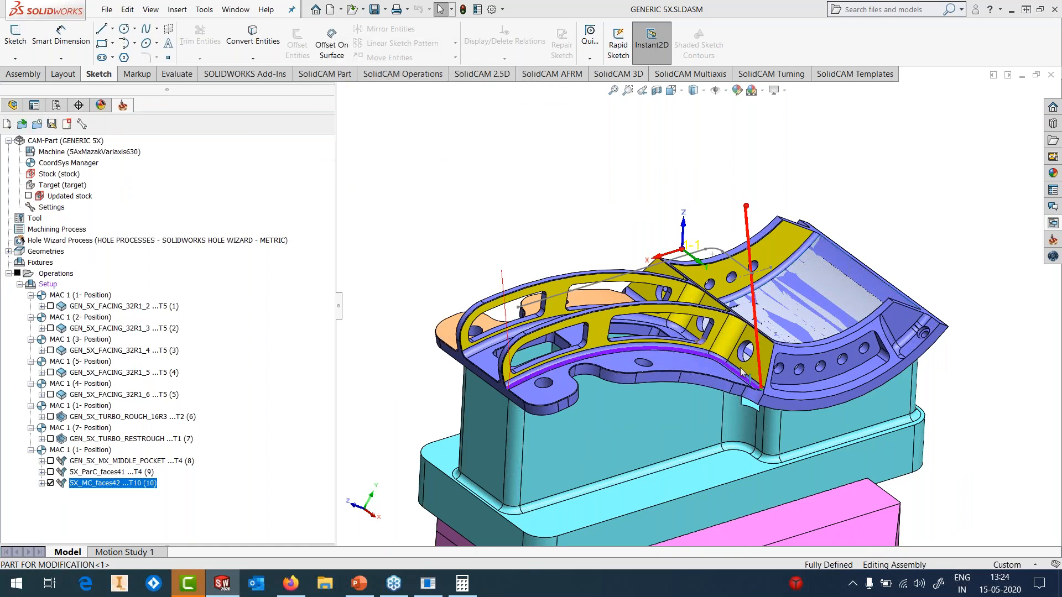
scroll(730, 330, "down", 10)
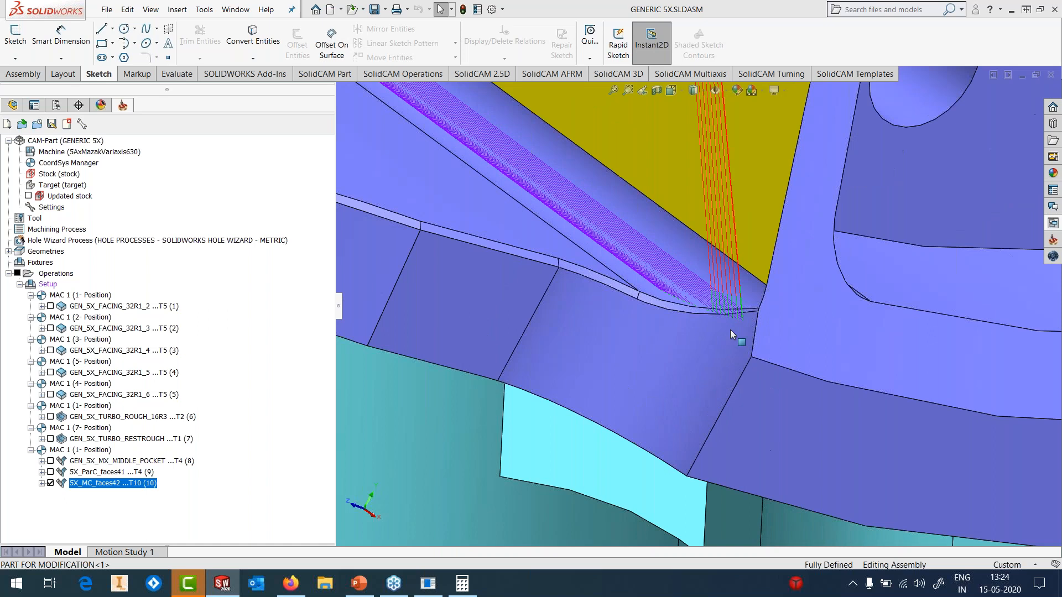
scroll(730, 330, "up", 15)
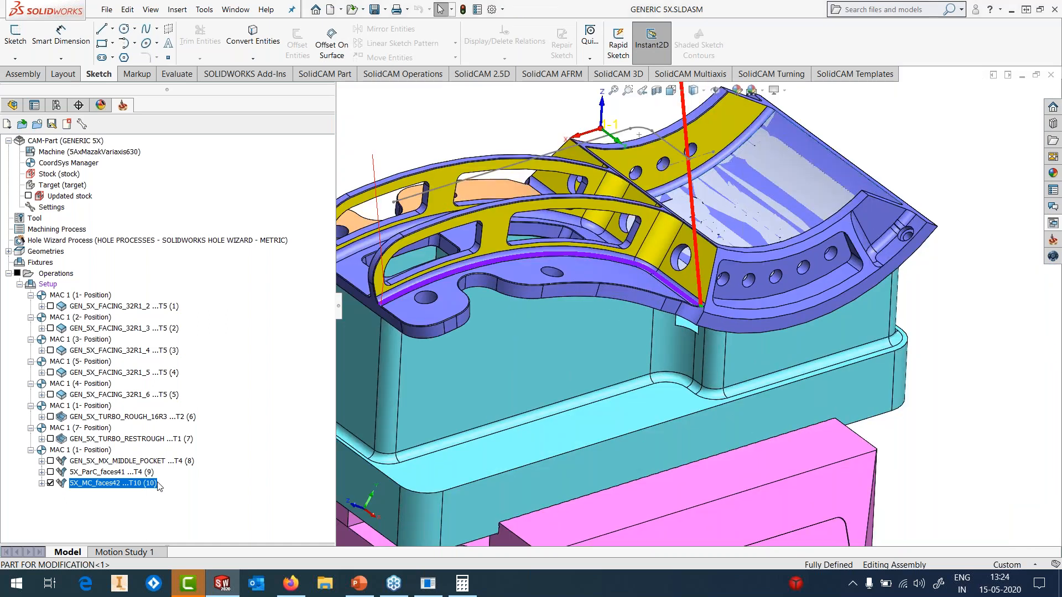
- Set the small move size for links between slices to 500% of step over, then save and recalculate the morph operation
right_click(159, 484)
left_click(188, 141)
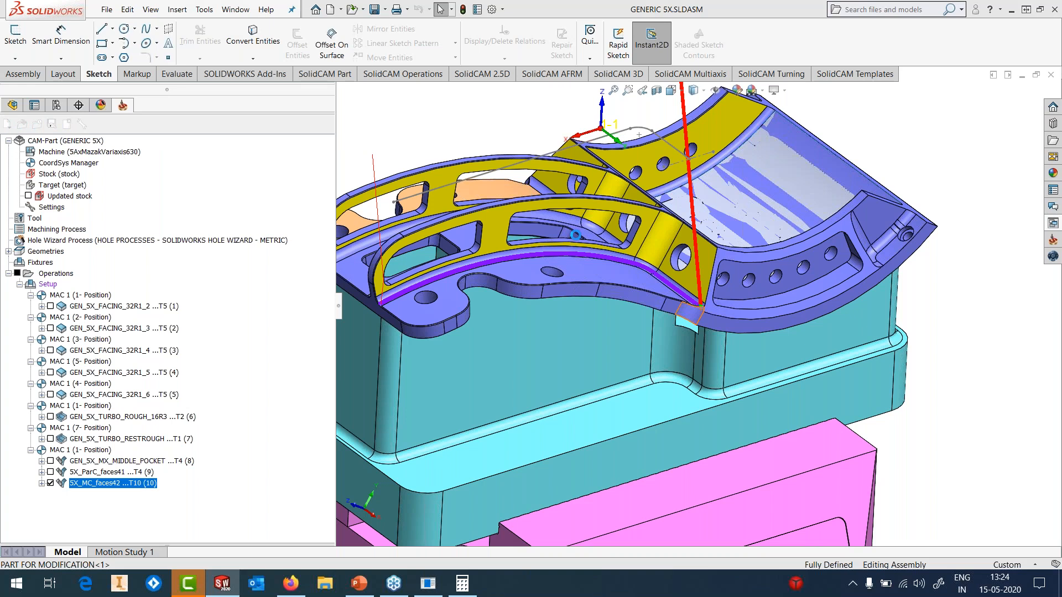
left_click(119, 243)
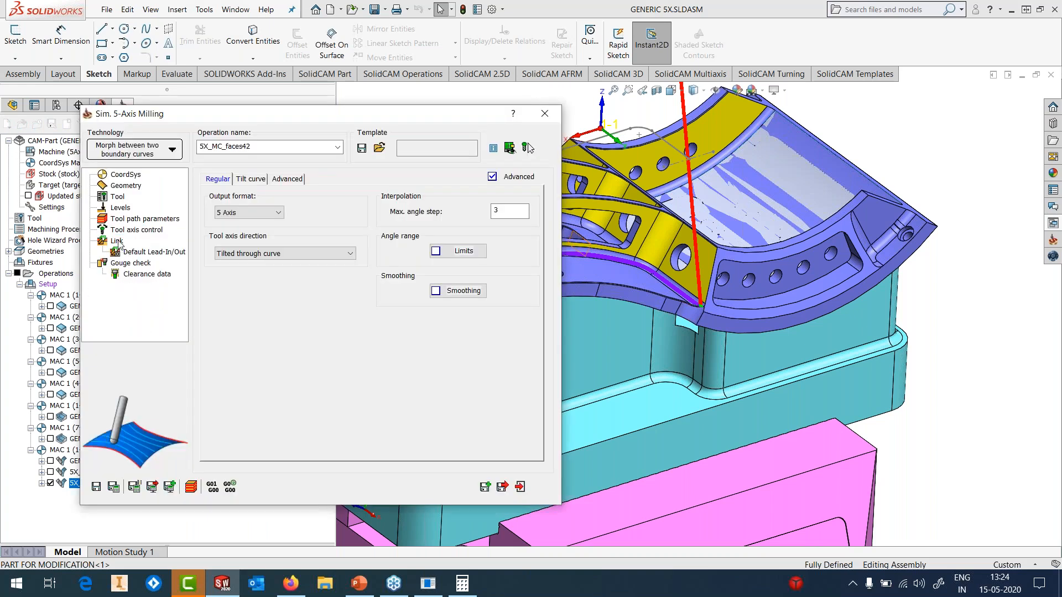
left_click(279, 179)
left_click(363, 354)
type("500")
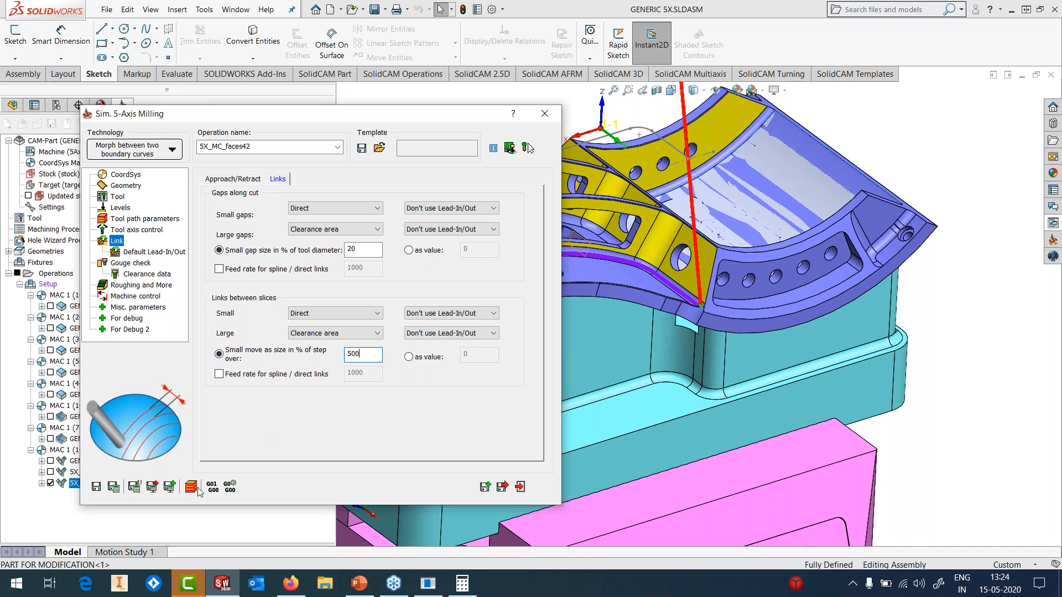
left_click(114, 486)
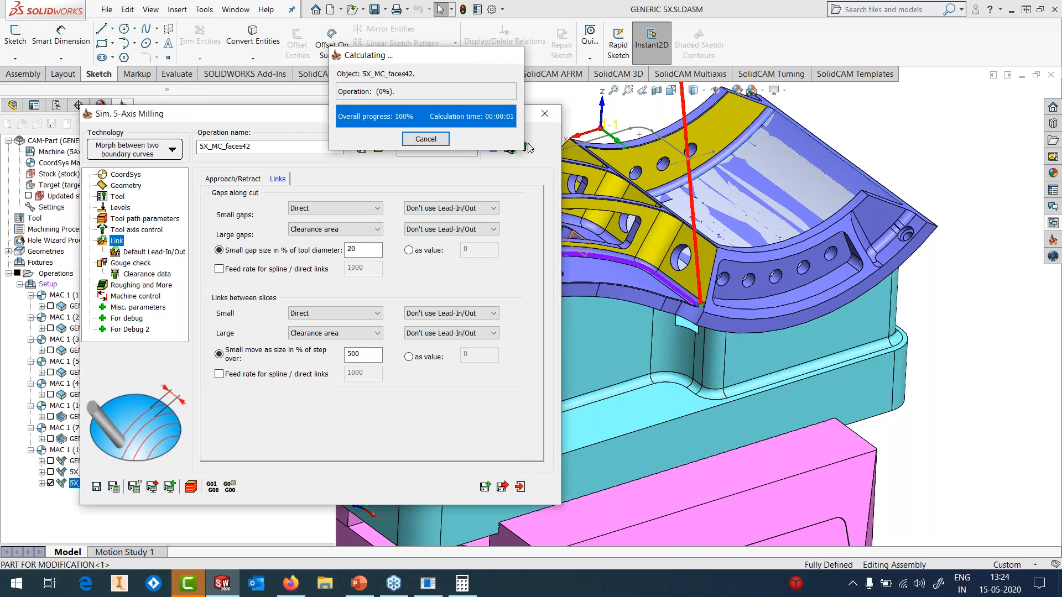
key("Return")
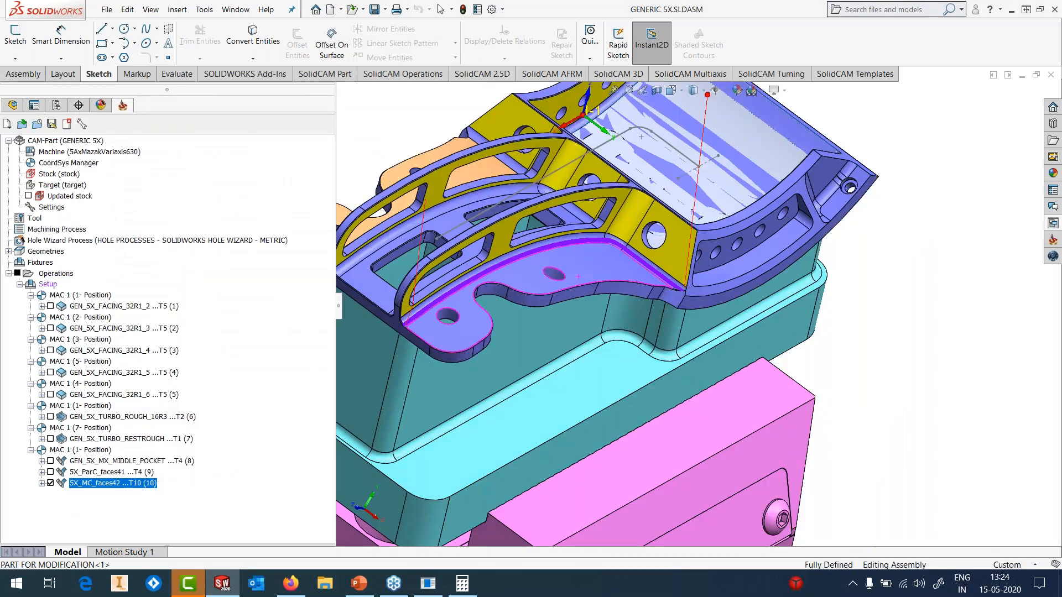
- Simulate the morph operation on the CAD model, pause it to examine the tool's tilt along the rib fillet, and exit the simulation
right_click(105, 489)
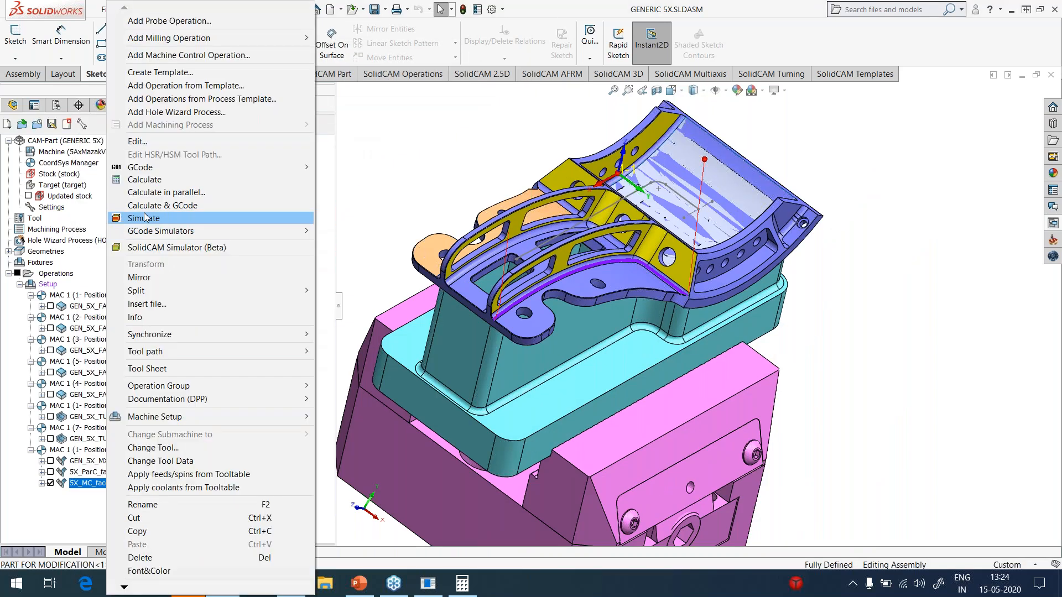
left_click(145, 219)
left_click(68, 243)
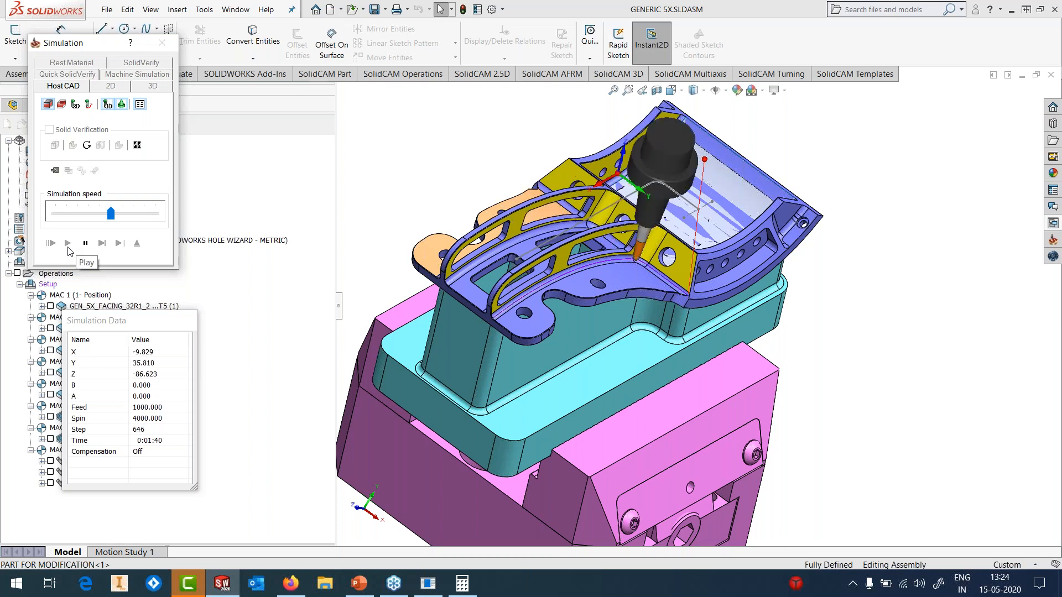
left_click(86, 243)
middle_click_drag(590, 289, 642, 302)
scroll(558, 271, "down", 5)
middle_click_drag(605, 339, 688, 313)
scroll(694, 306, "up", 2)
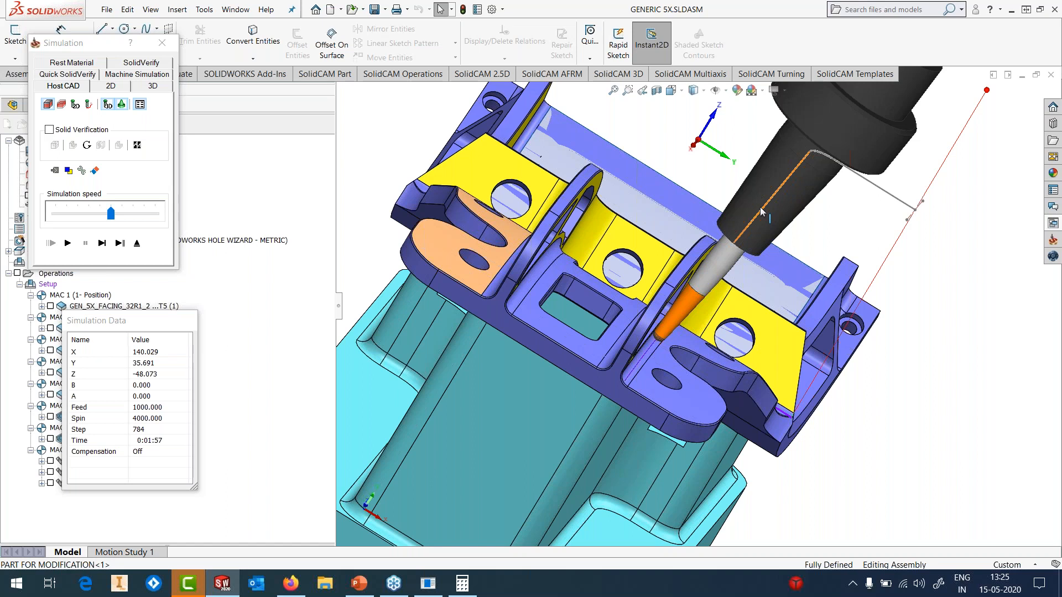
left_click(138, 243)
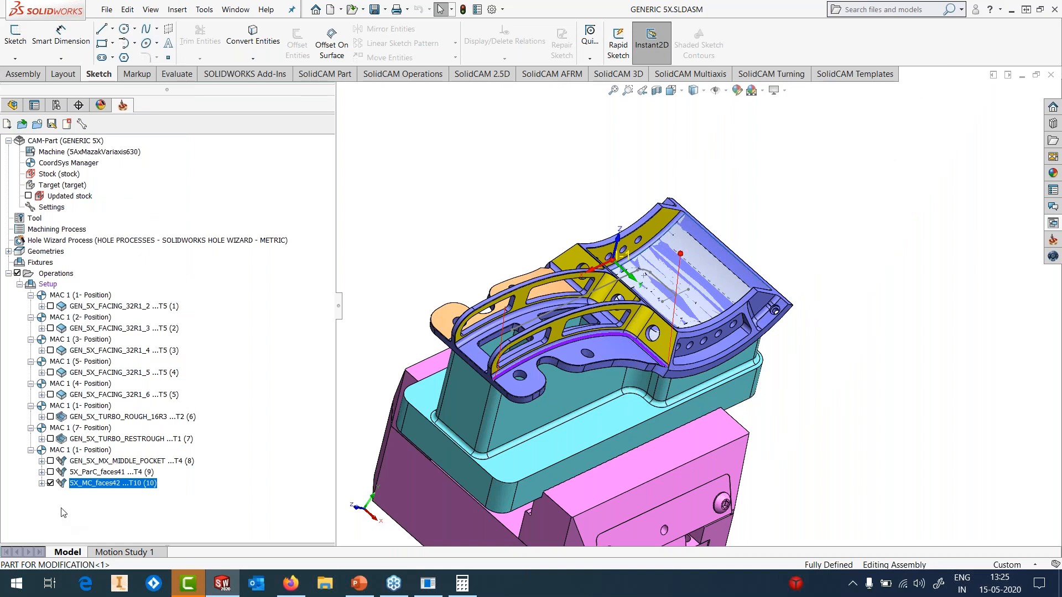
- Hide the morph operation's tool path and open the TURBINE BLADE CAM-part from the 2-TURBINE BLADE folder
left_click(50, 484)
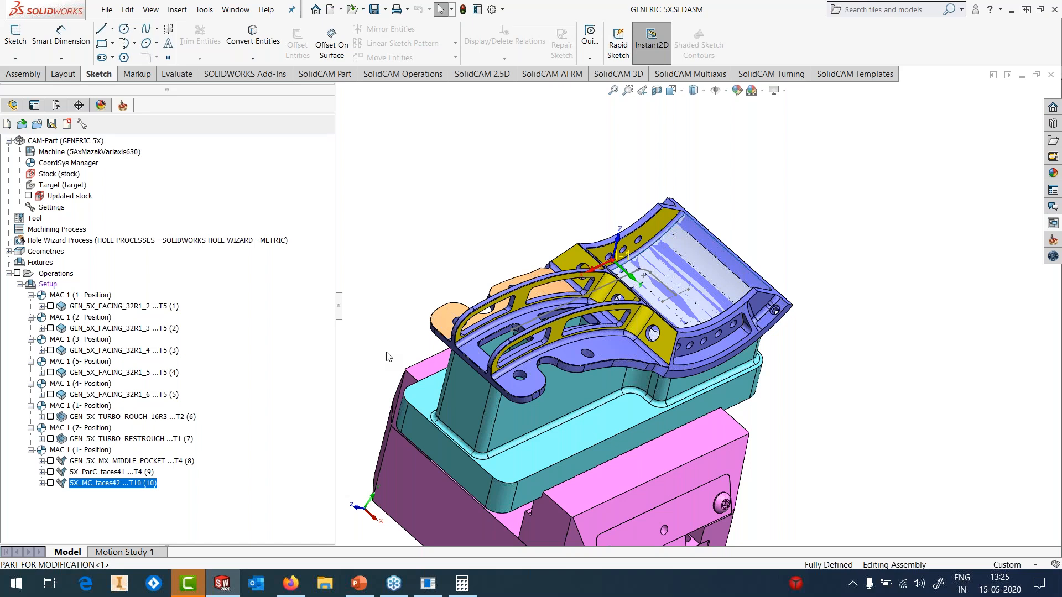
left_click(200, 10)
mouse_move(230, 67)
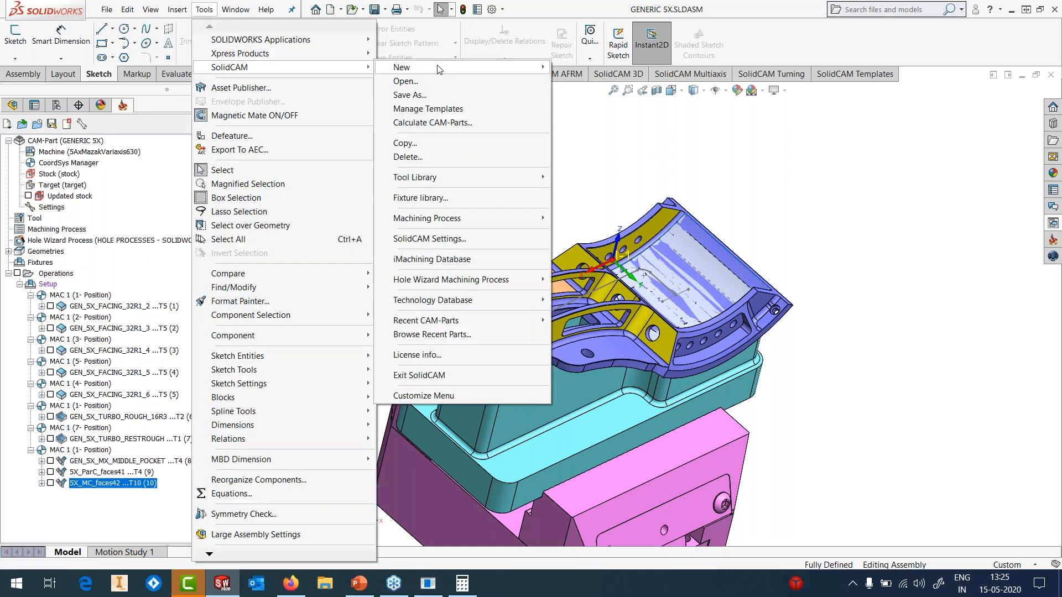
left_click(439, 82)
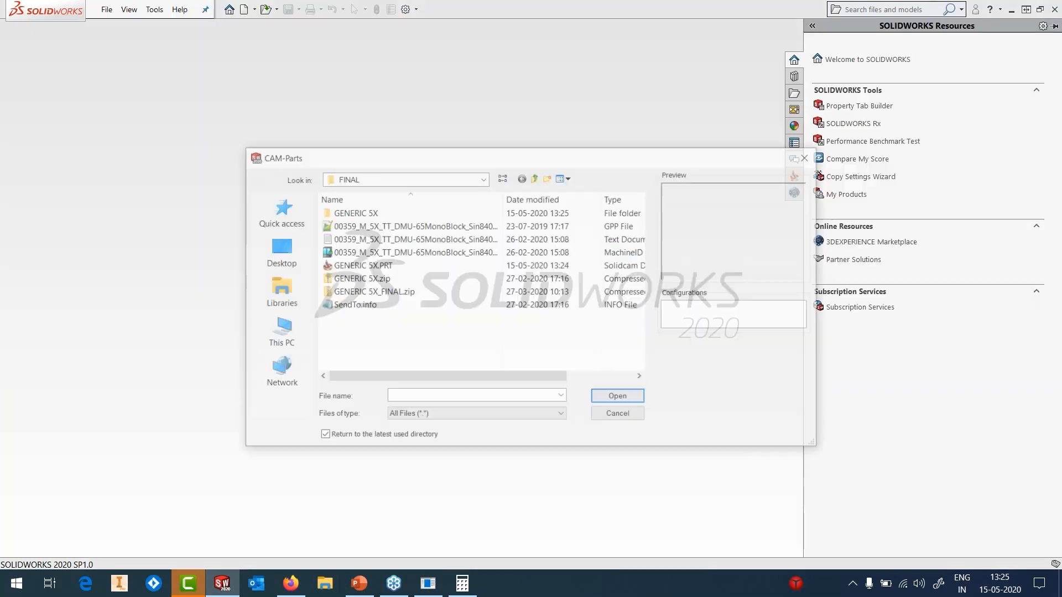
left_click(535, 178)
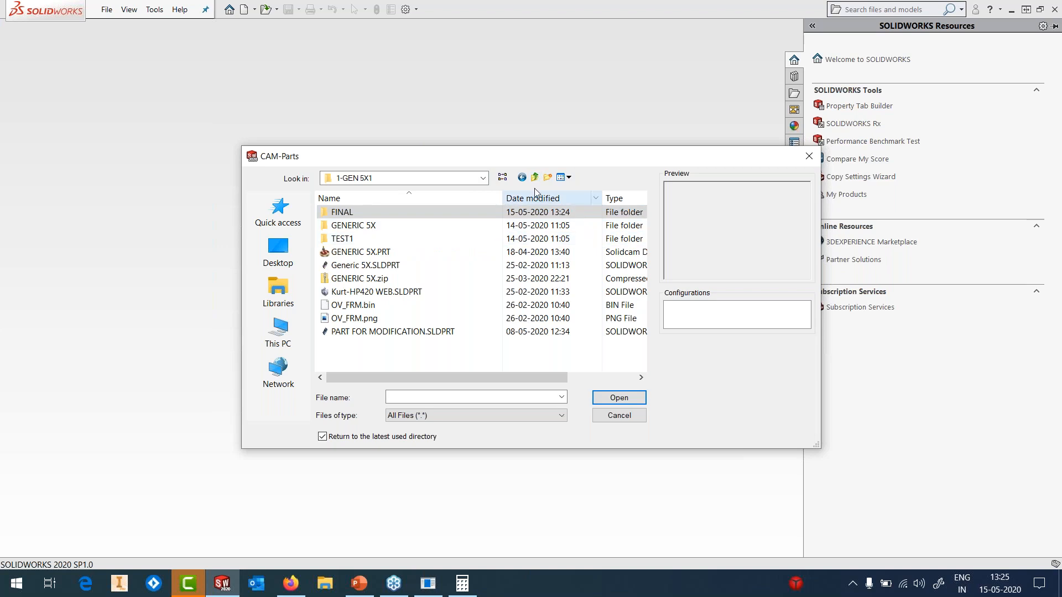
left_click(535, 177)
double_click(394, 242)
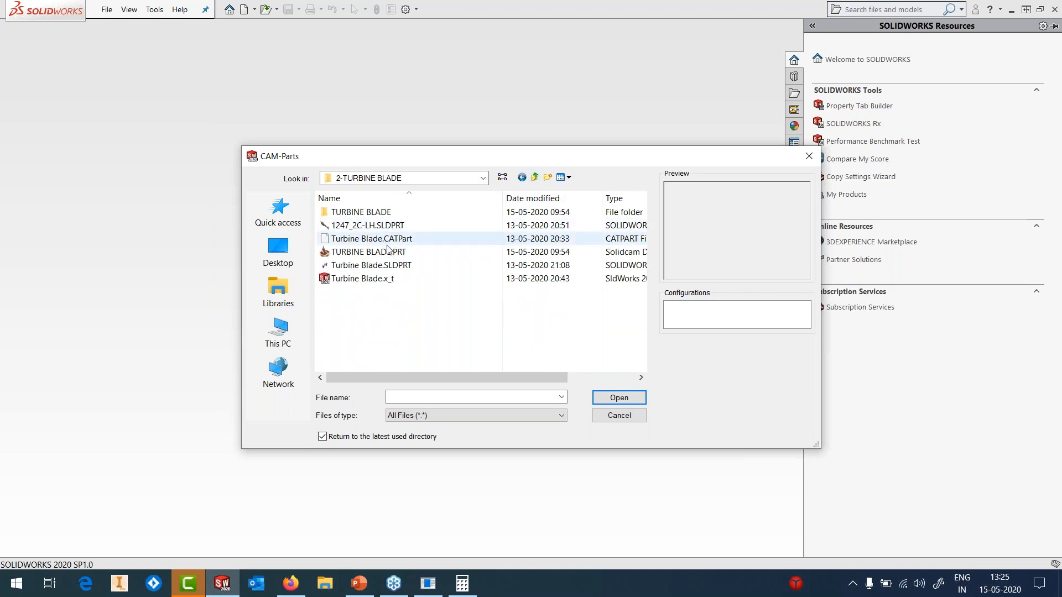
left_click(394, 252)
left_click(618, 398)
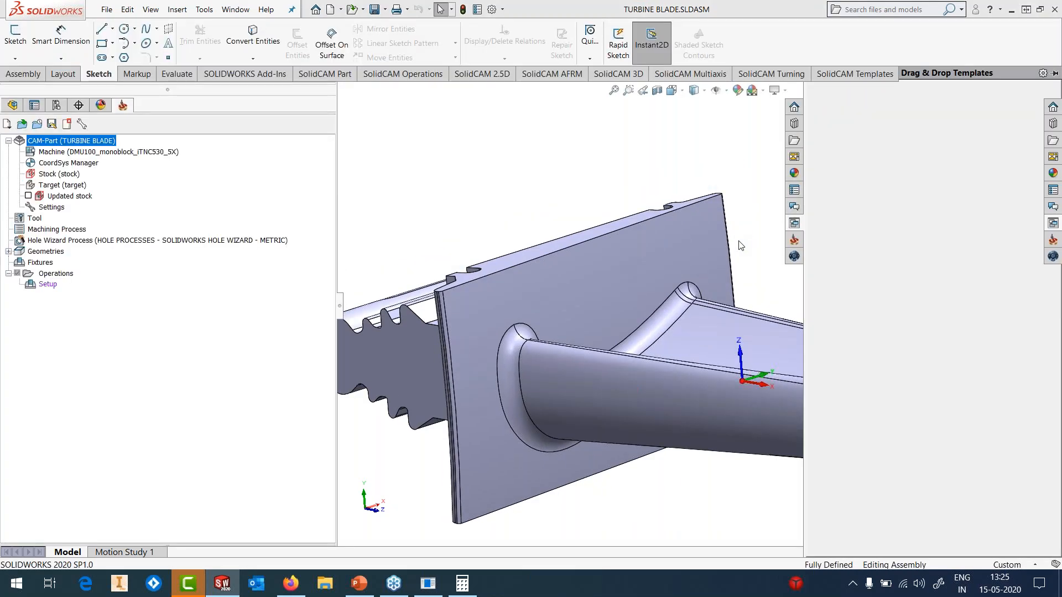
middle_click_drag(866, 366, 789, 284)
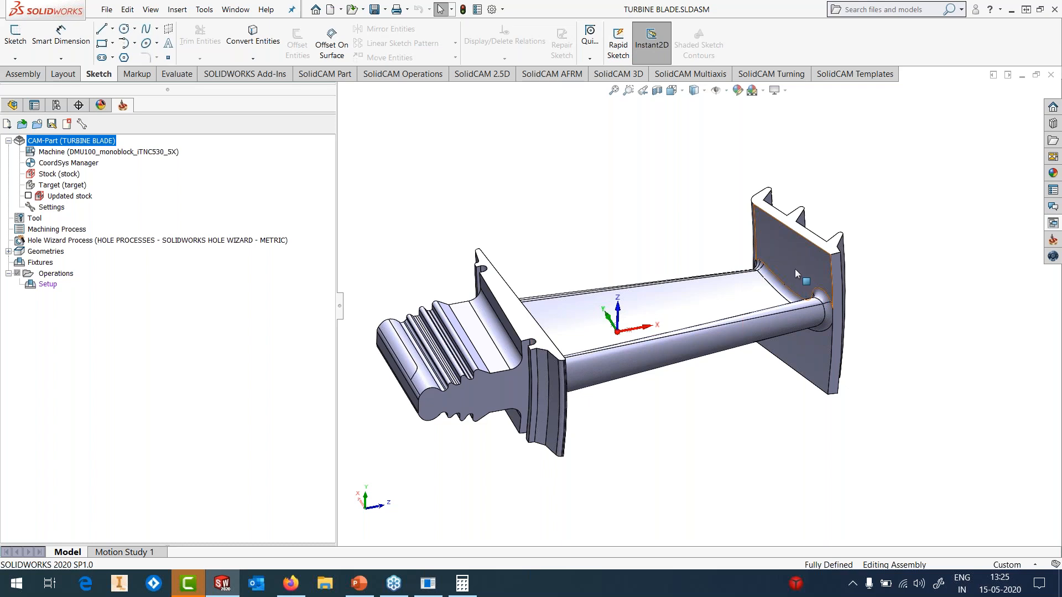
- Add an operation from the TURBINE_BLADE_5X_MAIN_FINISH template, using the template name as the operation name
right_click(65, 275)
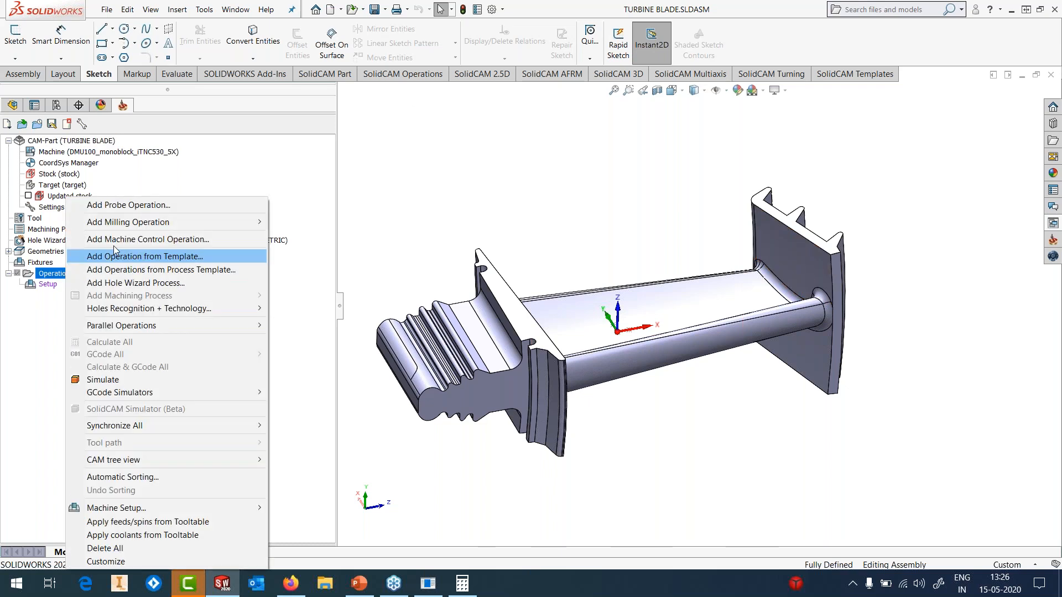
left_click(121, 258)
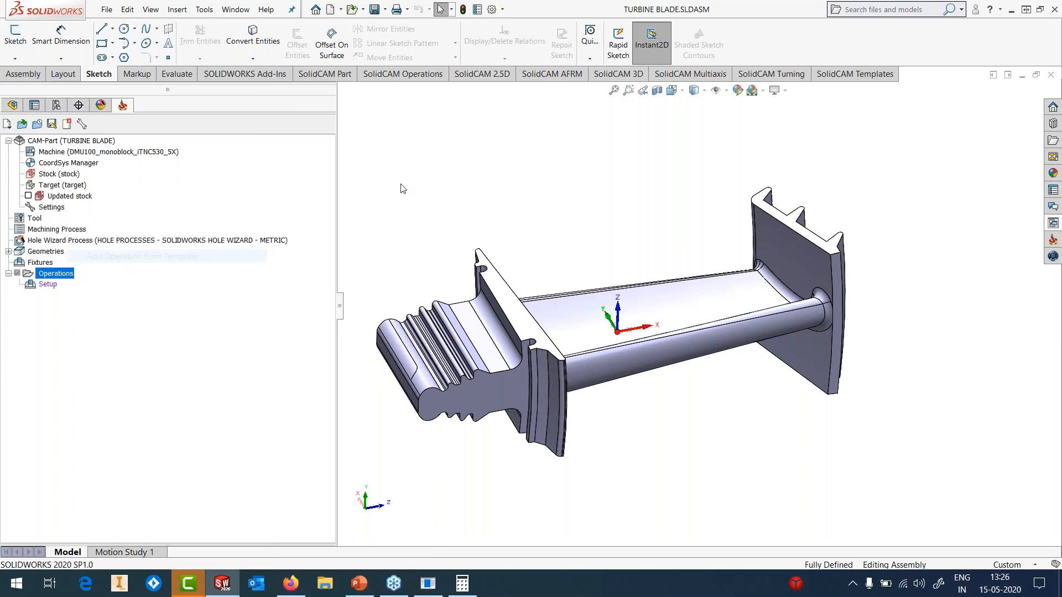
left_click_drag(747, 169, 738, 354)
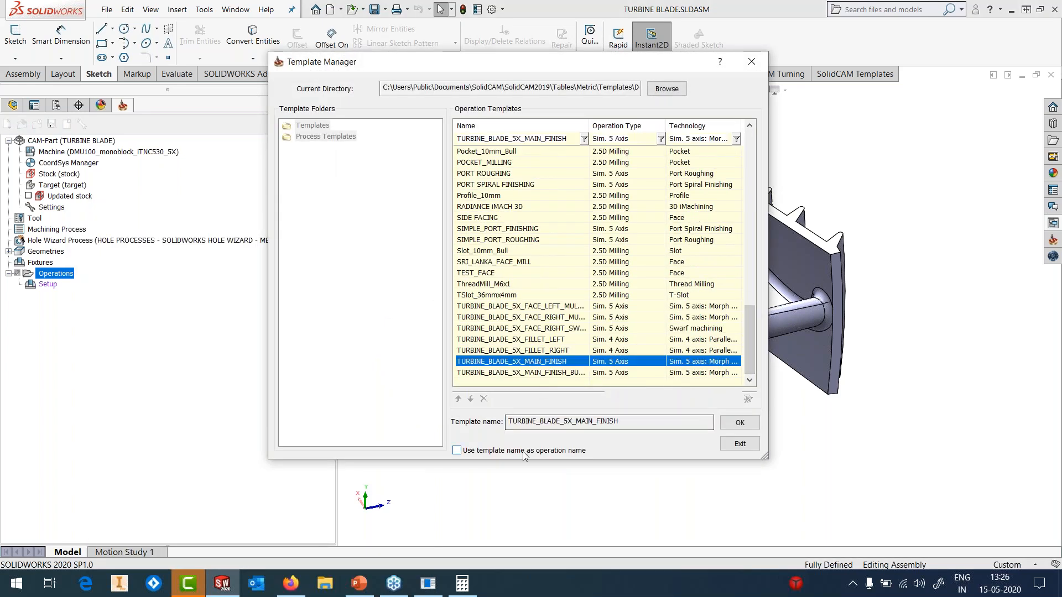
left_click(457, 450)
left_click(727, 430)
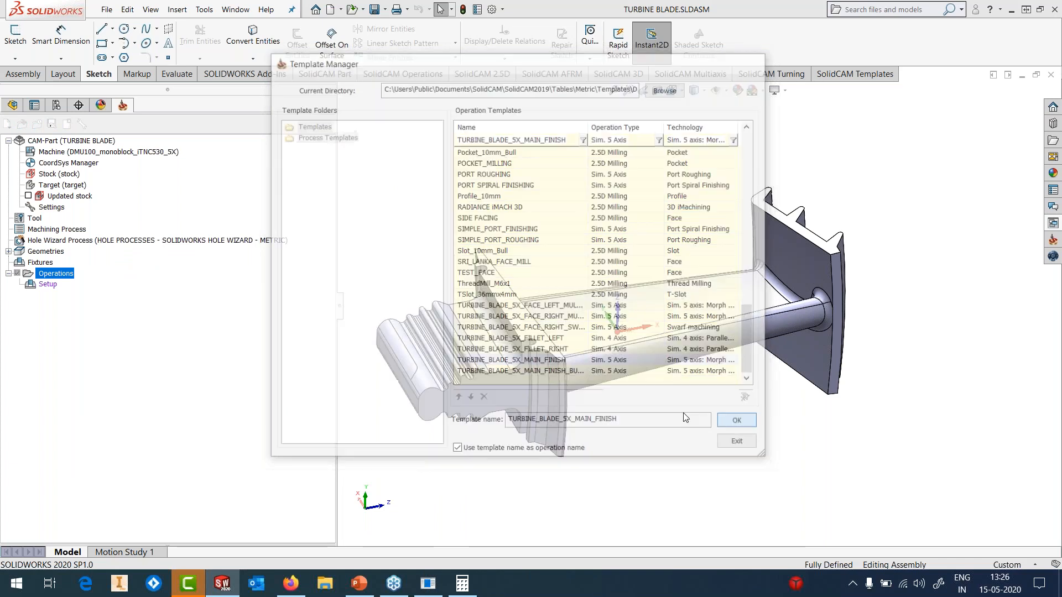
left_click(342, 308)
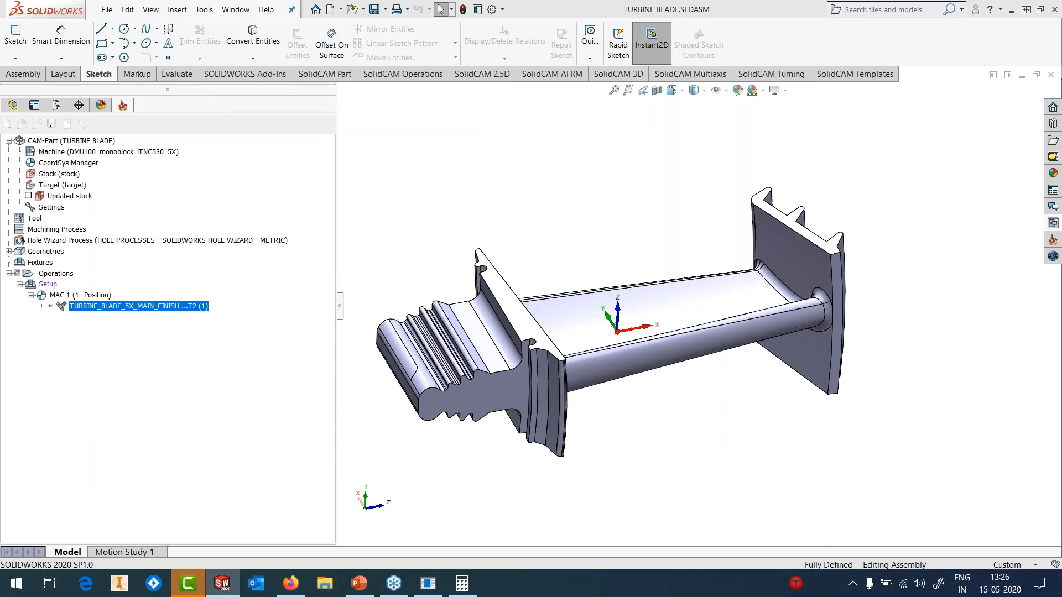
- Show the Surface-Untrim1 surface body of the design model at the blade's end platform
left_click_drag(375, 121, 458, 115)
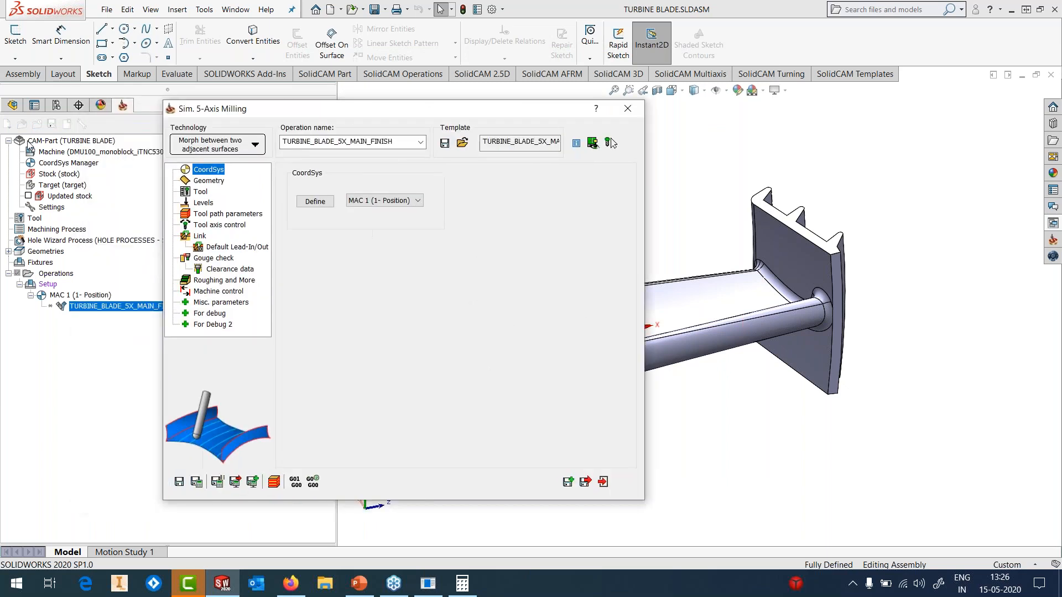
left_click(13, 105)
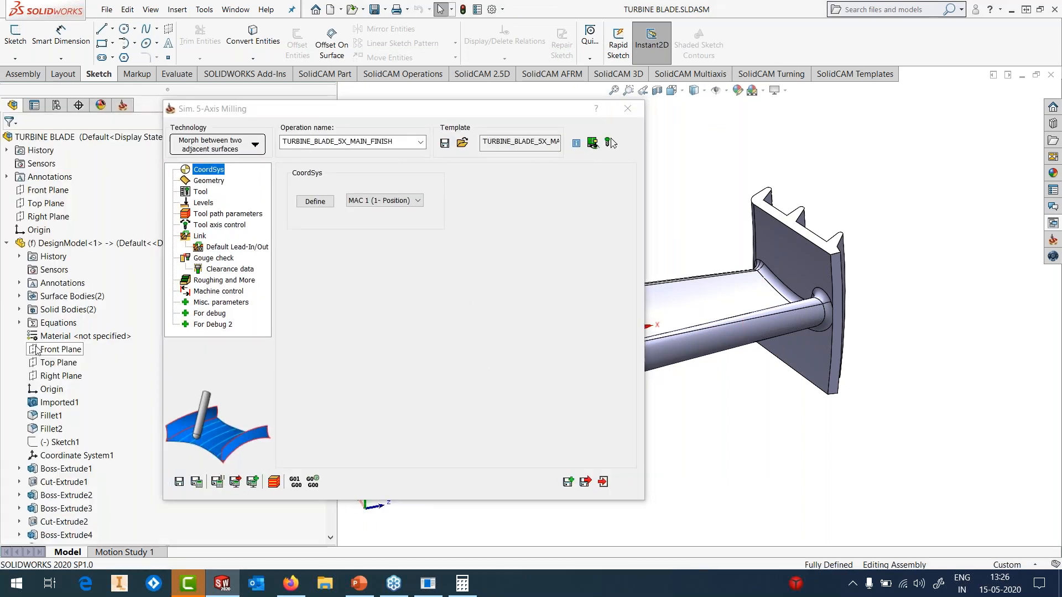
left_click(20, 296)
left_click(75, 309)
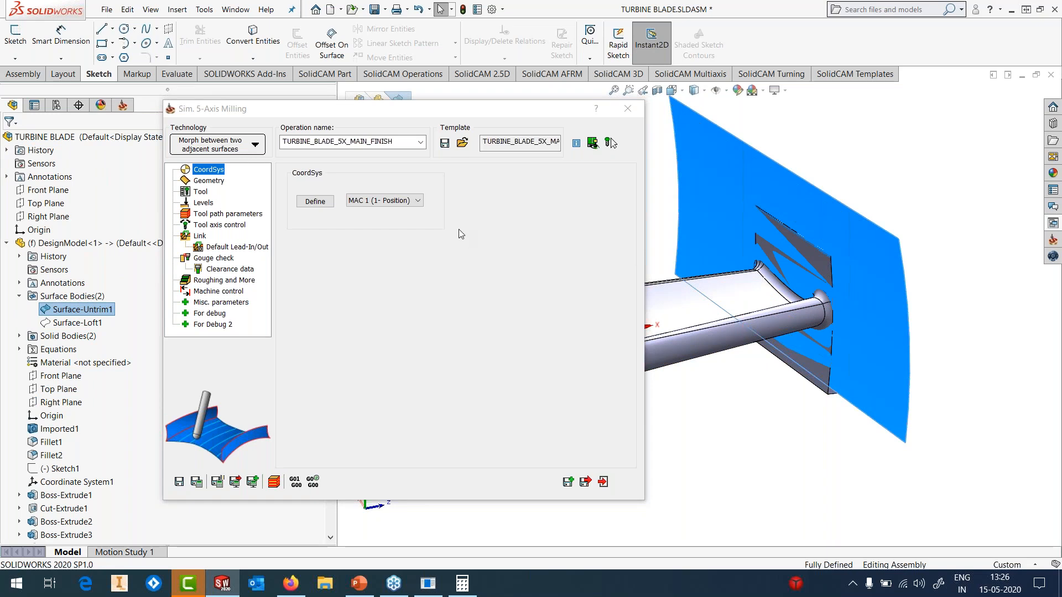
- Define the drive surface of the finishing operation from the seven faces around the blade's airfoil
left_click(209, 181)
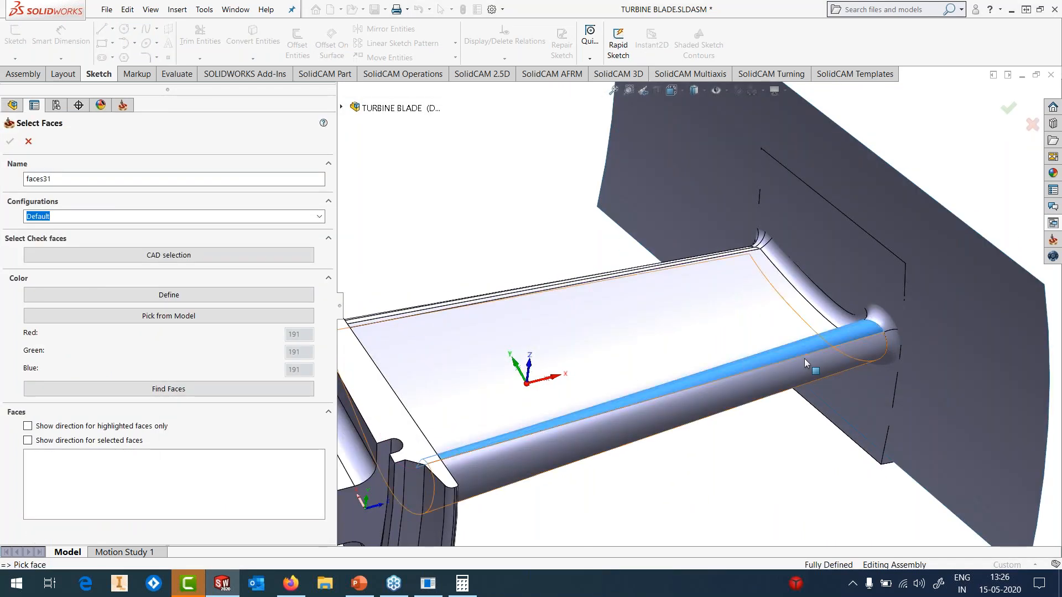
left_click(804, 359)
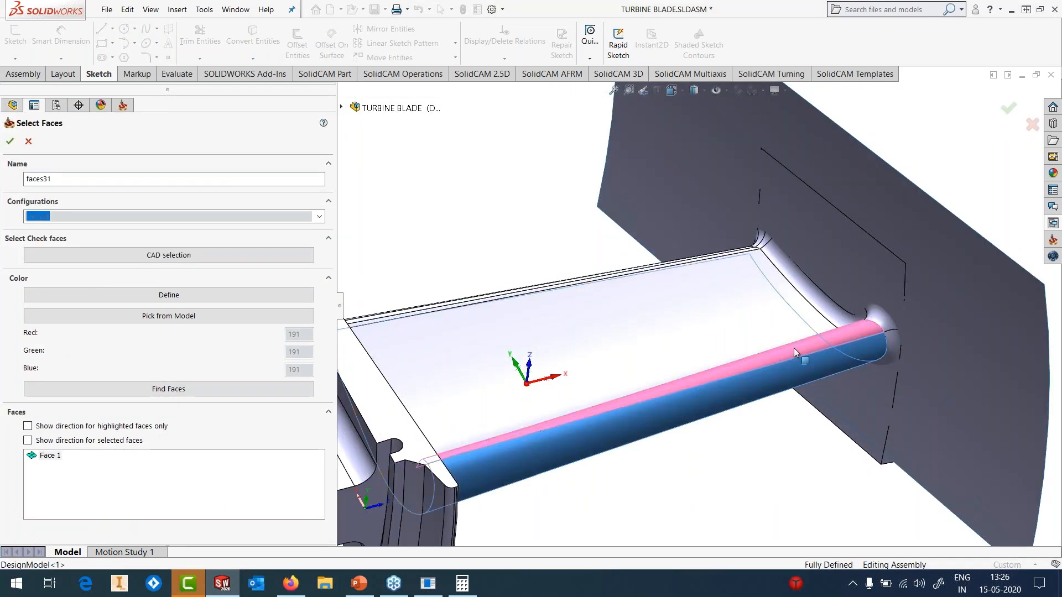
left_click(785, 338)
left_click(750, 303)
middle_click_drag(721, 286, 750, 291)
scroll(750, 291, "down", 5)
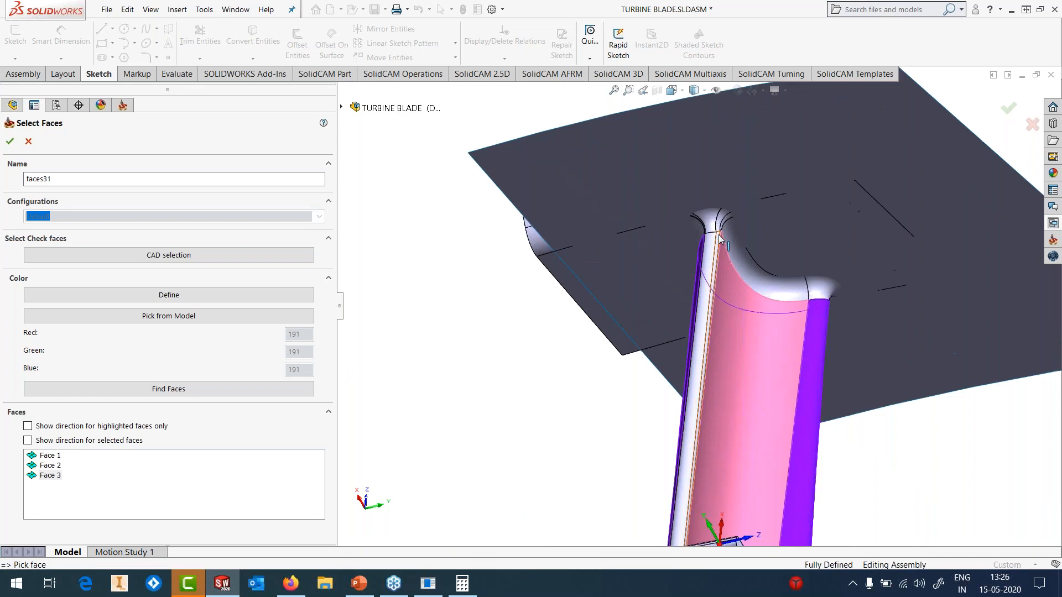
left_click(709, 276)
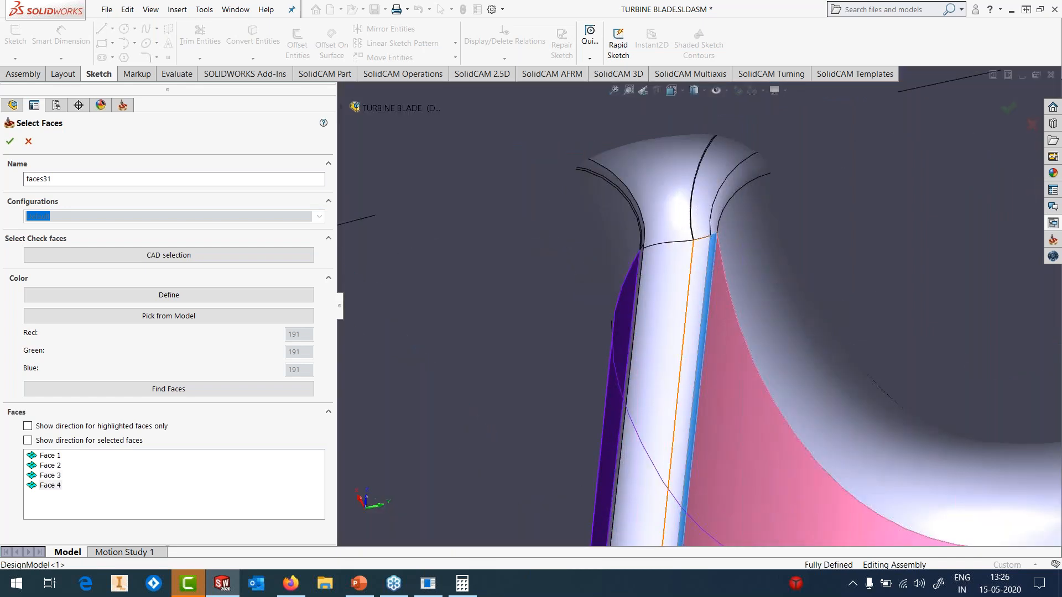
left_click(698, 274)
left_click(667, 287)
scroll(666, 288, "up", 2)
middle_click_drag(667, 288, 636, 153)
left_click(658, 293)
scroll(659, 297, "up", 4)
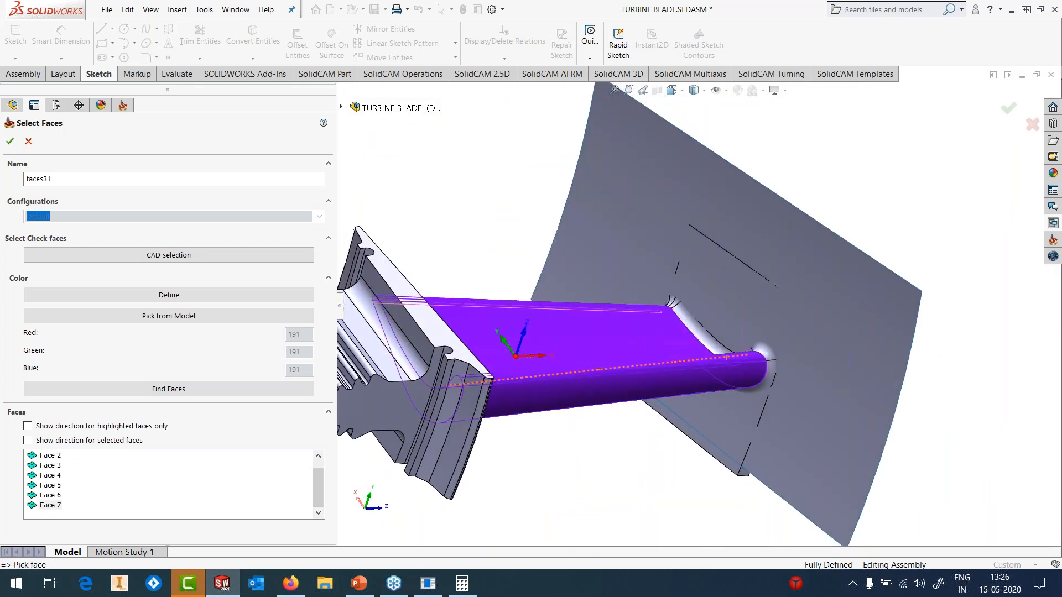
left_click(11, 142)
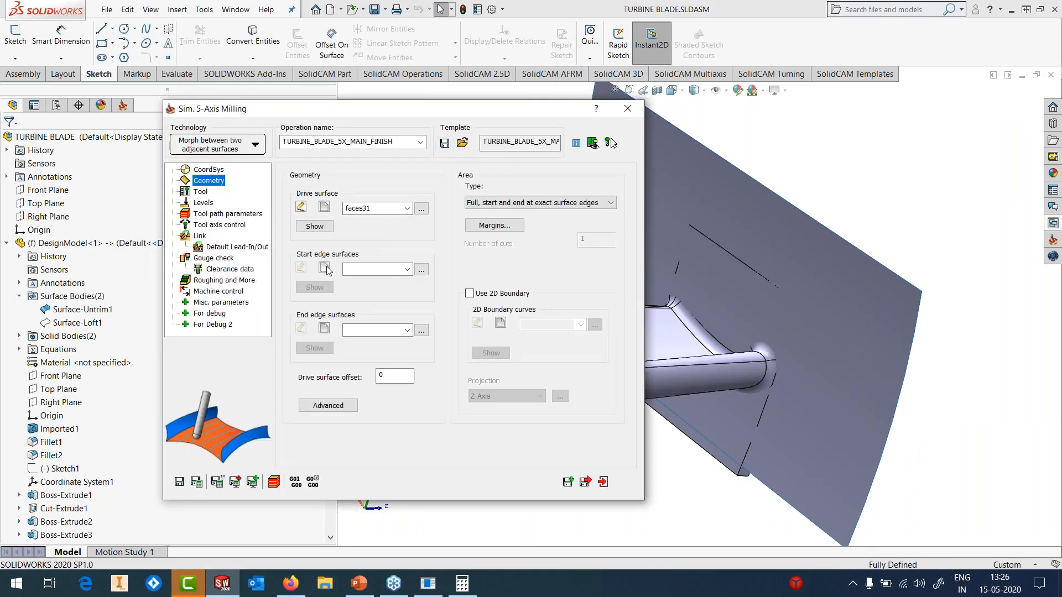
- Define the start edge surfaces of the finishing operation from the Surface-Untrim1 face at the blade's end platform
left_click(654, 189)
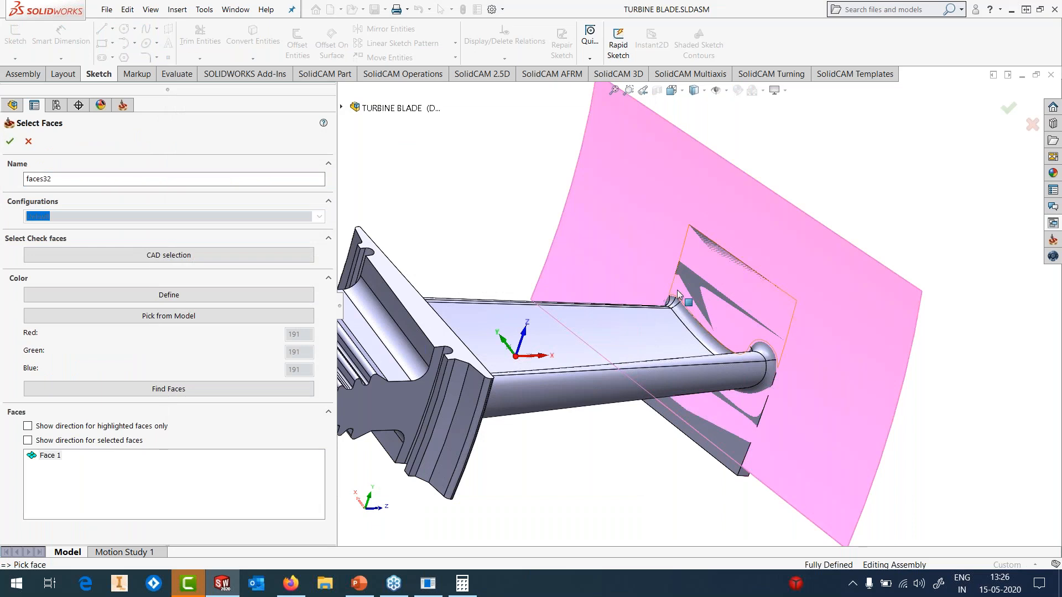
scroll(717, 311, "up", 3)
middle_click_drag(658, 300, 645, 334)
scroll(638, 336, "down", 1)
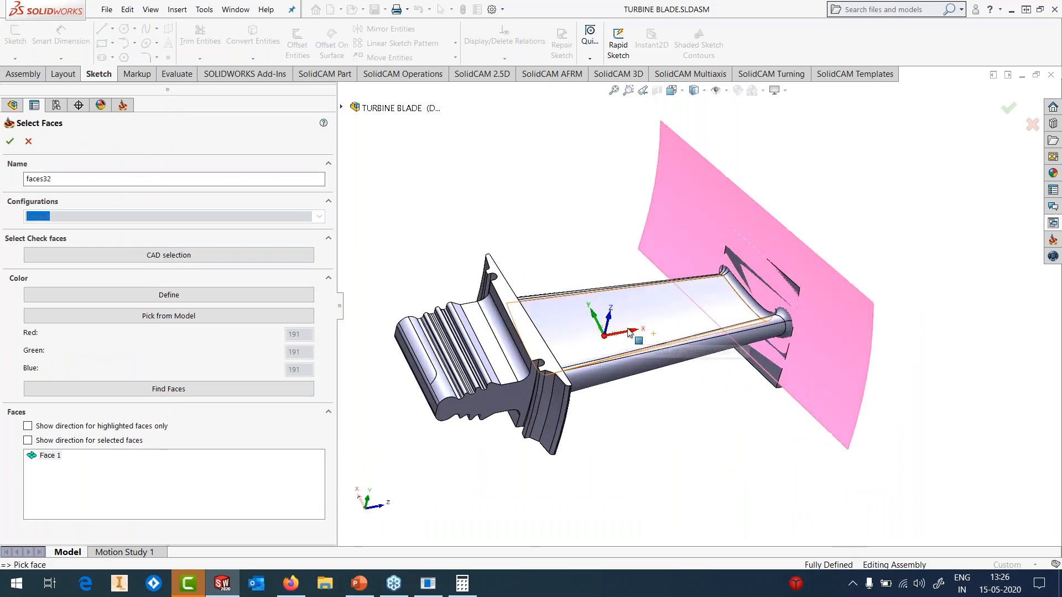
left_click(10, 141)
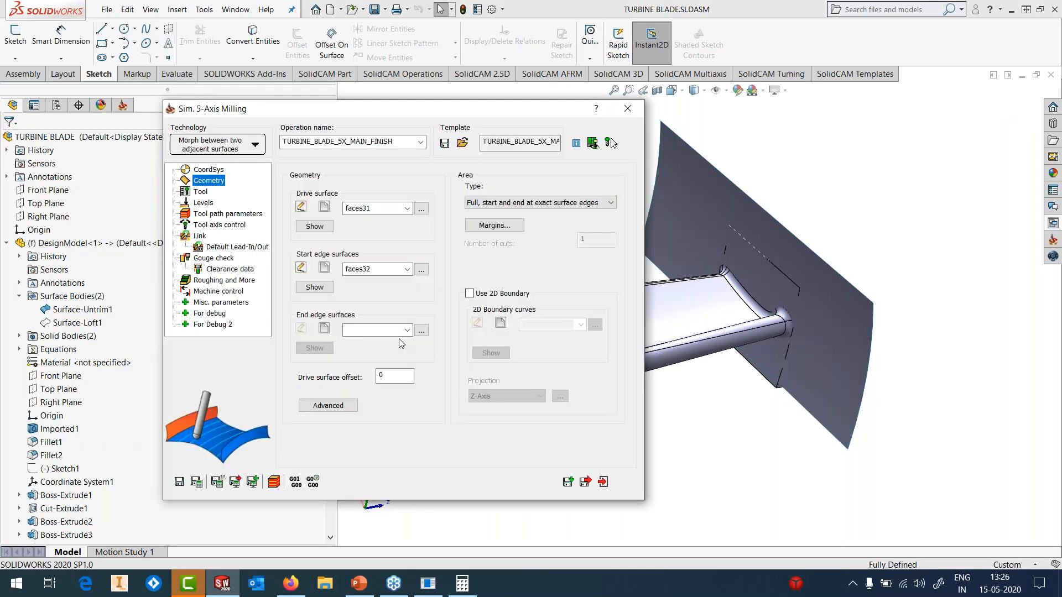
- Define the end edge surfaces from the root platform face at the other end of the airfoil
left_click(324, 328)
middle_click_drag(684, 392, 668, 315)
left_click(567, 406)
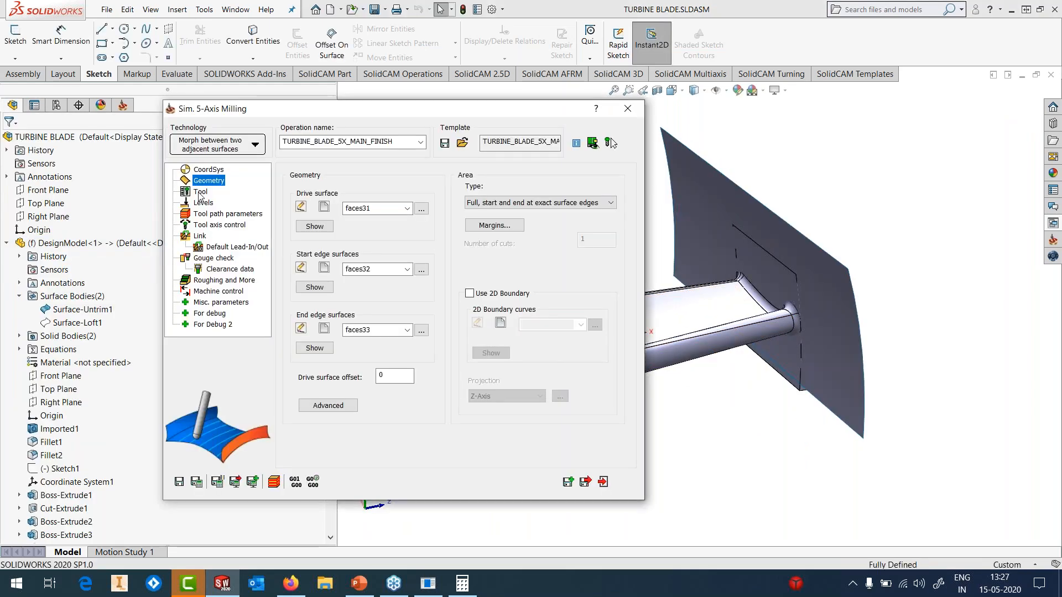
- Review the operation's tool, levels and tool path parameters, and hide the Surface-Untrim1 surface body
left_click(201, 194)
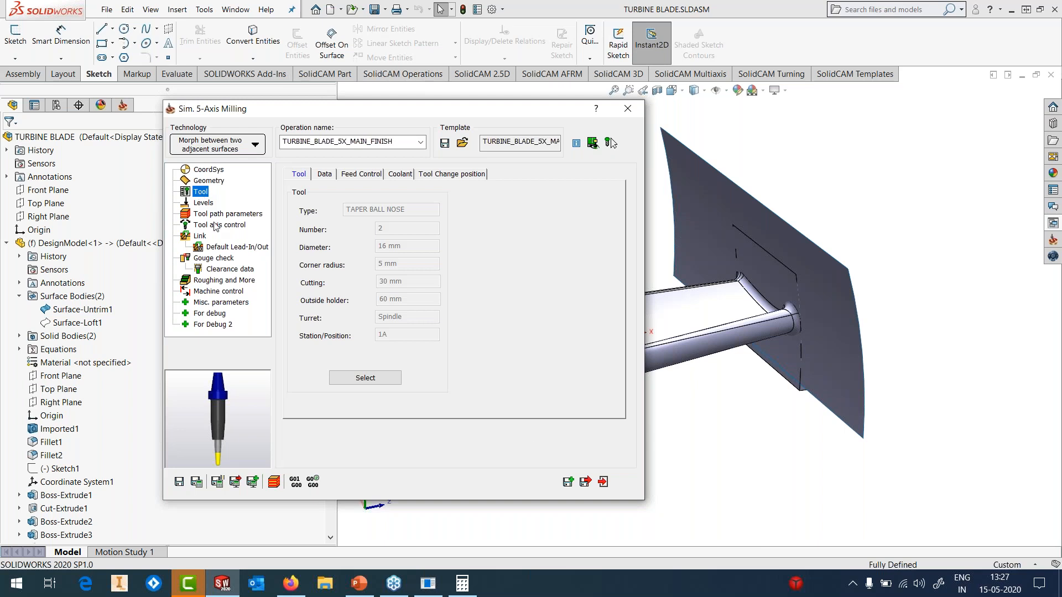
left_click(203, 203)
left_click(208, 215)
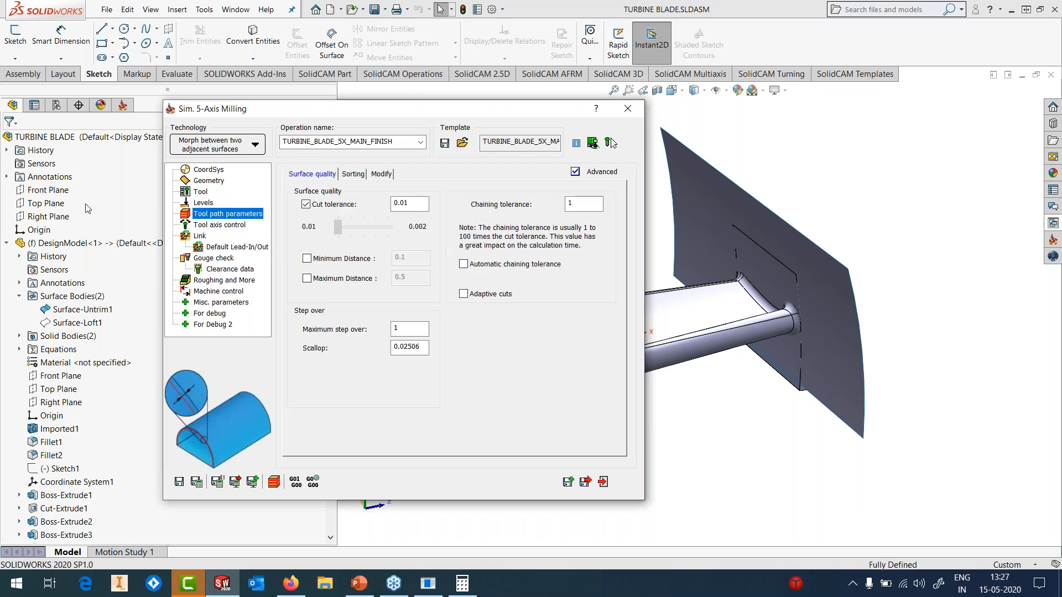
left_click(82, 309)
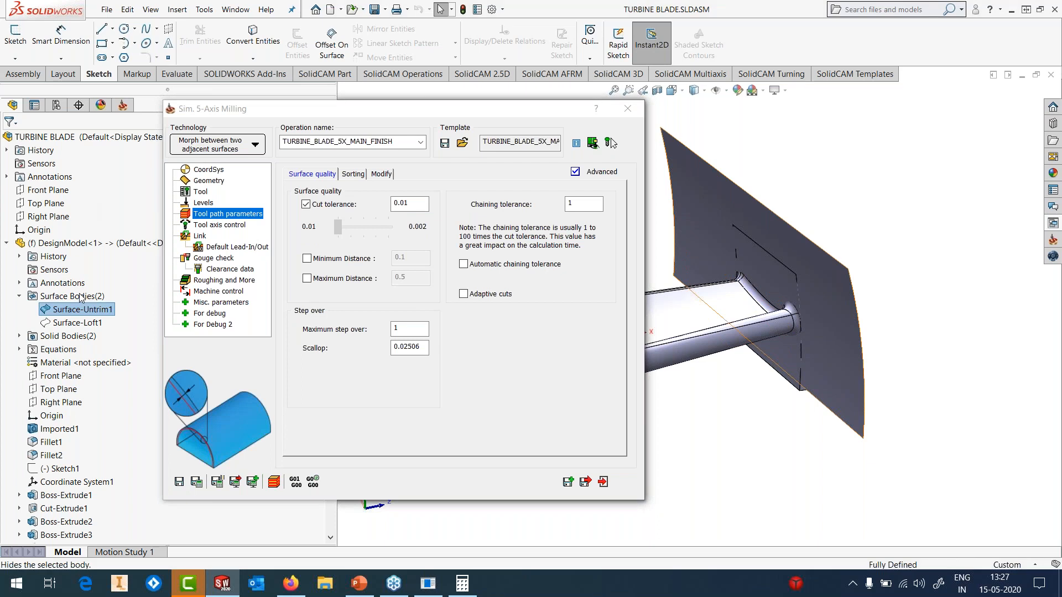
left_click(82, 299)
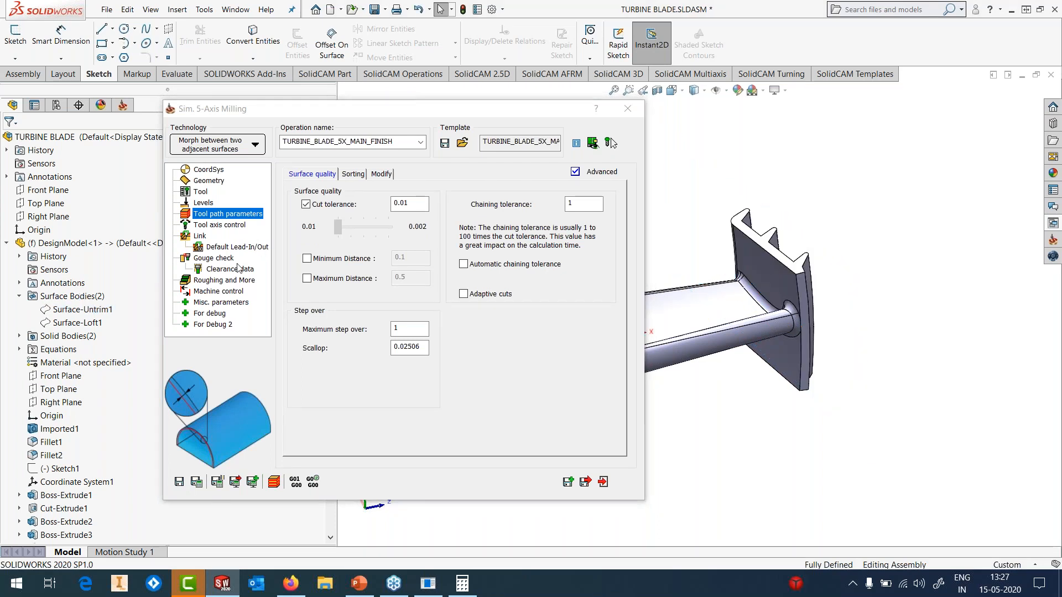
- Define the first gouge check's check surfaces from the faces at both ends of the blade's airfoil
left_click(218, 259)
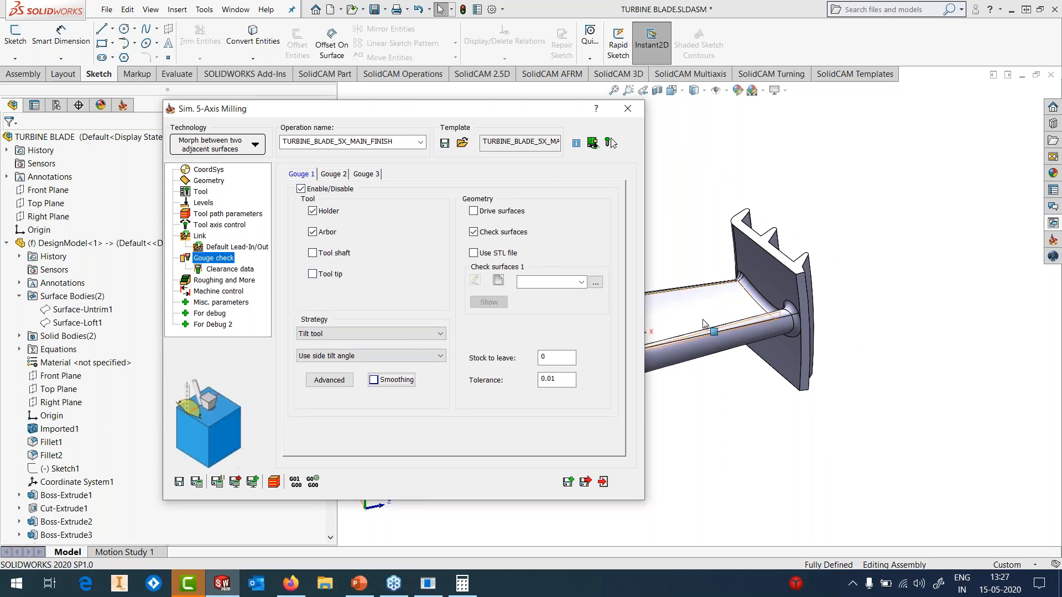
left_click(767, 280)
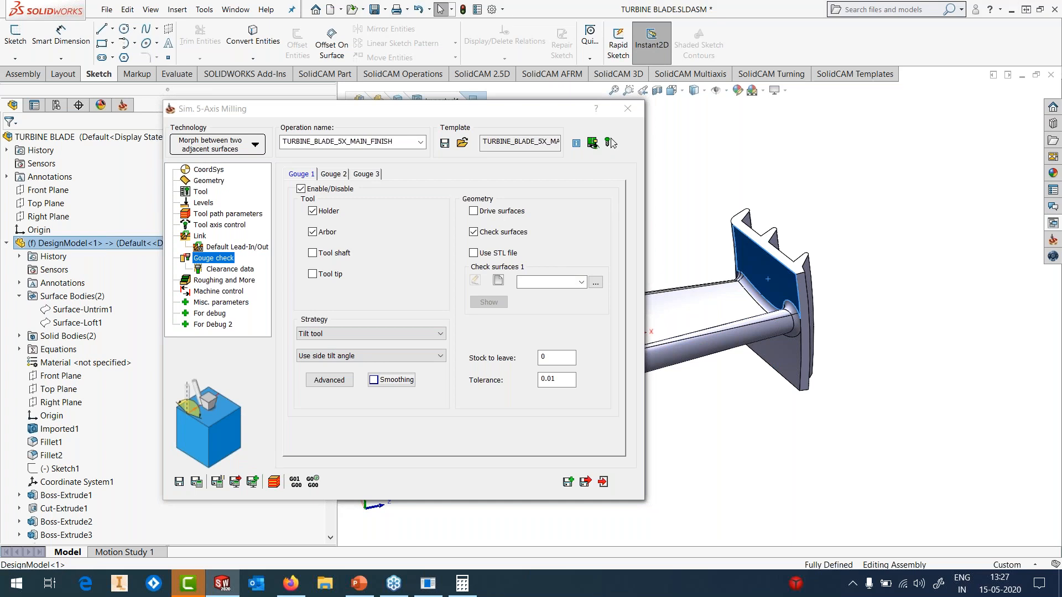
left_click(778, 362)
middle_click_drag(779, 362, 755, 349)
left_click(498, 281)
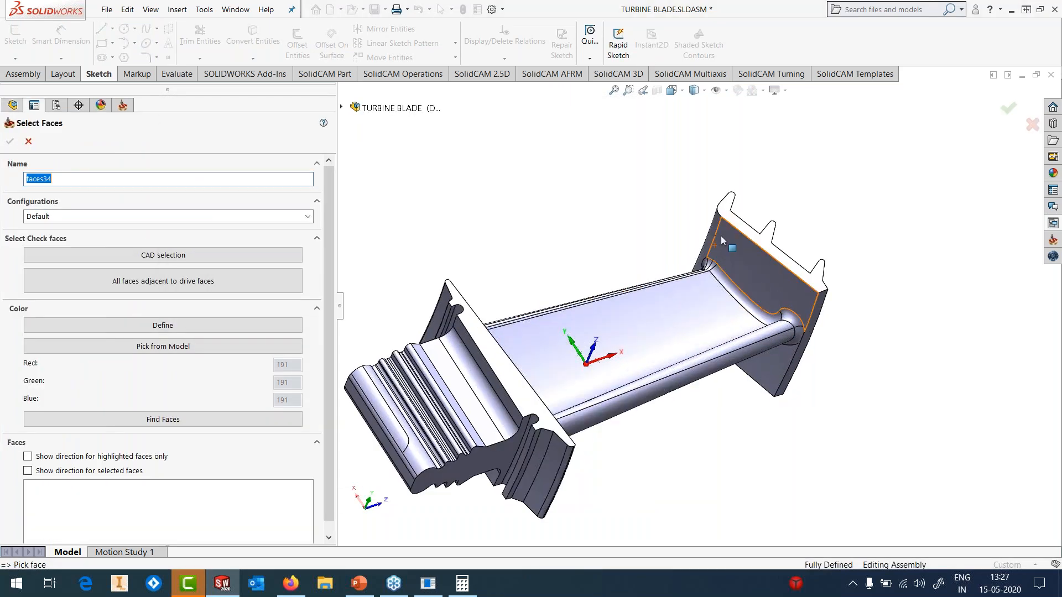
middle_click_drag(721, 236, 776, 431)
left_click(778, 432)
left_click(746, 292)
middle_click_drag(746, 292, 558, 345)
left_click(719, 251)
left_click(500, 375)
left_click(10, 141)
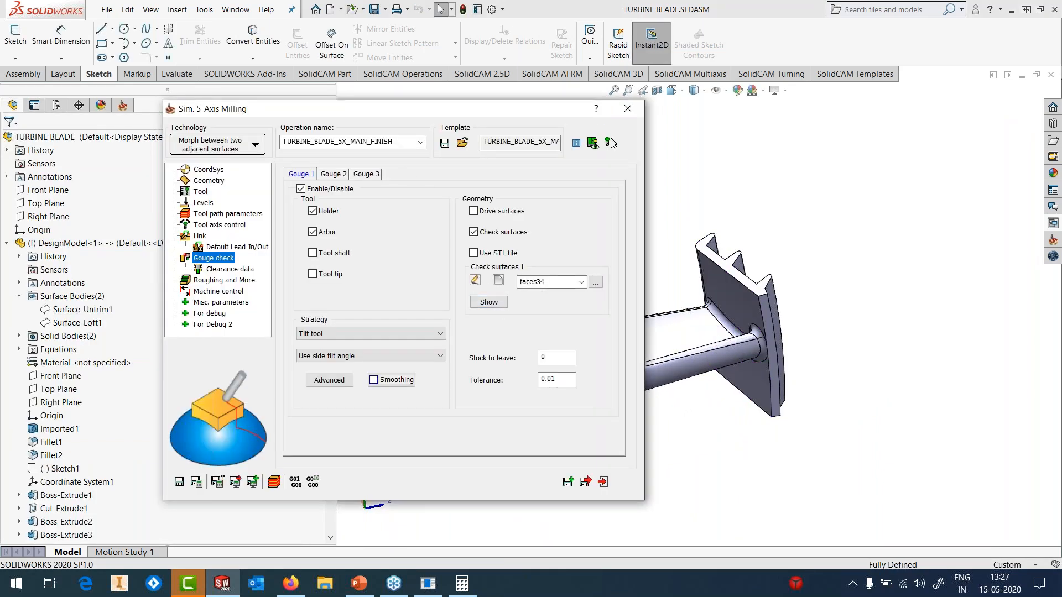
- Review the second gouge check's settings, close the operation and calculate its tool path
left_click(334, 174)
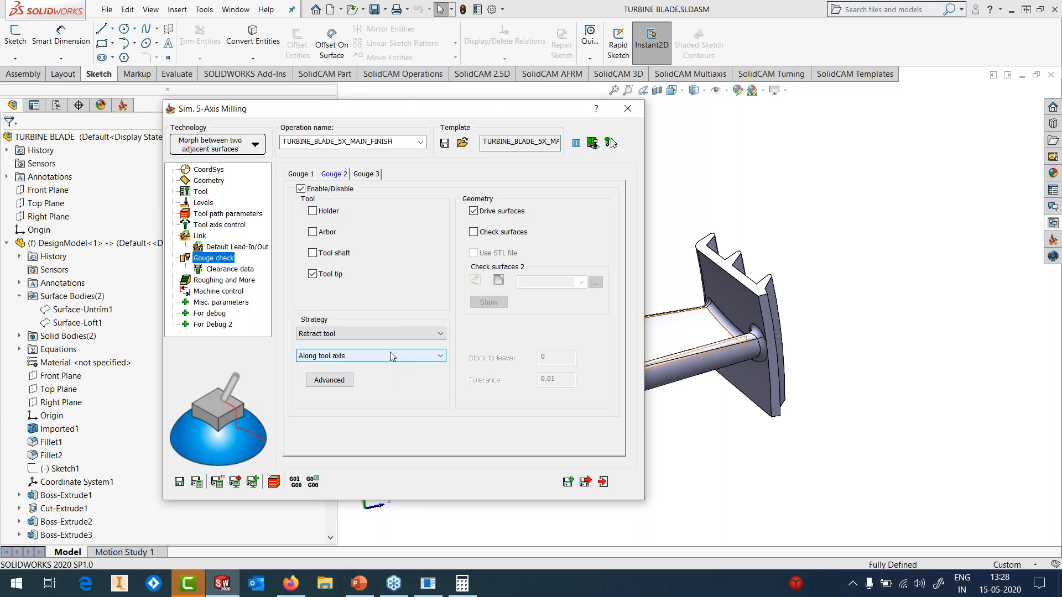
left_click(292, 174)
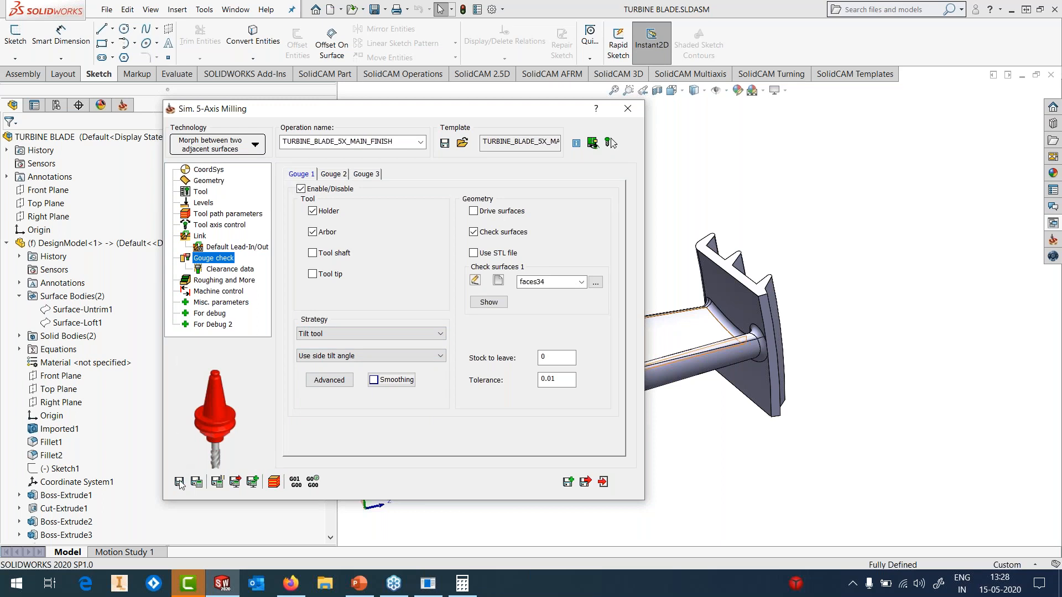
left_click(602, 481)
right_click(77, 306)
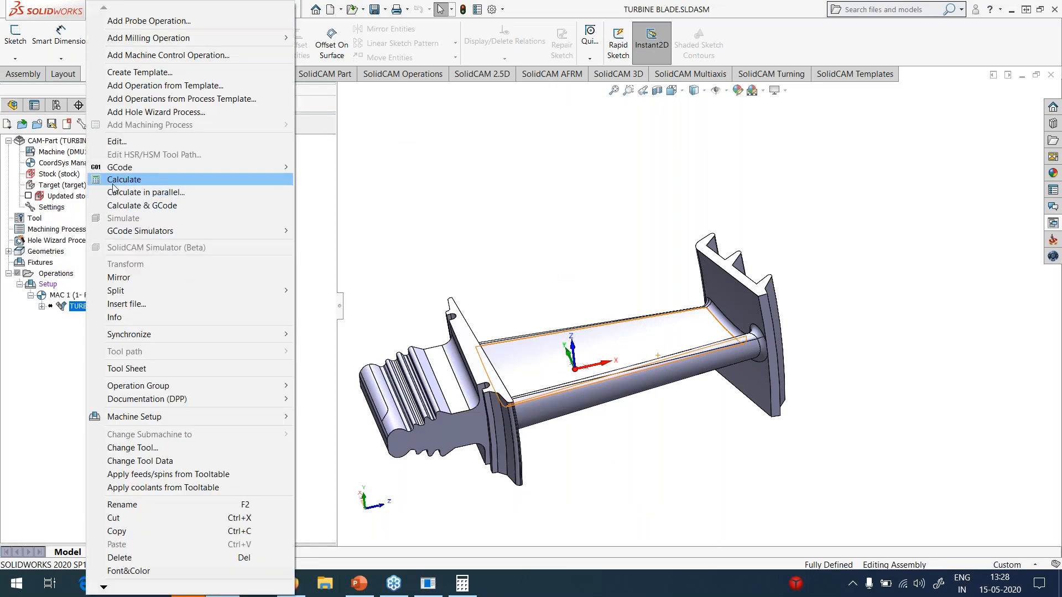
left_click(113, 182)
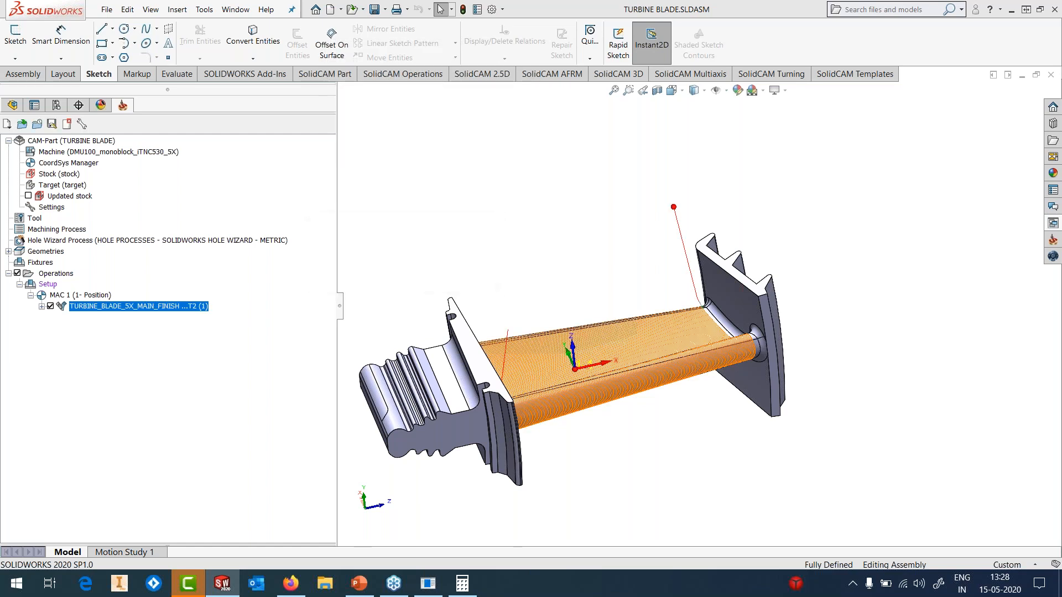
- Inspect the tool path on the airfoil and open the machine simulation of the TURBINE_BLADE_5X_MAIN_FINISH operation
middle_click_drag(744, 344, 703, 178)
scroll(701, 334, "down", 6)
key("f")
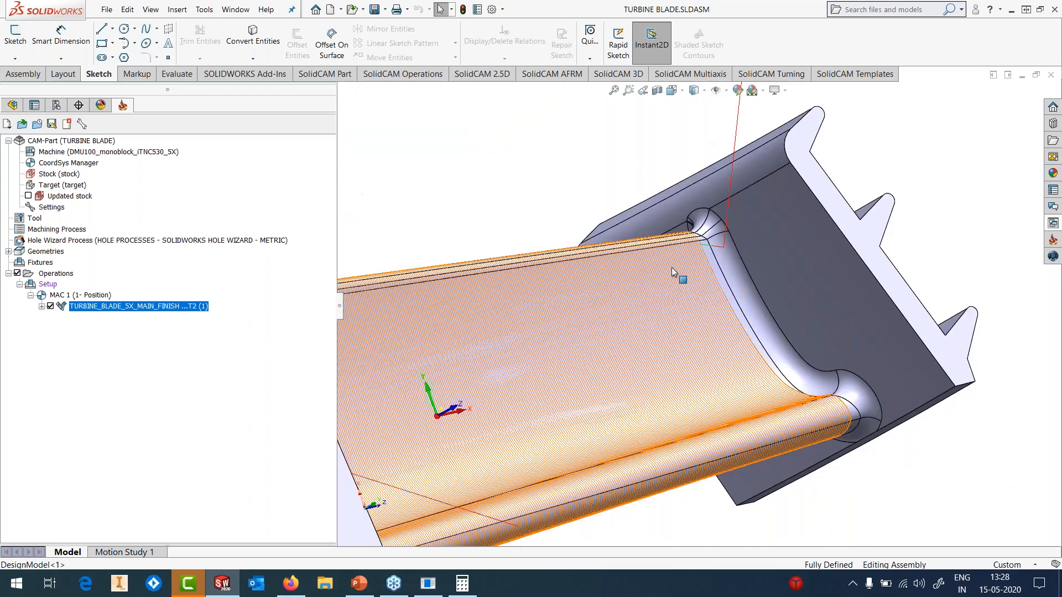
right_click(94, 309)
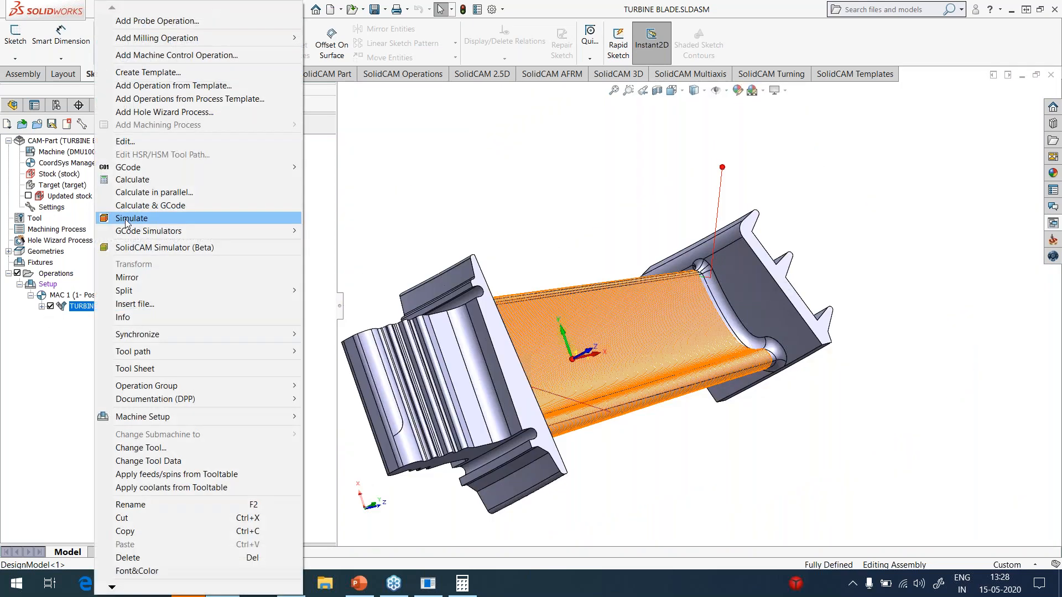
left_click(131, 219)
left_click(133, 76)
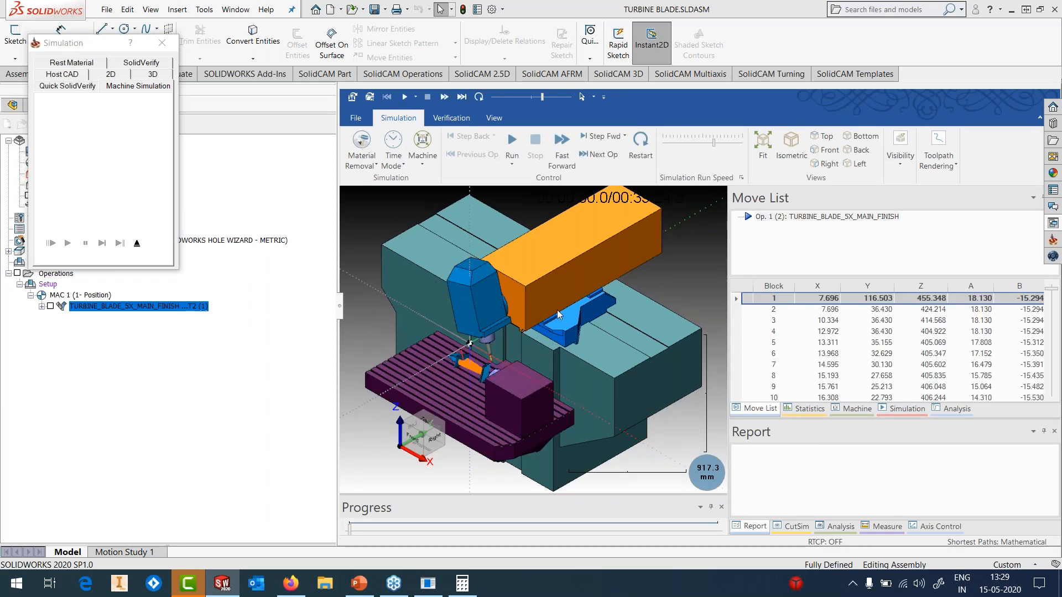
- Play the machine simulation with the blade and tool in close view, pause it and exit the simulation
left_click_drag(726, 360, 924, 359)
scroll(592, 374, "up", 5)
middle_click_drag(593, 369, 688, 378)
scroll(524, 392, "up", 2)
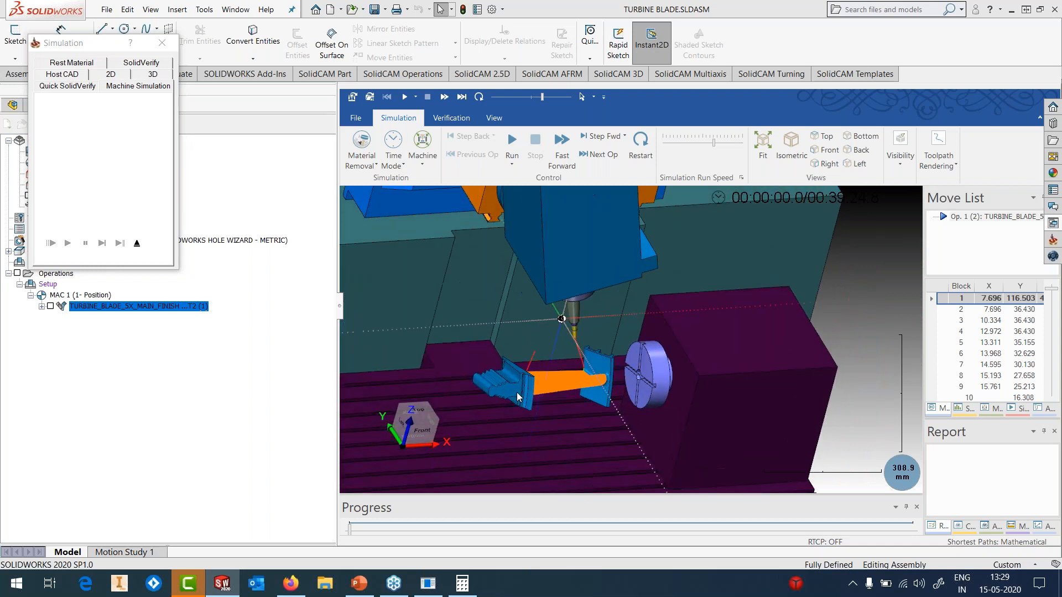
scroll(524, 391, "down", 3)
scroll(524, 395, "up", 3)
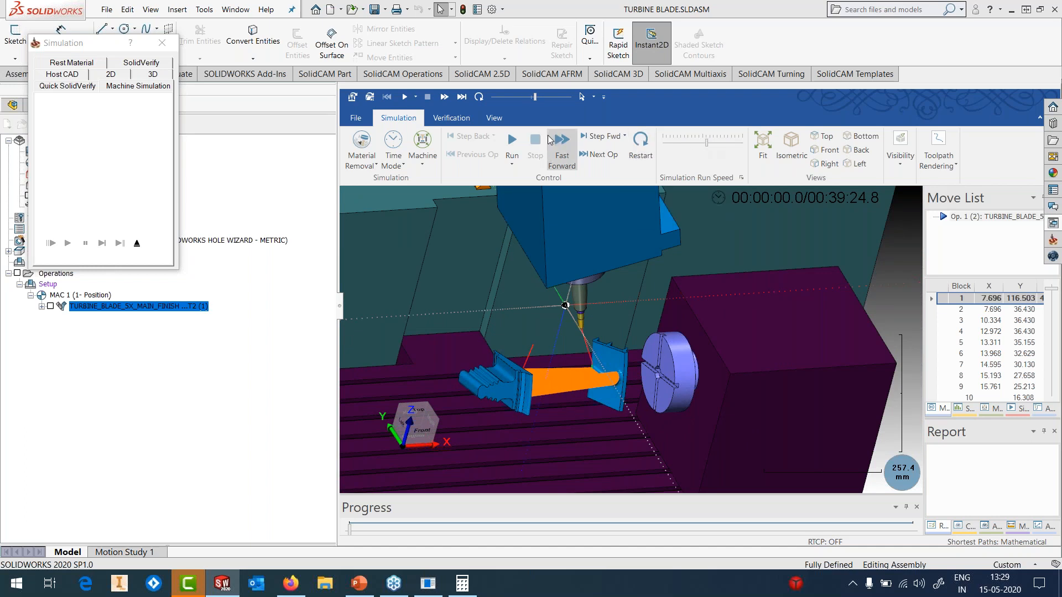
left_click(512, 142)
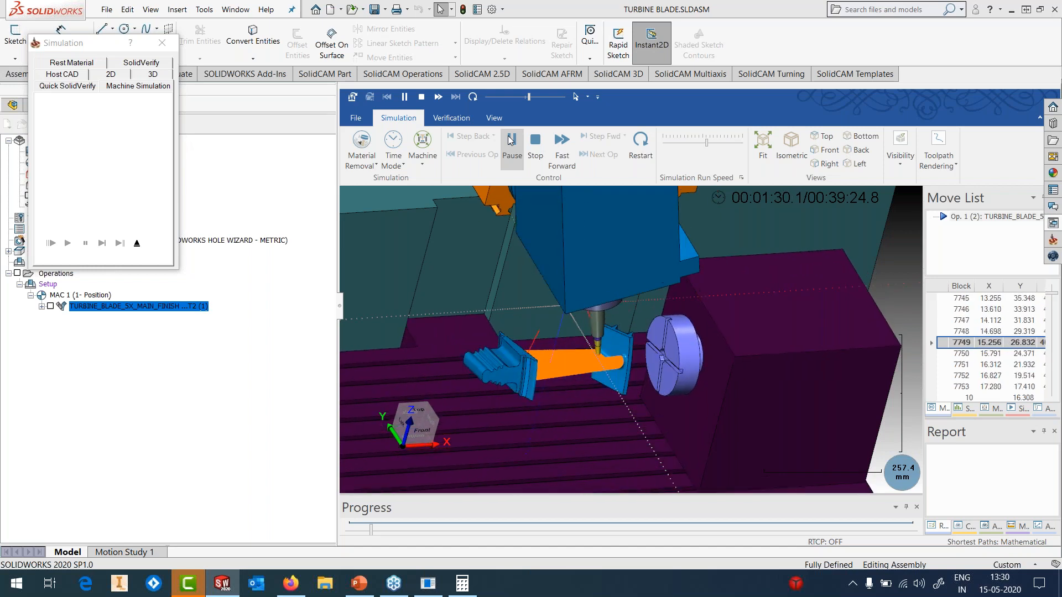
left_click(510, 139)
left_click(136, 243)
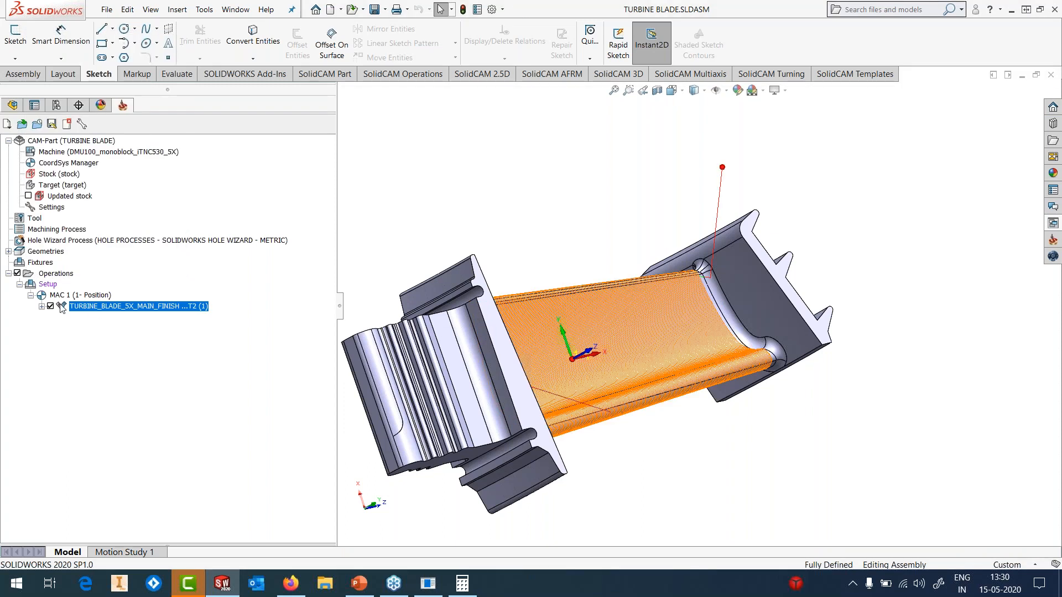
- Hide the finishing tool path and add an operation from the TURBINE_BLADE_5X_MAIN_FINISH_BULL template, using the template name as the operation name
left_click(51, 305)
middle_click_drag(601, 260, 559, 274)
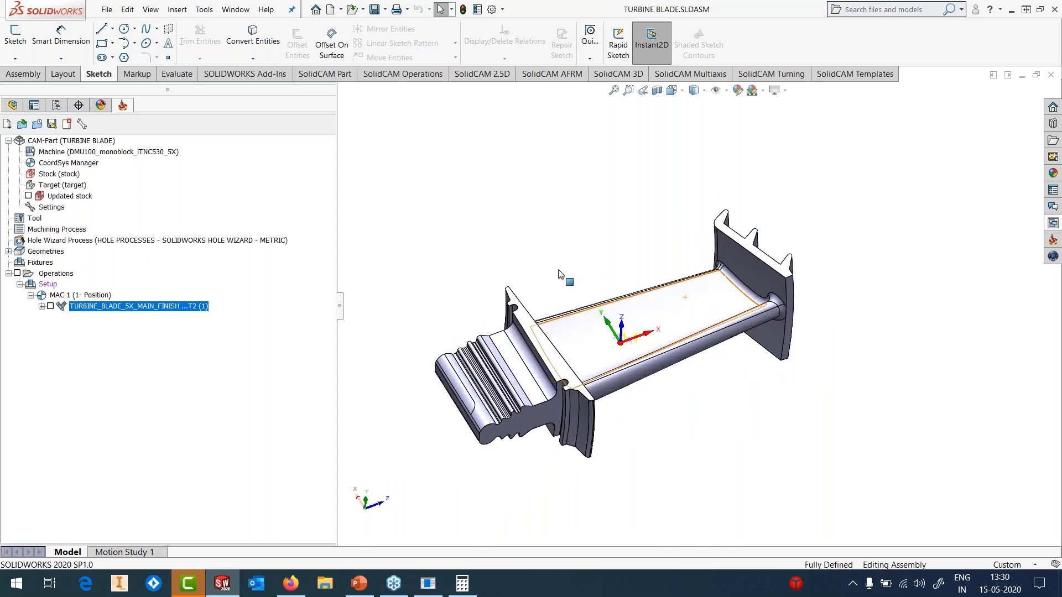
right_click(86, 313)
left_click(161, 86)
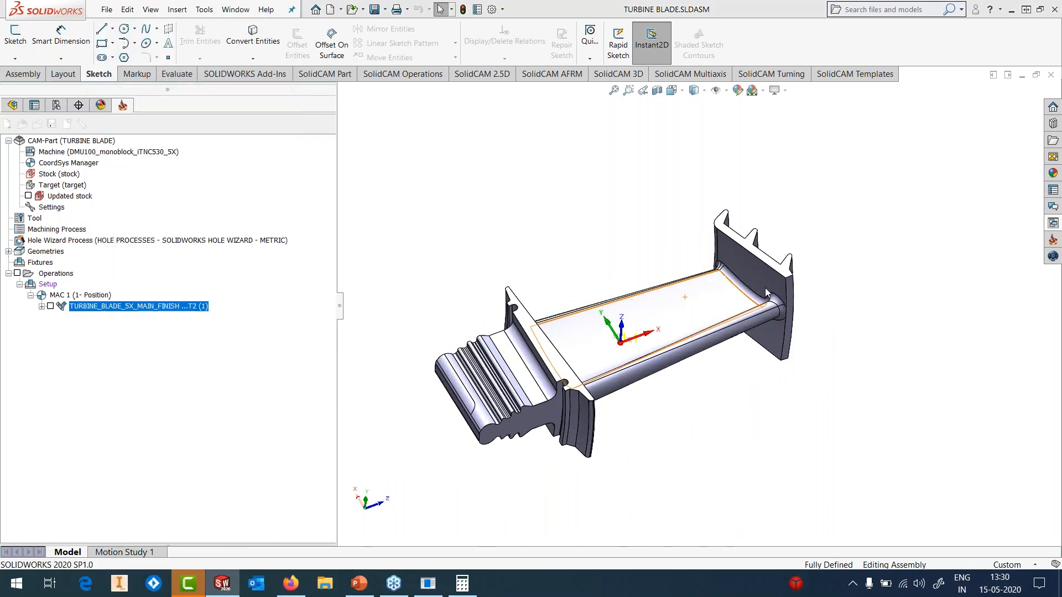
left_click_drag(749, 173, 749, 354)
left_click(576, 373)
left_click(738, 422)
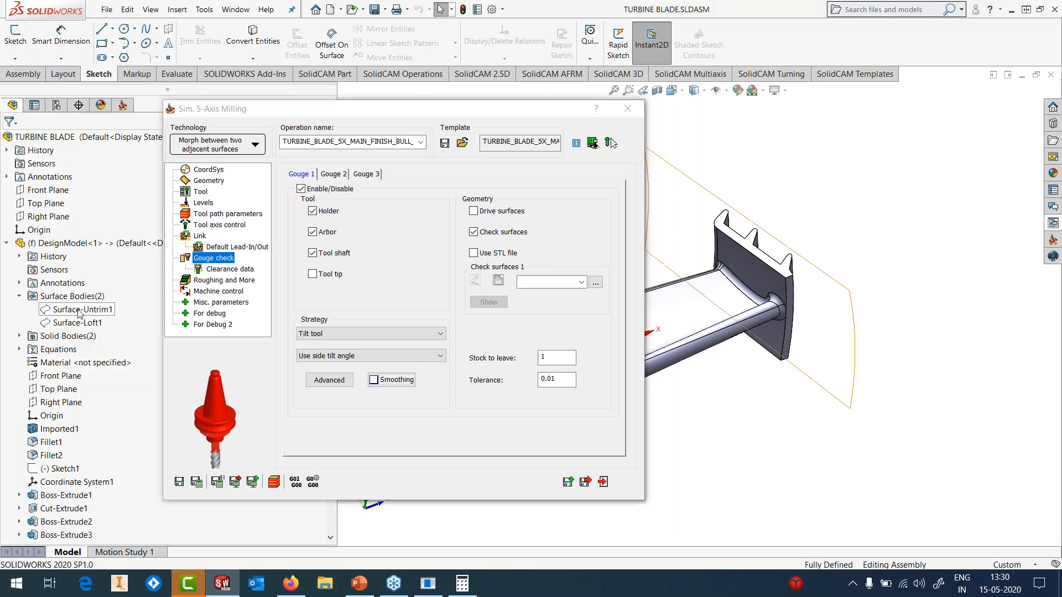
- Show the Surface-Untrim1 body and define the new operation's drive surface from the seven faces around the airfoil
left_click(79, 311)
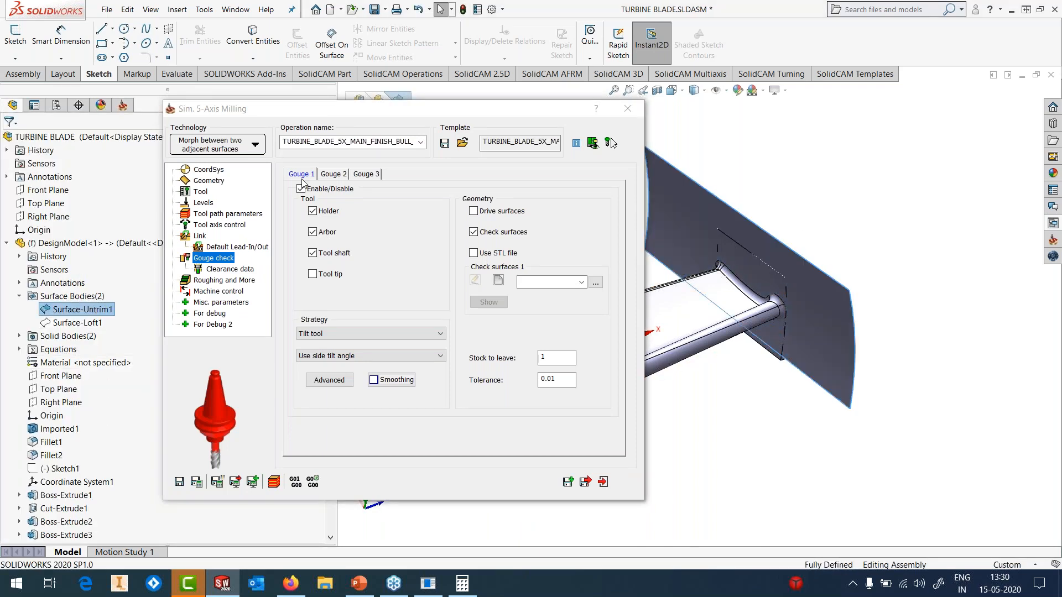
left_click(208, 180)
left_click(324, 207)
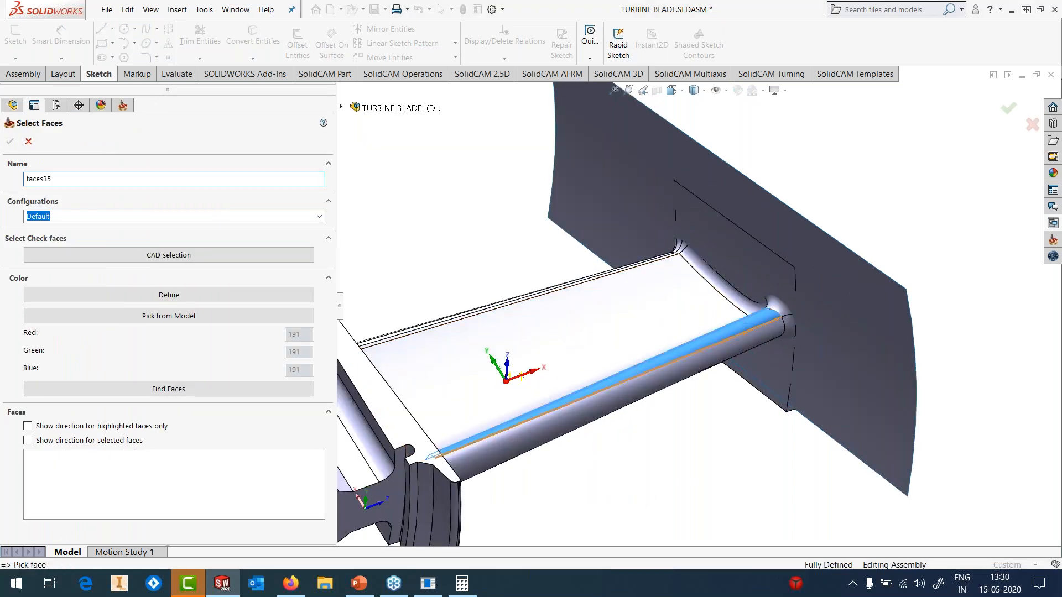
left_click(737, 327)
left_click(742, 343)
left_click(657, 275)
scroll(656, 274, "down", 3)
middle_click_drag(656, 275, 719, 249)
scroll(660, 256, "down", 5)
left_click(551, 242)
left_click(605, 232)
left_click(625, 232)
middle_click_drag(625, 232, 568, 237)
left_click(676, 311)
scroll(676, 311, "up", 6)
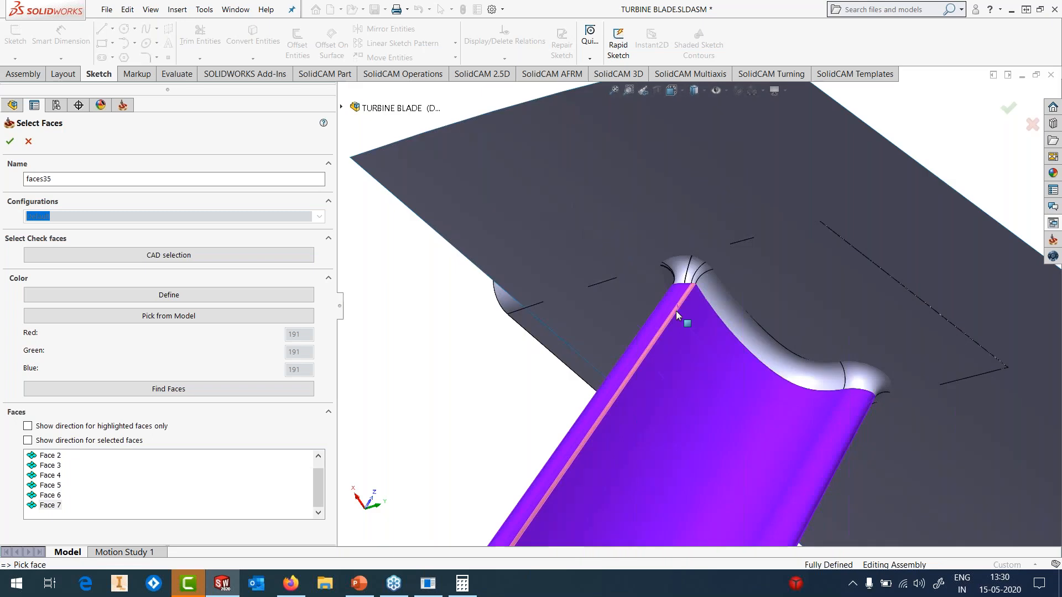
scroll(676, 311, "up", 6)
middle_click_drag(680, 313, 628, 218)
left_click(14, 145)
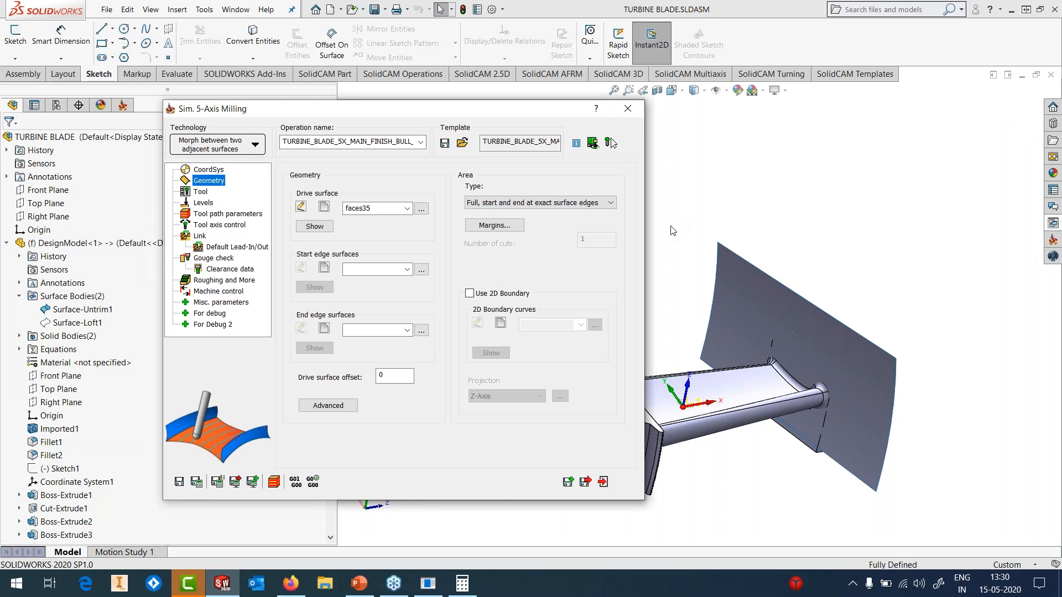
- Set the Surface-Untrim1 face as the start edge surface and the root platform face as the end edge surface
left_click(324, 269)
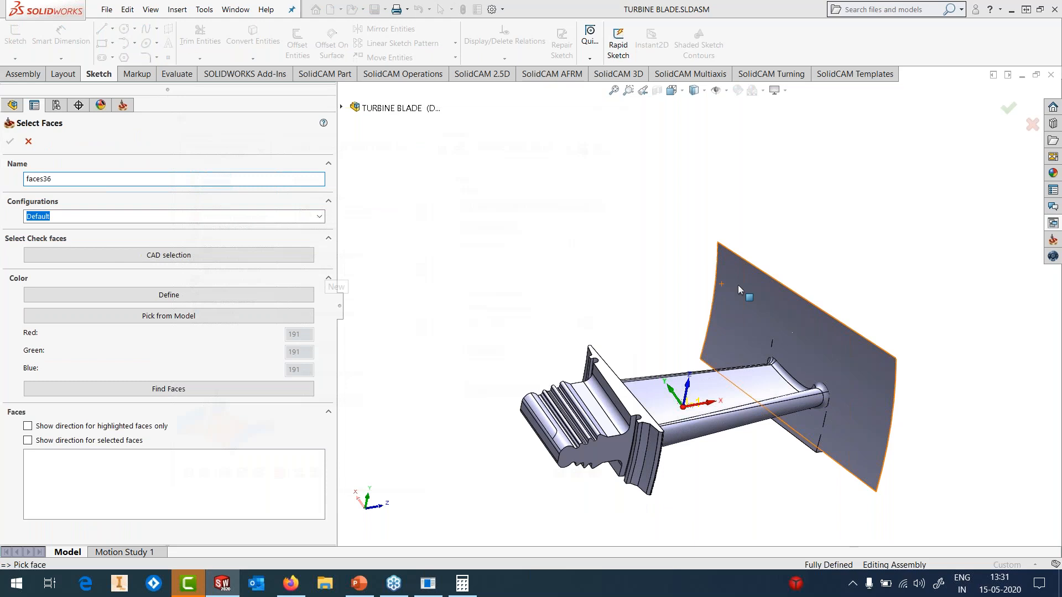
left_click(738, 285)
left_click(10, 140)
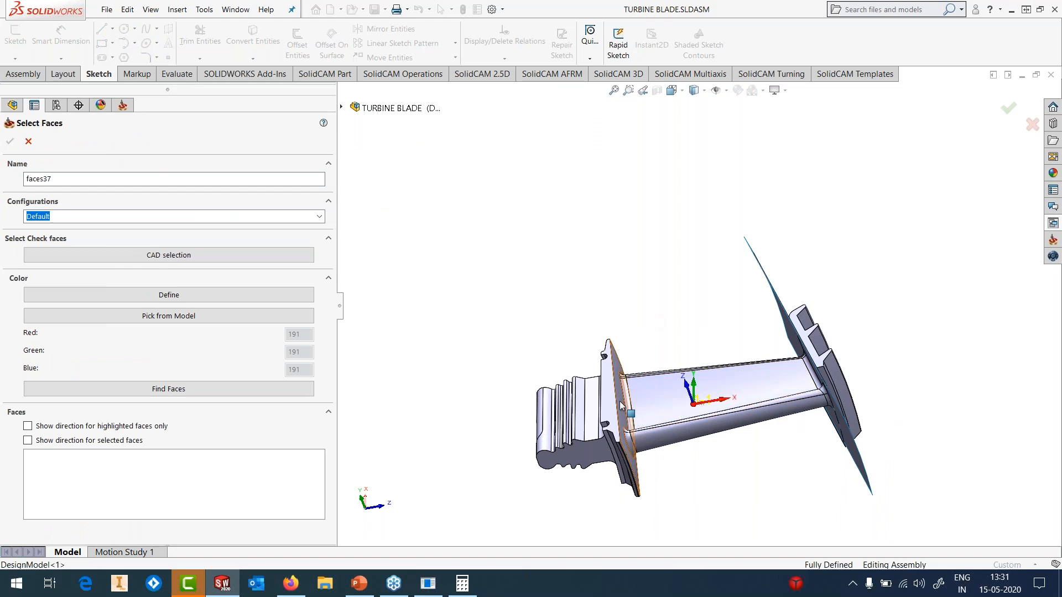
left_click(621, 406)
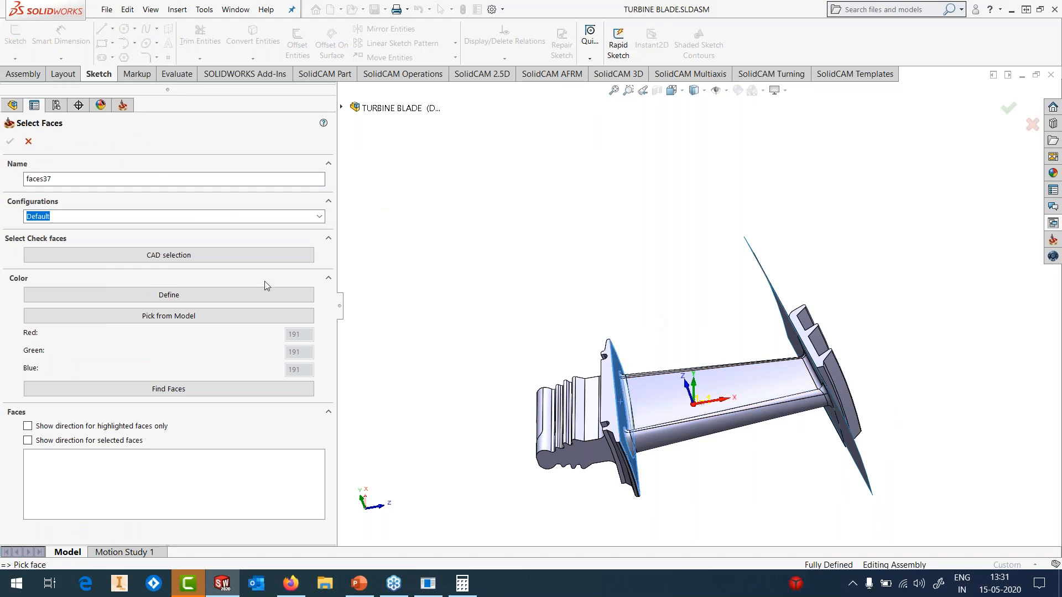
left_click(10, 140)
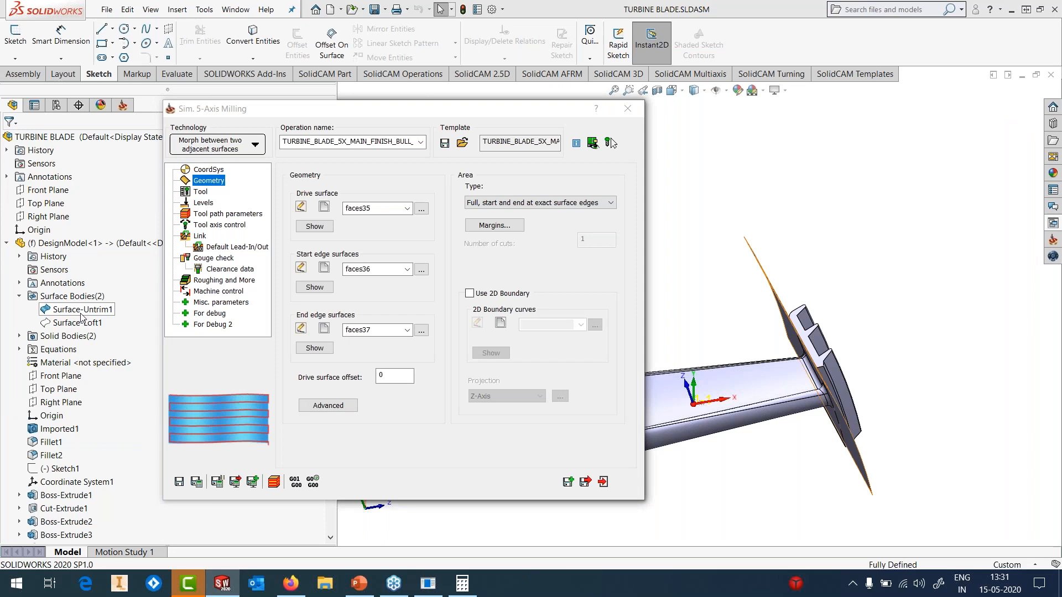
- Start a new check surfaces geometry for the first gouge check and select six faces on the blade's shroud
left_click(215, 258)
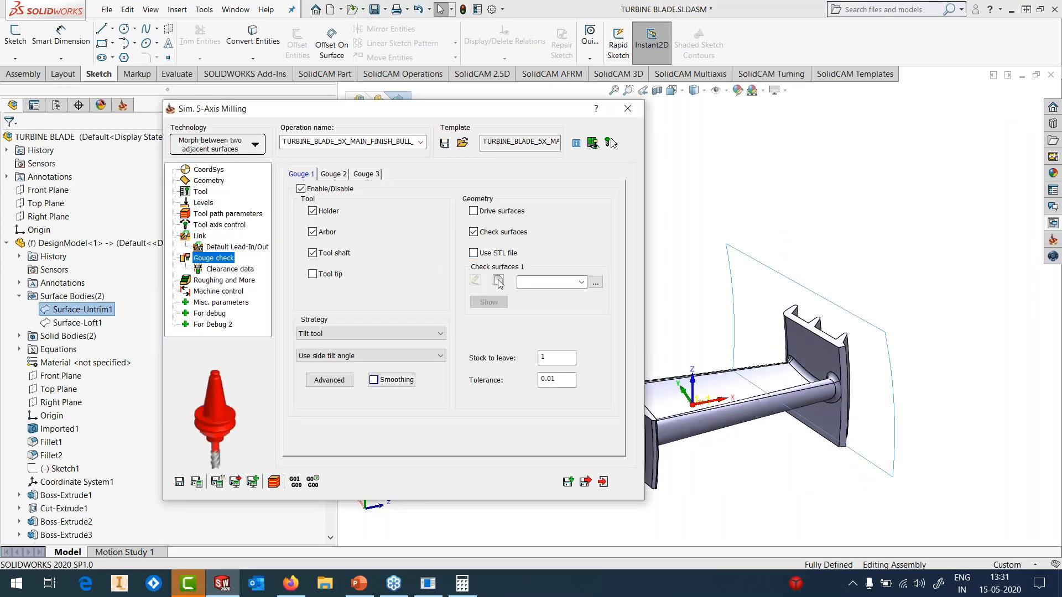
left_click(498, 281)
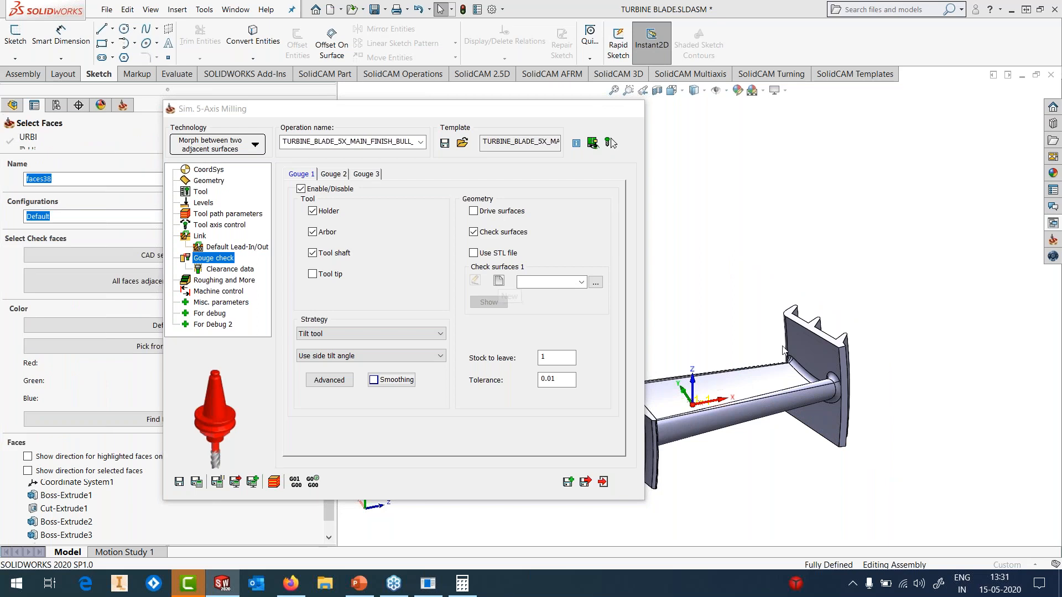
left_click(805, 356)
left_click(829, 421)
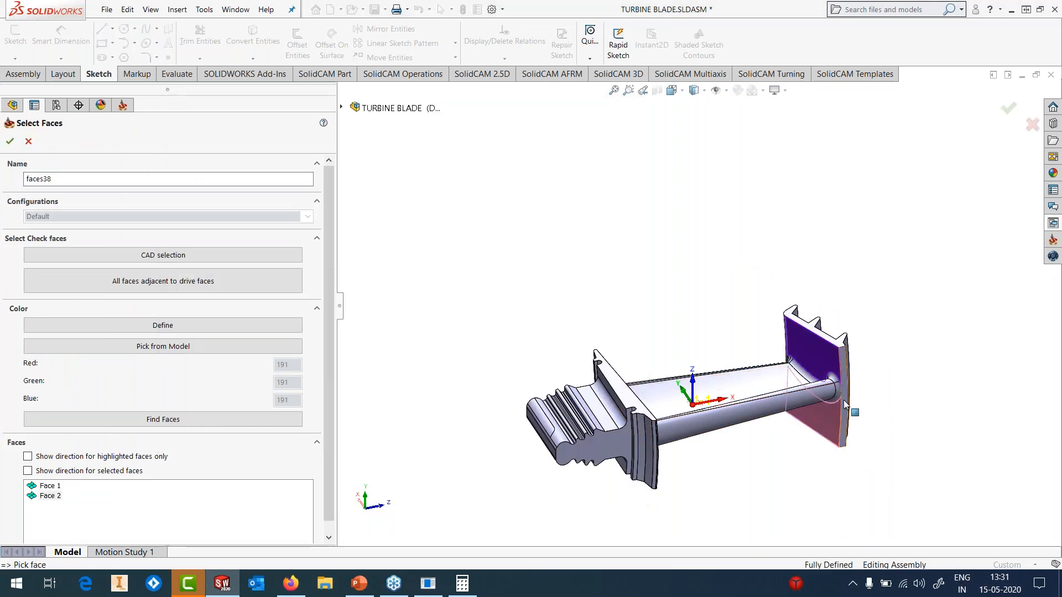
left_click(844, 400)
scroll(764, 402, "down", 5)
middle_click_drag(764, 403, 652, 232)
left_click(626, 183)
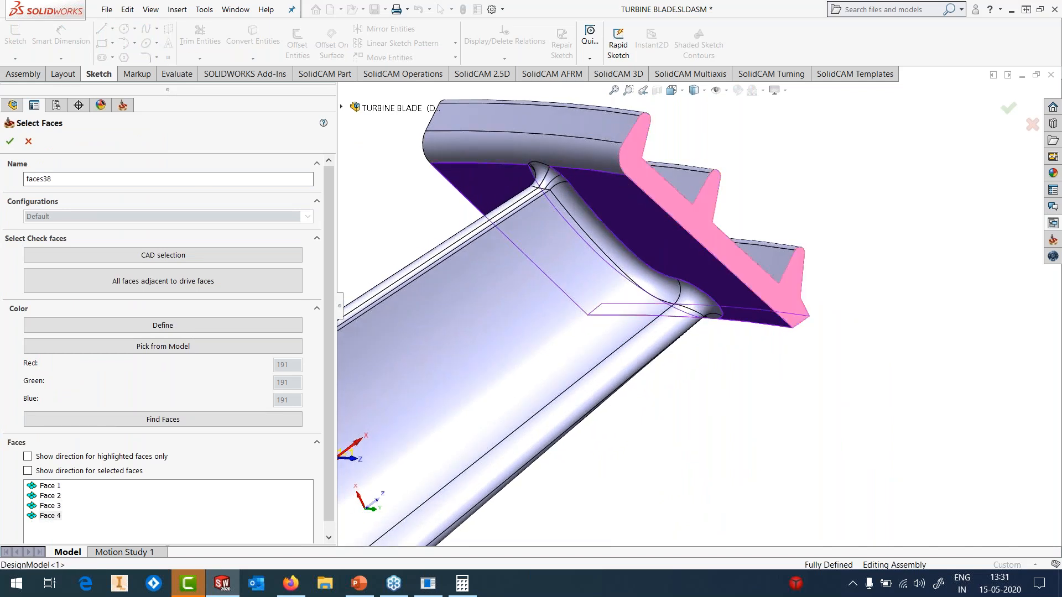
left_click(571, 151)
left_click(570, 128)
- Add the shroud's remaining side face and the root platform face to the check surfaces and accept the selection
middle_click_drag(567, 141, 752, 158)
scroll(752, 157, "up", 2)
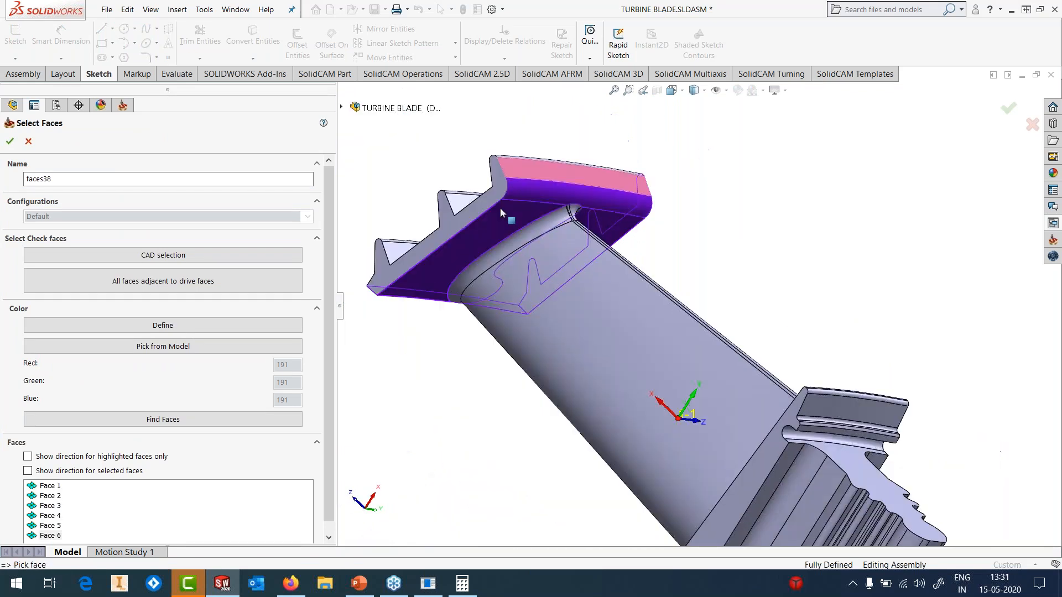
left_click(534, 247)
middle_click_drag(533, 247, 499, 271)
scroll(621, 295, "up", 3)
scroll(496, 274, "down", 1)
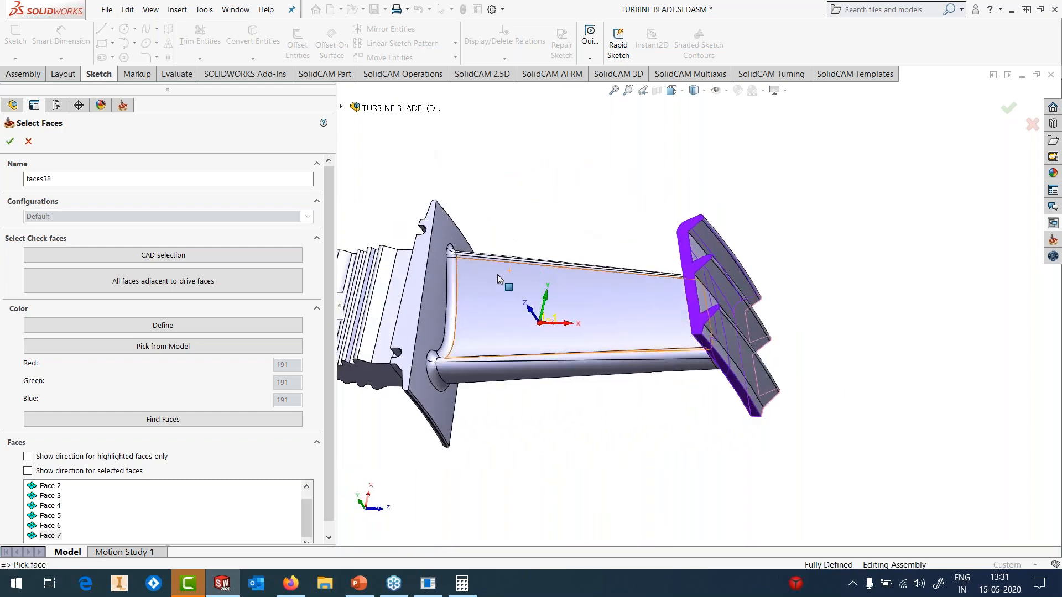
left_click(436, 307)
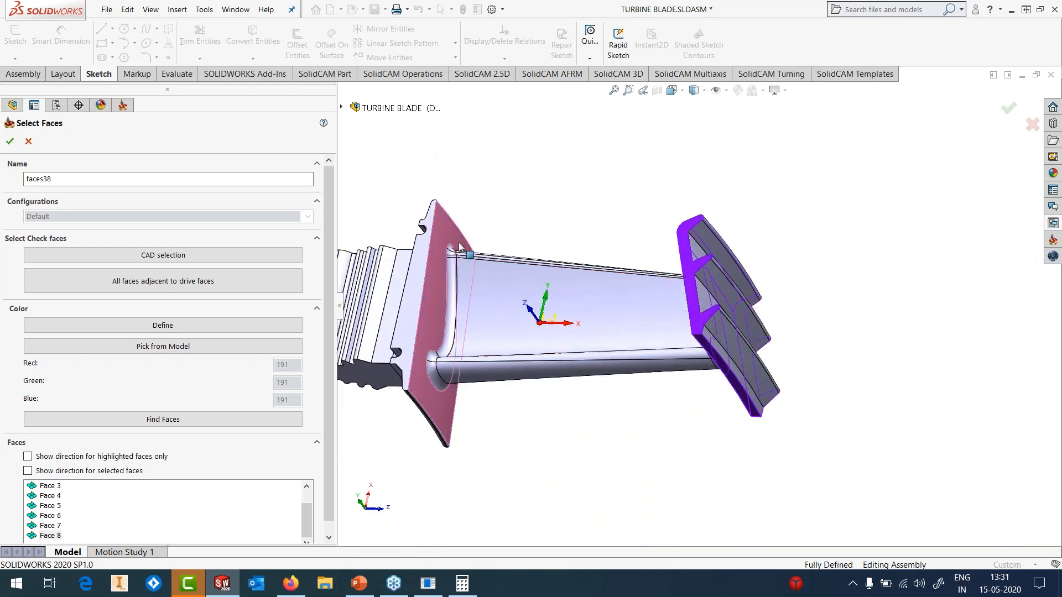
scroll(459, 247, "up", 1)
left_click(9, 142)
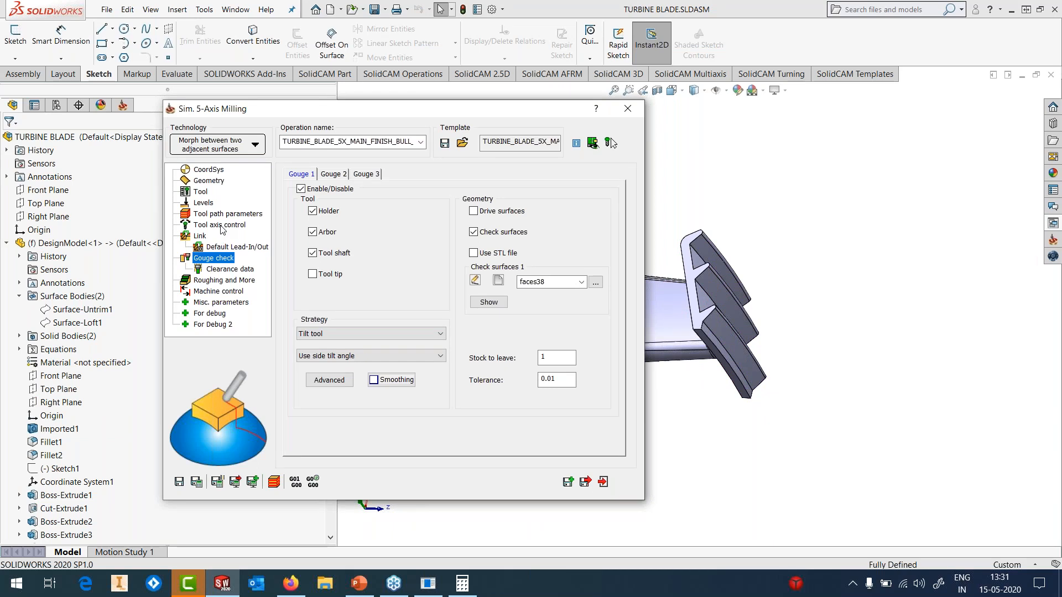
- Review the tool axis control's lag angle to the cutting direction and save the operation
left_click(221, 226)
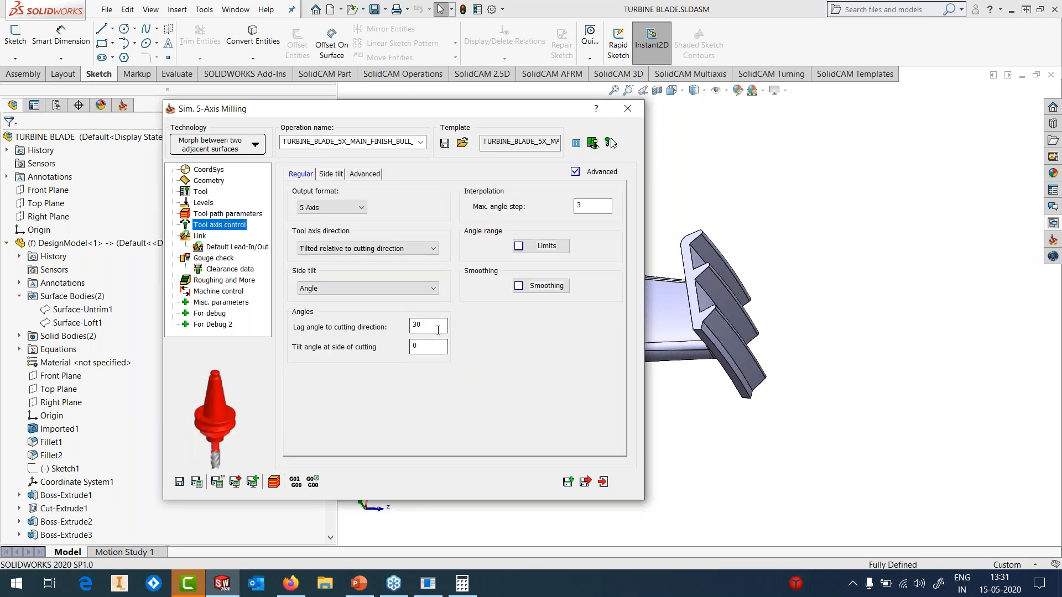
left_click(417, 326)
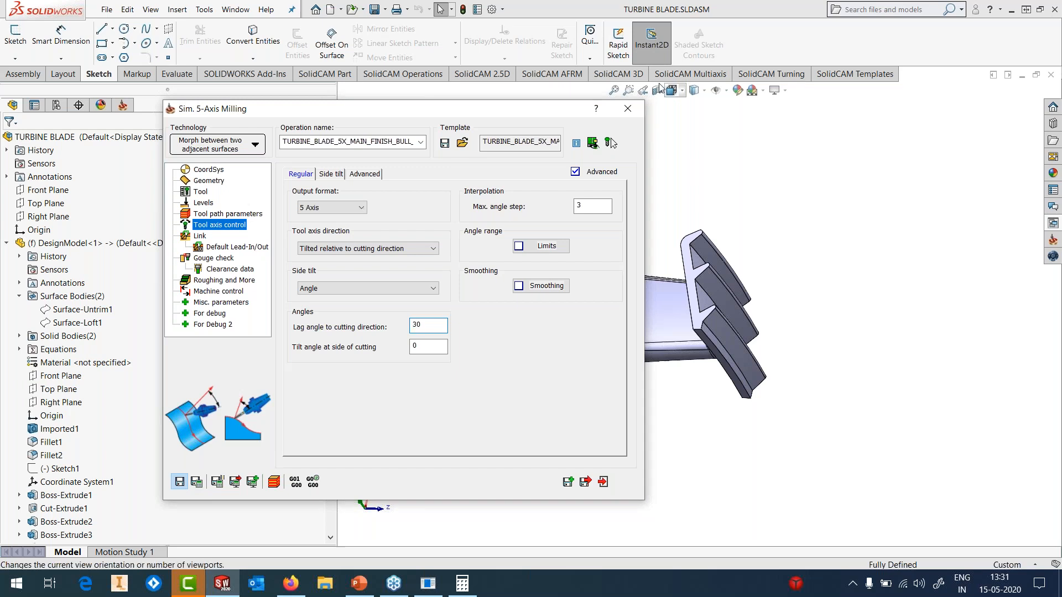
scroll(643, 289, "up", 4)
middle_click_drag(643, 289, 683, 229)
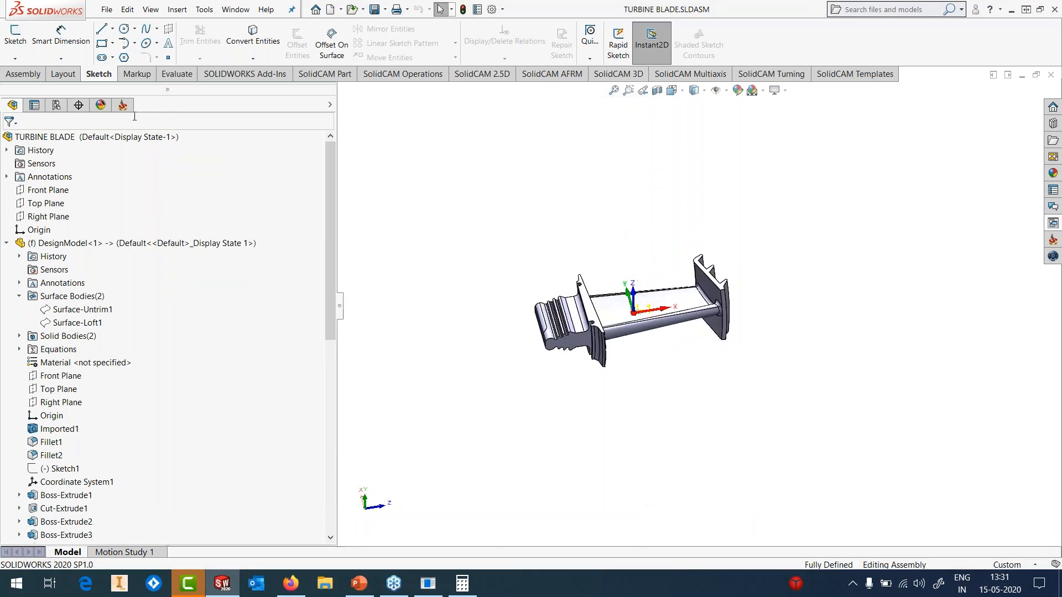
- Calculate the bull nose finishing operation, inspect its tool path around the airfoil and check the operation's tool data
left_click(123, 105)
right_click(131, 319)
left_click(160, 180)
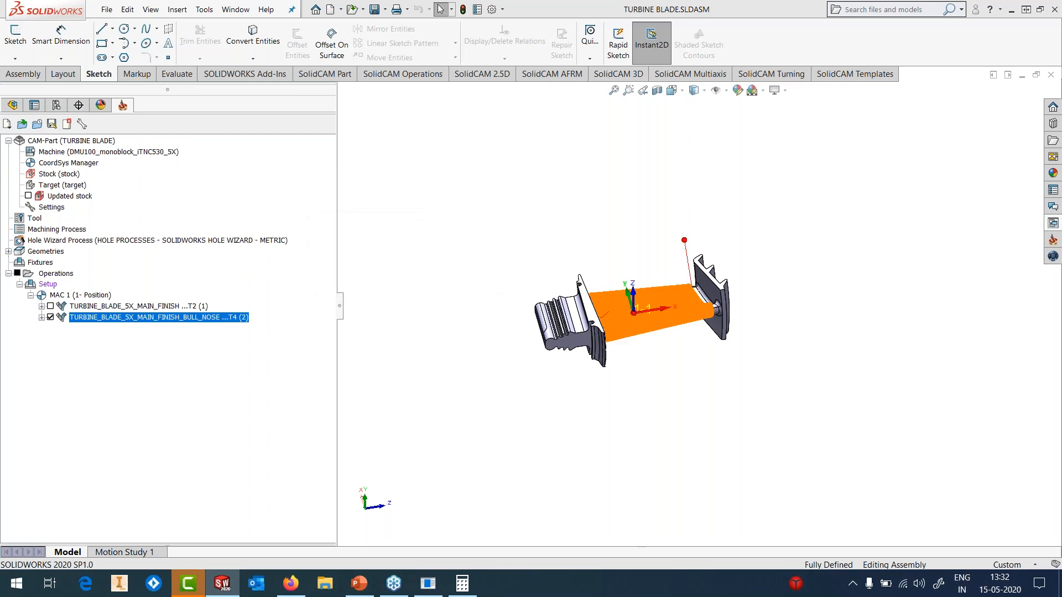
scroll(665, 289, "down", 5)
middle_click_drag(666, 288, 676, 246)
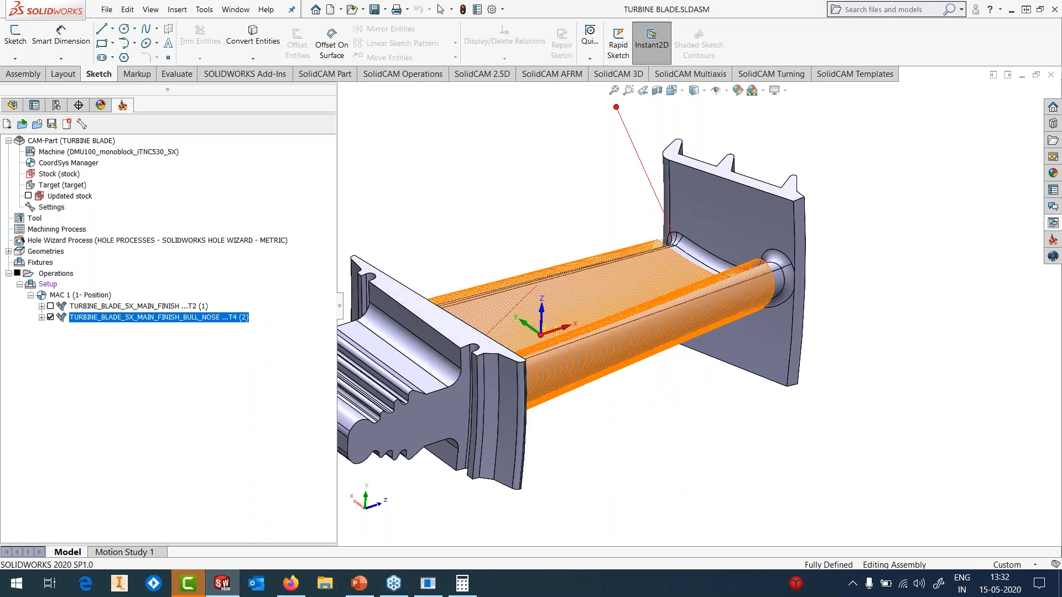
left_click(113, 142)
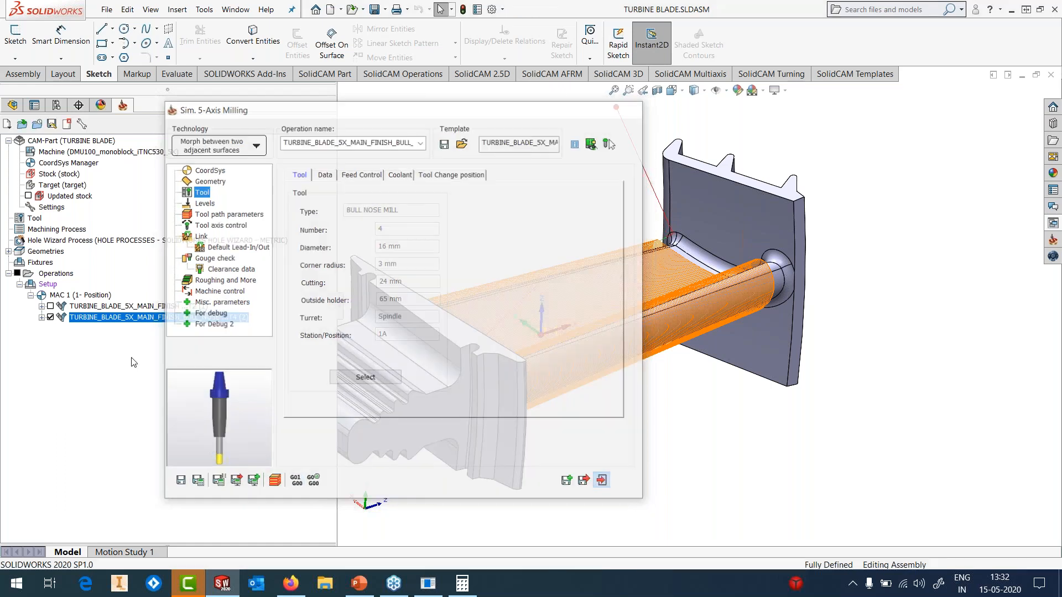
- Start the machine simulation of the bull nose finishing operation, play it with the blade in close view and pause it
right_click(106, 316)
left_click(126, 219)
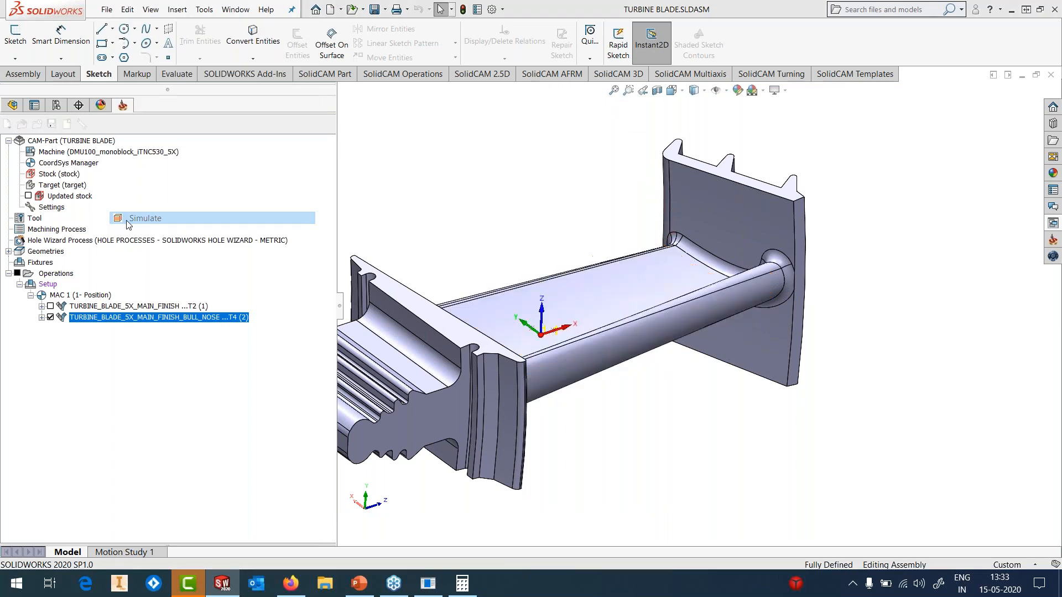
left_click(160, 75)
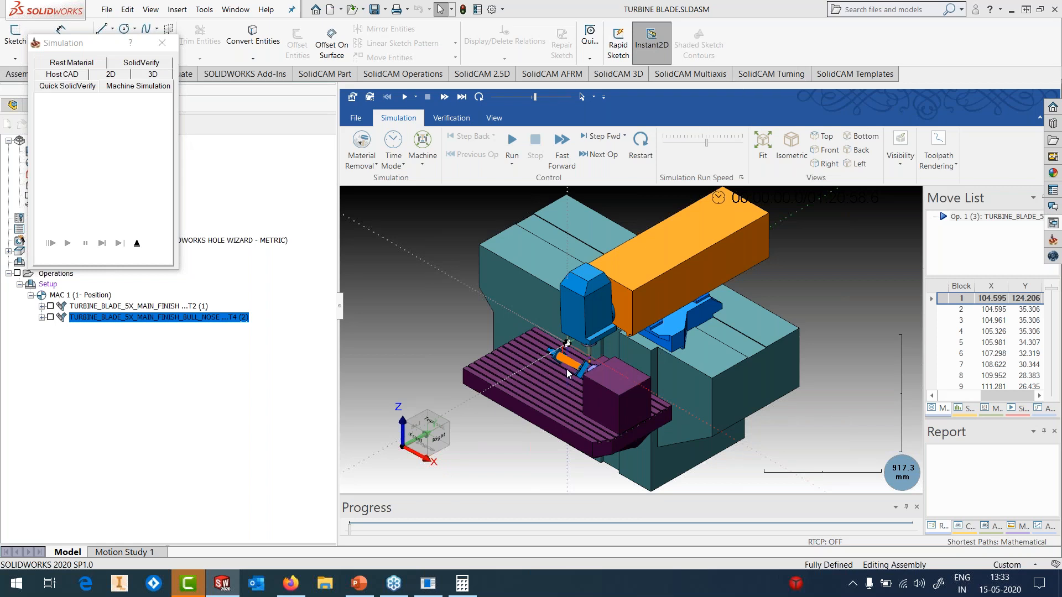
scroll(567, 369, "up", 2)
middle_click_drag(572, 360, 735, 356)
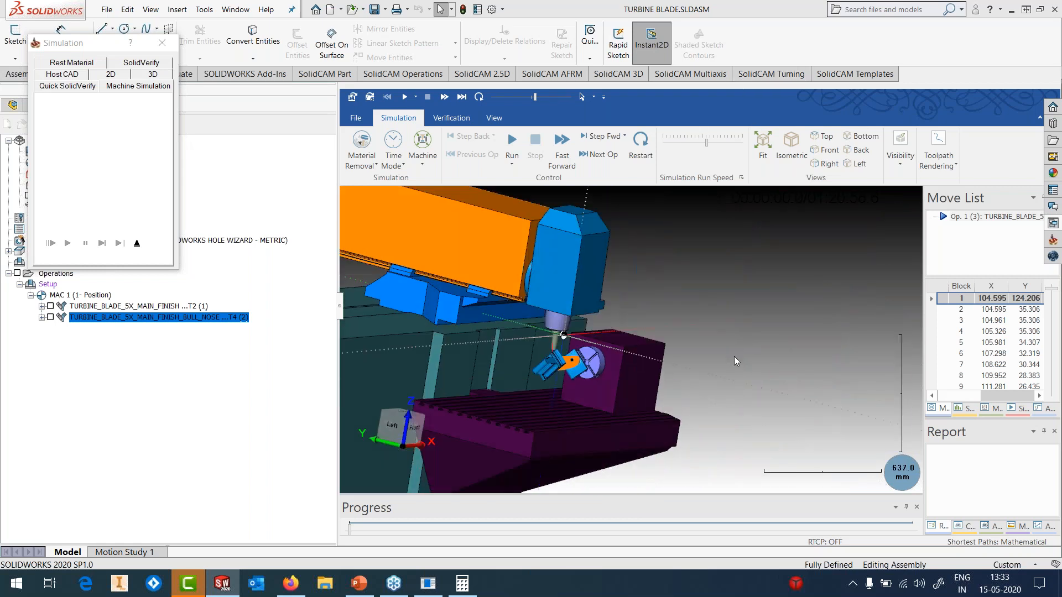
scroll(550, 376, "up", 4)
scroll(595, 332, "up", 3)
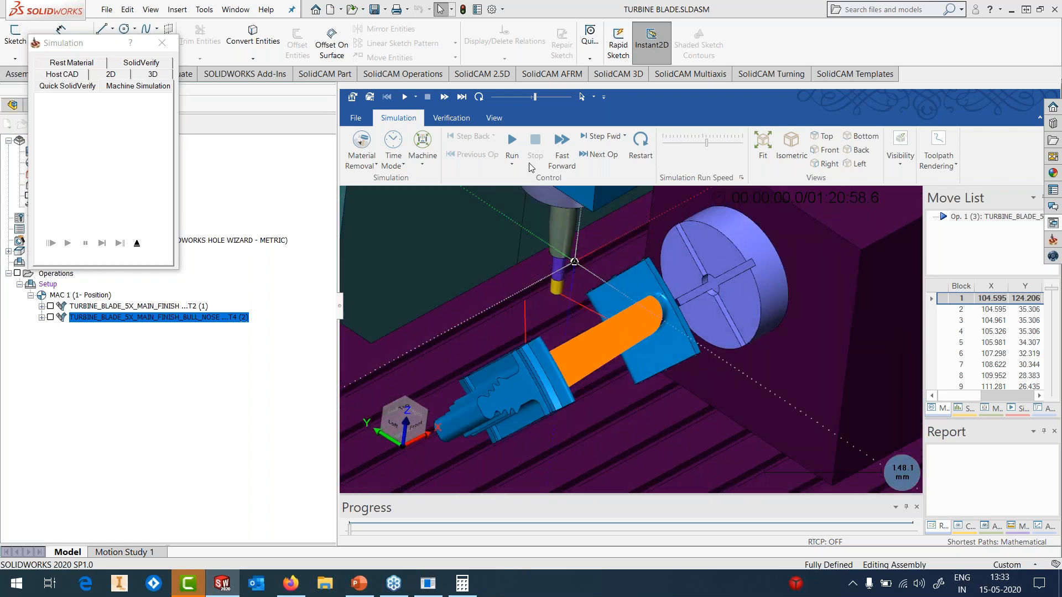
left_click(513, 145)
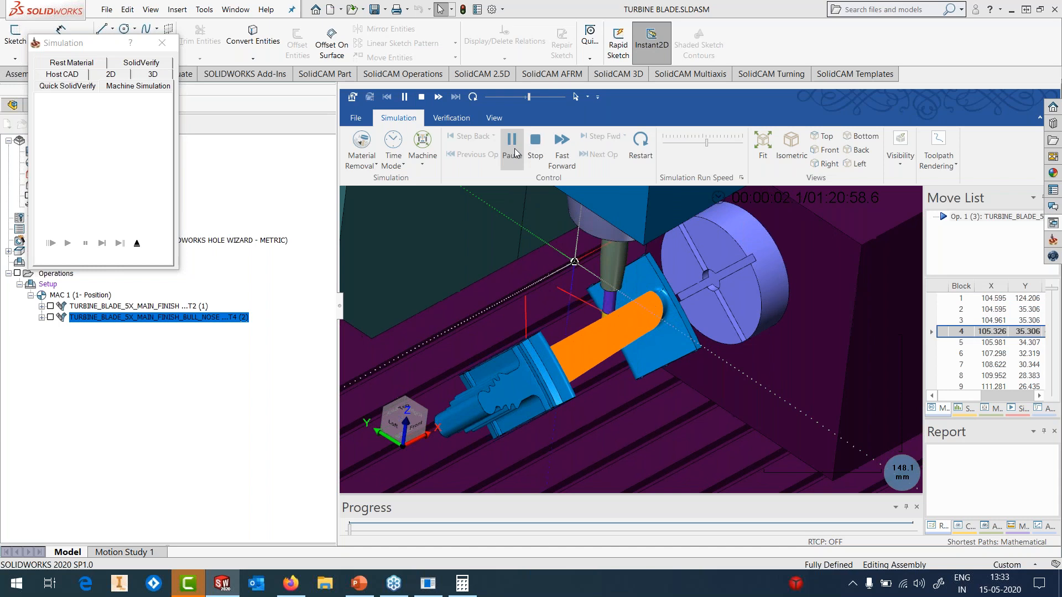
scroll(634, 354, "down", 1)
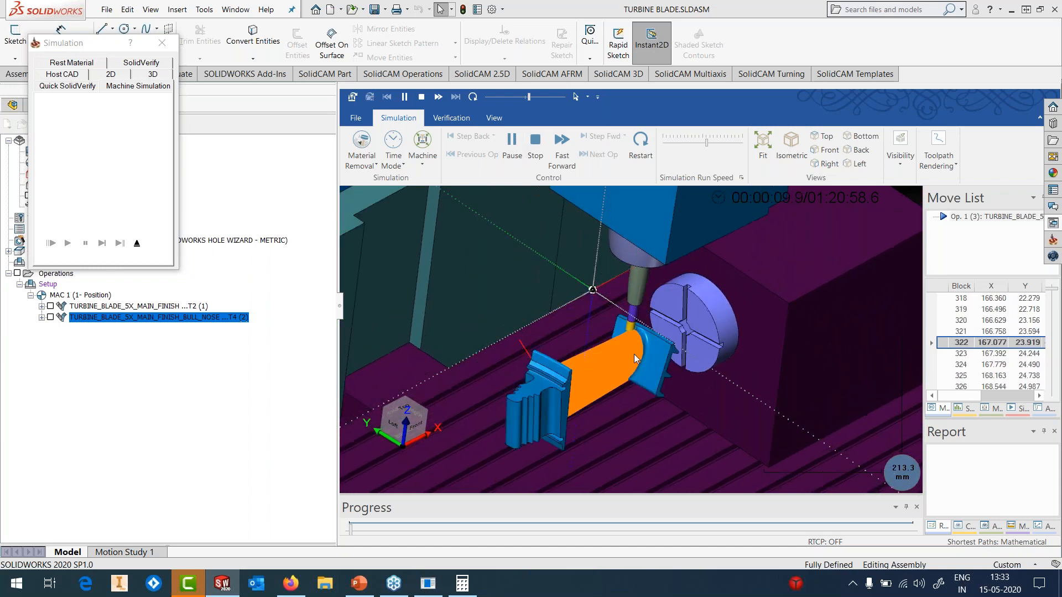
left_click(513, 149)
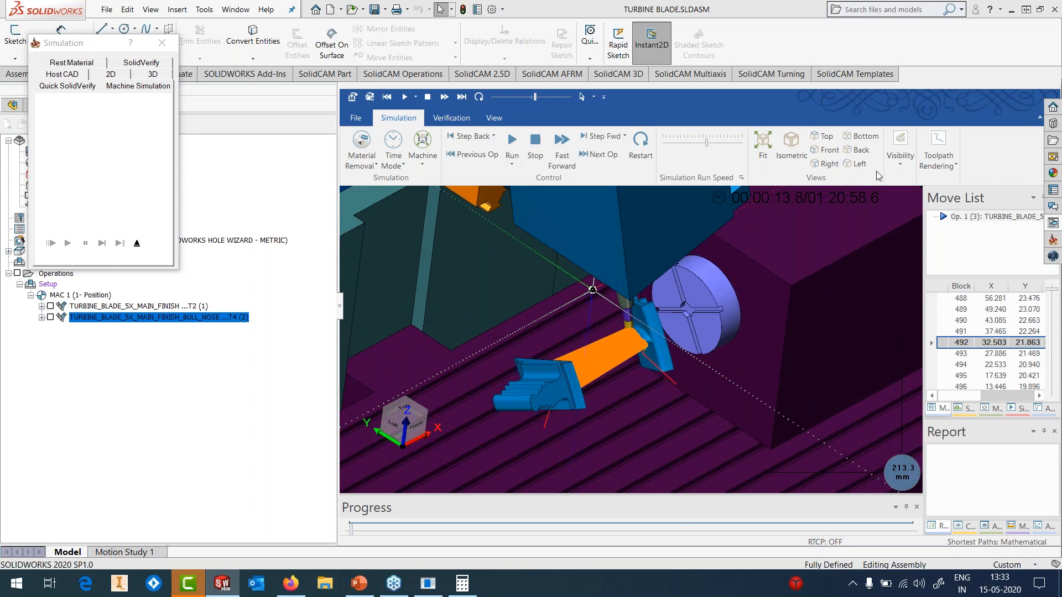
- Hide the tool path in the machine simulation and examine the bull nose tip's contact with the blade near the shroud fillet
left_click(899, 163)
scroll(619, 367, "up", 8)
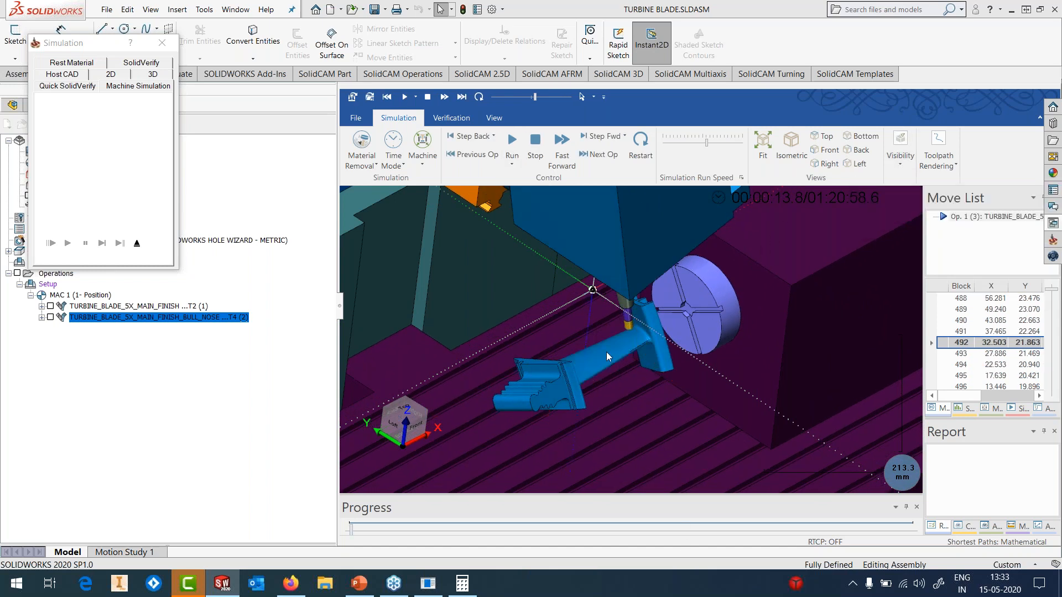
scroll(644, 318, "up", 3)
middle_click_drag(664, 342, 639, 332)
scroll(672, 344, "up", 2)
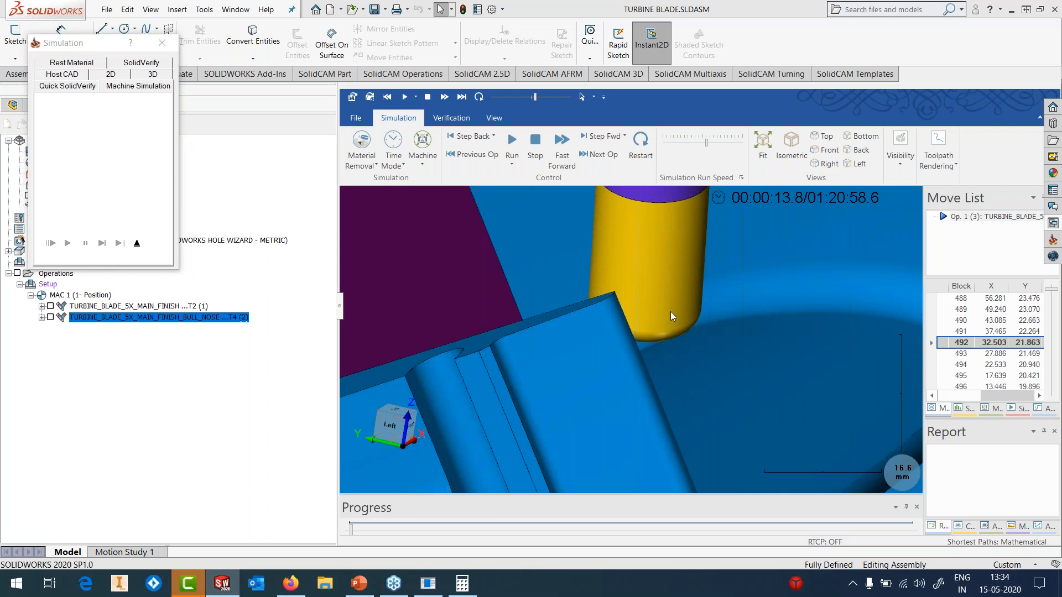
middle_click_drag(670, 310, 626, 337)
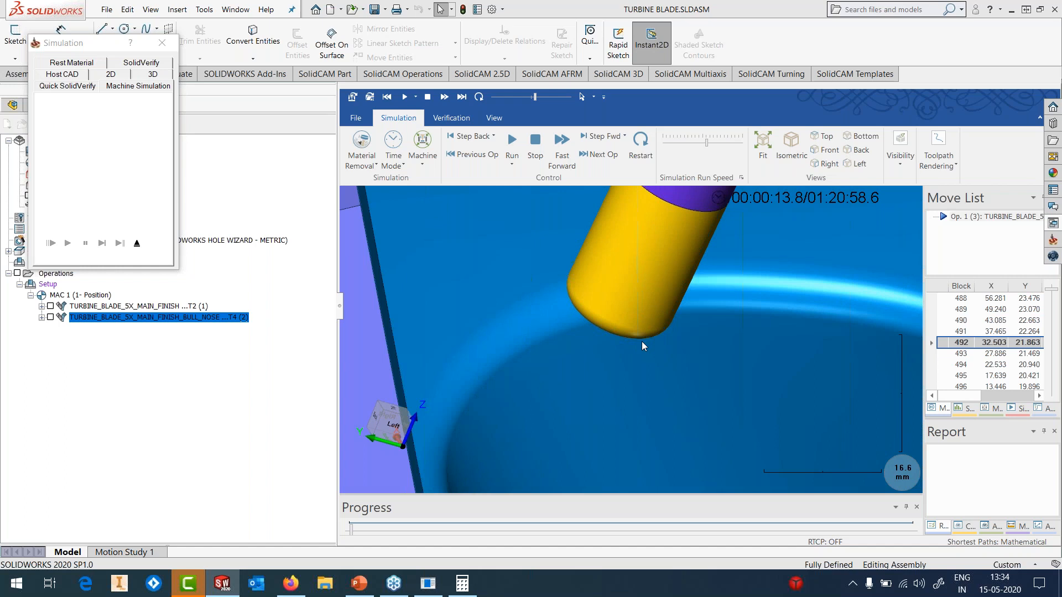
scroll(649, 354, "down", 3)
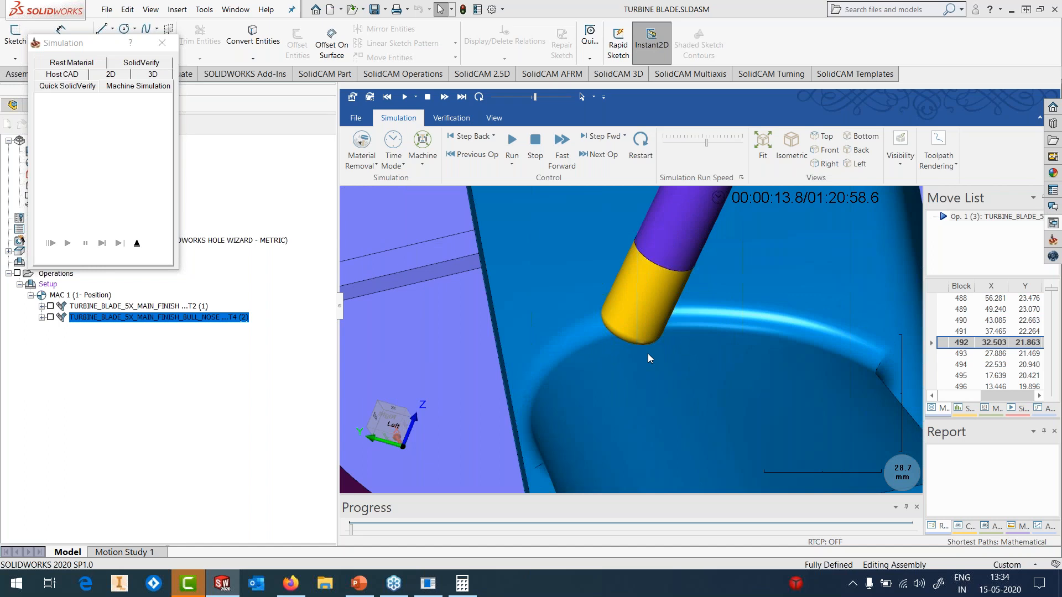
middle_click_drag(689, 363, 656, 348)
scroll(696, 341, "up", 3)
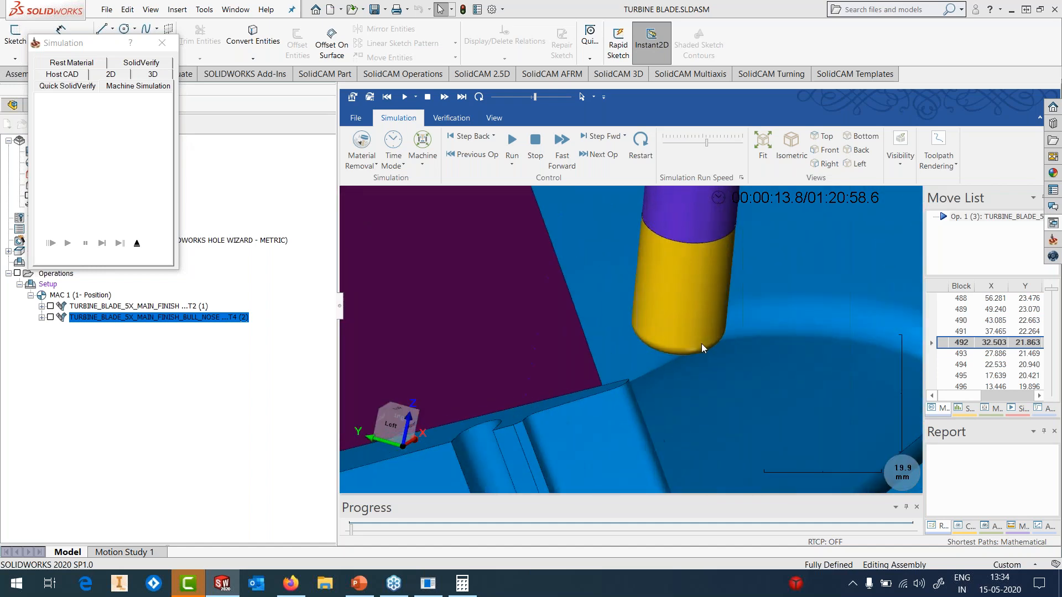
scroll(725, 355, "down", 3)
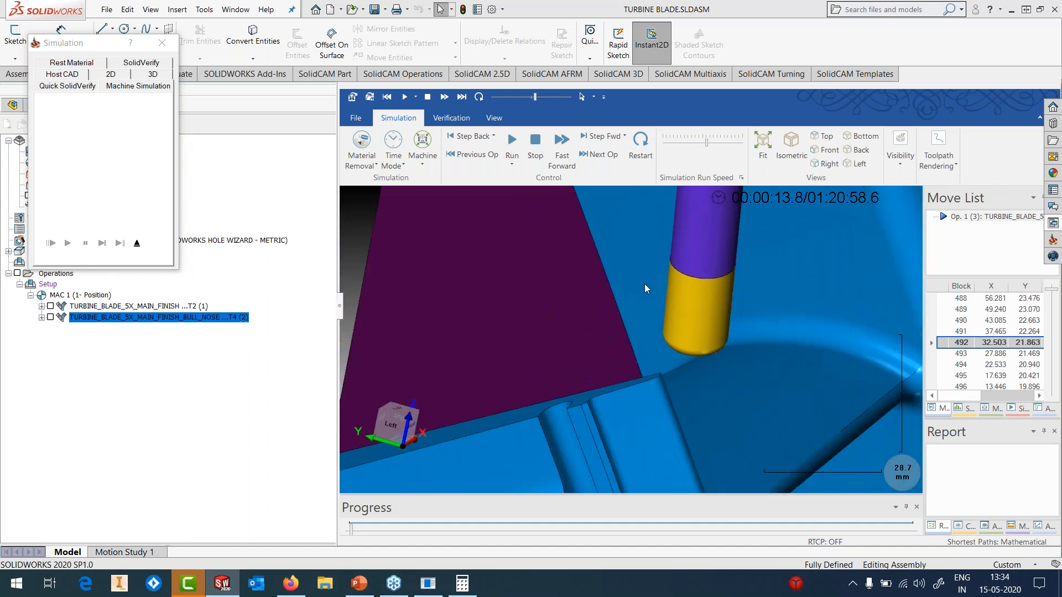
- Resume the machine simulation to watch the tool motion around the airfoil, and exit the simulation
left_click(512, 143)
scroll(801, 359, "down", 3)
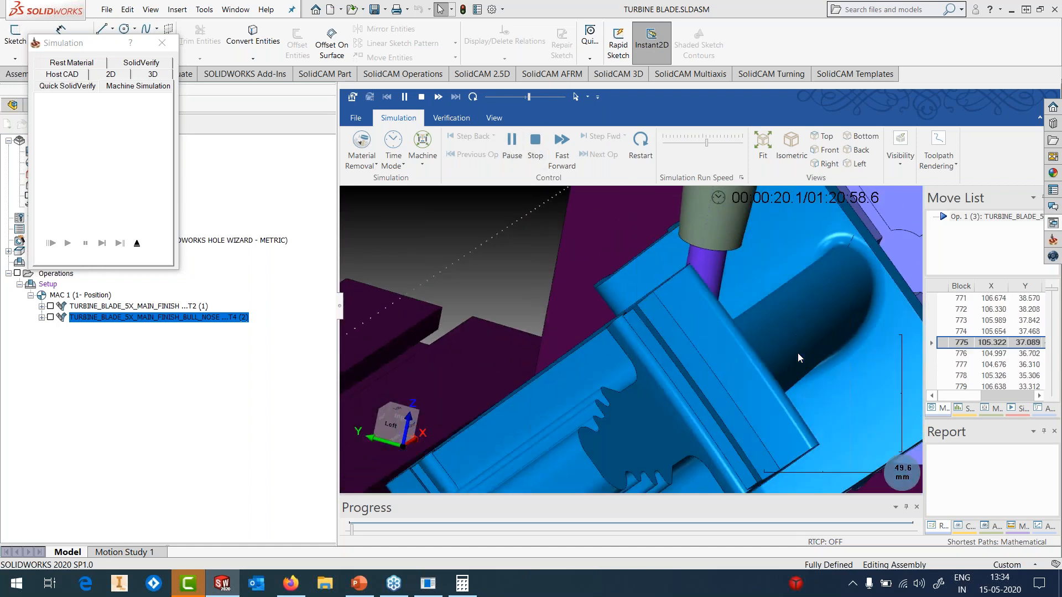
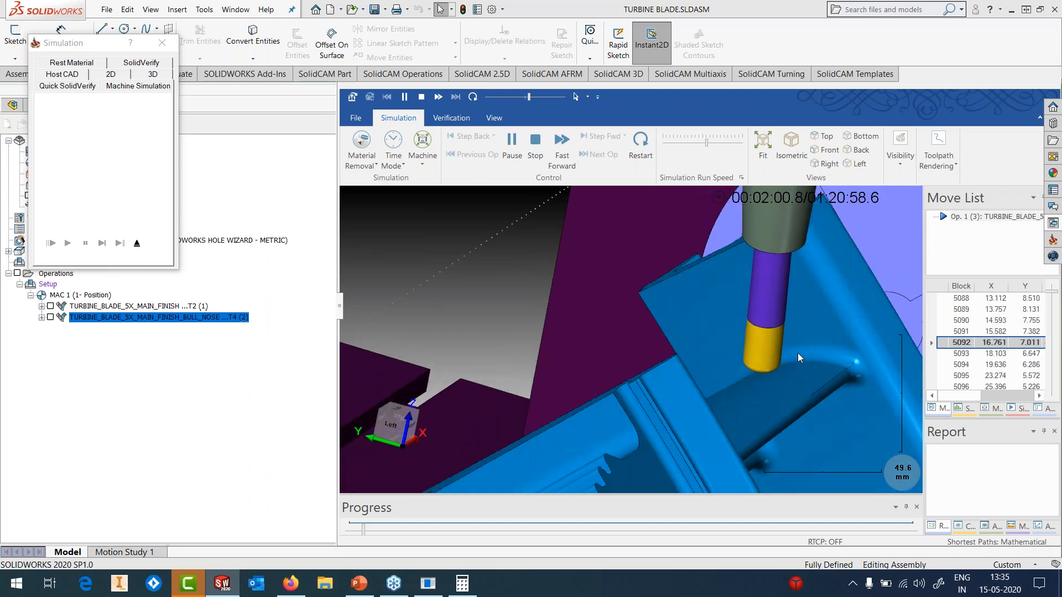
scroll(735, 371, "down", 7)
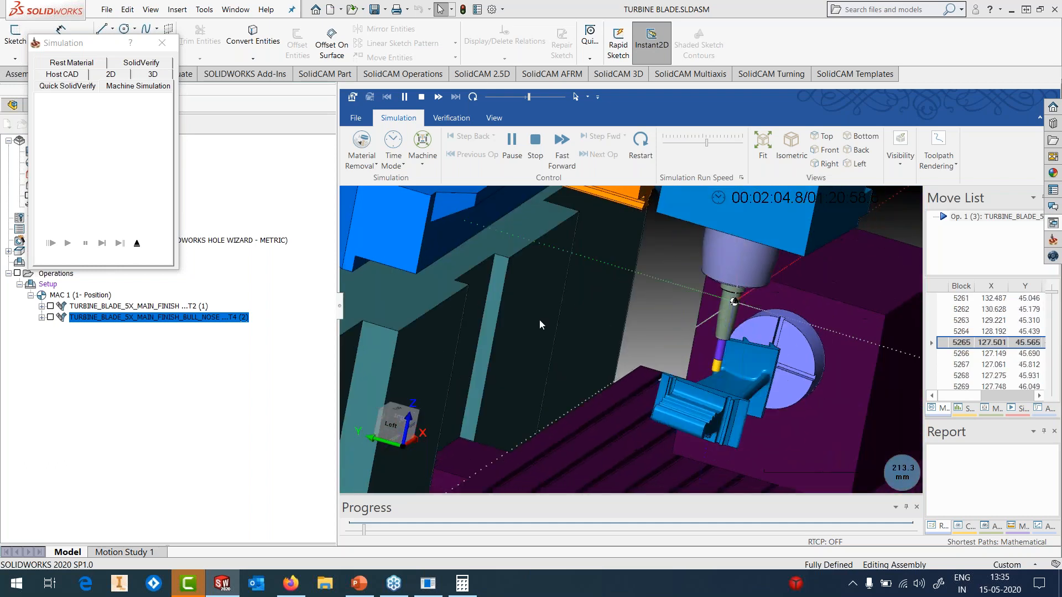
left_click(138, 244)
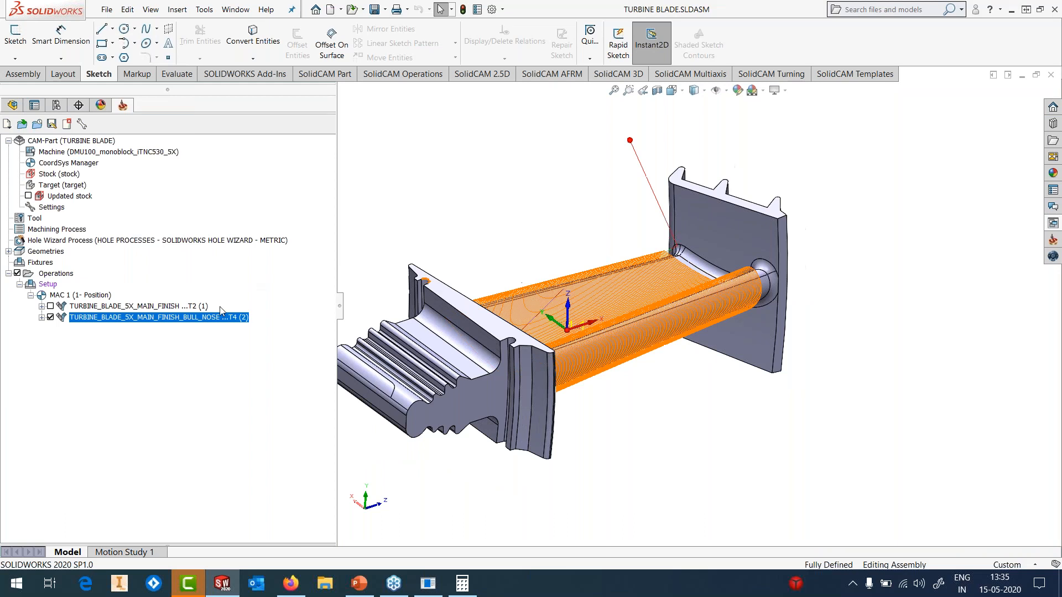
- Hide the tool paths, add an operation from template TURBINE_BLADE_5X_FILLET_RIGHT using the template name as operation name, and check its tool and levels
left_click(50, 317)
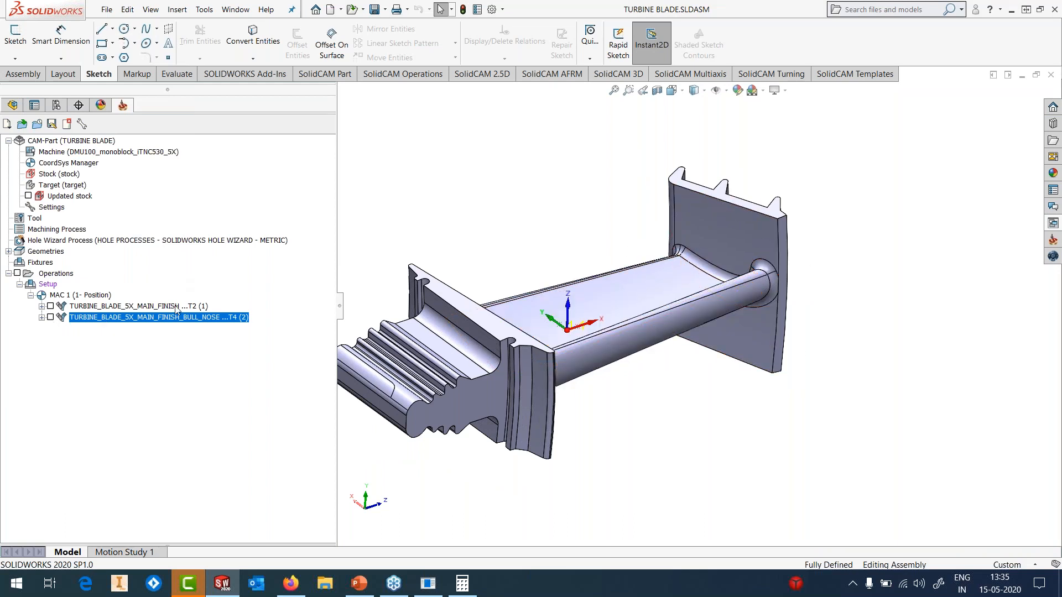
right_click(171, 320)
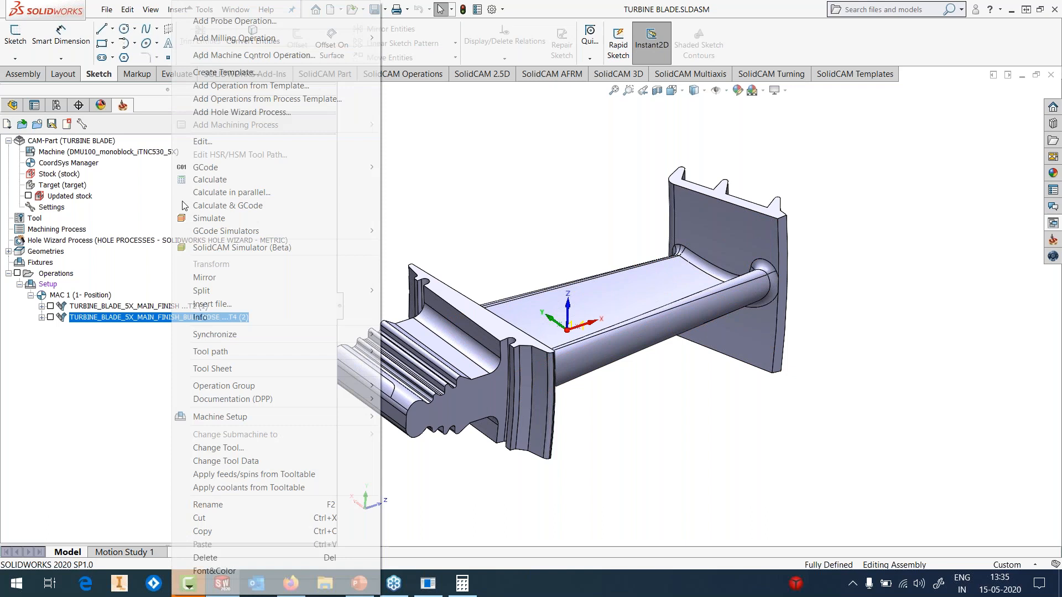
left_click(226, 86)
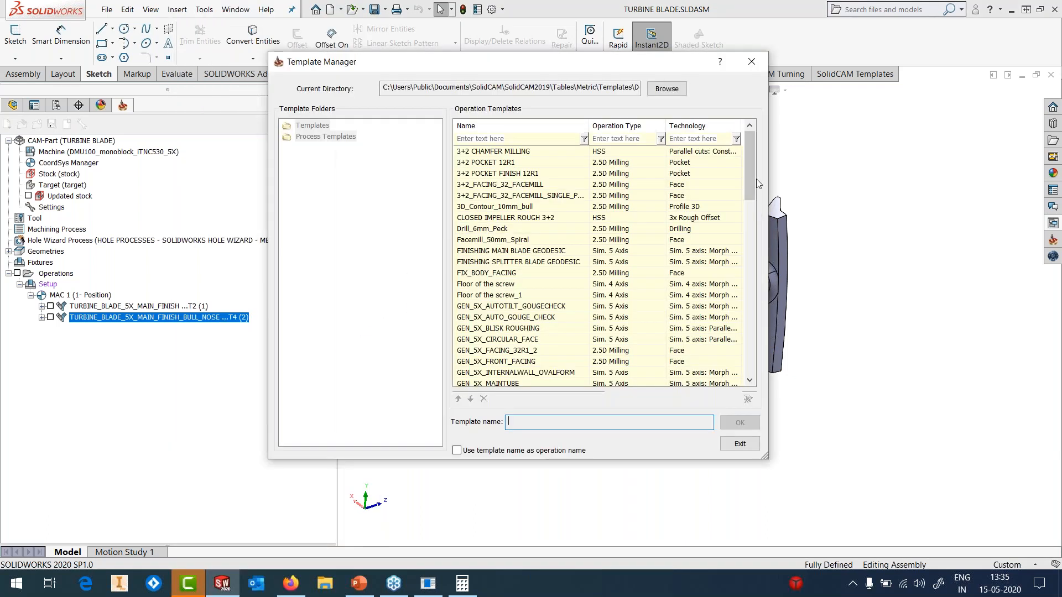
left_click_drag(749, 176, 749, 332)
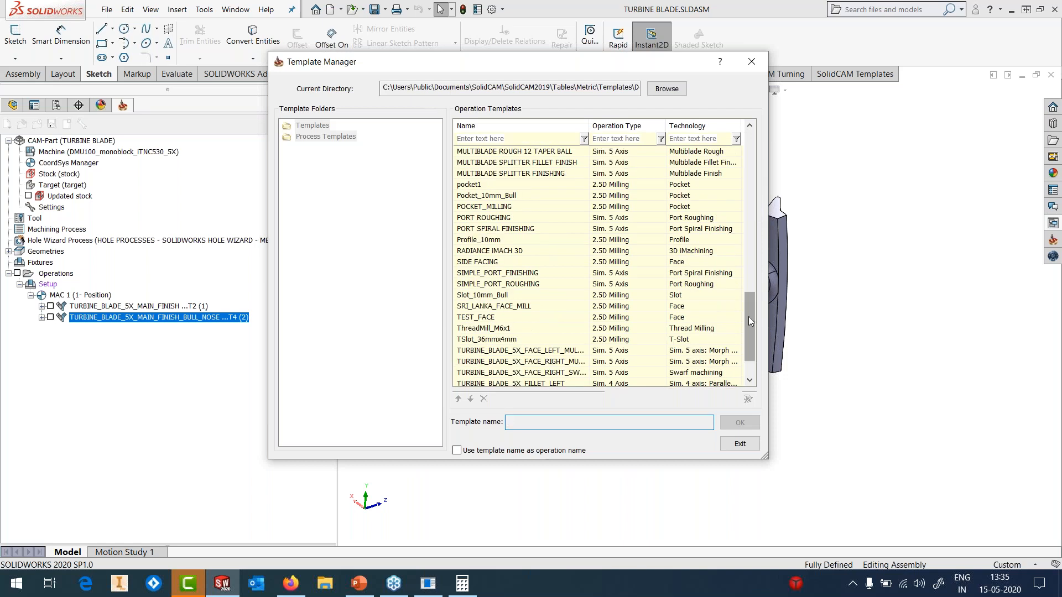
left_click(544, 350)
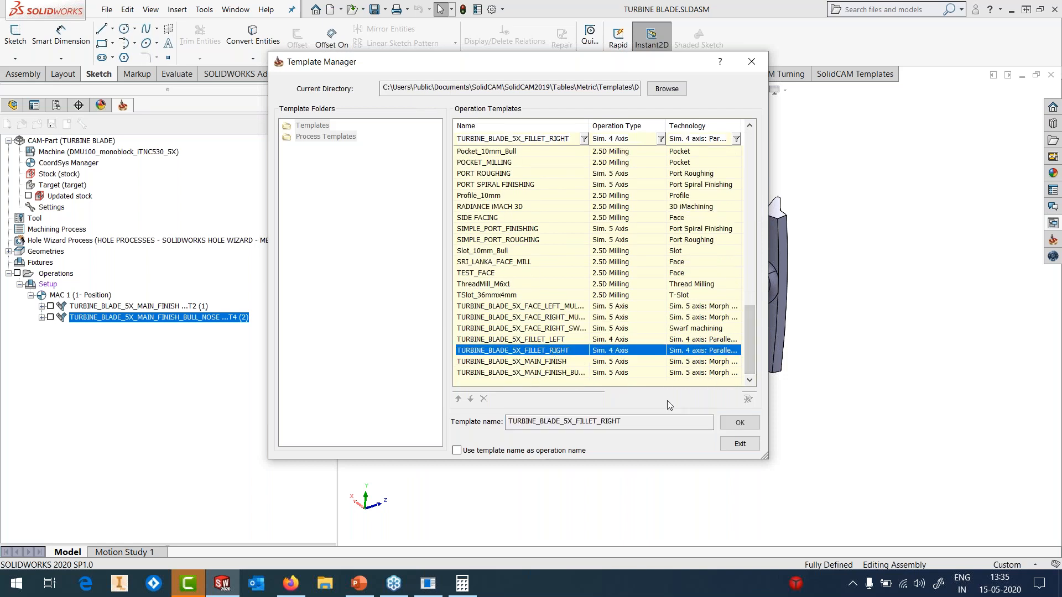
left_click(542, 451)
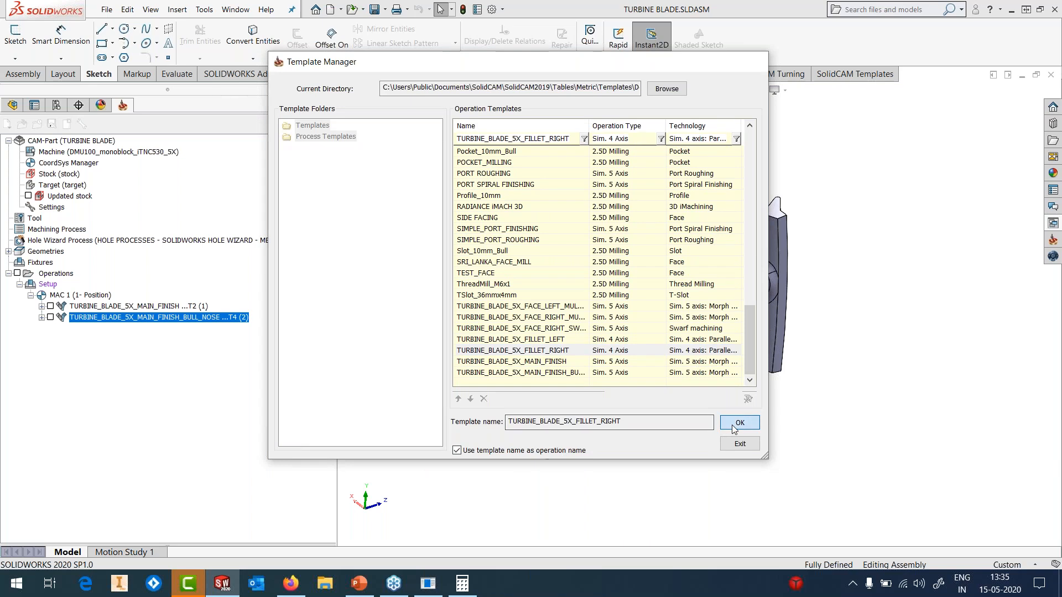
left_click(740, 423)
left_click(315, 241)
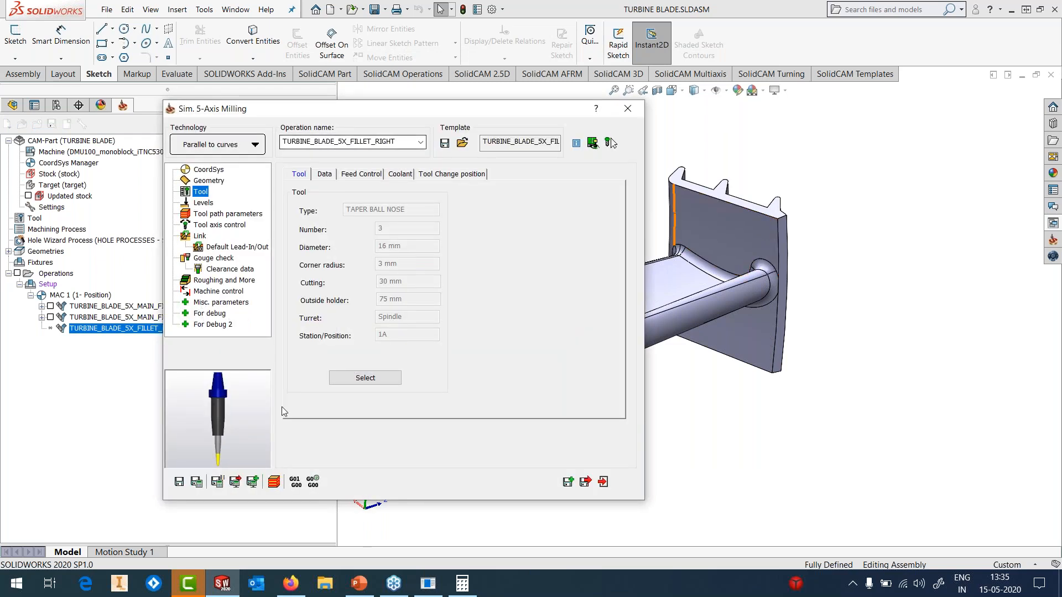
left_click(204, 203)
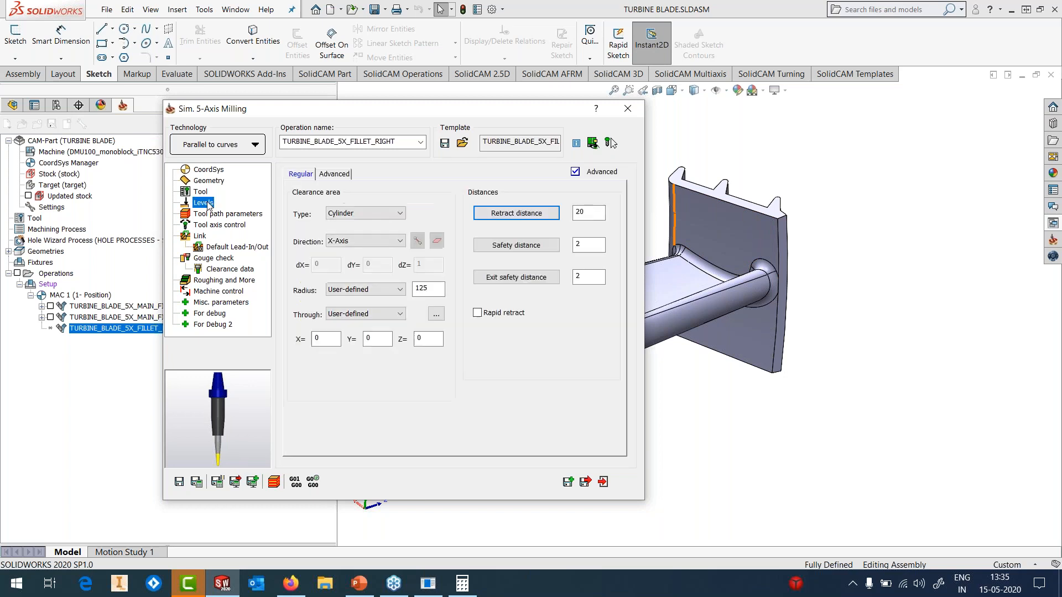
left_click(201, 193)
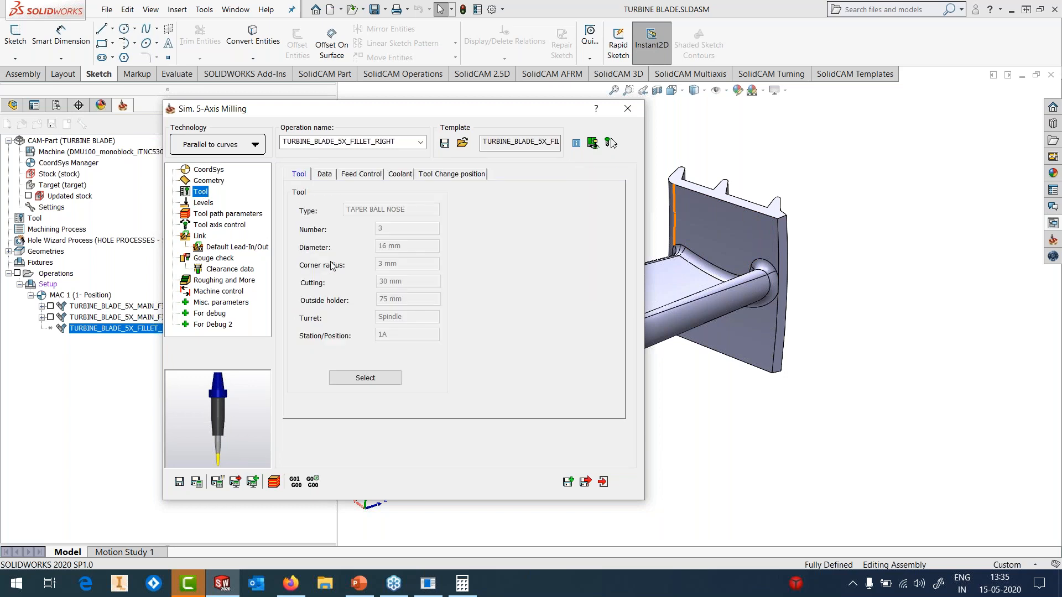
left_click(203, 205)
- Start a new drive surface geometry and pick the airfoil's convex, rounded leading-edge and concave faces
left_click(205, 181)
left_click(325, 205)
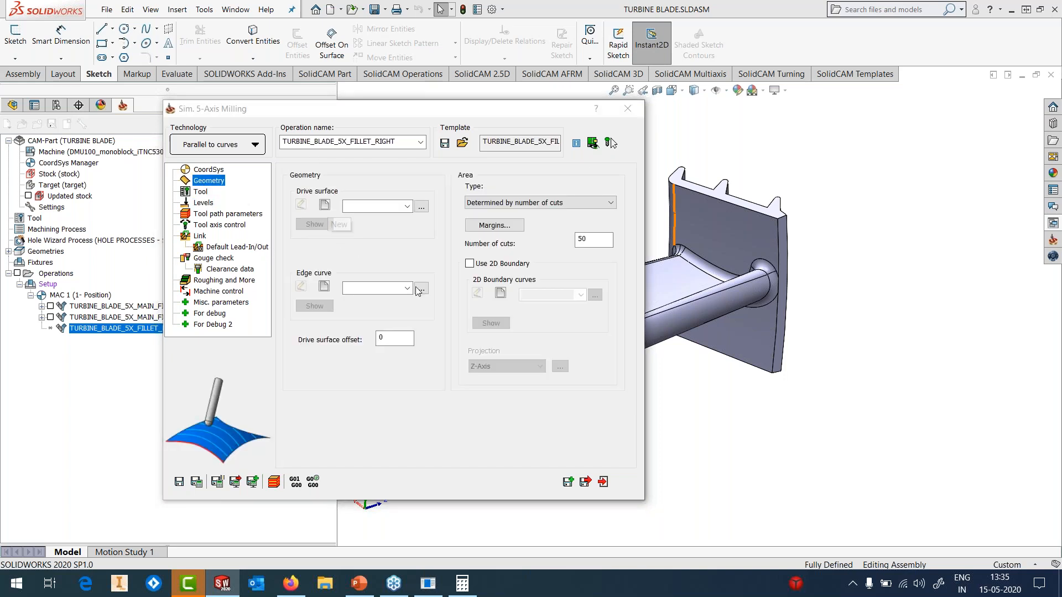
scroll(680, 237, "down", 3)
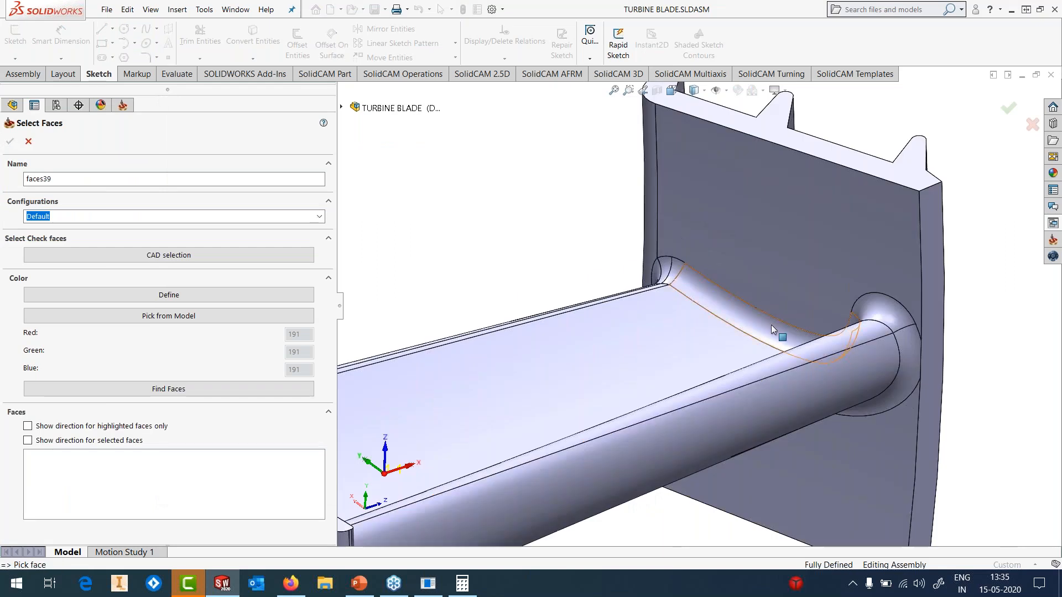
left_click(852, 352)
left_click(815, 338)
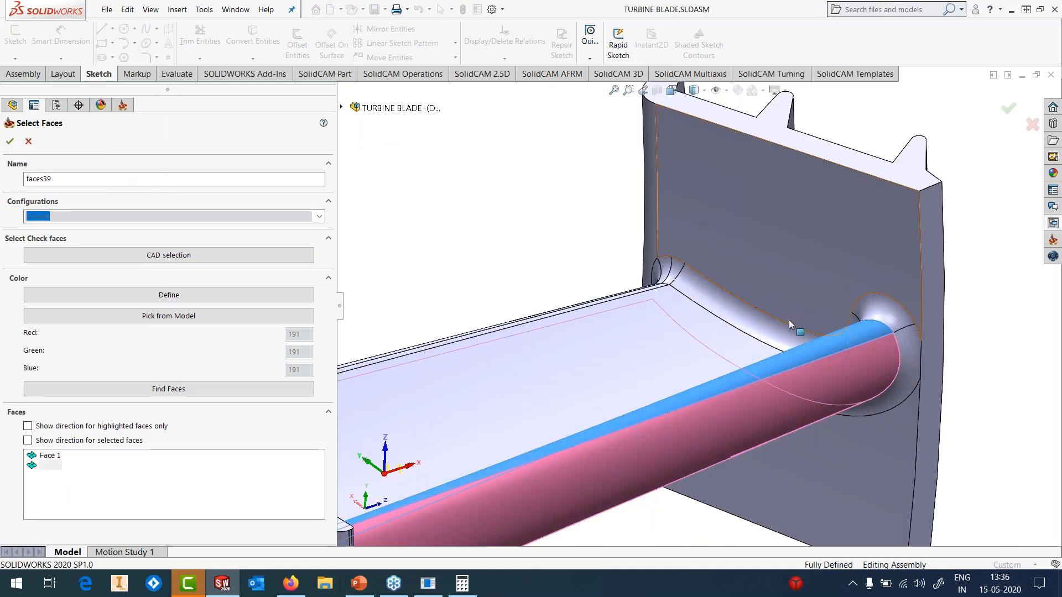
middle_click_drag(725, 347, 789, 406)
left_click(790, 406)
- Add the narrow trailing-edge faces of the airfoil to the drive surface selection
scroll(790, 406, "down", 3)
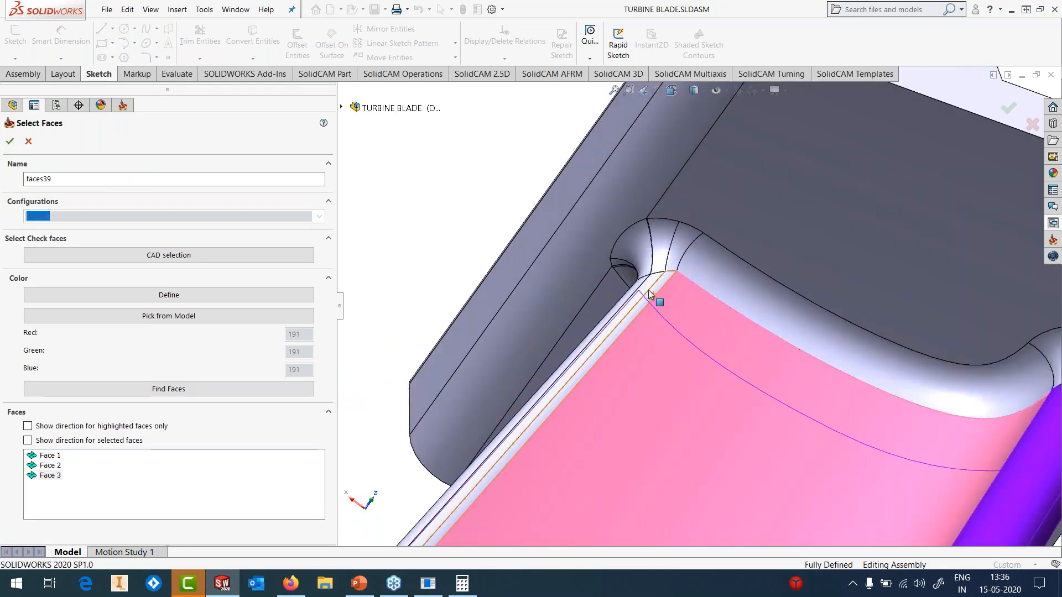
left_click(663, 296)
left_click(659, 284)
left_click(649, 288)
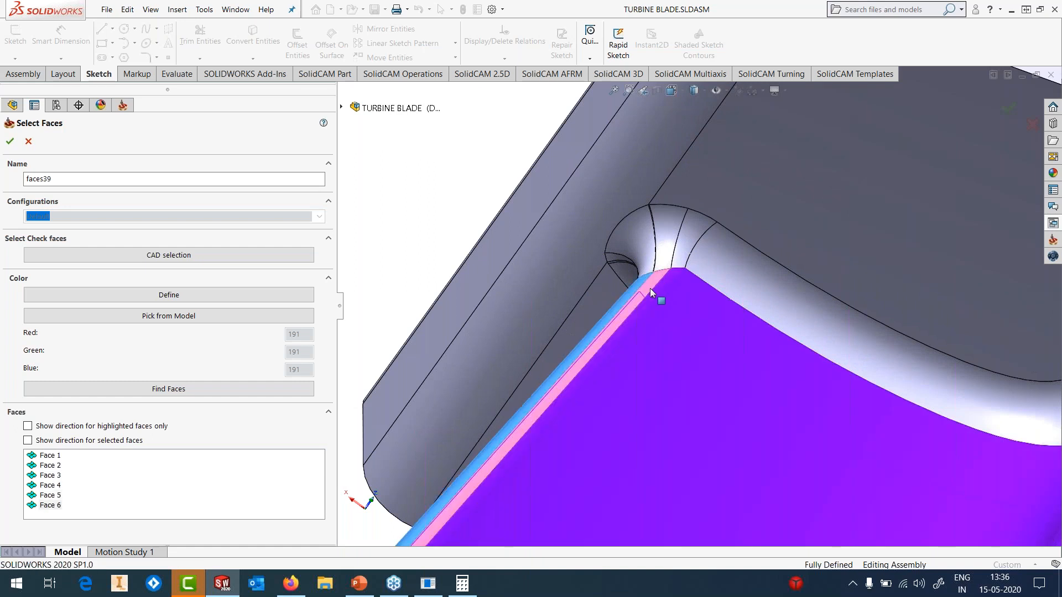
middle_click_drag(649, 288, 716, 303)
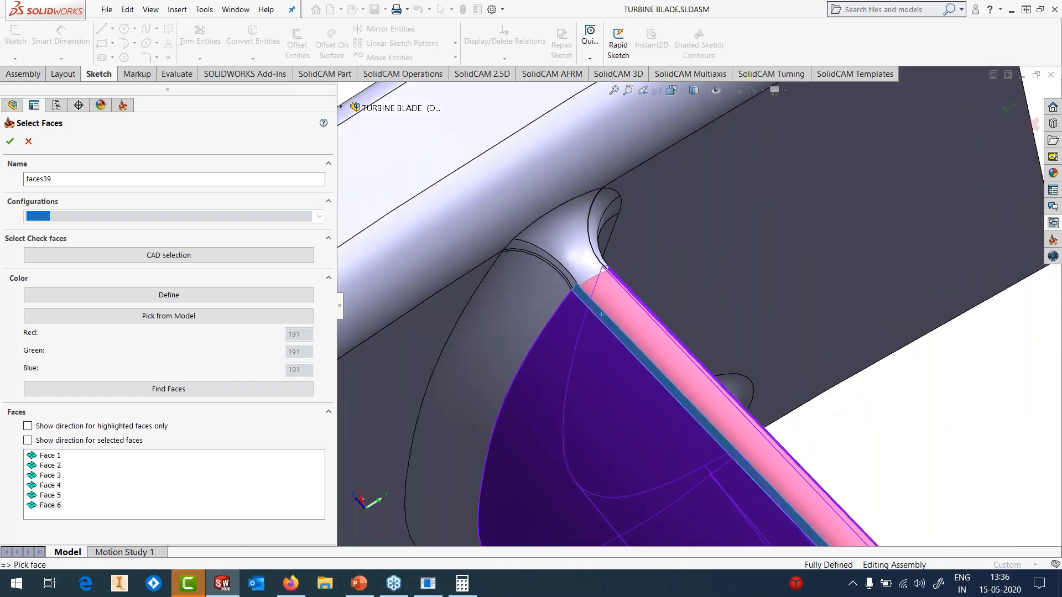
left_click(630, 302)
middle_click_drag(631, 301, 560, 273)
- Add the shroud fillet faces at the leading edge, along the concave side and beside the trailing edge to the drive surfaces
scroll(591, 305, "up", 6)
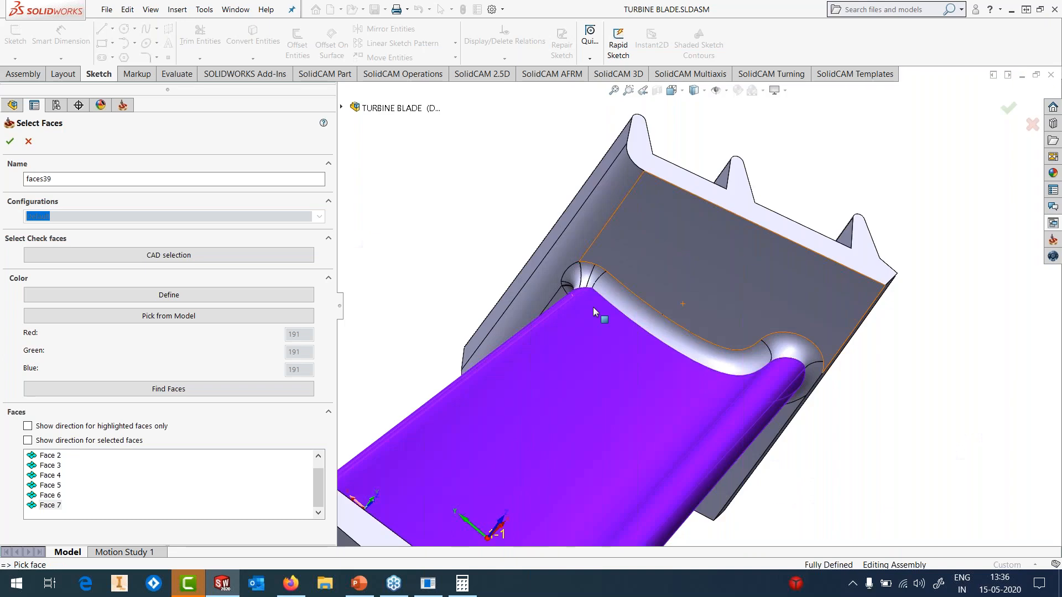
scroll(763, 330, "down", 2)
left_click(768, 330)
left_click(711, 346)
left_click(525, 237)
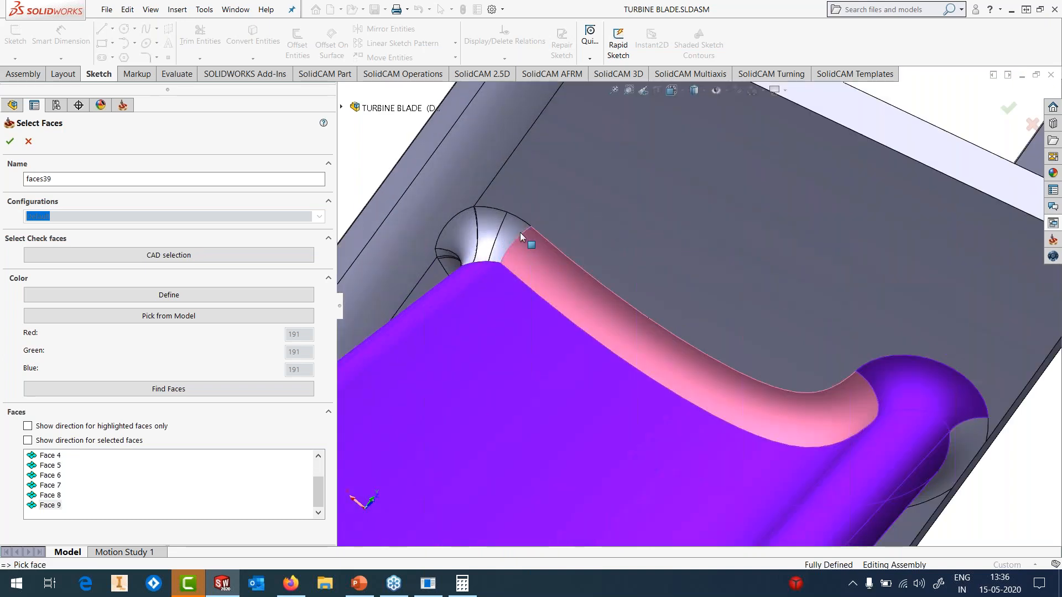
scroll(534, 244, "down", 5)
left_click(538, 240)
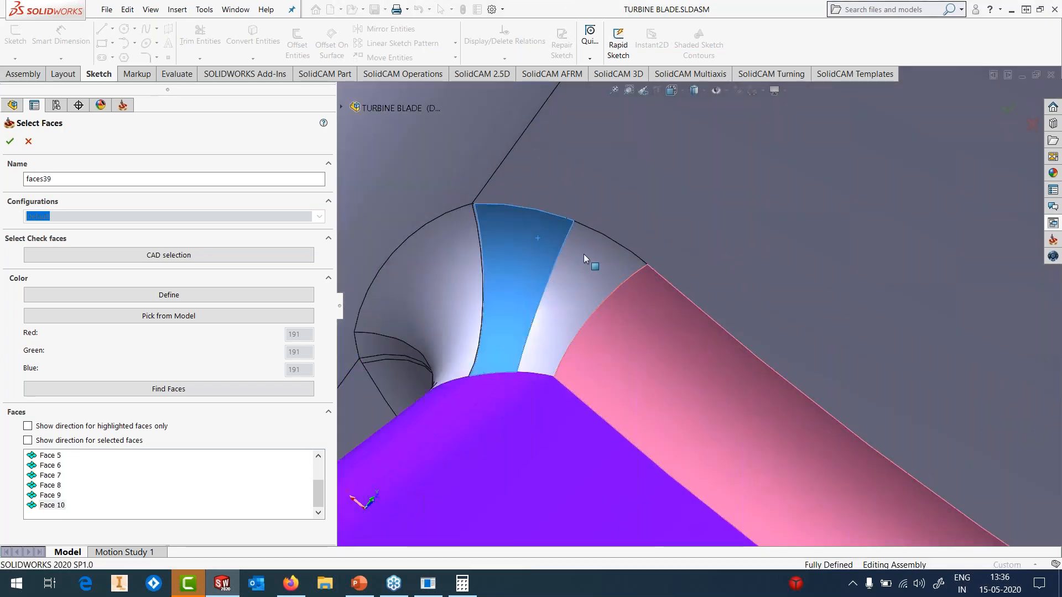
scroll(583, 254, "down", 3)
left_click(575, 258)
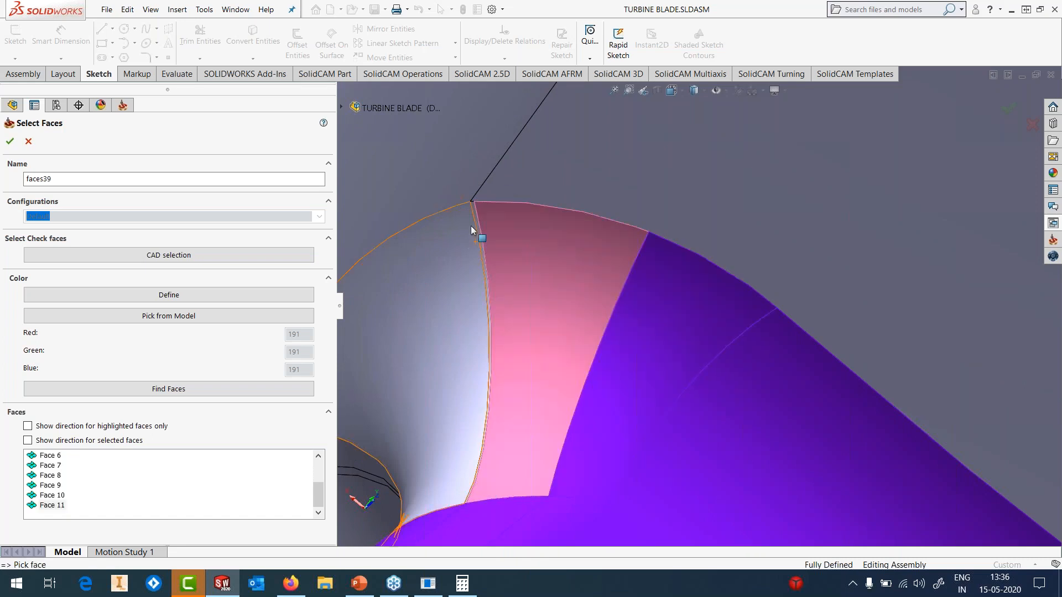
- Add the sliver face and remaining fillet faces around the trailing edge and convex side, and confirm the drive surface geometry
scroll(473, 224, "down", 3)
left_click(513, 218)
left_click(506, 266)
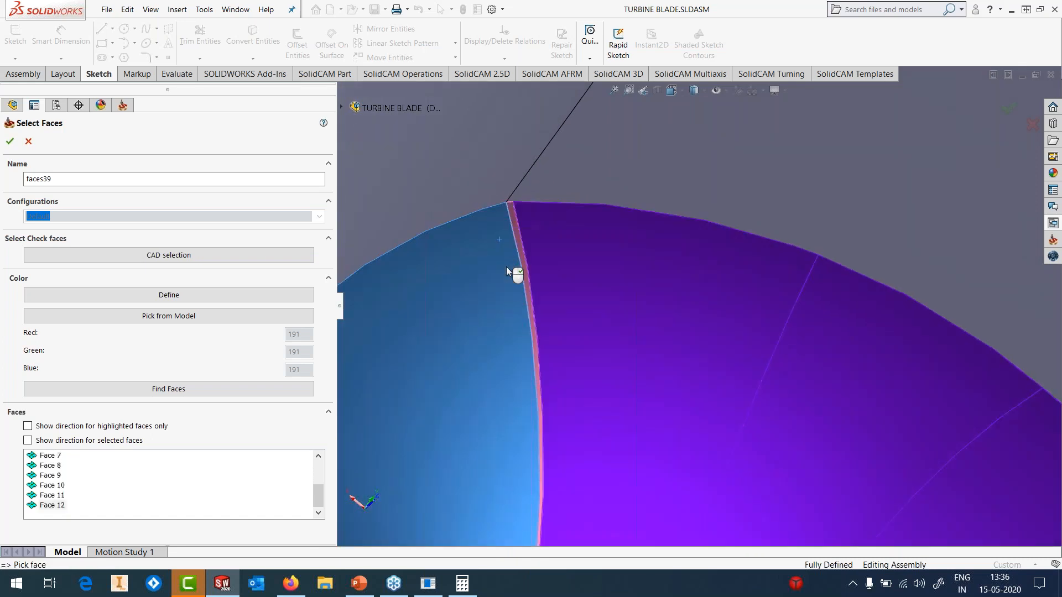
middle_click_drag(506, 267, 539, 420)
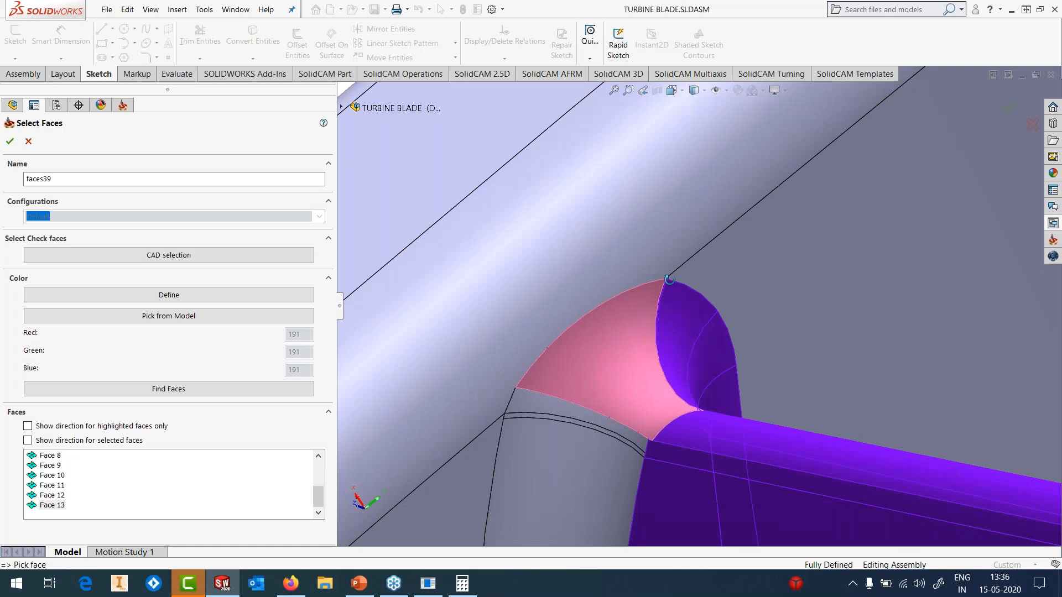
left_click(540, 418)
left_click(564, 419)
left_click(565, 431)
scroll(565, 431, "up", 3)
scroll(565, 430, "up", 5)
middle_click_drag(745, 395, 652, 412)
scroll(903, 372, "down", 3)
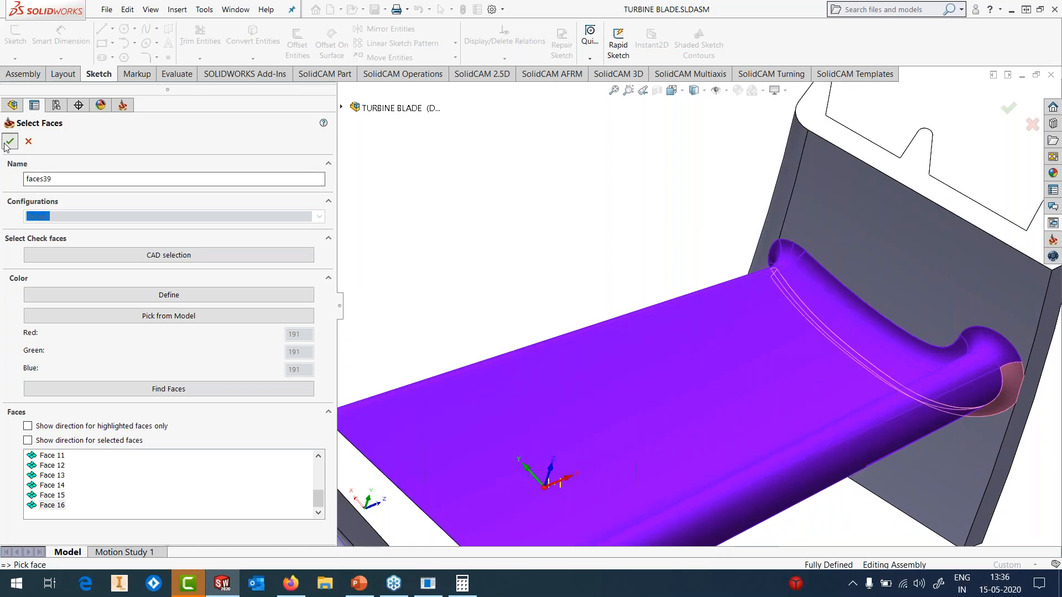
left_click(10, 141)
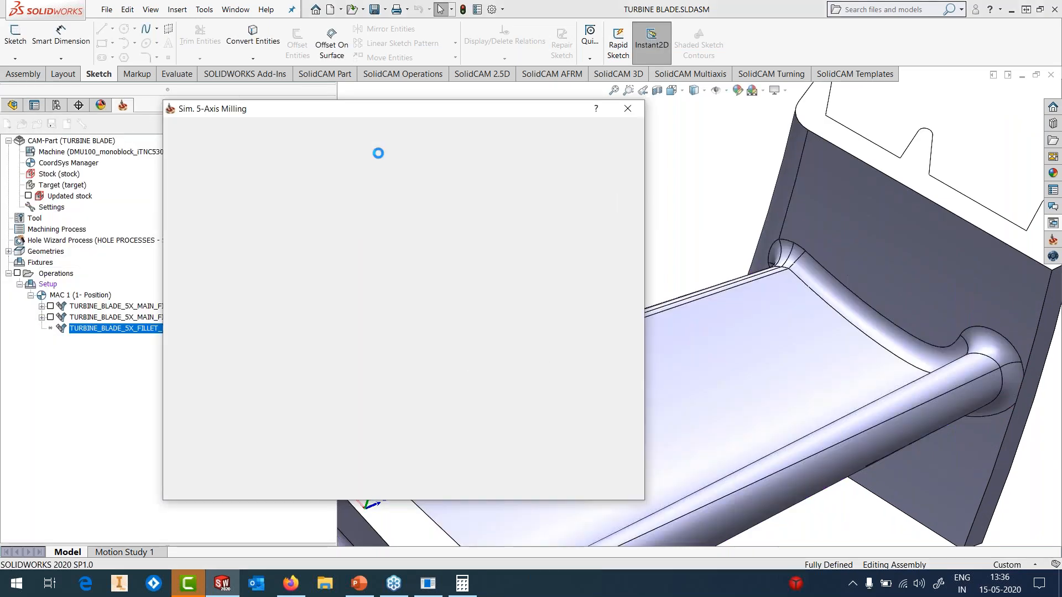
- Start a new edge curve and chain the fillet's outer edge on the shroud, with Tangent propagation and Constant Z turned off
left_click(325, 287)
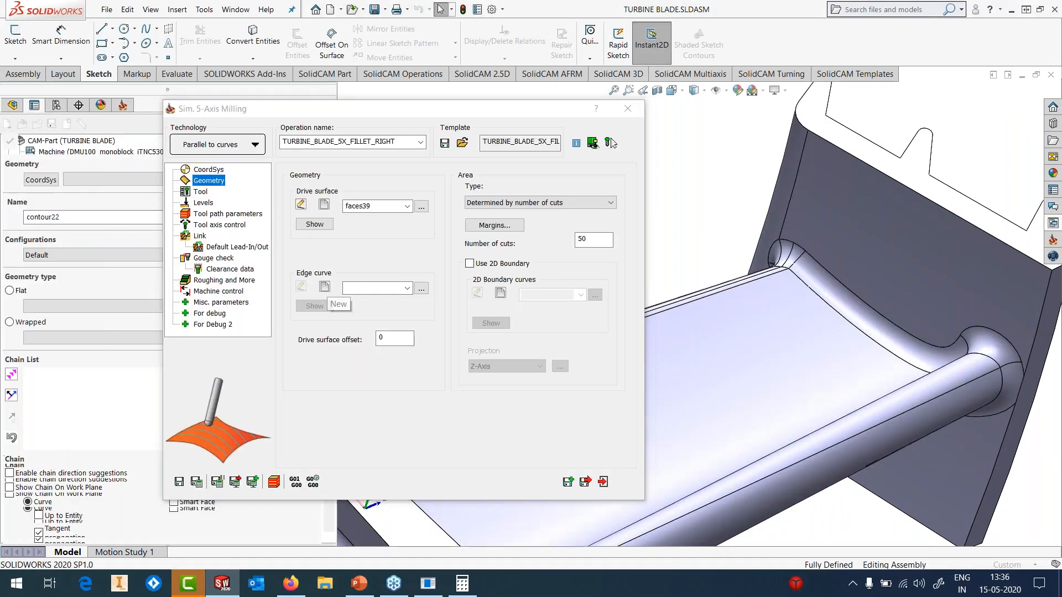
left_click(876, 310)
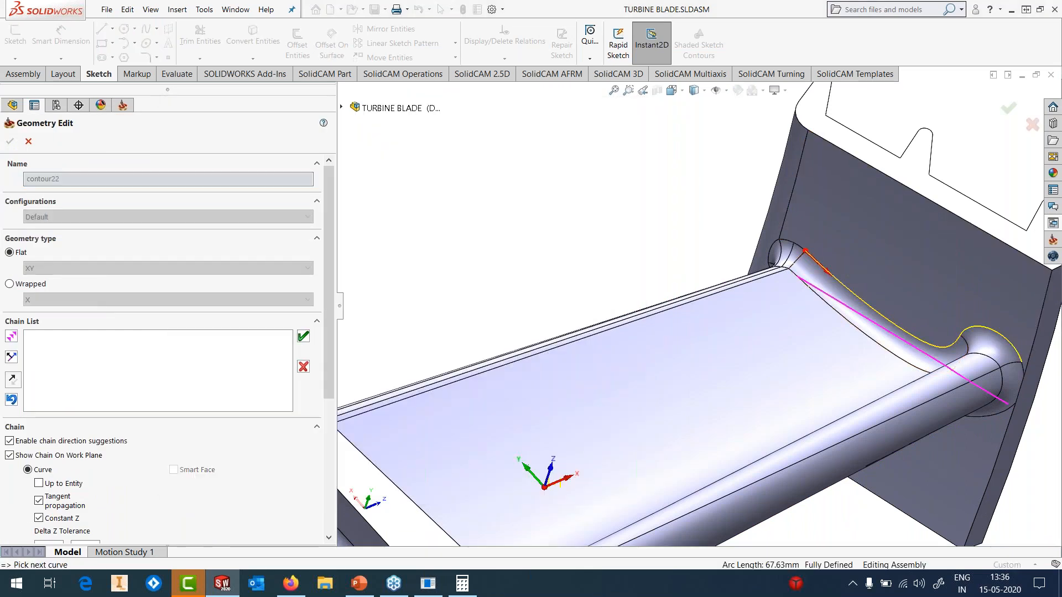
scroll(1003, 394, "down", 3)
left_click(954, 370)
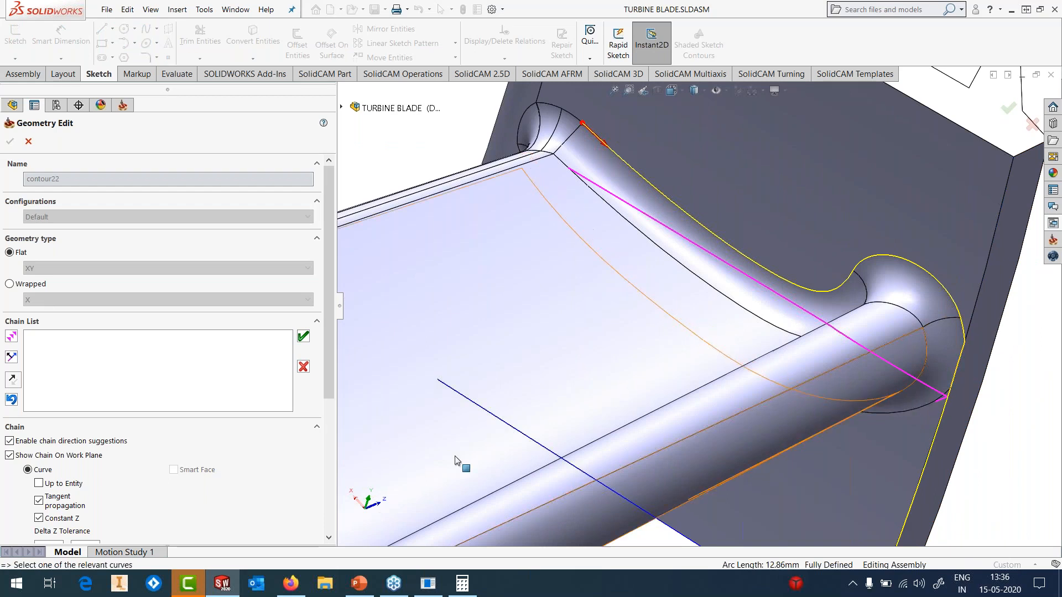
left_click(11, 399)
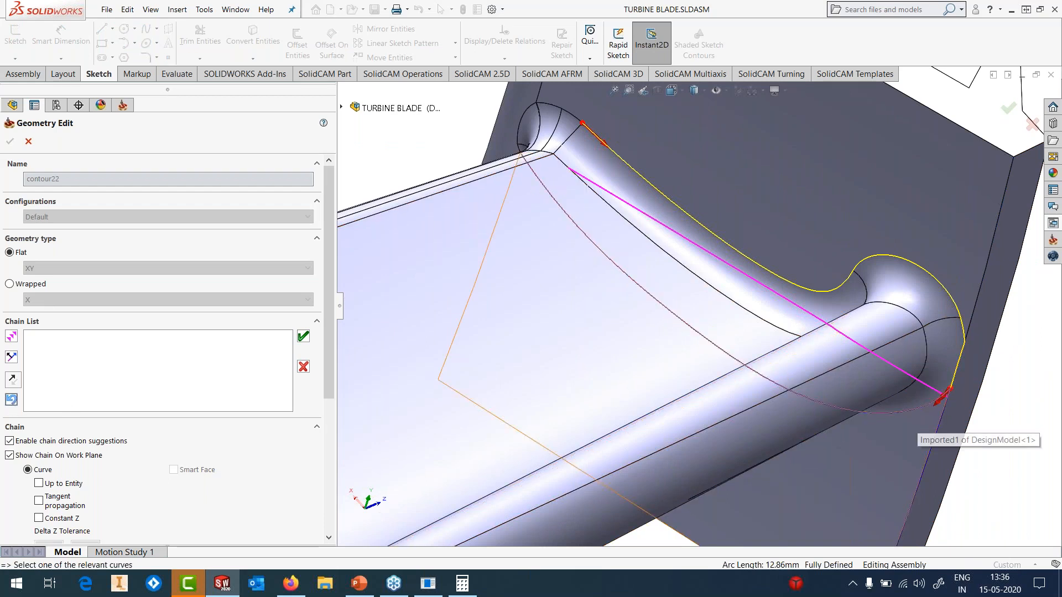
left_click(945, 391)
- Continue the edge chain around the trailing-edge fillet, undoing the wrongly picked segment and choosing the fillet's outer arc
scroll(602, 207, "down", 4)
middle_click_drag(656, 260, 622, 276)
scroll(622, 276, "down", 4)
left_click(11, 337)
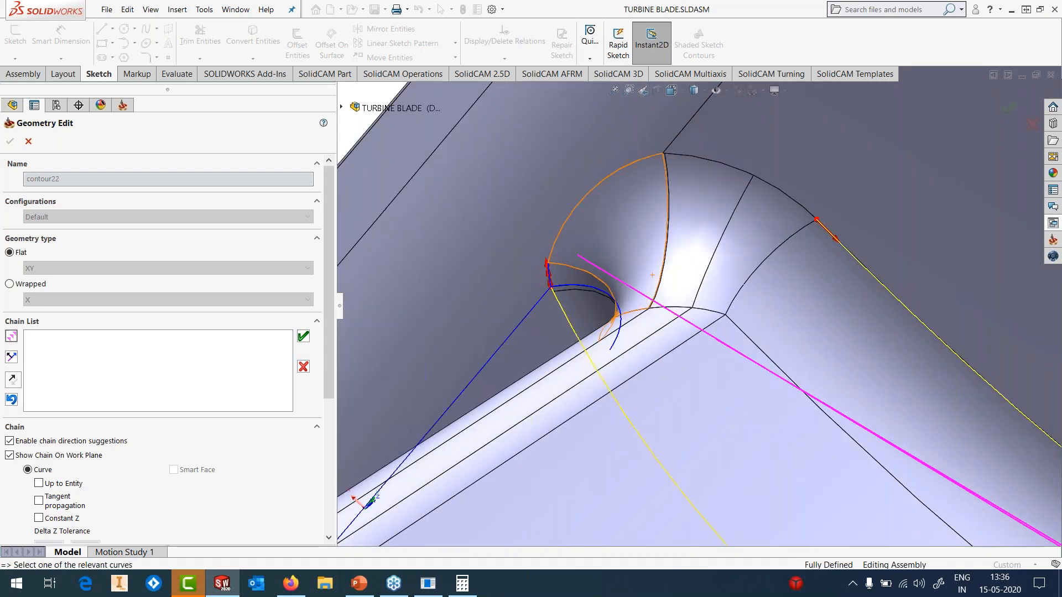
left_click(11, 400)
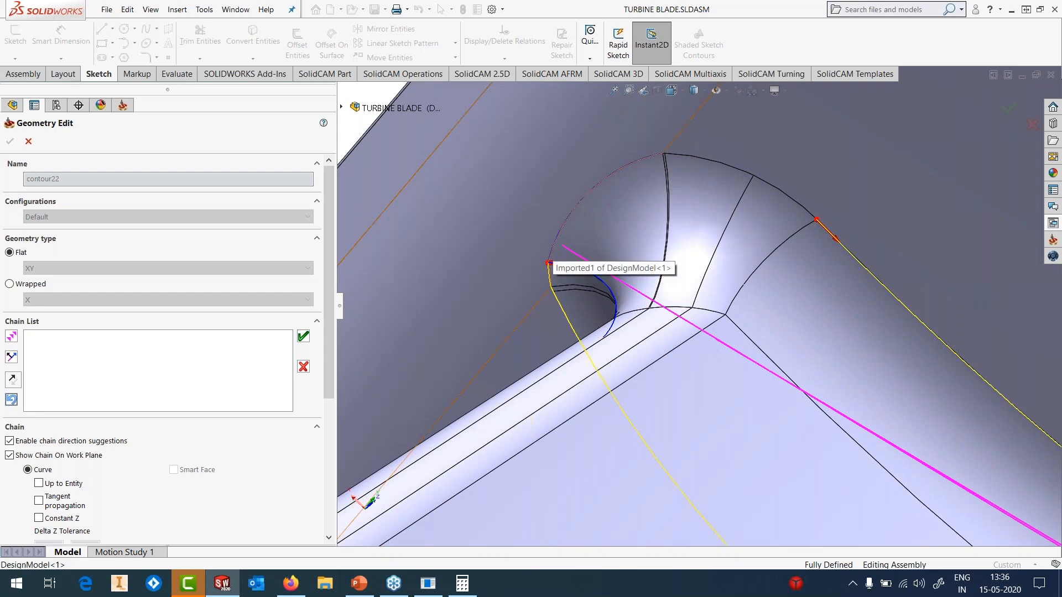
left_click(556, 248)
left_click(554, 244)
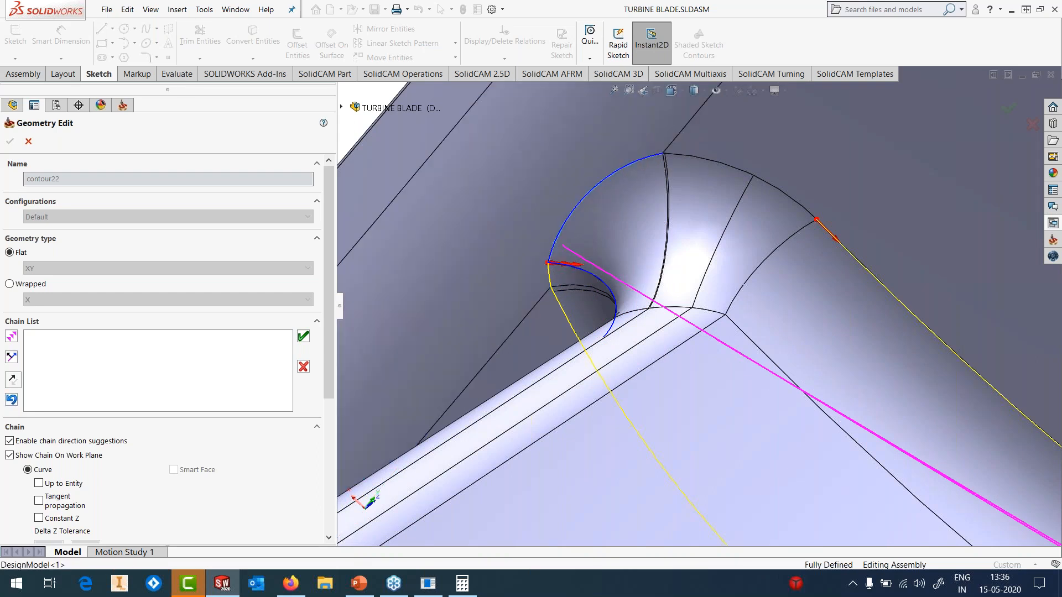
- Complete the chain over the remaining outer fillet edges to its start point, accept it and confirm the edge curve geometry
scroll(672, 168, "down", 4)
left_click(11, 337)
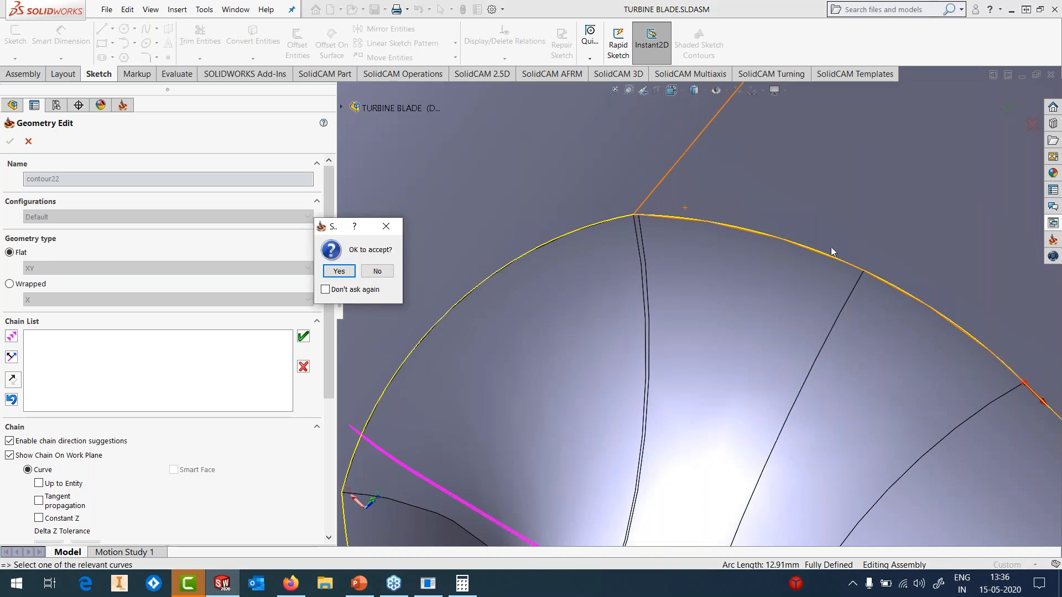
left_click(339, 271)
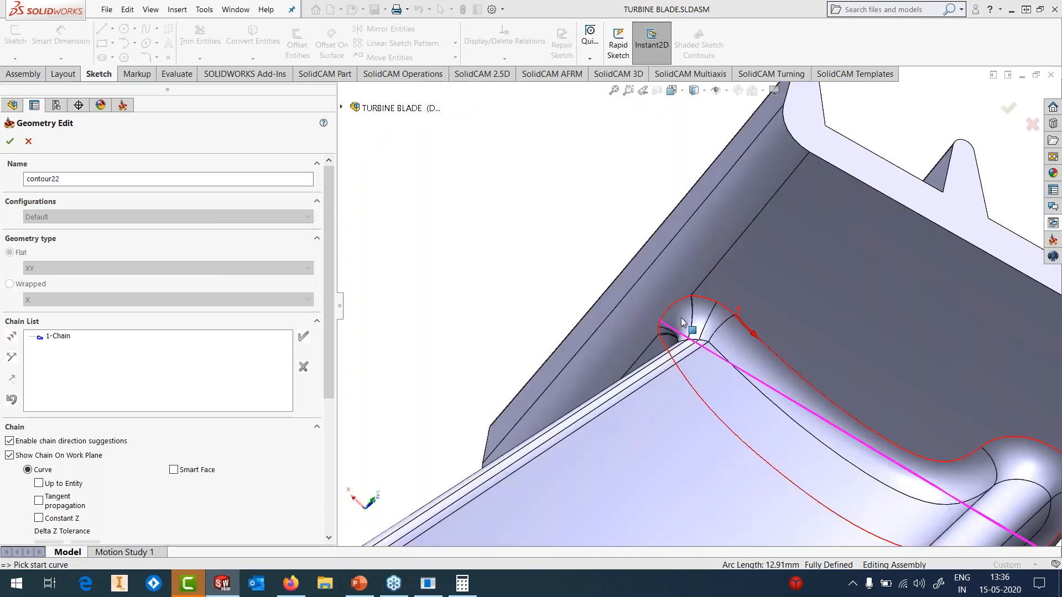
scroll(682, 319, "up", 2)
left_click(10, 142)
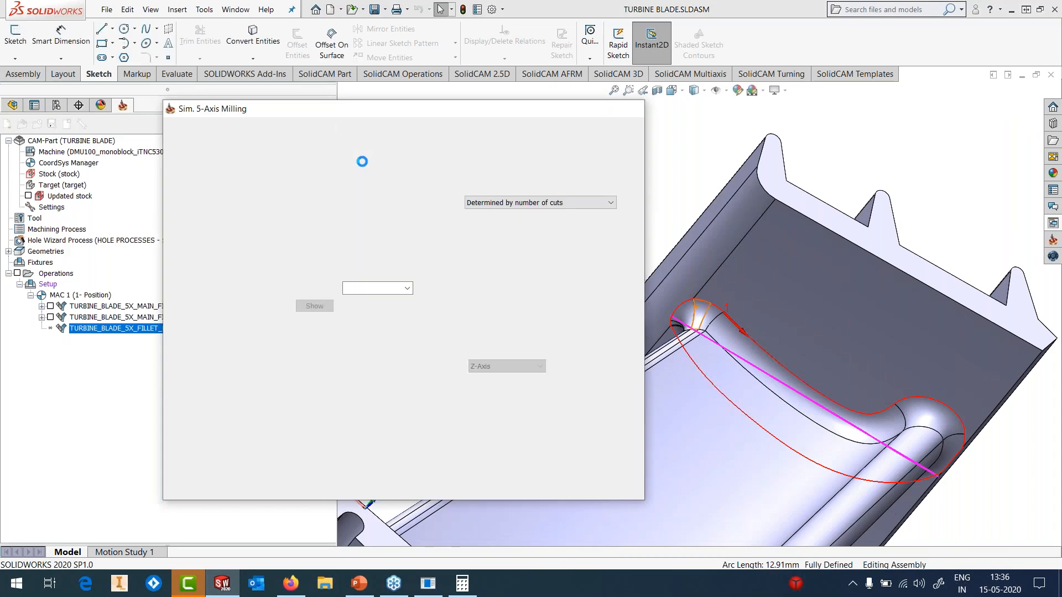
- Define new check surfaces for Gouge 1 from the three shroud faces surrounding the right blade fillet, and confirm them
left_click(216, 258)
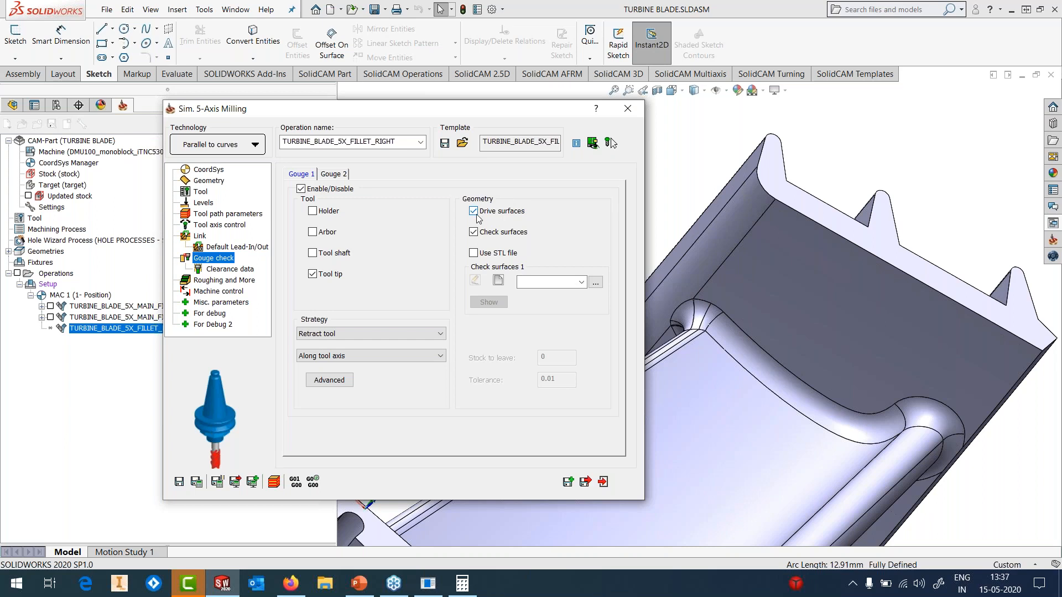
left_click(498, 281)
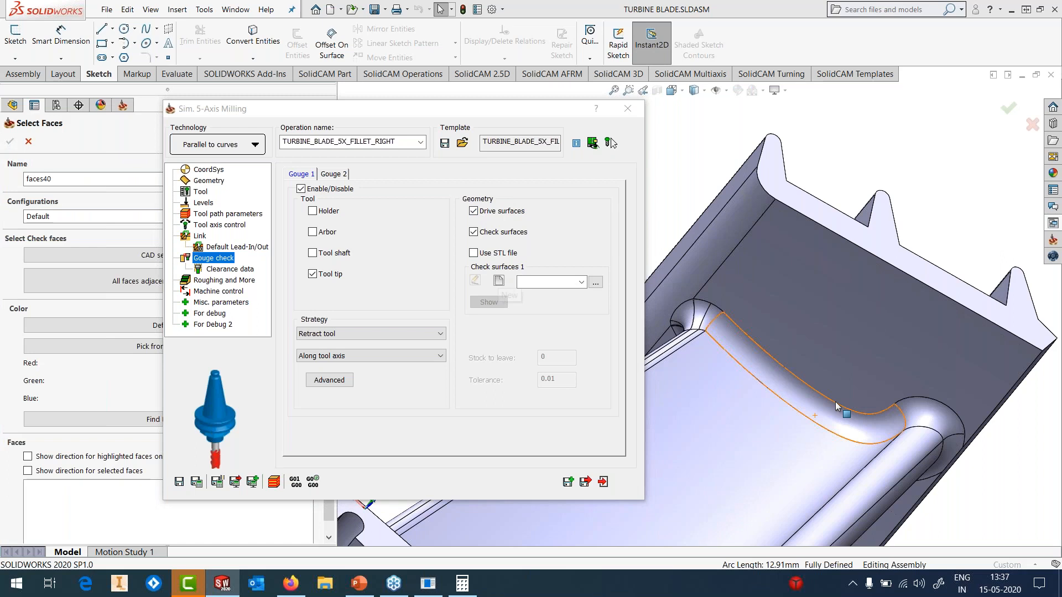
left_click(820, 332)
left_click(676, 289)
left_click(667, 339)
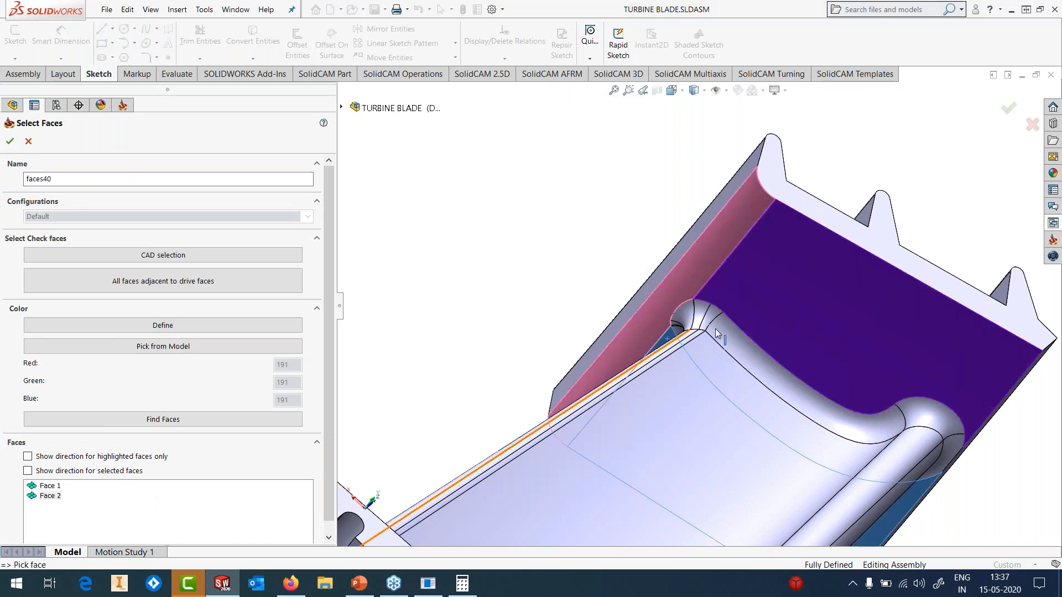
scroll(714, 327, "up", 5)
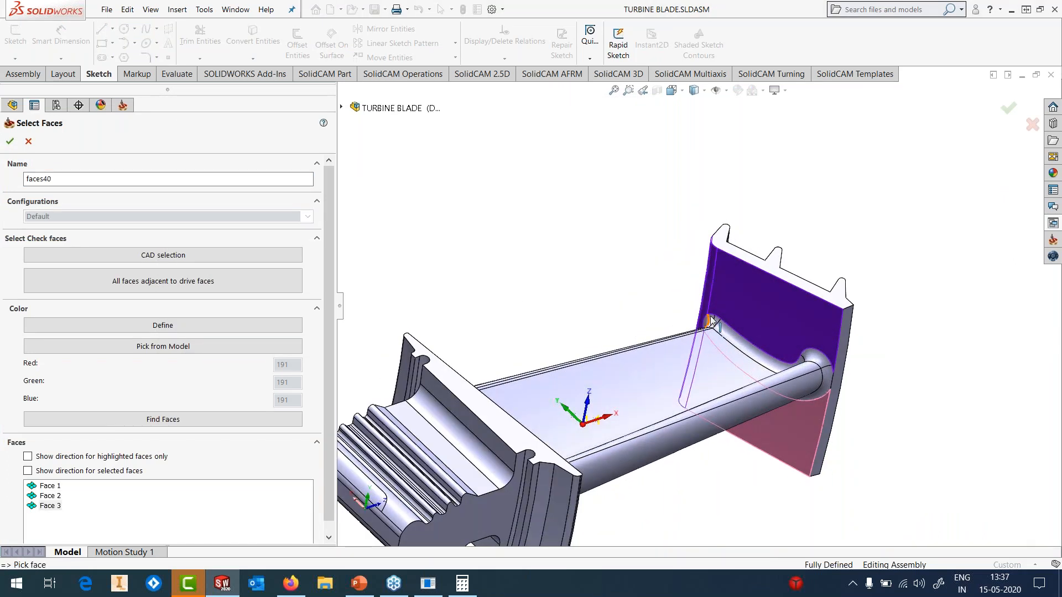
left_click(10, 141)
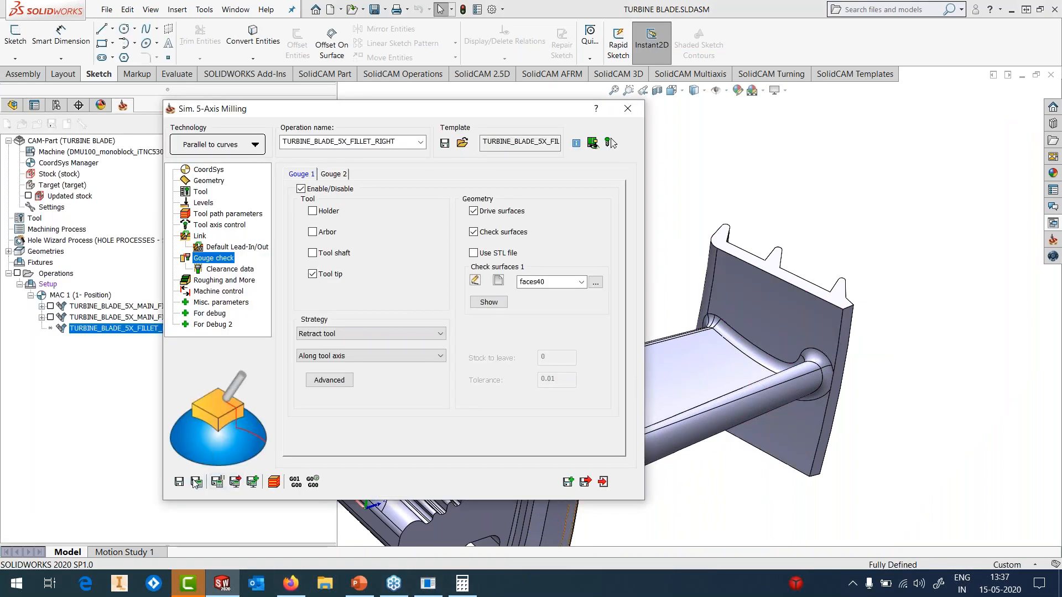
- Save and calculate the TURBINE_BLADE_5X_FILLET_RIGHT operation, and inspect its tool path around the shroud fillet
left_click(180, 481)
left_click(603, 482)
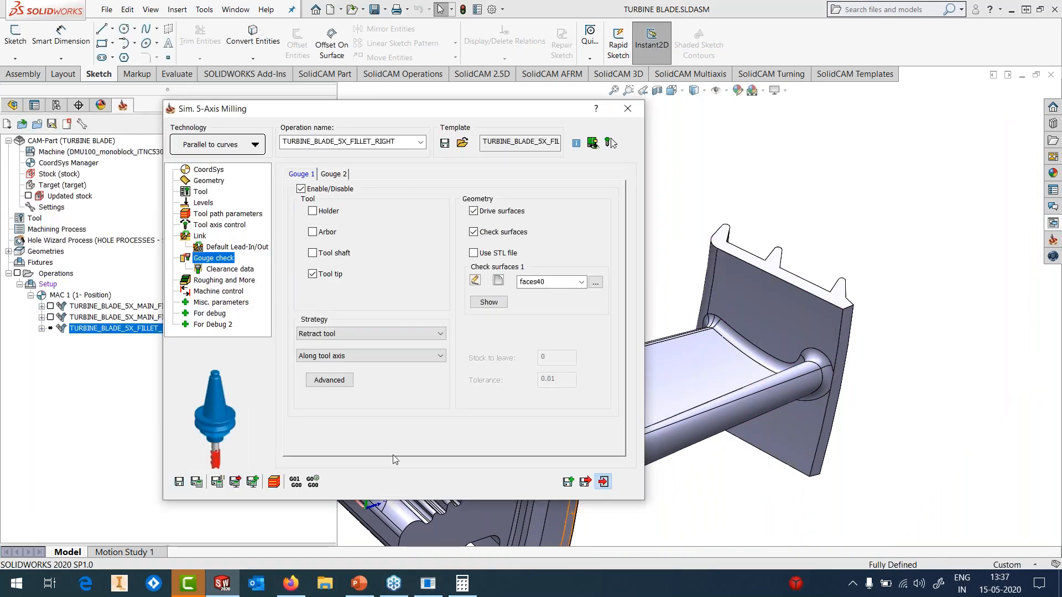
right_click(104, 328)
left_click(129, 180)
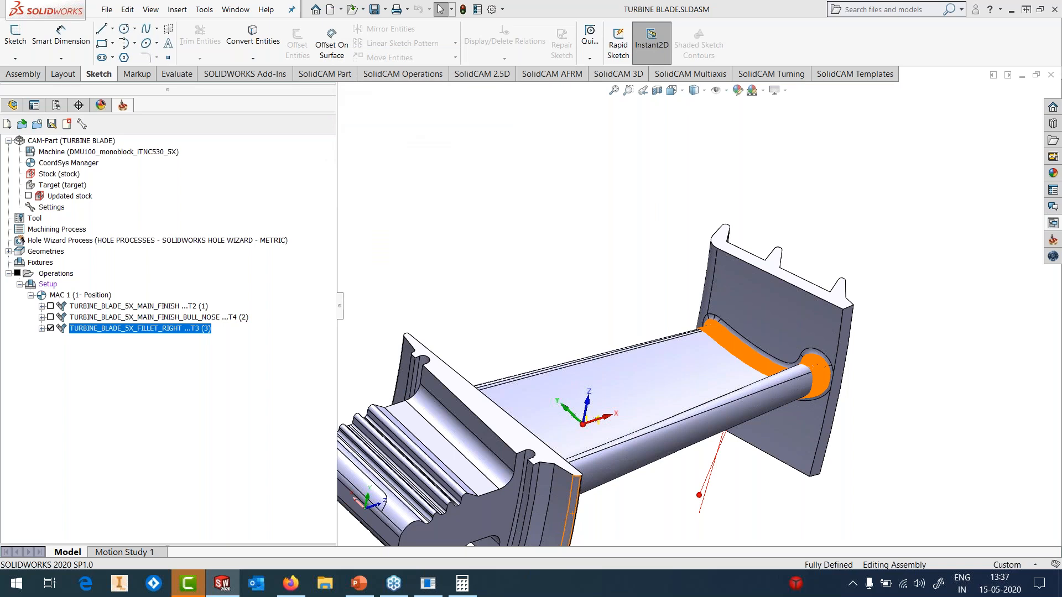
scroll(643, 321, "down", 5)
scroll(707, 332, "down", 5)
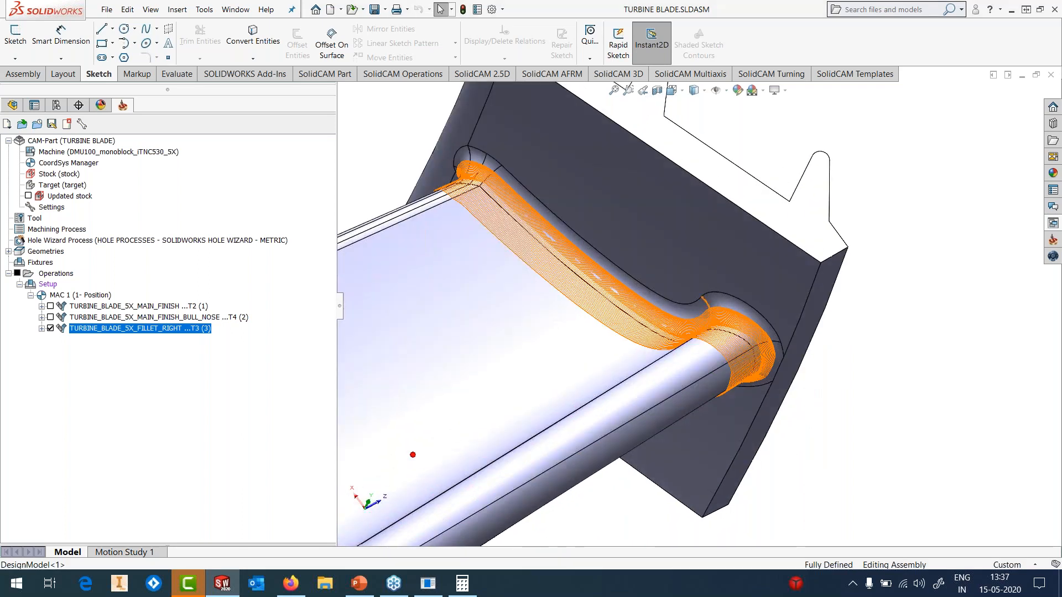
scroll(706, 332, "up", 5)
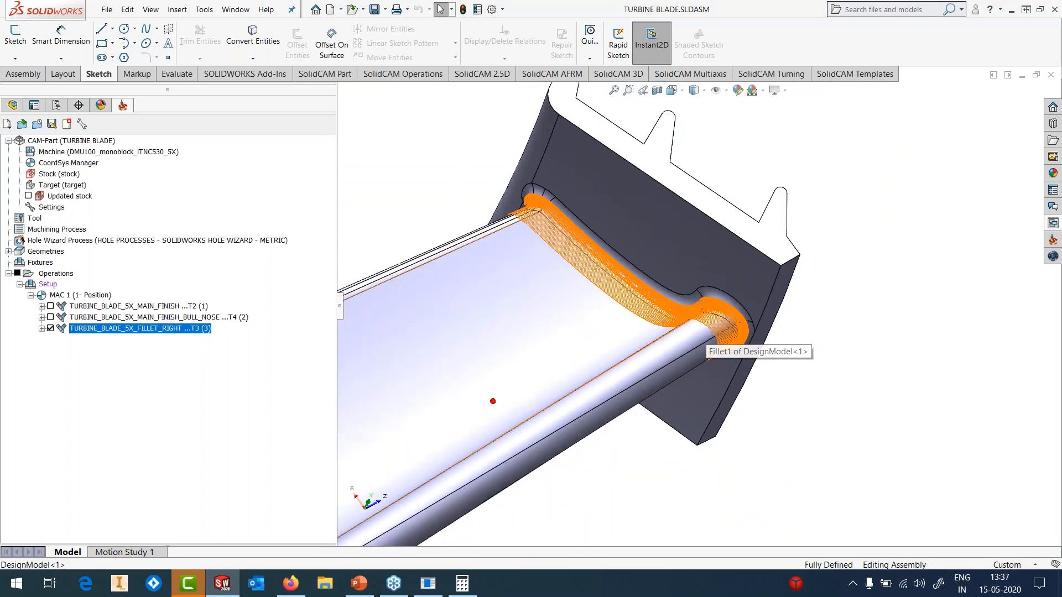
right_click(161, 332)
left_click(191, 219)
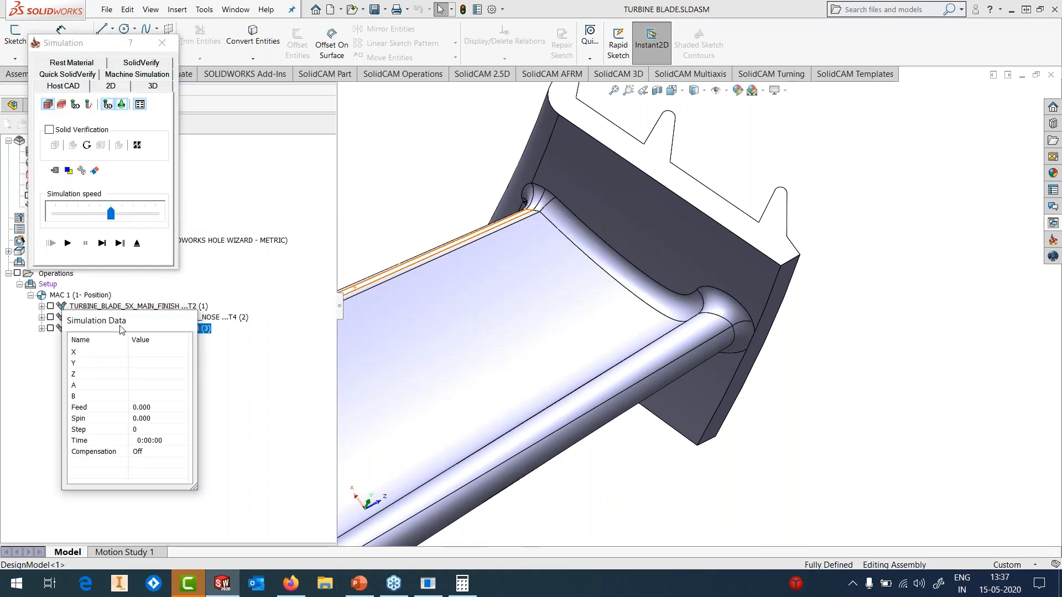
left_click_drag(120, 329, 115, 386)
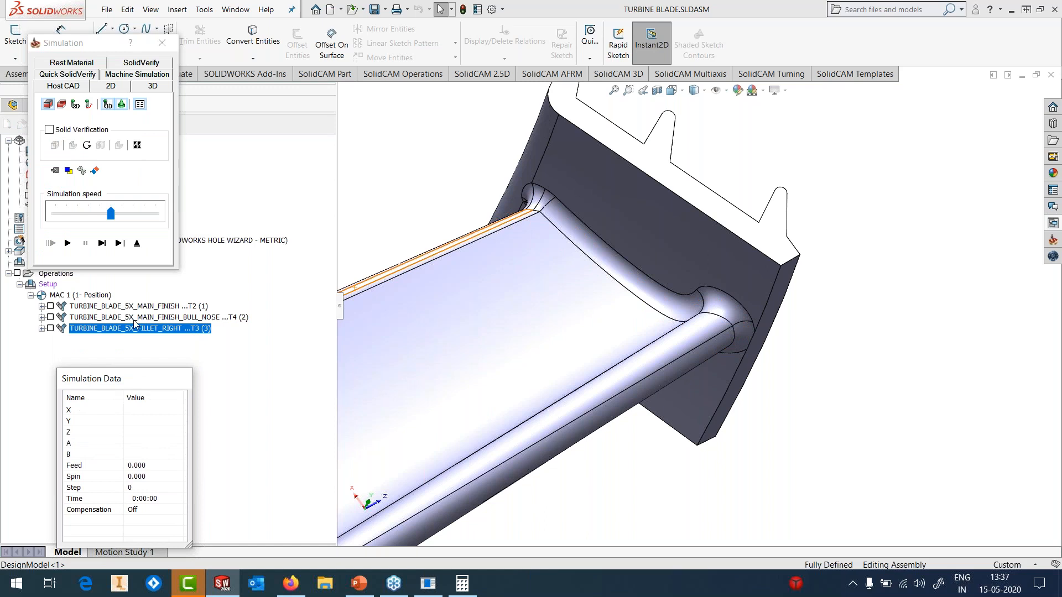
left_click(137, 243)
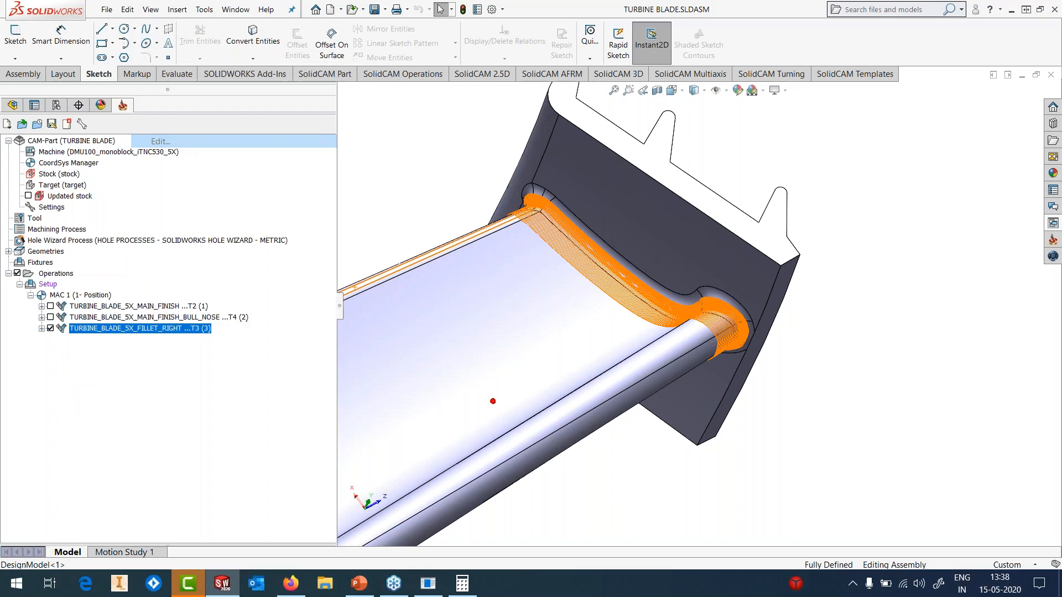
- Review the right fillet operation's tool axis control, including the 4th-axis direction and the locked 5th-axis angle, and close the operation
left_click(181, 138)
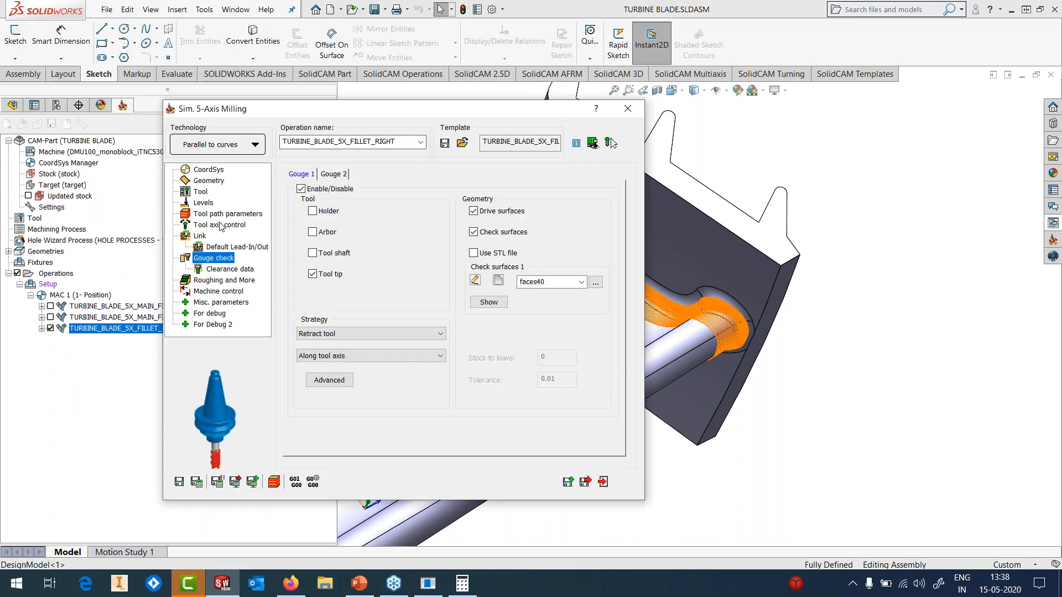
left_click(229, 227)
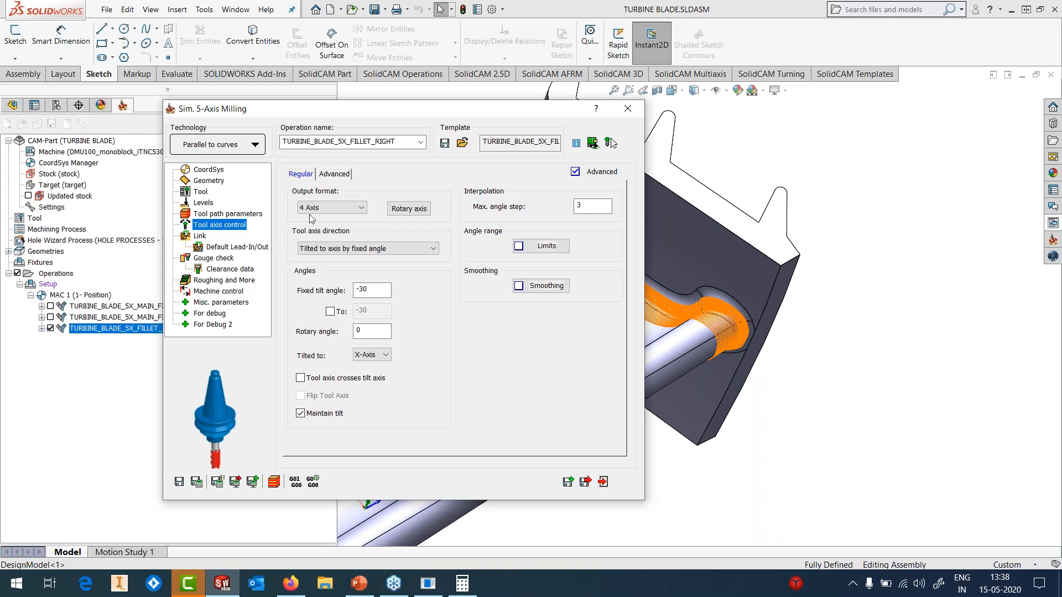
left_click(409, 209)
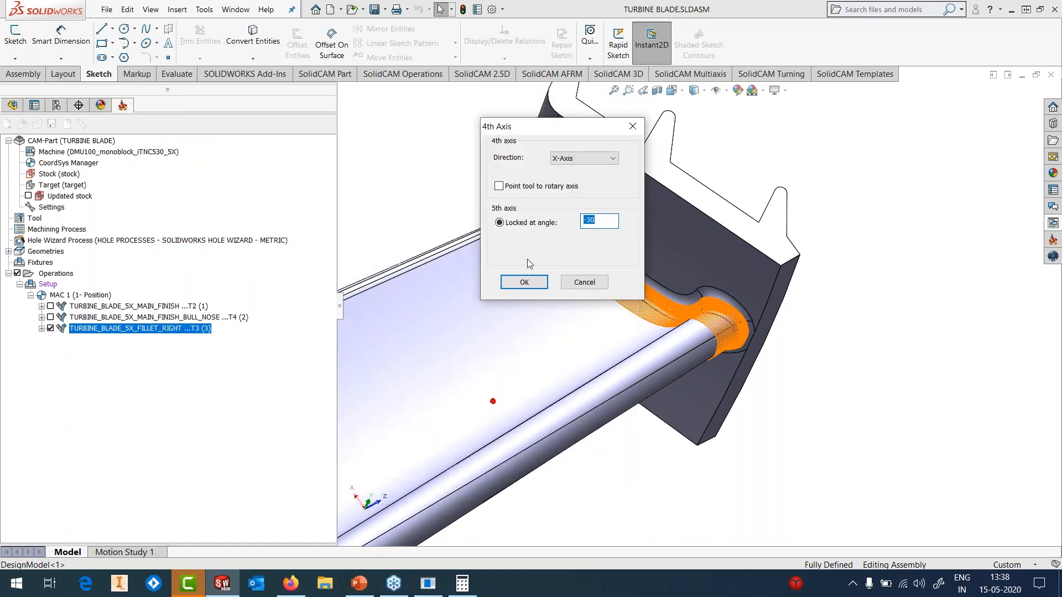
left_click(532, 282)
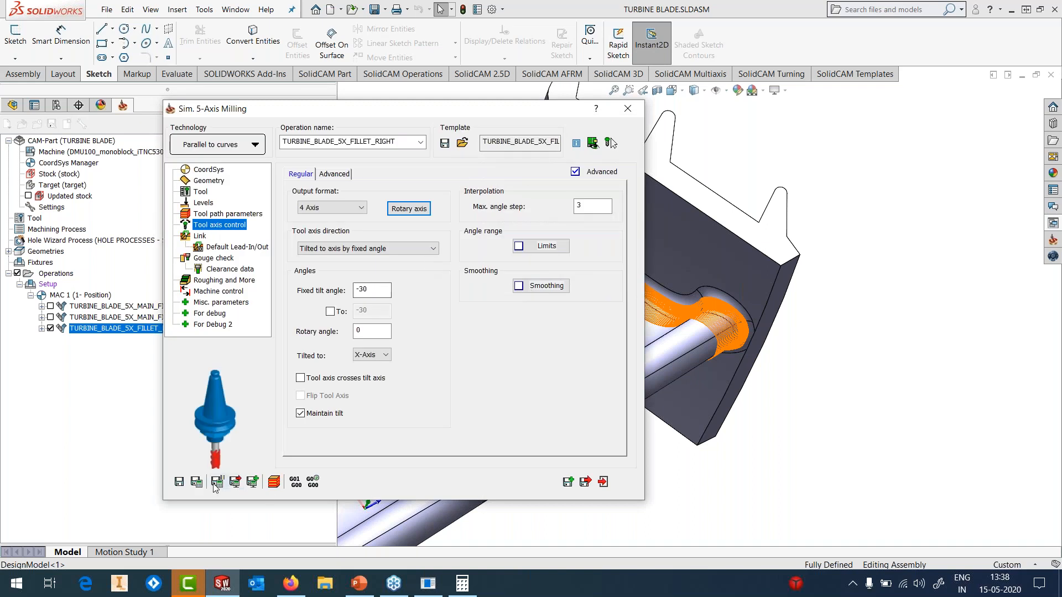
left_click(604, 482)
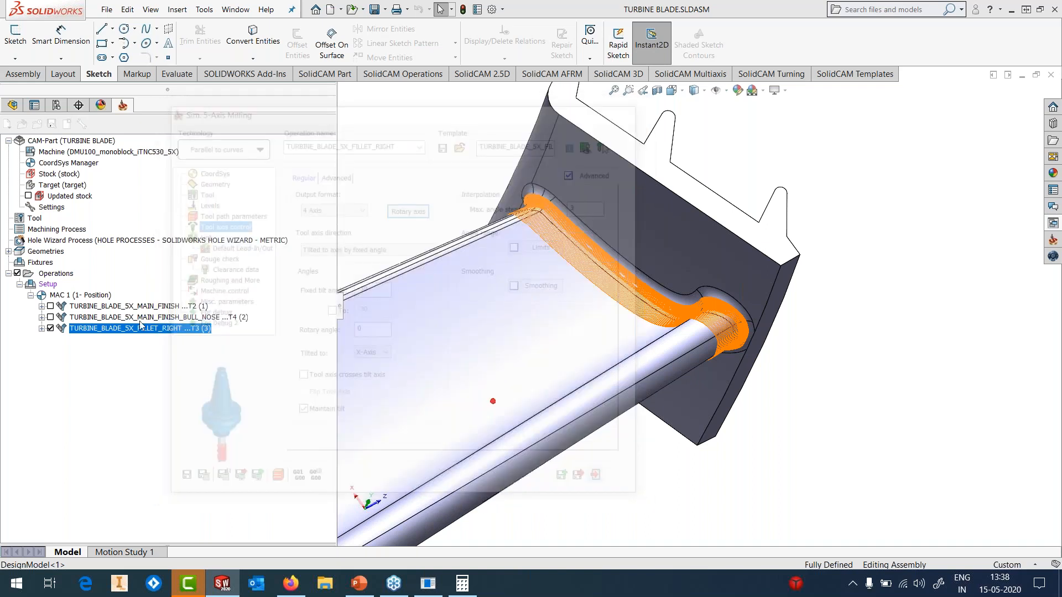
- Load the right fillet operation into Machine Simulation and run it with a close view of the blade and tool
right_click(127, 328)
left_click(163, 218)
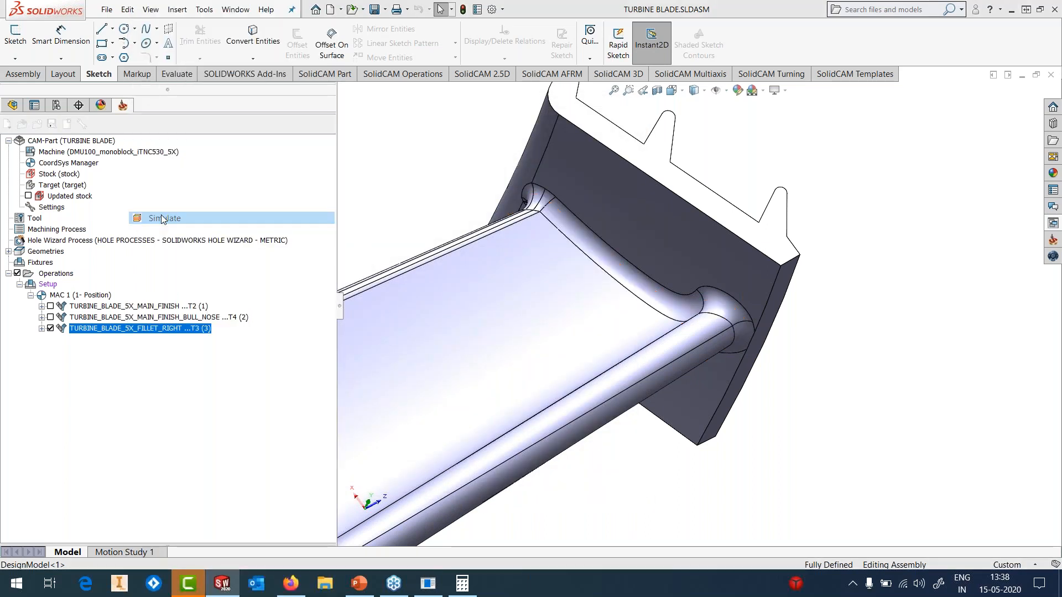
left_click(142, 86)
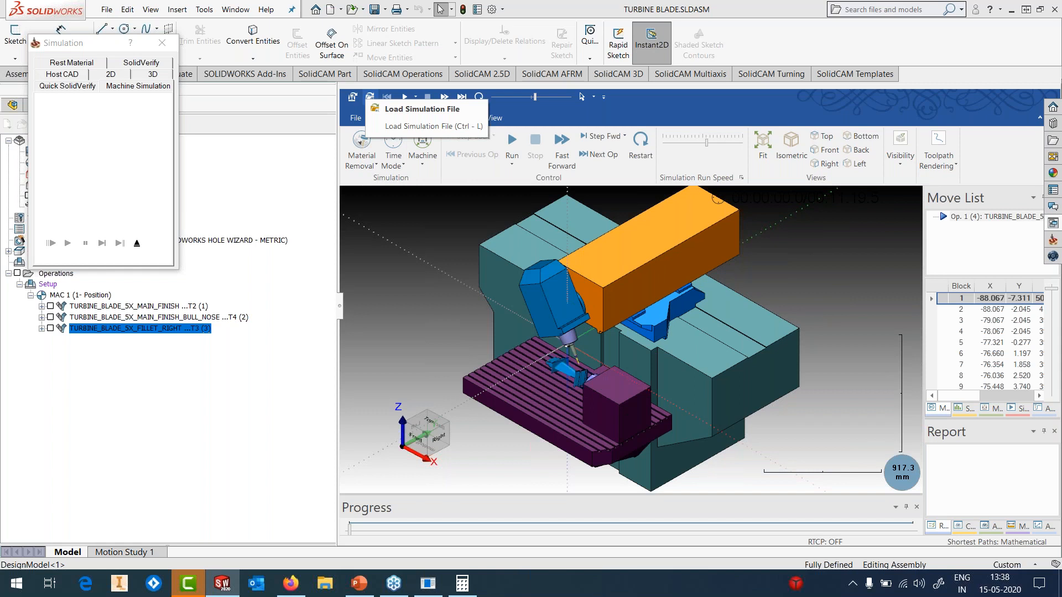
scroll(574, 379, "up", 6)
middle_click_drag(574, 376, 710, 362)
scroll(595, 387, "up", 3)
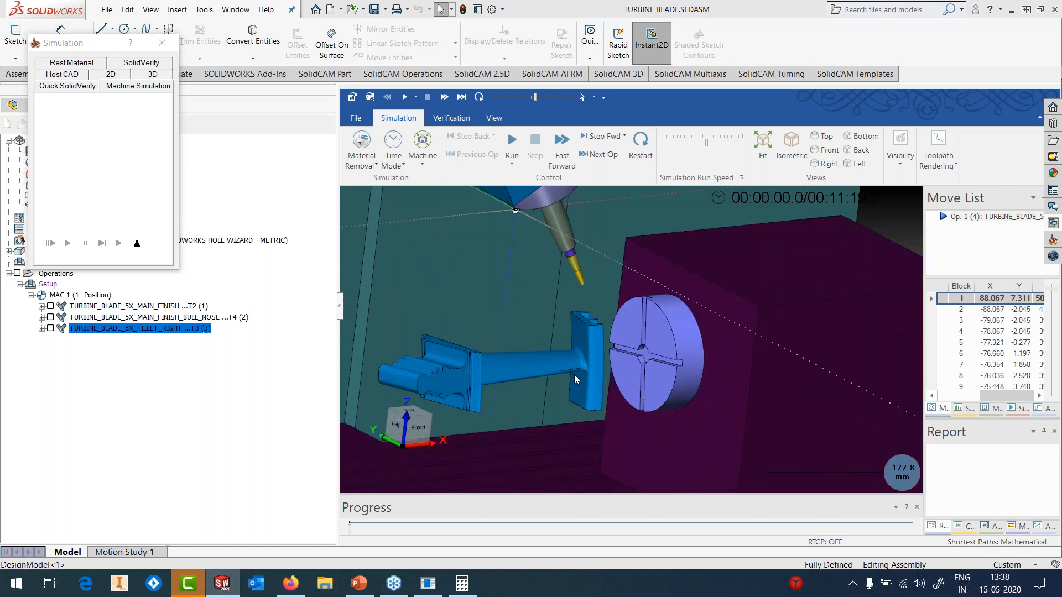
scroll(576, 363, "up", 2)
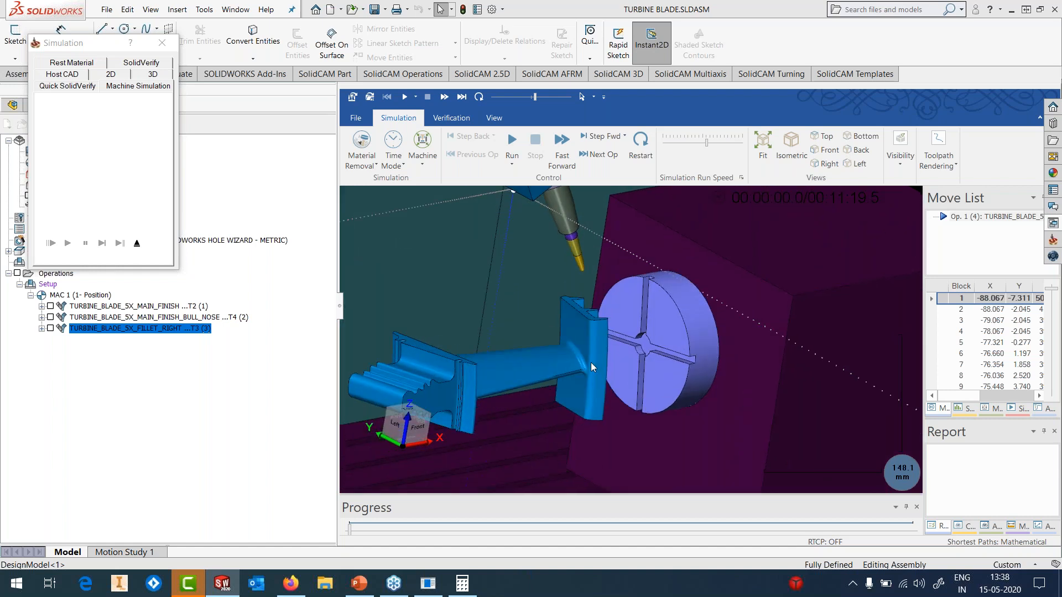
left_click(512, 143)
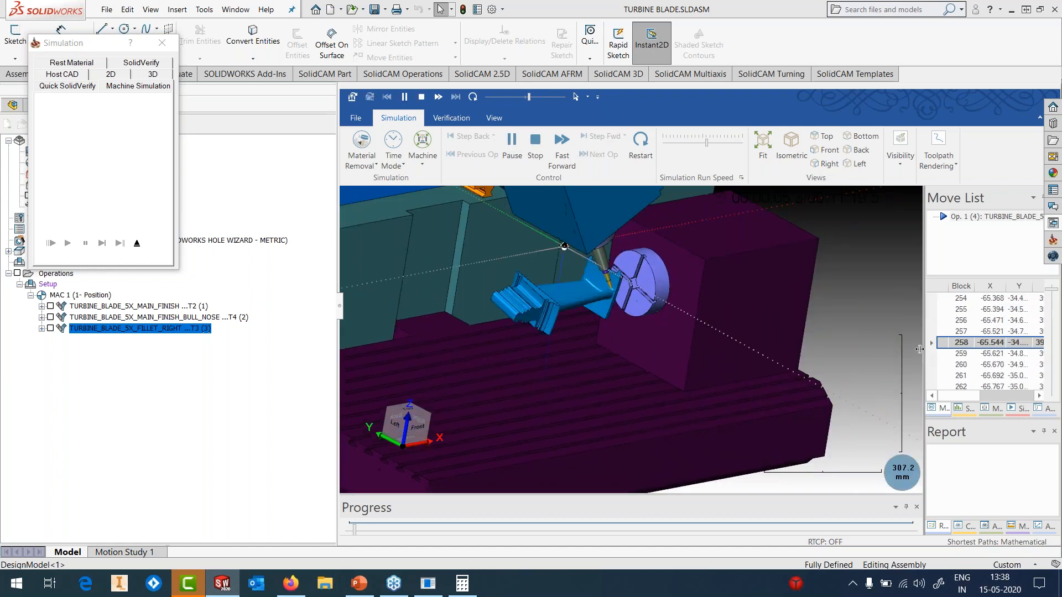
- Watch the run from the front with the move list widened to show the A and B values, and close the simulation
left_click_drag(922, 350, 857, 349)
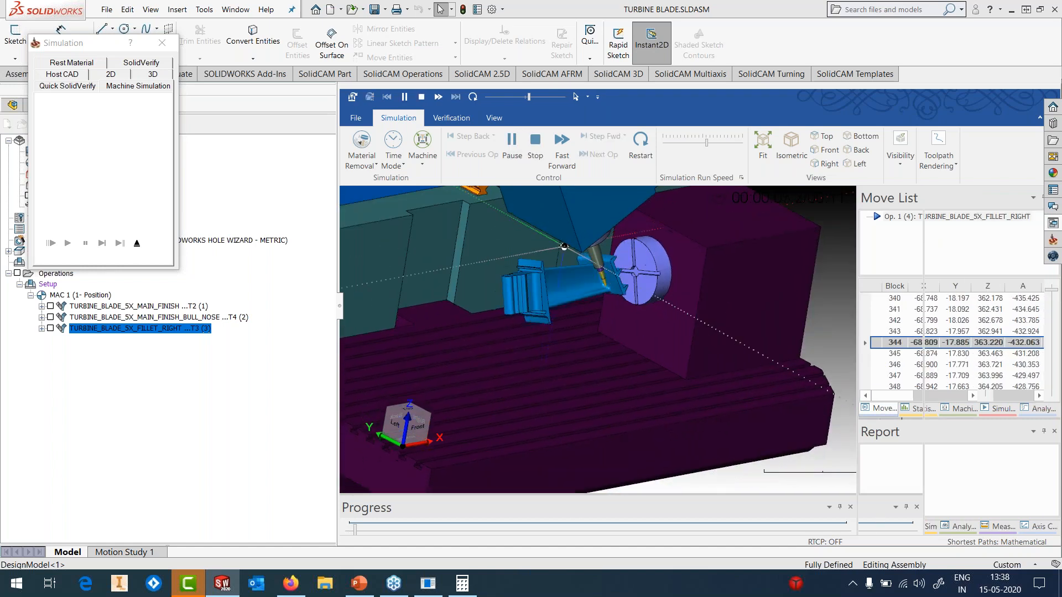
left_click(416, 429)
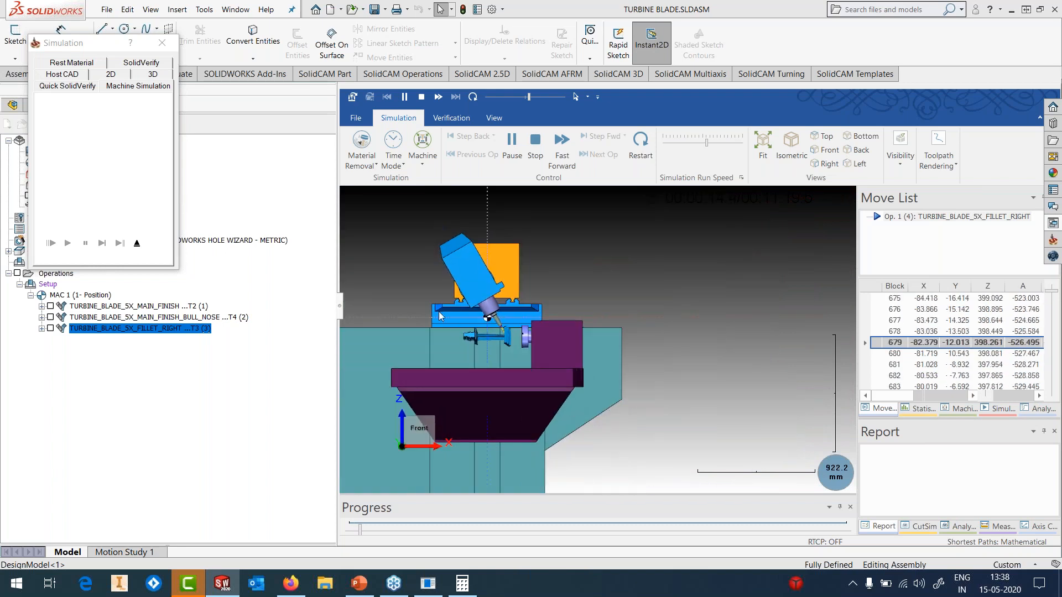
scroll(447, 318, "up", 1)
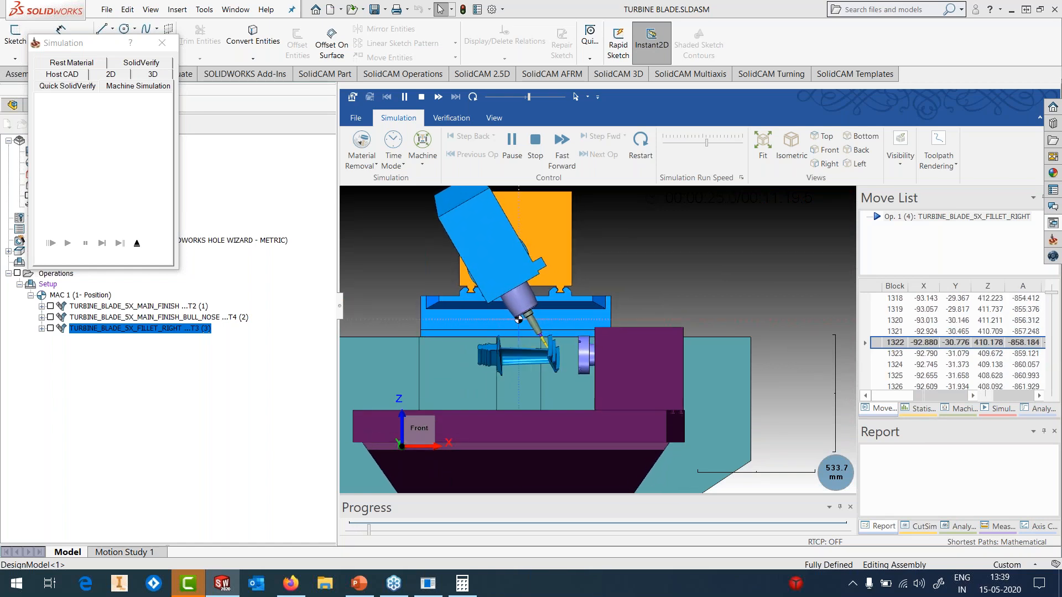
left_click_drag(844, 363, 778, 363)
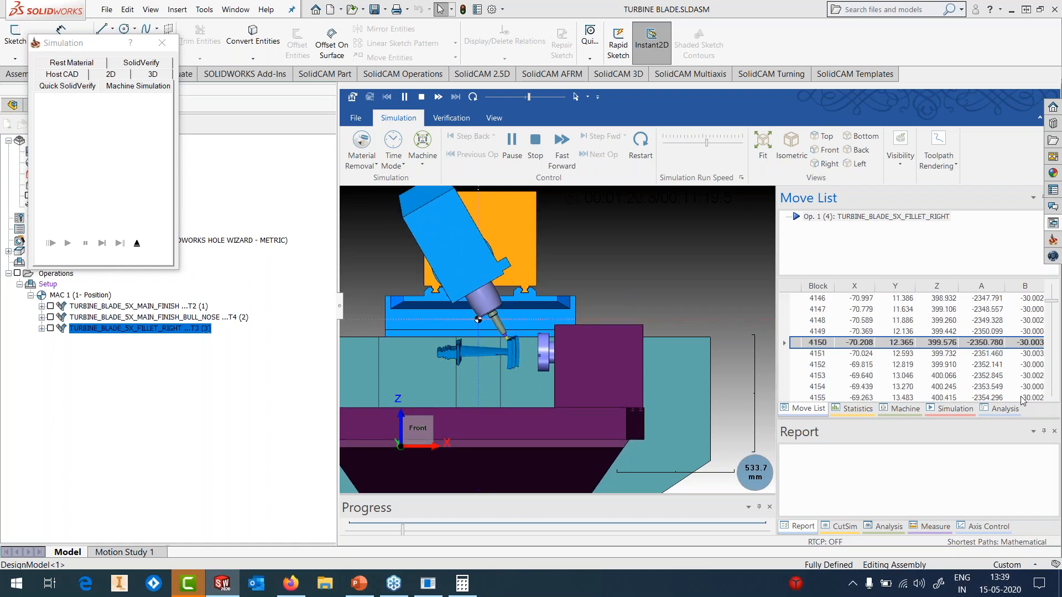
scroll(540, 365, "up", 5)
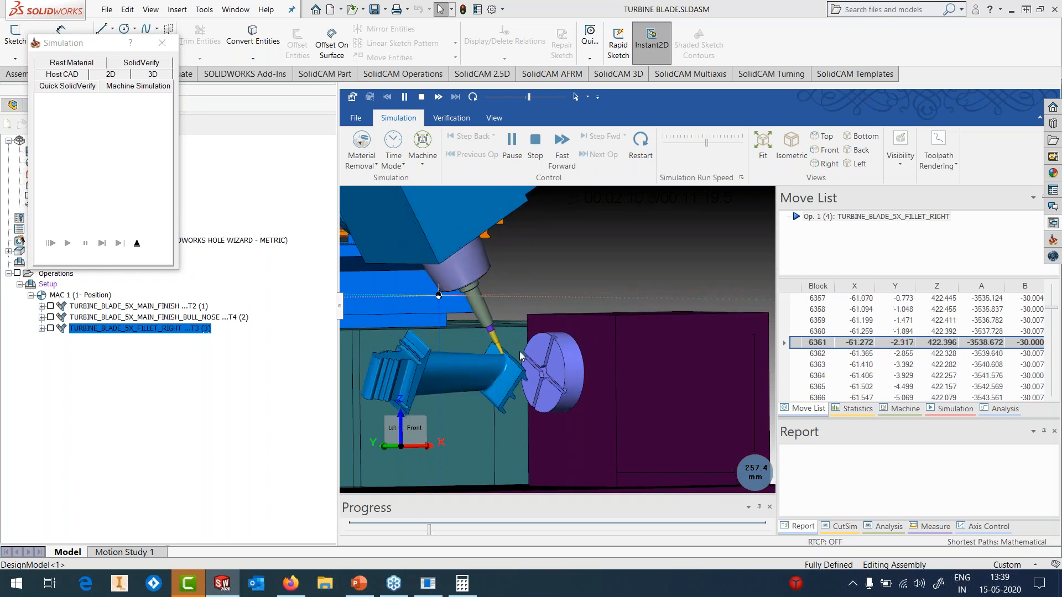
left_click(525, 147)
left_click(137, 243)
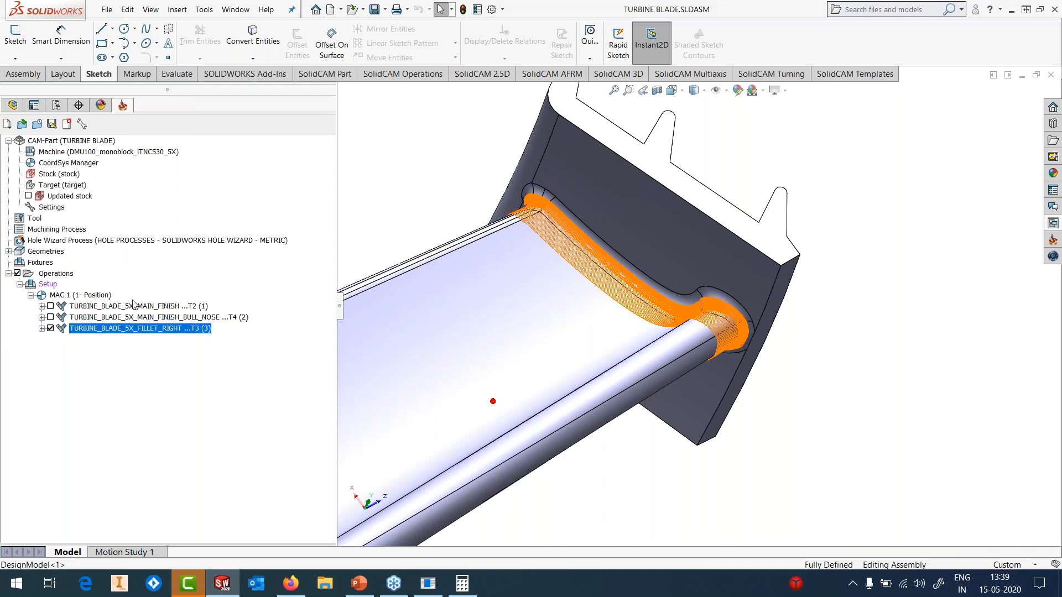
- Hide the right fillet tool path and open the CAM part CLOSED IMPELLER_PART.PRT from the 3-GEN 5X2 folder
left_click(50, 328)
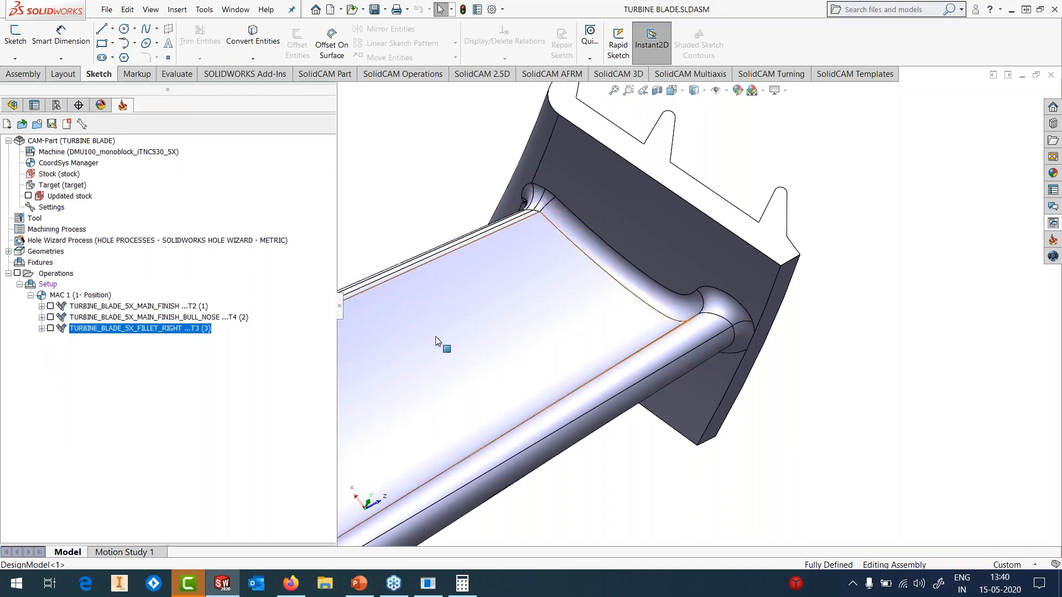
scroll(436, 336, "up", 5)
left_click(204, 10)
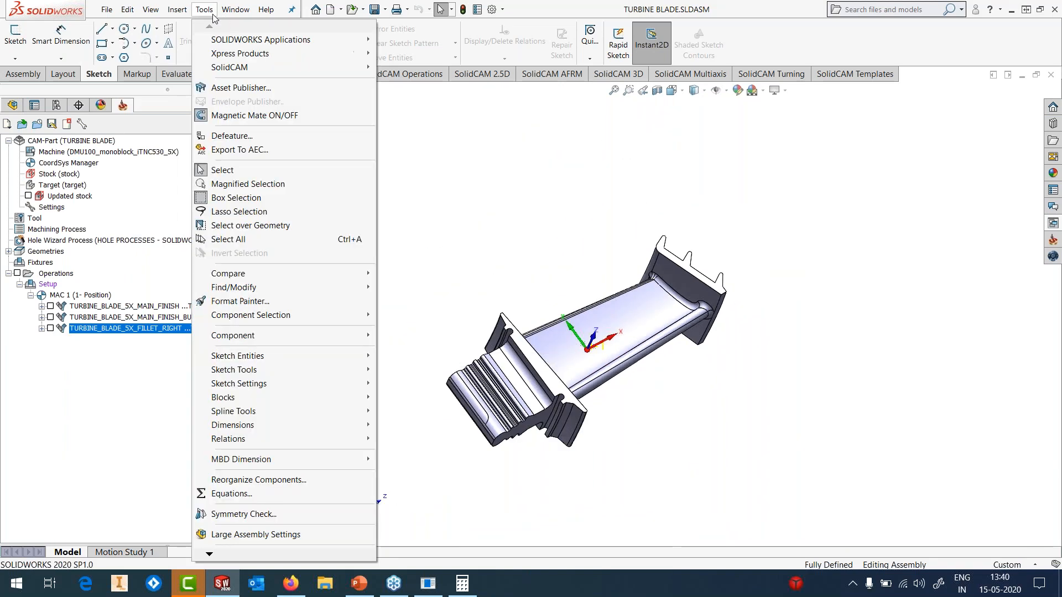
mouse_move(244, 67)
left_click(416, 82)
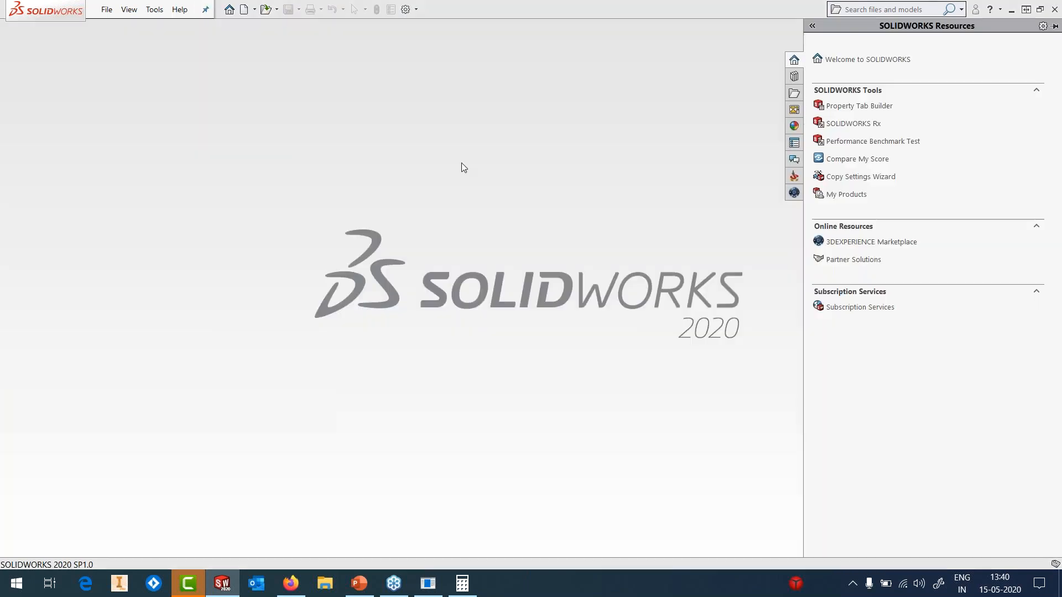
left_click(535, 178)
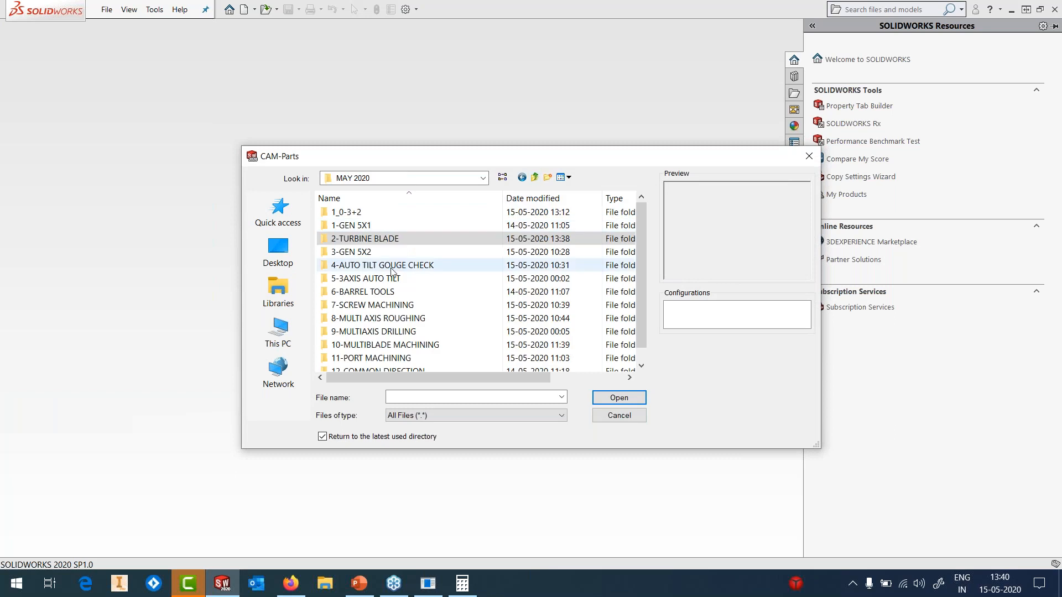
double_click(372, 252)
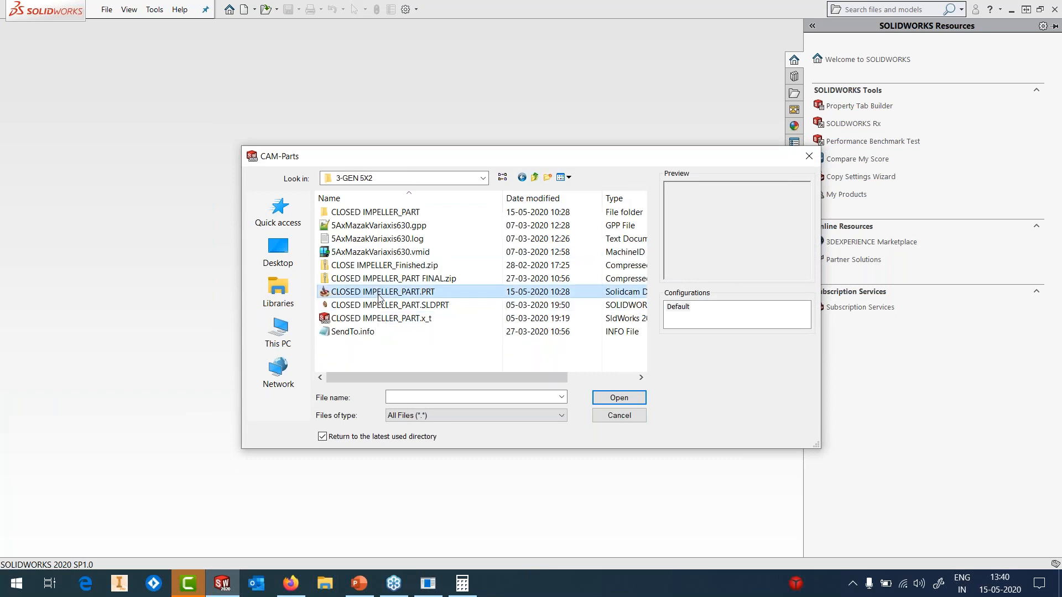
left_click(381, 292)
left_click(619, 398)
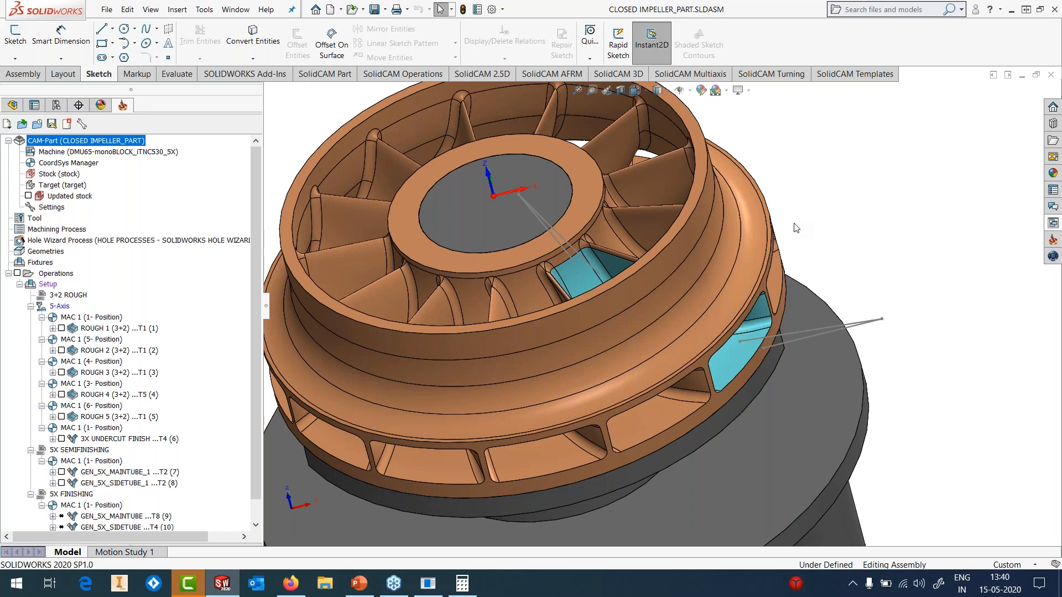
middle_click_drag(795, 228, 703, 231)
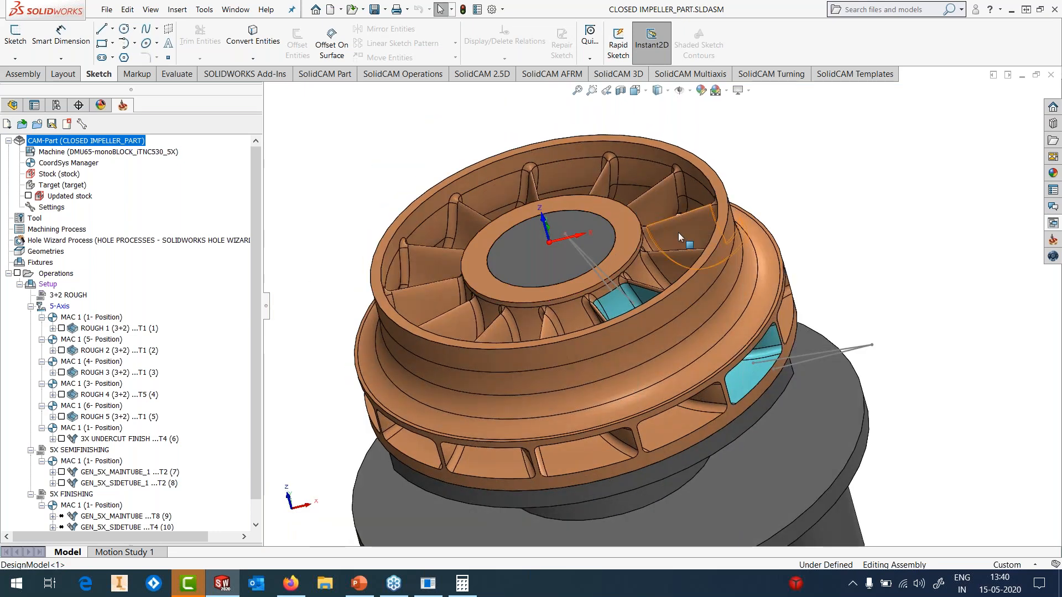
- Hide the impeller's Split Line1 solid body in DesignModel, leaving the fixture visible
scroll(257, 364, "down", 1)
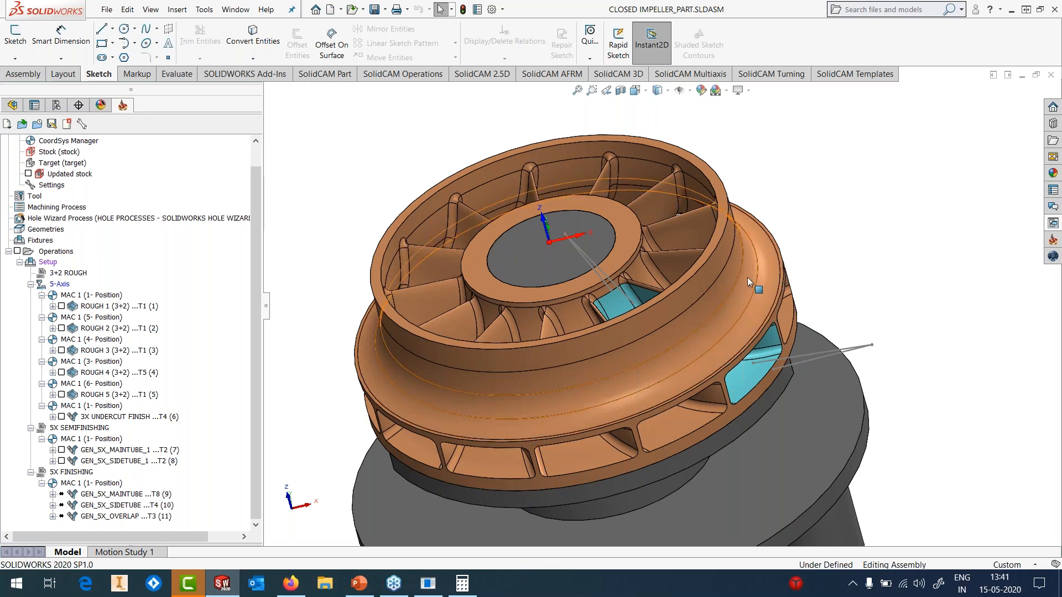
middle_click_drag(748, 280, 780, 353)
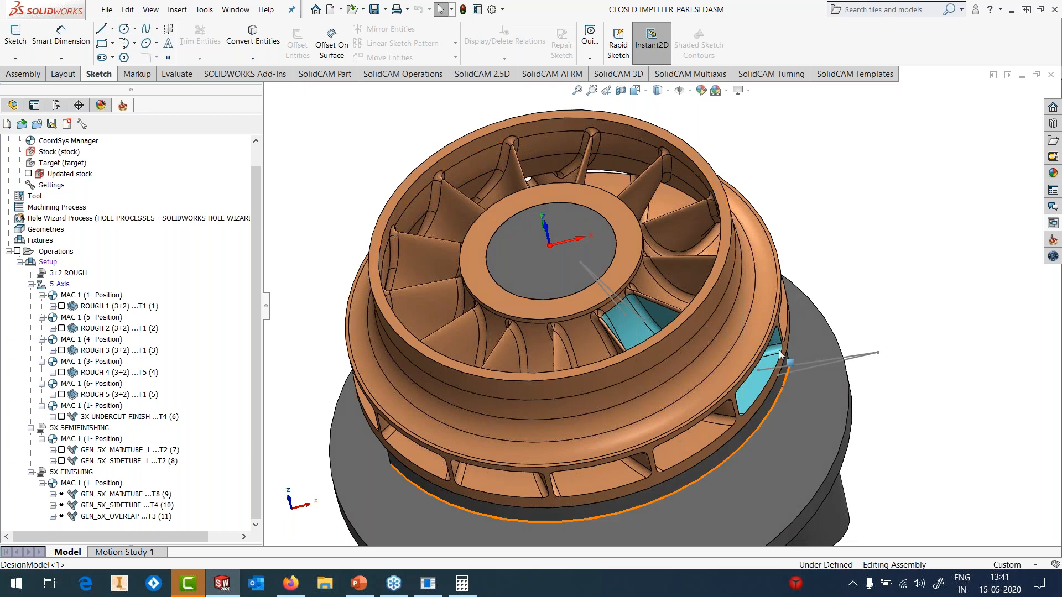
scroll(719, 332, "down", 2)
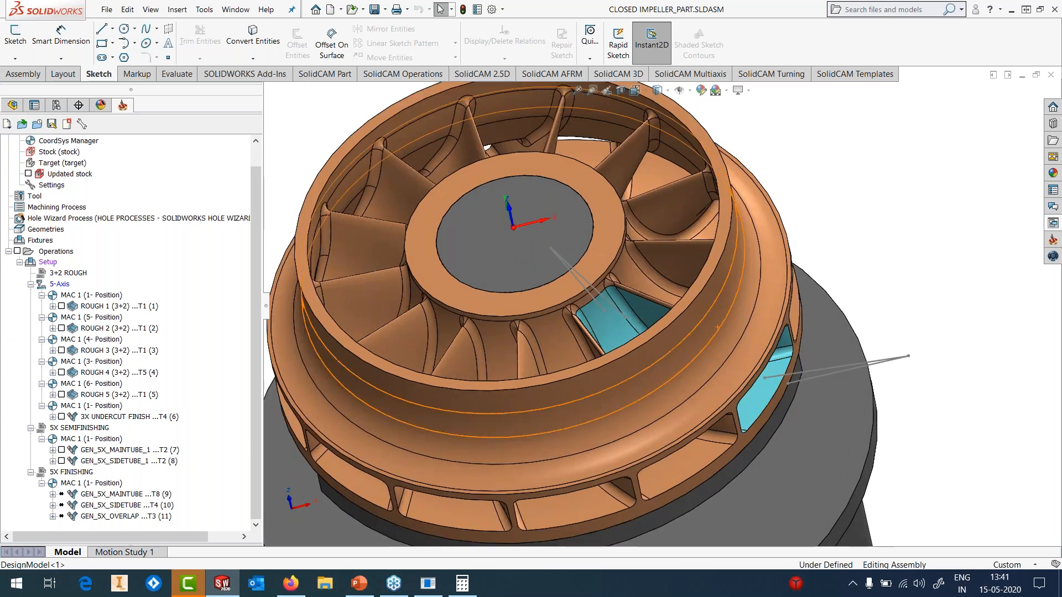
scroll(725, 332, "down", 1)
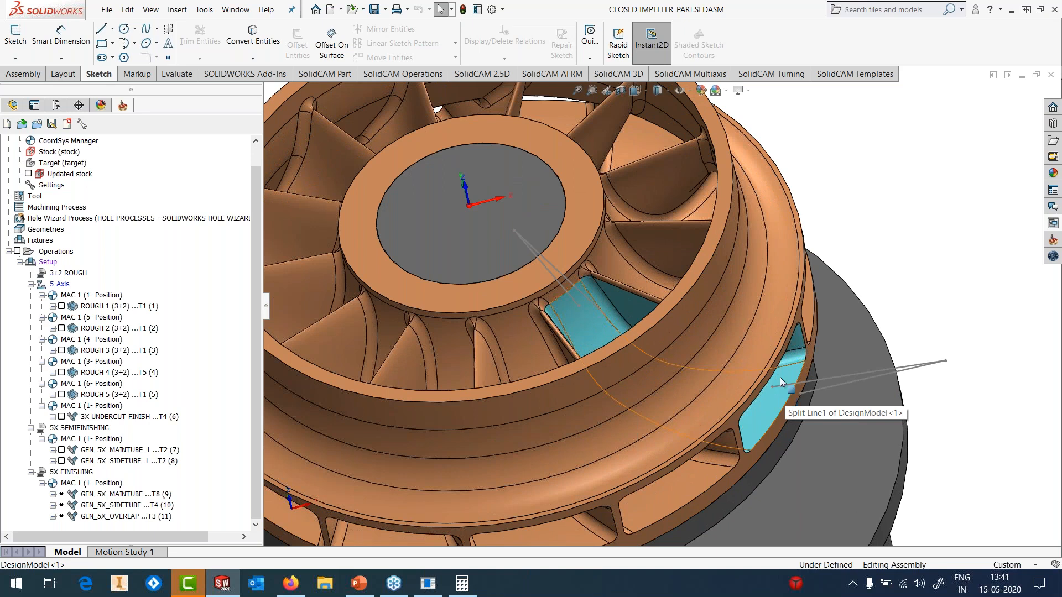
left_click(13, 105)
left_click(19, 322)
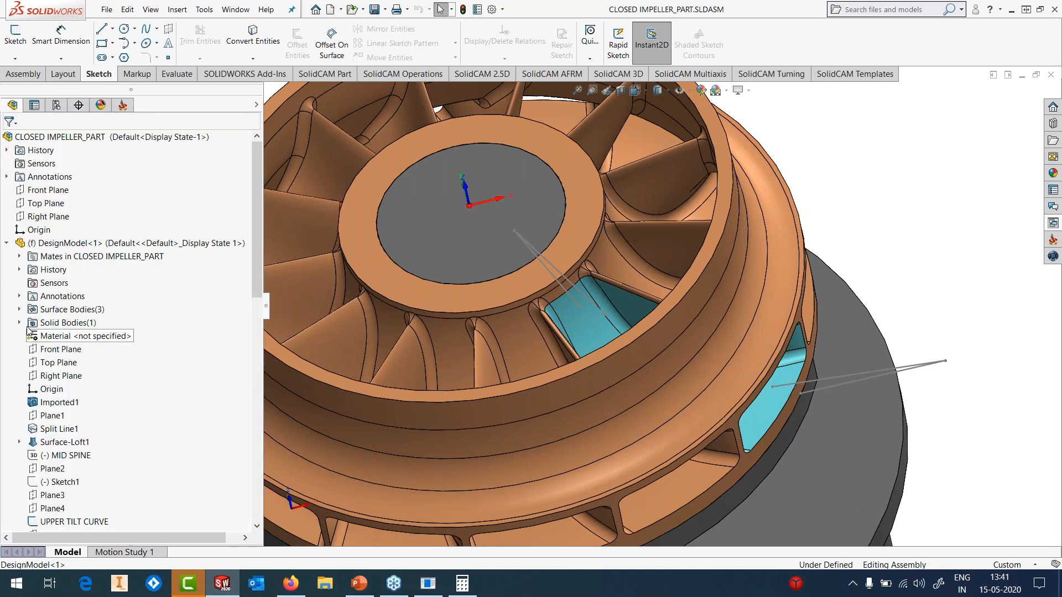
left_click(60, 336)
left_click(83, 308)
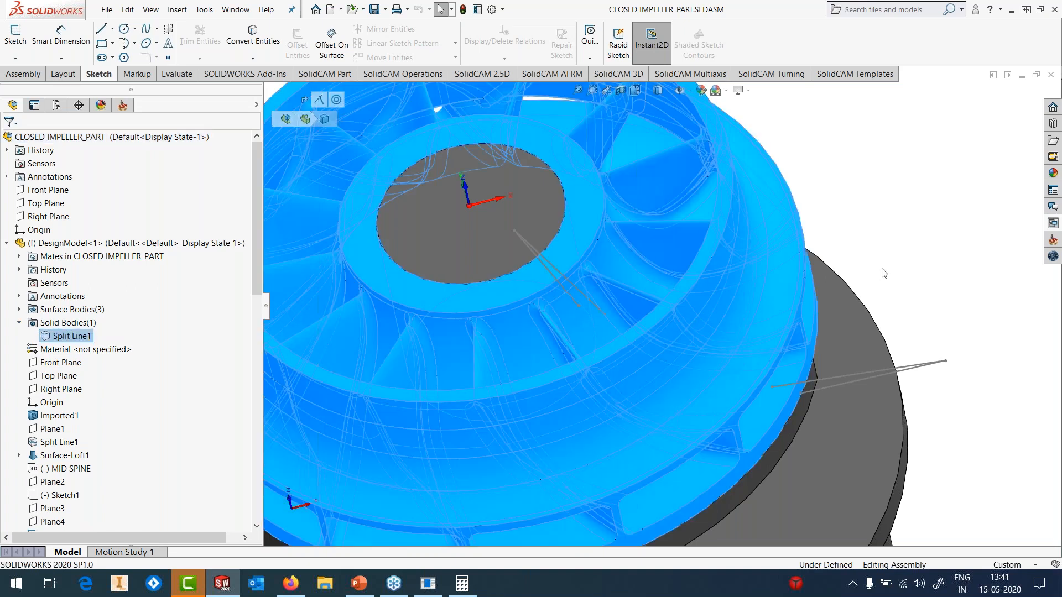
left_click(934, 255)
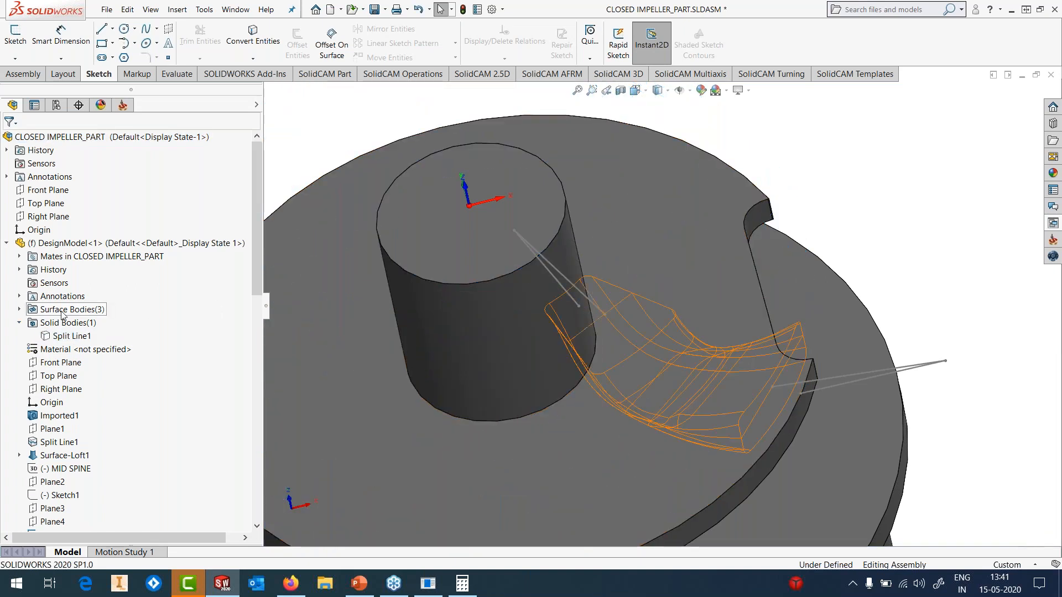
- Show the UPPER SURFACE body from DesignModel's surface bodies and view it from the side
left_click(19, 309)
left_click(57, 336)
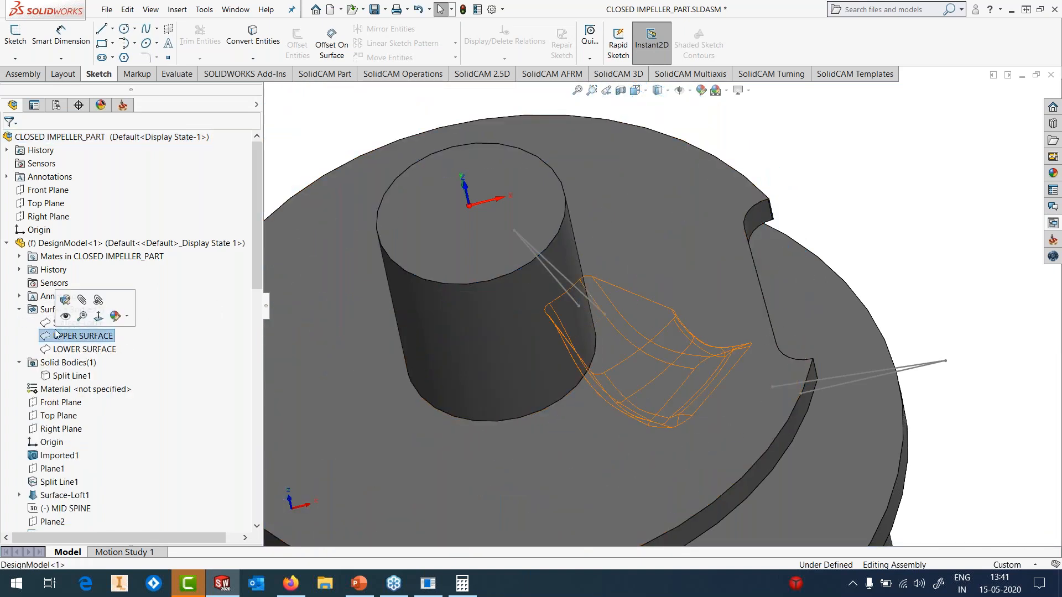
middle_click_drag(602, 369, 610, 299)
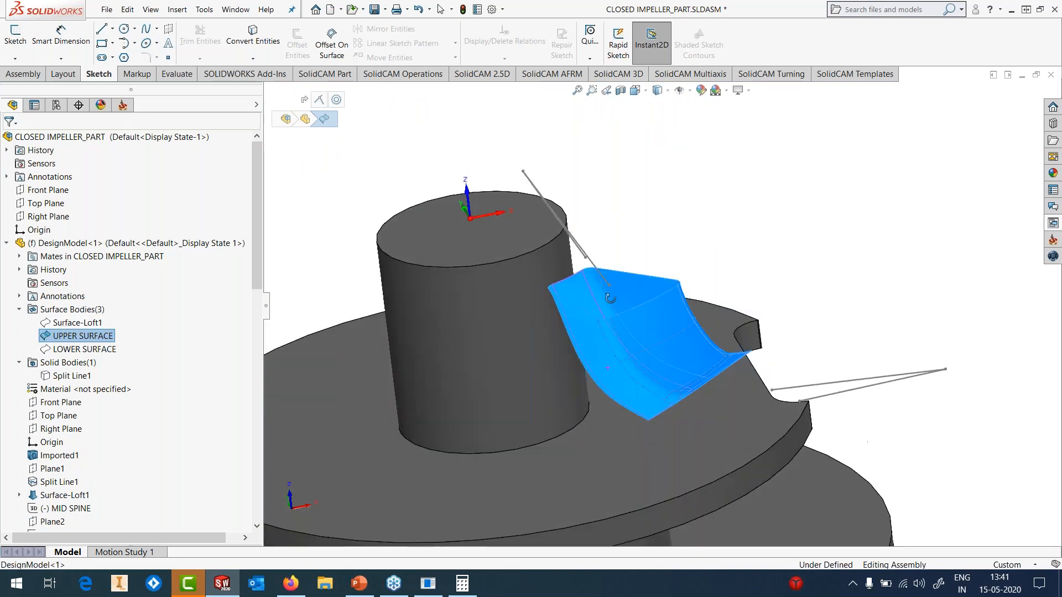
left_click(636, 211)
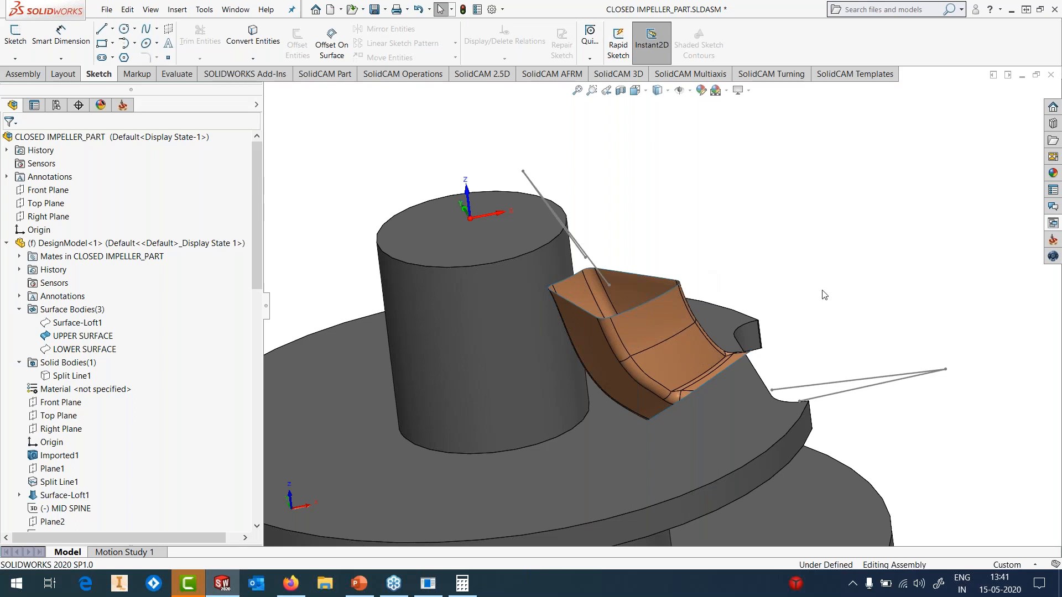
- Show the LOWER SURFACE body and examine closely where it overlaps the upper surface
left_click(85, 352)
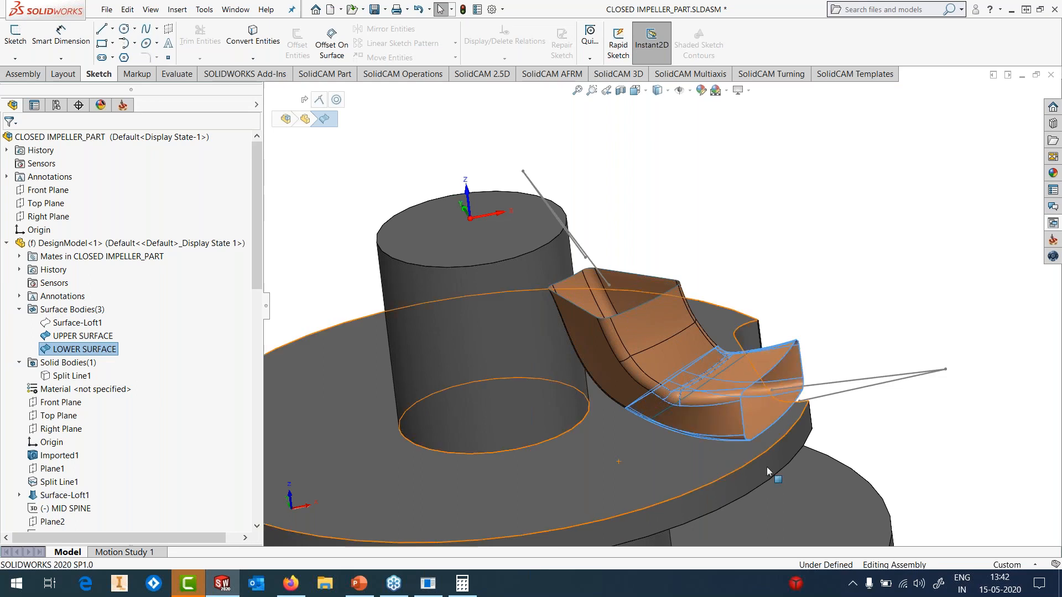
scroll(753, 410, "down", 2)
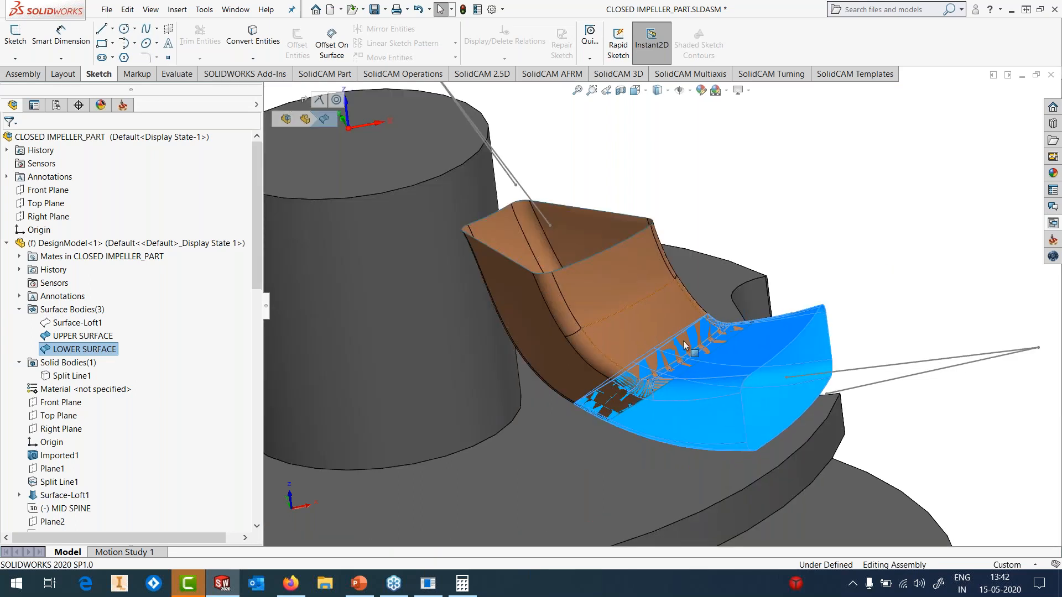
scroll(688, 347, "down", 3)
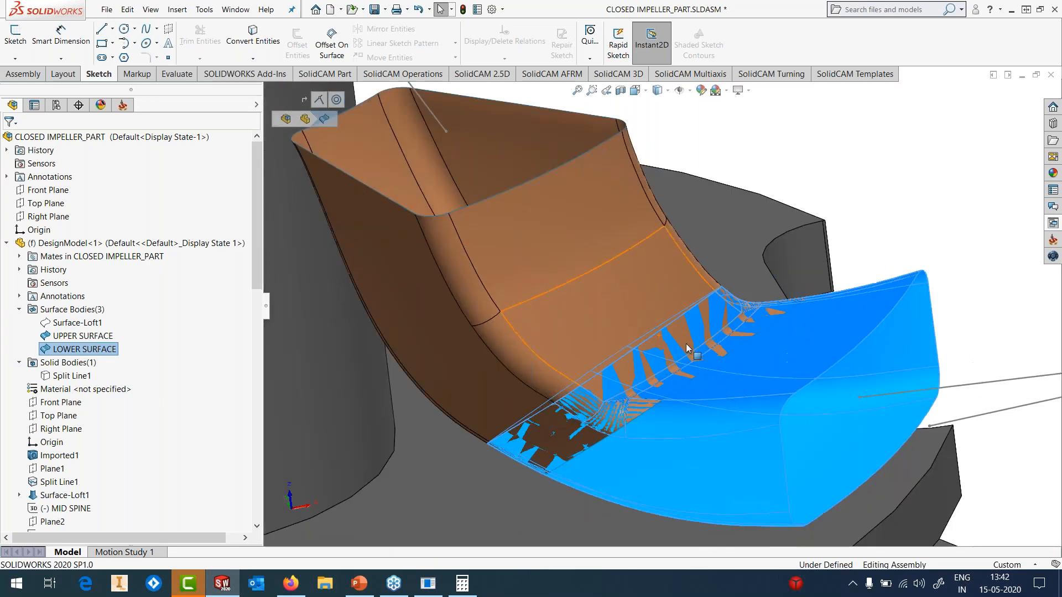
scroll(688, 288, "up", 4)
left_click(688, 288)
middle_click_drag(731, 335, 753, 347)
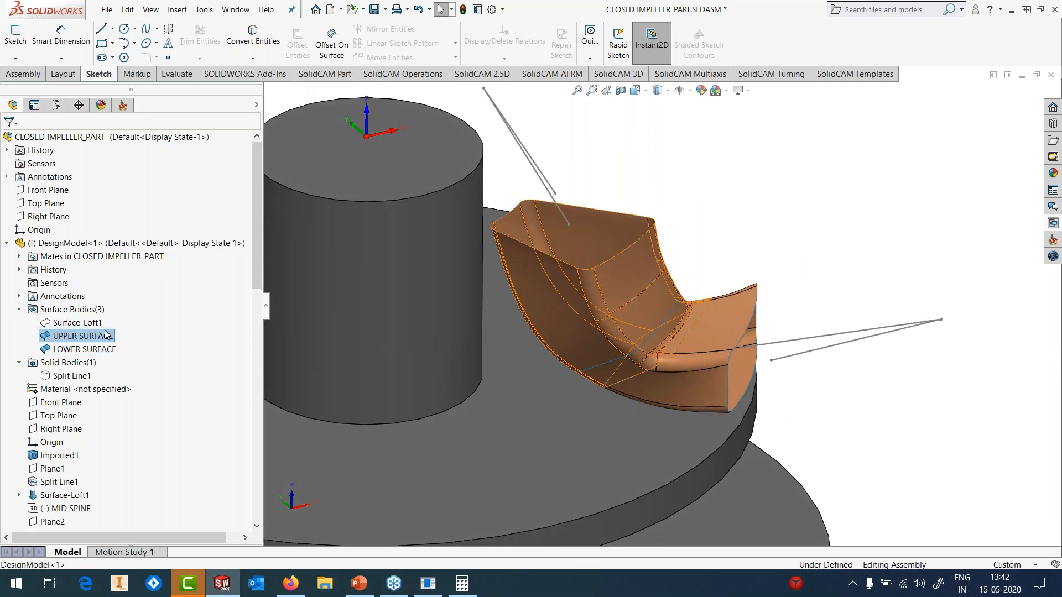
- Hide the UPPER SURFACE body so that only the lower surface is displayed
left_click(94, 336)
left_click(110, 320)
left_click(827, 258)
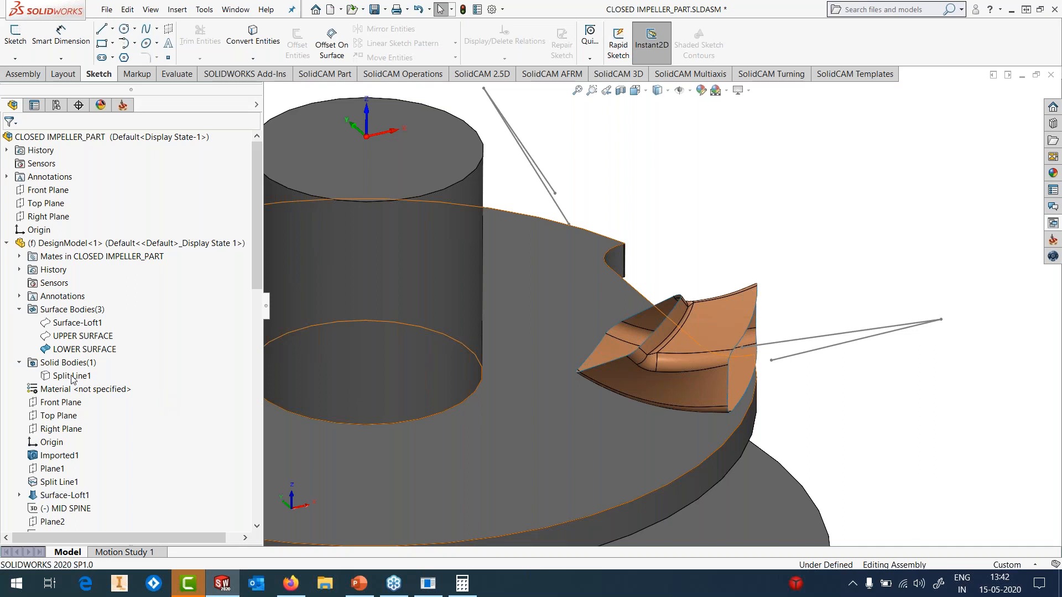
left_click(82, 349)
left_click(83, 323)
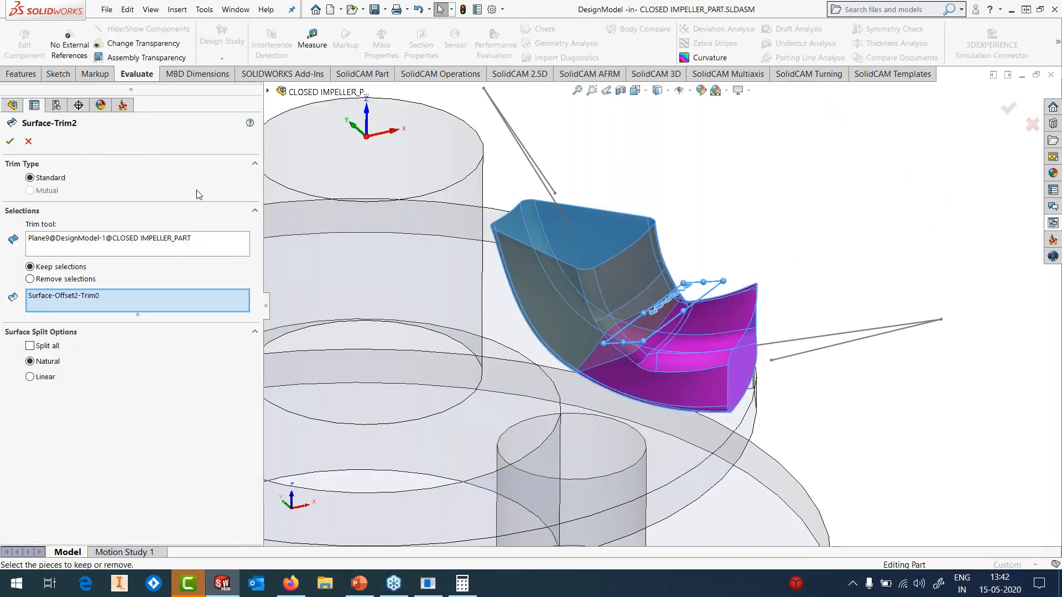
left_click(28, 141)
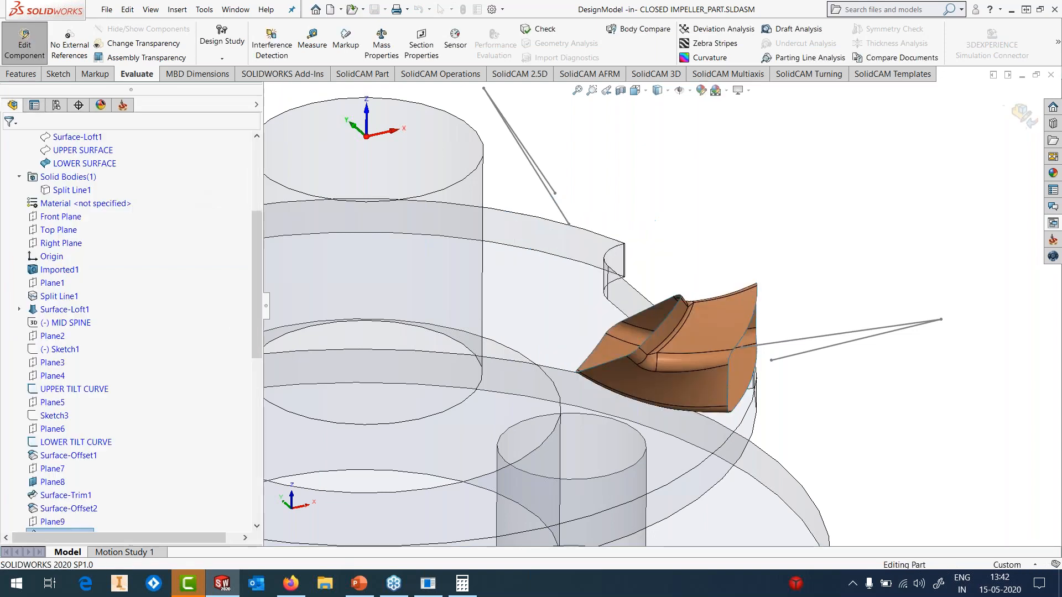
scroll(660, 305, "up", 3)
left_click(1022, 120)
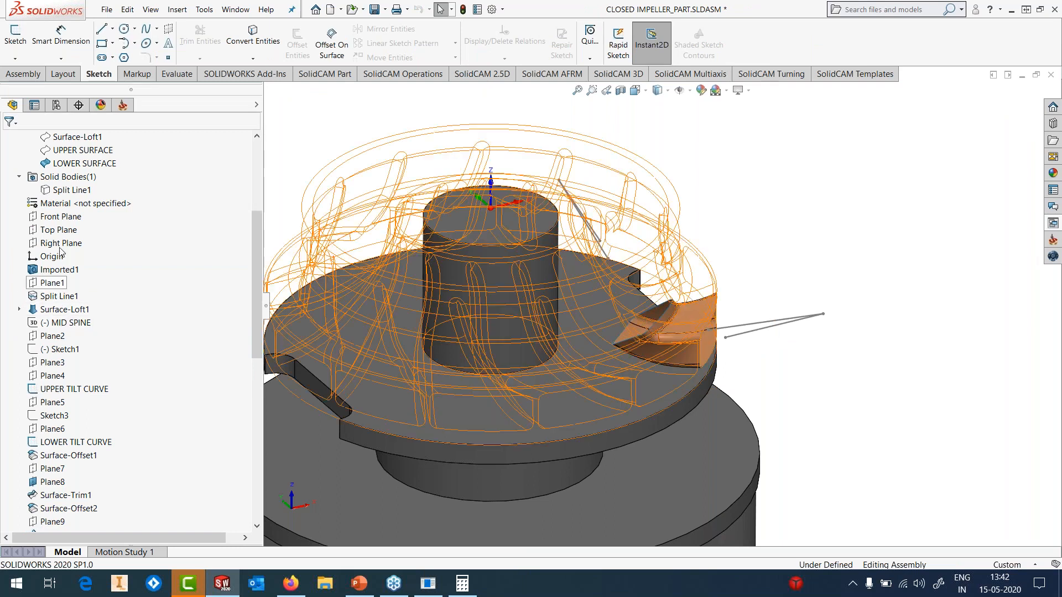
- Hide the LOWER SURFACE body and display the UPPER SURFACE body on its own
left_click(77, 163)
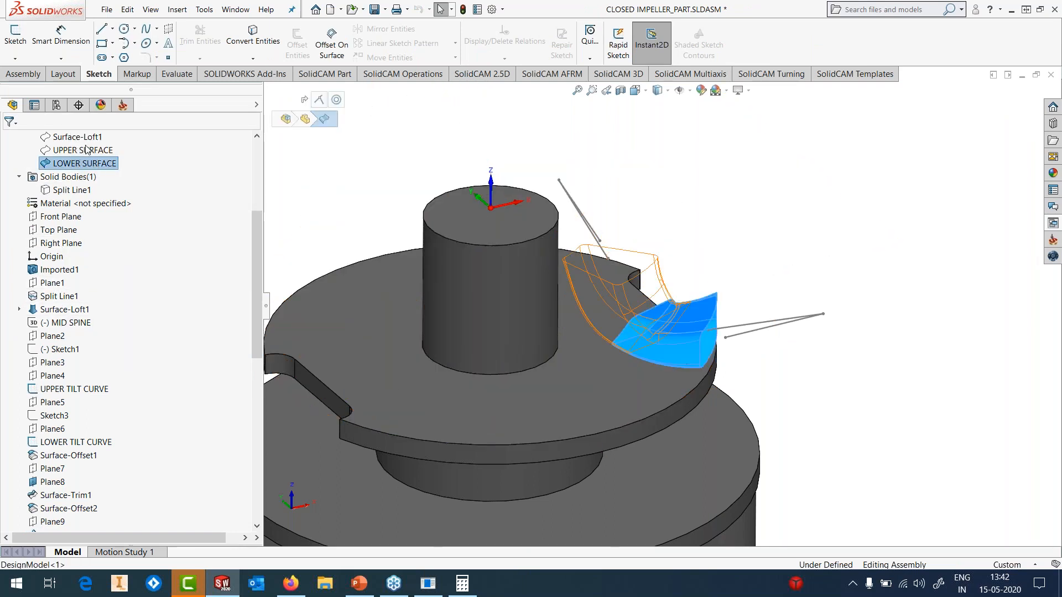
left_click(77, 149)
left_click(92, 135)
left_click(90, 137)
left_click(789, 165)
scroll(788, 165, "up", 3)
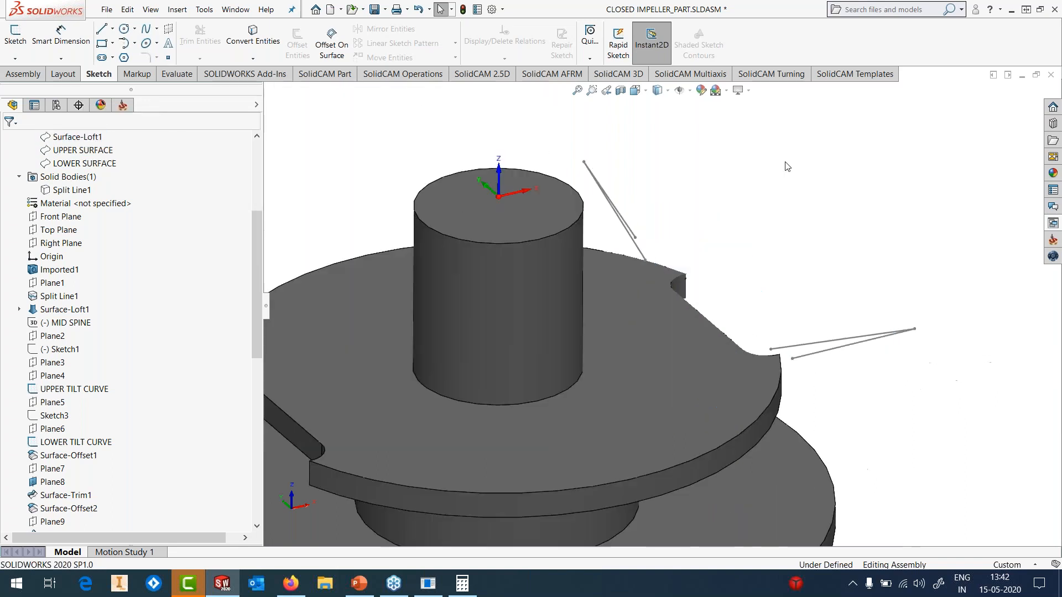
left_click(89, 151)
left_click(99, 138)
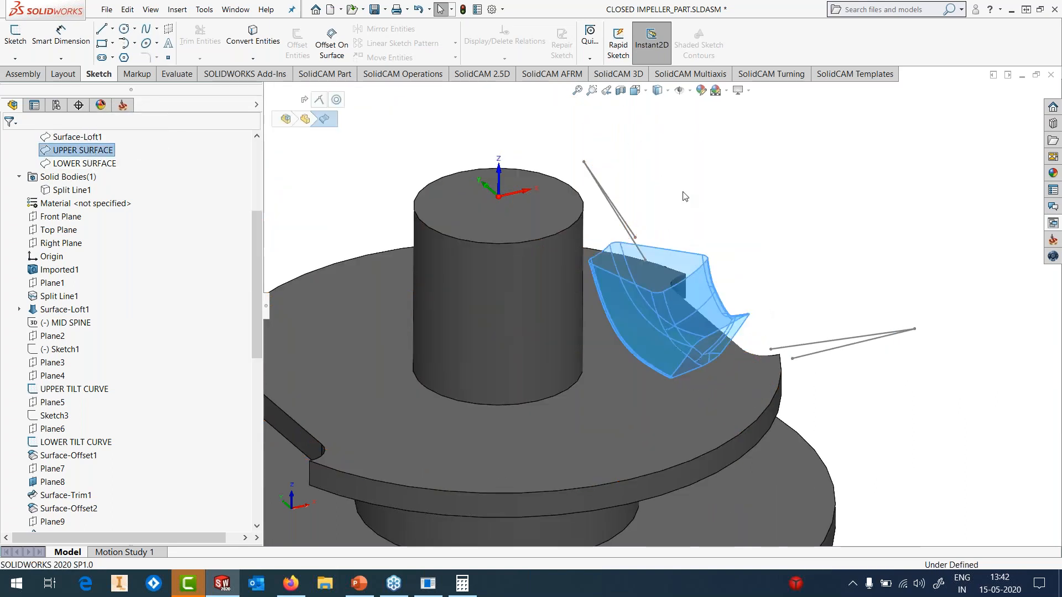
- Open the 5X finishing operation GEN_5X_MAINTUBE and display its drive surface geometry on the model
left_click(124, 109)
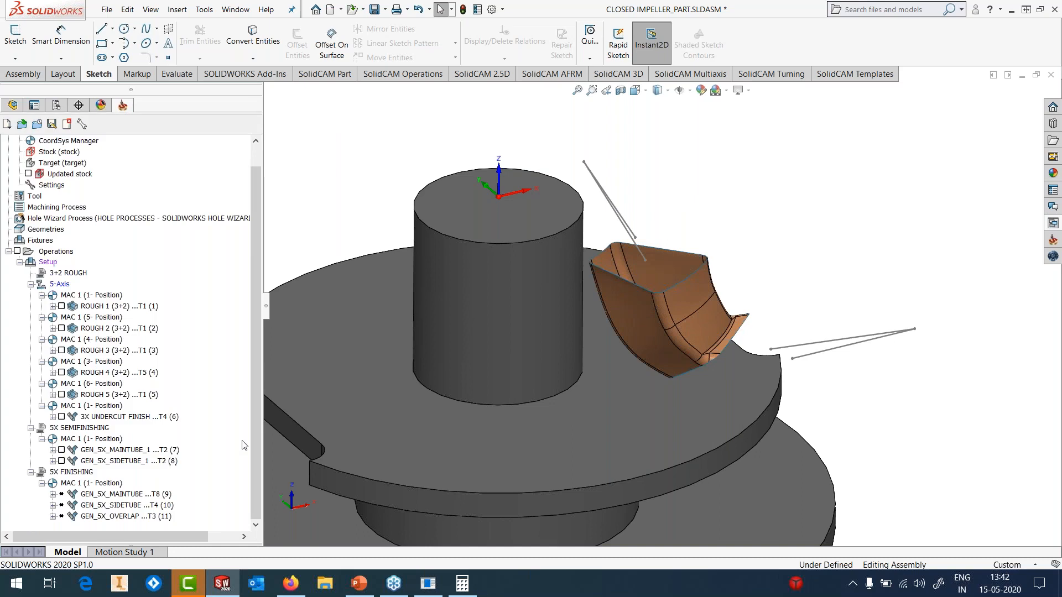
left_click(126, 494)
right_click(126, 494)
left_click(161, 144)
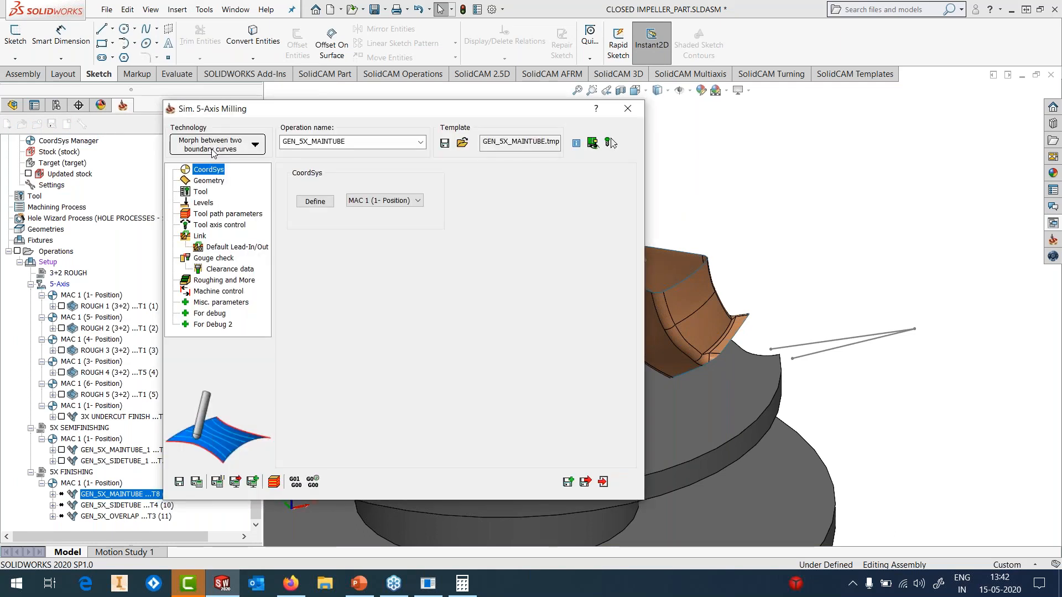
left_click(215, 181)
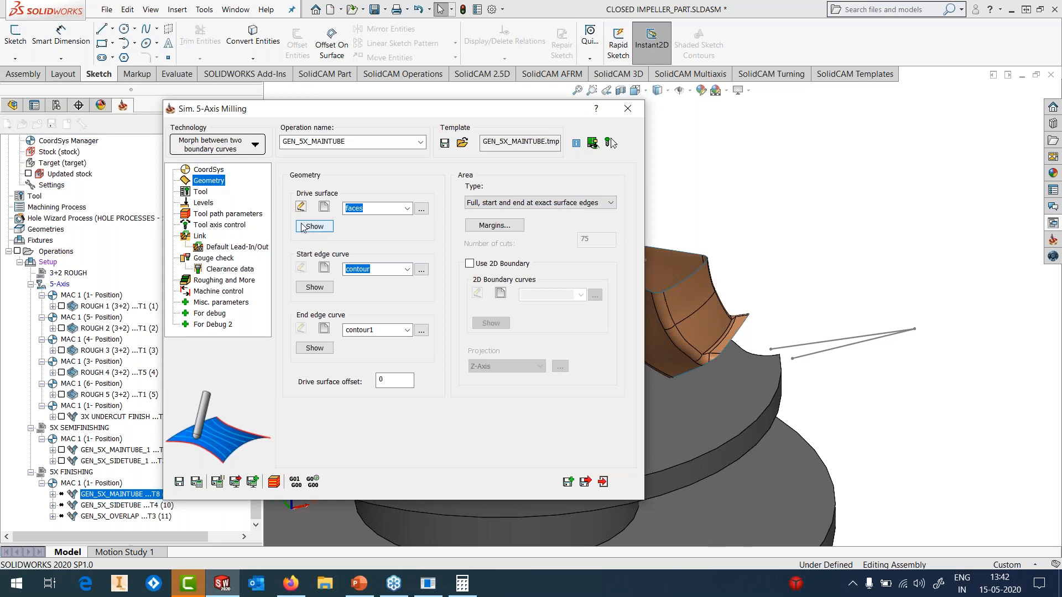
left_click(314, 227)
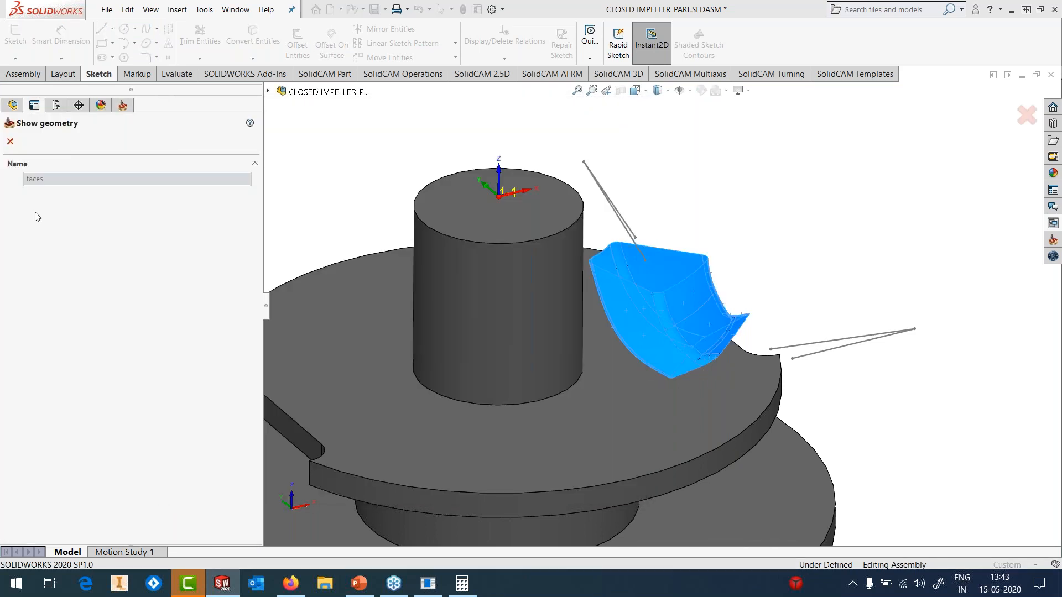
left_click(10, 141)
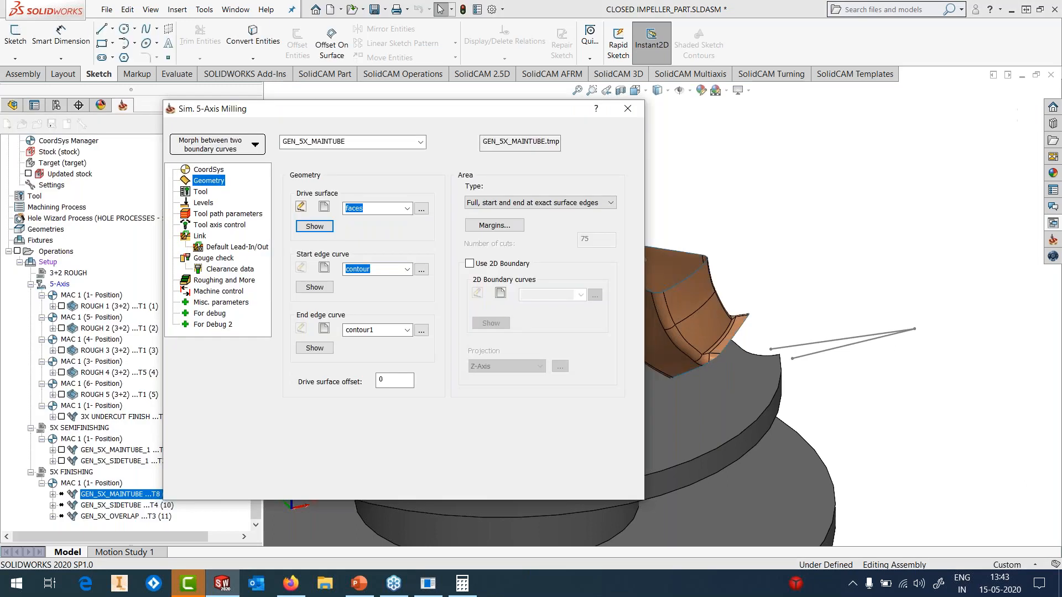
- Display the operation's start edge curve and end edge curve on the model, closing each preview
left_click(316, 286)
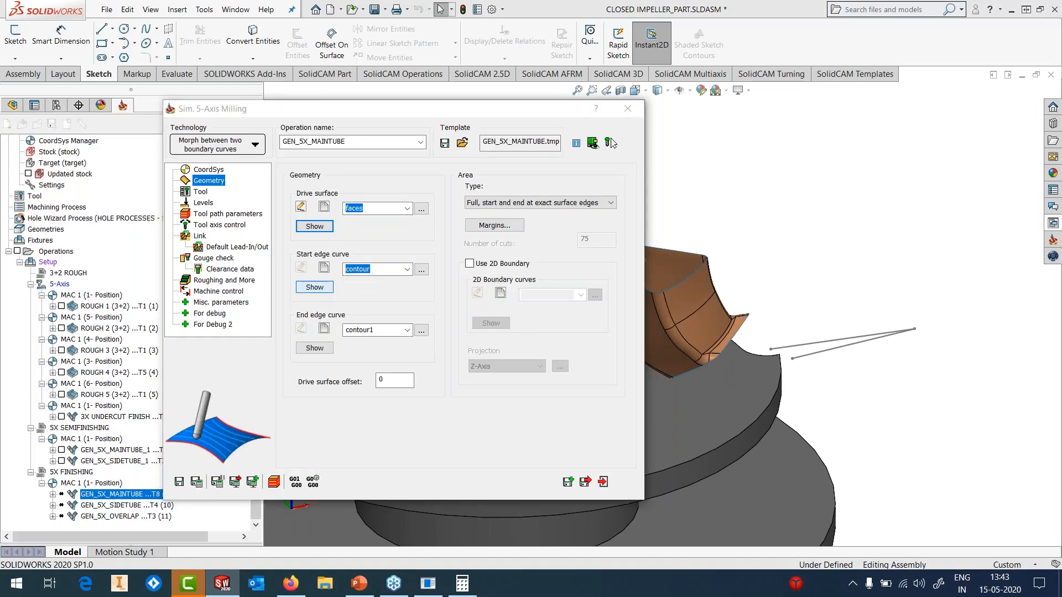
left_click(10, 141)
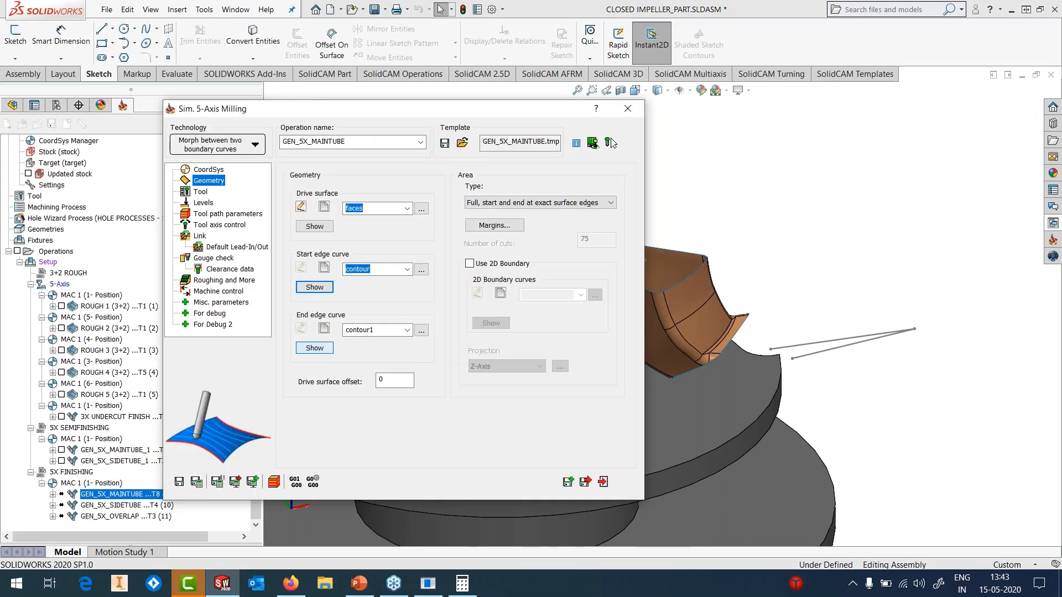
left_click(315, 348)
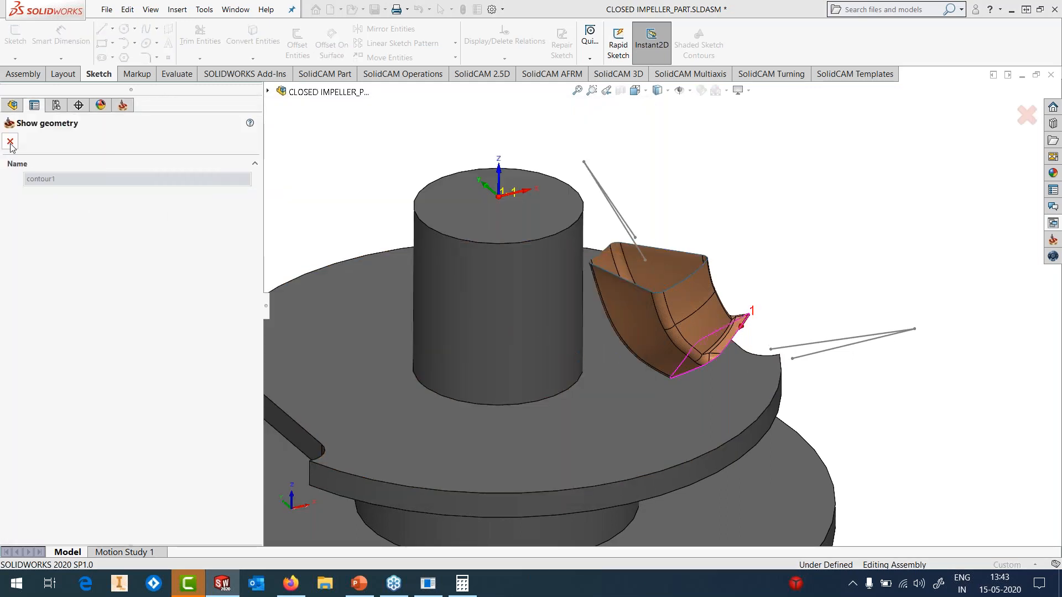
left_click(10, 141)
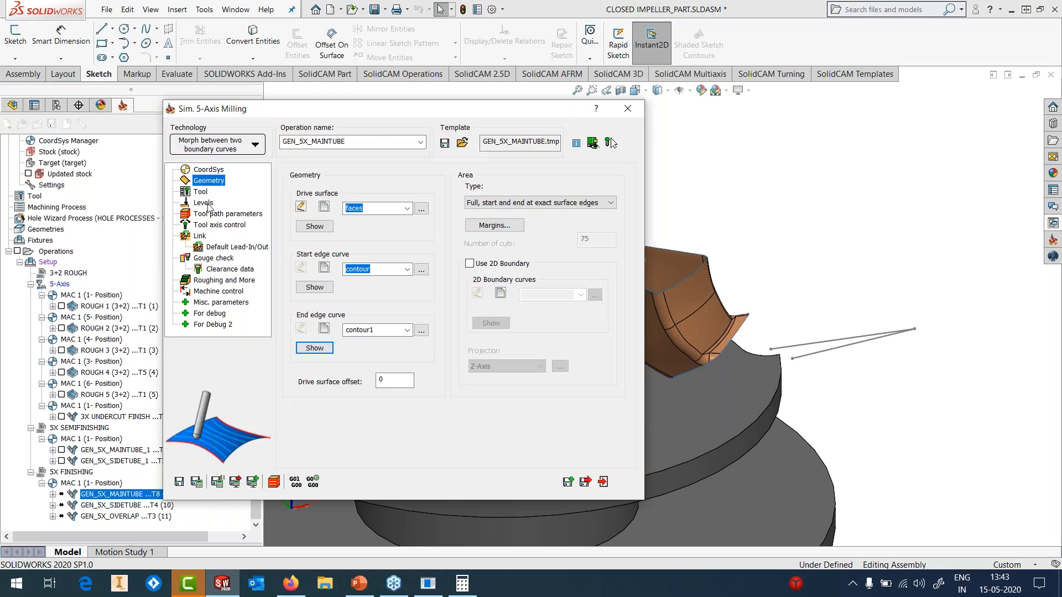
- Review the operation's tool axis control and display its tilt curve contour2 on the model from a clear angle
left_click(204, 224)
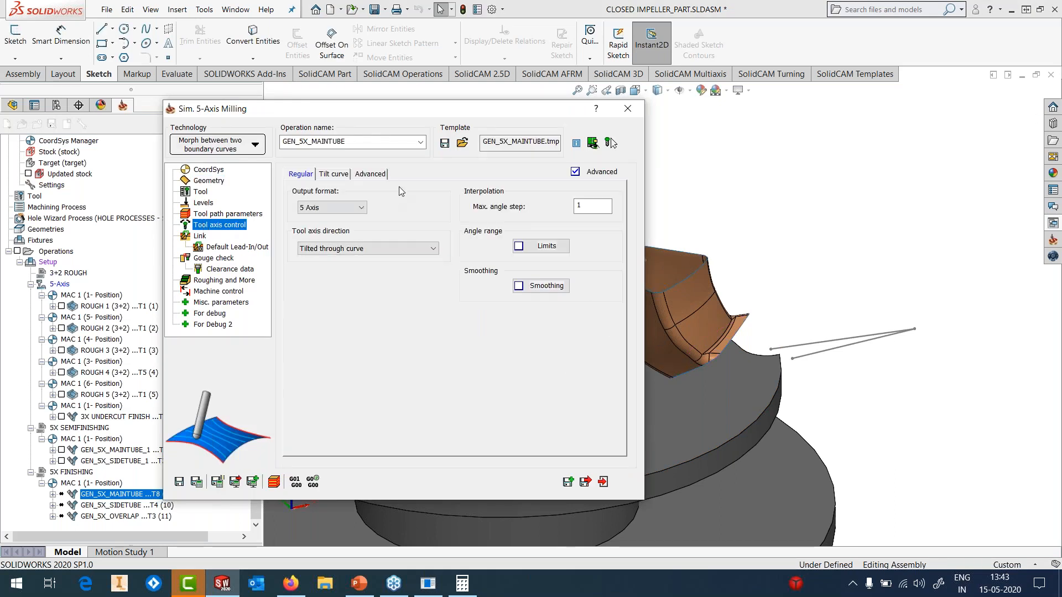
left_click(345, 174)
left_click(482, 225)
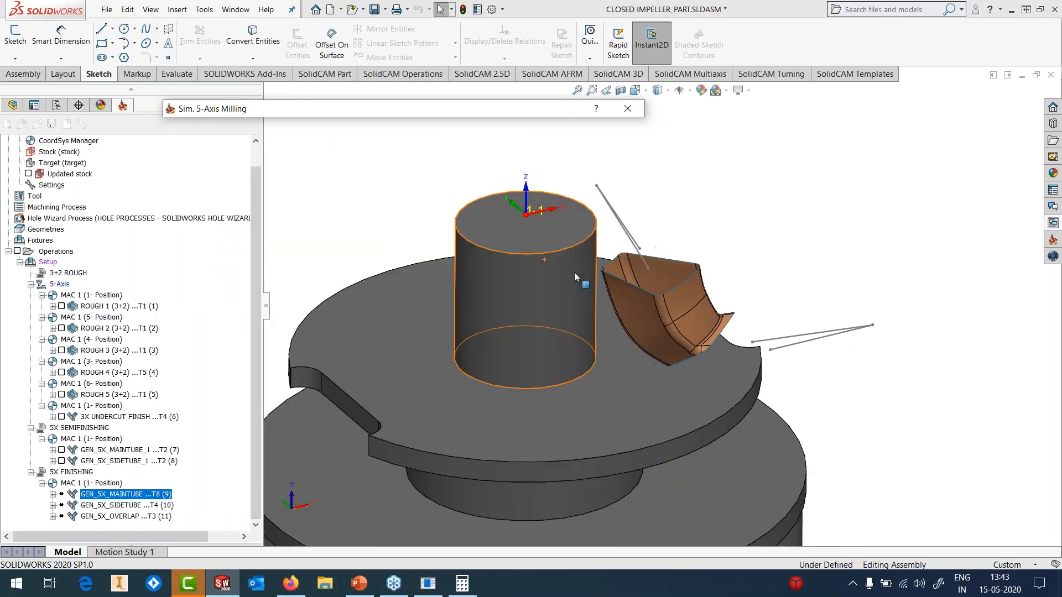
scroll(622, 268, "down", 5)
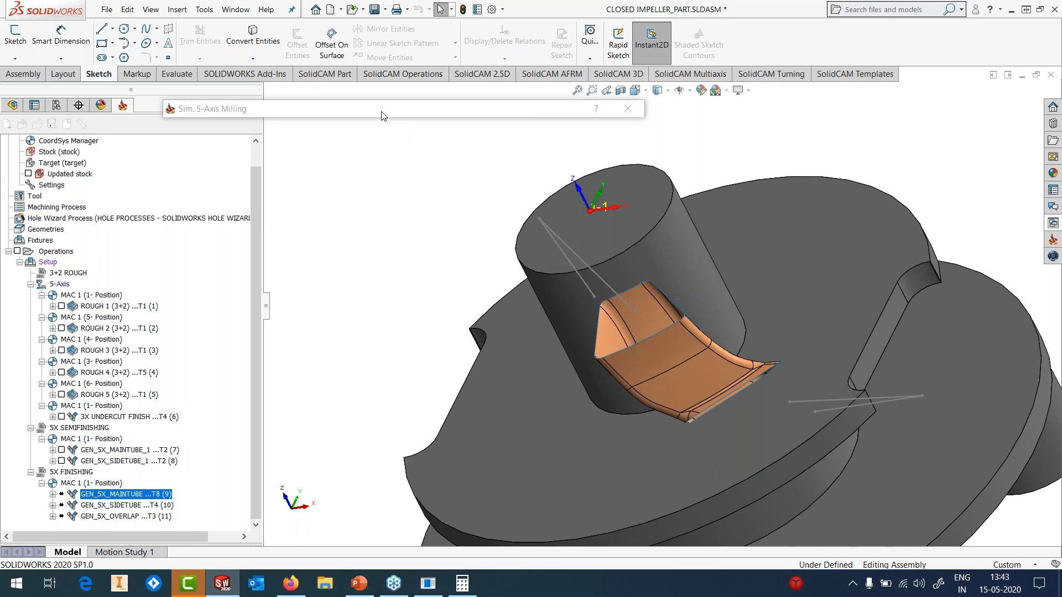
left_click_drag(377, 112, 264, 42)
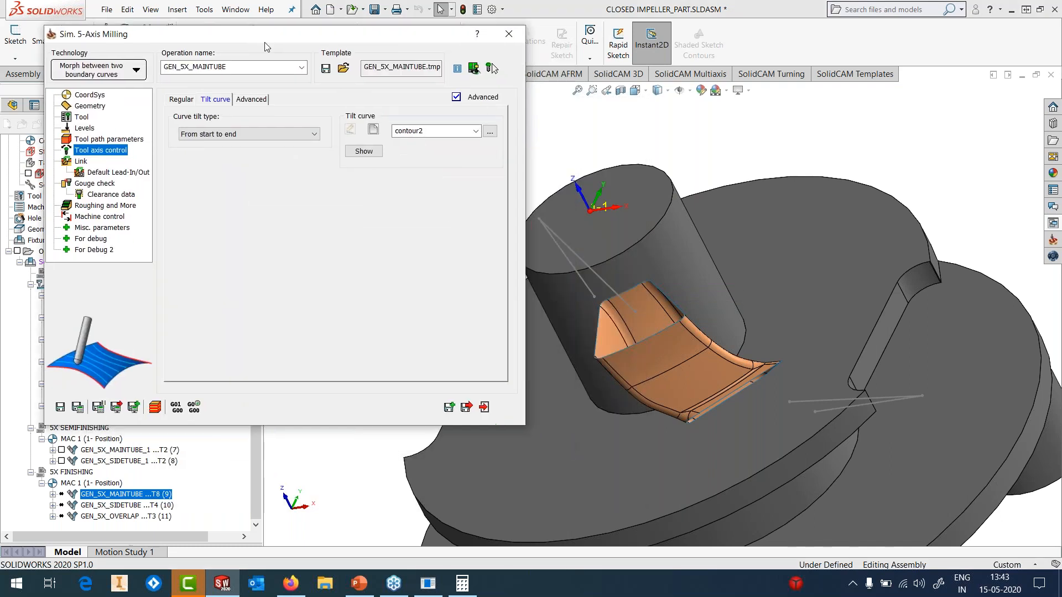
left_click(367, 154)
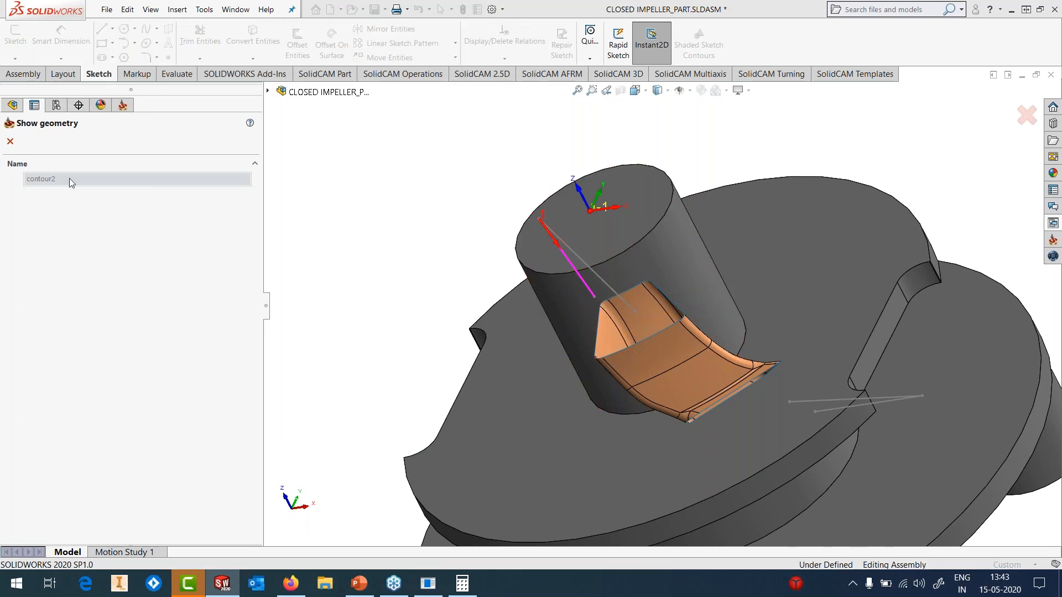
- Close the tilt curve preview and exit the GEN_5X_MAINTUBE operation's settings
left_click(11, 142)
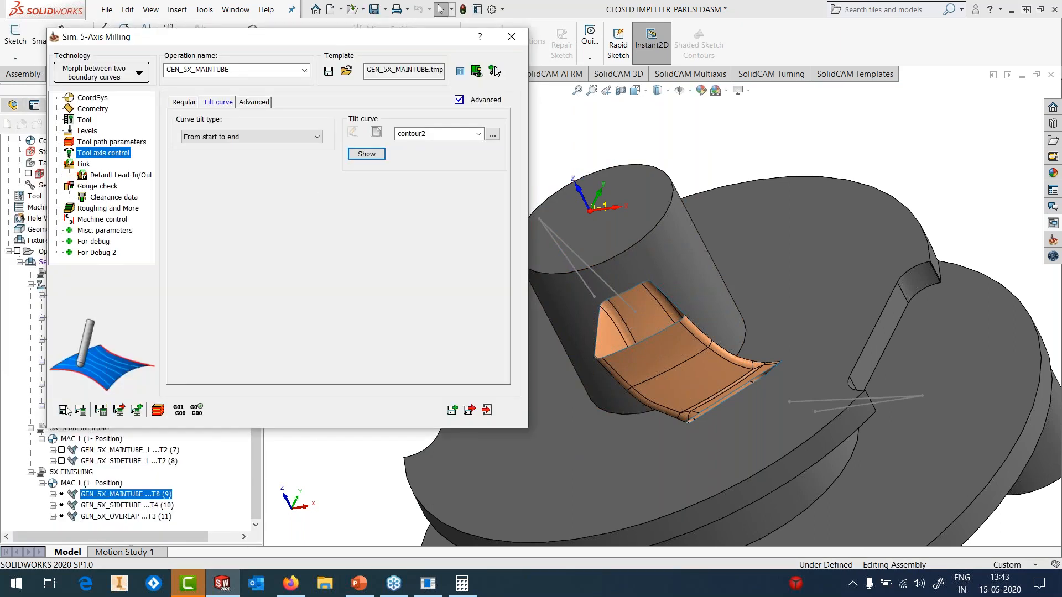
key("Escape")
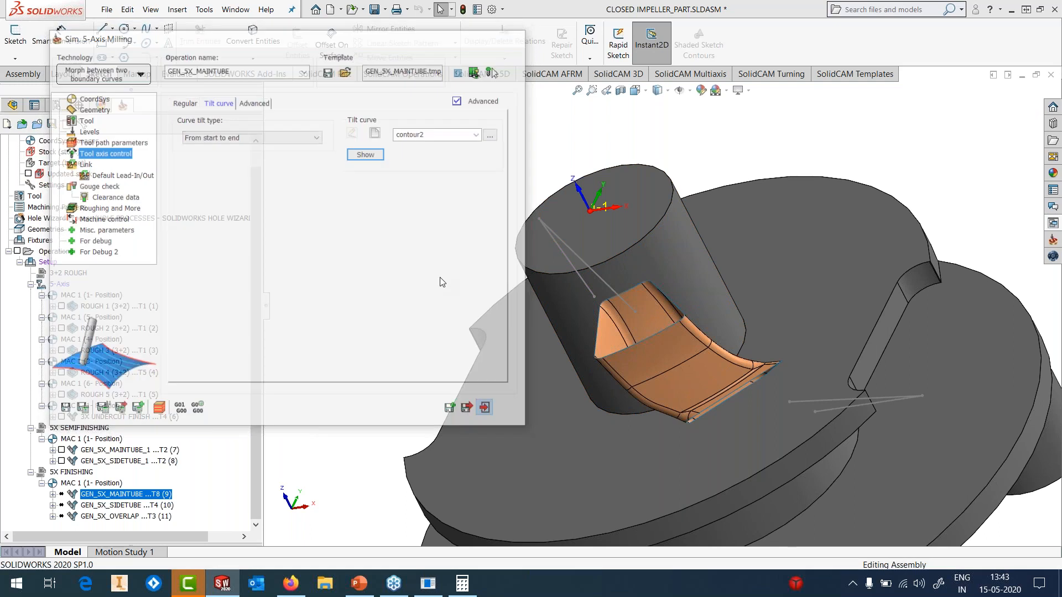
scroll(694, 340, "up", 2)
middle_click_drag(713, 366, 722, 335)
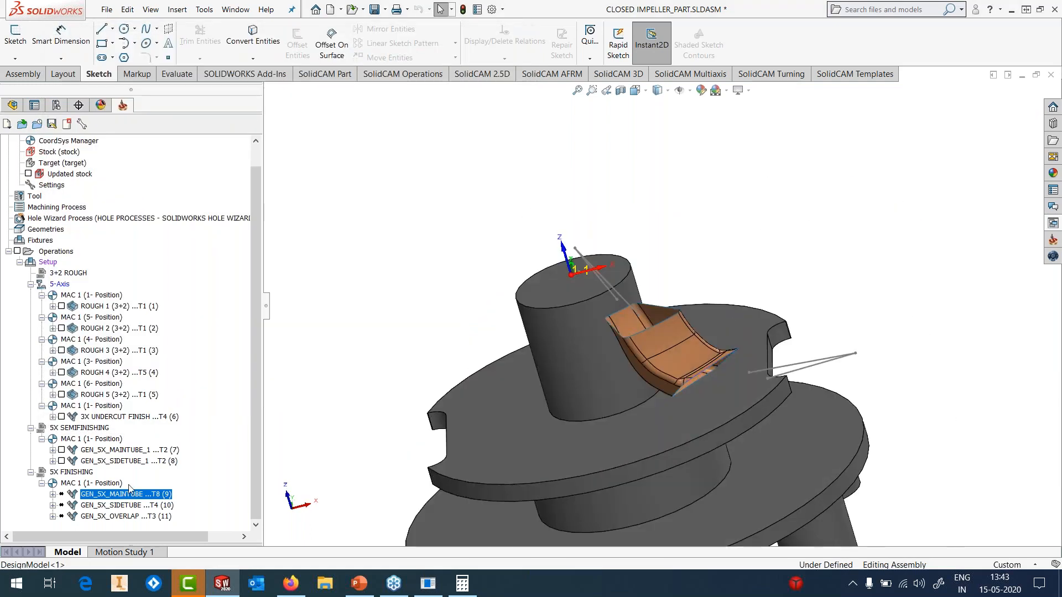
- Display the toolpath of the GEN_5X_MAINTUBE finishing operation on the model and inspect it inside the blade channel
right_click(130, 488)
left_click(173, 183)
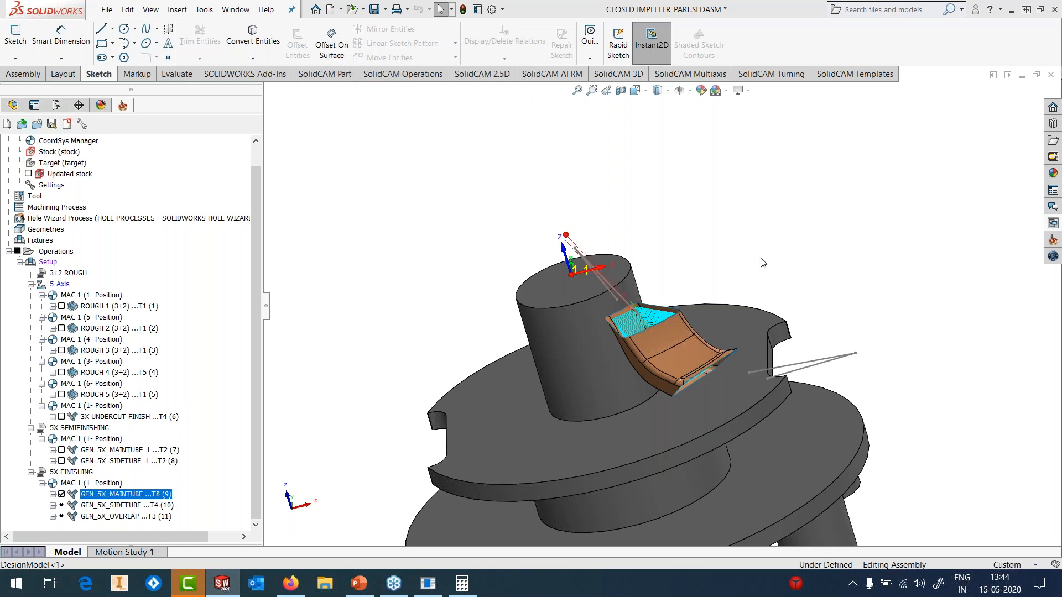
scroll(678, 317, "down", 5)
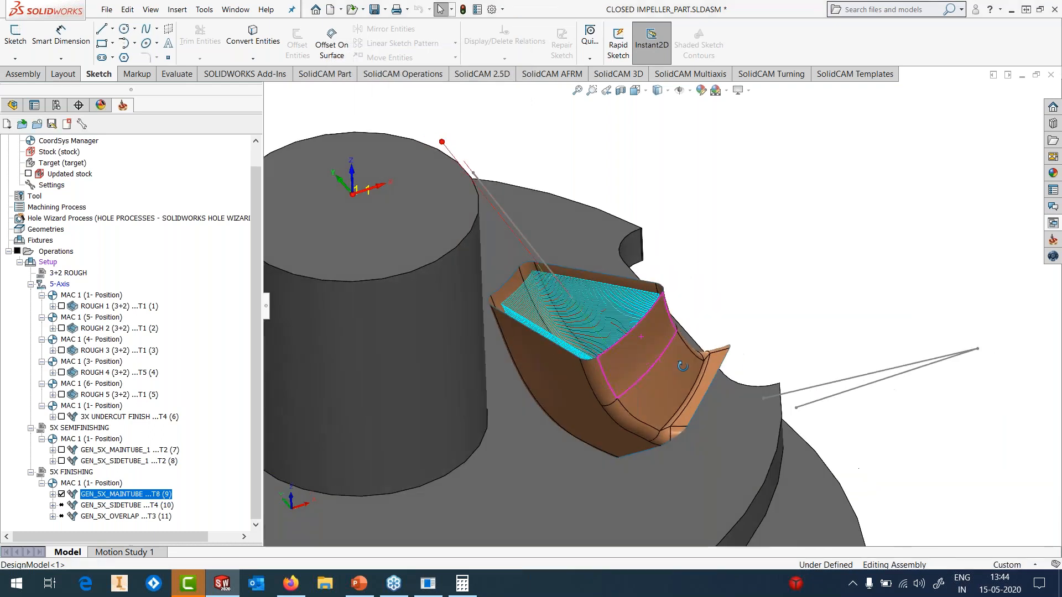
middle_click_drag(682, 366, 686, 407)
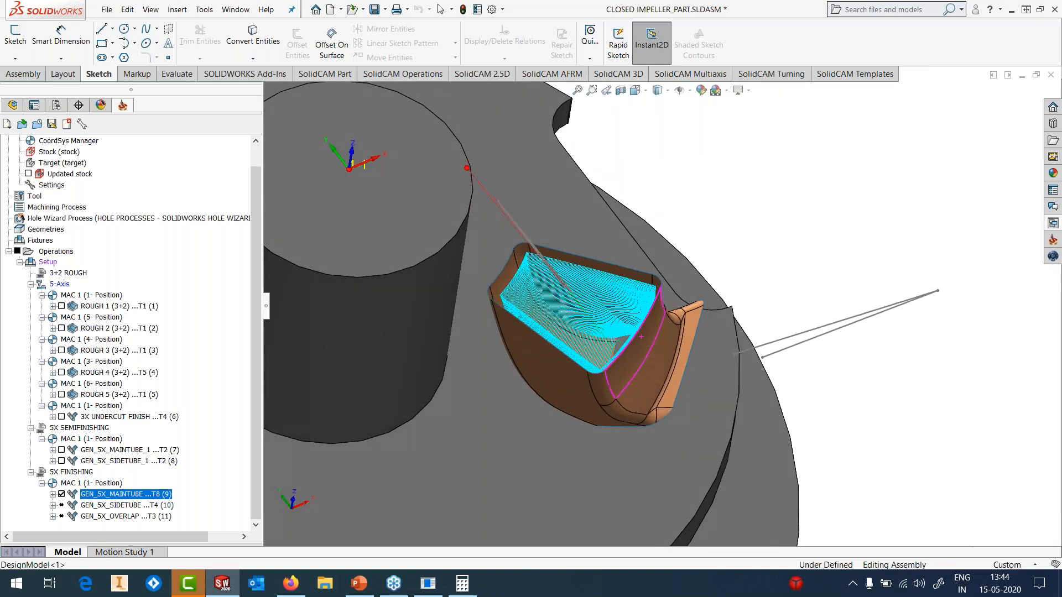
- Open the simulation of GEN_5X_MAINTUBE in Machine Simulation mode with a close view of the tool and impeller
right_click(142, 494)
left_click(177, 206)
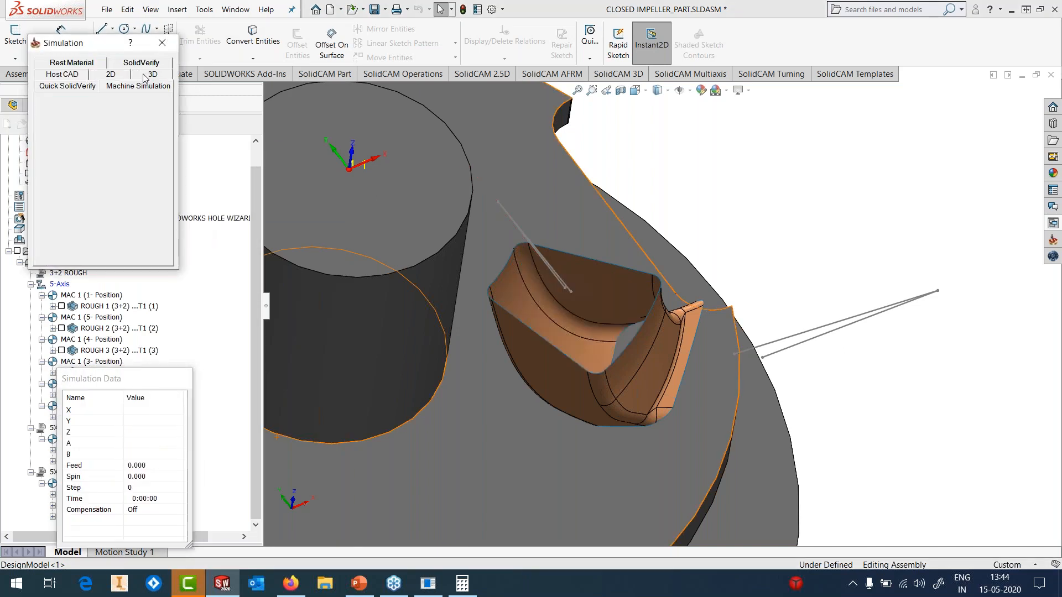
left_click(141, 85)
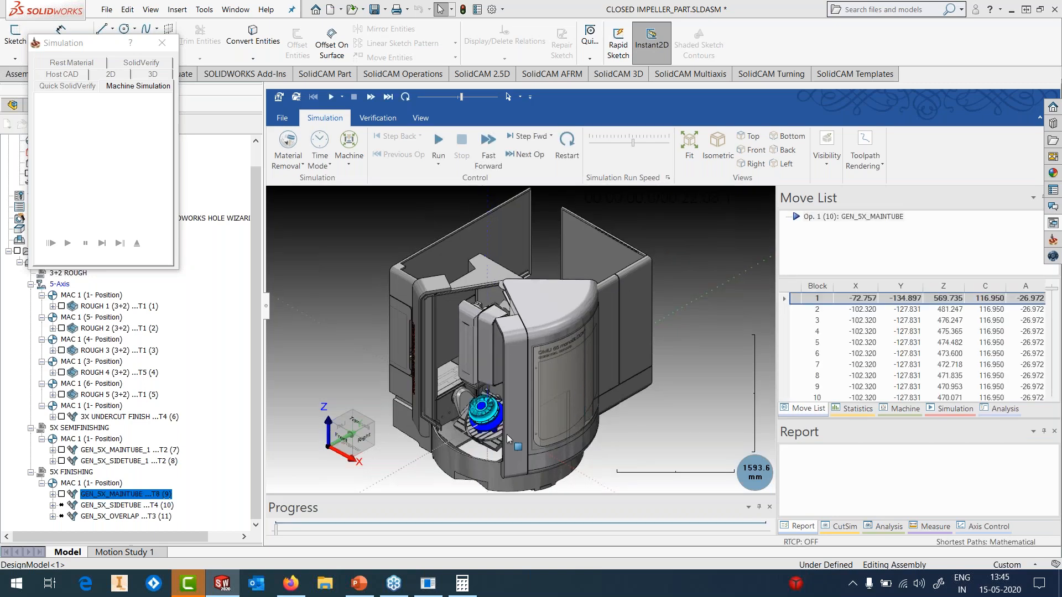
scroll(481, 415, "up", 5)
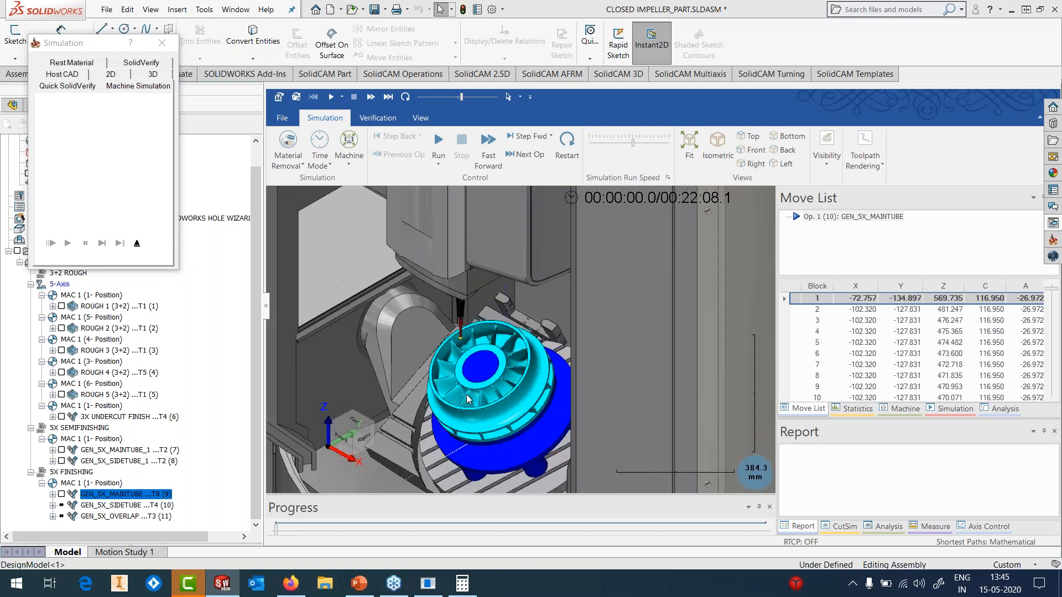
mouse_move(459, 380)
middle_mouse_down()
mouse_move(479, 373)
mouse_move(447, 363)
middle_mouse_up()
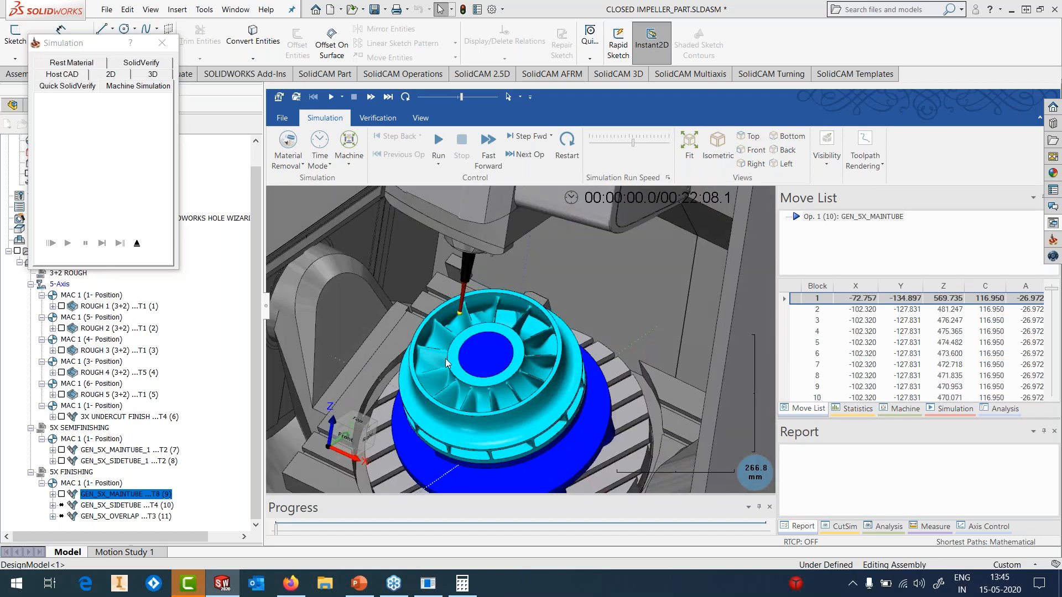
scroll(445, 362, "up", 2)
scroll(447, 364, "down", 1)
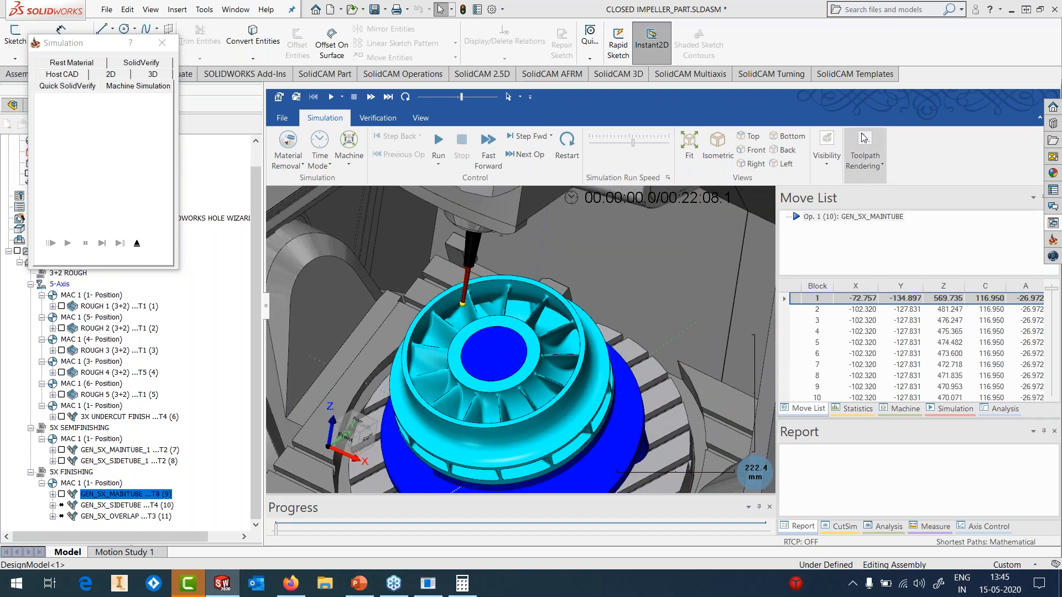
- Show the toolpath in the machine simulation and hide it again
left_click(867, 165)
left_click(834, 160)
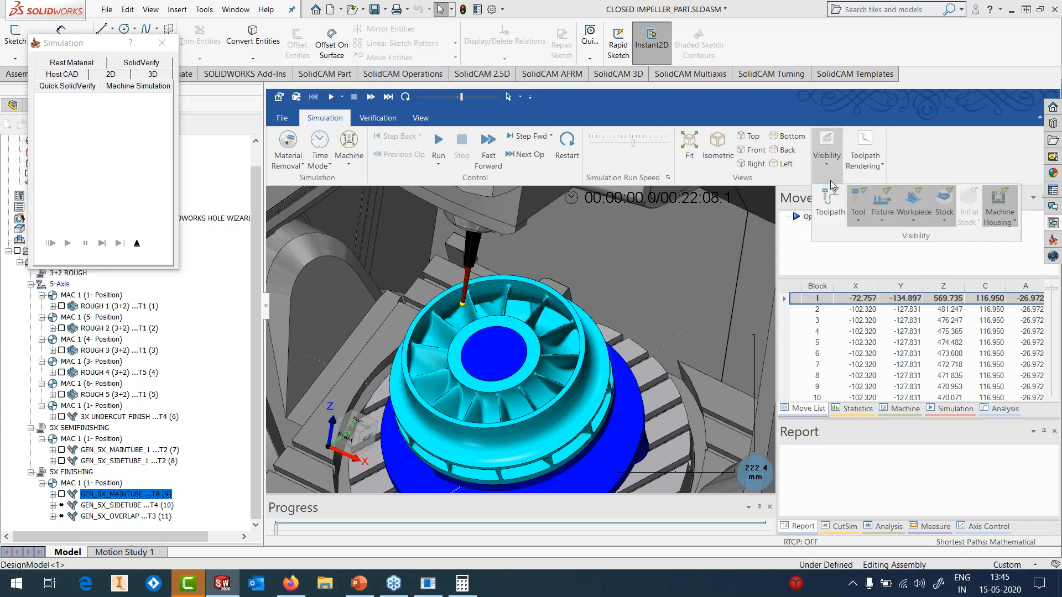
left_click(824, 200)
left_click(834, 163)
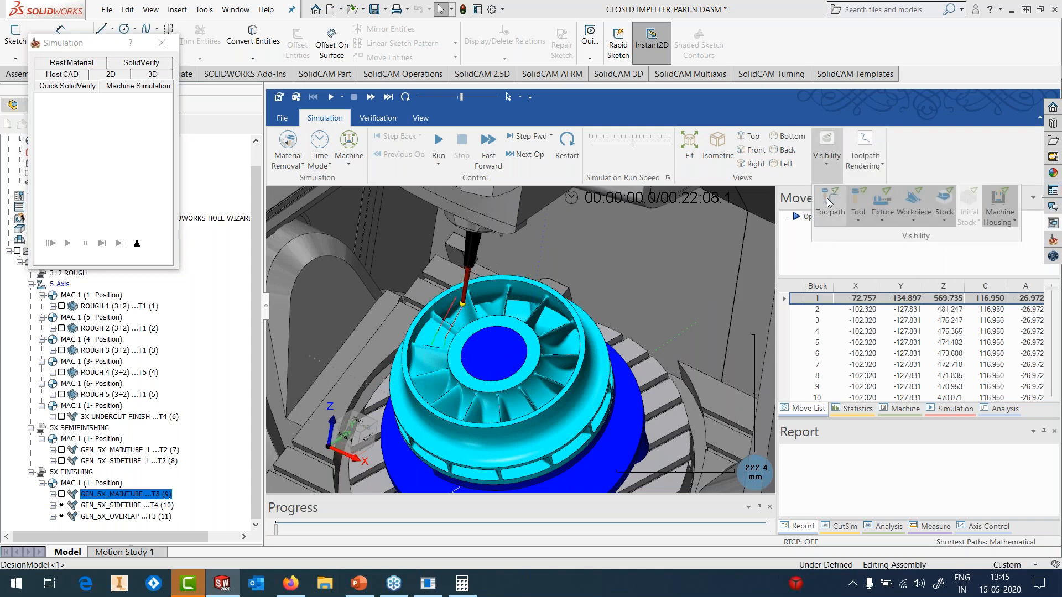
left_click(825, 200)
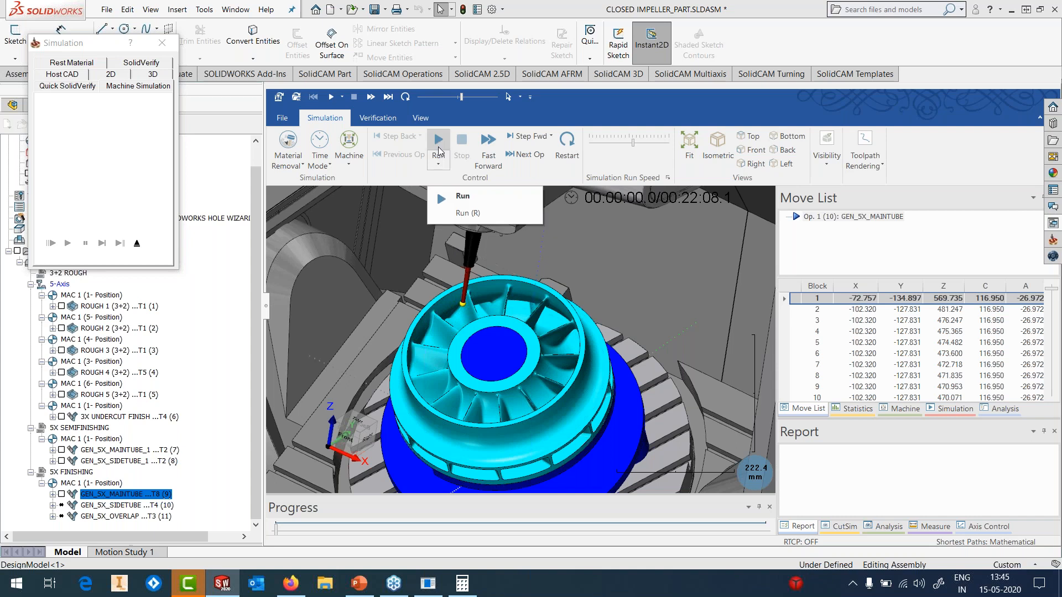
- Run the machine simulation of GEN_5X_MAINTUBE and slightly increase the simulation run speed
left_click(438, 145)
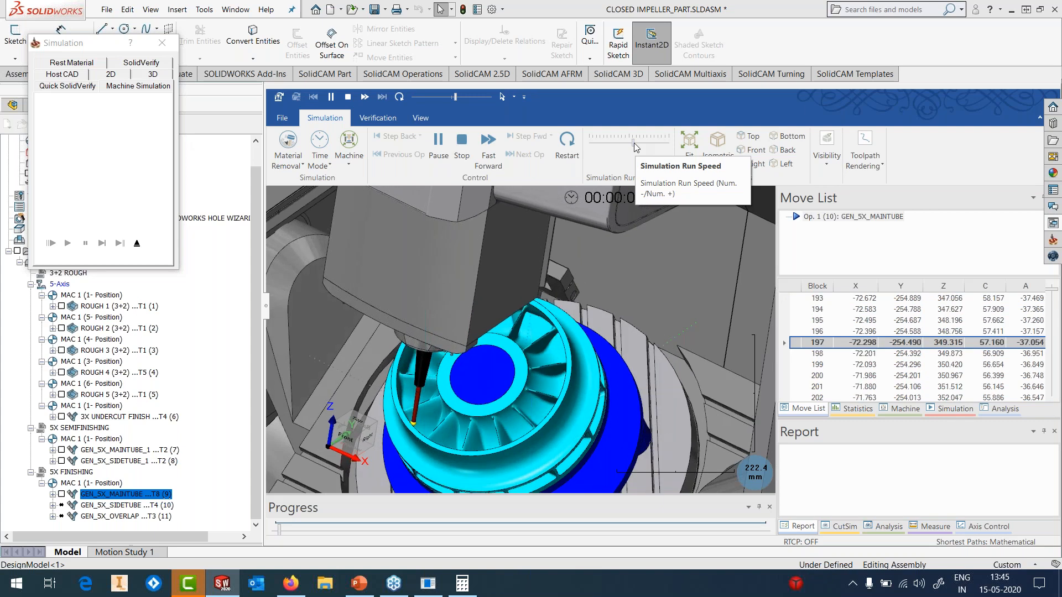
left_click_drag(633, 143, 639, 142)
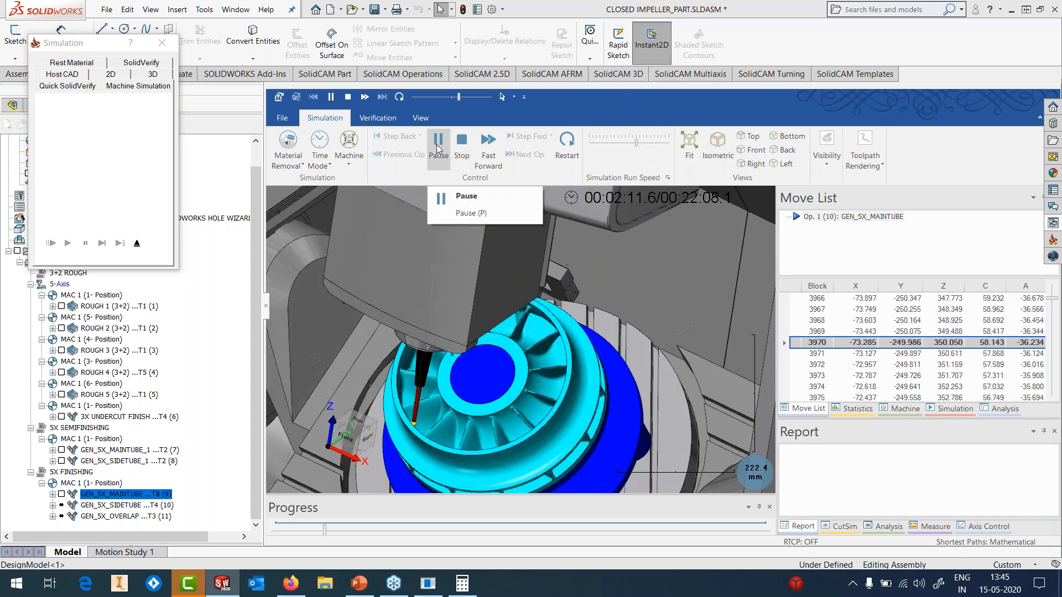
- Exit the machine simulation, and show and hide the GEN_5X_MAINTUBE finishing tool path on the tube surfaces
left_click(137, 242)
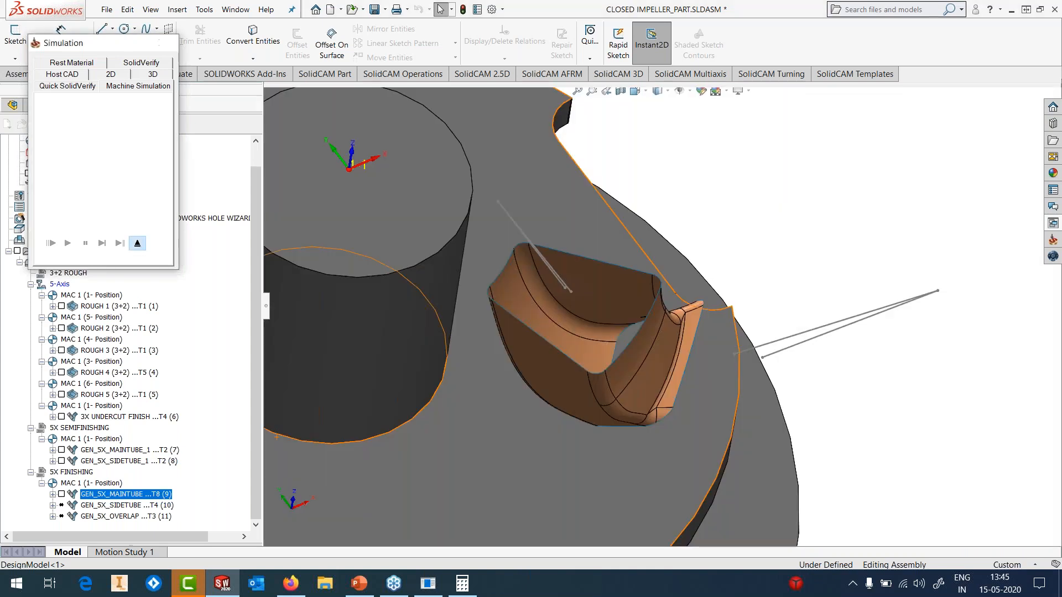
left_click(62, 494)
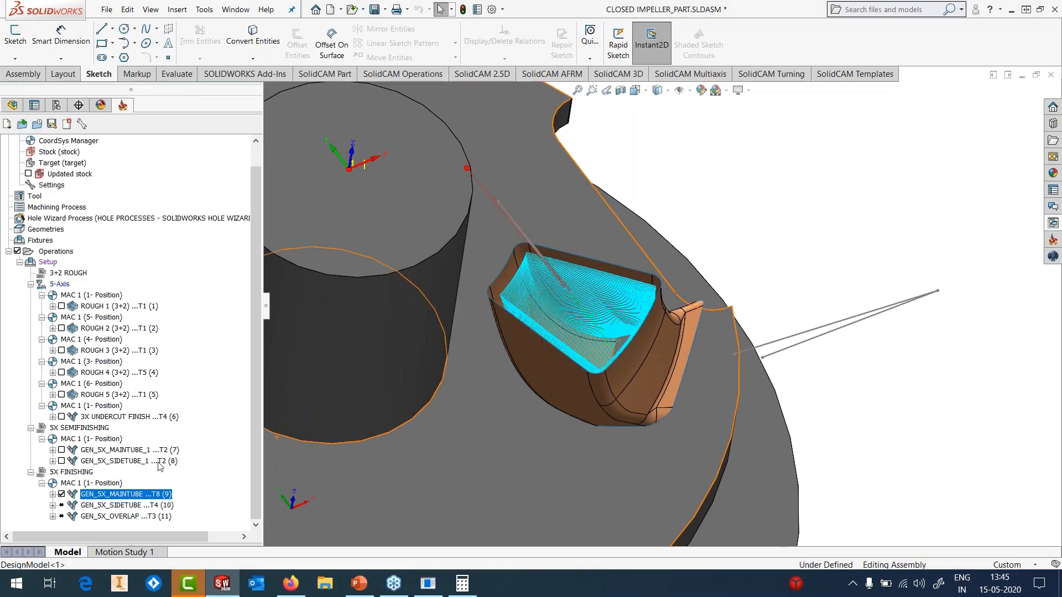
left_click(61, 494)
- Hide the UPPER SURFACE body and show the LOWER SURFACE body of the impeller passage
right_click(104, 505)
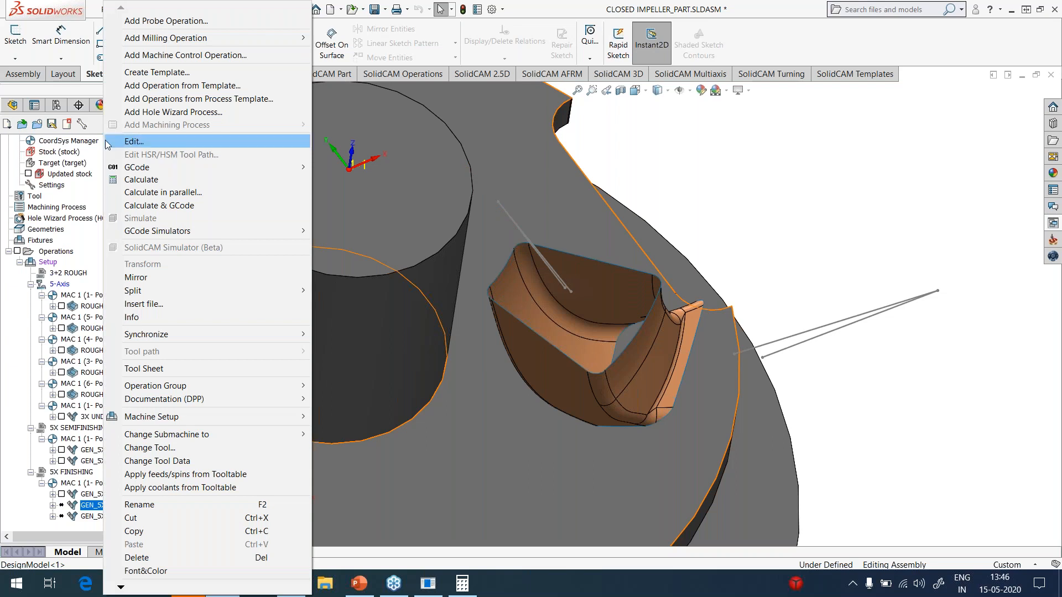
left_click(16, 105)
left_click(13, 105)
left_click(83, 150)
left_click(83, 138)
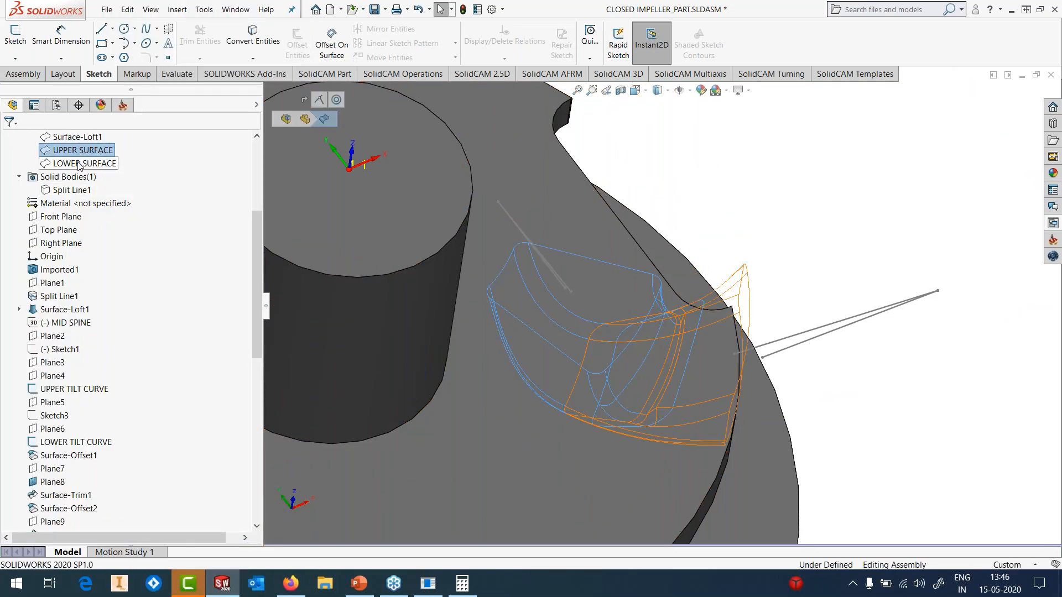
left_click(85, 163)
middle_click_drag(691, 335, 614, 287)
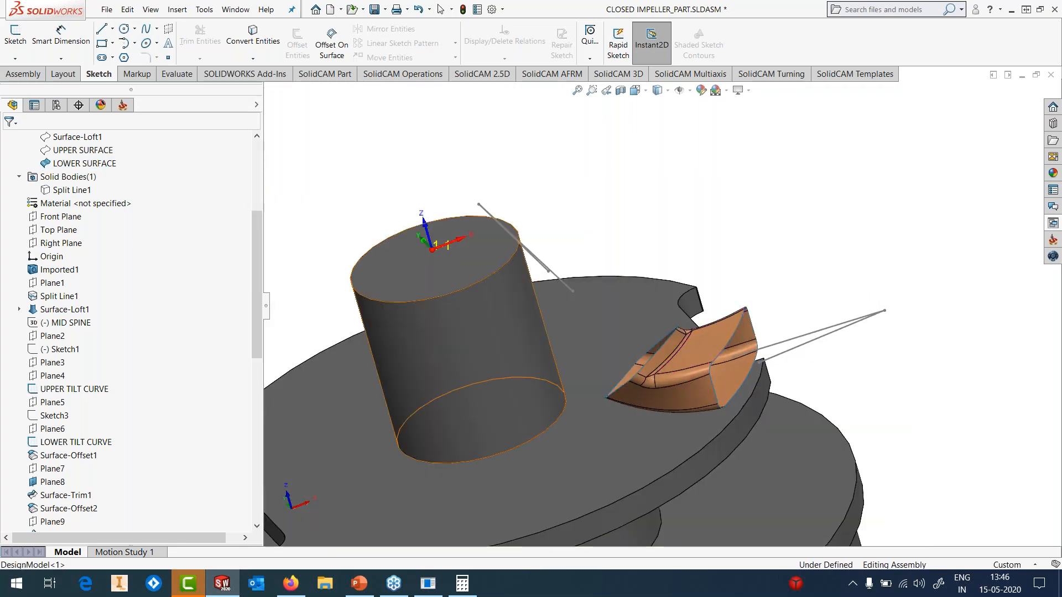
- Open the GEN_5X_SIDETUBE finishing operation, review its settings including tool axis control, and calculate its tool path
left_click(122, 105)
right_click(95, 505)
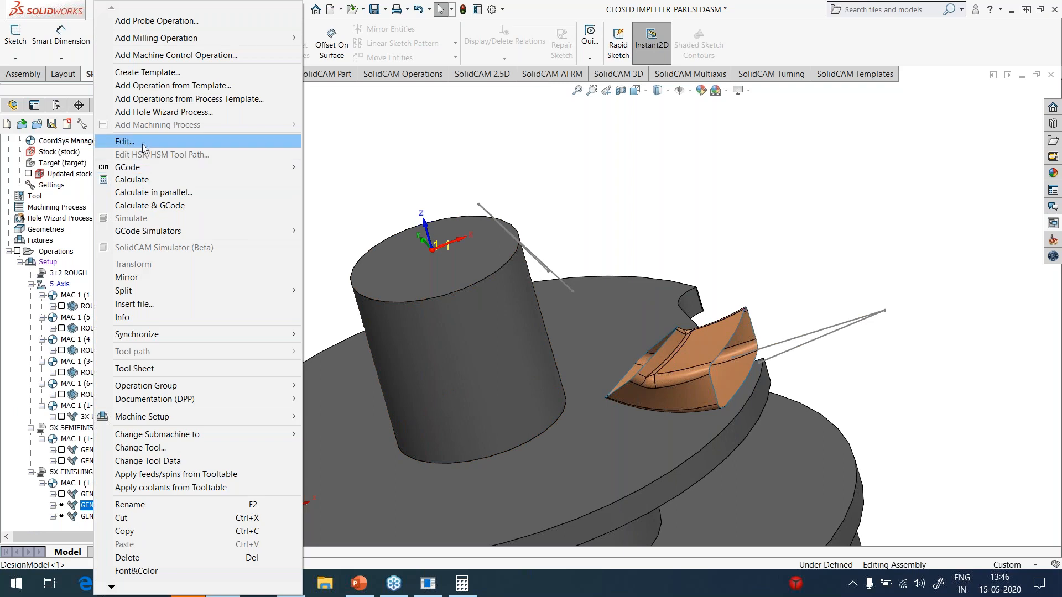
left_click(125, 142)
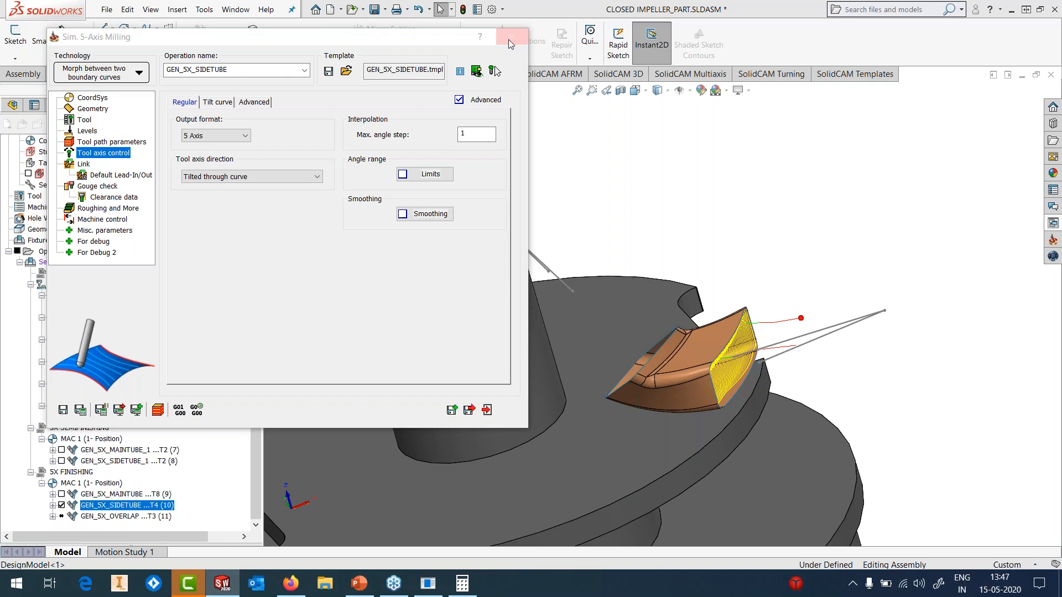
left_click(508, 39)
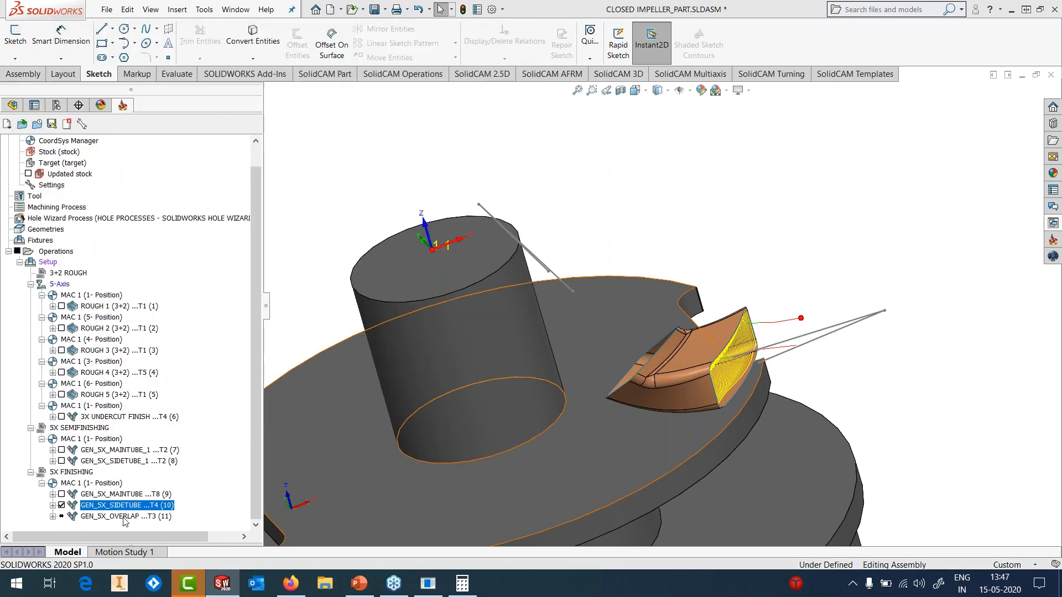
- Calculate the GEN_5X_OVERLAP operation and start Machine Simulation for GEN_5X_SIDETUBE together with GEN_5X_OVERLAP
right_click(124, 517)
left_click(166, 179)
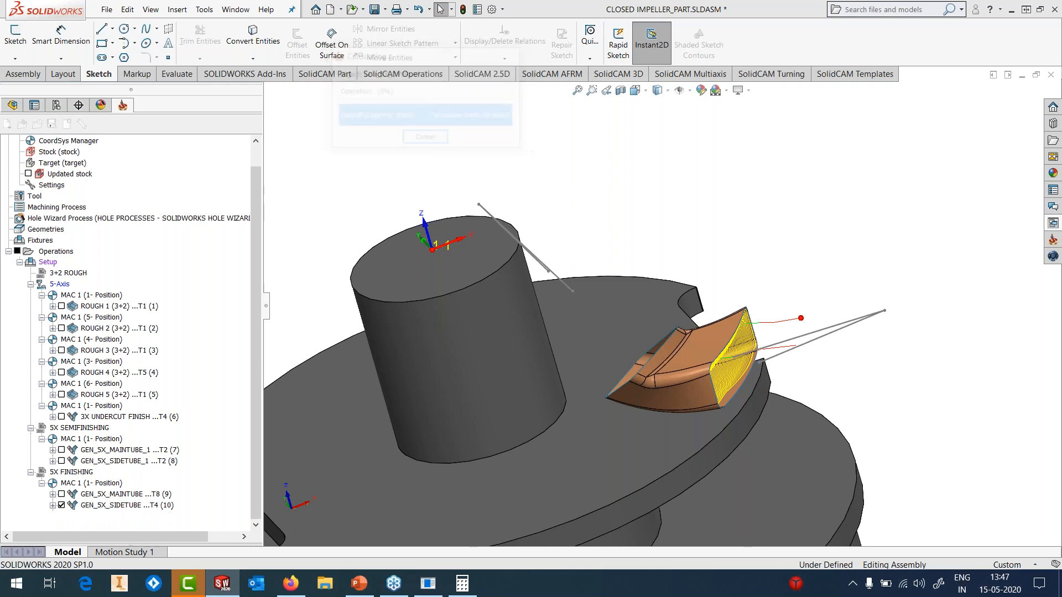
double_click(92, 505)
left_click(95, 516, "ctrl")
right_click(95, 516)
left_click(145, 218)
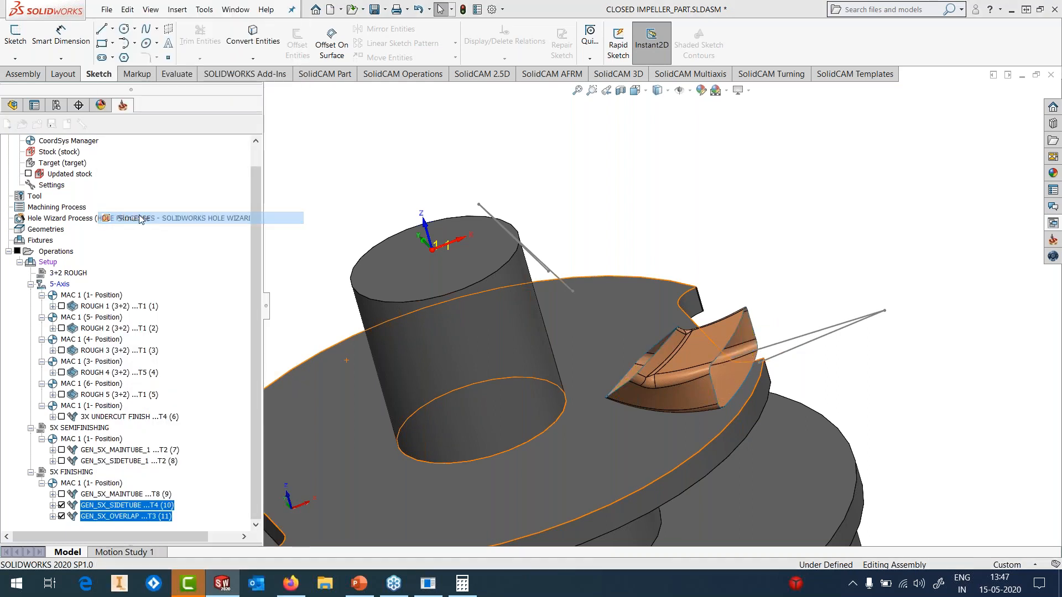
left_click(143, 76)
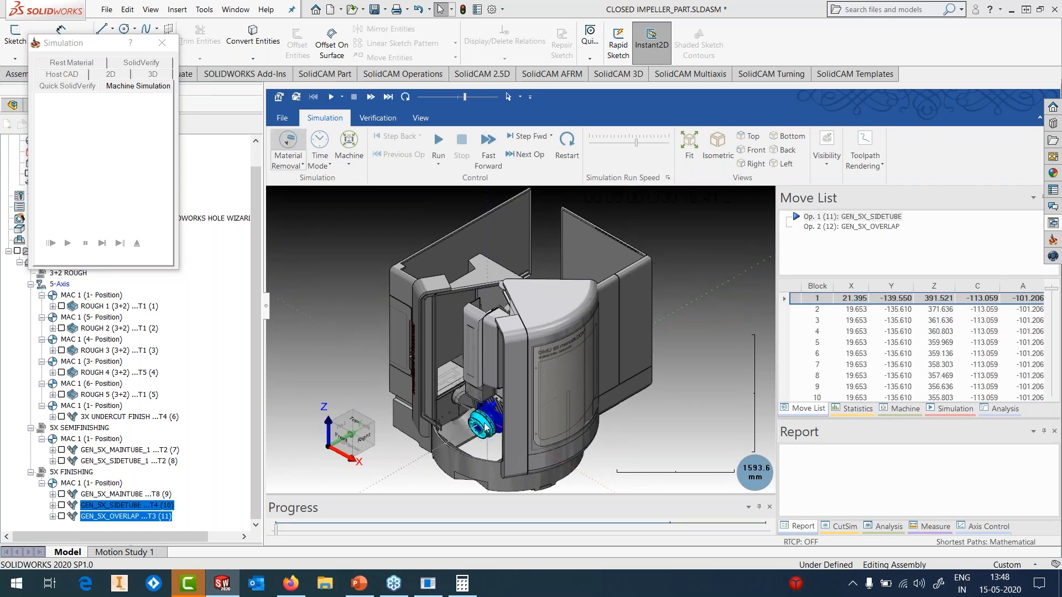
- Run the machine simulation of GEN_5X_SIDETUBE close up on the impeller, with a slightly higher run speed
scroll(479, 424, "up", 8)
scroll(480, 416, "up", 4)
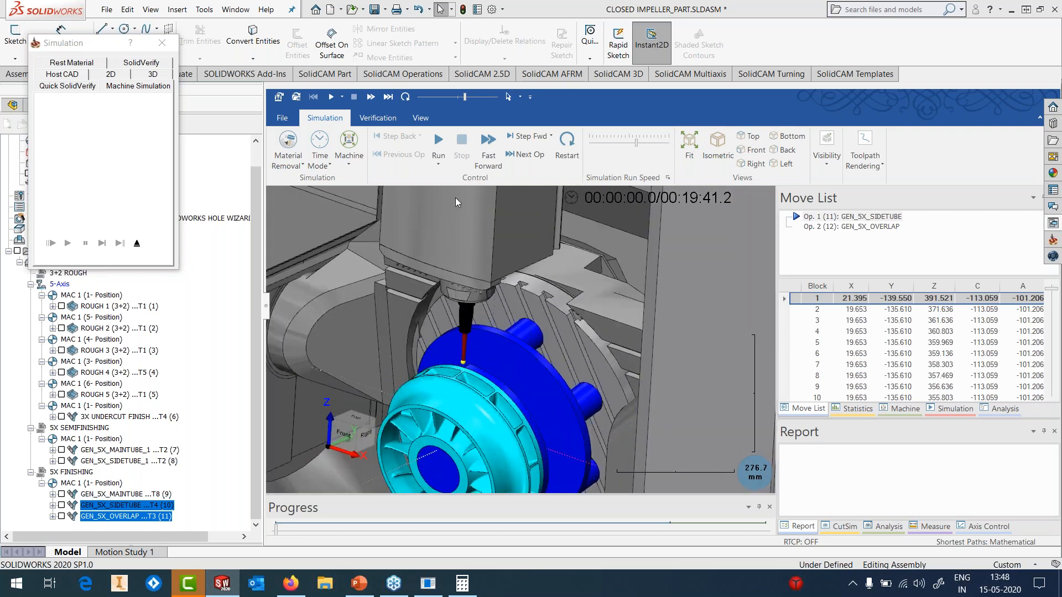
left_click(438, 142)
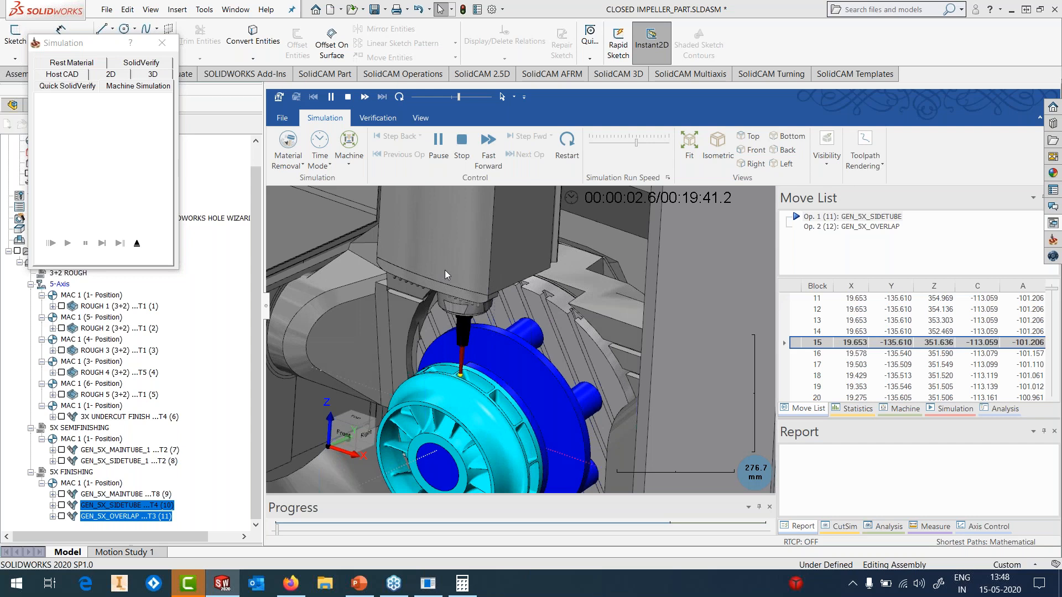
left_click_drag(638, 140, 640, 140)
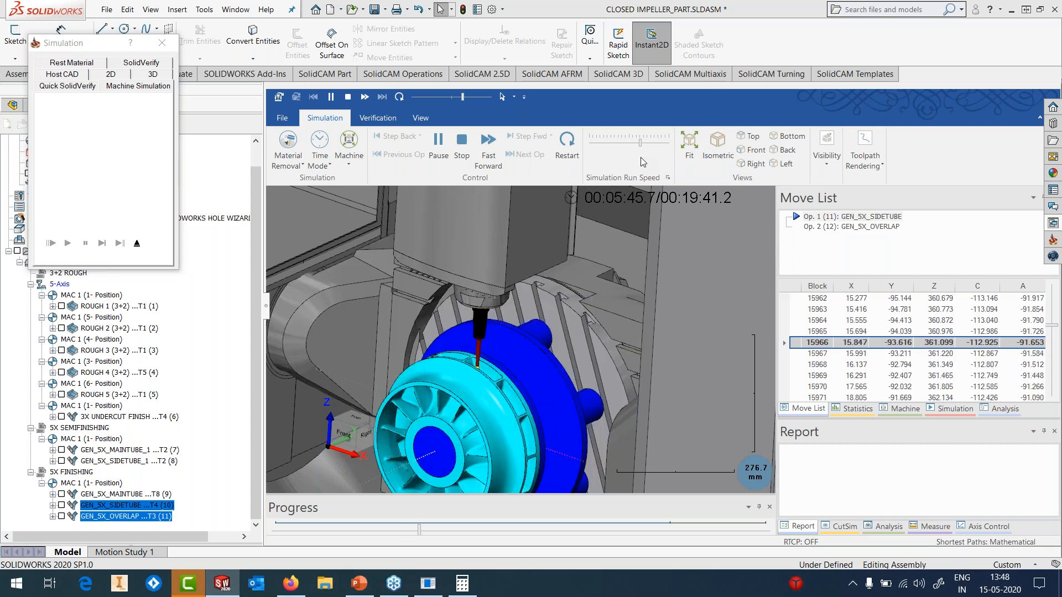
- Advance the simulation to GEN_5X_OVERLAP, run it to the end and examine the machined outlet passages
left_click(443, 144)
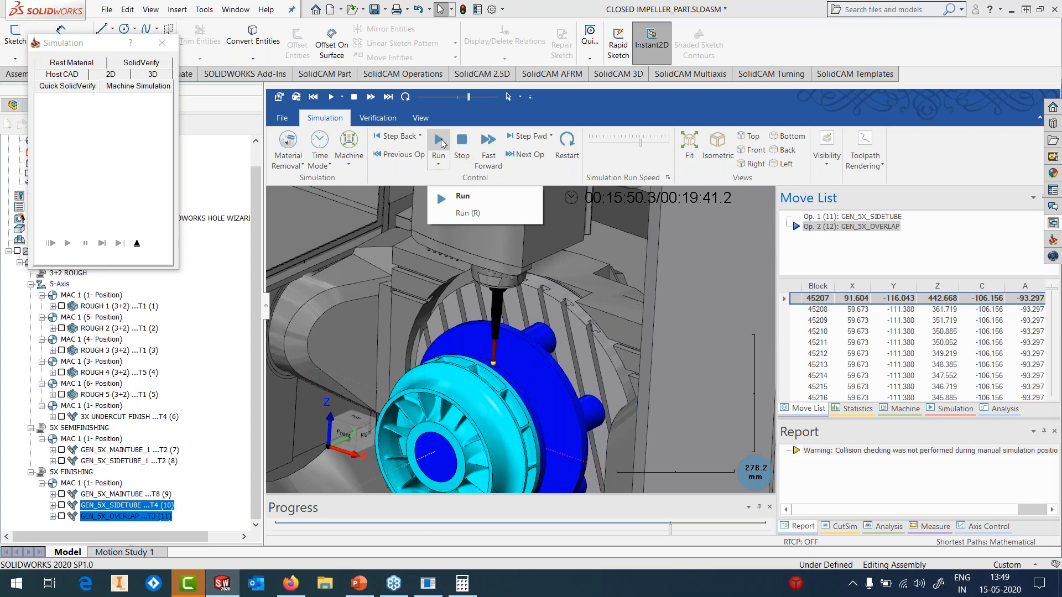
left_click(440, 142)
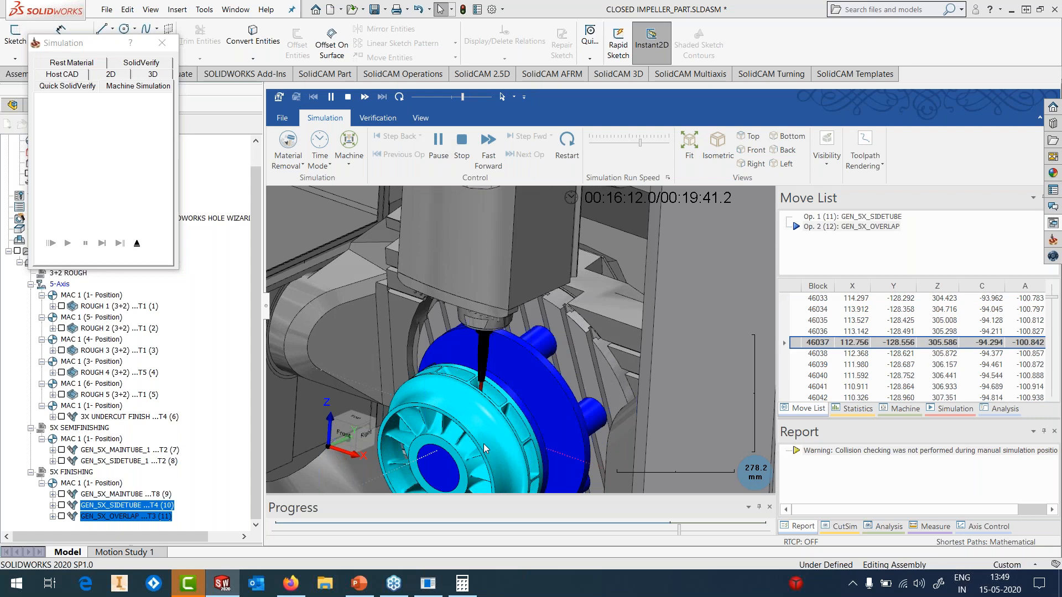
scroll(482, 423, "up", 3)
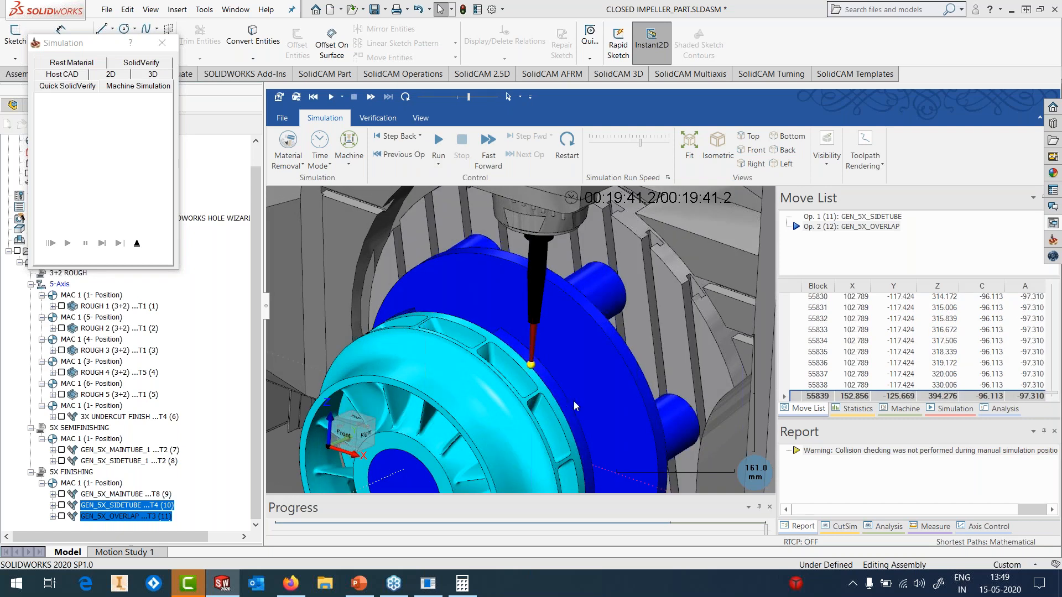
scroll(574, 402, "down", 2)
middle_click_drag(574, 402, 545, 408)
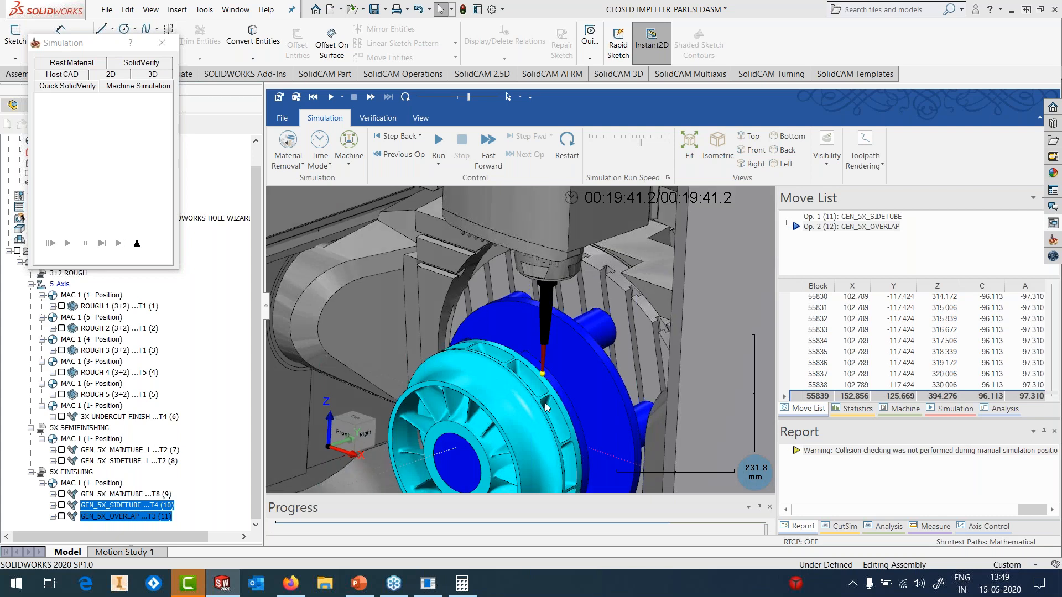
- Exit the machine simulation and show the Split Line1 solid body of the closed impeller
left_click(137, 243)
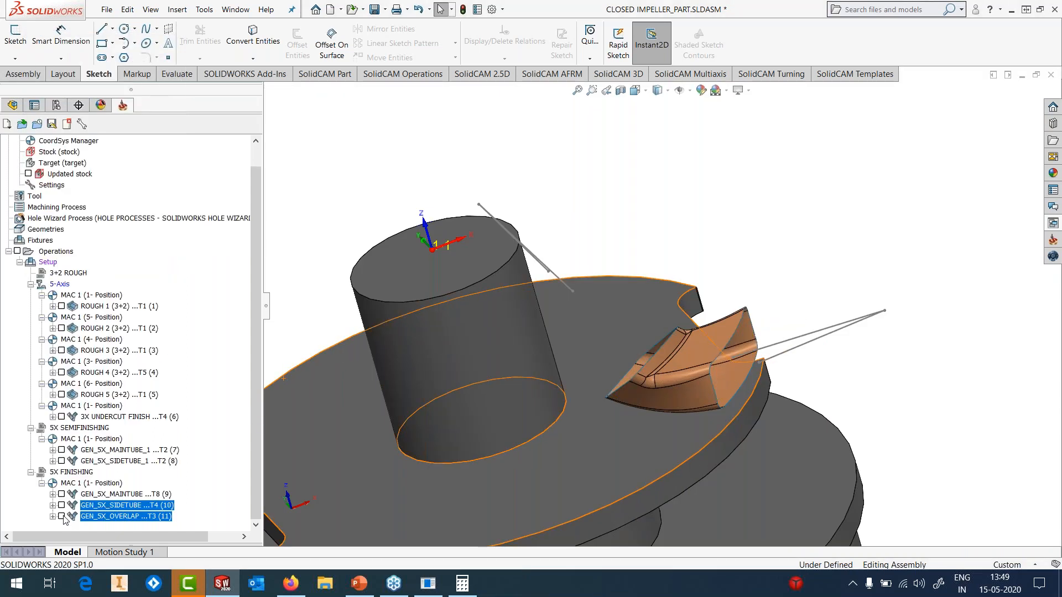
left_click(12, 104)
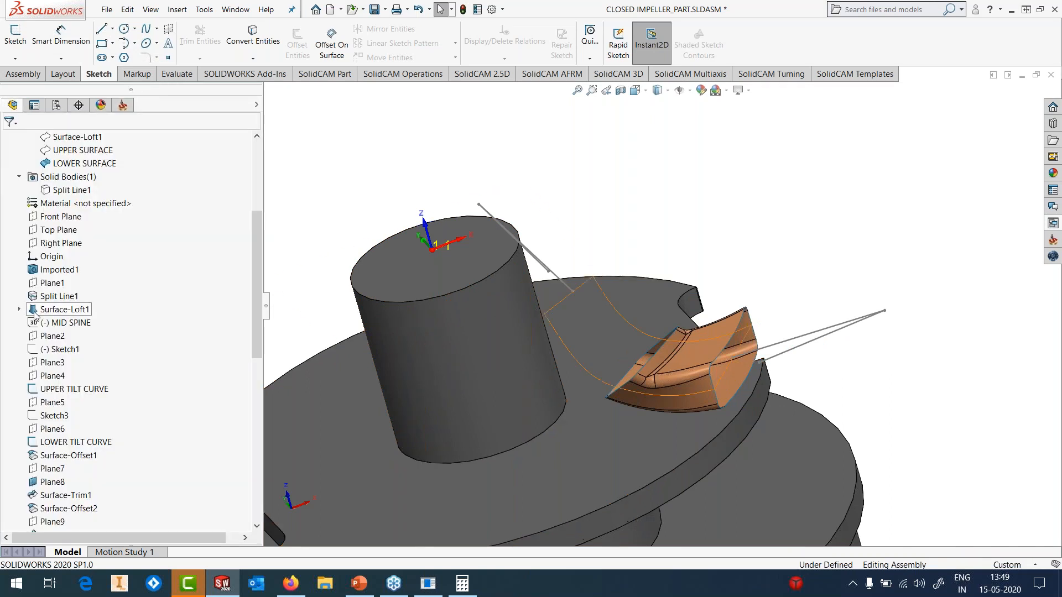
left_click(71, 190)
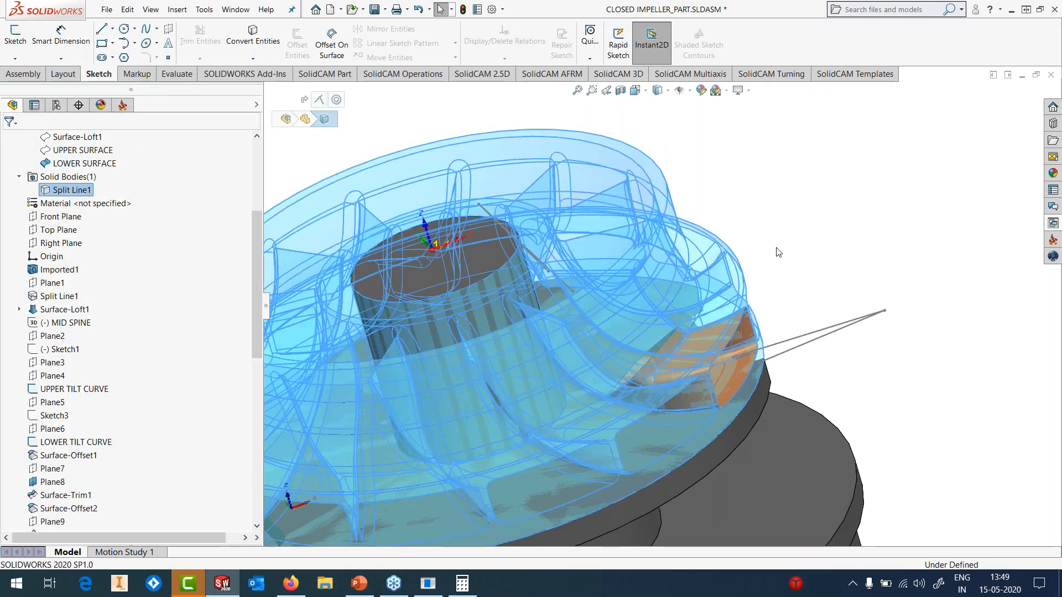
scroll(808, 290, "up", 2)
middle_click_drag(682, 305, 696, 378)
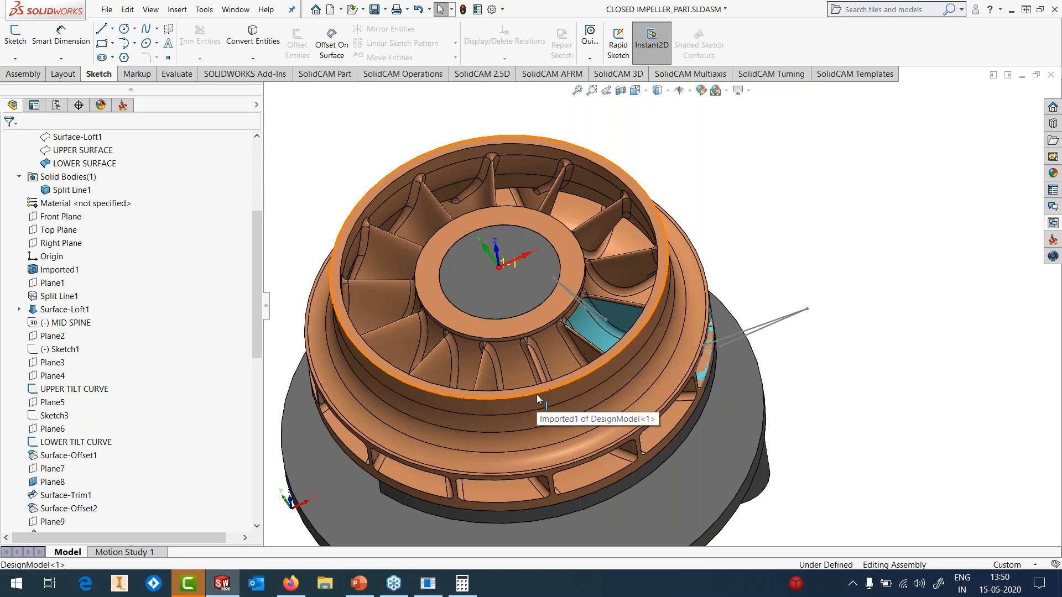
- Switch to the PowerPoint presentation, start the slide show full screen from the Tools Support slide and advance to Circle End Mills Support
left_click(371, 589)
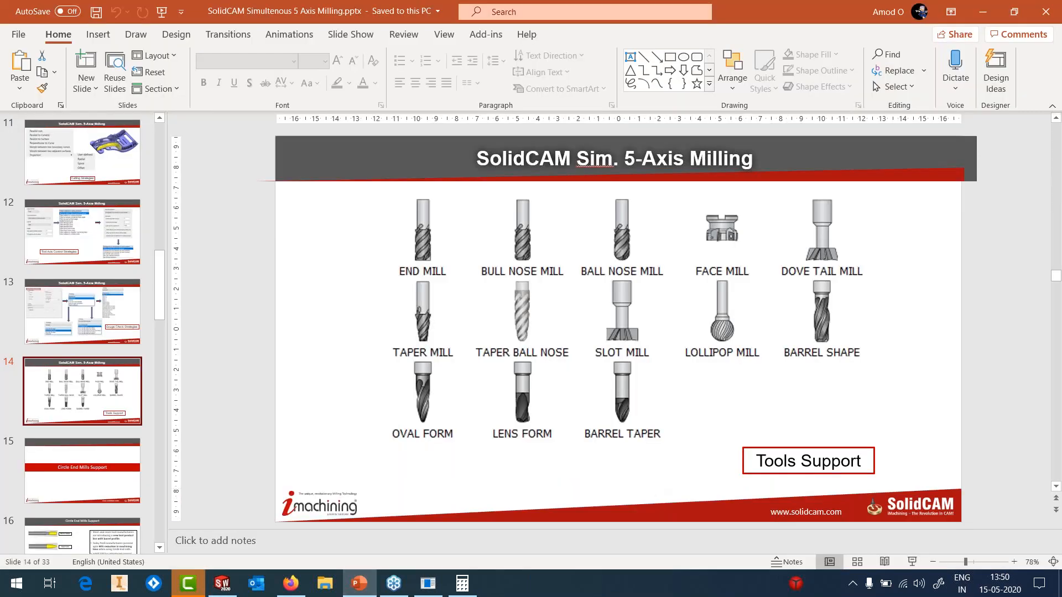
left_click(910, 562)
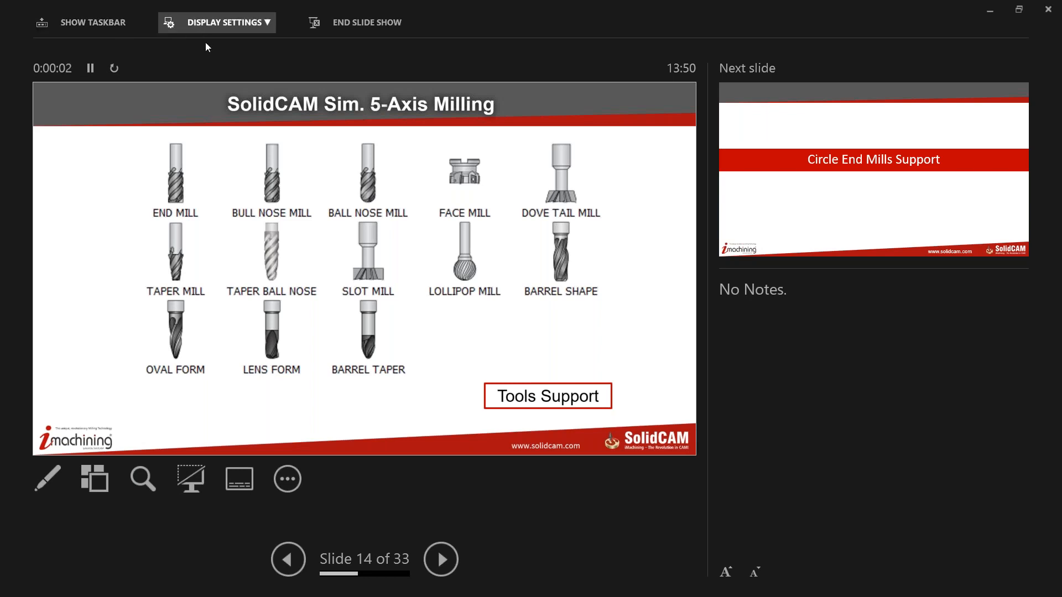
left_click(224, 22)
left_click(208, 49)
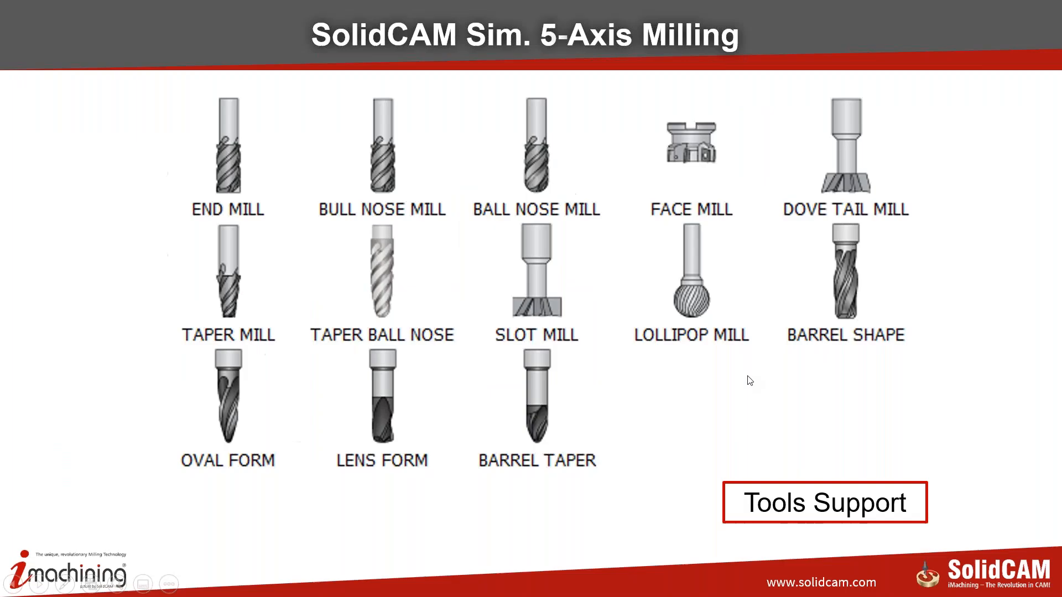
left_click(780, 388)
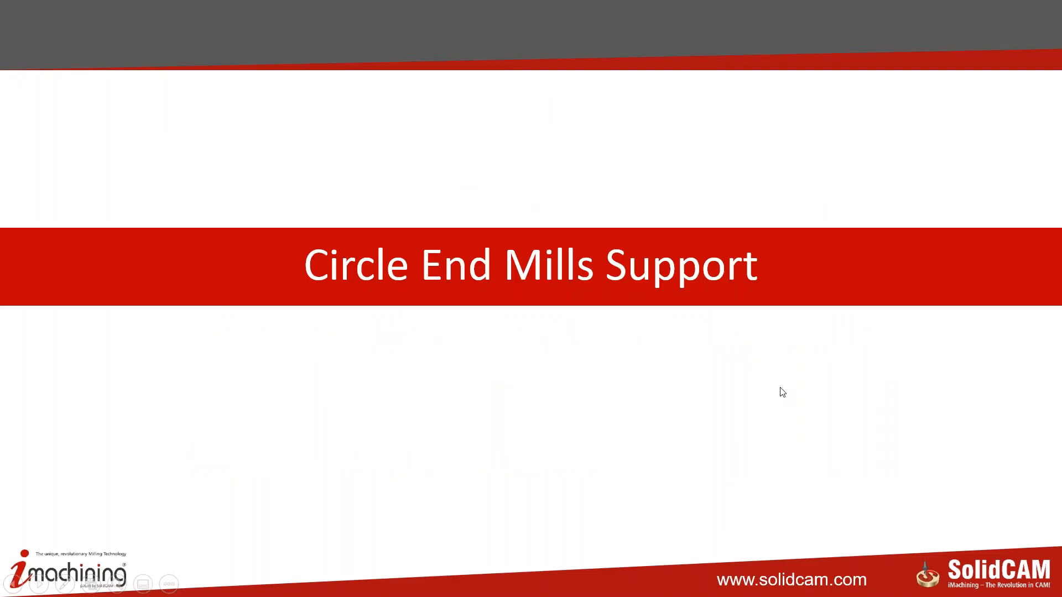
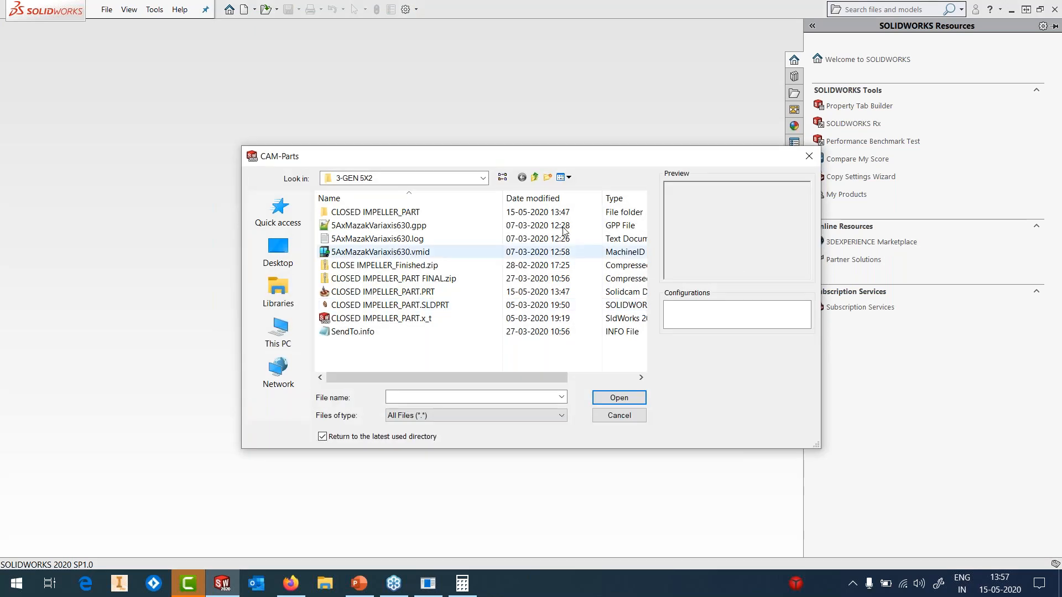
- Open the CAM-part CIRCLE COMPLEX.PRT from the 6-BARREL TOOLS folder without relinking its original model
left_click_drag(483, 156, 417, 154)
left_click(468, 175)
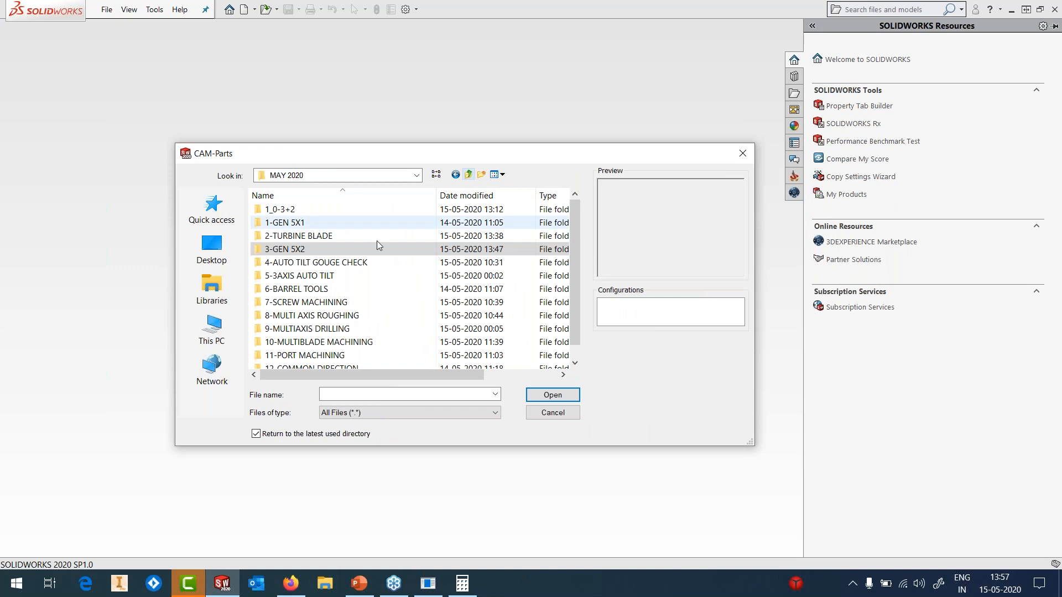
double_click(328, 289)
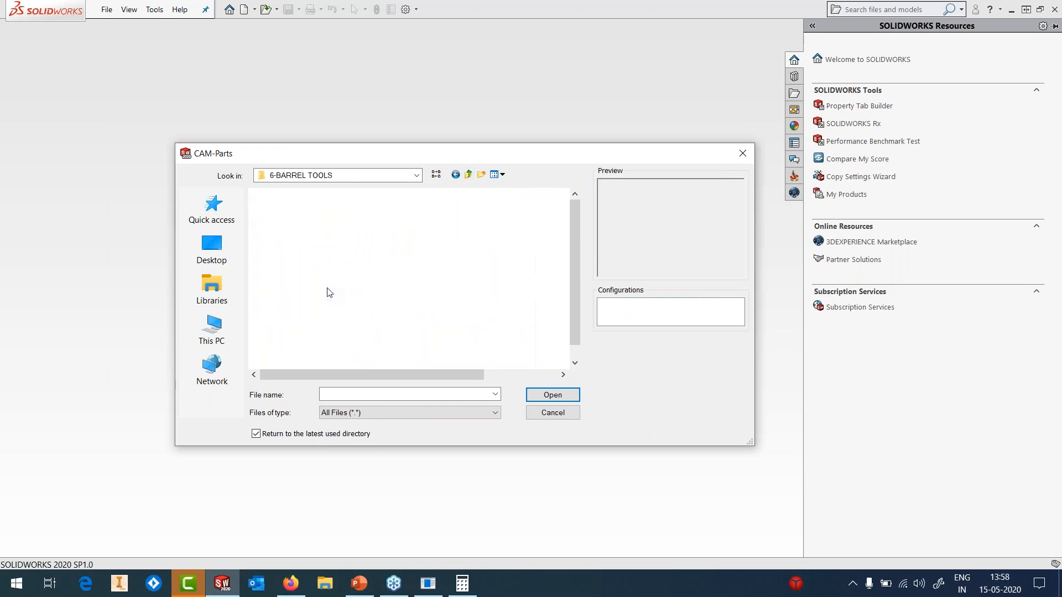
left_click(327, 288)
left_click(320, 276)
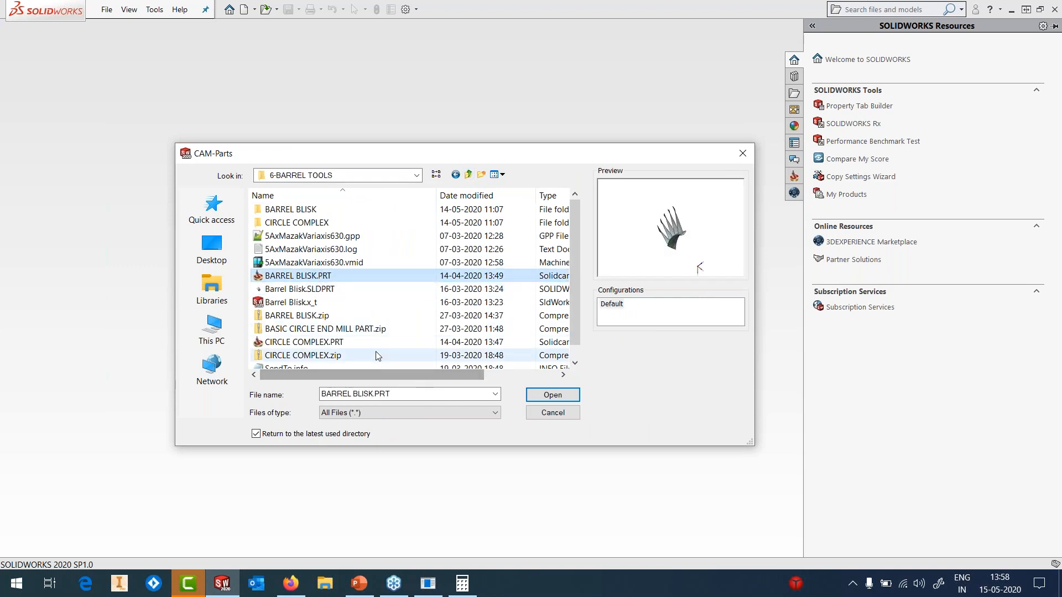
left_click(329, 342)
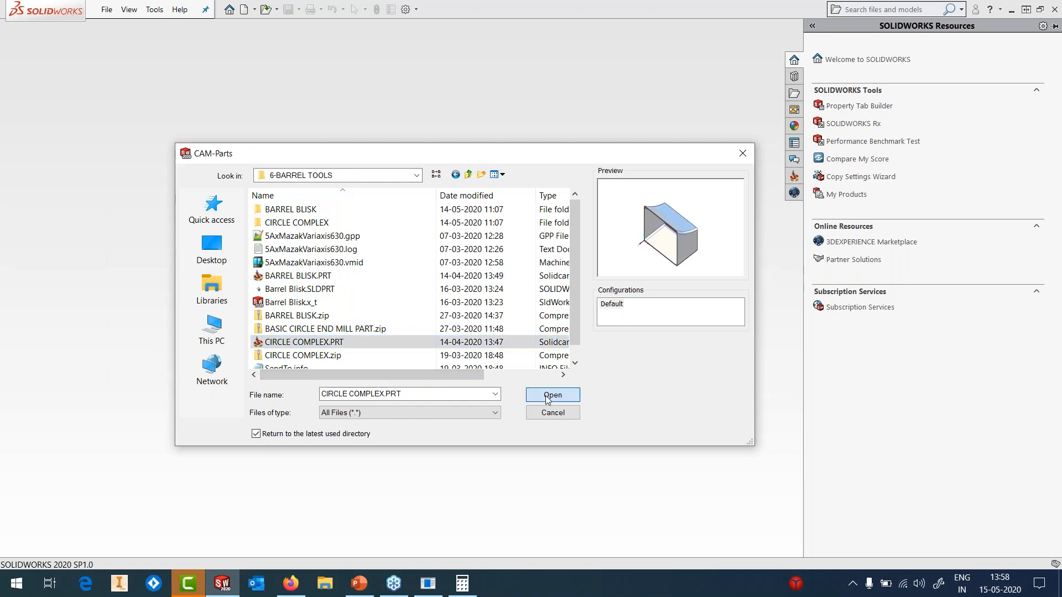
left_click(545, 395)
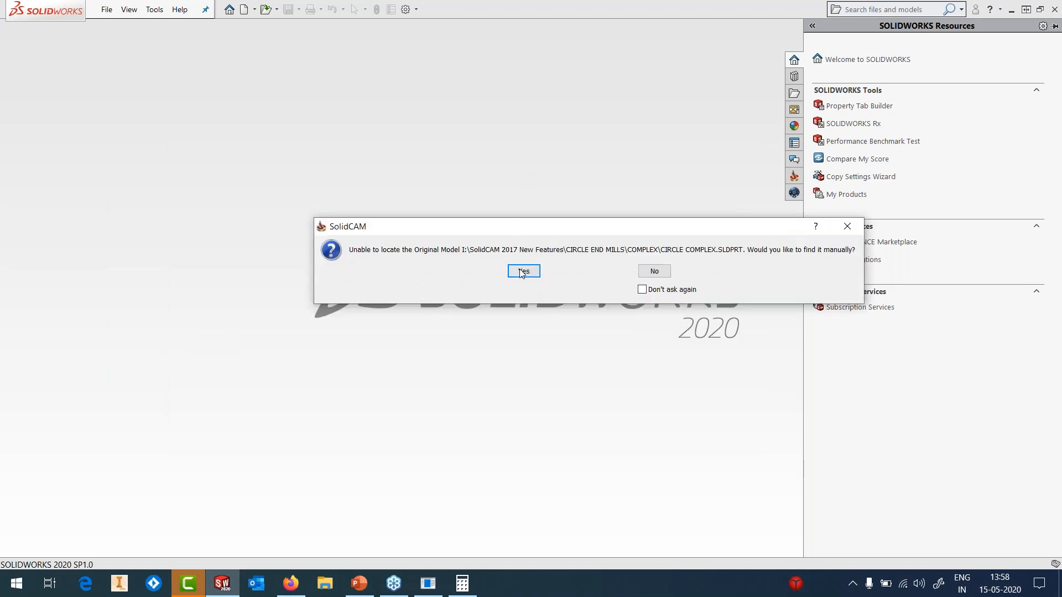
left_click(521, 272)
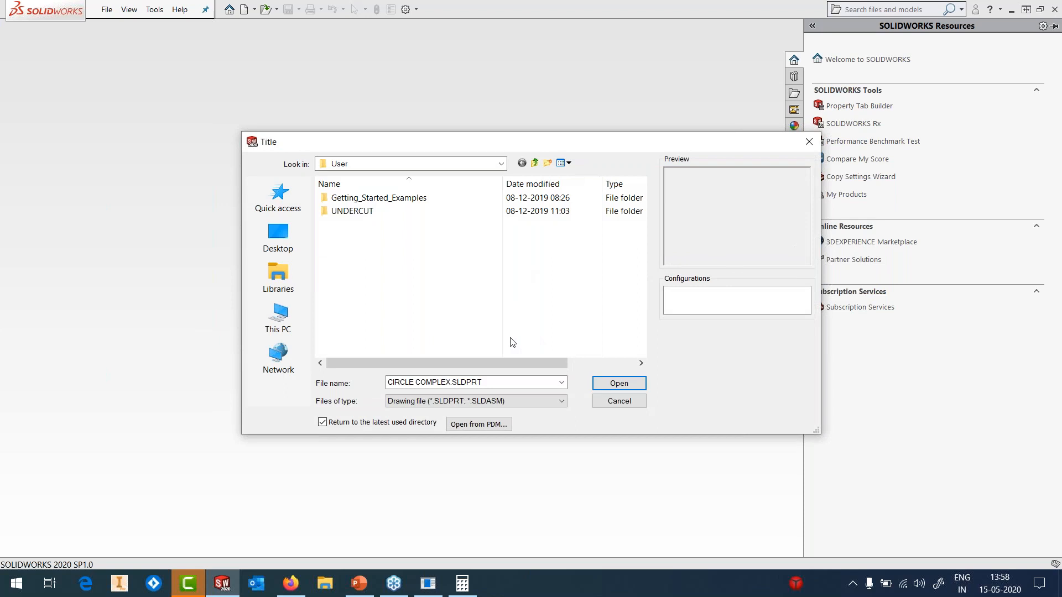
left_click(632, 403)
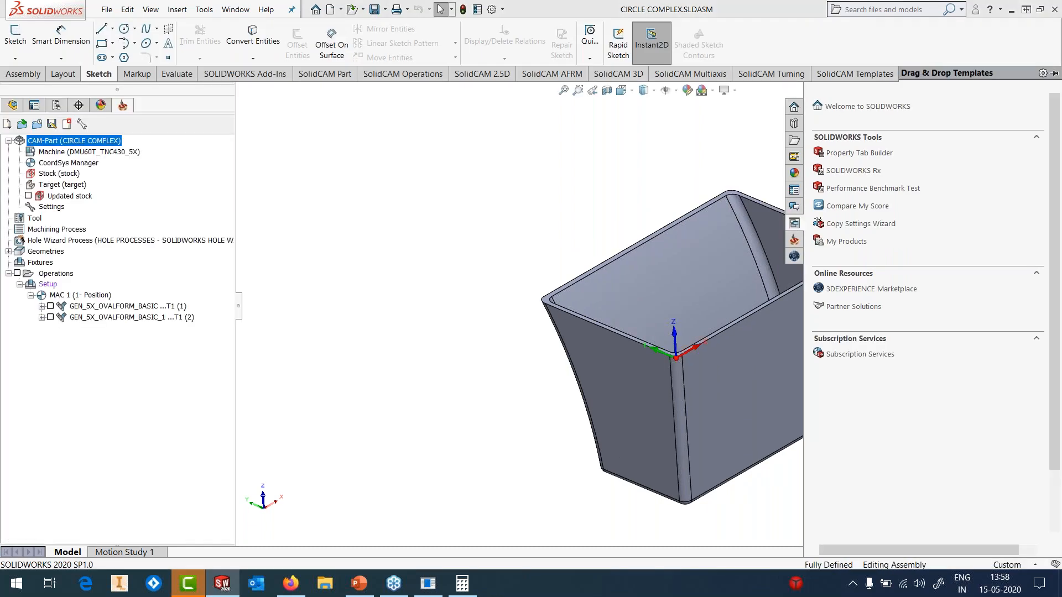
- Select the large curved inner wall of the box-shaped part to check its radius
scroll(766, 349, "up", 3)
scroll(785, 336, "down", 2)
middle_click_drag(658, 296, 640, 313)
left_click(626, 288)
scroll(627, 288, "down", 1)
scroll(626, 294, "down", 2)
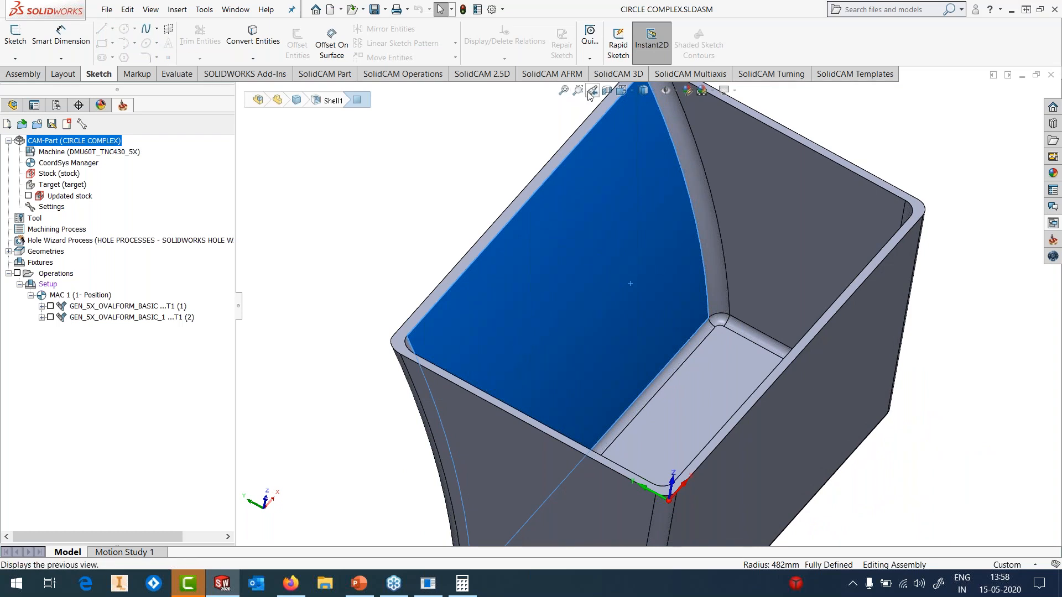
- Cut the box-shaped part open with a planar section view on the Right Plane
left_click(607, 90)
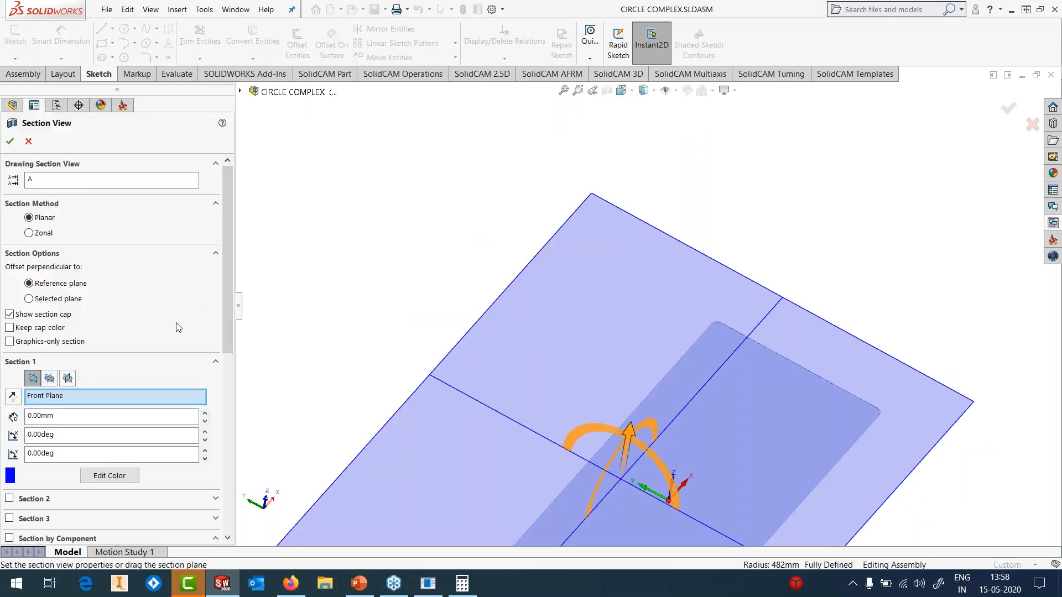
left_click(49, 379)
left_click(68, 378)
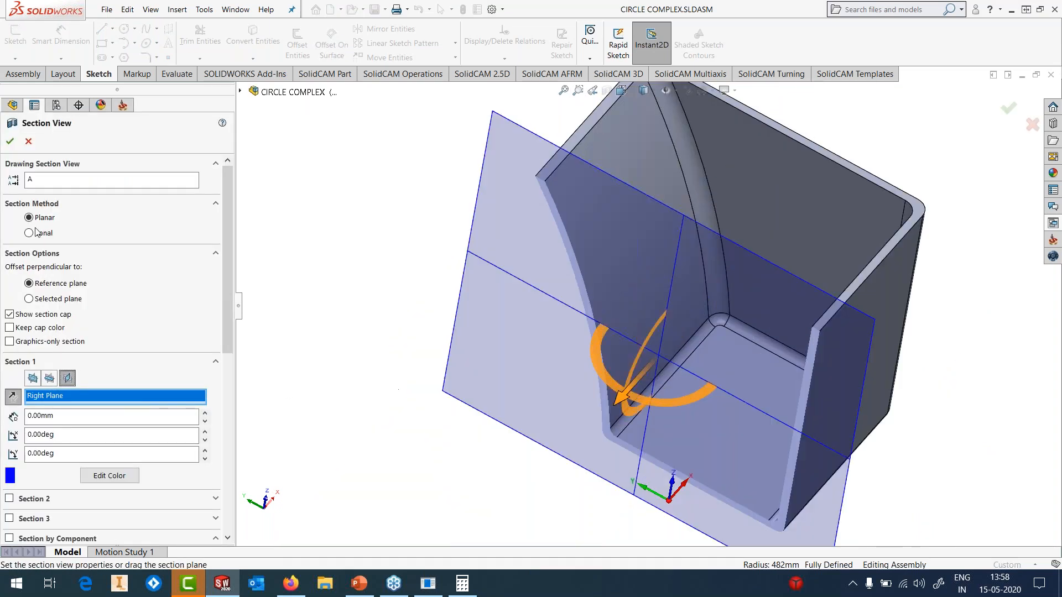
left_click(10, 141)
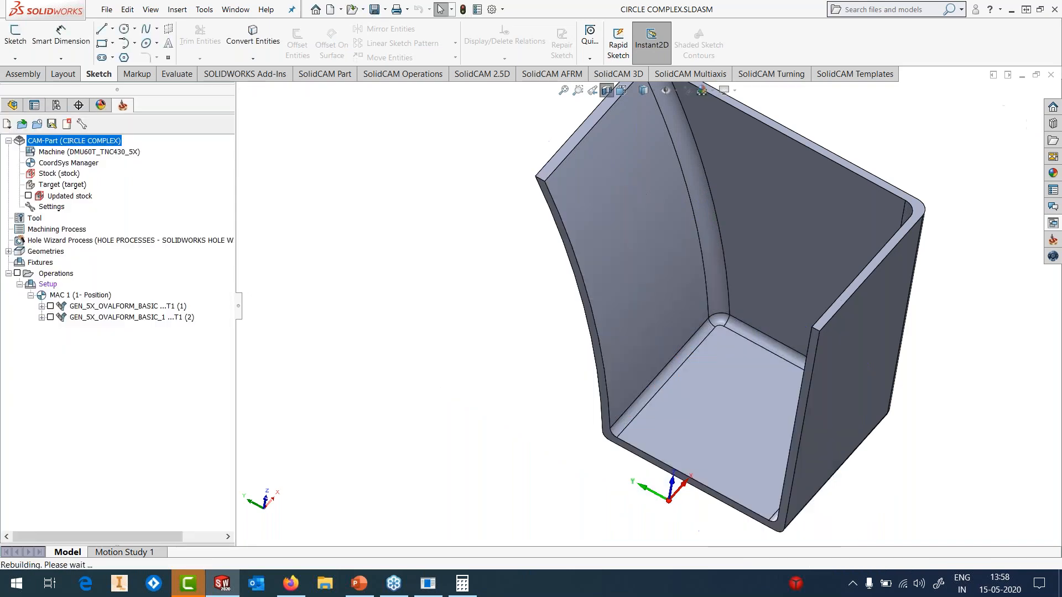
middle_click_drag(637, 157, 661, 167)
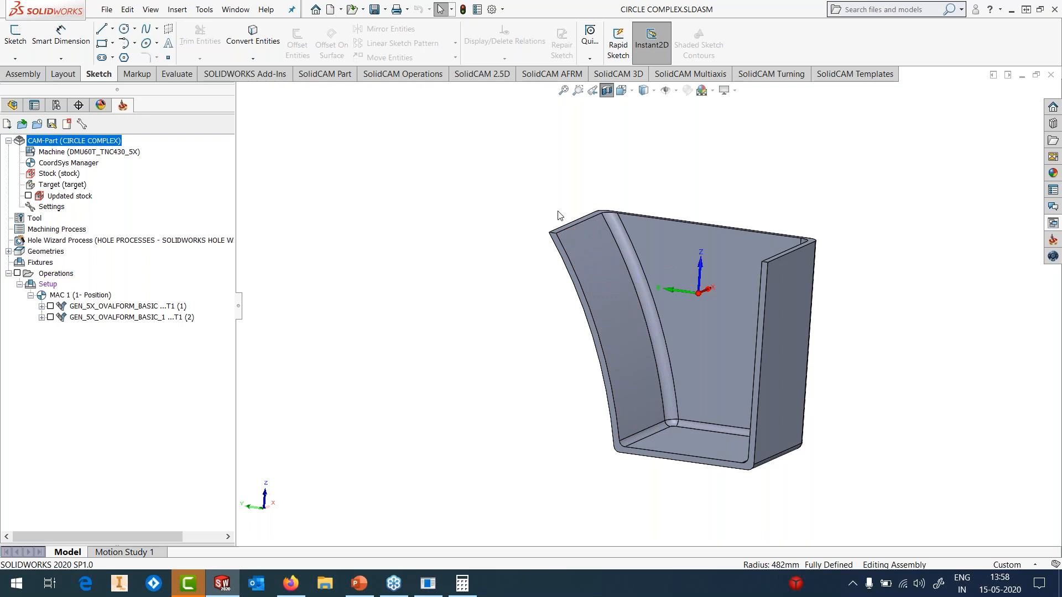
- Open the GEN_5X_OVALFORM_BASIC operation and bring up its tool selection to inspect the 16 mm tool
right_click(138, 311)
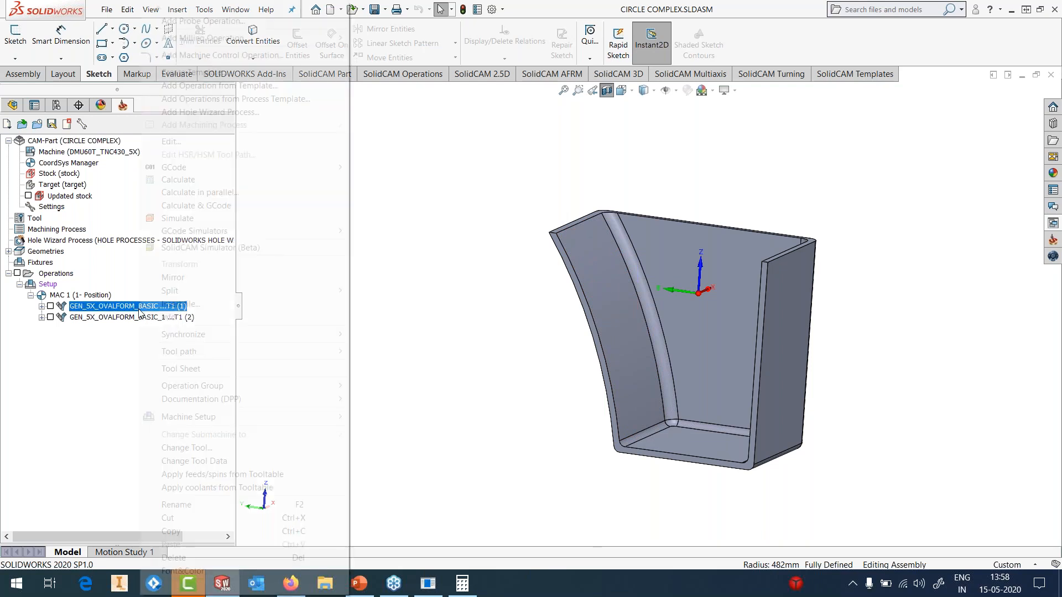
left_click(284, 229)
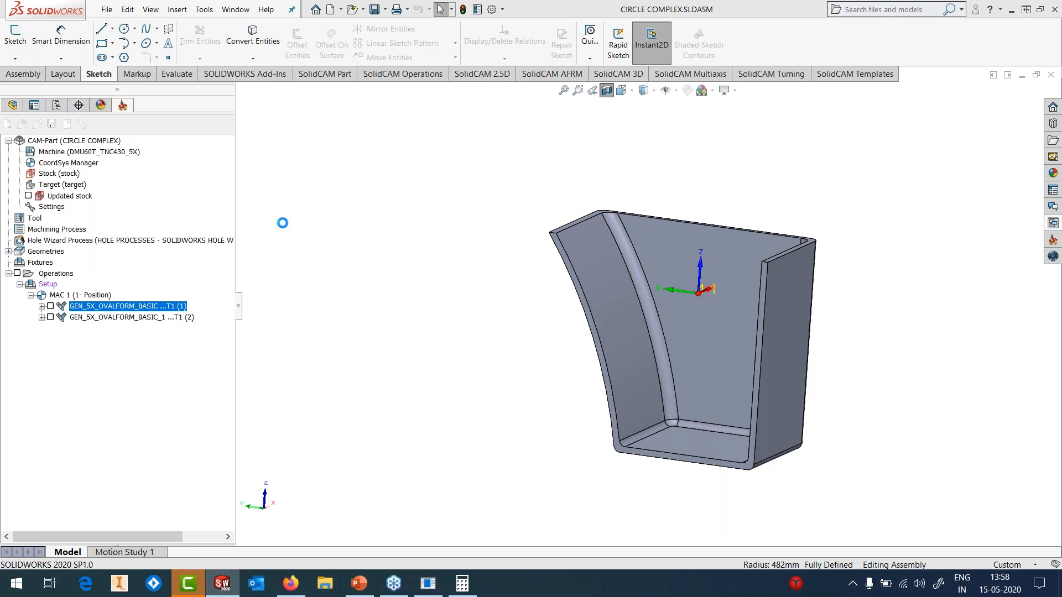
left_click(88, 109)
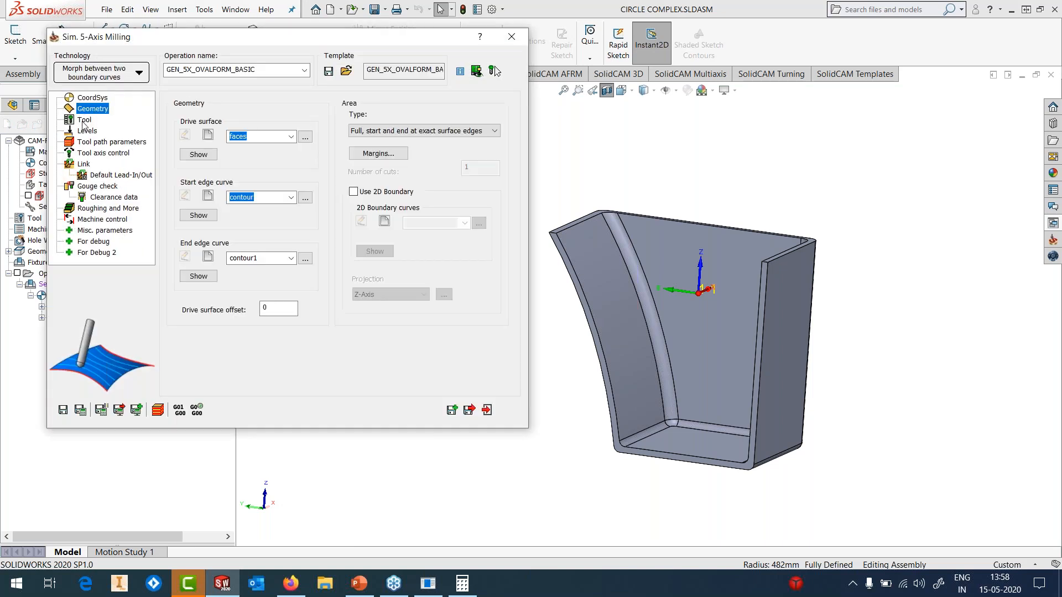
left_click(84, 120)
left_click(250, 306)
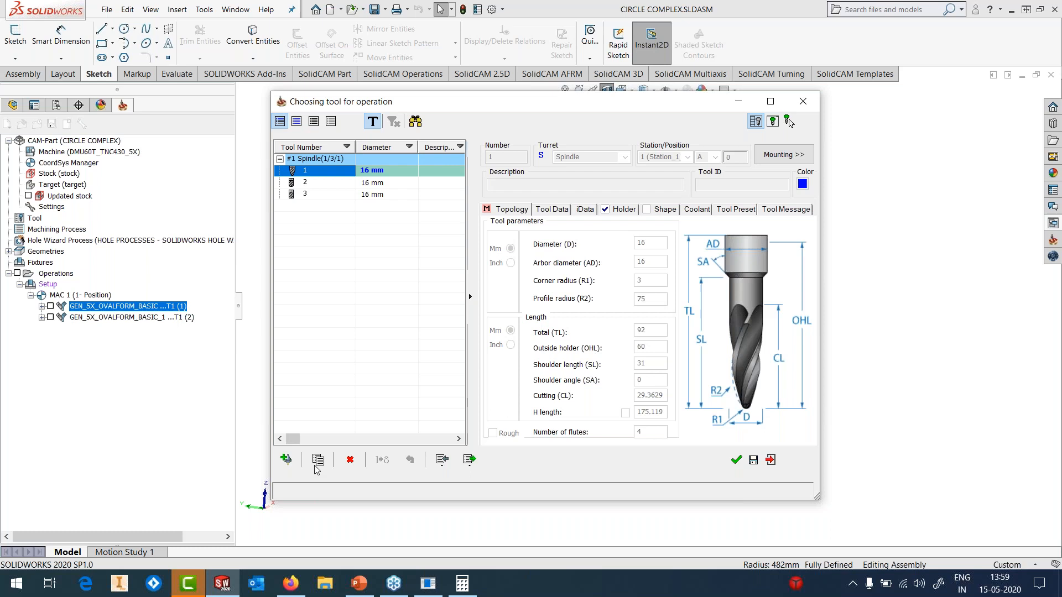
- Look through the available milling tool shapes, including oval form, lens form and barrel taper, and keep the operation's current tool
left_click(297, 461)
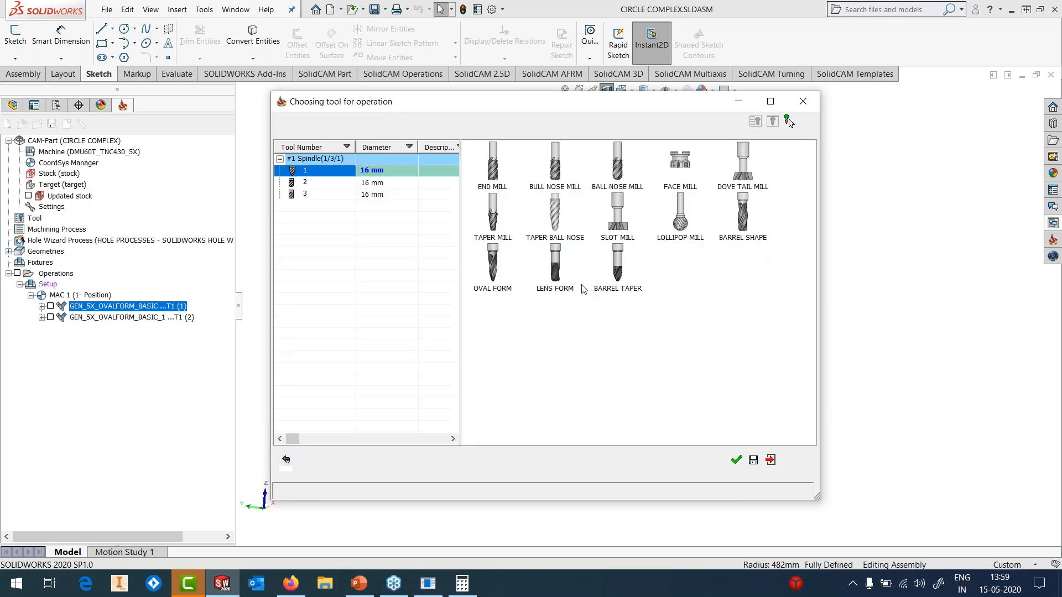
left_click(289, 458)
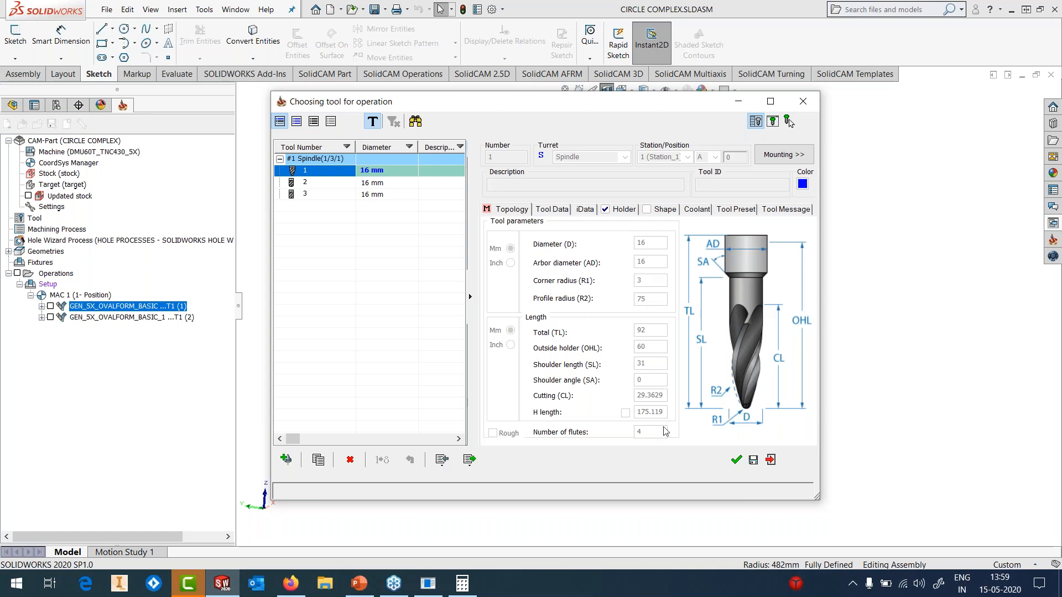
left_click(736, 459)
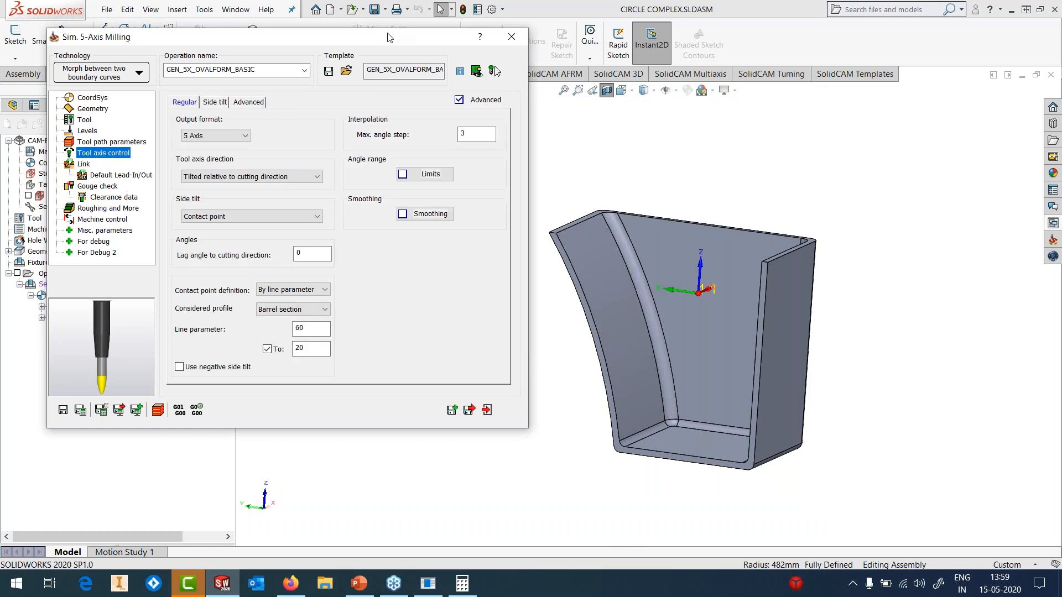
- Review the line parameter range of the barrel section contact point in the operation's tool axis control
left_click_drag(390, 37, 526, 49)
left_click_drag(448, 339, 434, 339)
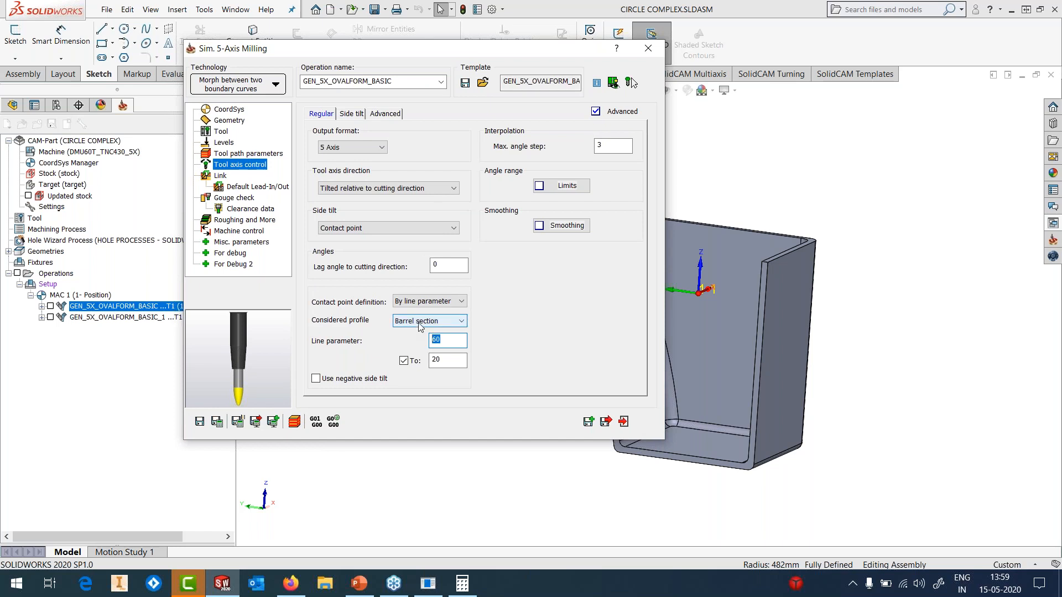
left_click_drag(448, 360, 429, 366)
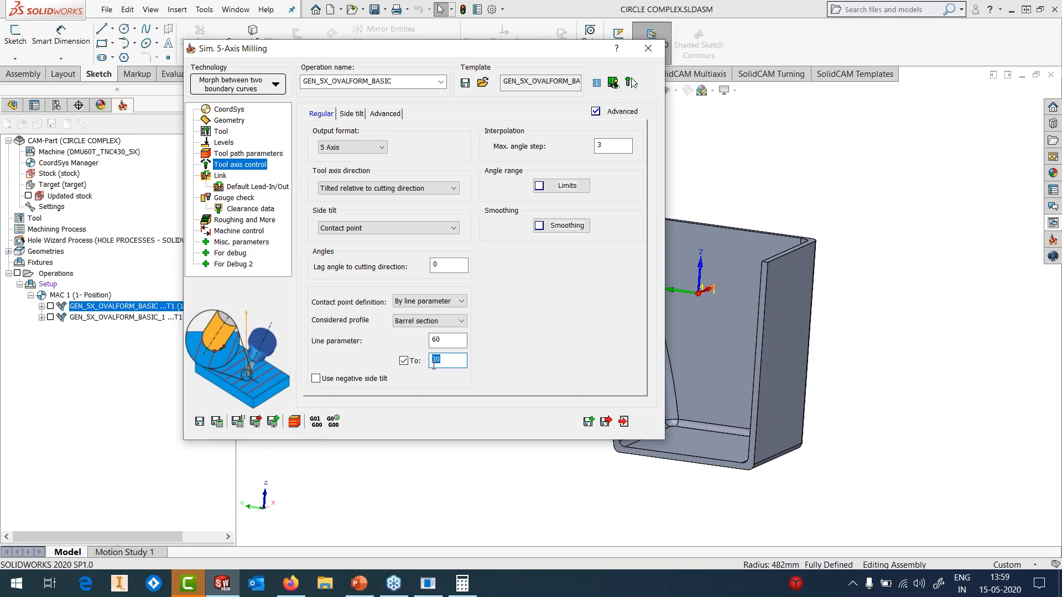
- Collapse the operation dialog and check the radius of the fillet between the curved wall and the floor
double_click(473, 49)
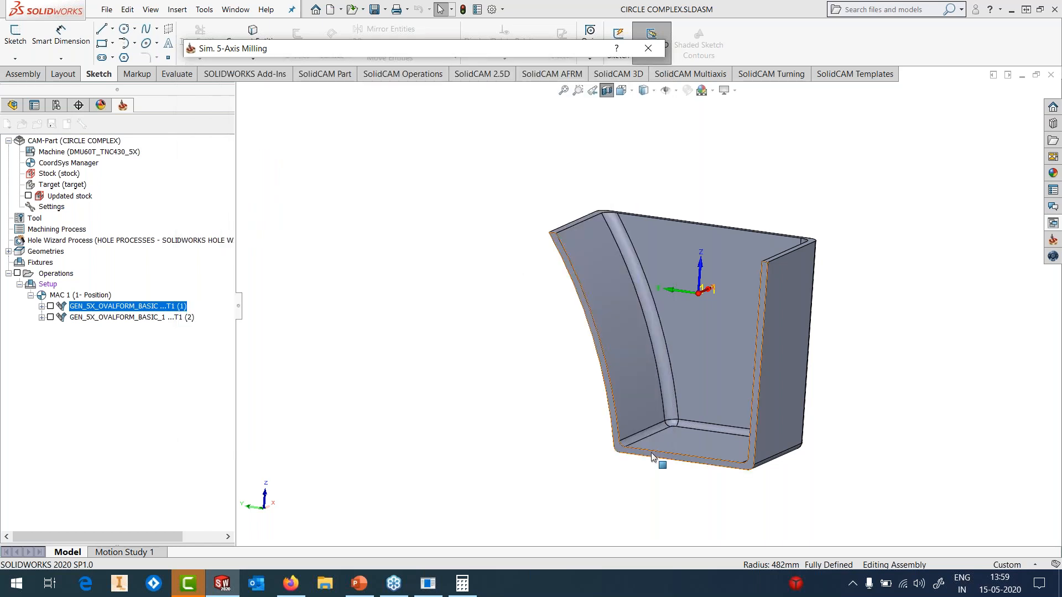
scroll(633, 434, "down", 5)
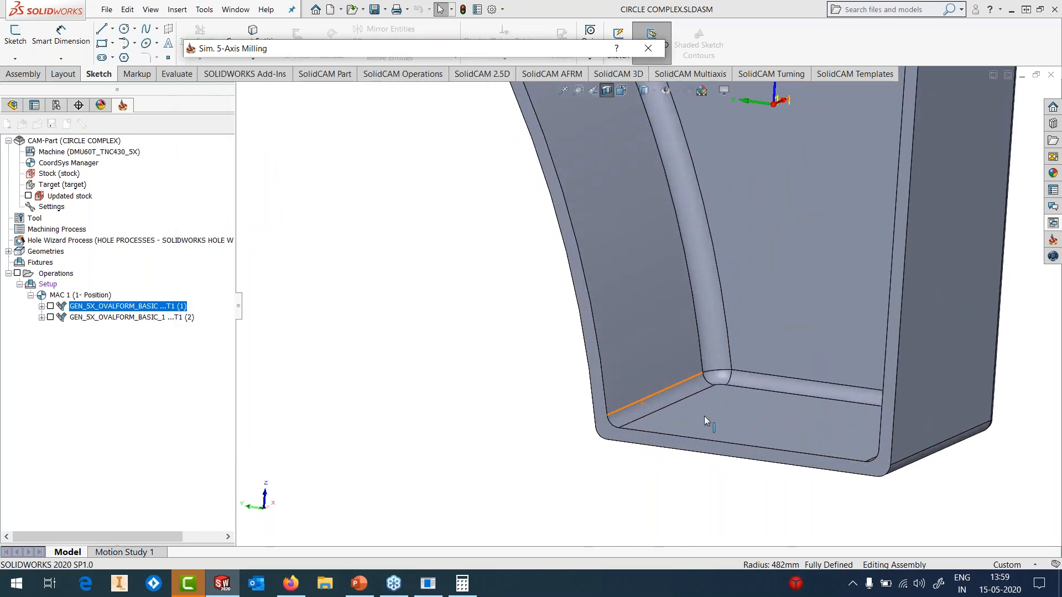
left_click(705, 416)
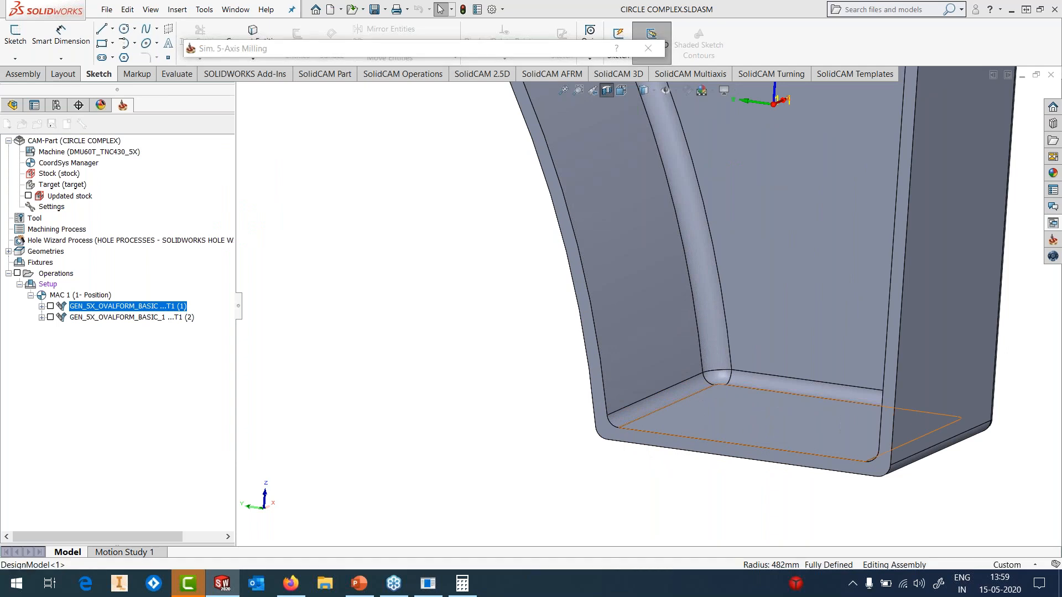
left_click(675, 400)
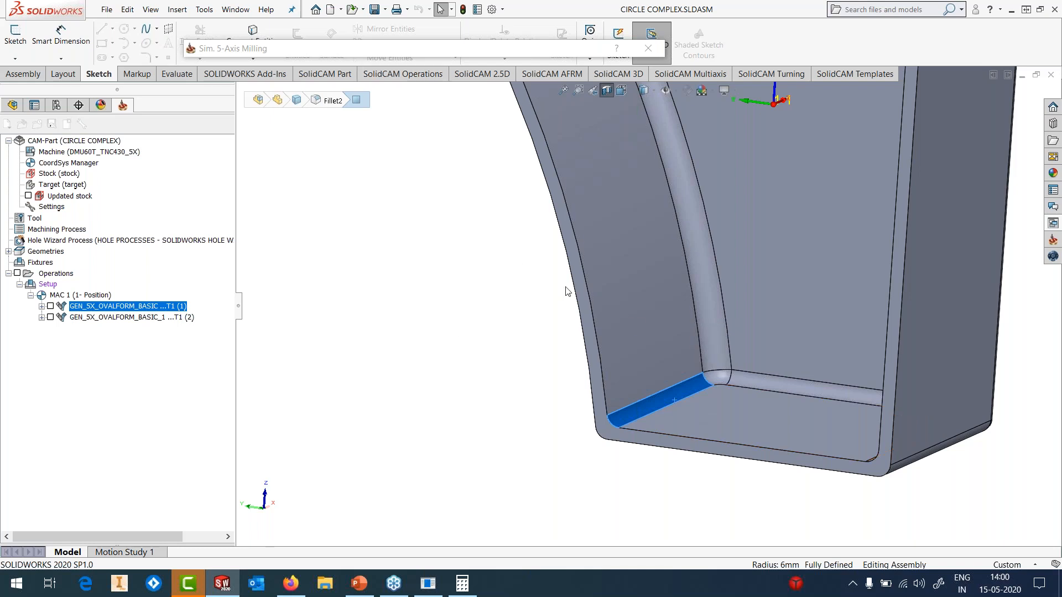
scroll(626, 317, "up", 5)
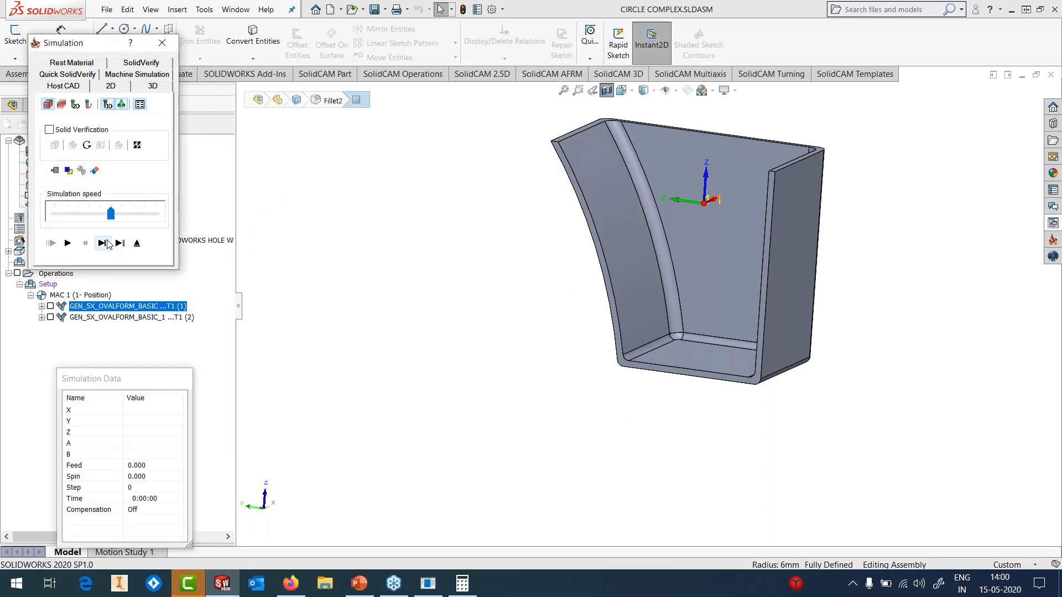
- Step the first operation's simulation to the start of cutting, with the sectioned part seen straight from the side
left_click(106, 244)
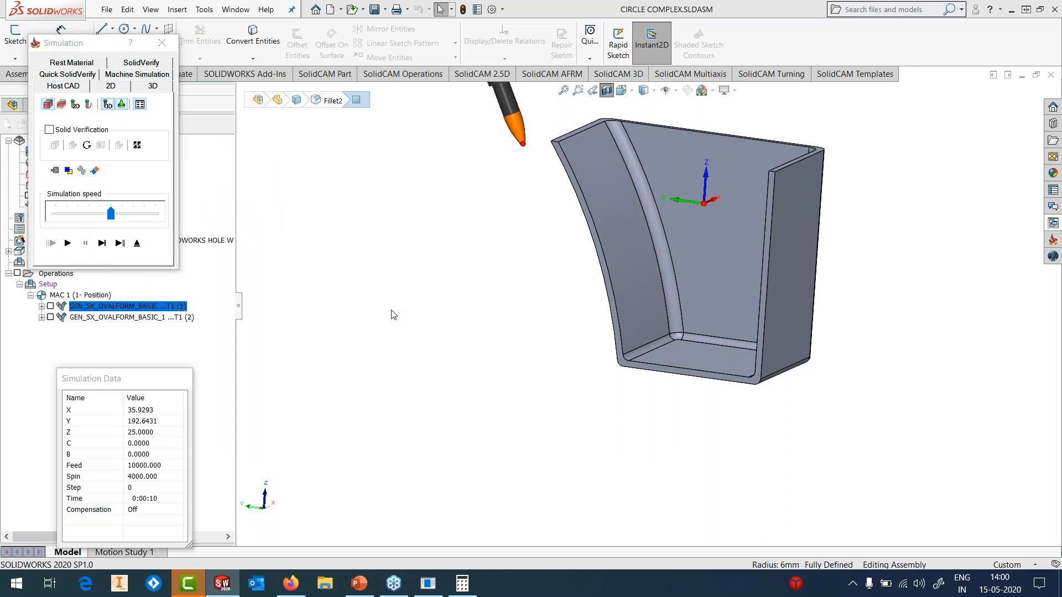
key("space")
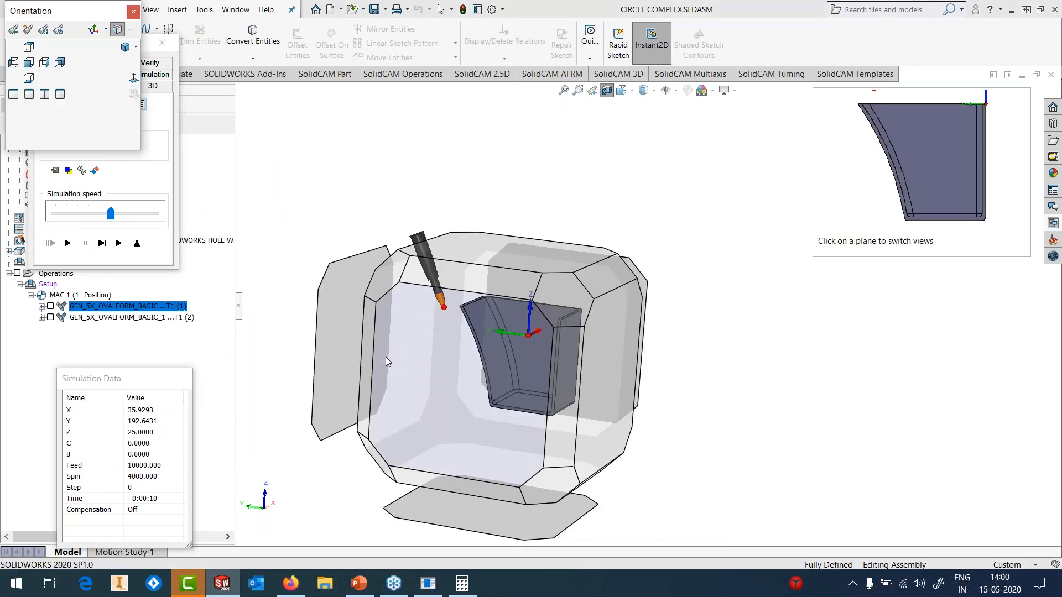
left_click(386, 356)
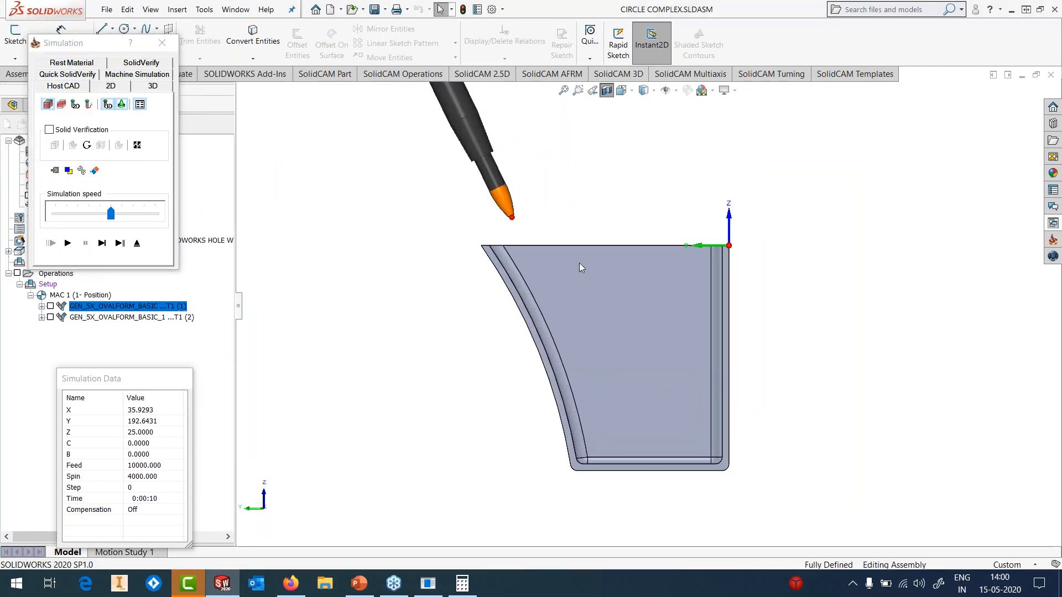
scroll(556, 247, "down", 1)
left_click(102, 243)
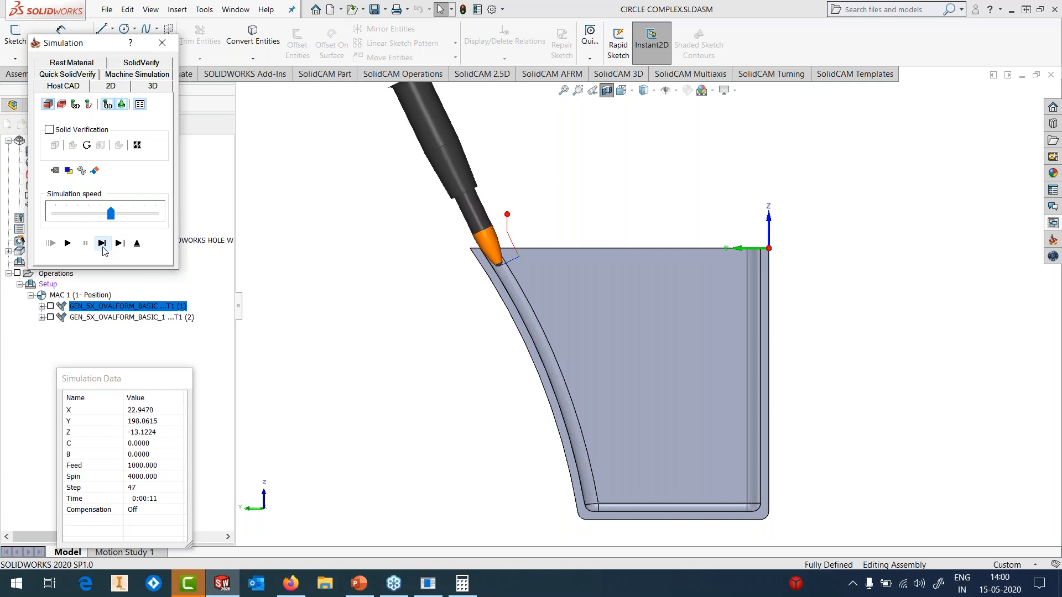
- Examine where the tool's barrel section touches the curved wall near its upper edge
scroll(472, 297, "down", 4)
scroll(514, 243, "down", 3)
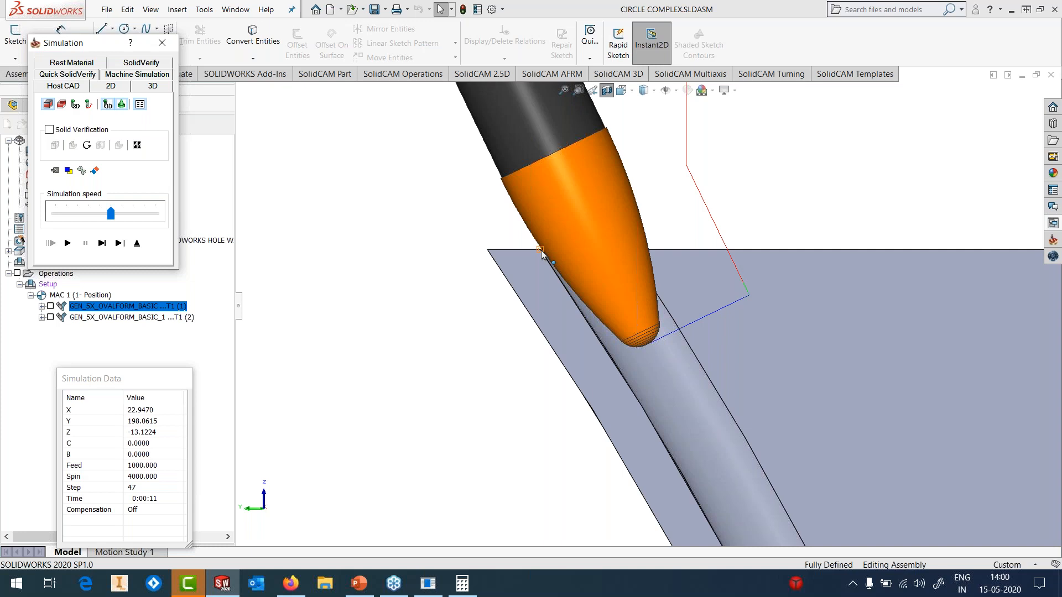
scroll(609, 331, "up", 11)
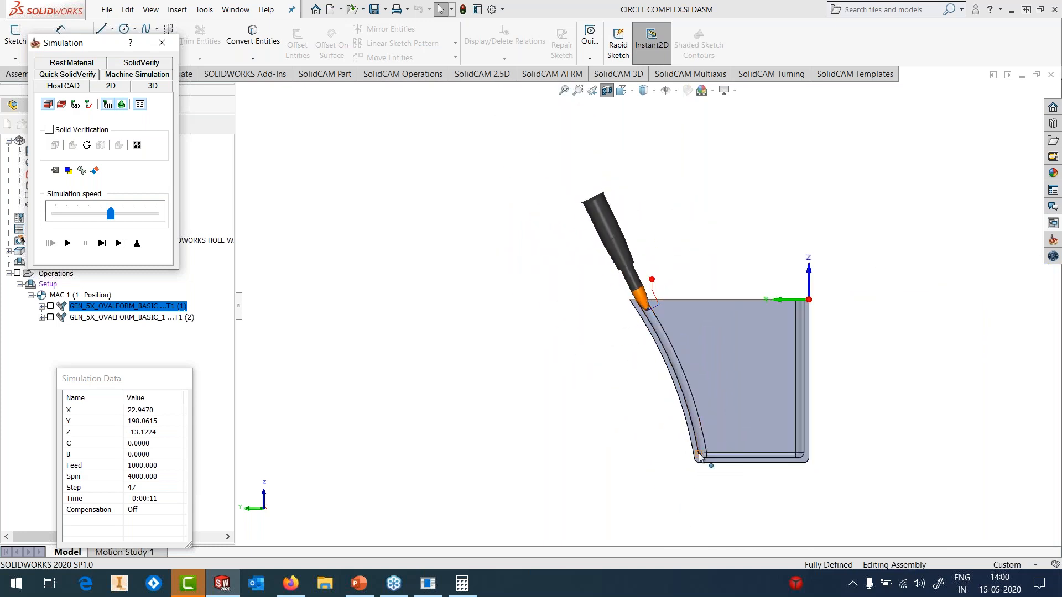
scroll(781, 433, "down", 3)
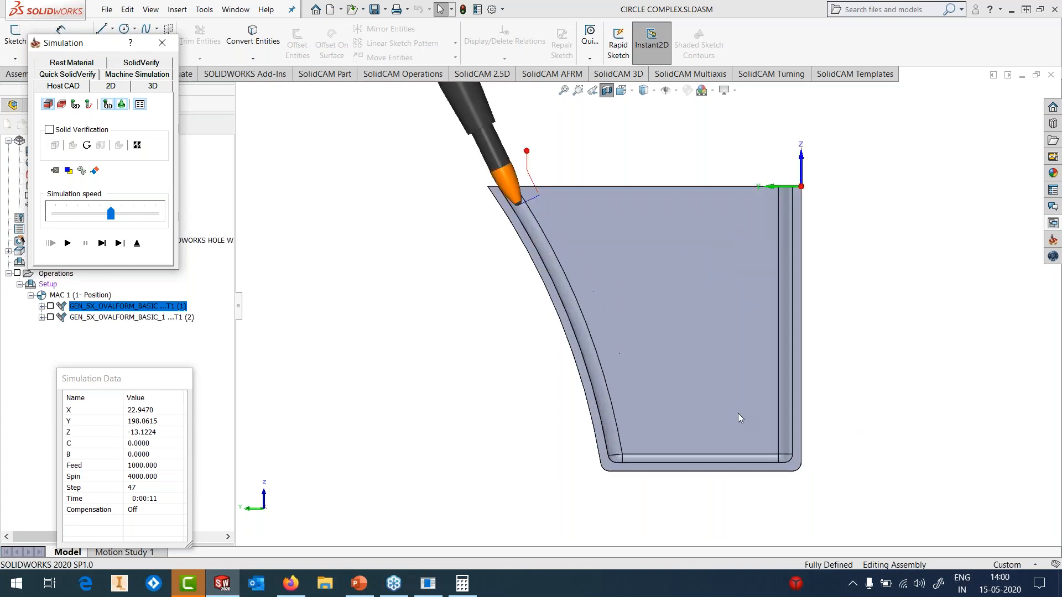
- Play the first operation's simulation at reduced speed, raise the speed slightly, view the toolpath at an angle and exit the simulation
left_click(82, 219)
left_click(68, 244)
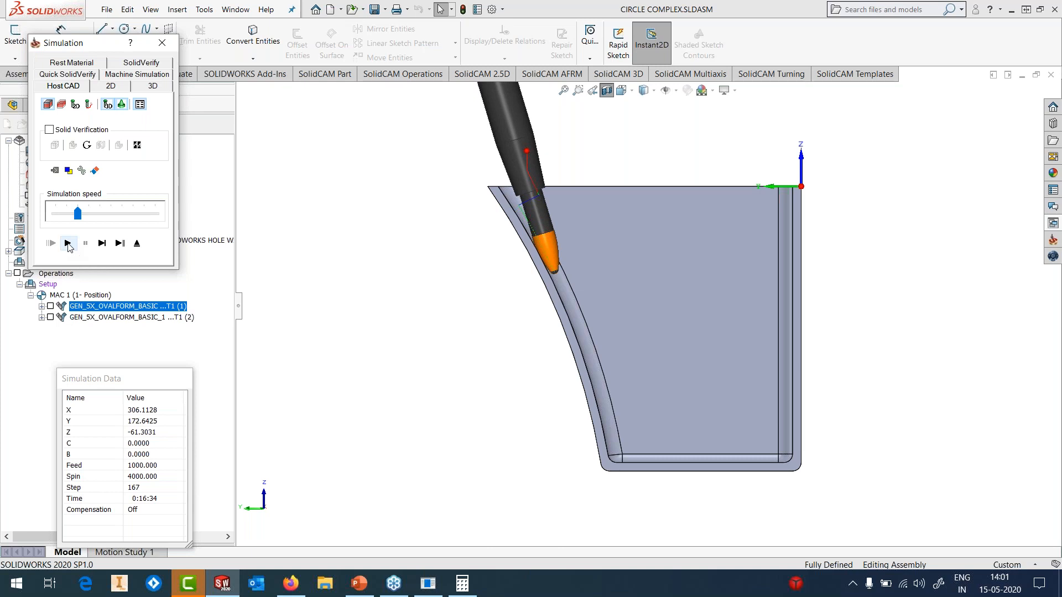
left_click(67, 244)
left_click(68, 244)
left_click_drag(78, 215, 99, 223)
middle_click_drag(628, 308, 593, 320)
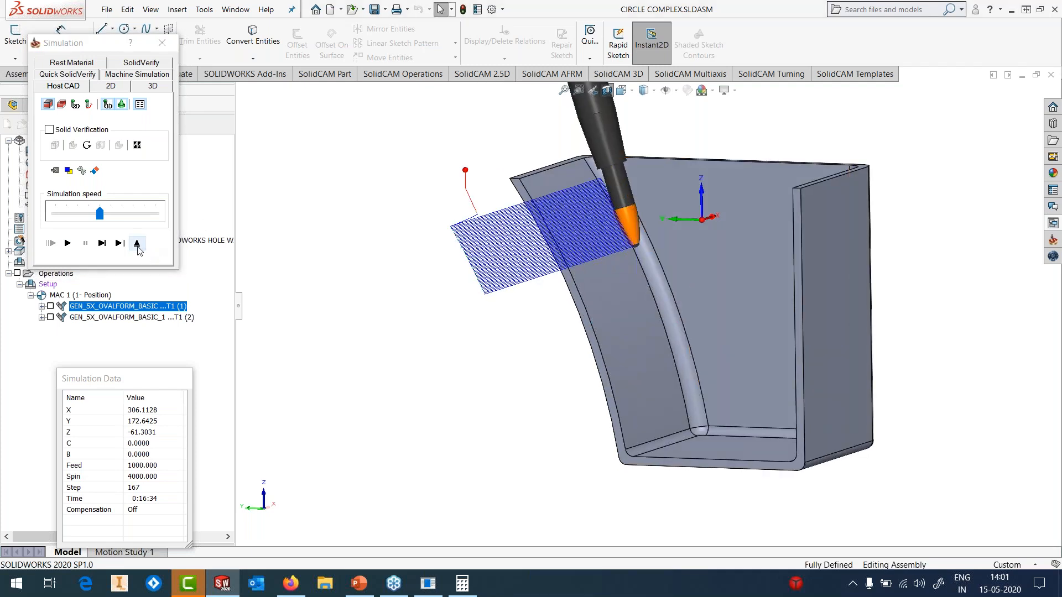
left_click(136, 244)
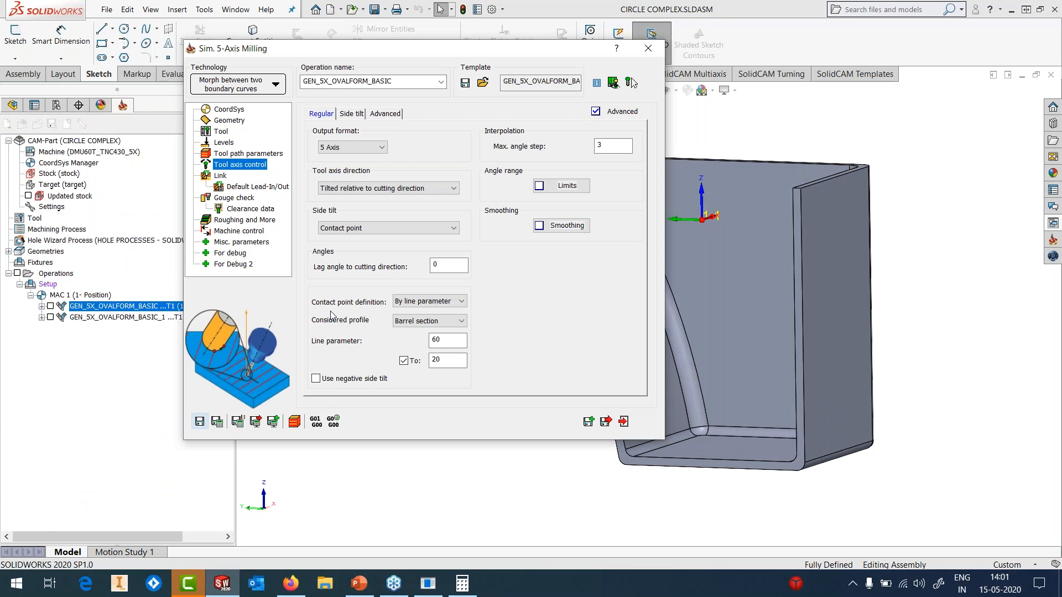
- Close the operation and display the GEN_5X_OVALFORM_BASIC toolpath, replacing it with that of GEN_5X_OVALFORM_BASIC_1 to compare them near the floor fillet
left_click(654, 52)
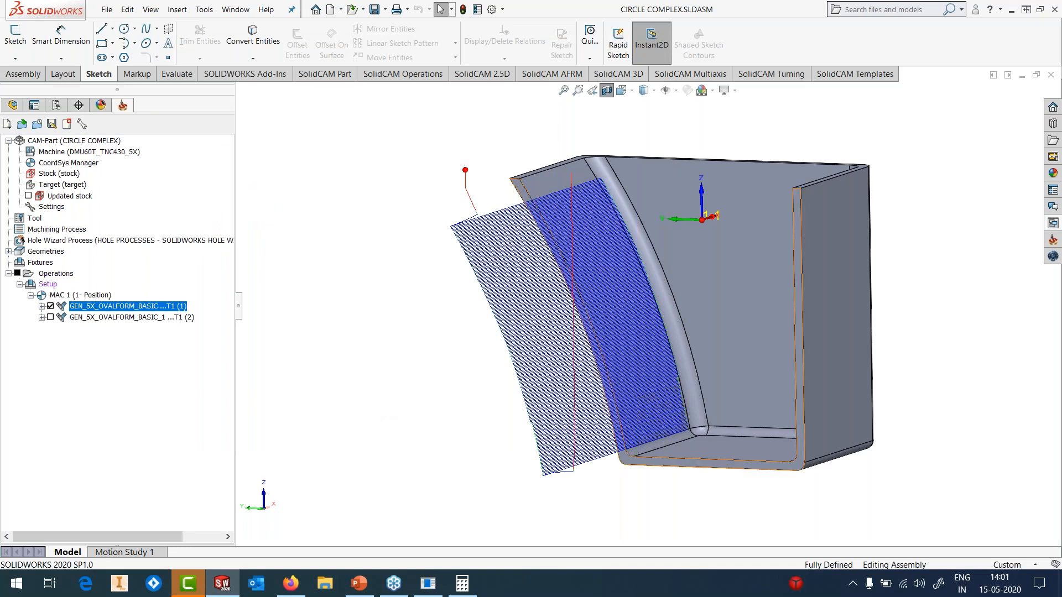
scroll(685, 459, "down", 5)
scroll(655, 372, "down", 2)
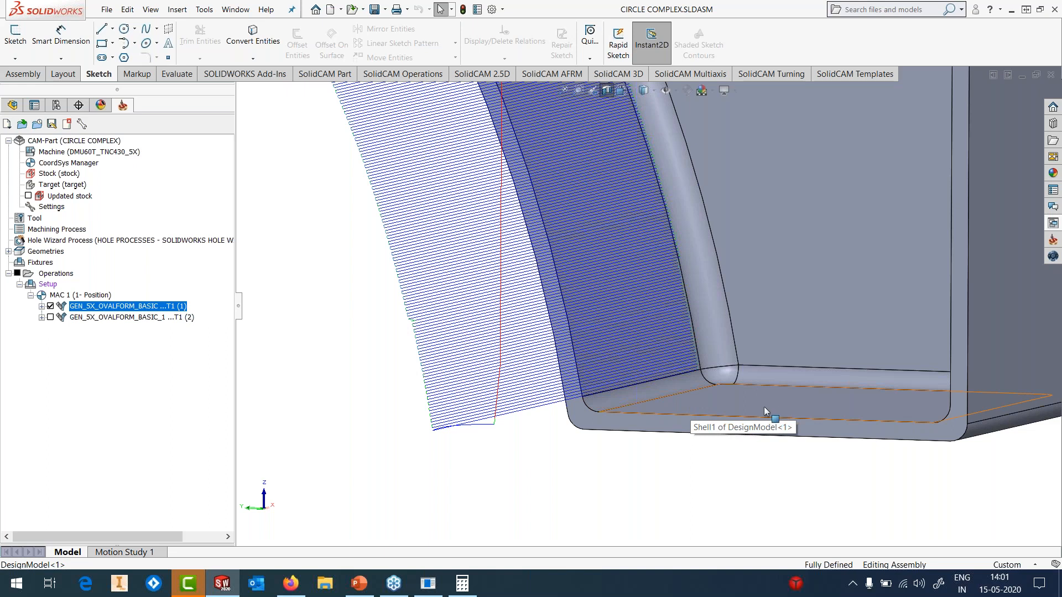
left_click(51, 307)
left_click(51, 317)
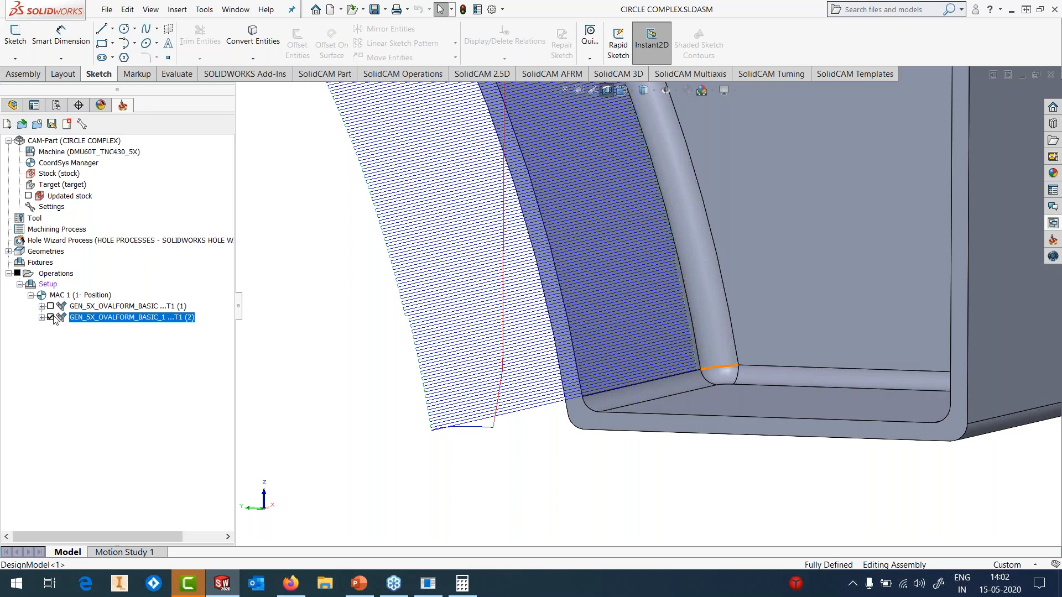
- Start the simulation of GEN_5X_OVALFORM_BASIC_1 and play it with the sectioned part seen straight from the side
right_click(107, 324)
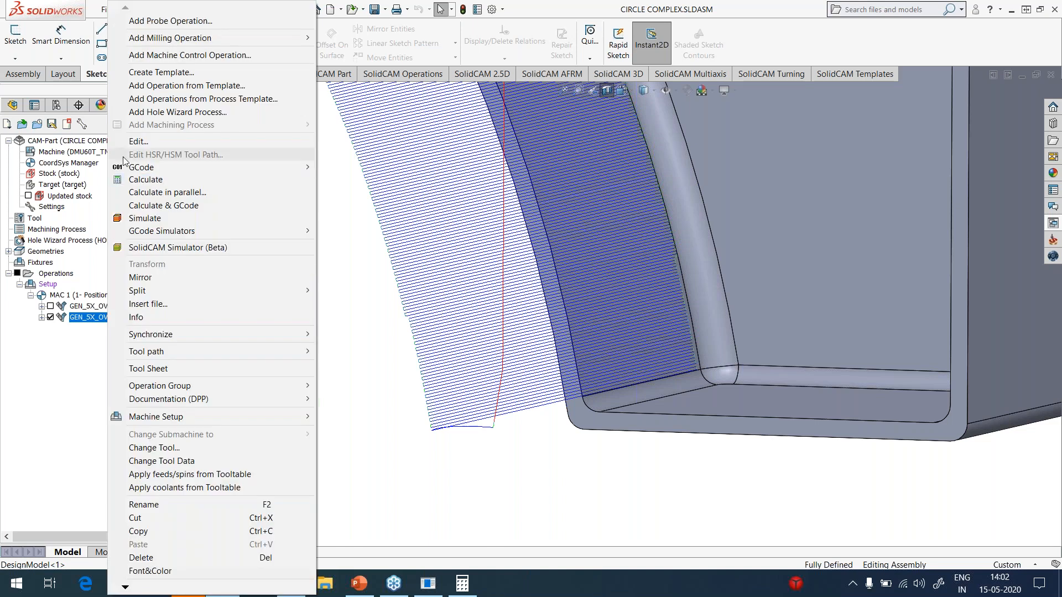
left_click(124, 219)
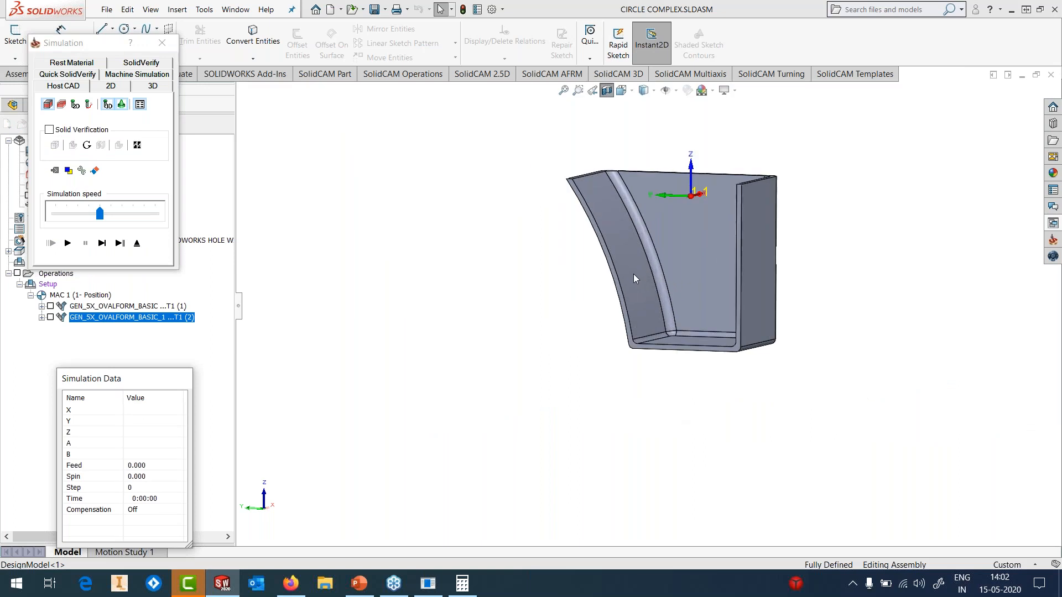
left_click(650, 253)
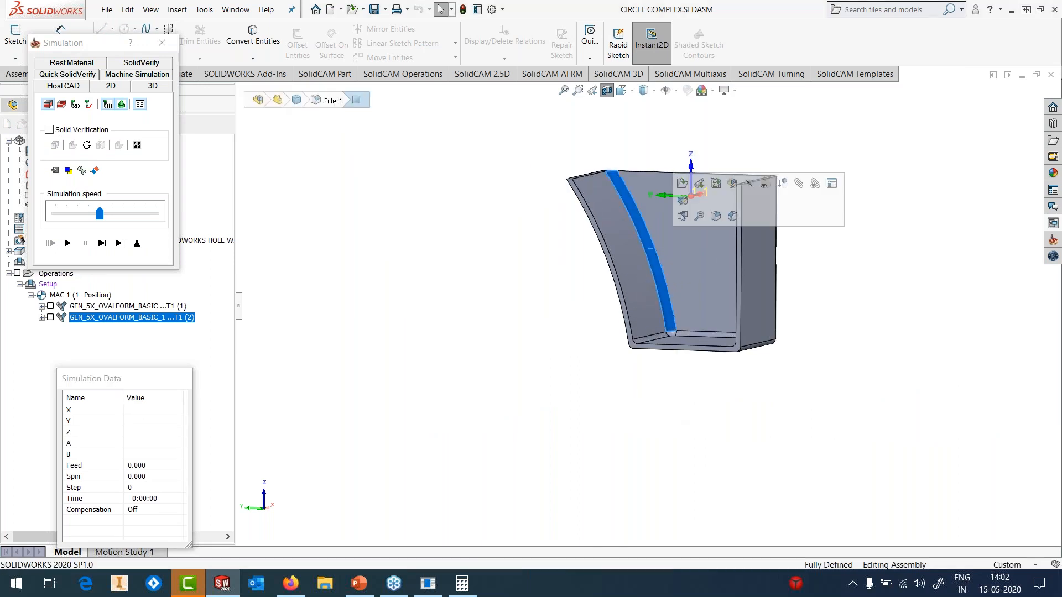
key("space")
left_click(509, 309)
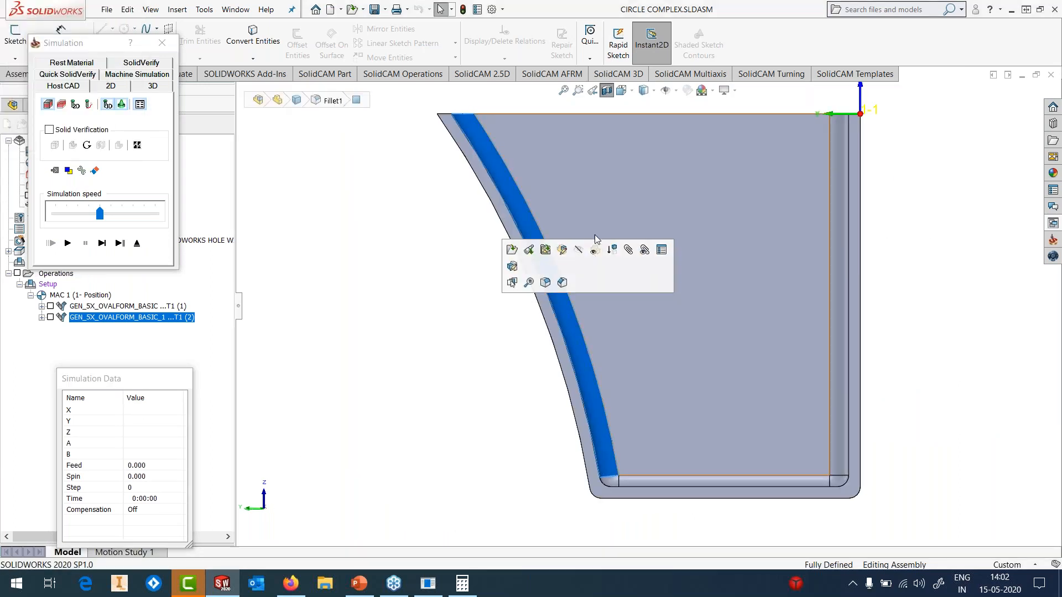
scroll(656, 216, "up", 1)
left_click(67, 243)
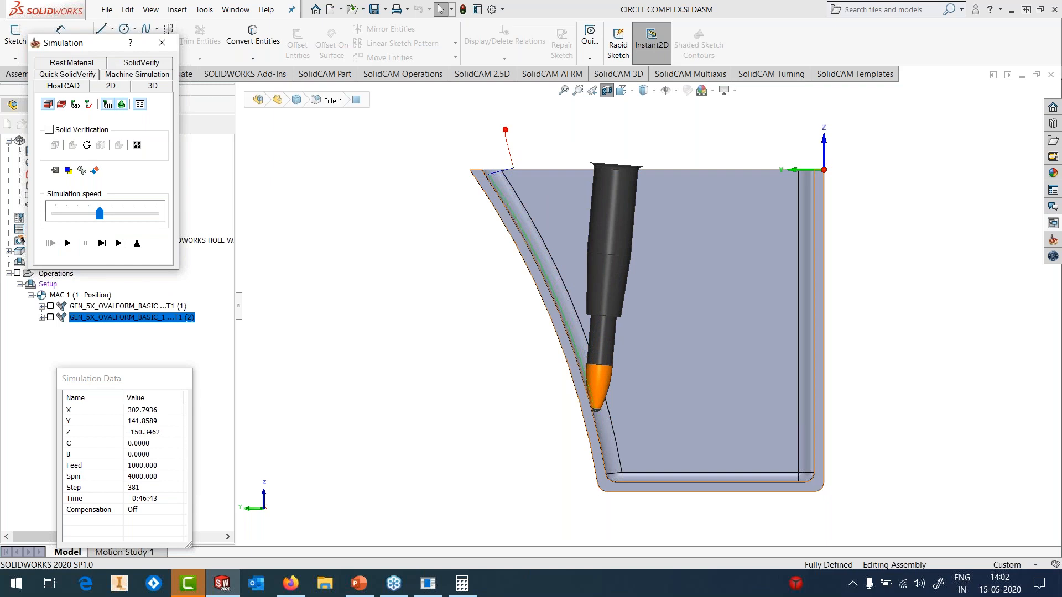
- Continue the second operation's simulation at reduced speed and pause it with the tool near the floor fillet
scroll(578, 426, "up", 2)
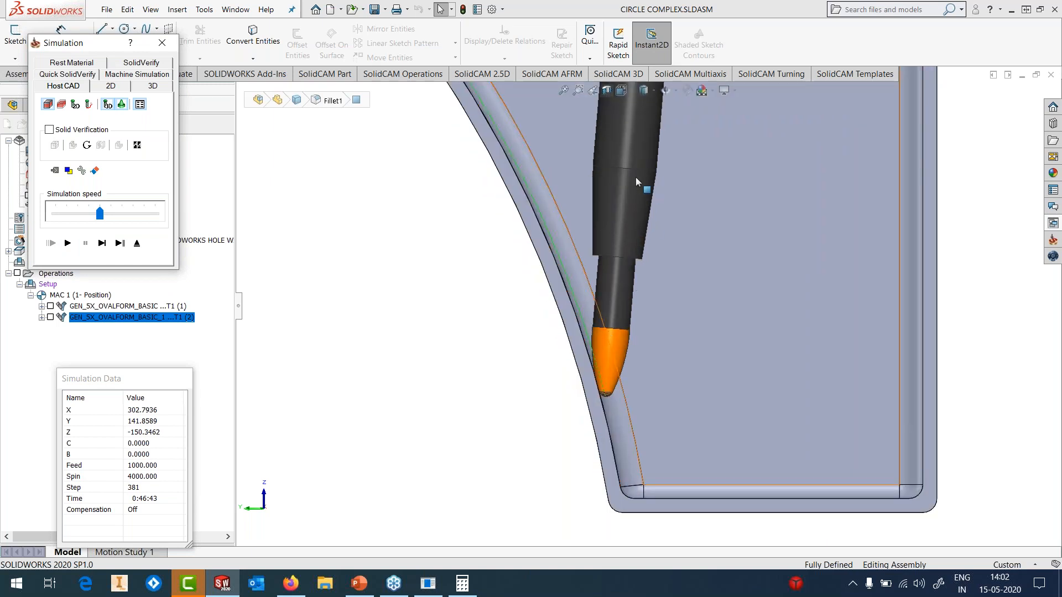
scroll(635, 339, "down", 2)
scroll(632, 335, "down", 2)
scroll(775, 370, "up", 2)
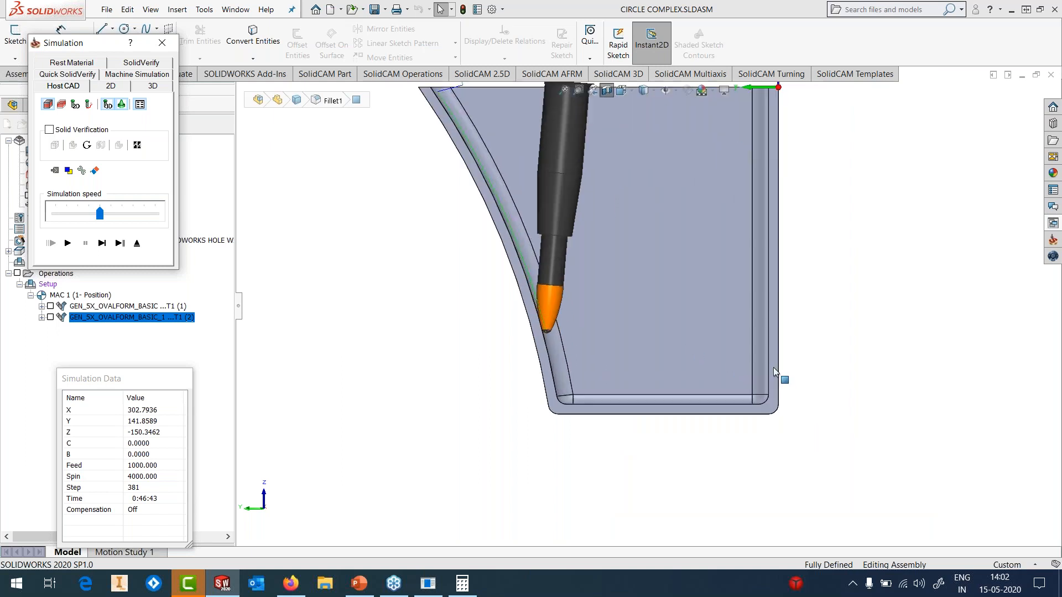
left_click(77, 213)
left_click(68, 244)
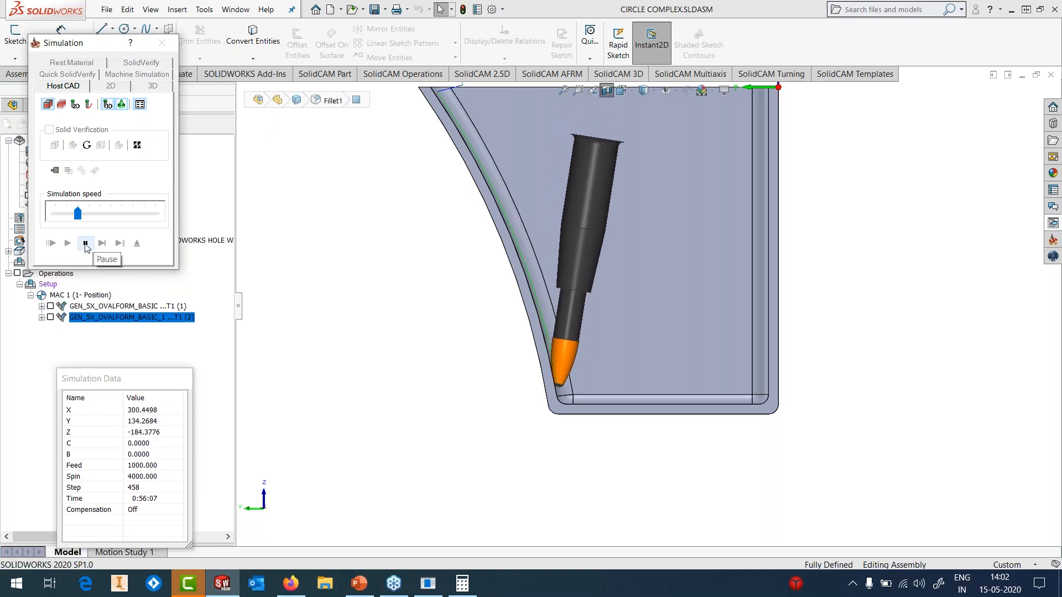
left_click(86, 244)
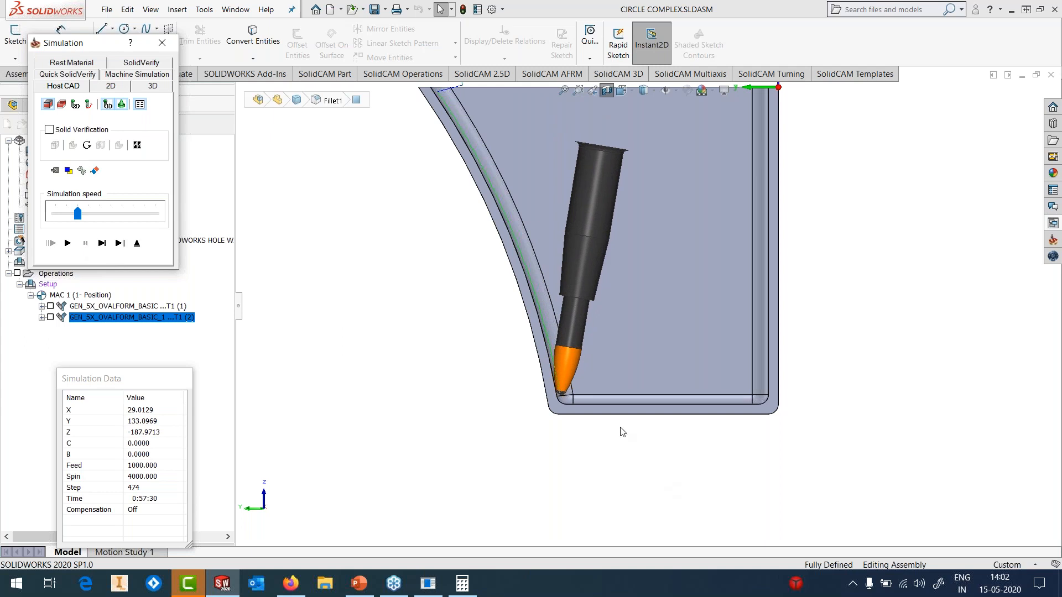
- Examine the tool tip's contact at the wall's lower end, view the toolpath at an angle and exit the simulation
scroll(571, 369, "down", 4)
scroll(572, 369, "down", 3)
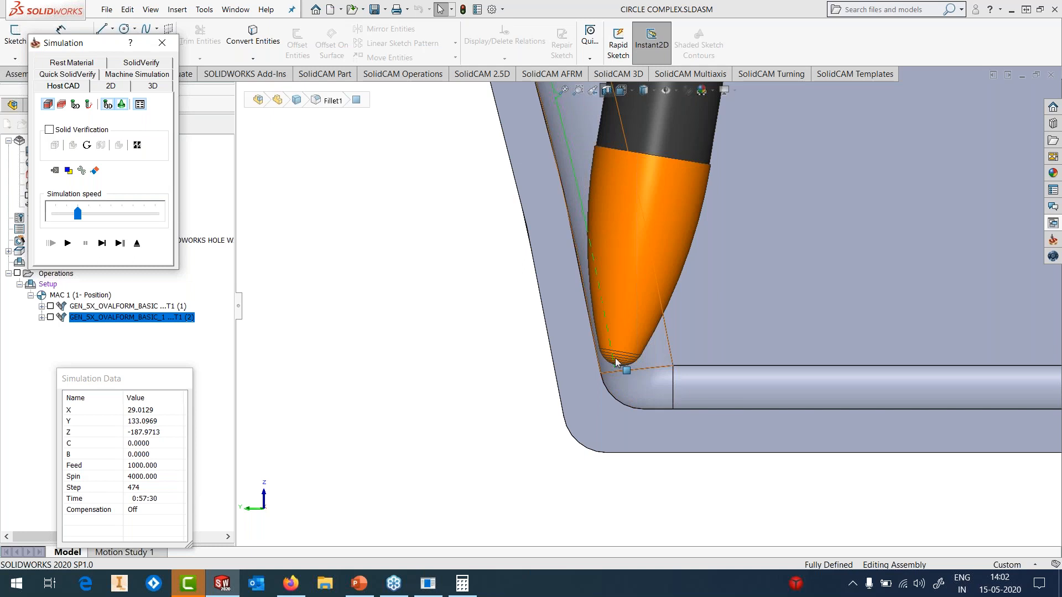
scroll(622, 365, "up", 5)
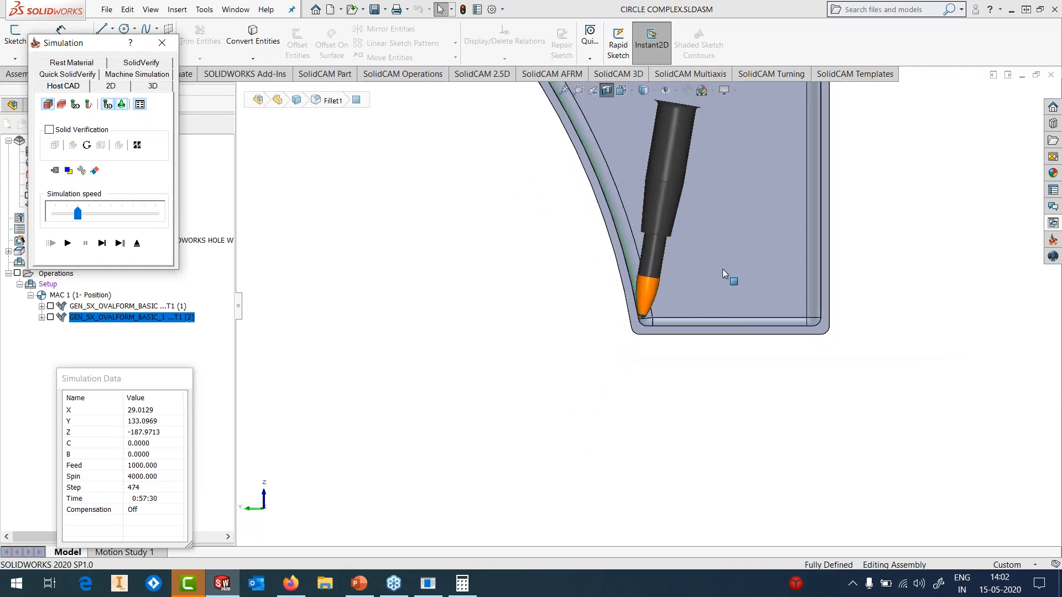
middle_click_drag(719, 276, 674, 327)
scroll(658, 318, "up", 2)
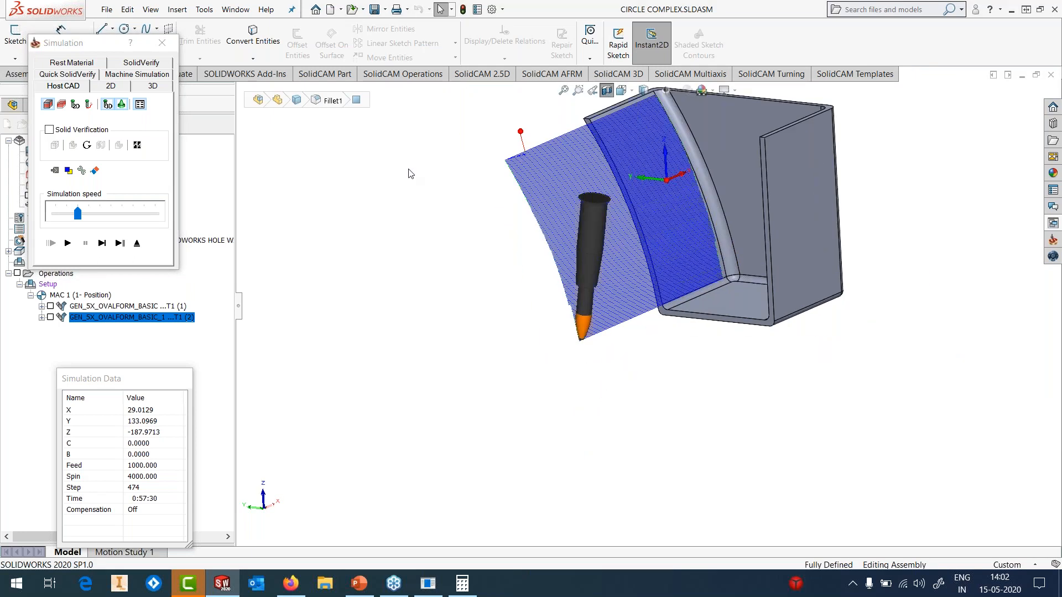
left_click(137, 244)
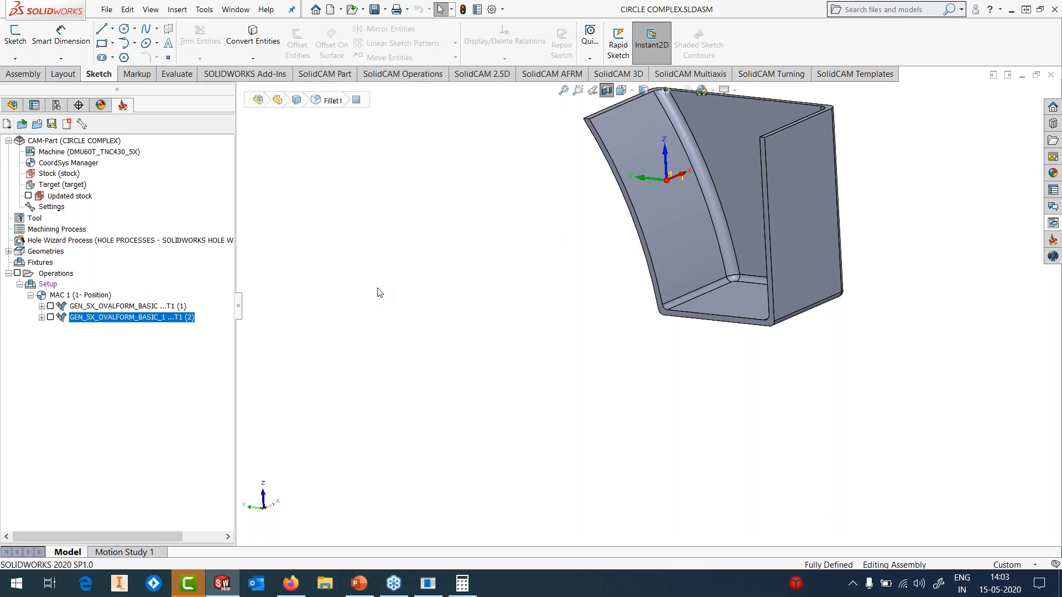
- Switch to the PowerPoint slide show, leave presenter view and advance to the Application Based 5 Axis Milling slide
left_click(358, 590)
left_click(912, 562)
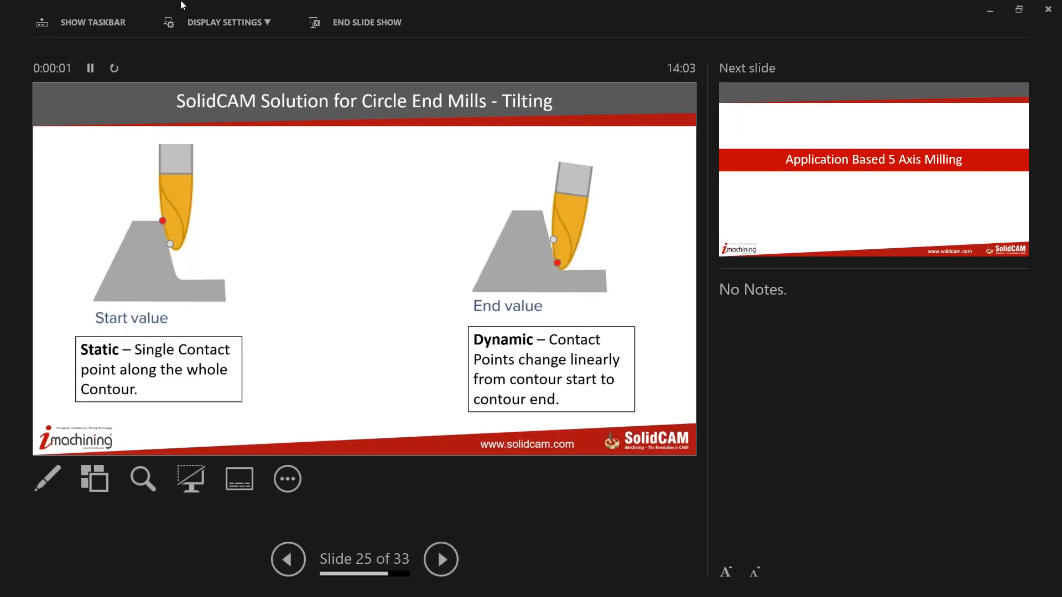
left_click(207, 21)
left_click(208, 51)
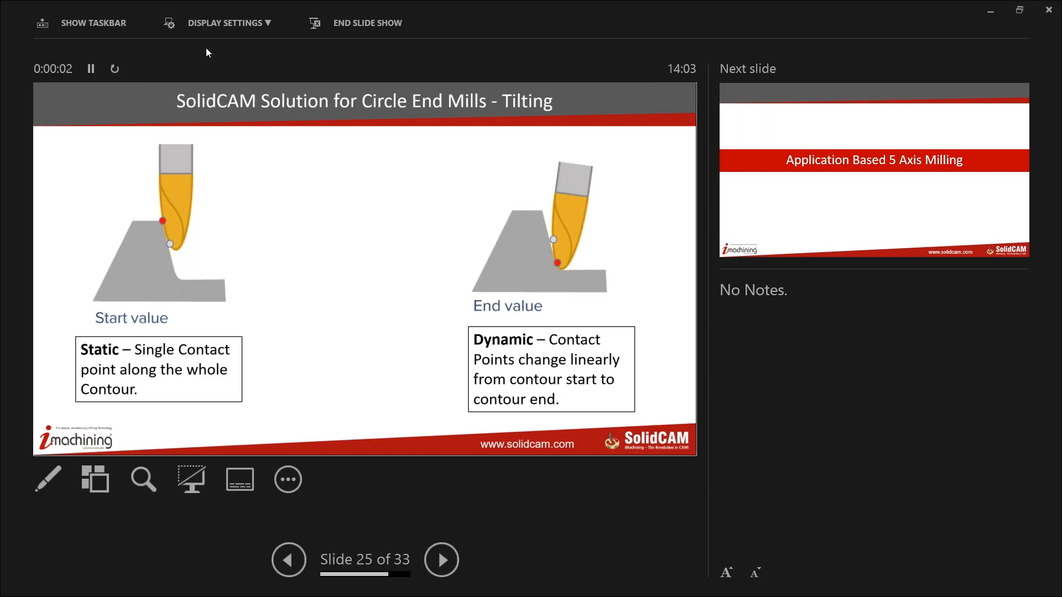
left_click(207, 48)
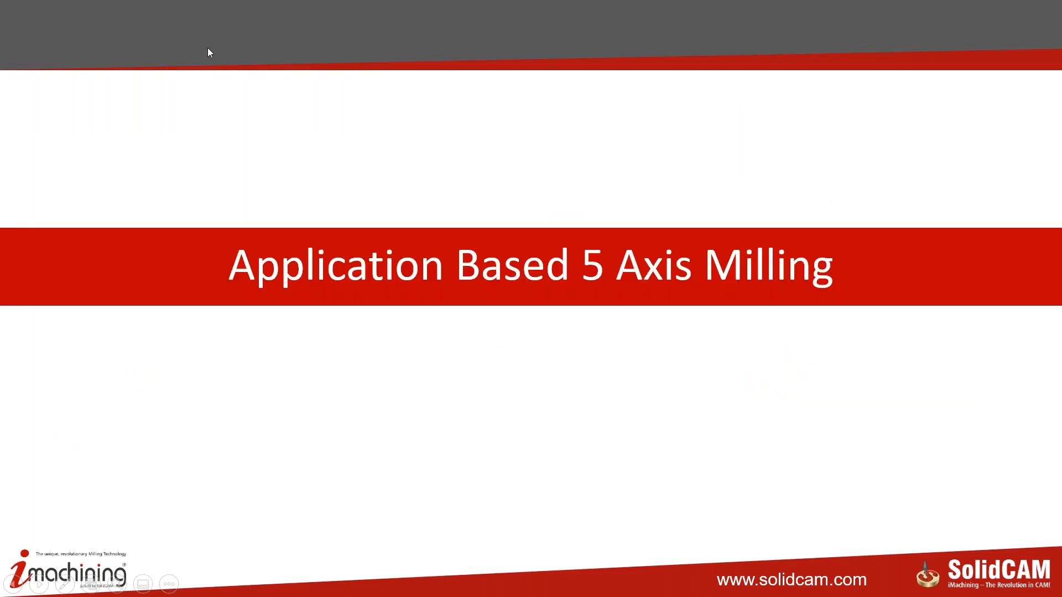
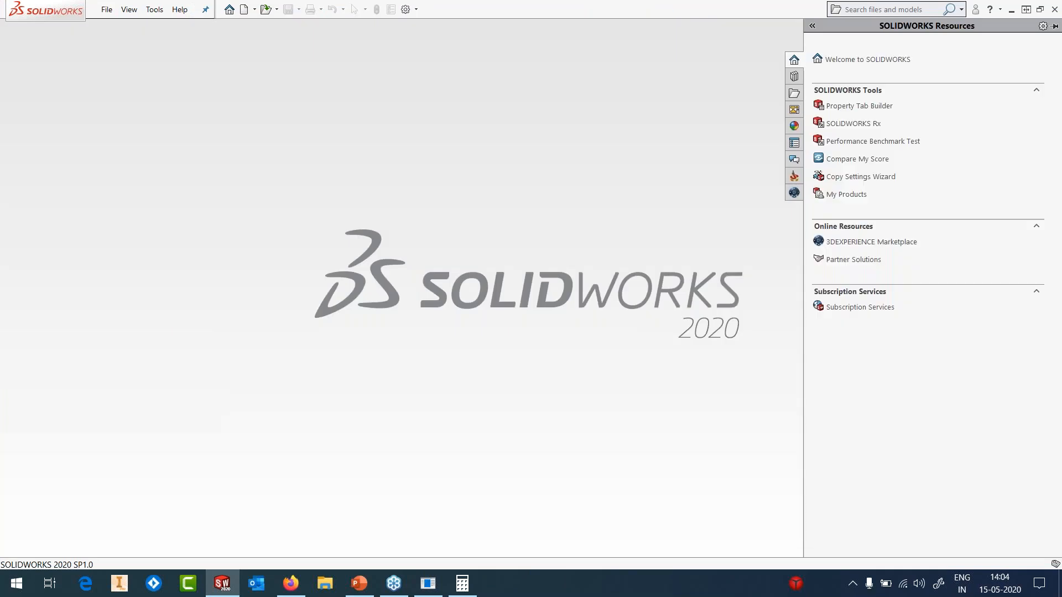
- In SolidWorks, open the CAM part BASIC SCREW PART.PRT from the 7-SCREW MACHINING folder
left_click(533, 177)
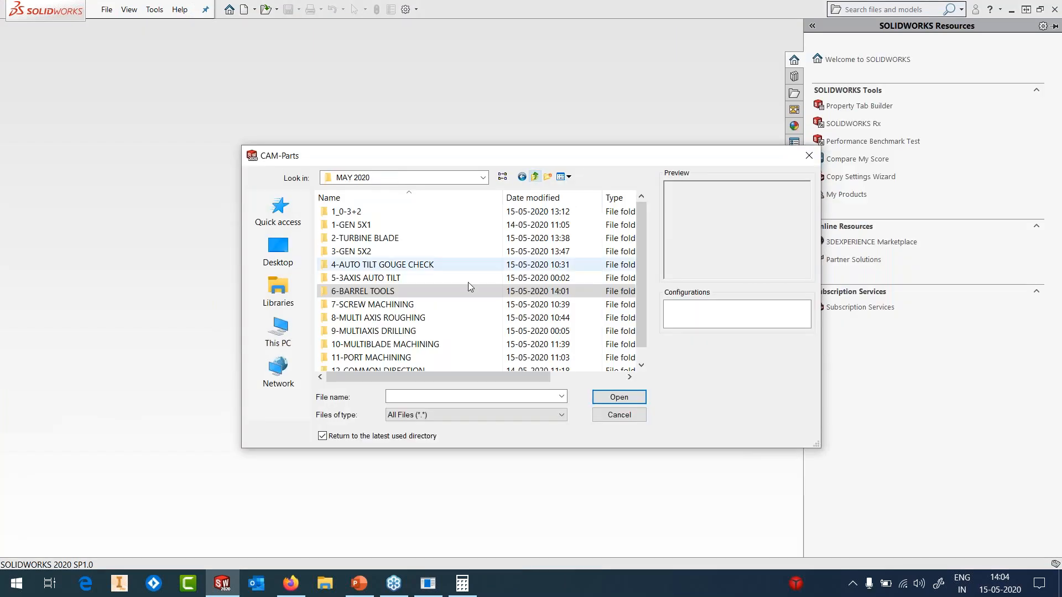
double_click(387, 303)
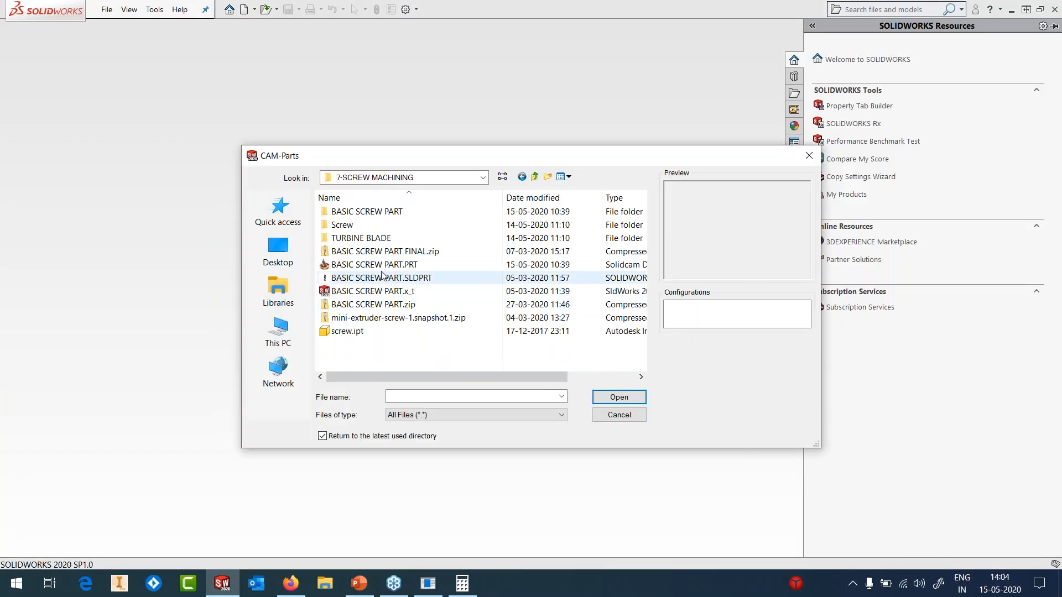
left_click(384, 264)
left_click(603, 400)
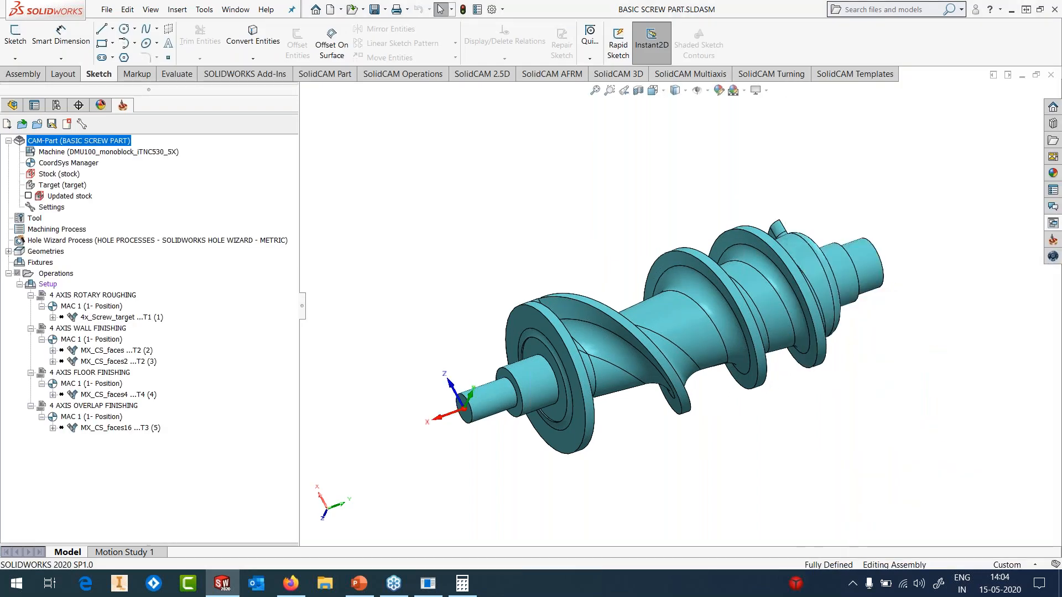
- Open the 4x_Screw_target roughing operation and show its target machining surfaces on the screw model
scroll(676, 325, "down", 4)
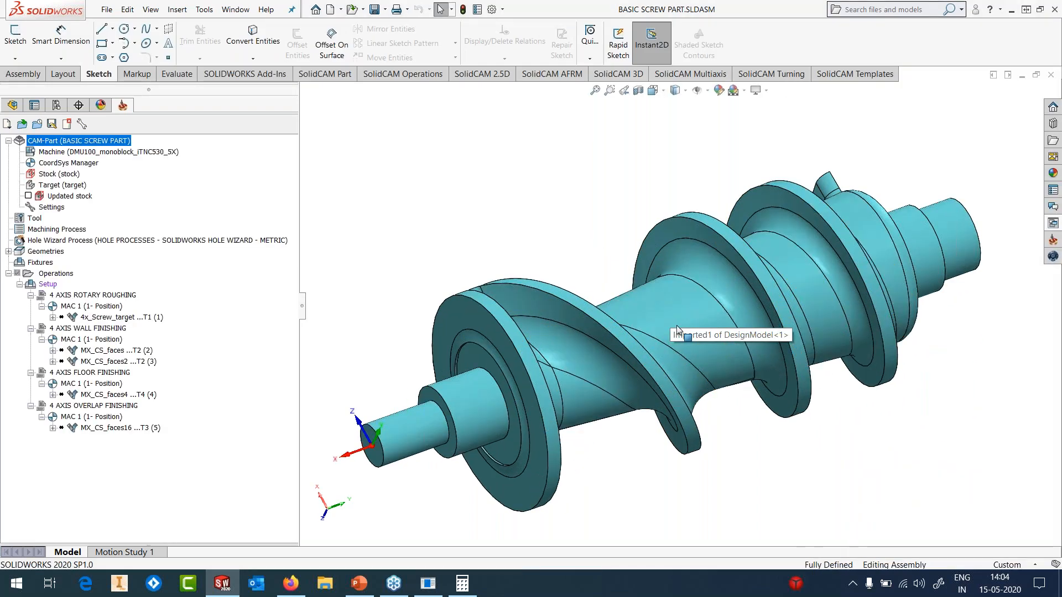
scroll(676, 325, "down", 2)
scroll(676, 325, "up", 2)
middle_click_drag(675, 325, 684, 323)
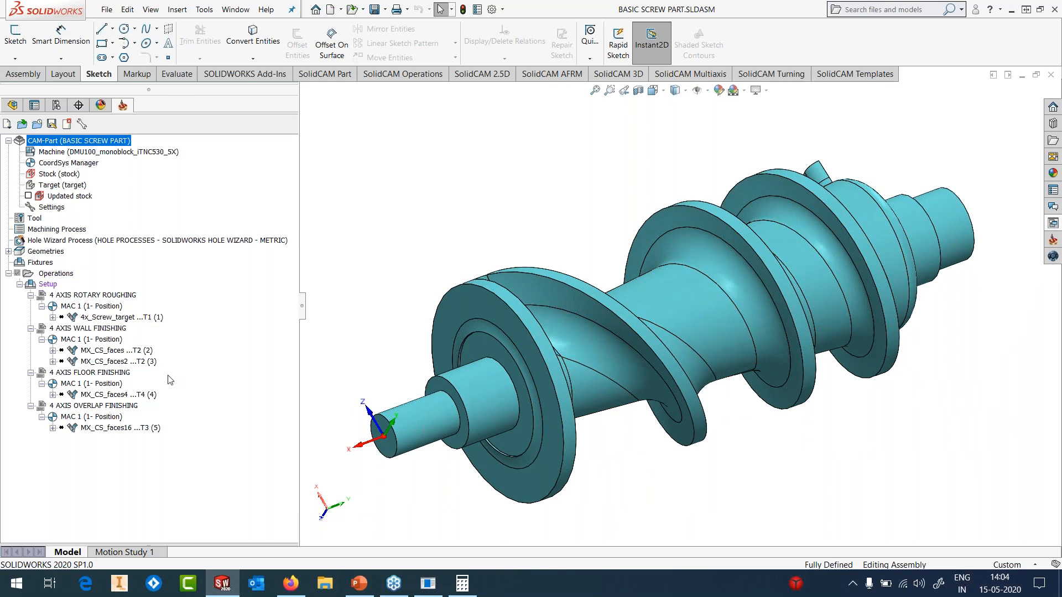
left_click(131, 320)
right_click(131, 320)
left_click(152, 142)
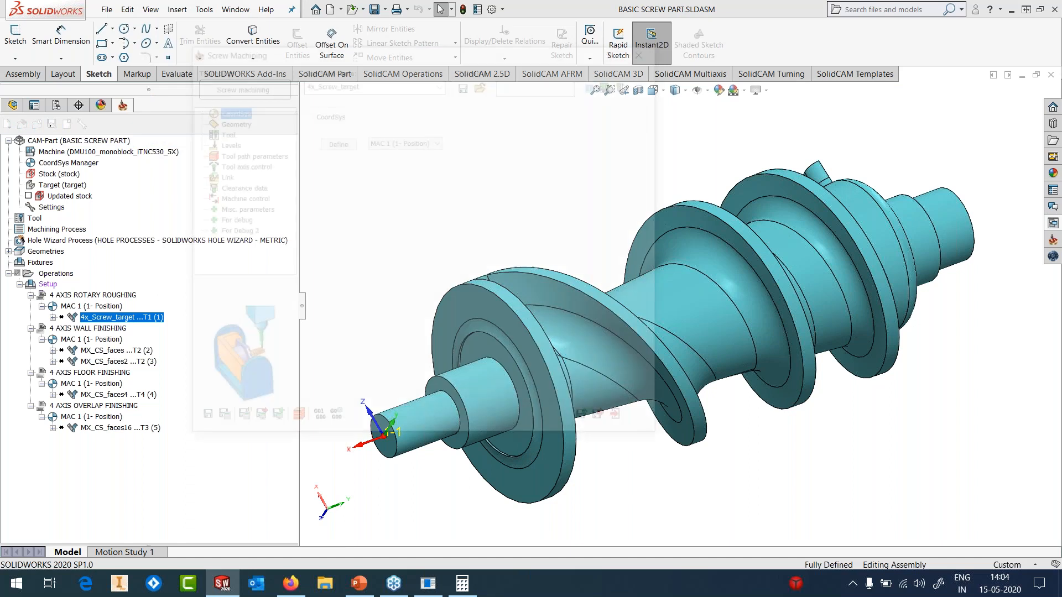
left_click(229, 121)
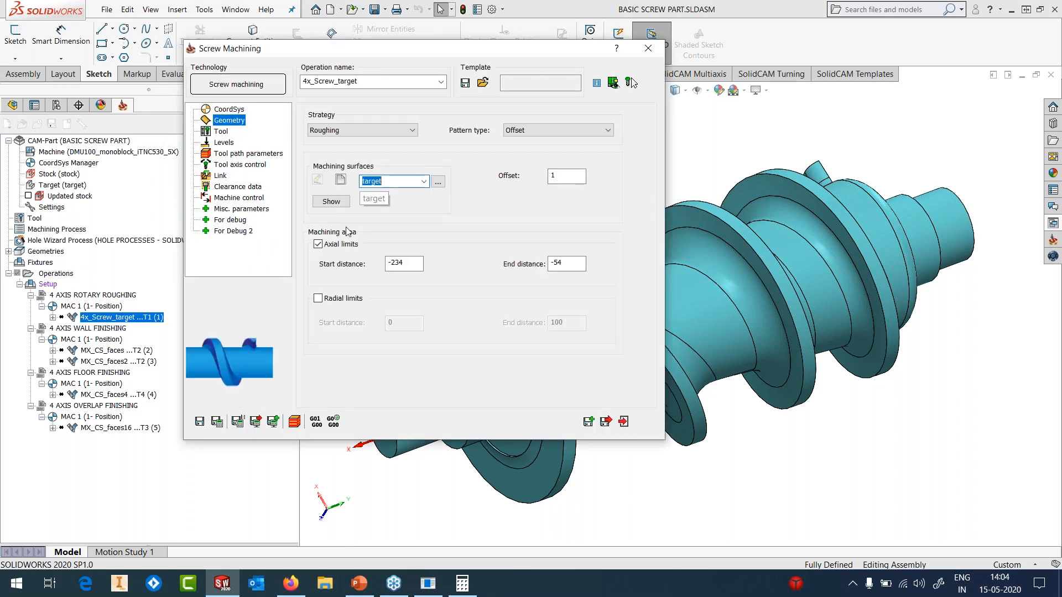
left_click(332, 201)
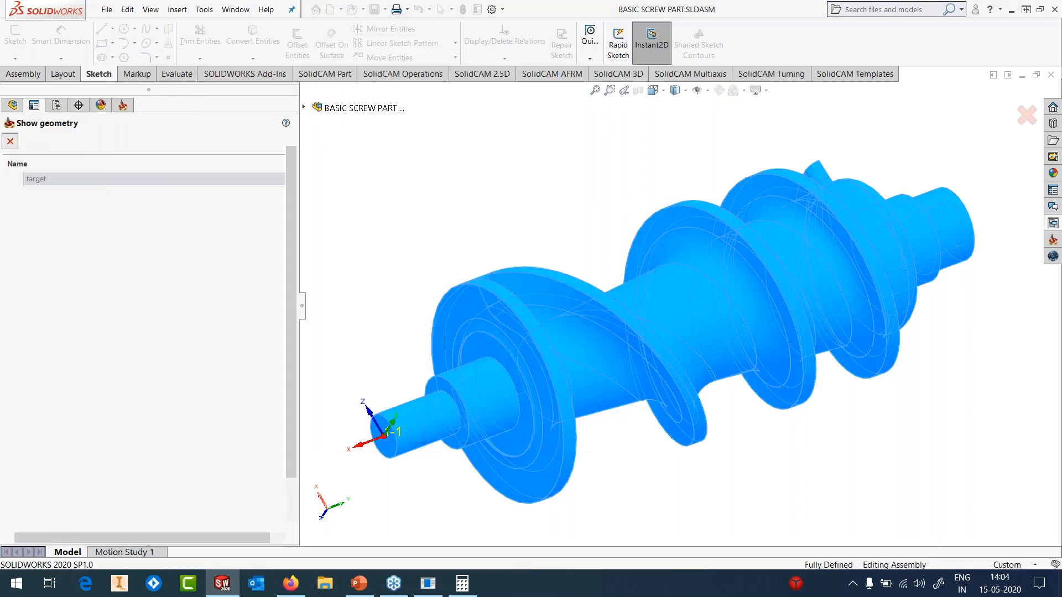
key("Escape")
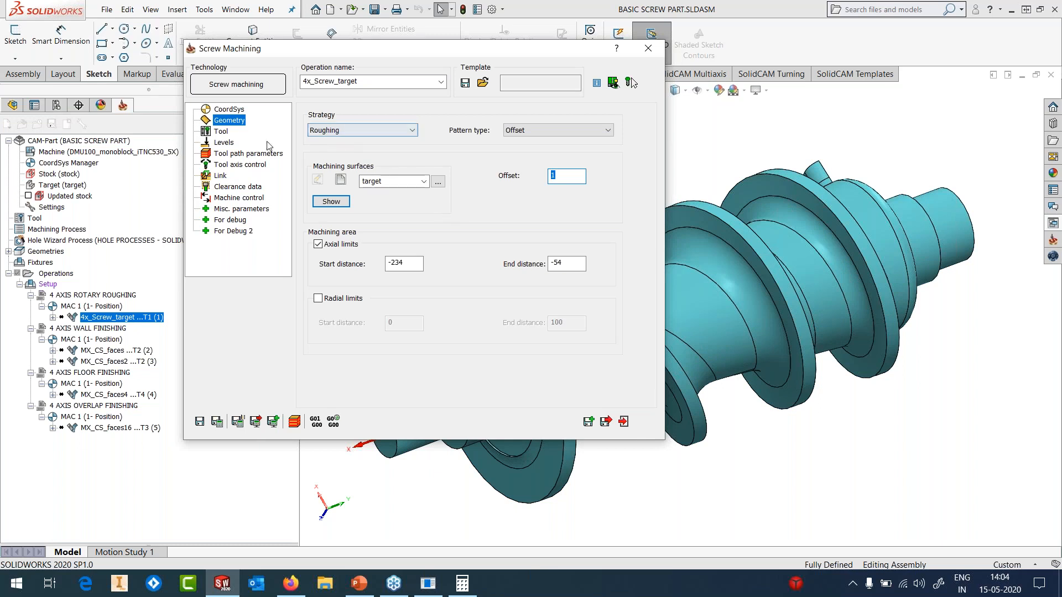
- Review the roughing operation's tool, levels, and step-down and maximum step-over parameters
left_click(219, 133)
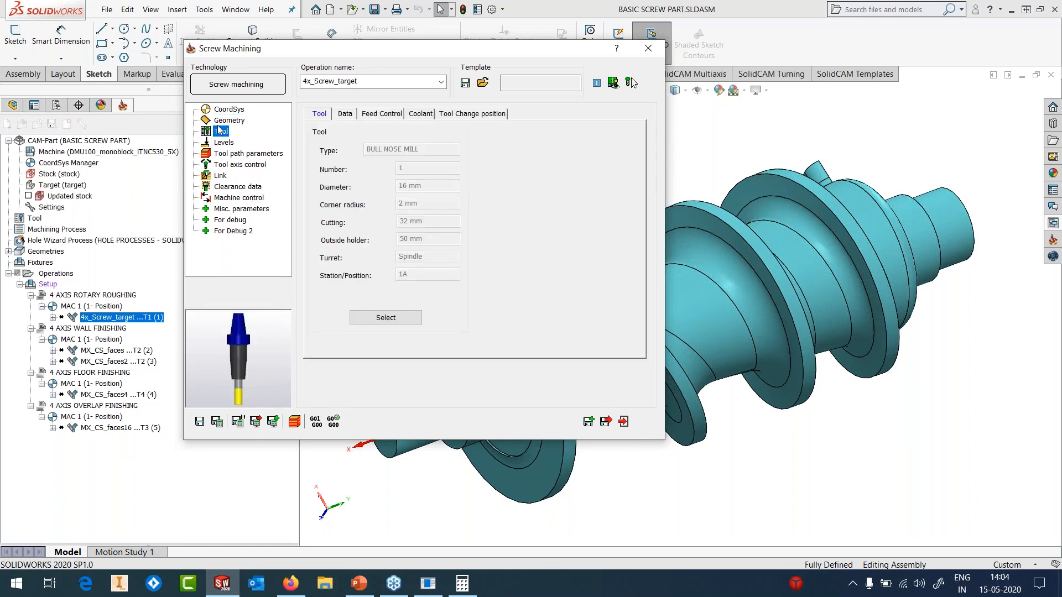
left_click(223, 143)
left_click(221, 155)
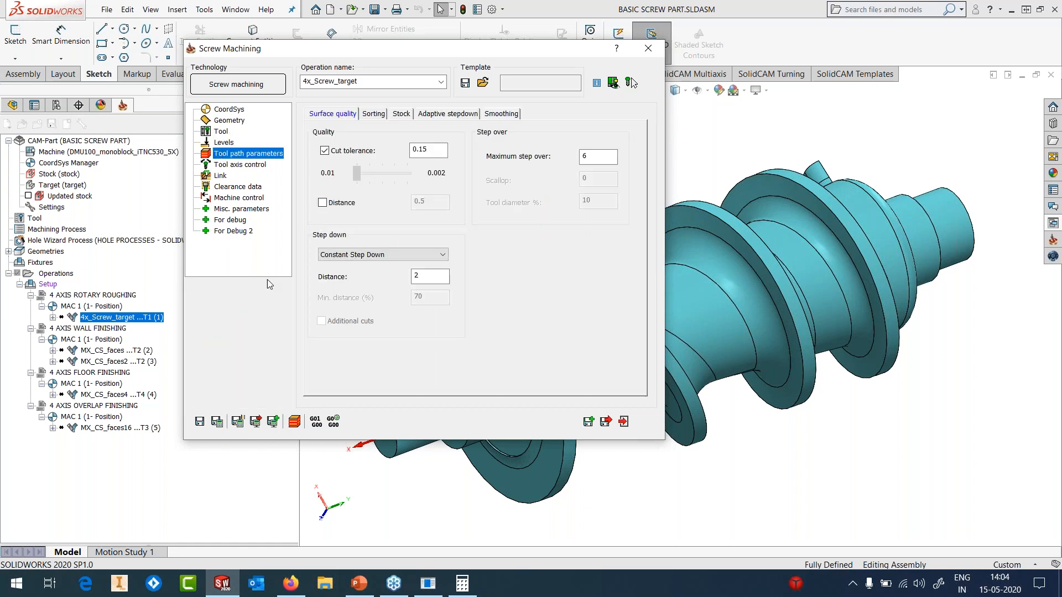
double_click(416, 276)
double_click(586, 157)
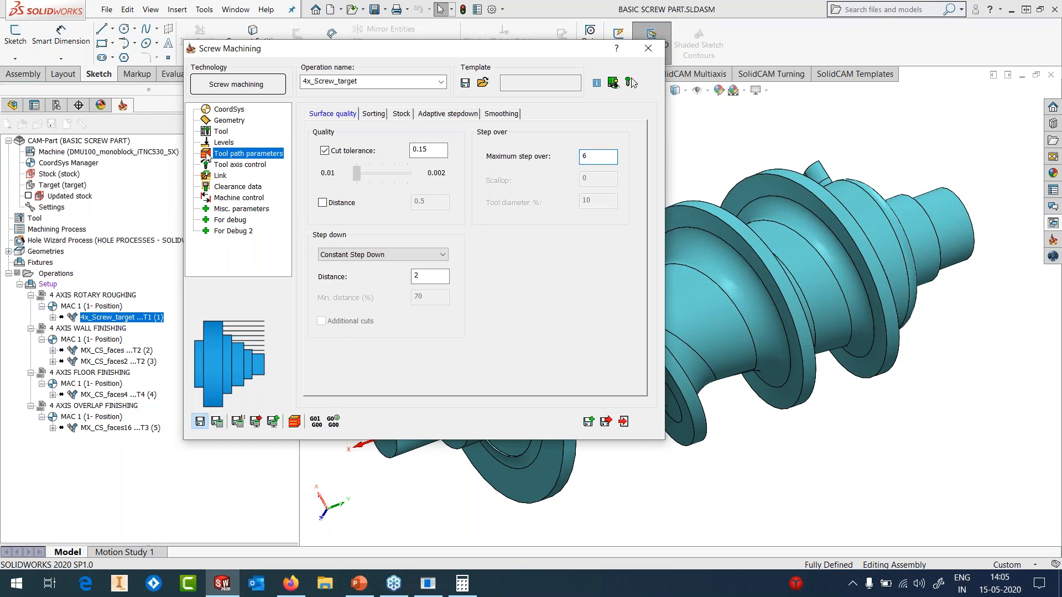
- Review the operation's 4-axis output format and rotary axis definition without changing them
left_click(240, 164)
left_click(416, 136)
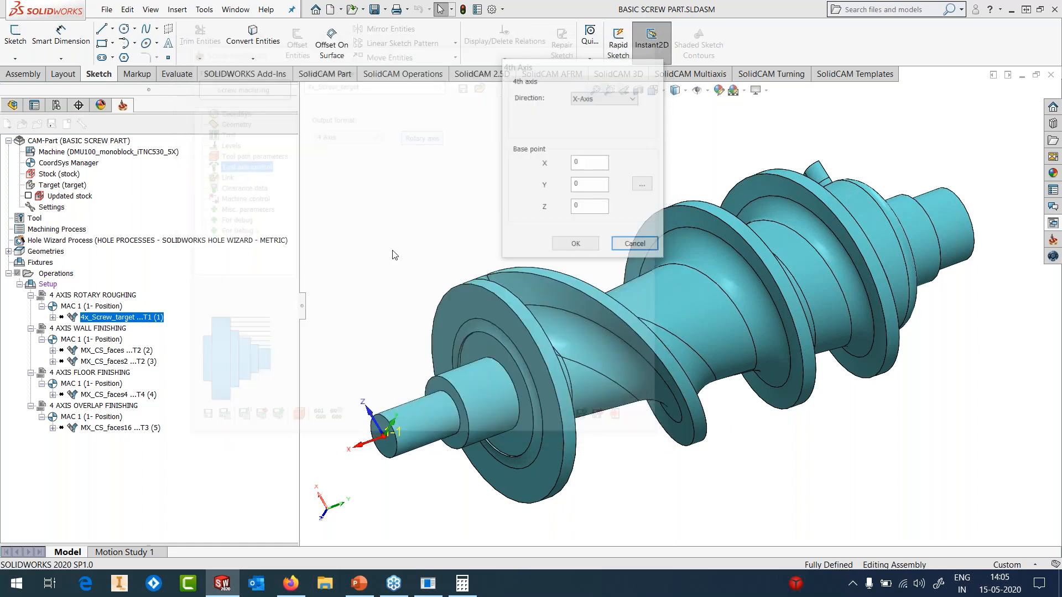
left_click(646, 250)
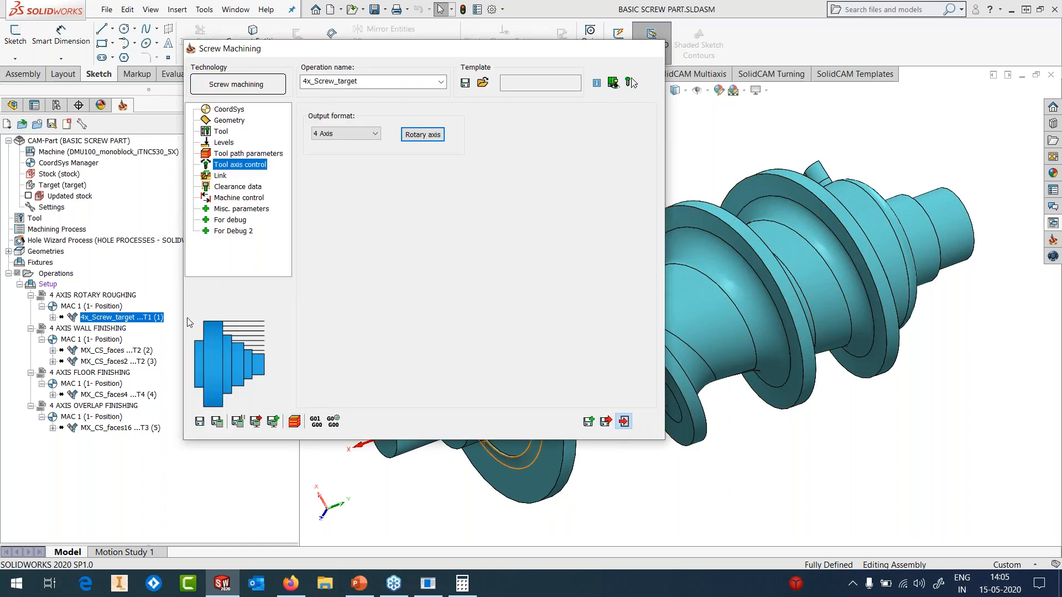
- Calculate the 4x_Screw_target operation, inspect its toolpath around the screw and hide the toolpath
right_click(140, 316)
left_click(156, 181)
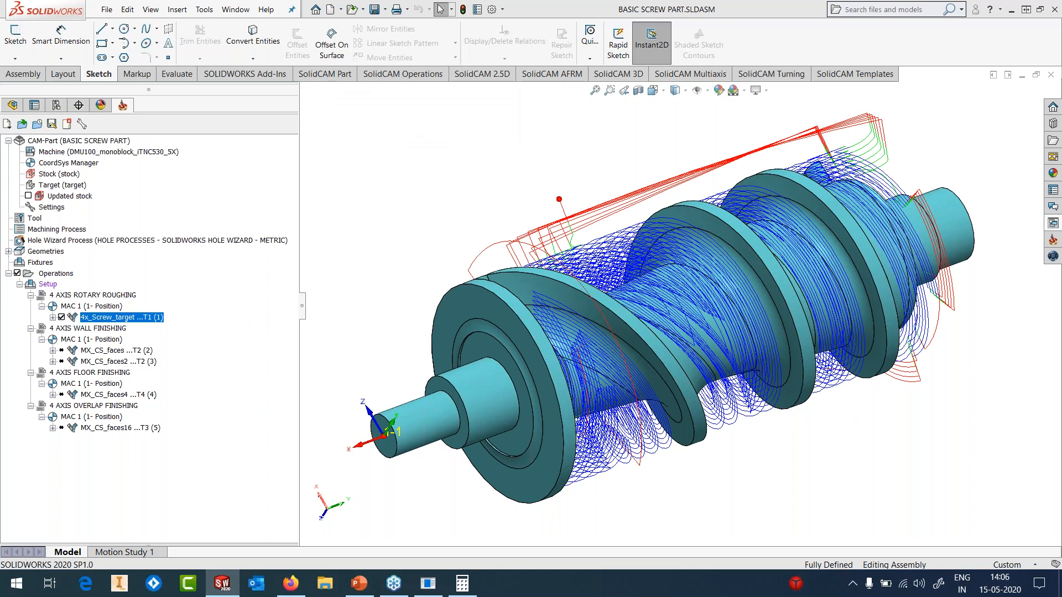
middle_click_drag(802, 255, 879, 321)
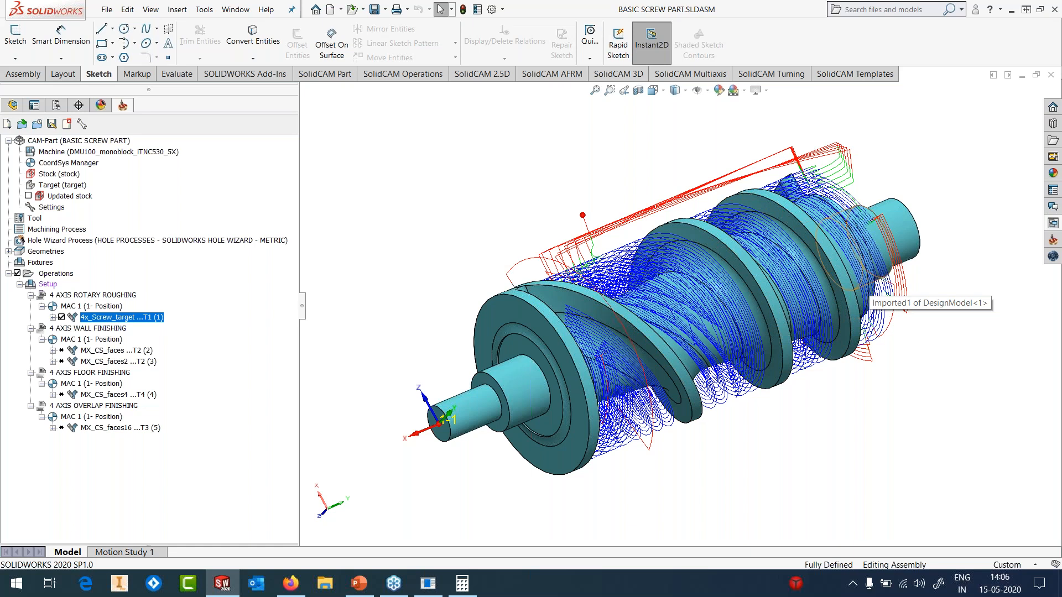
left_click(61, 317)
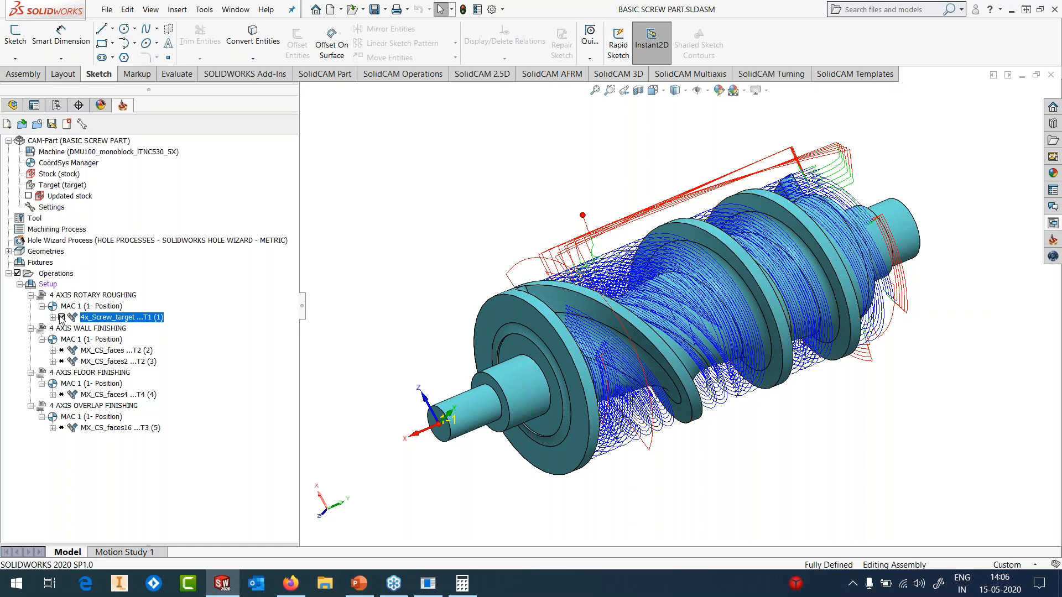
- Show the wall faces defined for the MX_CS_faces wall finishing operation on the screw model, then close the geometry preview
left_click(87, 352)
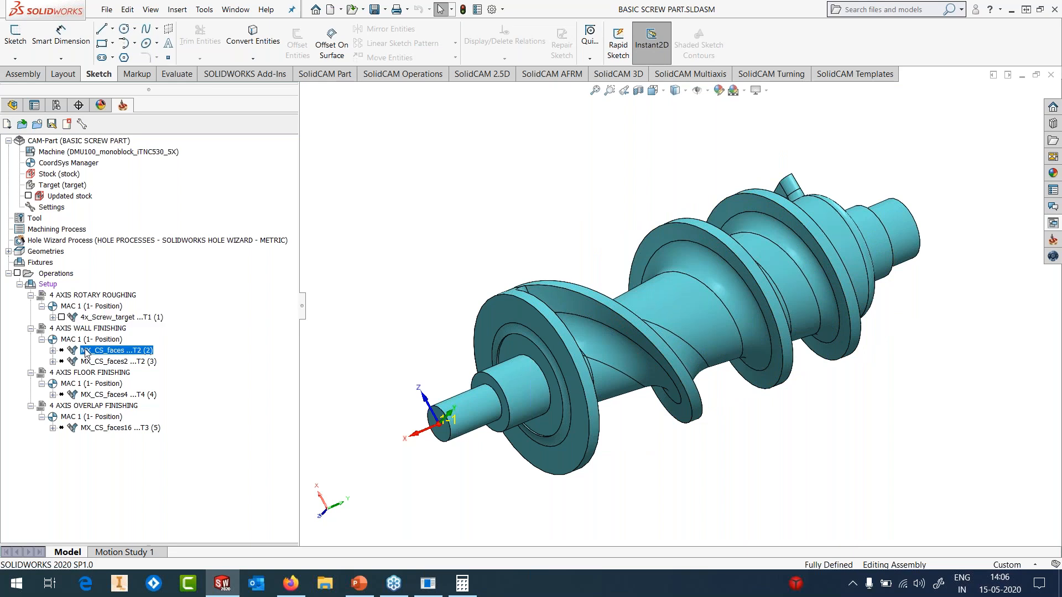
right_click(87, 352)
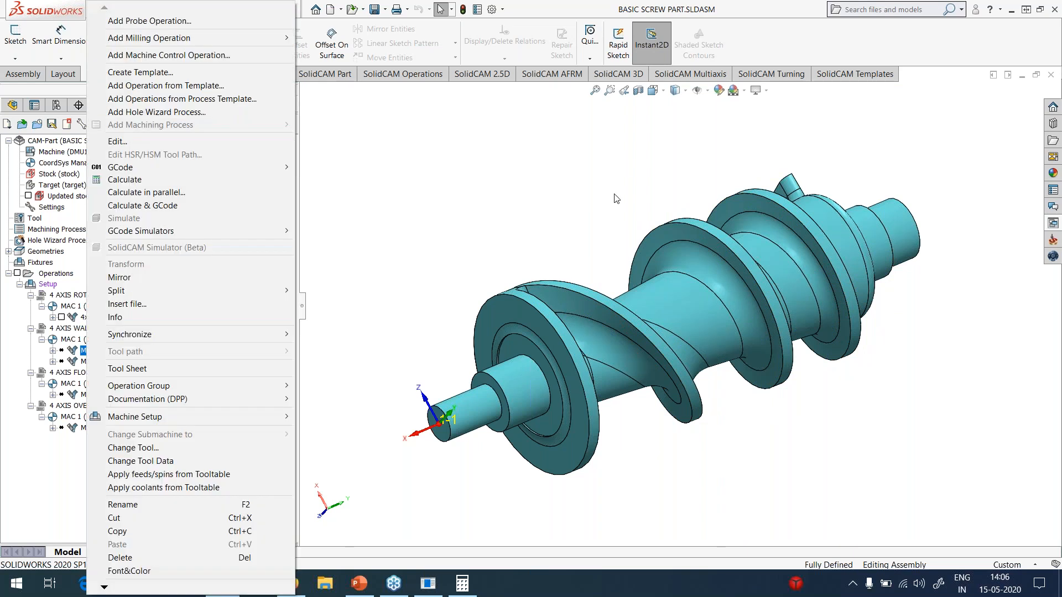
left_click(635, 215)
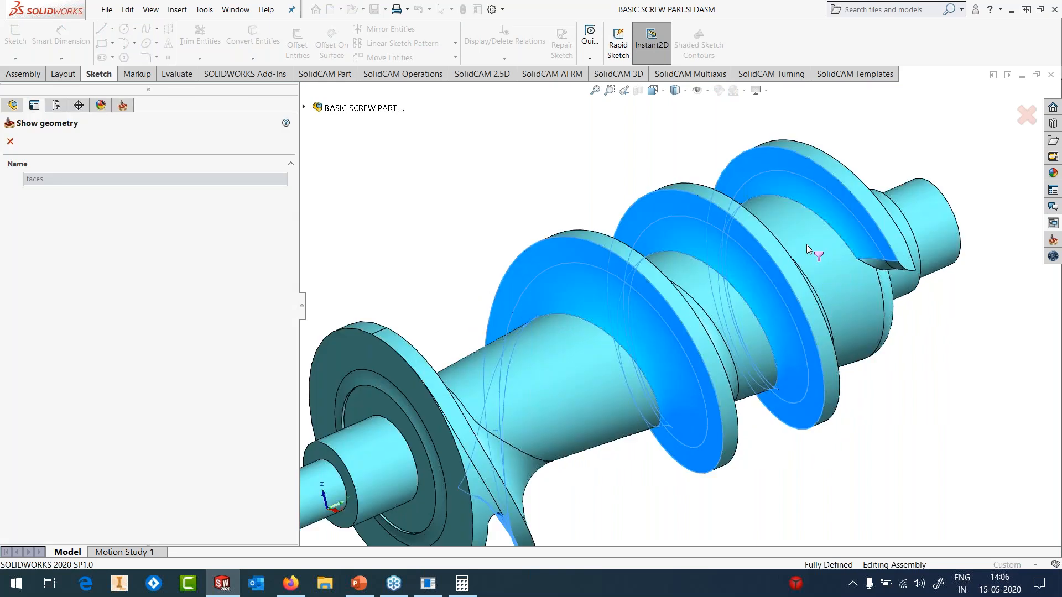
left_click(11, 141)
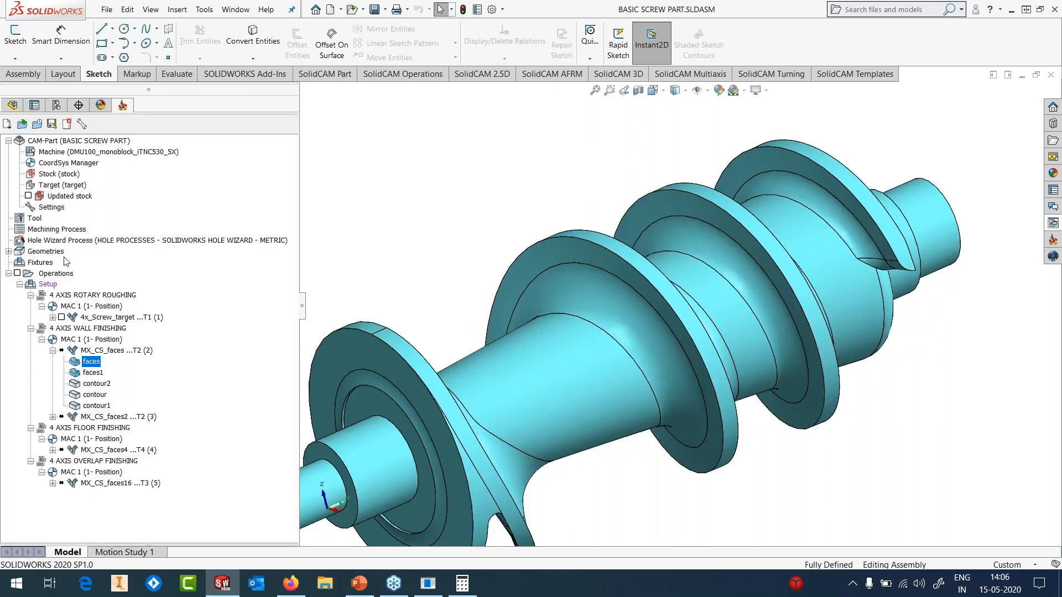
- Calculate the MX_CS_faces wall finishing operation, inspect its toolpath along the screw flights and hide it
right_click(94, 351)
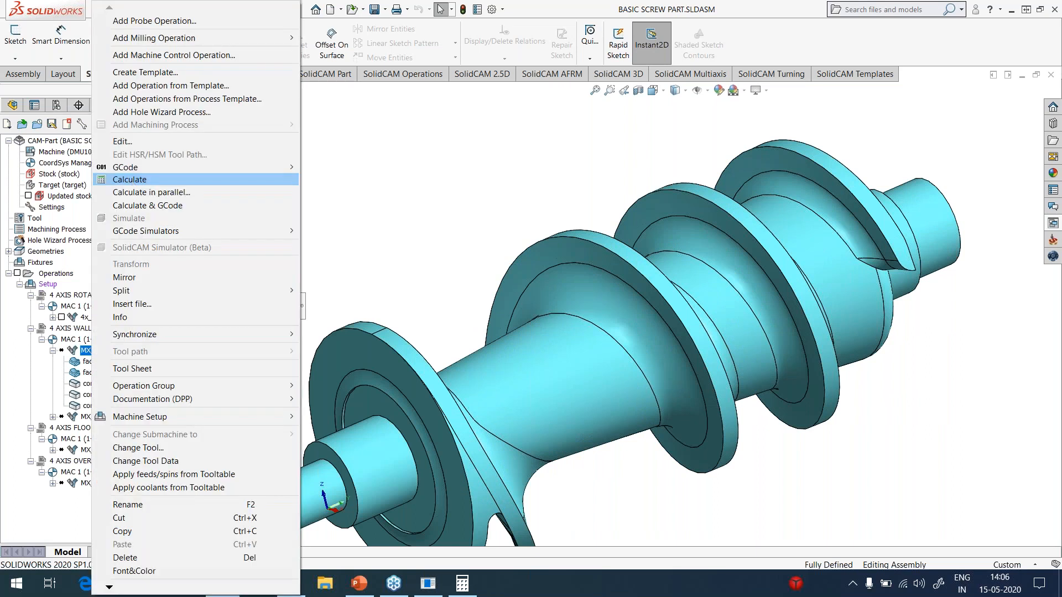
left_click(260, 180)
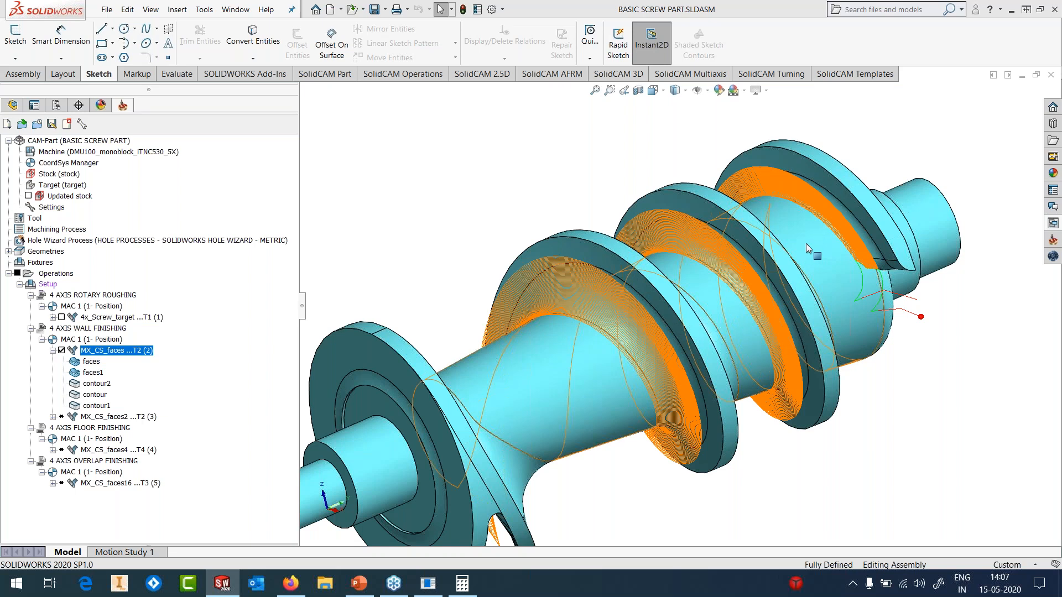
scroll(805, 244, "up", 1)
middle_click_drag(719, 238, 754, 167)
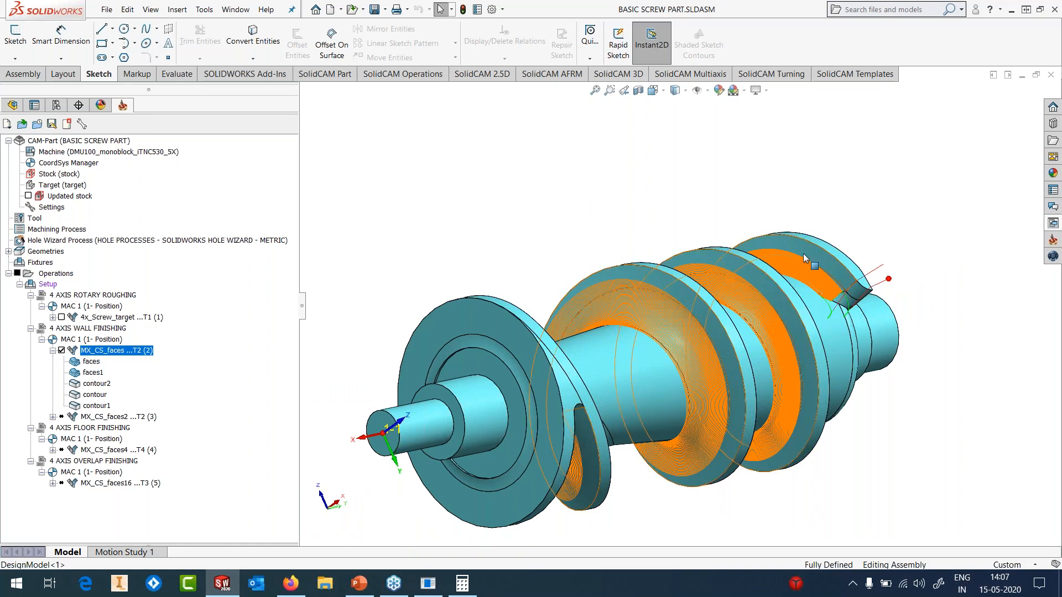
scroll(824, 320, "down", 2)
middle_click_drag(810, 300, 824, 348)
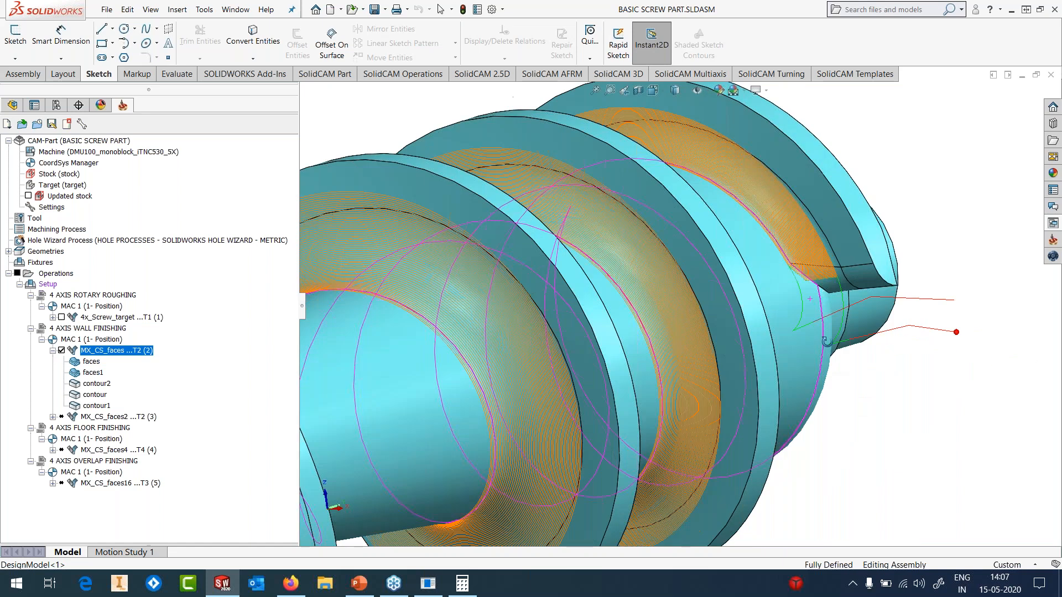
scroll(581, 345, "up", 3)
middle_click_drag(586, 282, 620, 330)
scroll(619, 330, "up", 1)
left_click(61, 351)
- Calculate the MX_CS_faces4 floor finishing operation and inspect its toolpath between the screw flights
right_click(93, 450)
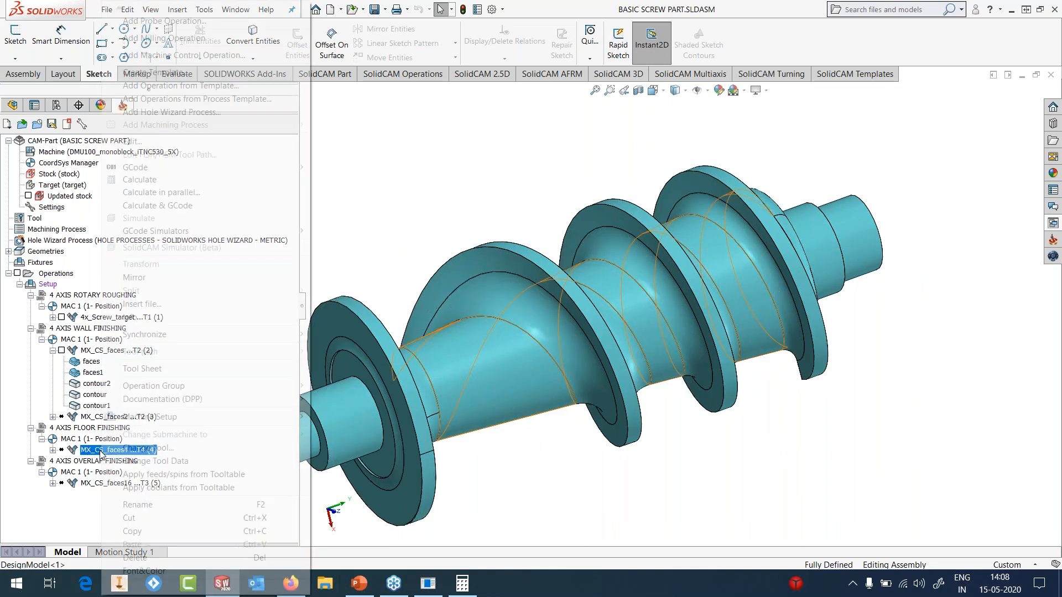
left_click(128, 180)
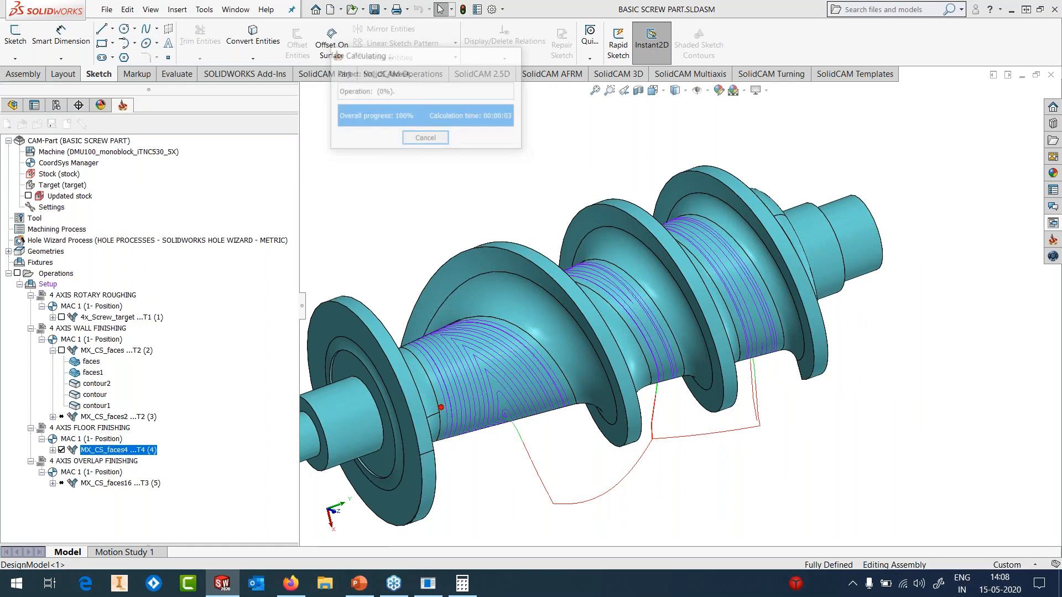
scroll(564, 329, "up", 2)
middle_click_drag(573, 340, 540, 192)
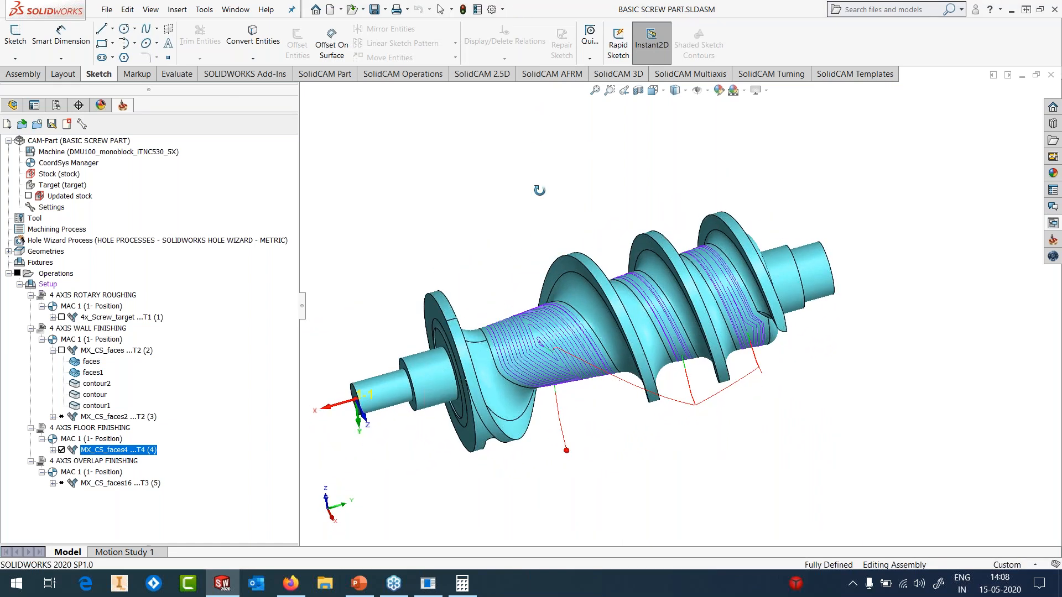
scroll(549, 290, "down", 1)
middle_click_drag(548, 290, 552, 441)
scroll(531, 313, "down", 4)
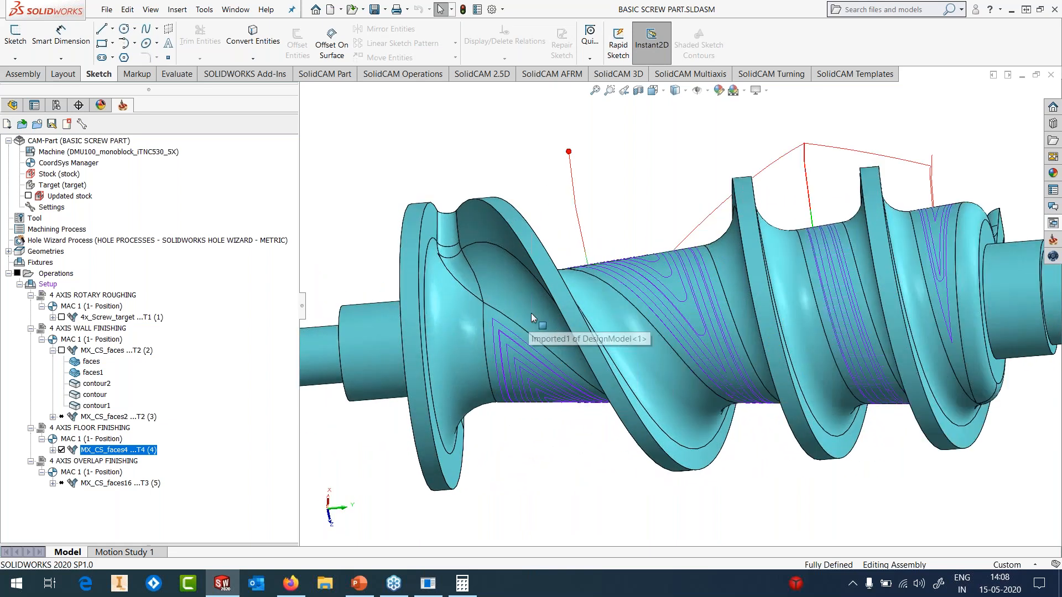
- Highlight the two facing wall surfaces of the screw's first flight to point out the area where they meet
left_click(530, 313)
left_click(505, 231, "ctrl")
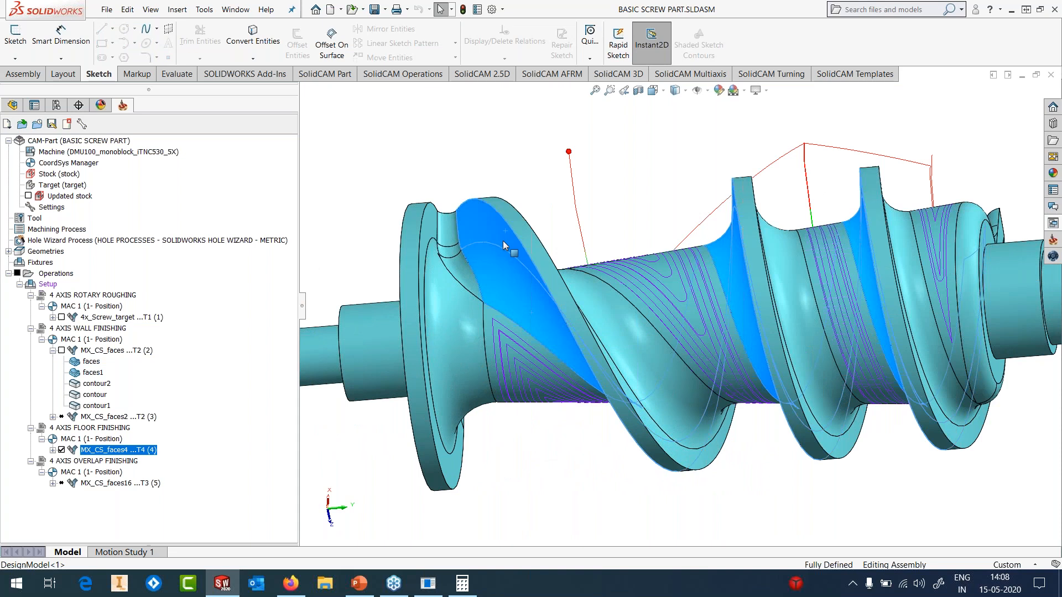
left_click(430, 247)
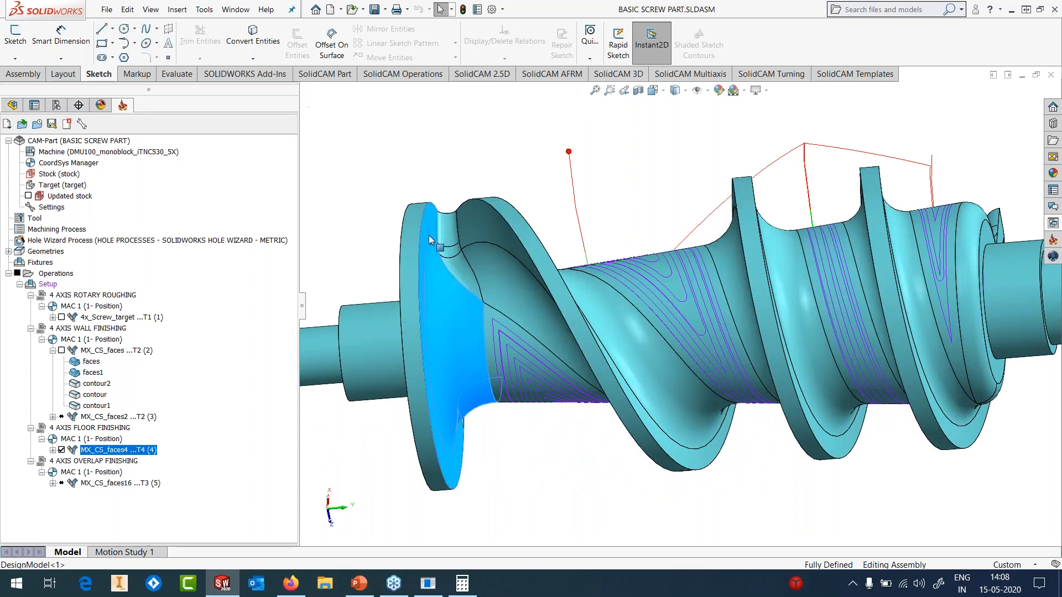
middle_click_drag(457, 222, 477, 343)
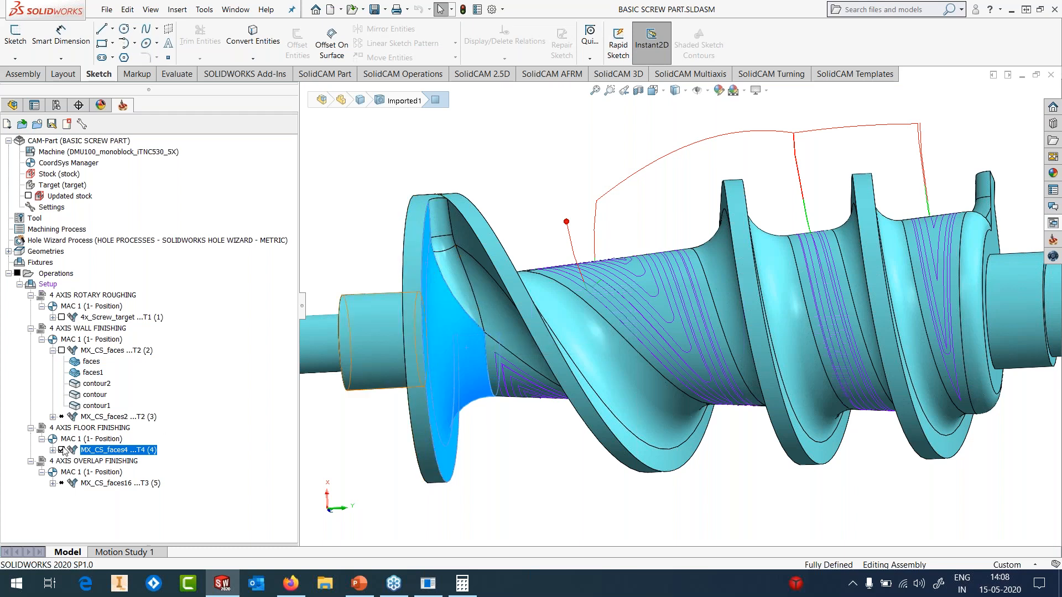
- Calculate the MX_CS_faces16 overlap finishing operation, inspect its toolpath where the screw walls meet and hide it
right_click(100, 483)
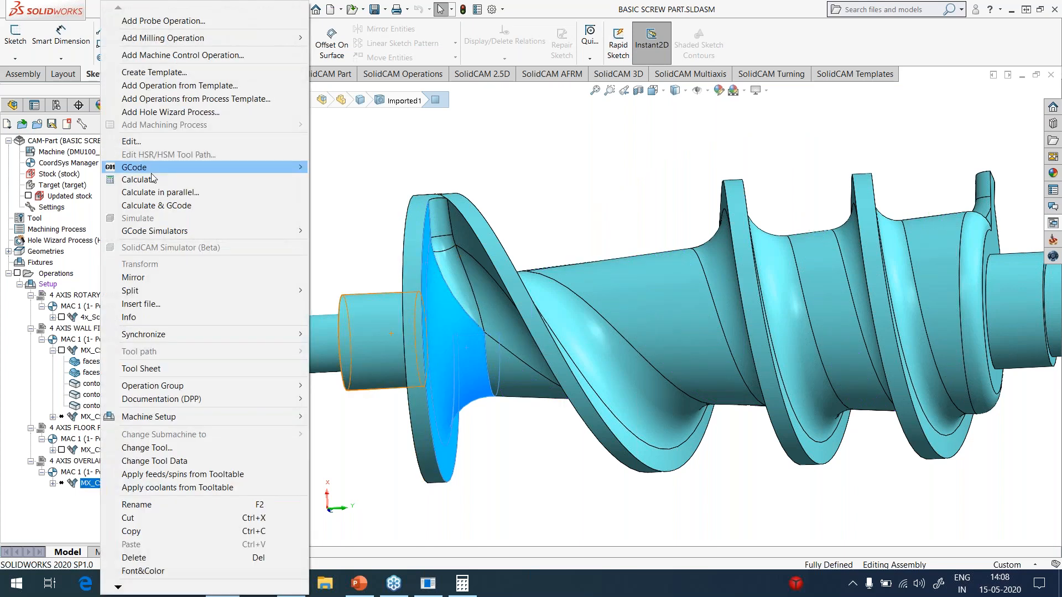
left_click(138, 179)
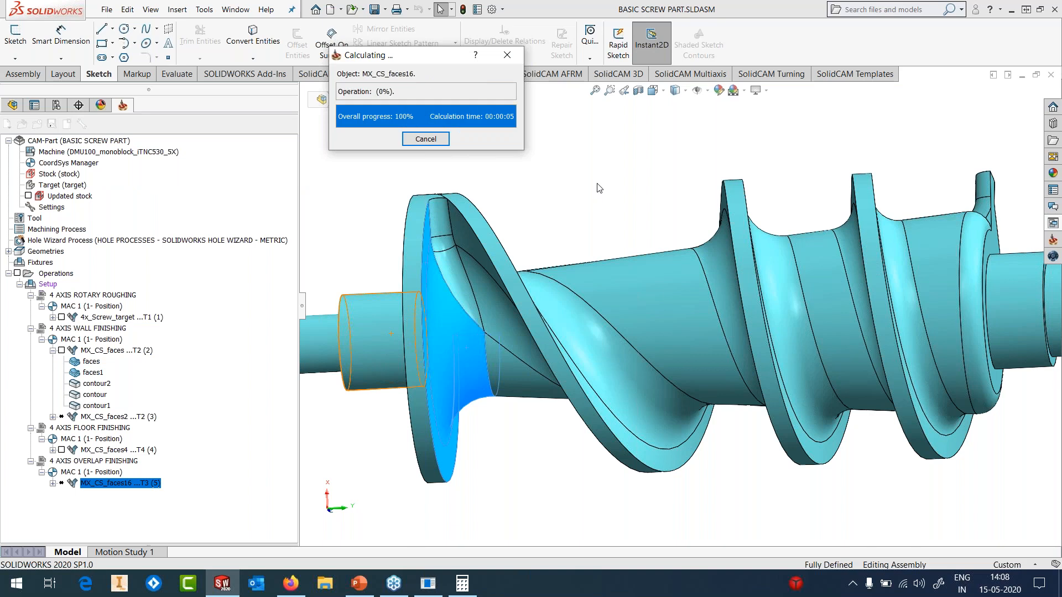
middle_click_drag(616, 280, 512, 313)
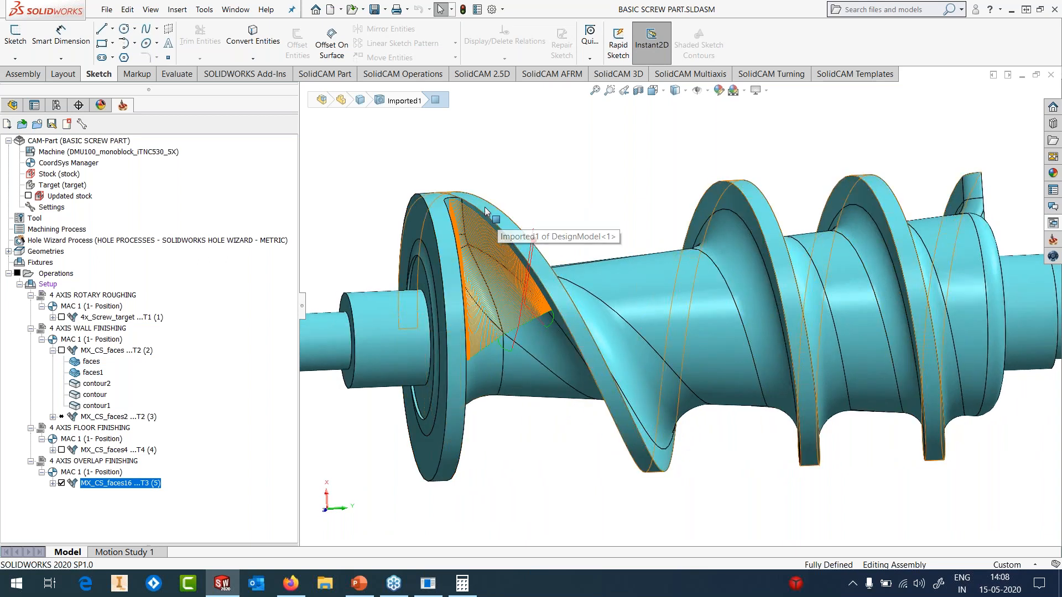
scroll(518, 302, "down", 3)
middle_click_drag(521, 303, 510, 218)
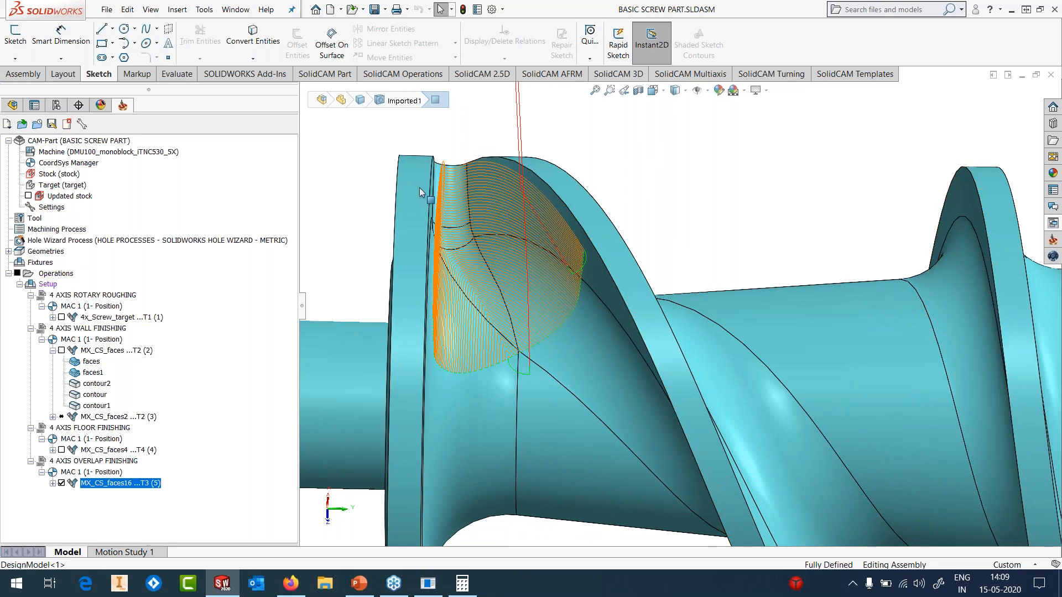
left_click(61, 484)
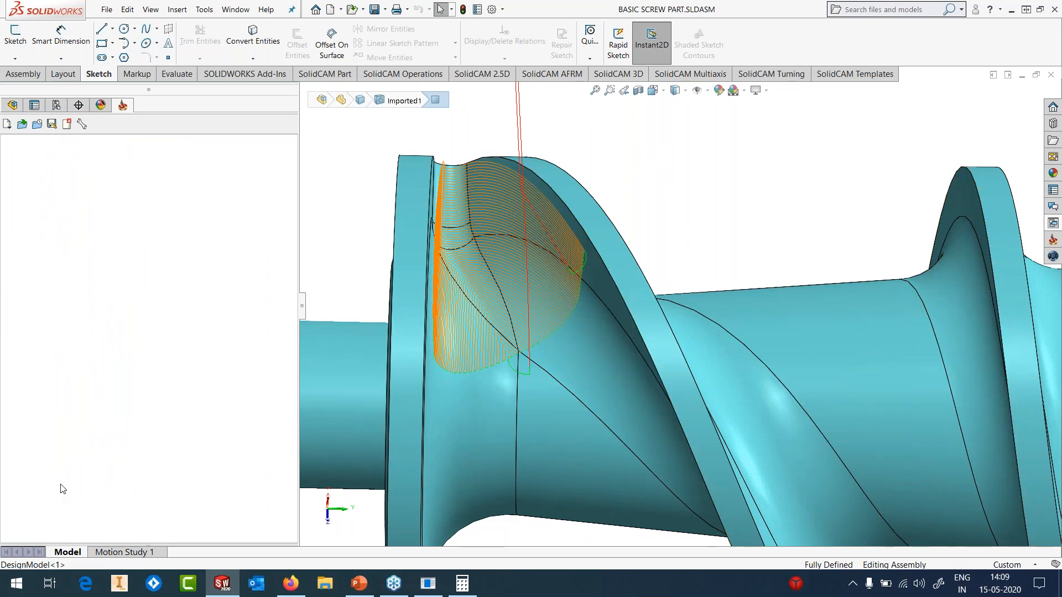
- Switch to the PowerPoint presentation, start the slide show from the Screw Machining slide and swap presenter view with the slide show
left_click(369, 589)
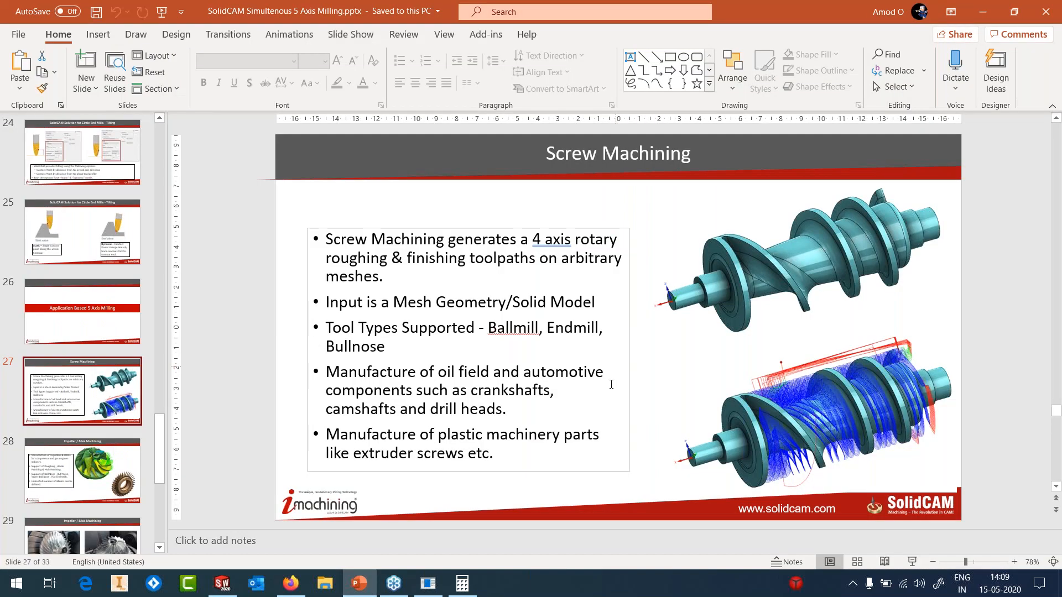
left_click(917, 561)
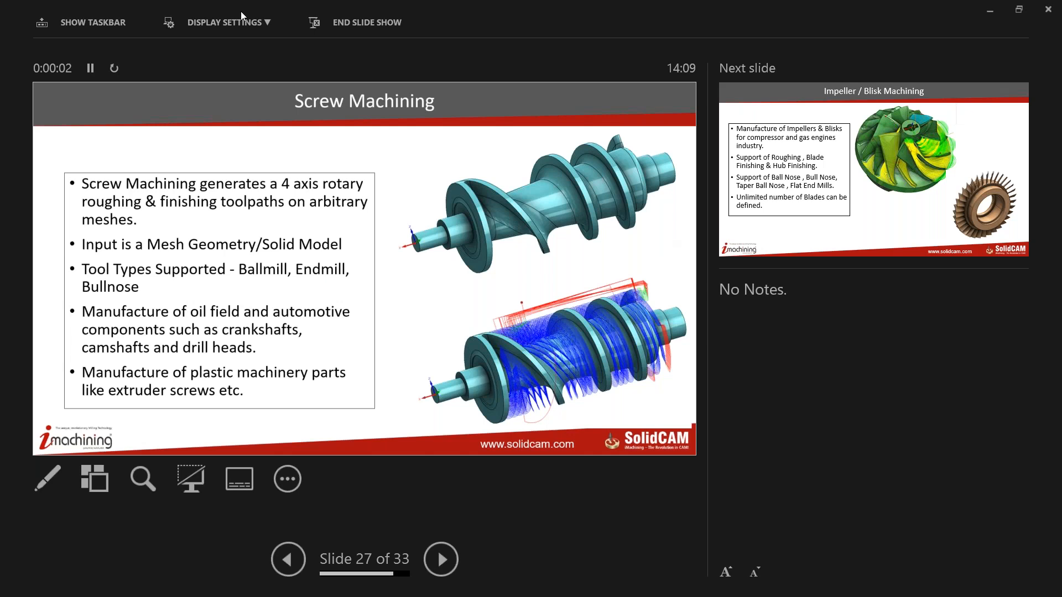
left_click(241, 14)
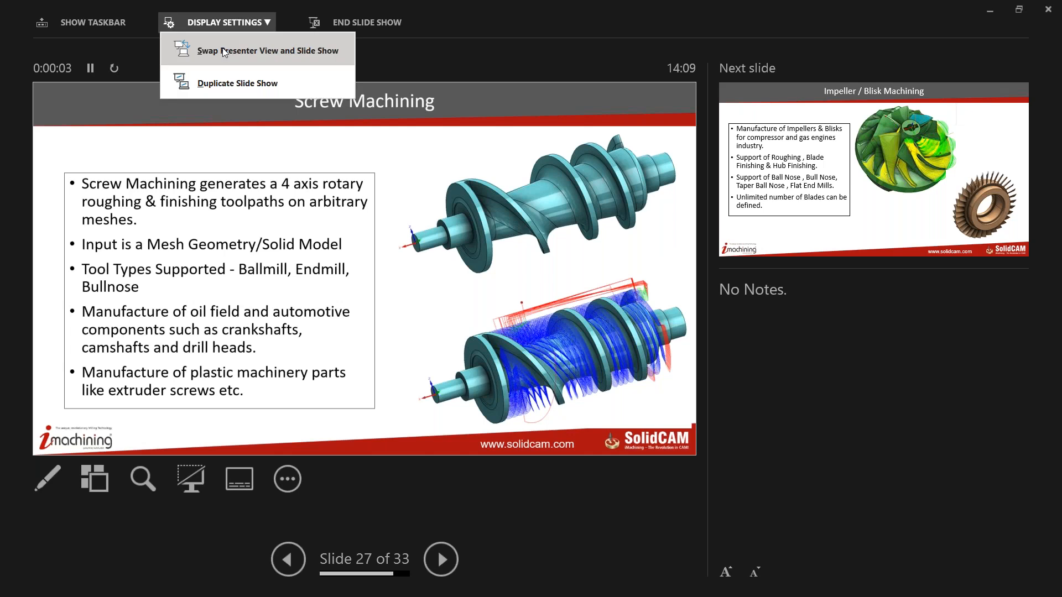
left_click(223, 49)
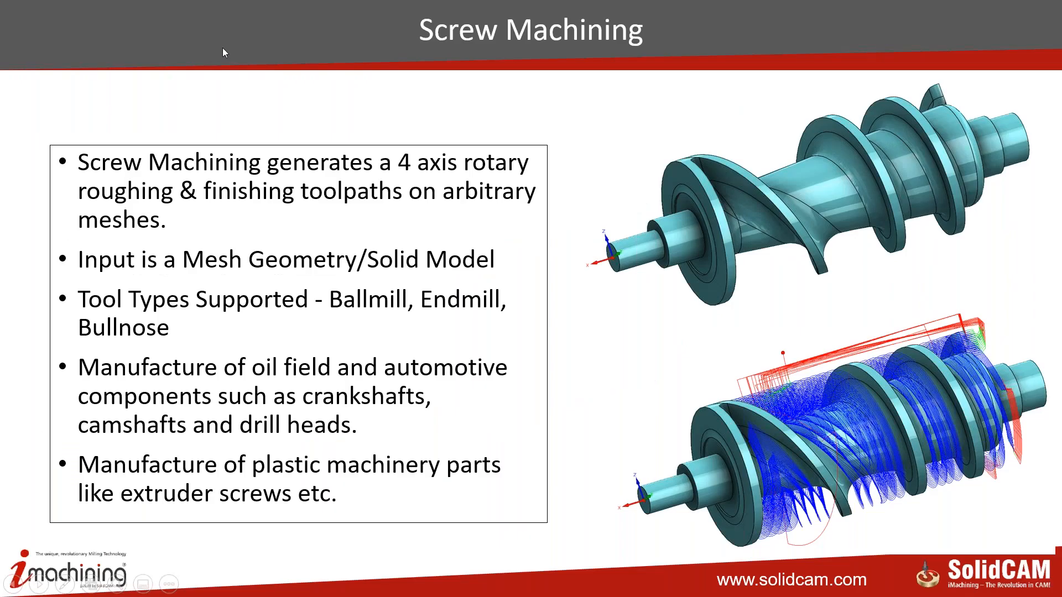
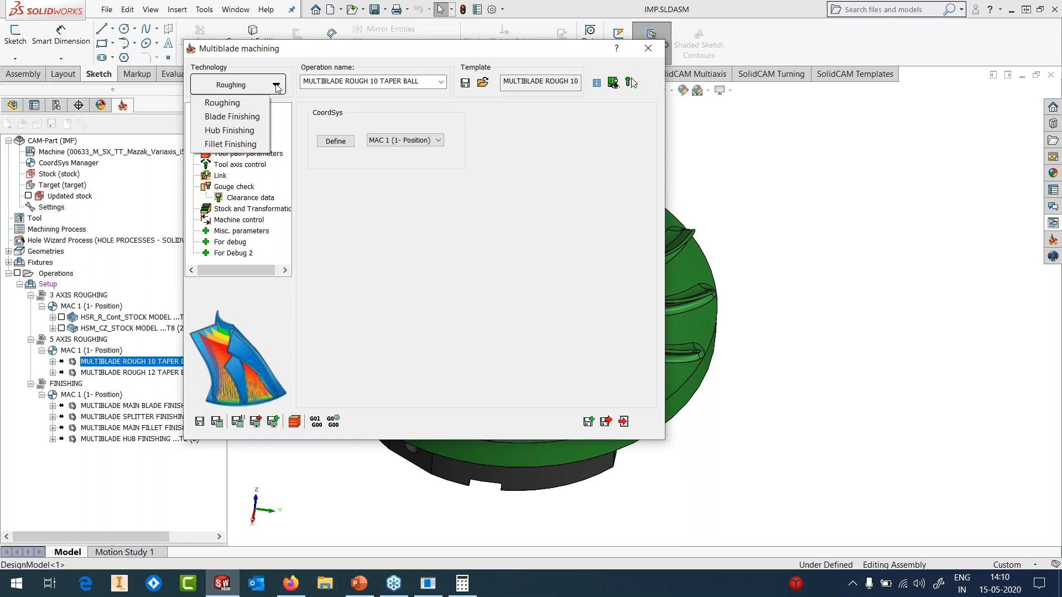
- Review the impeller's MULTIBLADE ROUGH 10 TAPER BALL operation with Roughing technology and its blade and hub geometry settings, then close it
left_click(222, 102)
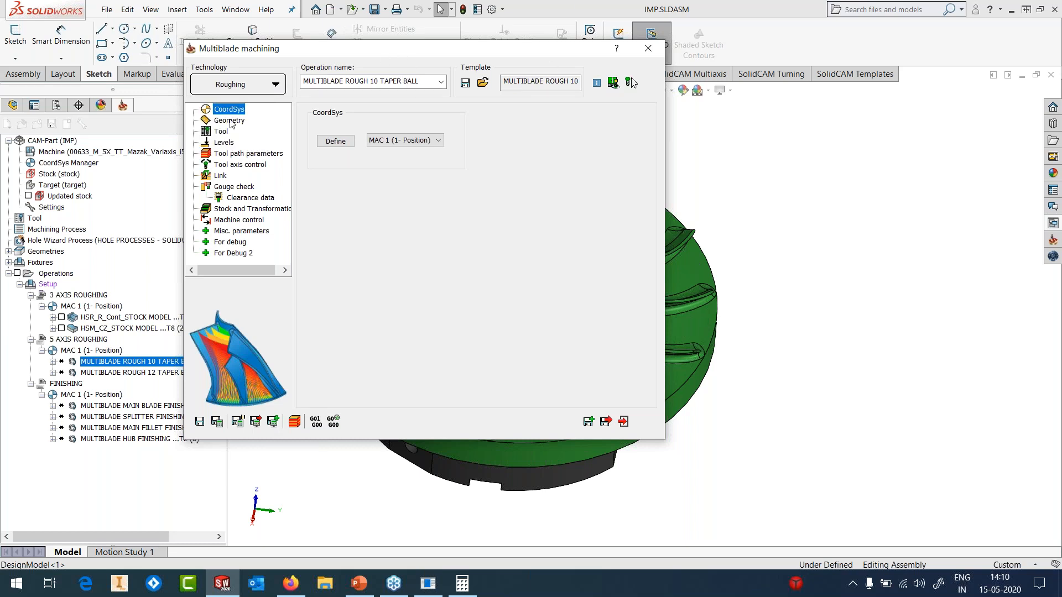
left_click(237, 166)
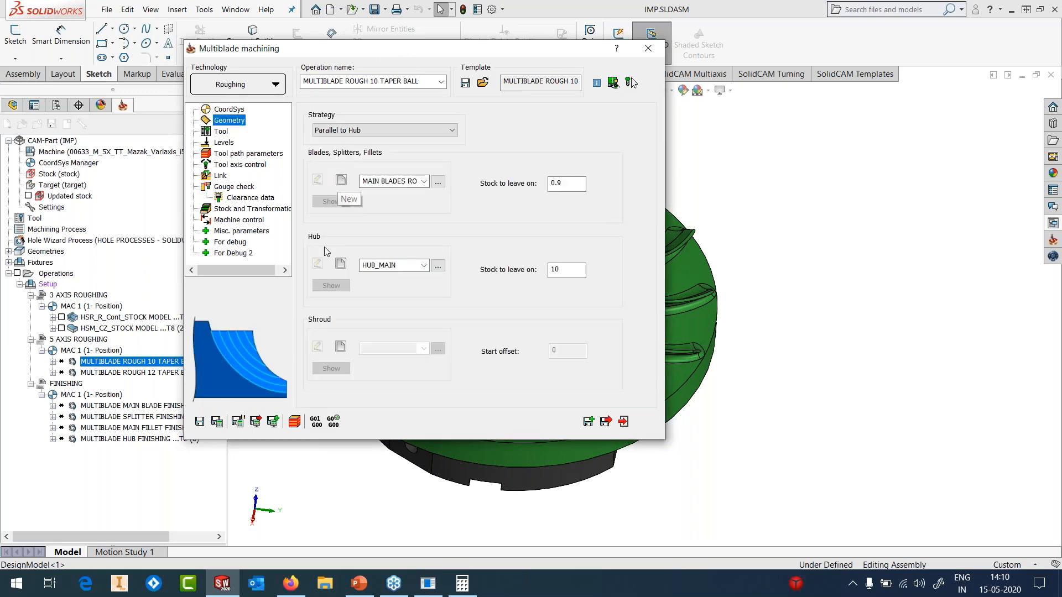
left_click(25, 142)
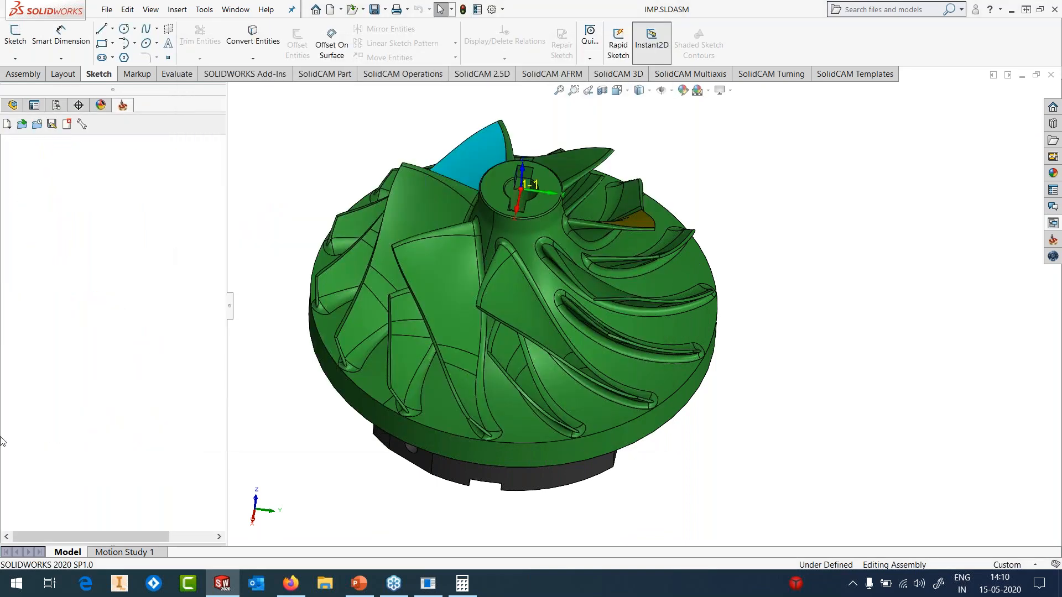
- Show the MAIN BLADES ROUGH geometry of the multiblade roughing operation and inspect the blade, splitter and fillet faces on the impeller
left_click(53, 361)
right_click(108, 375)
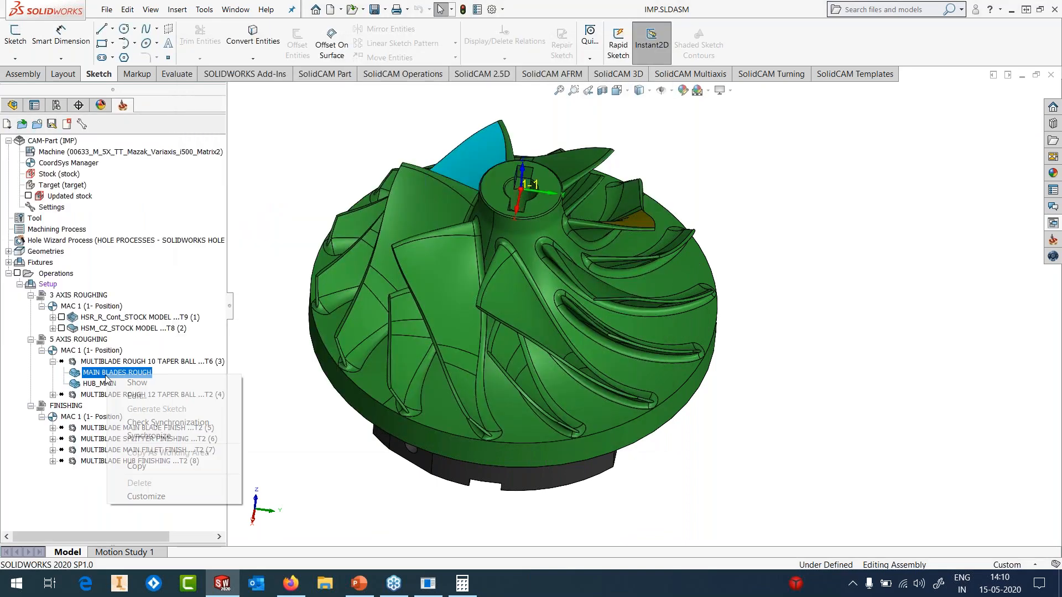
left_click(121, 384)
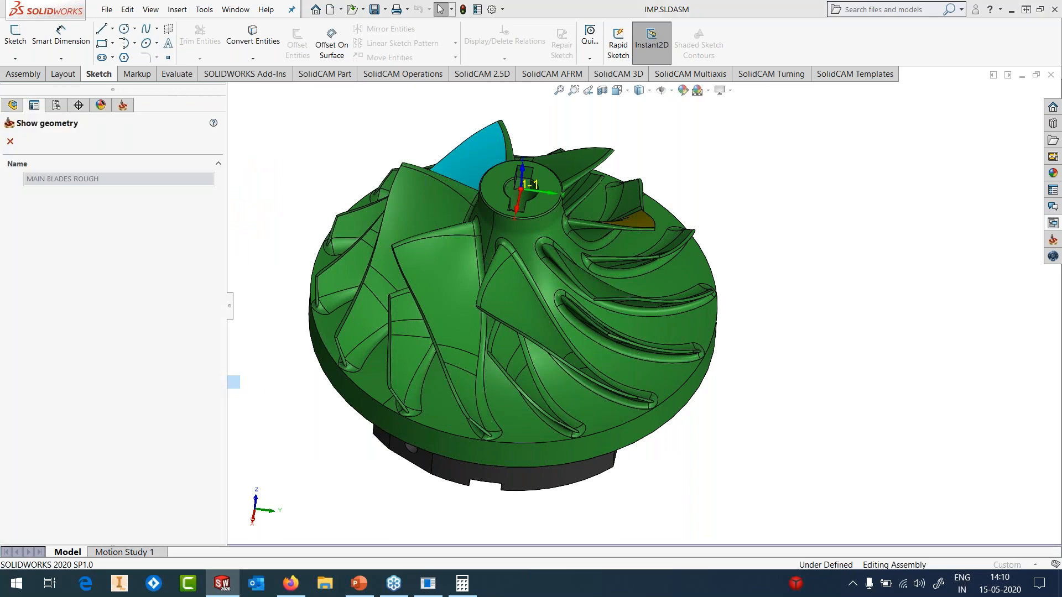
middle_click_drag(726, 181, 570, 147)
scroll(571, 147, "down", 5)
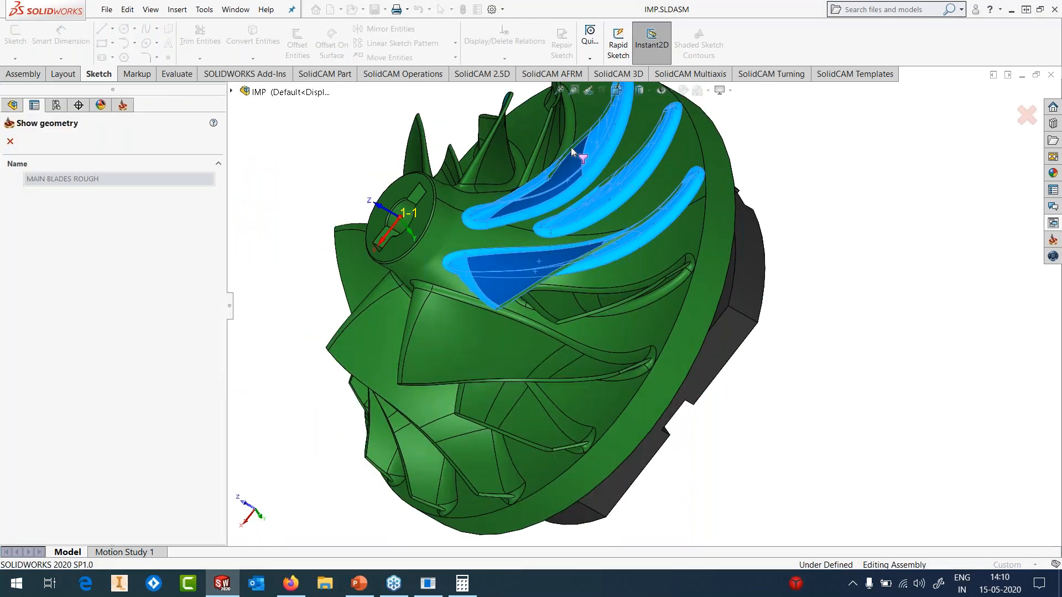
middle_click_drag(611, 230, 689, 241)
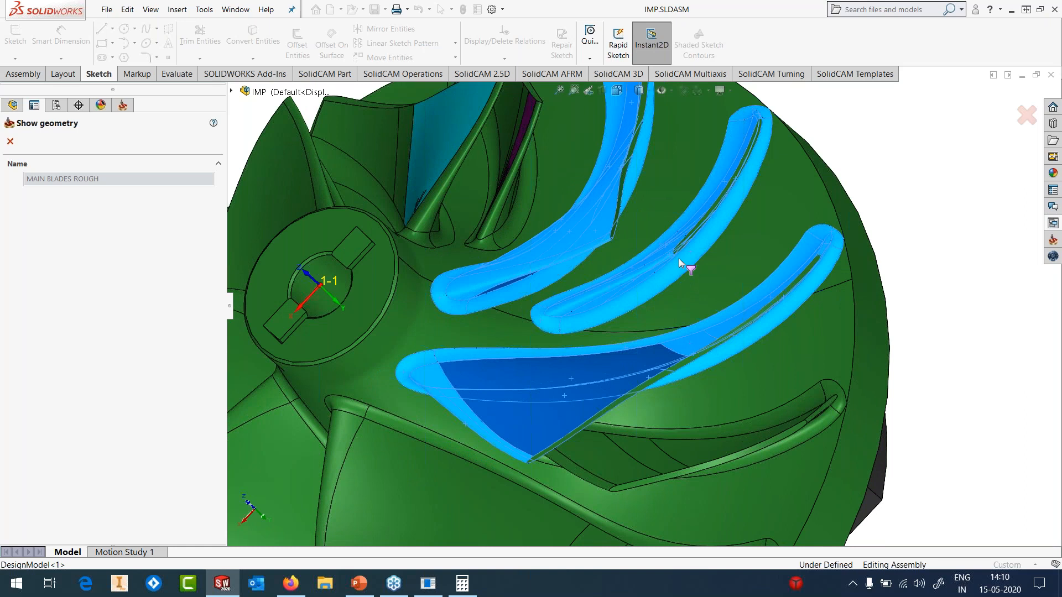
middle_click_drag(696, 271, 569, 334)
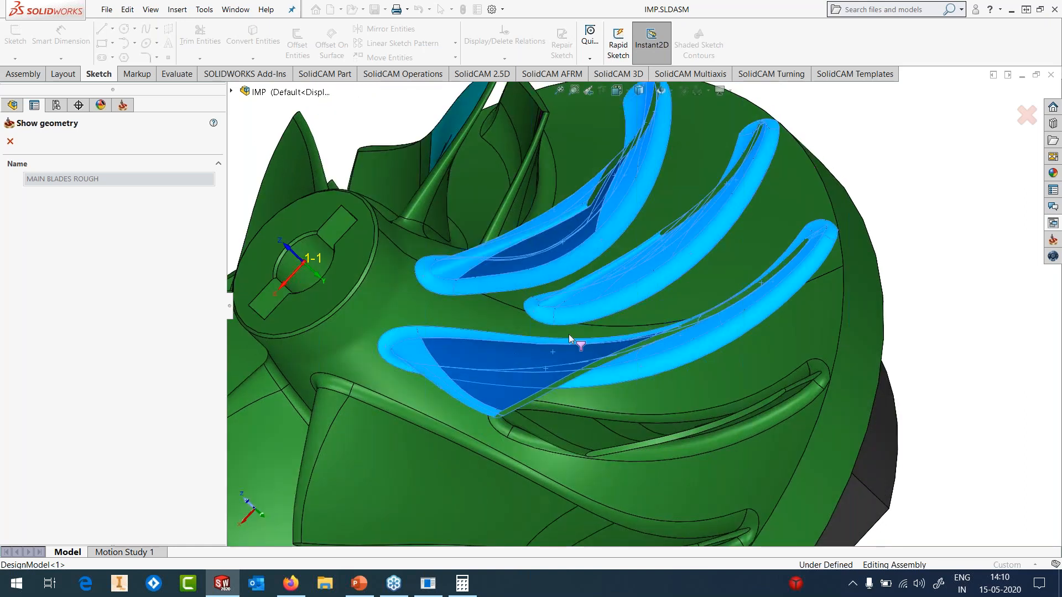
left_click(10, 142)
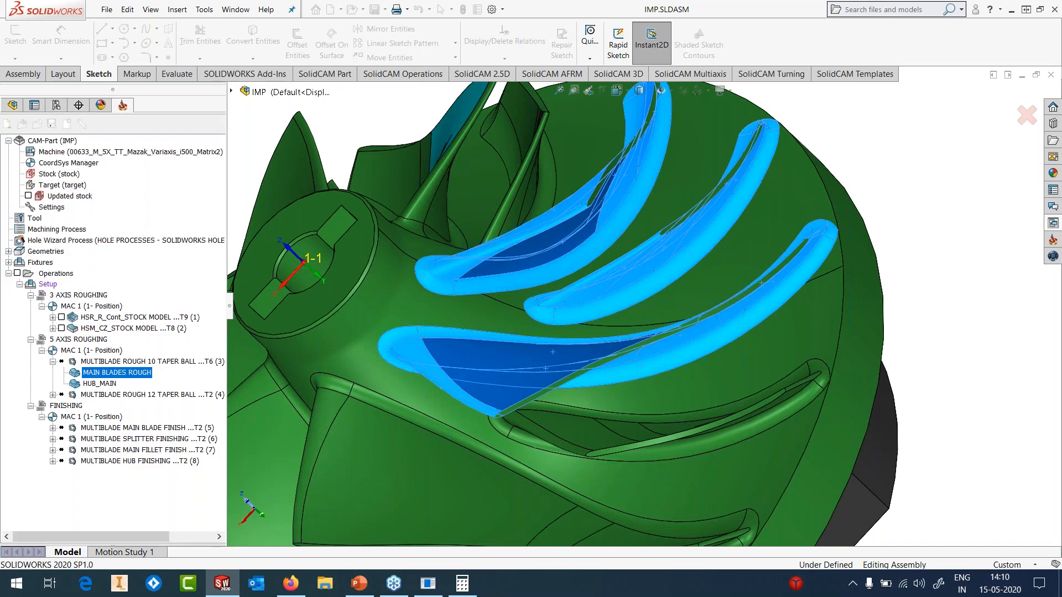
- Show the HUB_MAIN geometry of the multiblade roughing operation, inspect the hub faces between the blades and close the geometry display
right_click(95, 383)
left_click(123, 389)
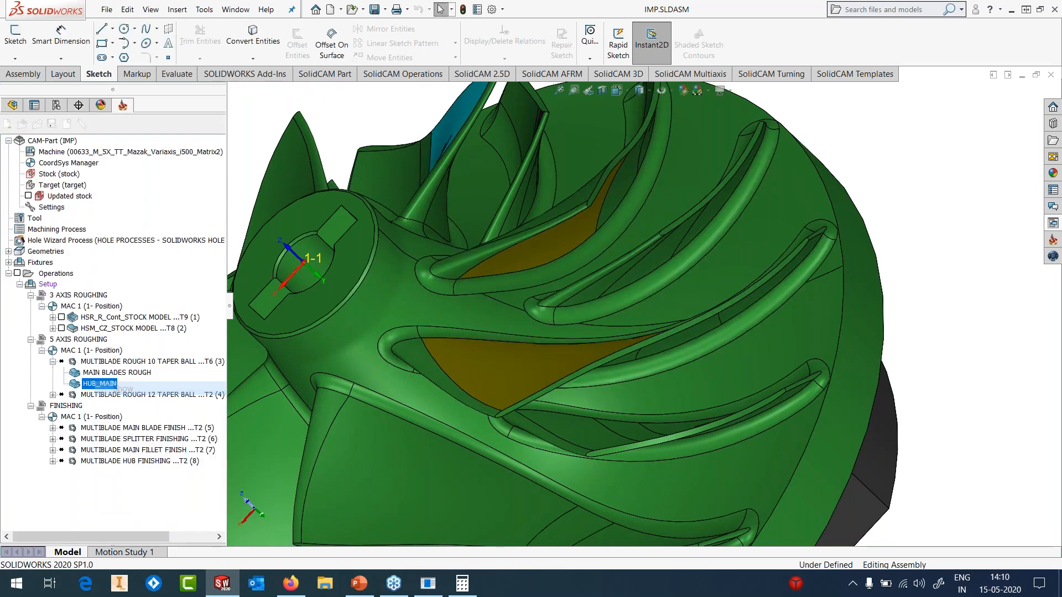
middle_click_drag(559, 340, 611, 310)
scroll(611, 309, "up", 2)
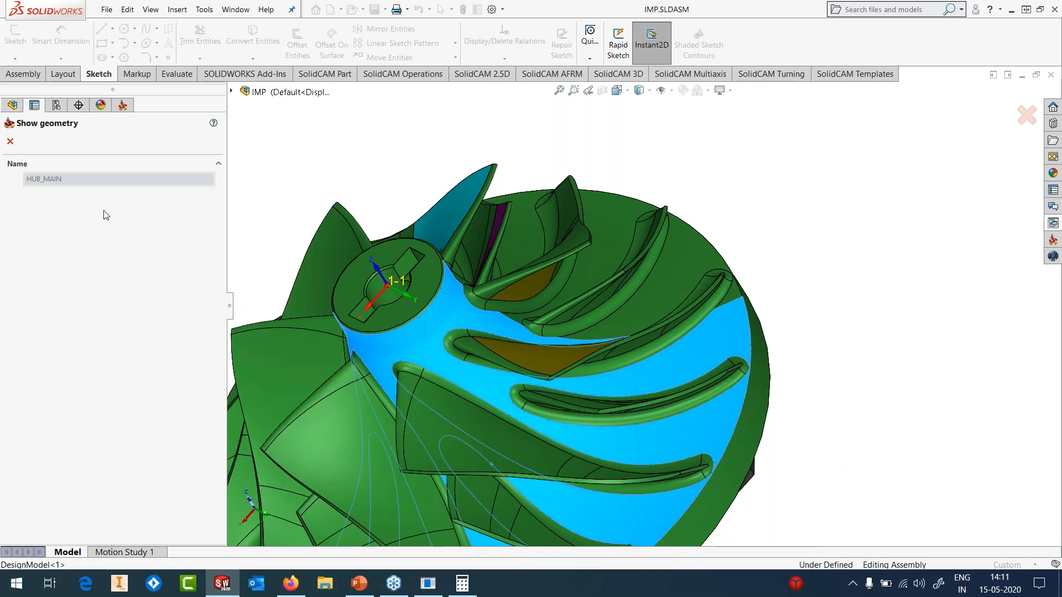
left_click(10, 141)
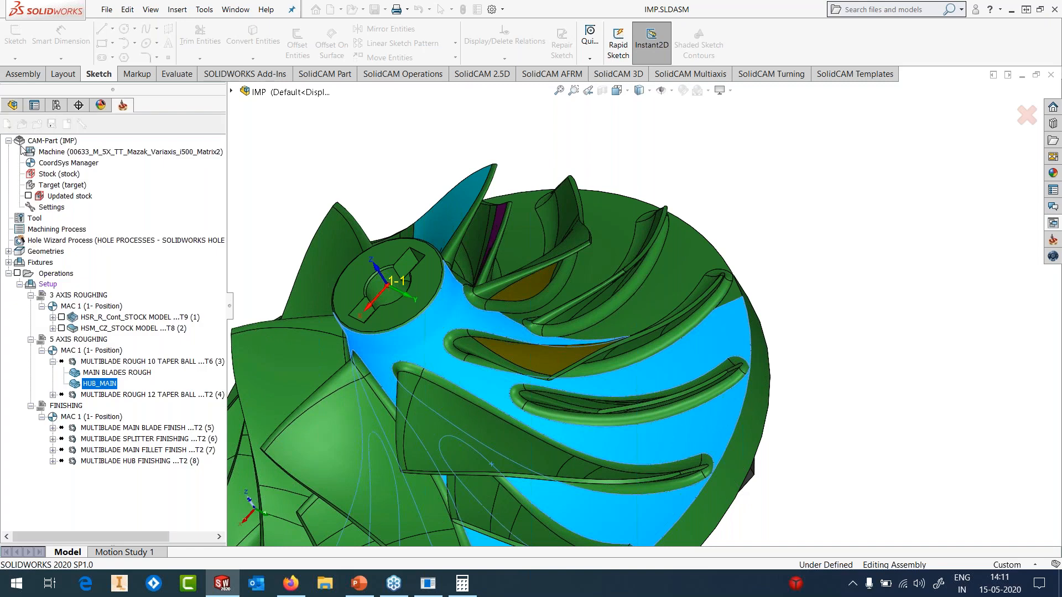
- Open the MULTIBLADE ROUGH 10 TAPER BALL operation for editing and review its tool data and the layer and slice distances of its tool path
left_click(112, 362)
right_click(113, 362)
left_click(315, 140)
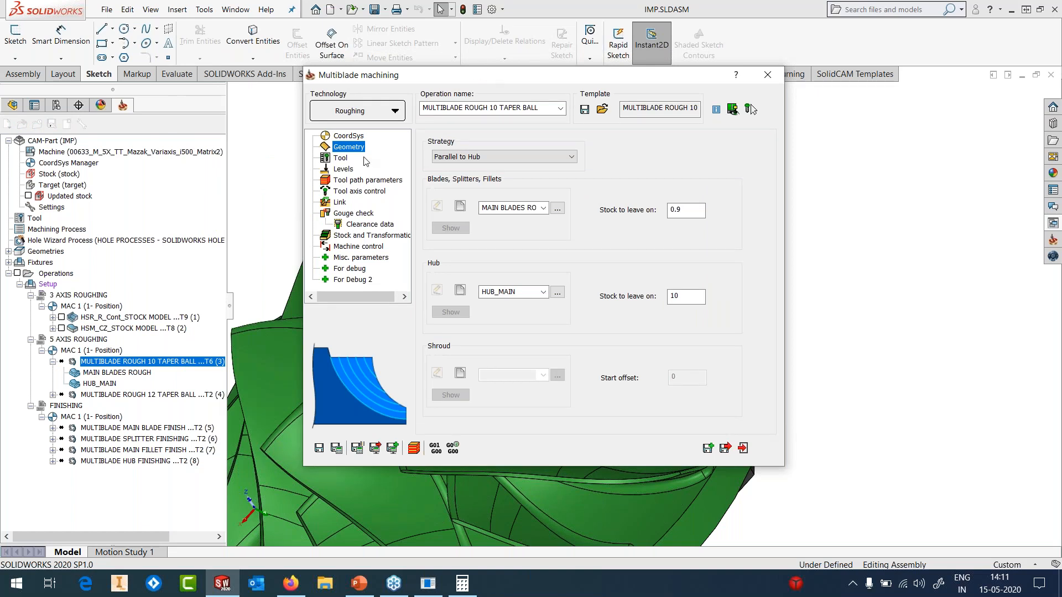
left_click(340, 159)
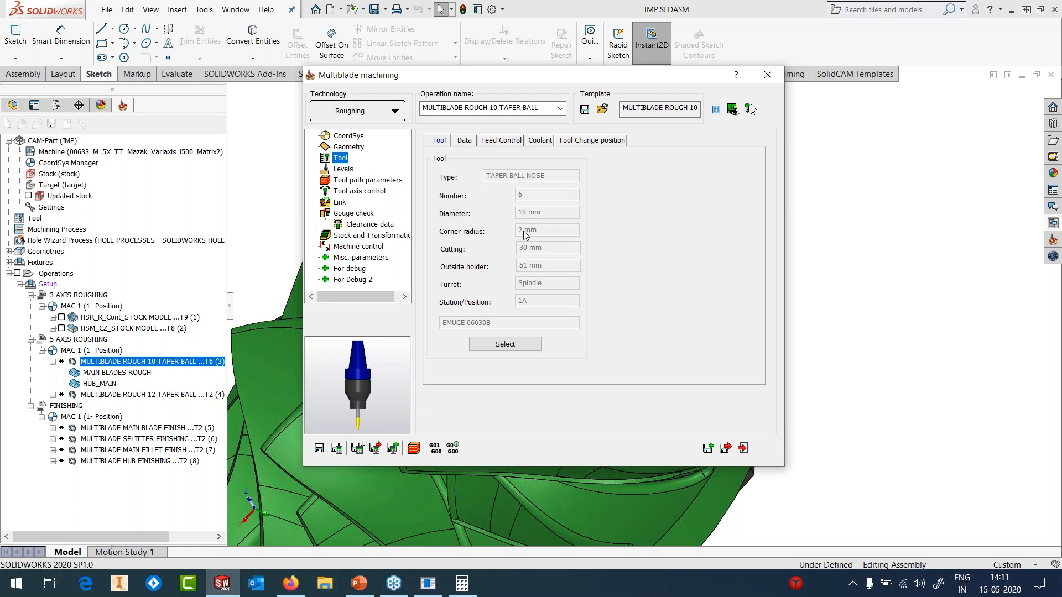
left_click(367, 180)
left_click(499, 141)
double_click(561, 195)
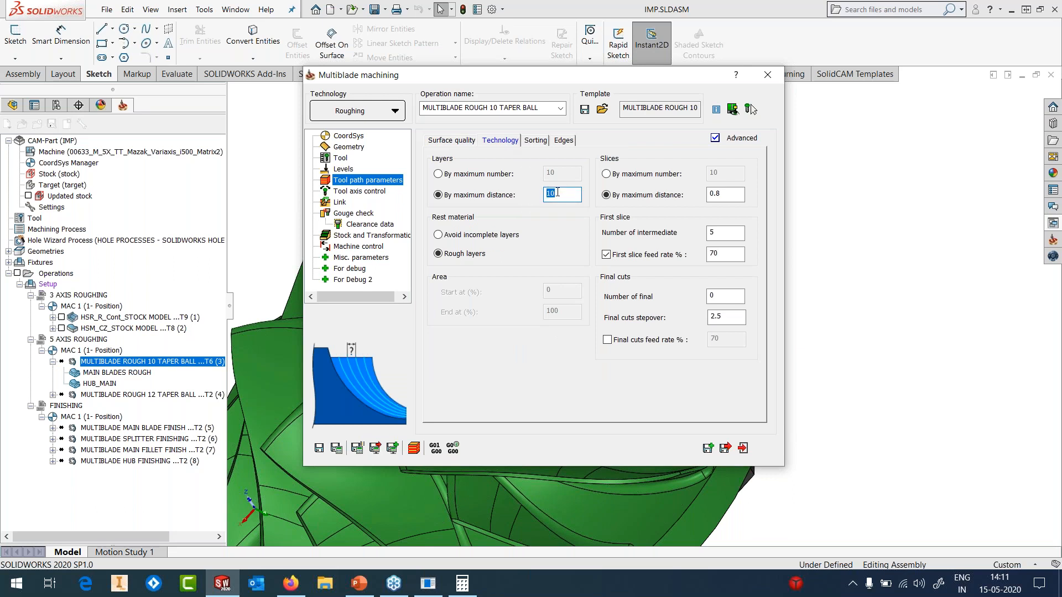
double_click(719, 195)
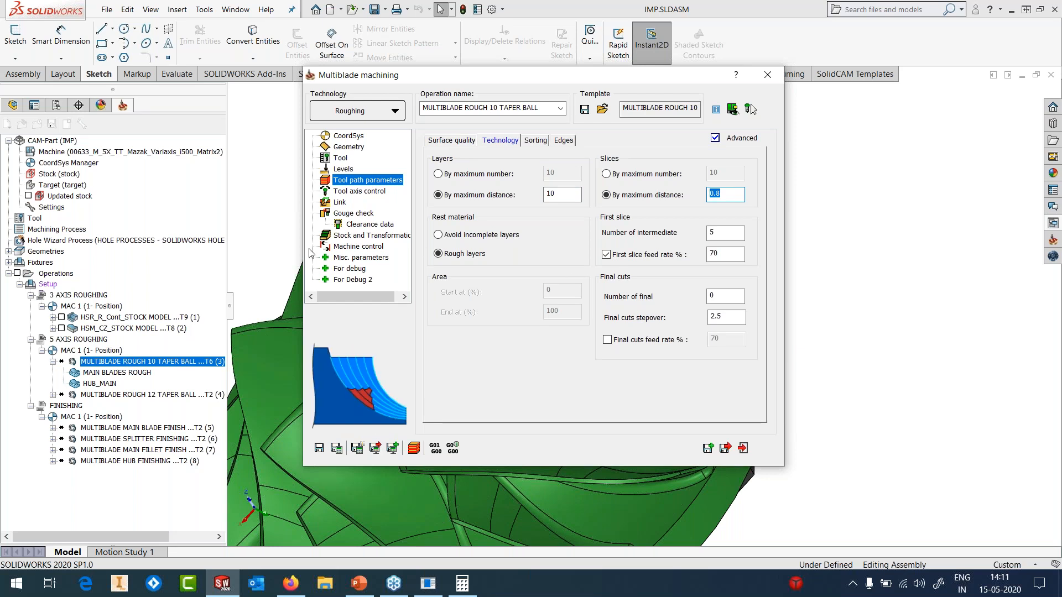
- Review the roughing operation's tool axis tilting and link settings, recheck its tool path parameters, save the operation and exit
left_click(354, 192)
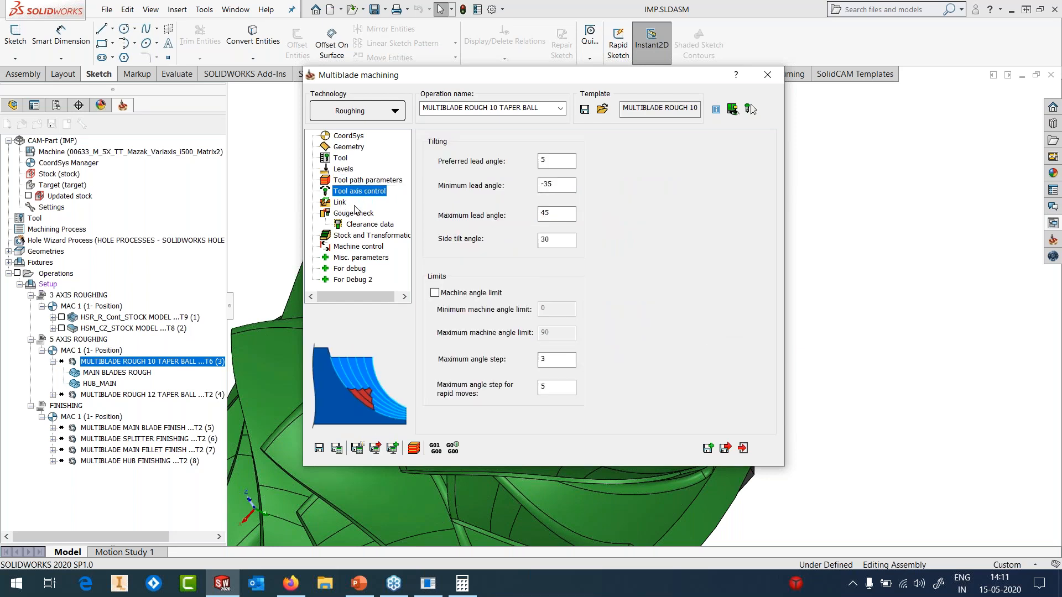
left_click(341, 202)
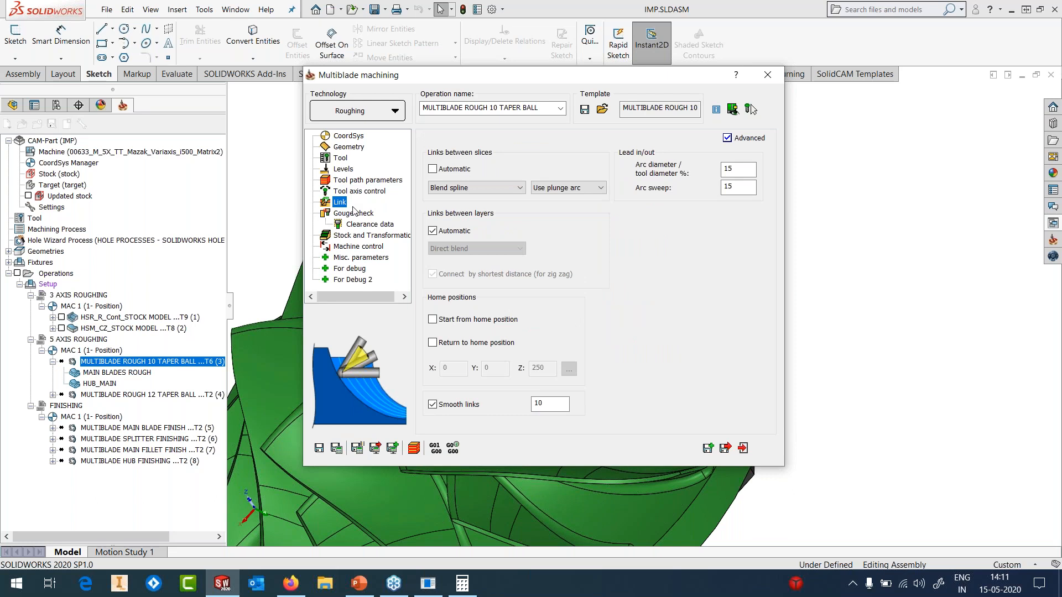
left_click(379, 184)
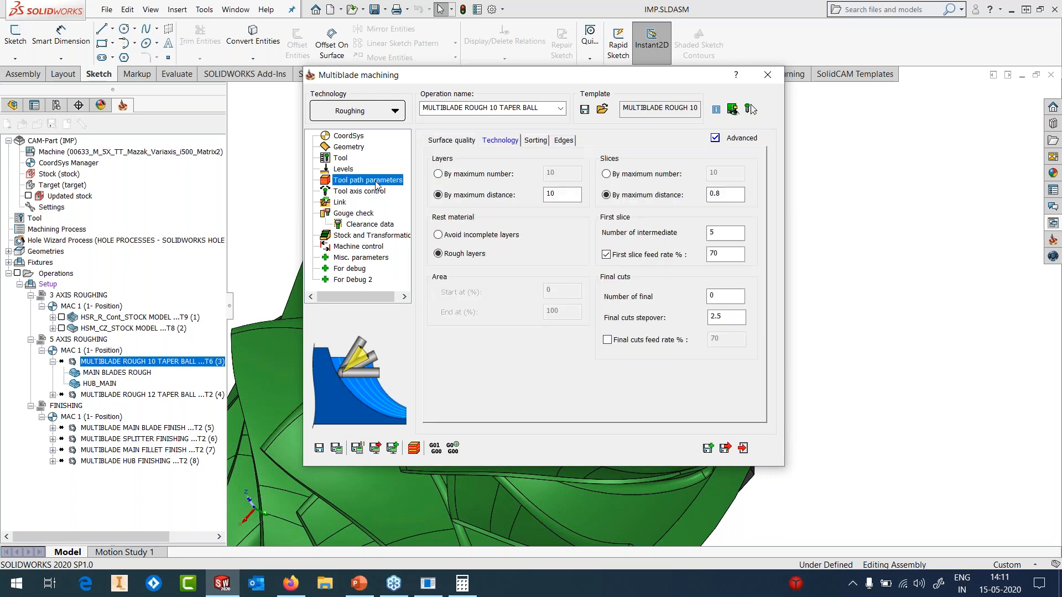
left_click(319, 449)
left_click(744, 453)
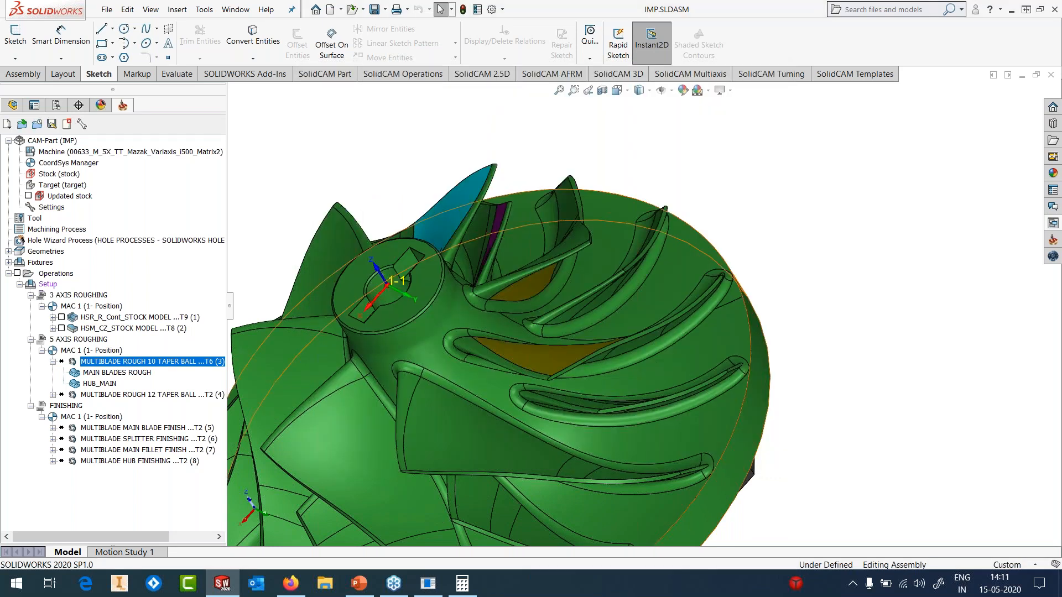
- Calculate the MULTIBLADE ROUGH 10 TAPER BALL operation and inspect its toolpath between the impeller blades
right_click(216, 361)
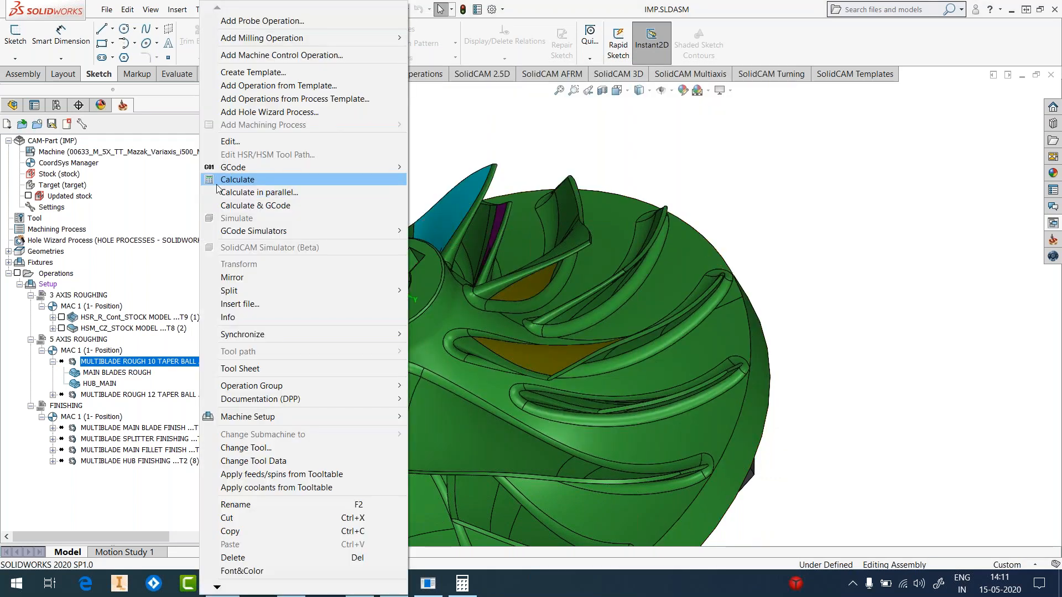
left_click(298, 173)
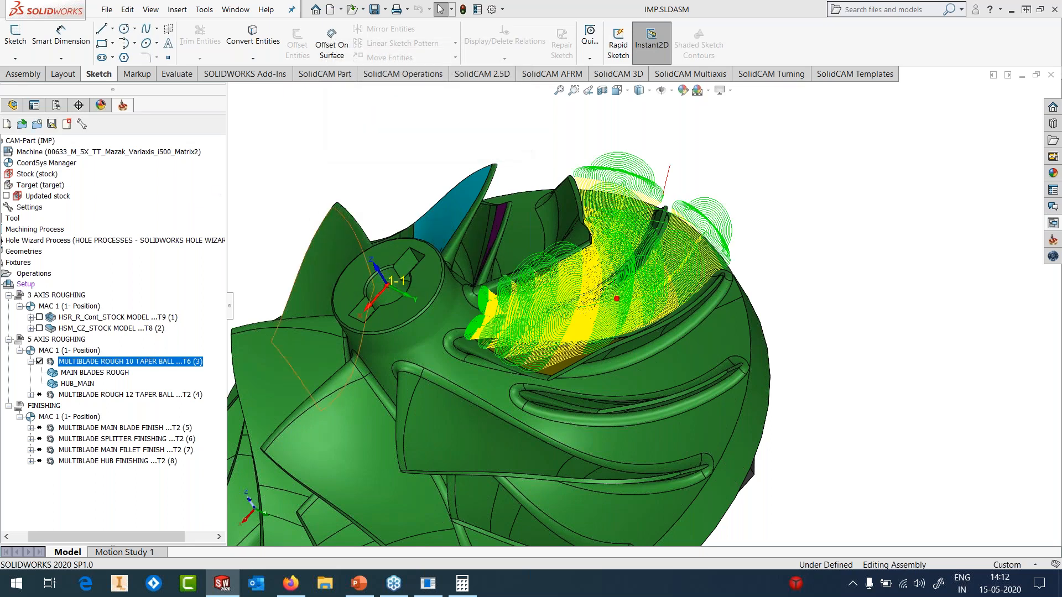
scroll(572, 303, "up", 2)
middle_click_drag(573, 303, 553, 293)
scroll(607, 282, "down", 5)
scroll(607, 283, "down", 1)
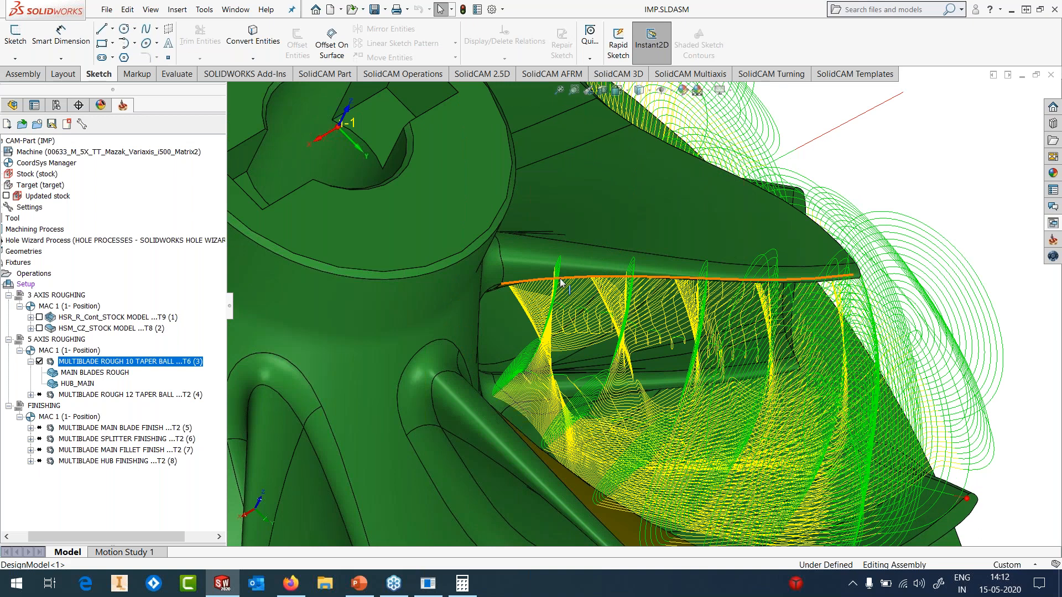
scroll(631, 322, "up", 5)
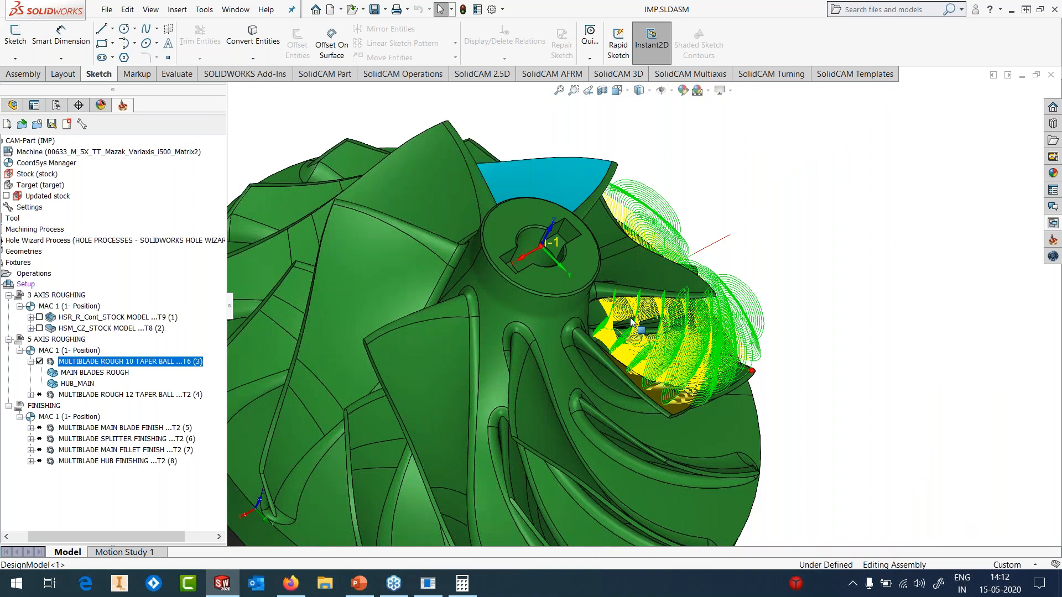
middle_click_drag(631, 322, 578, 336)
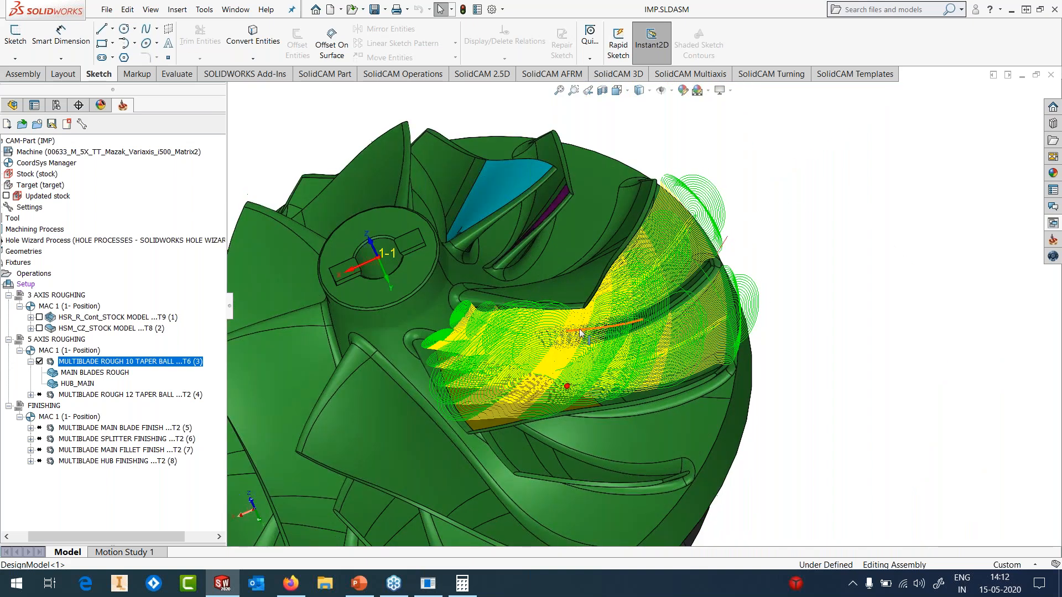
- Run the SolidVerify simulation of the MULTIBLADE ROUGH 10 TAPER BALL operation on the impeller stock and hide the tool holder
right_click(156, 365)
left_click(193, 219)
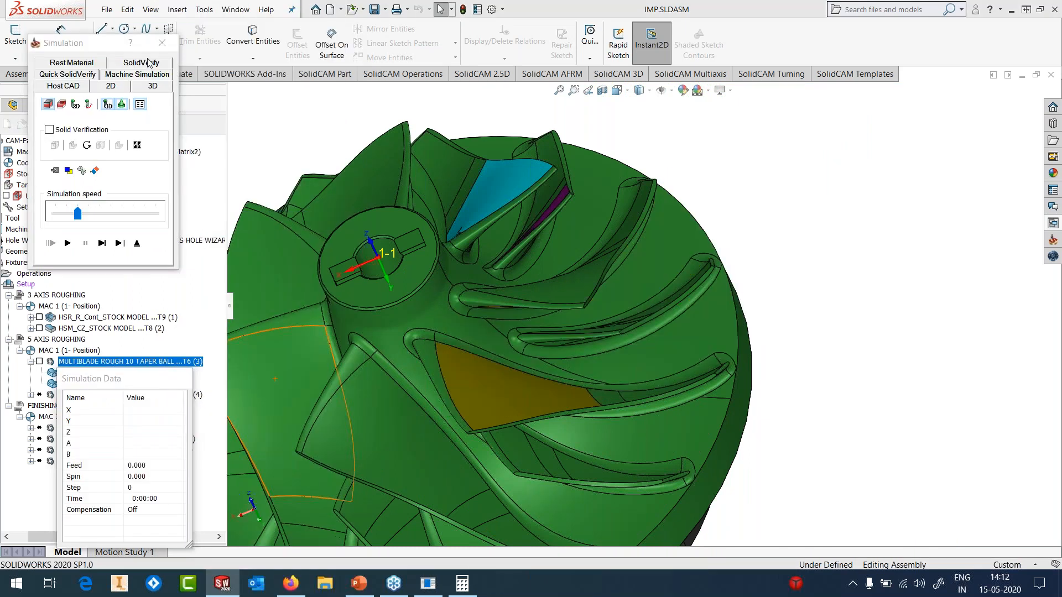
left_click(149, 60)
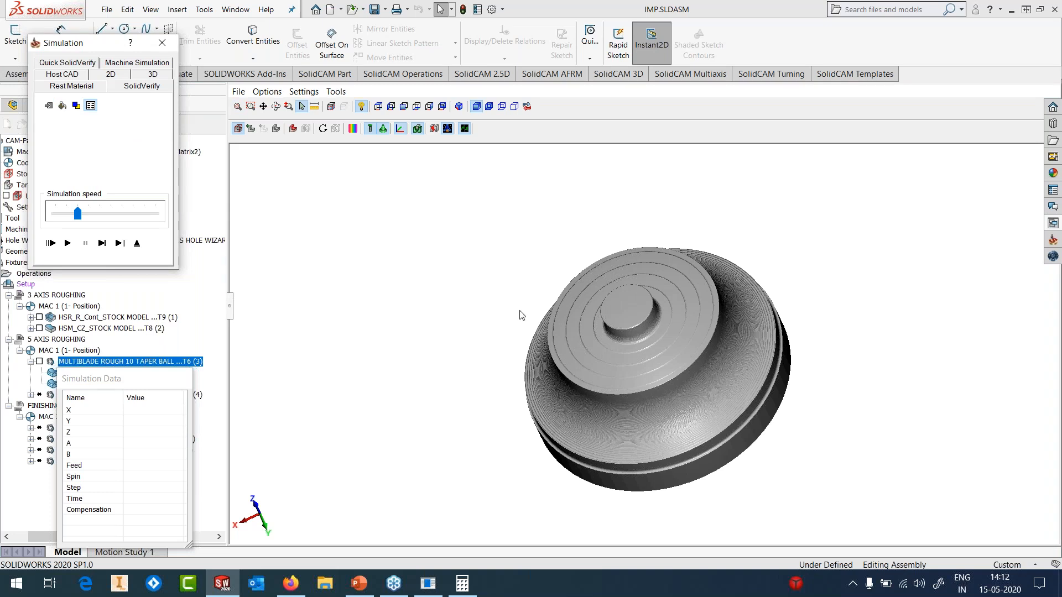
middle_click_drag(796, 310, 772, 330)
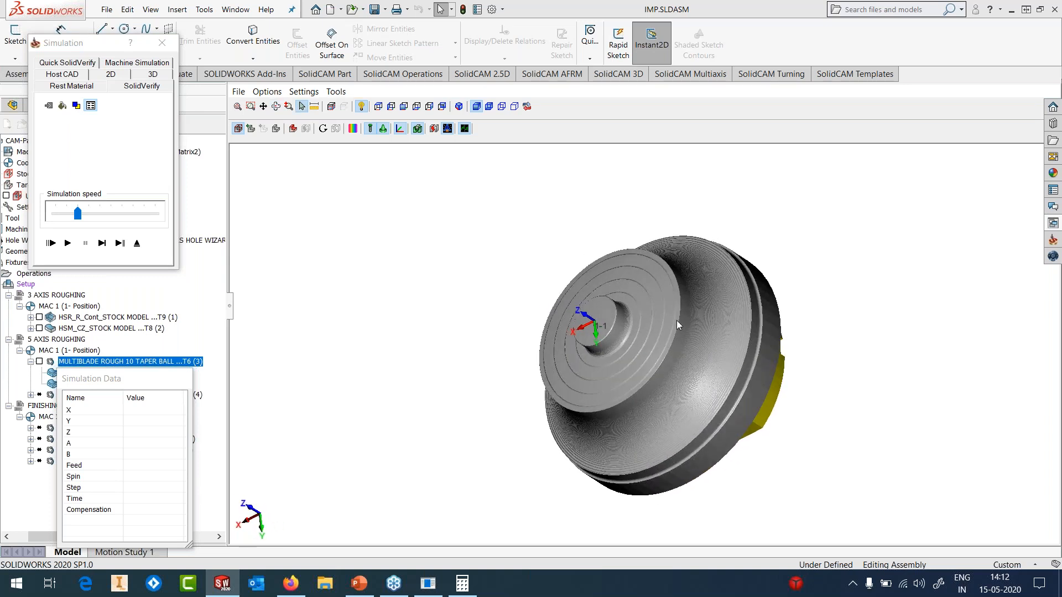
scroll(677, 328, "up", 2)
left_click(77, 215)
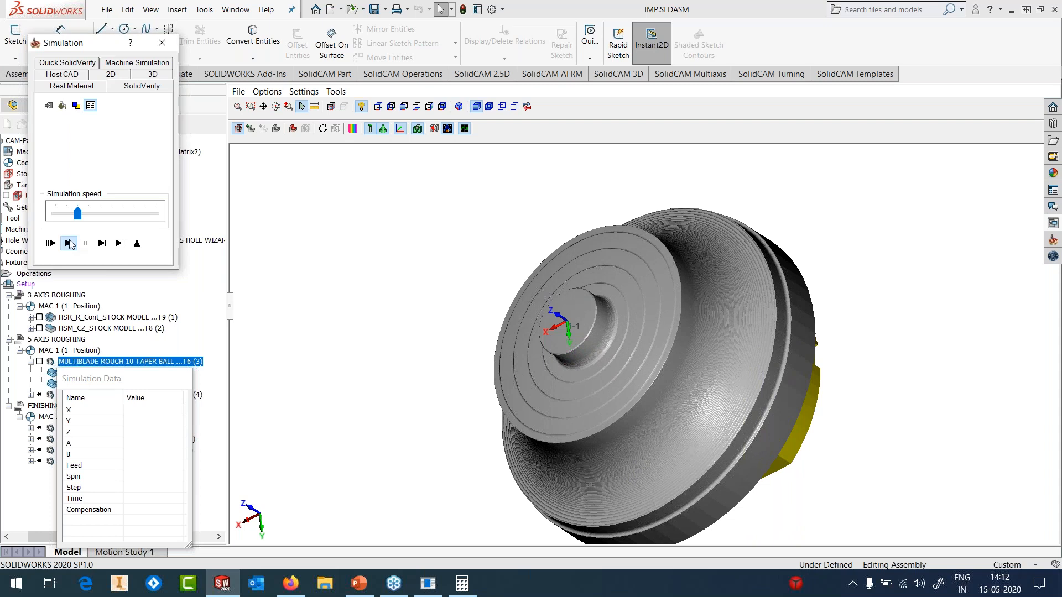
left_click(67, 243)
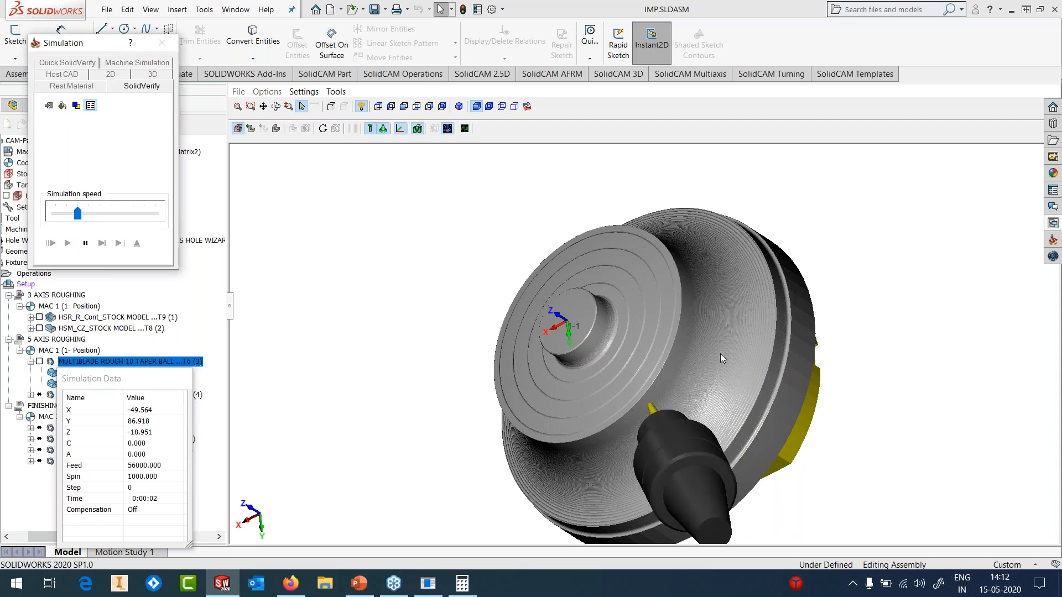
middle_click_drag(672, 340, 719, 354)
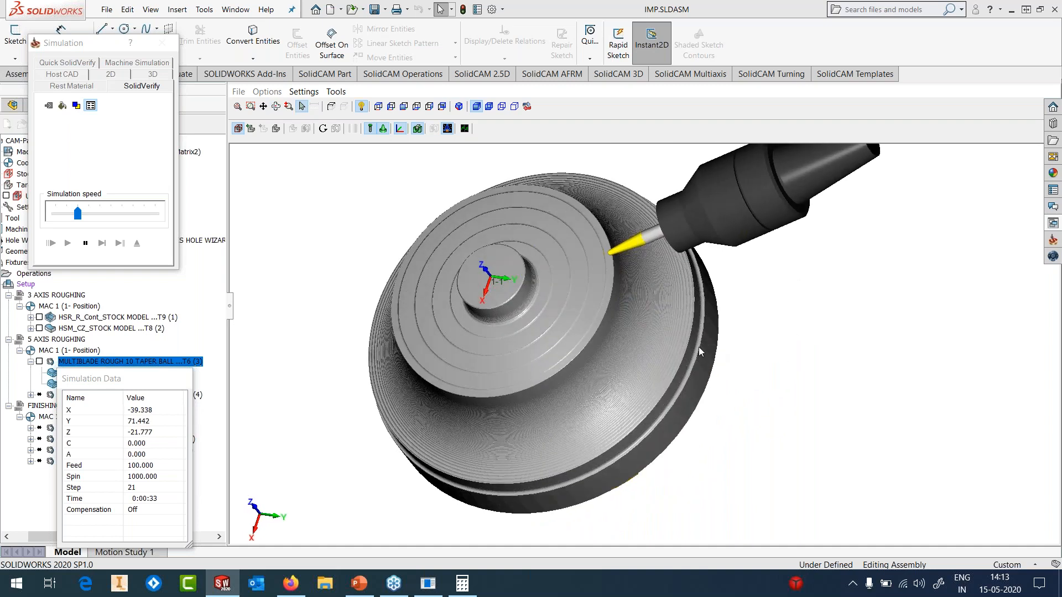
left_click(399, 129)
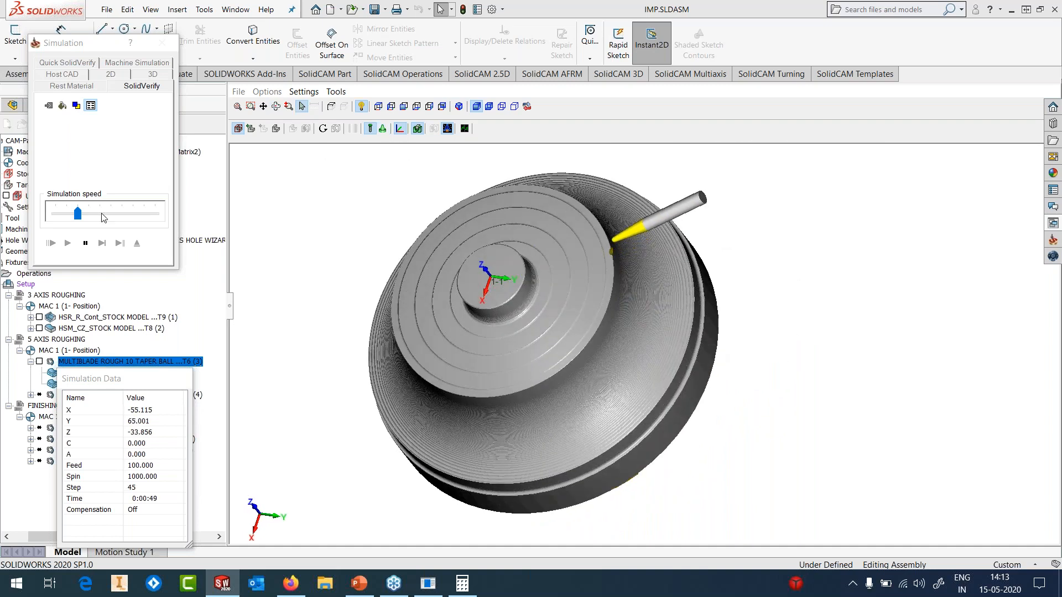
- Raise the simulation speed to maximum, stop clash monitoring for the current operation and halt the simulation once the blade pocket is roughed
left_click_drag(77, 214, 133, 216)
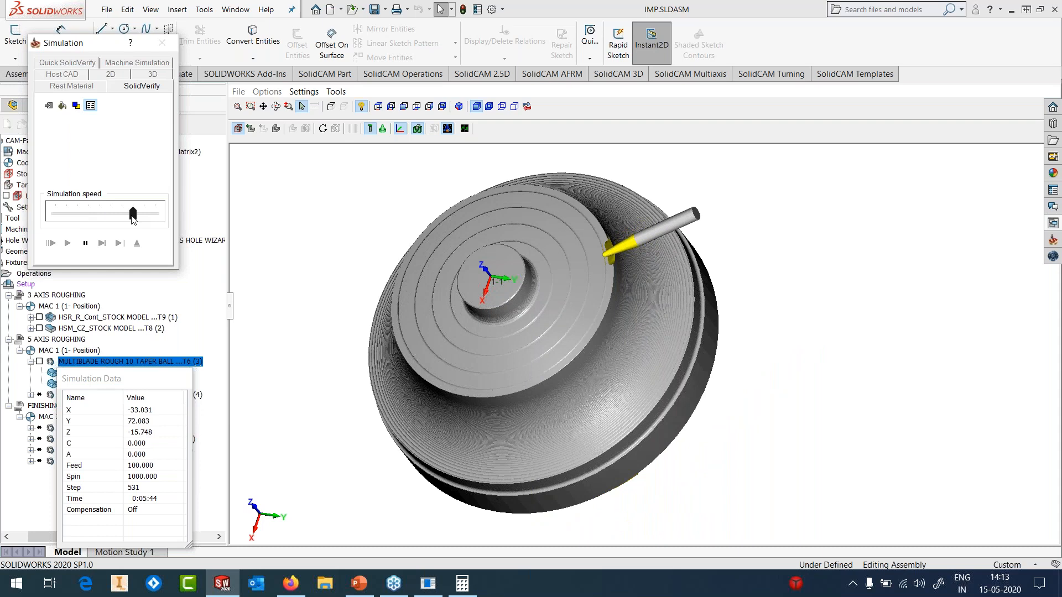
middle_click_drag(454, 294, 394, 305)
left_click_drag(134, 217, 156, 216)
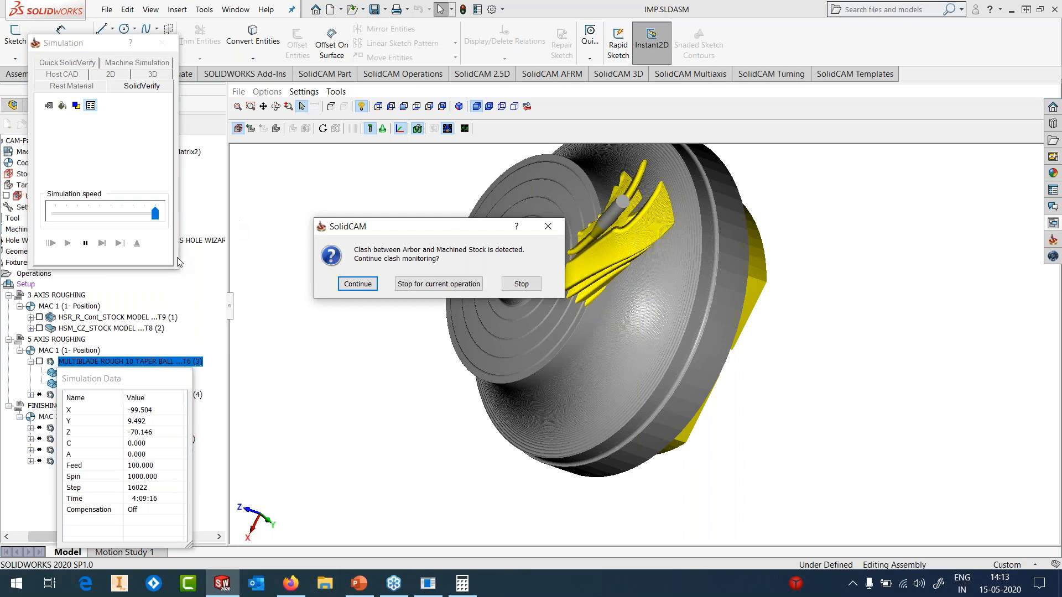
left_click(412, 286)
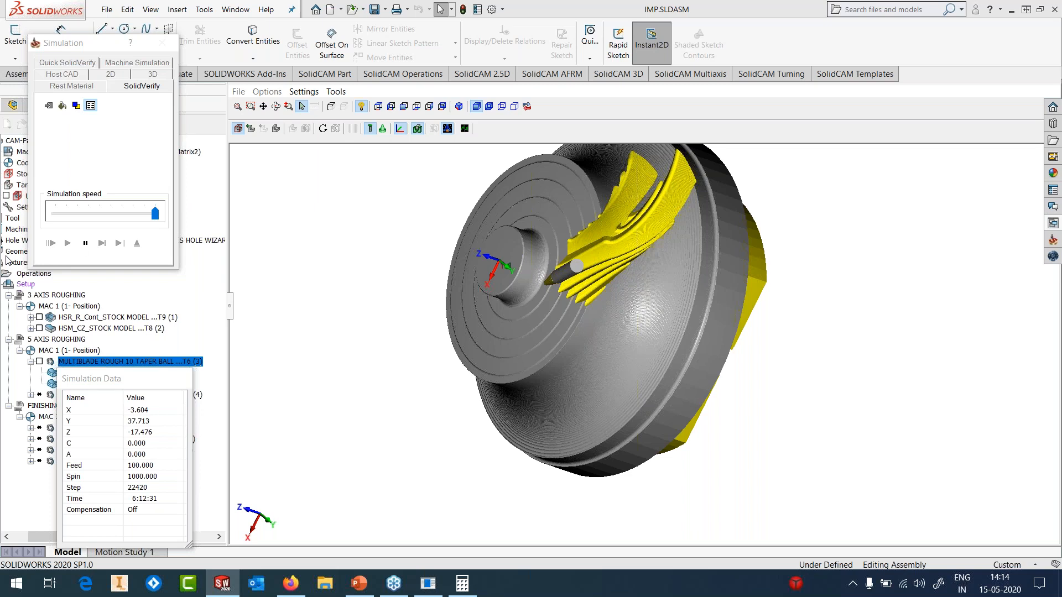
left_click(85, 243)
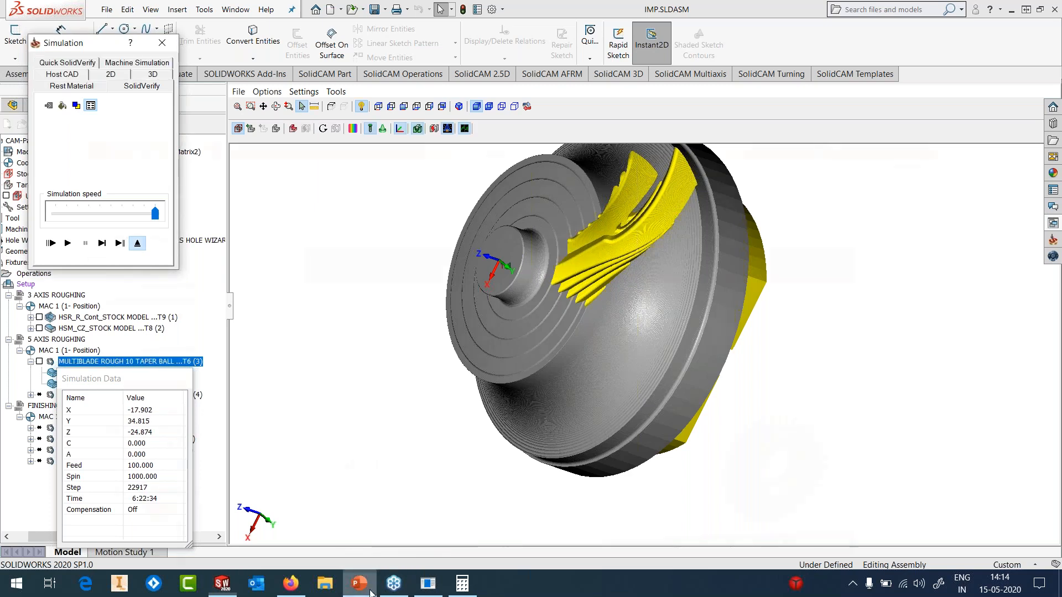
- Switch to PowerPoint, present the Impeller / Blisk Machining photo slide full screen instead of presenter view, and end the slide show
left_click(359, 583)
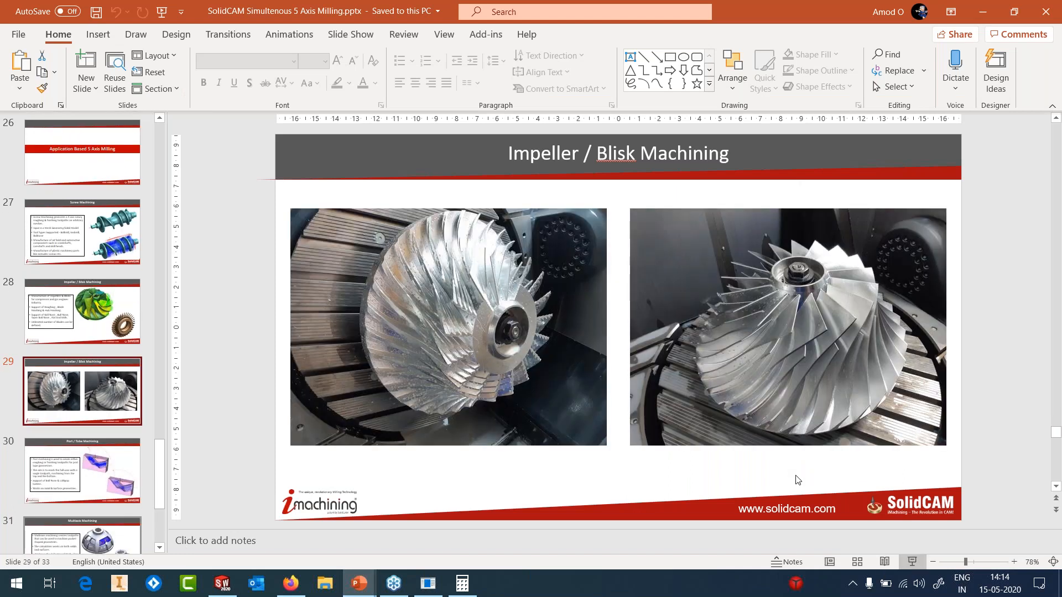
key("shift+F5")
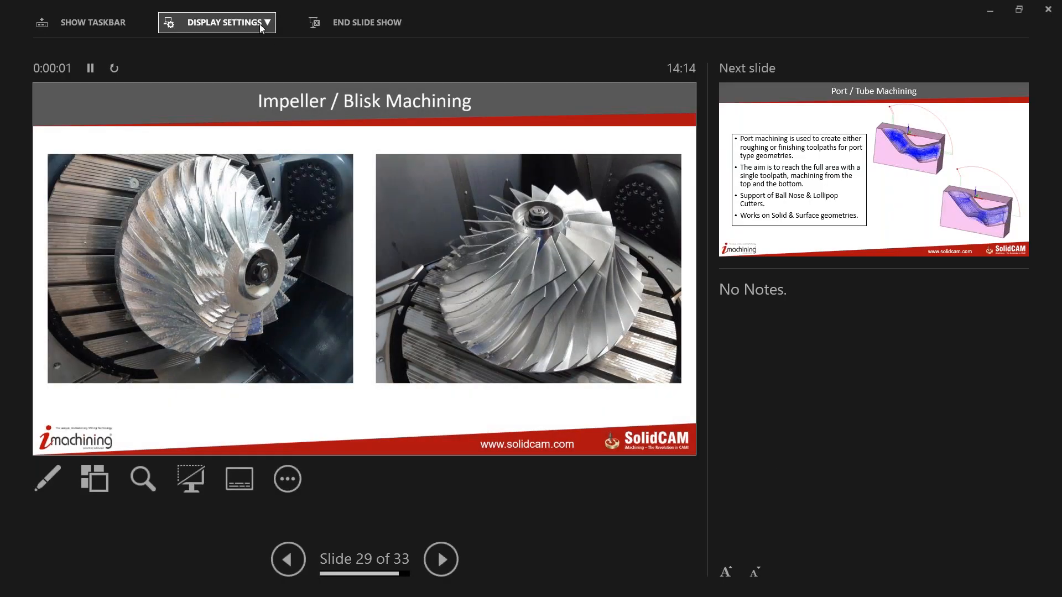
left_click(260, 24)
left_click(246, 51)
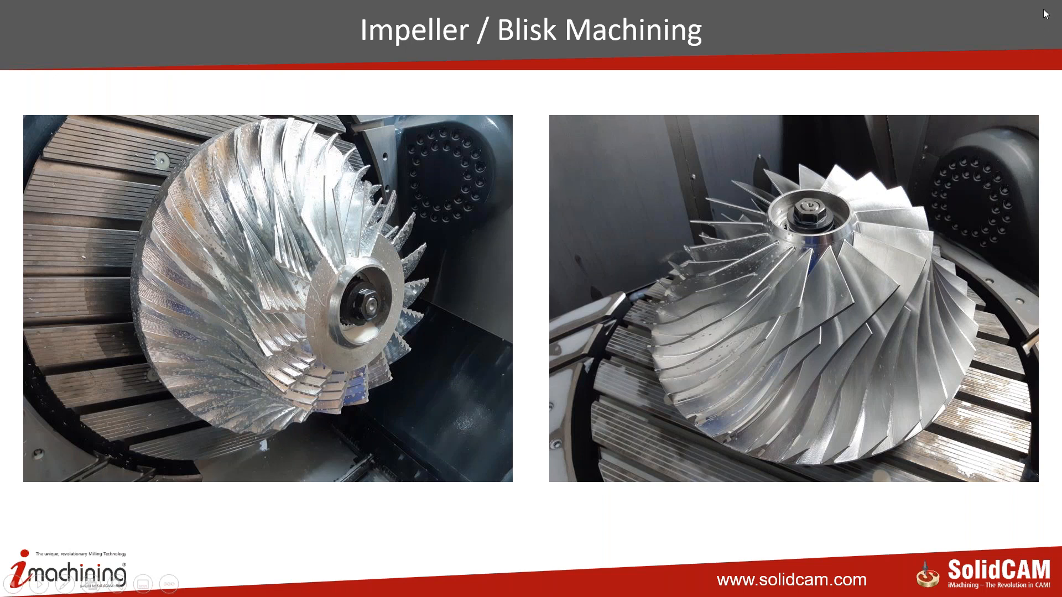
key("Escape")
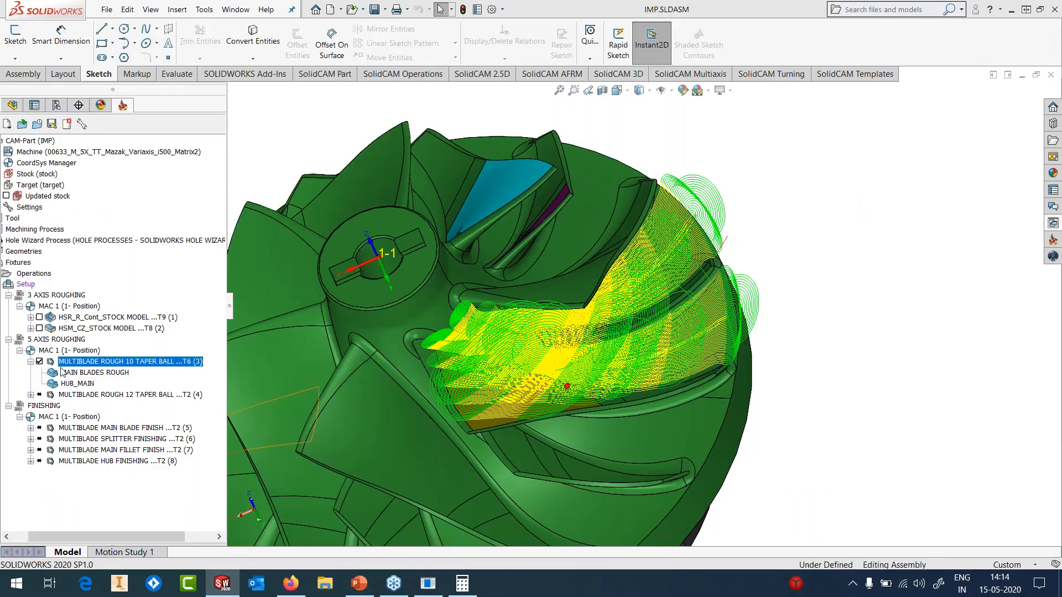
- Hide the MULTIBLADE ROUGH 10 TAPER BALL toolpath and set the operation's rotation to machine All segments
left_click(40, 361)
right_click(62, 360)
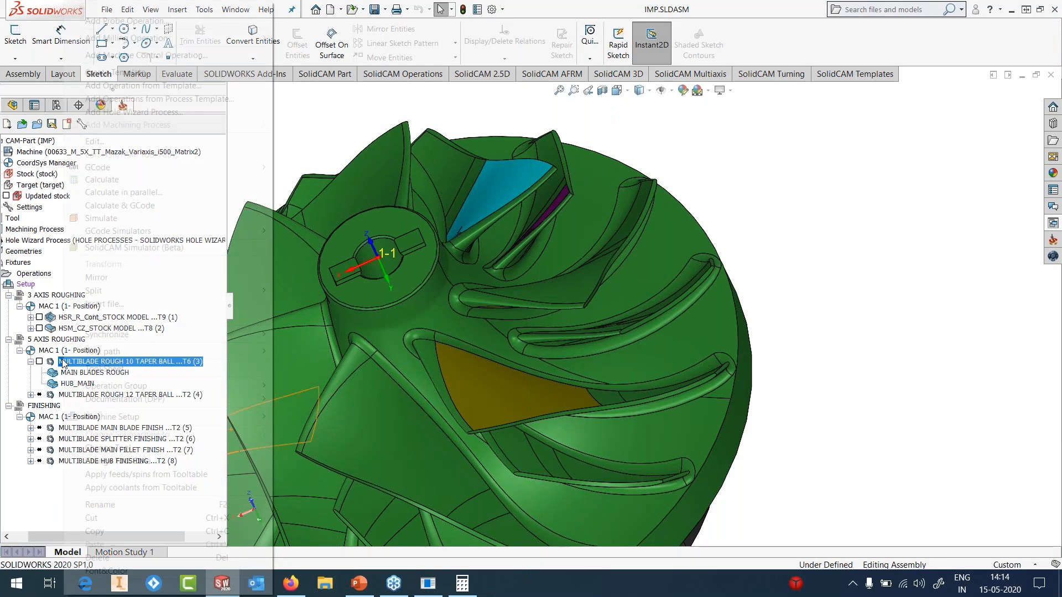
left_click(100, 141)
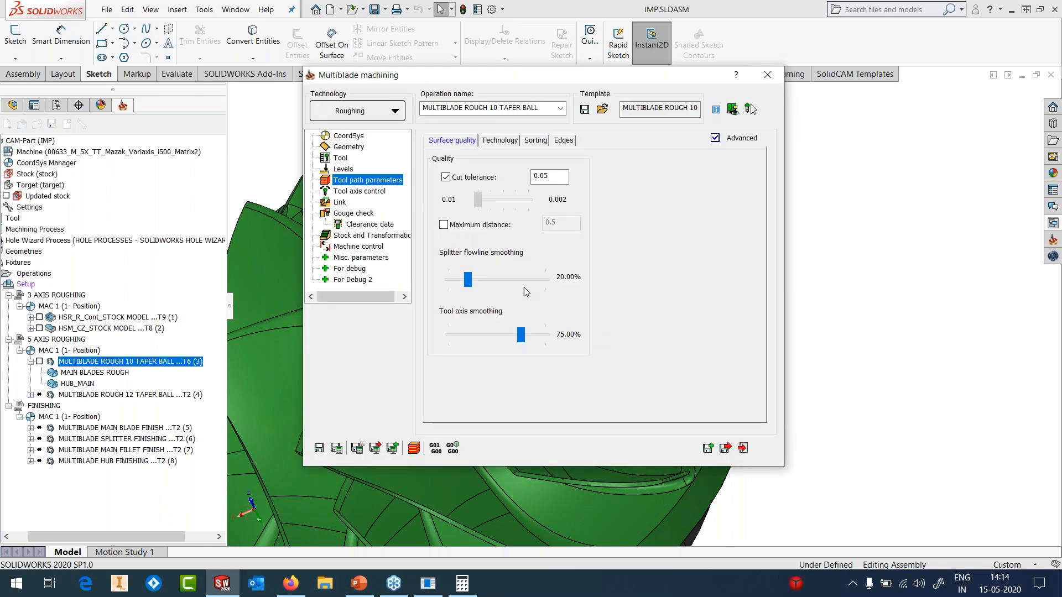
left_click(397, 237)
left_click(465, 141)
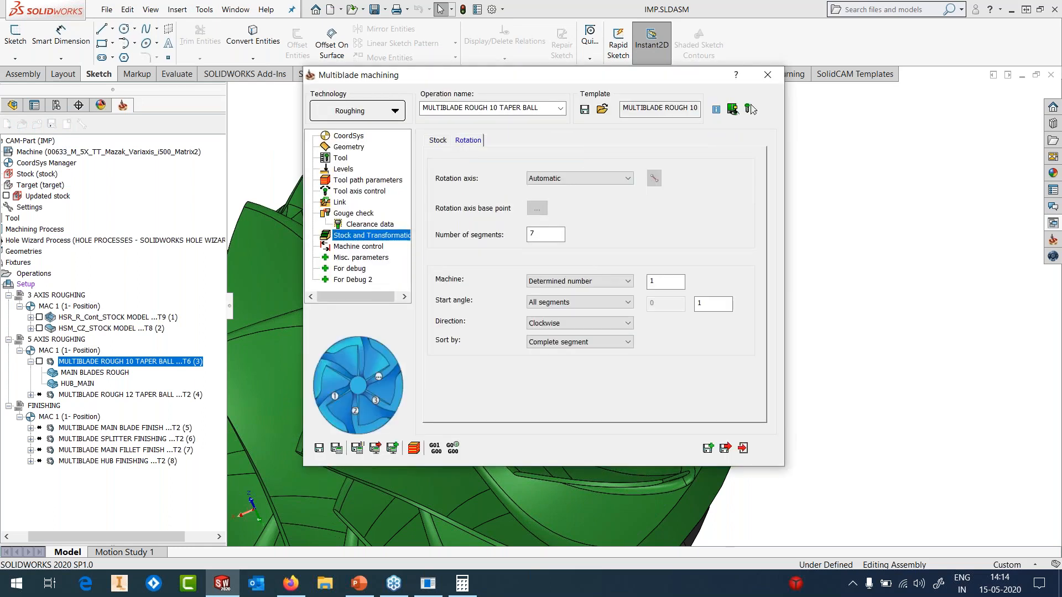
left_click(580, 281)
left_click(553, 291)
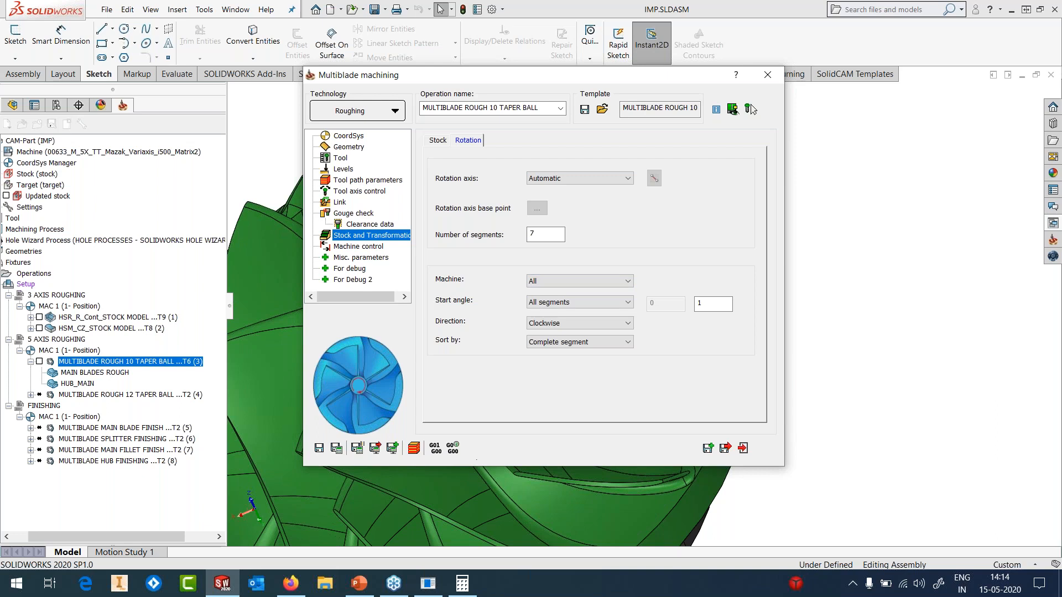
- Save and calculate MULTIBLADE ROUGH 10 TAPER BALL for all segments, inspect the toolpath around the impeller, and hide it
left_click(336, 448)
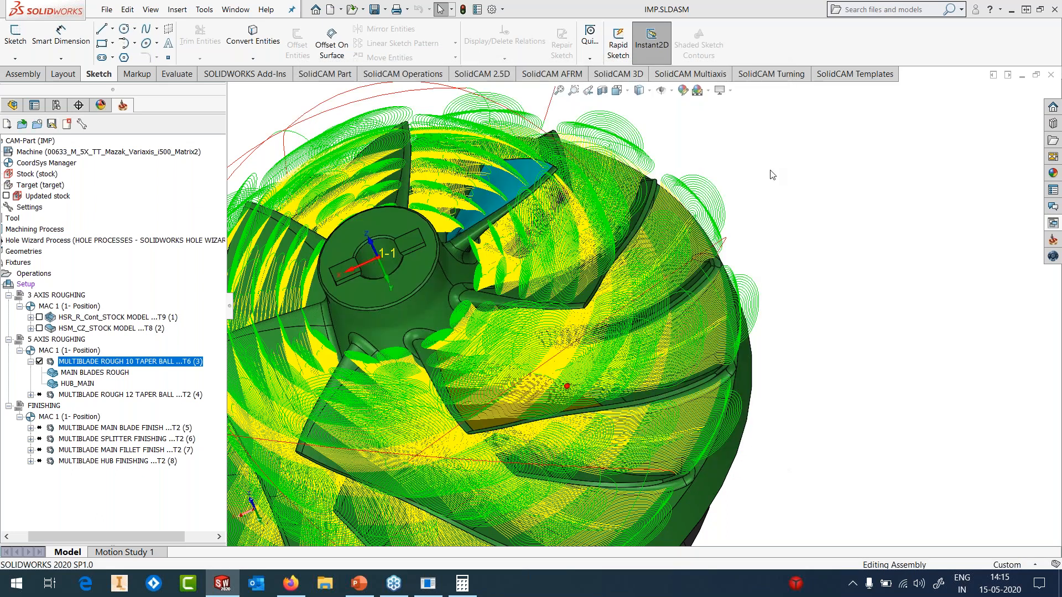
scroll(708, 332, "up", 3)
middle_click_drag(675, 318, 600, 414)
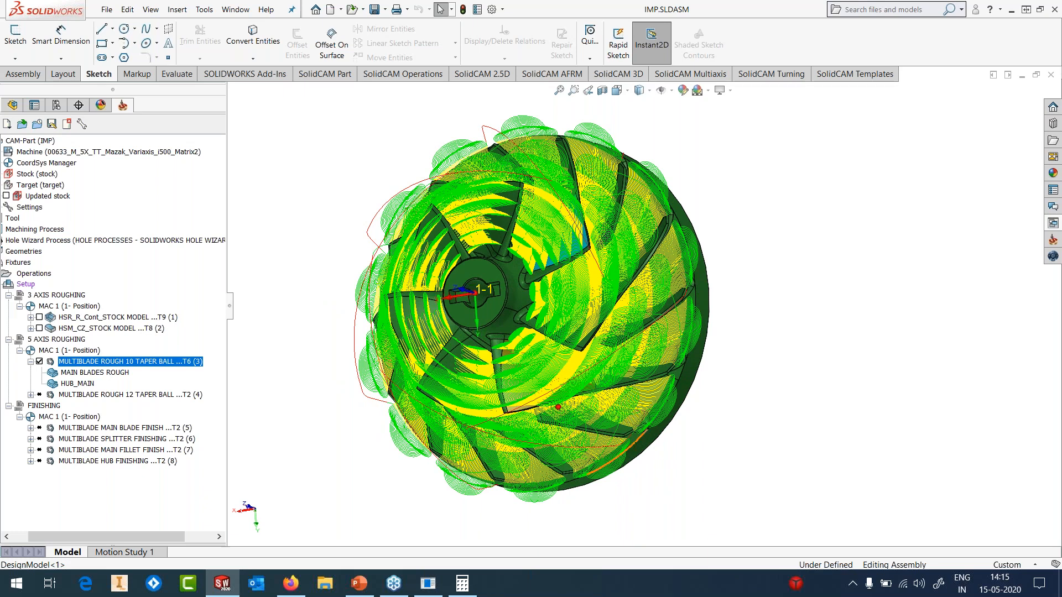
middle_click_drag(528, 326, 605, 313)
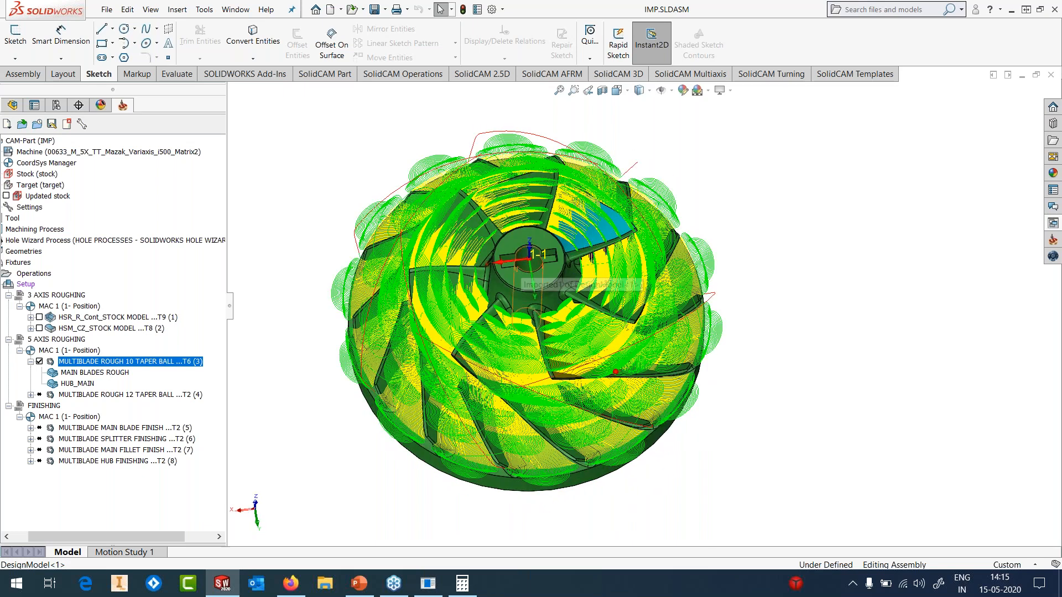
left_click(39, 361)
left_click(30, 361)
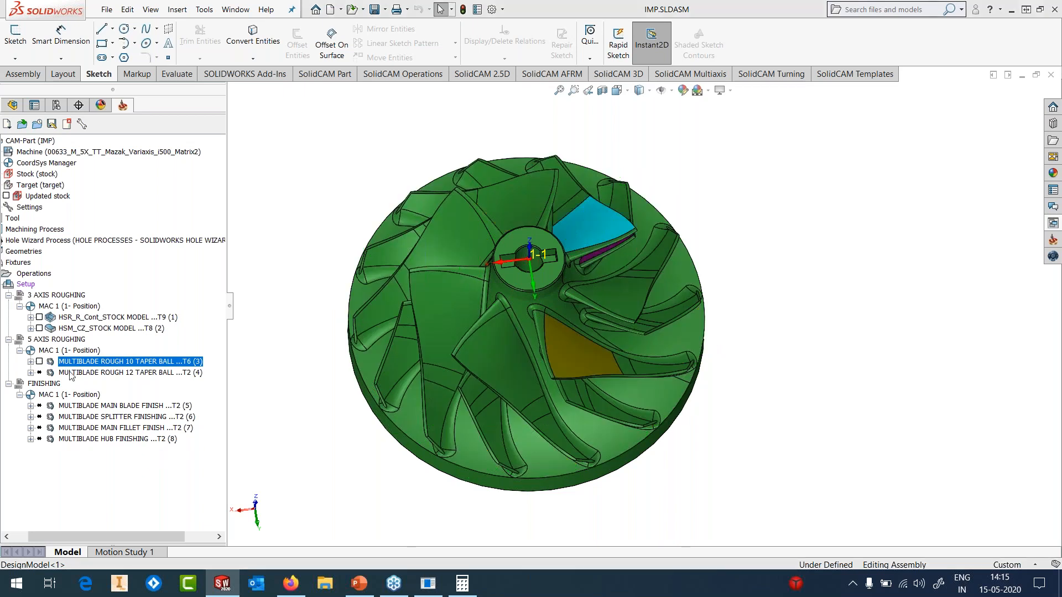
- Calculate the MULTIBLADE ROUGH 12 TAPER BALL operation, inspect its toolpath between the blades near the hub, and hide it
left_click(71, 373)
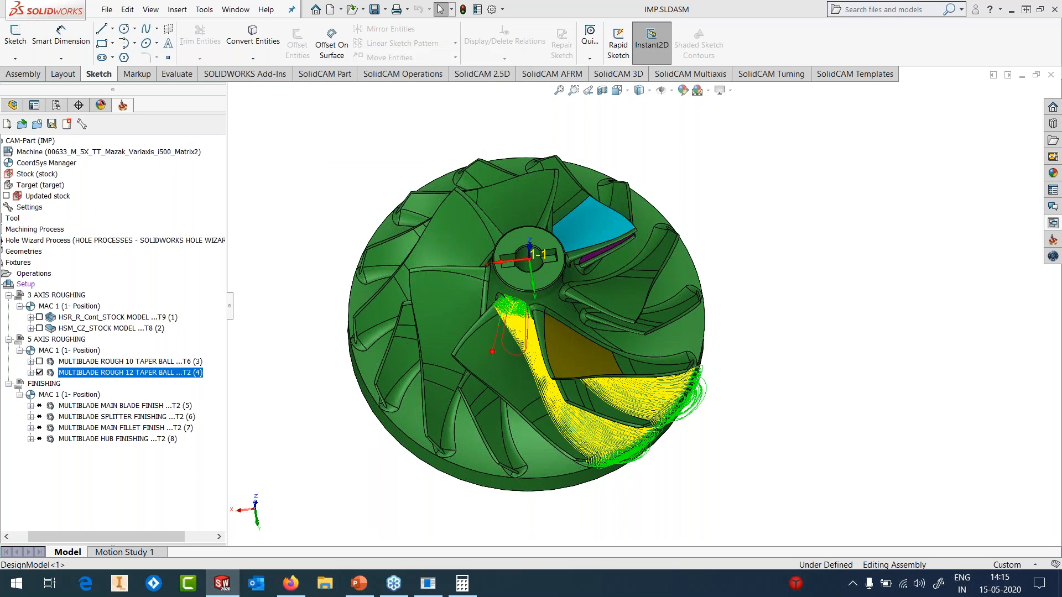
scroll(548, 324, "up", 1)
scroll(530, 305, "down", 2)
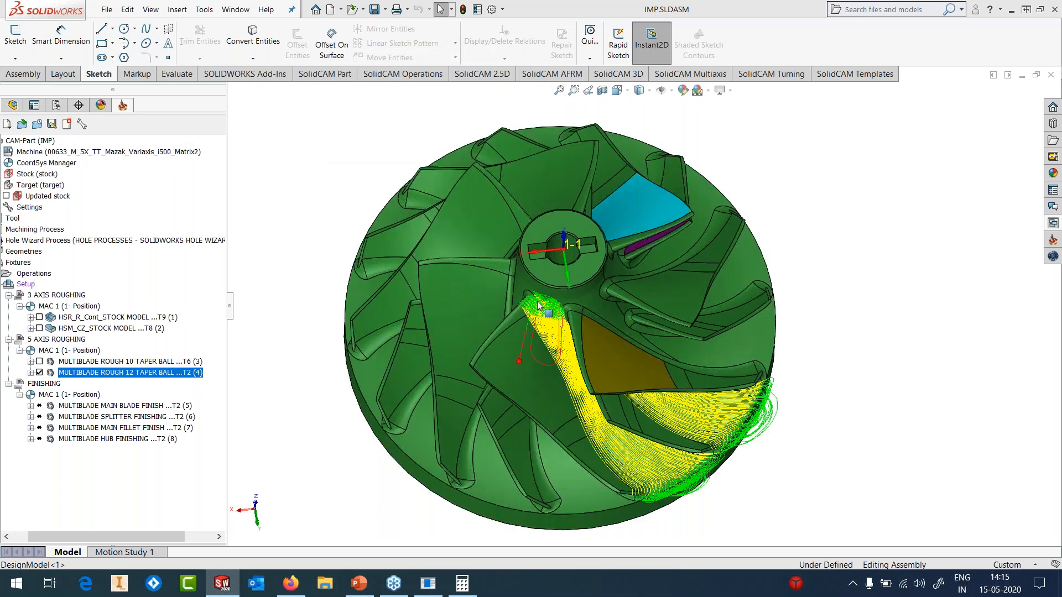
scroll(539, 307, "down", 2)
scroll(547, 310, "down", 2)
middle_click_drag(547, 310, 728, 305)
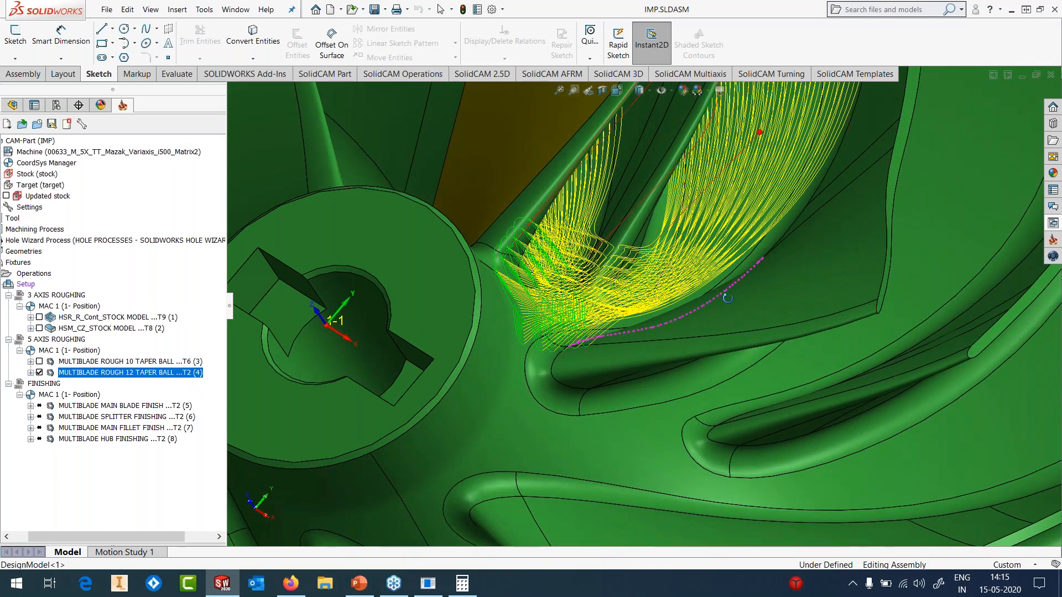
scroll(728, 304, "up", 3)
middle_click_drag(733, 263, 694, 267)
left_click(40, 373)
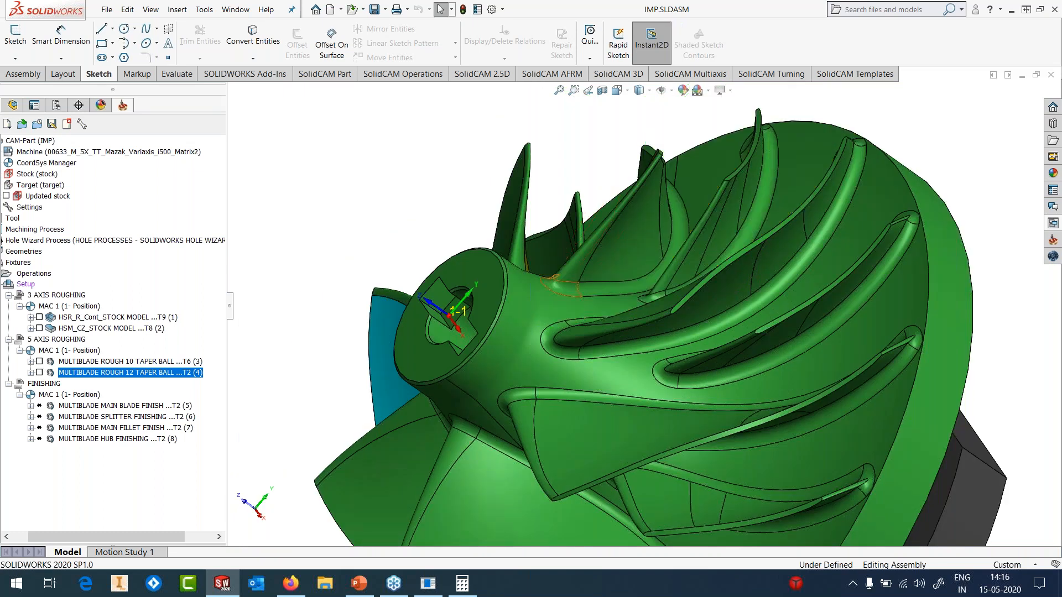
- Open the MULTIBLADE MAIN BLADE FINISH operation and review its strategy, blade and hub geometry settings
middle_click_drag(748, 242, 691, 343)
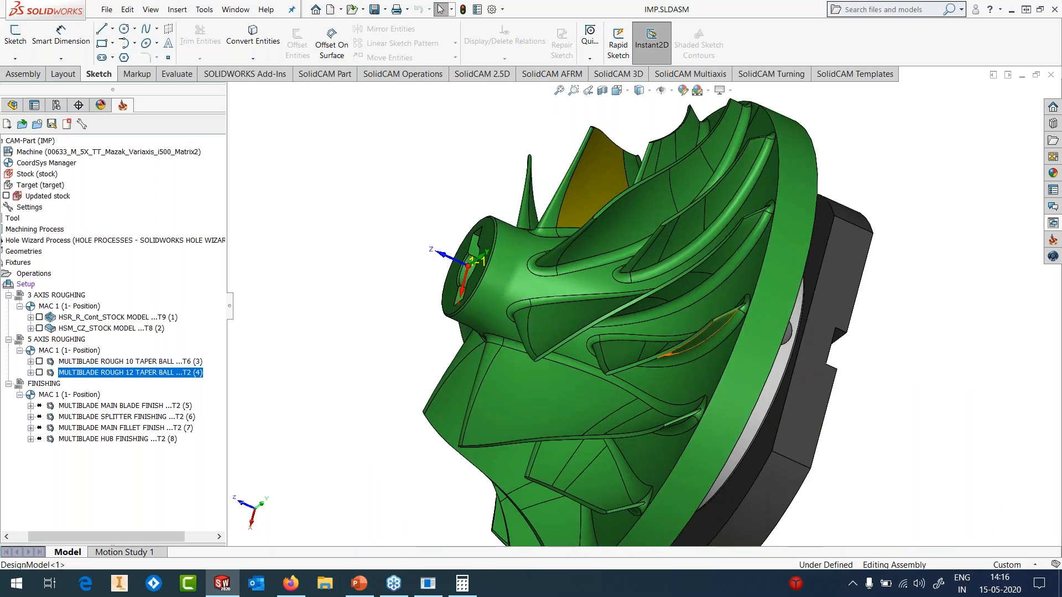
left_click(134, 404)
right_click(134, 402)
left_click(167, 141)
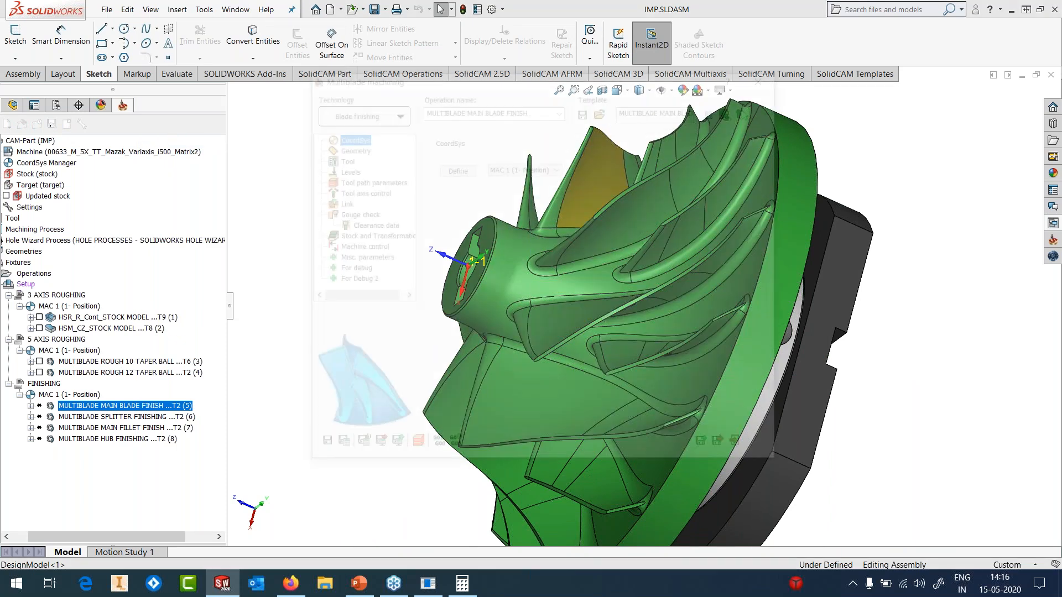
left_click(345, 146)
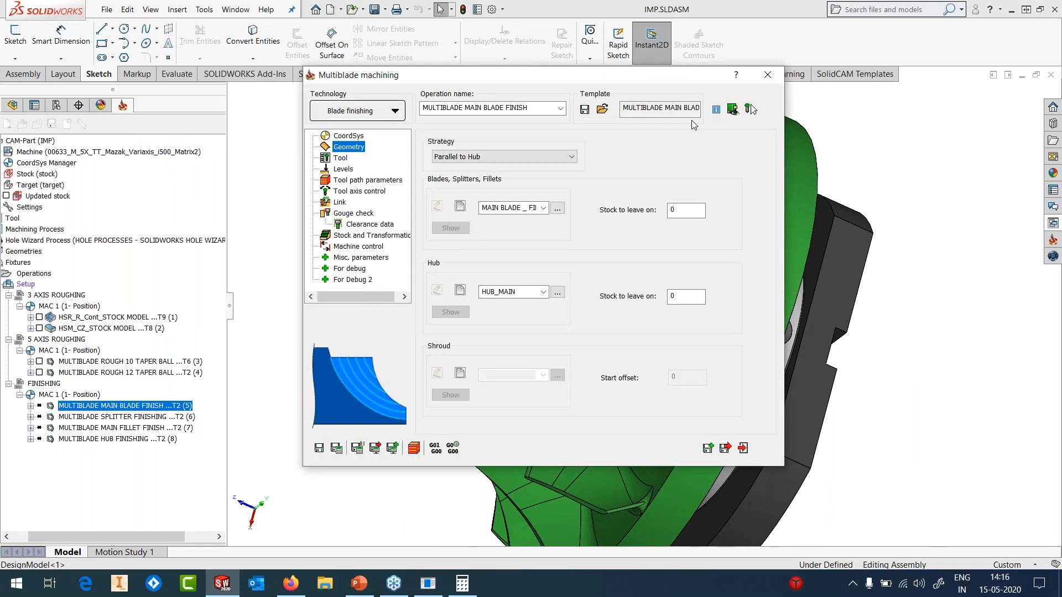
- Show the MAIN BLADE _ FINISH geometry of the main blade finishing operation on the model and close the preview
left_click(30, 406)
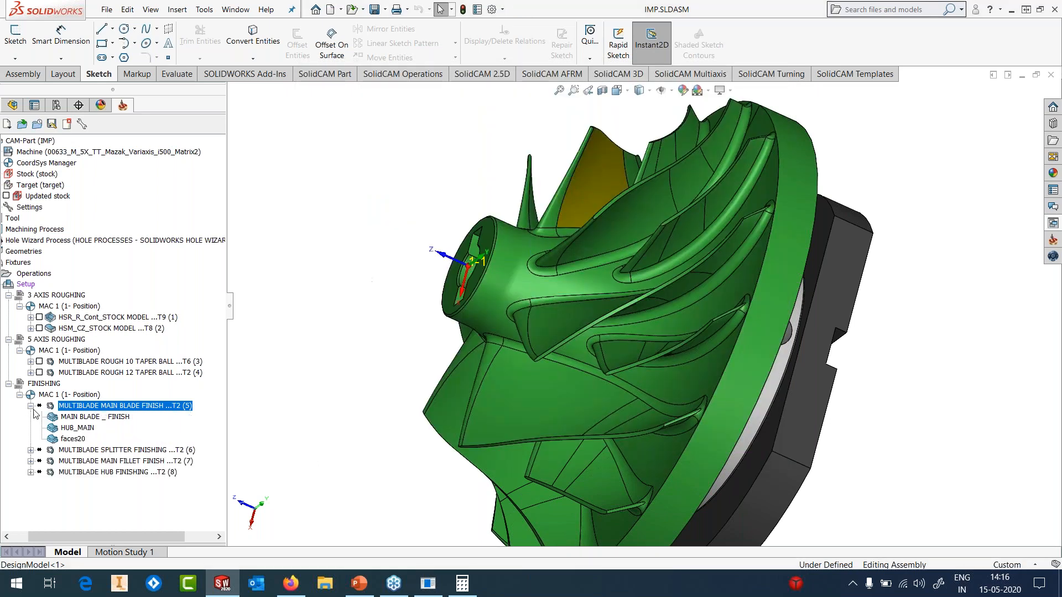
right_click(68, 416)
left_click(89, 424)
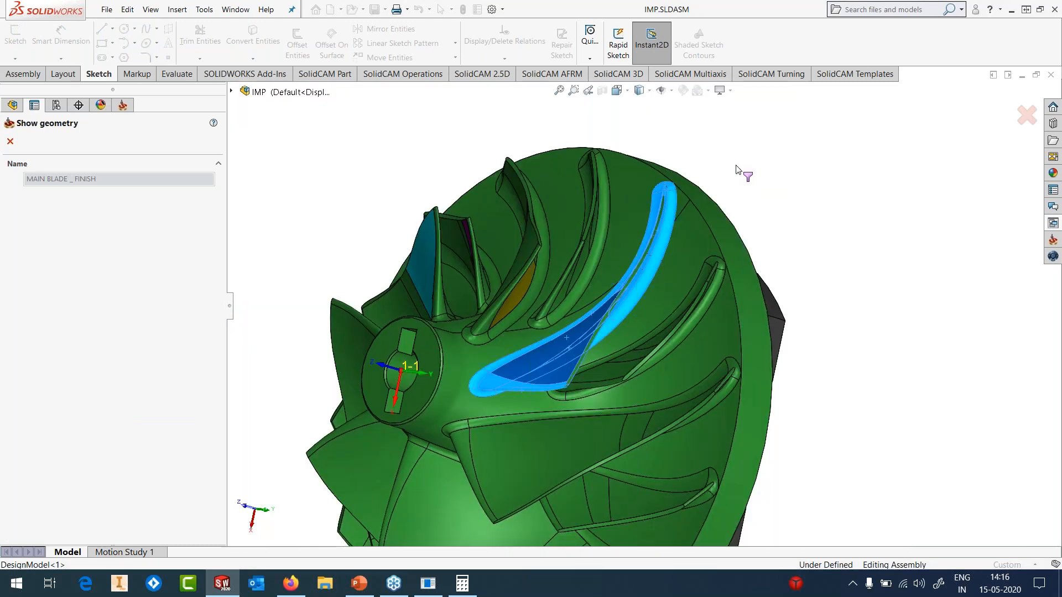
left_click(12, 141)
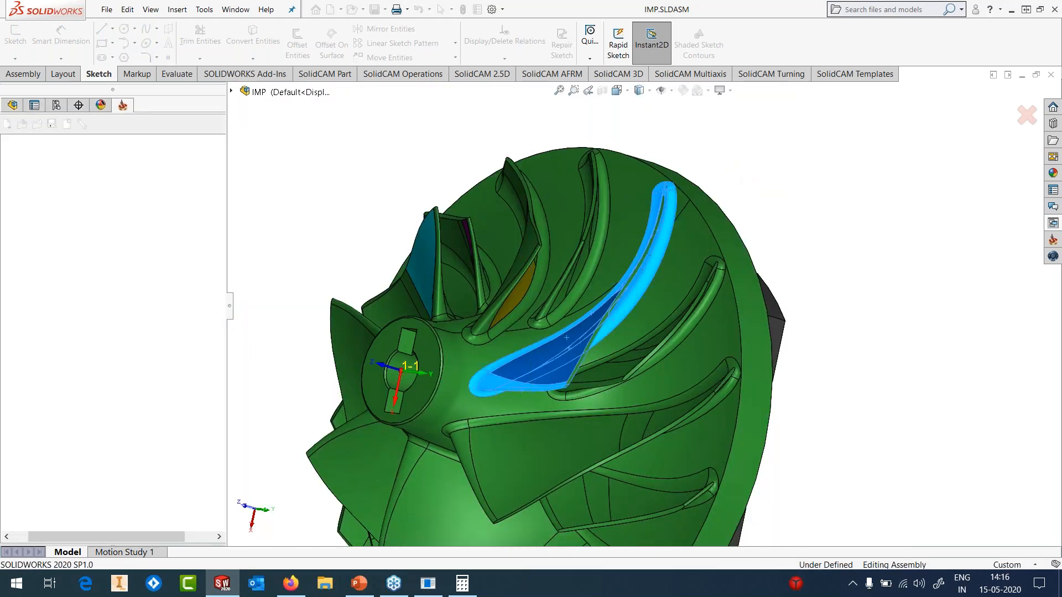
- Reopen the MULTIBLADE MAIN BLADE FINISH operation and review its tool axis tilting, surface quality and layer distance settings
right_click(67, 407)
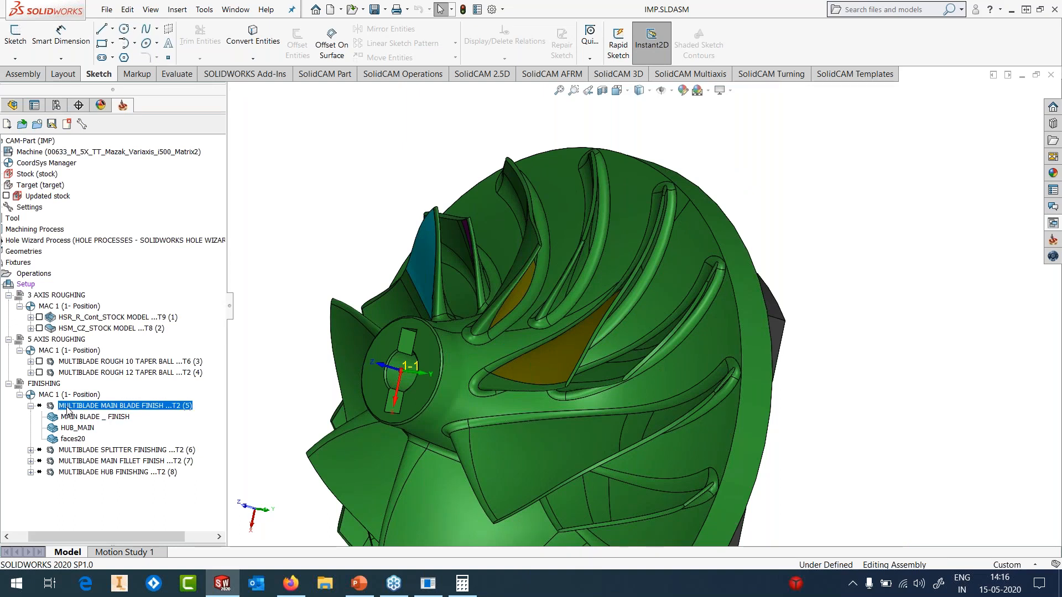
left_click(110, 142)
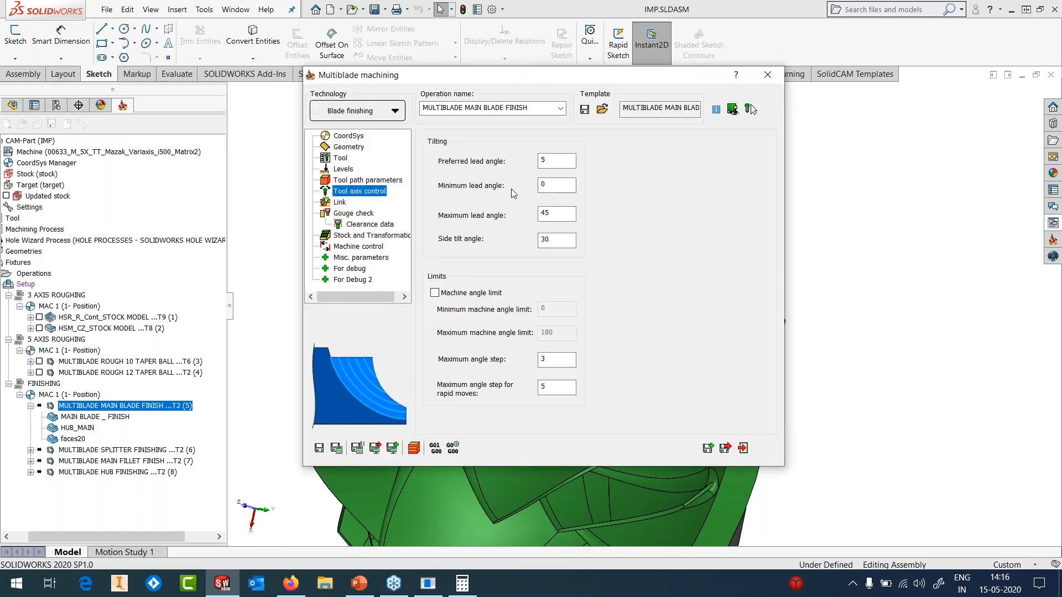
left_click(356, 185)
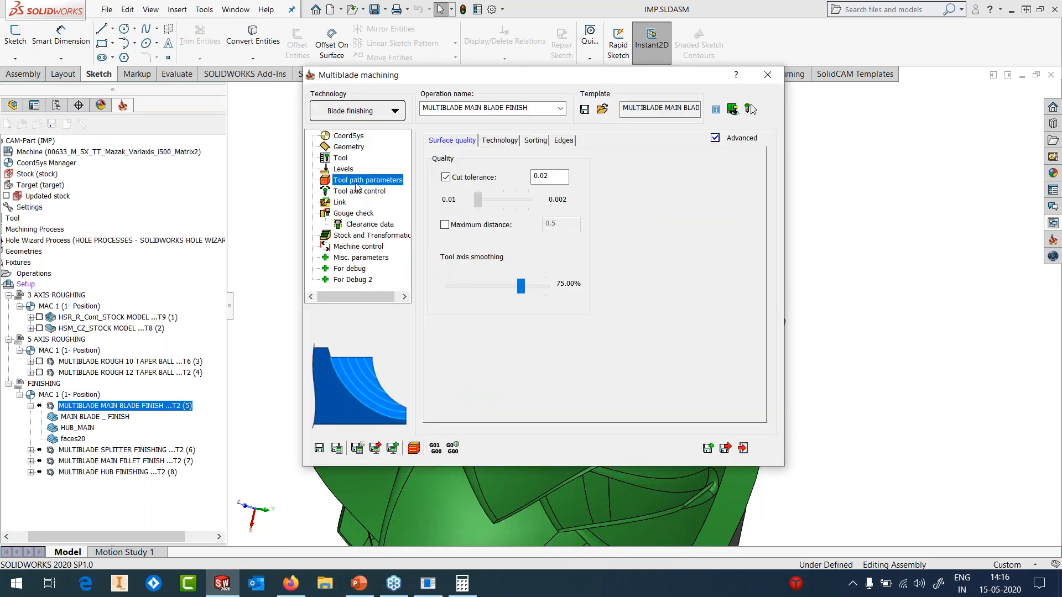
left_click(500, 142)
double_click(556, 250)
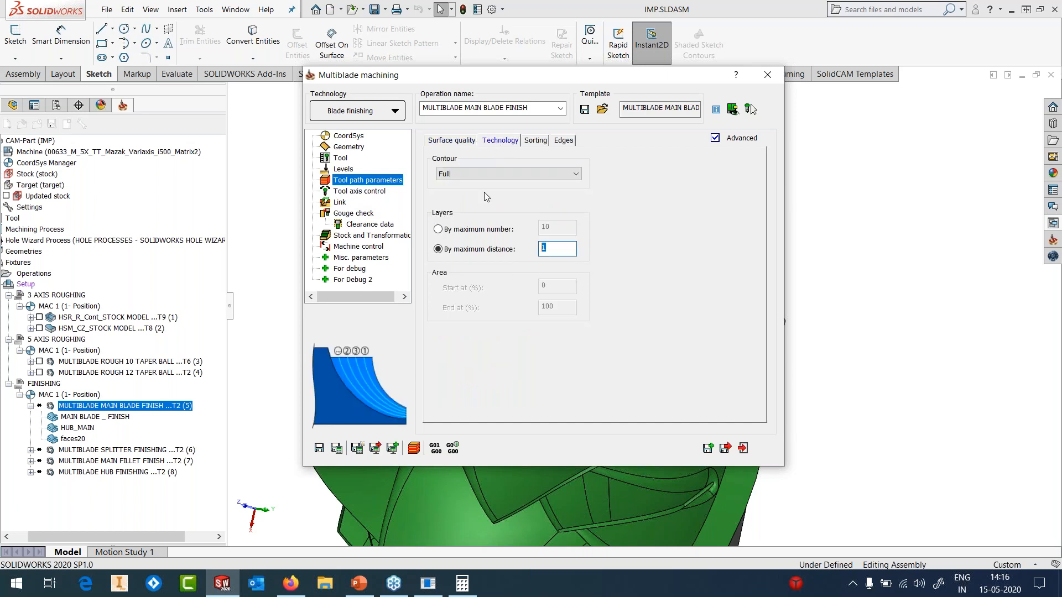
- Collapse the Multiblade machining dialog and examine the blade edge and surrounding fillet at the impeller rim
double_click(606, 75)
scroll(672, 205, "down", 2)
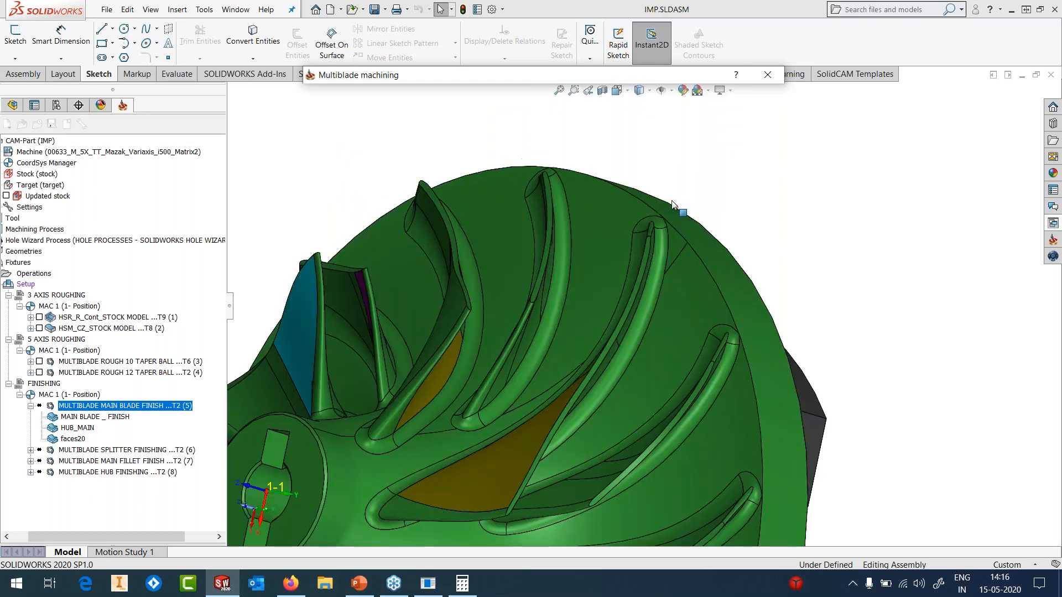
scroll(672, 205, "down", 4)
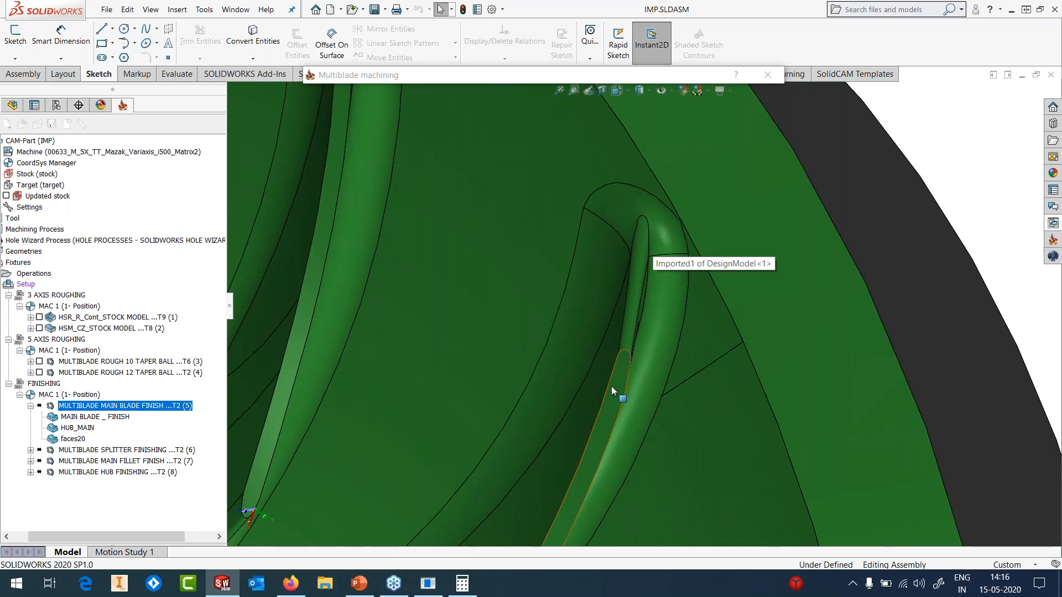
scroll(612, 386, "up", 6)
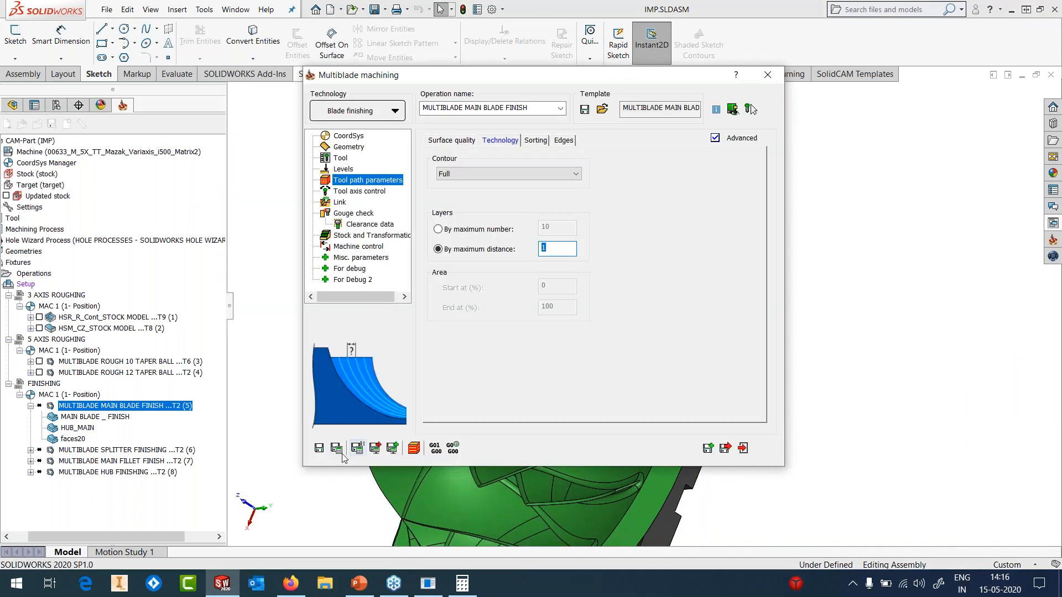
- Save and calculate the MULTIBLADE MAIN BLADE FINISH operation, close its settings, and inspect the finishing toolpath on the blade
left_click(337, 448)
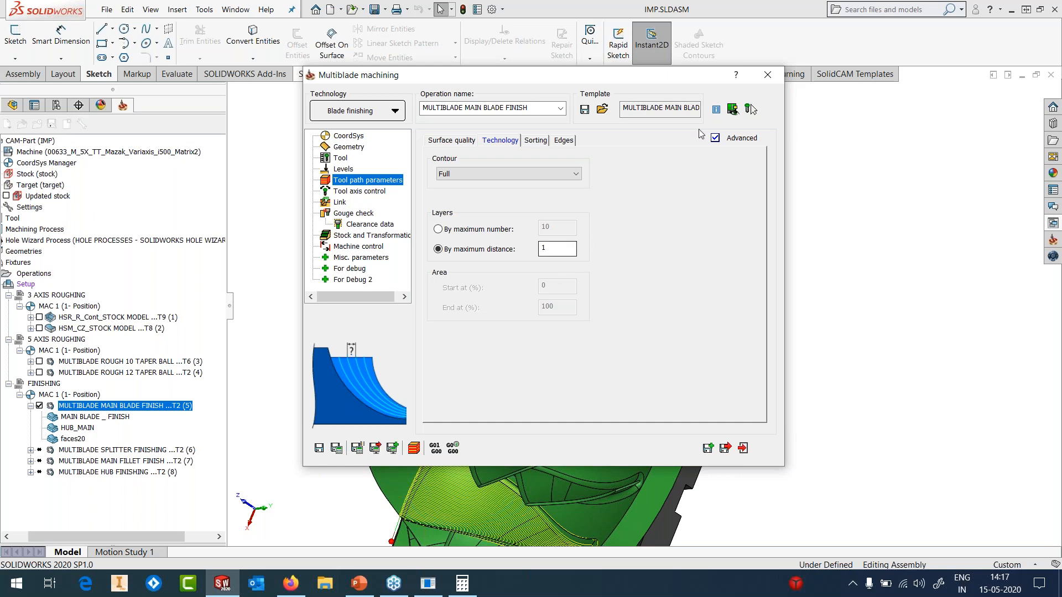
left_click(774, 76)
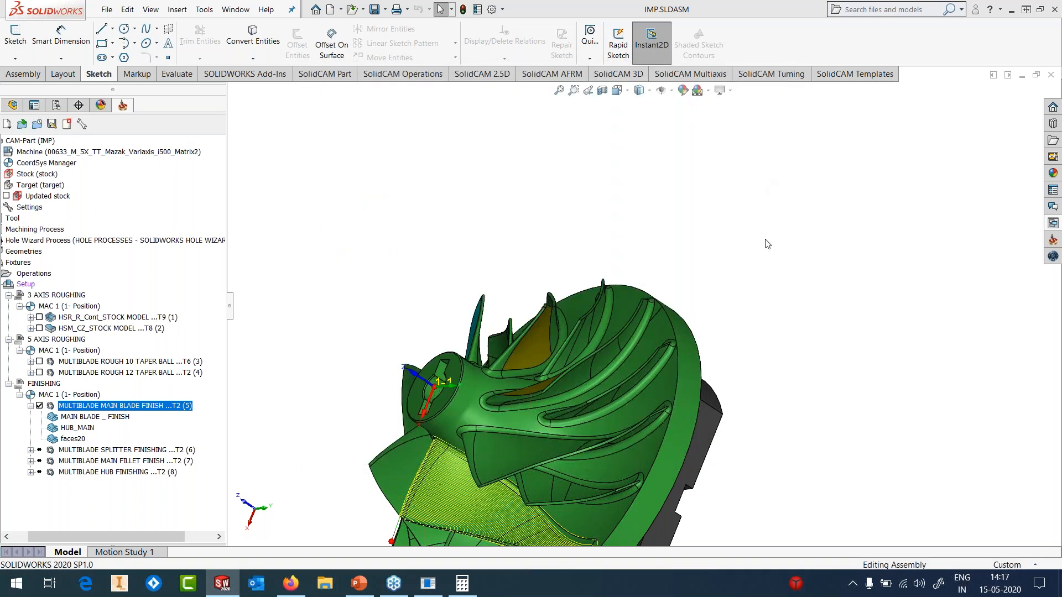
middle_click_drag(536, 391, 663, 376)
scroll(678, 390, "down", 5)
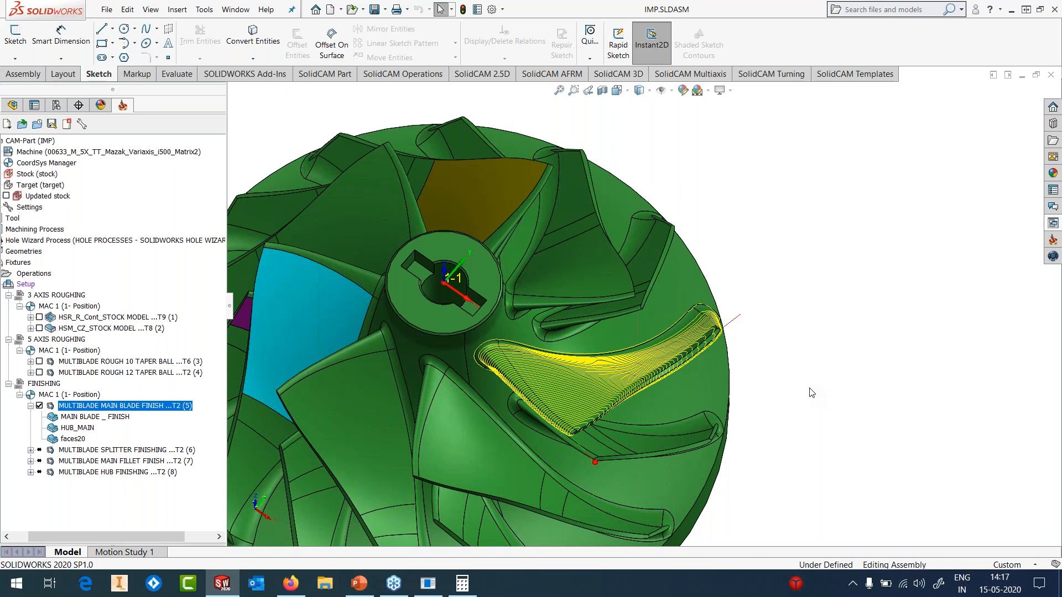
- Try to simulate the MULTIBLADE MAIN BLADE FINISH operation and cancel the updated stock calculation
right_click(111, 405)
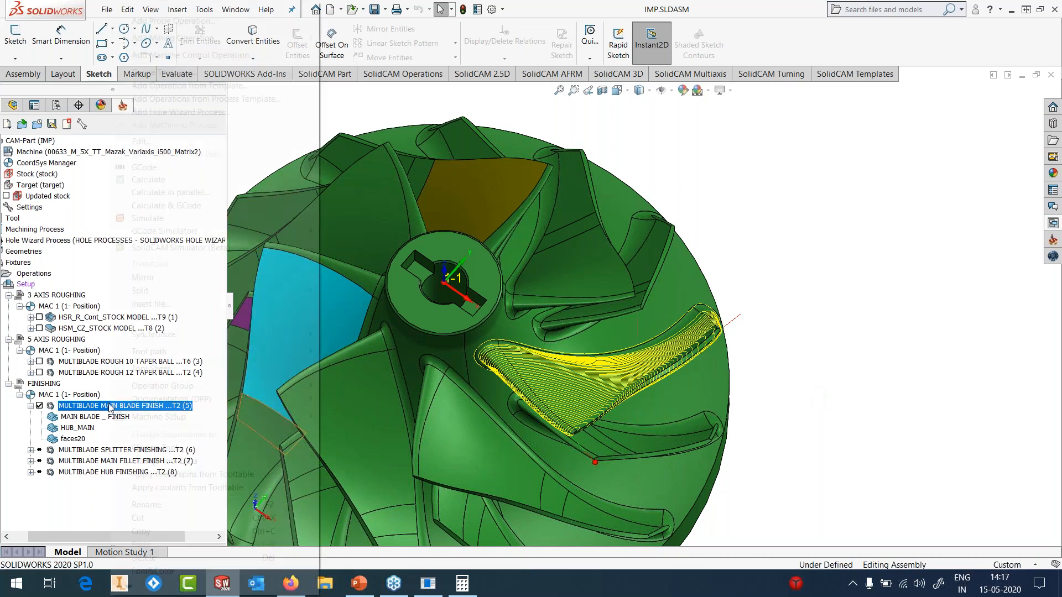
left_click(130, 220)
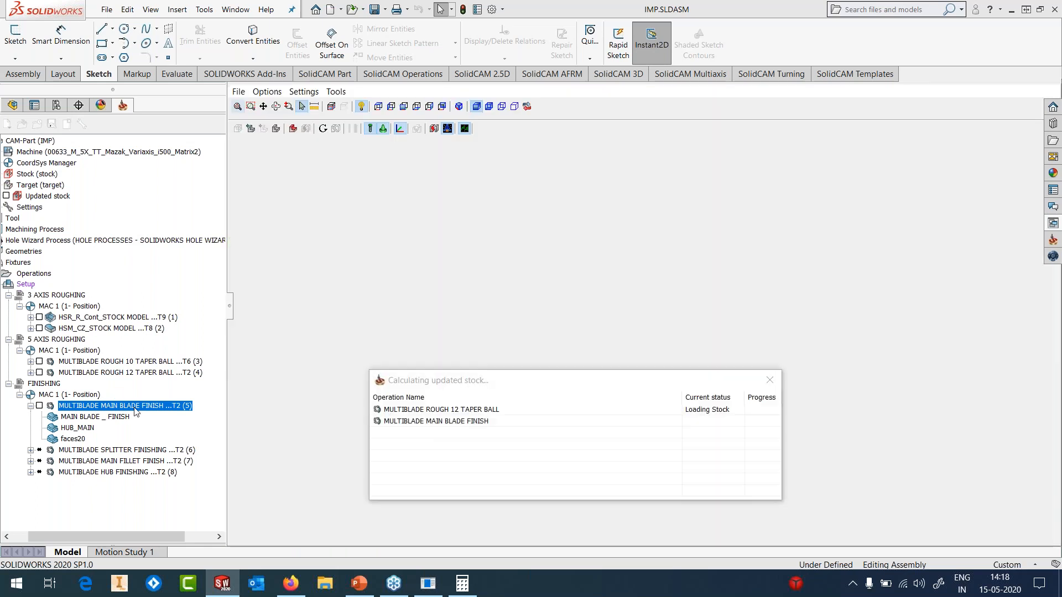
left_click(769, 380)
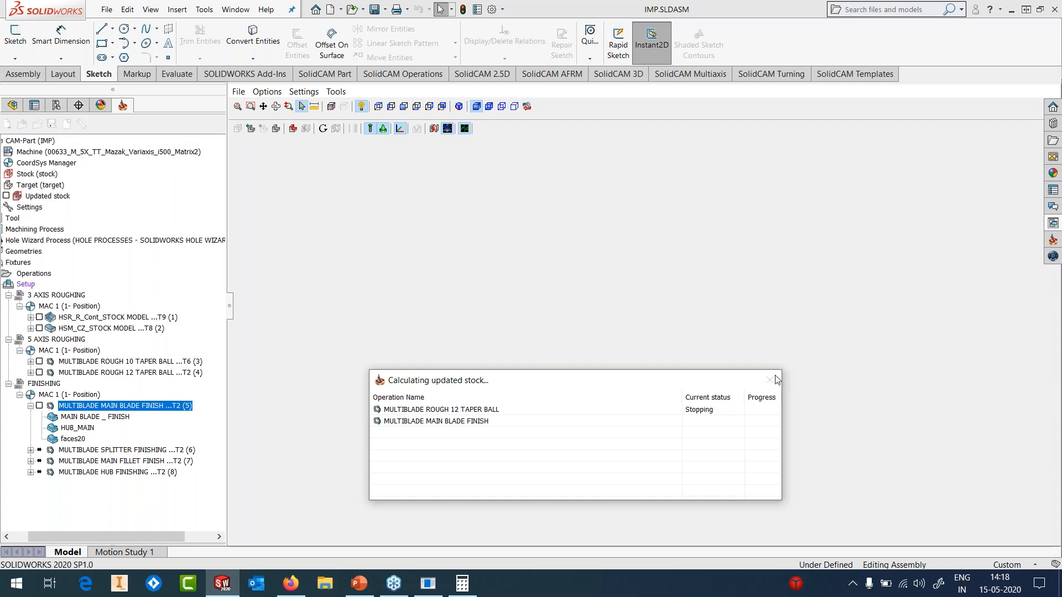
- Open Task Manager, end the unresponsive Solidcam task, and close the program from the error report without sending it
right_click(529, 583)
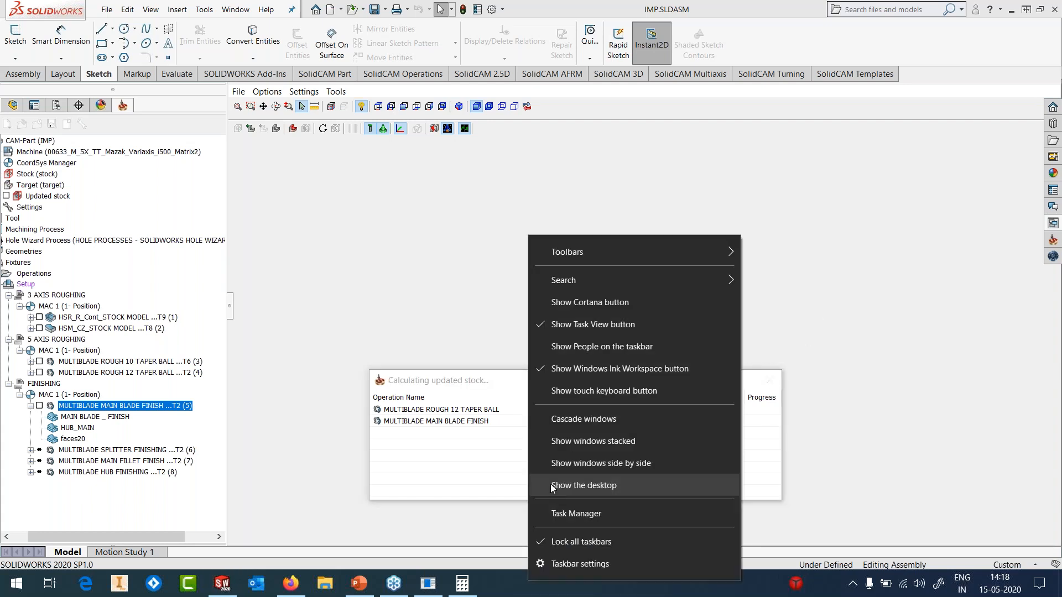
left_click(575, 513)
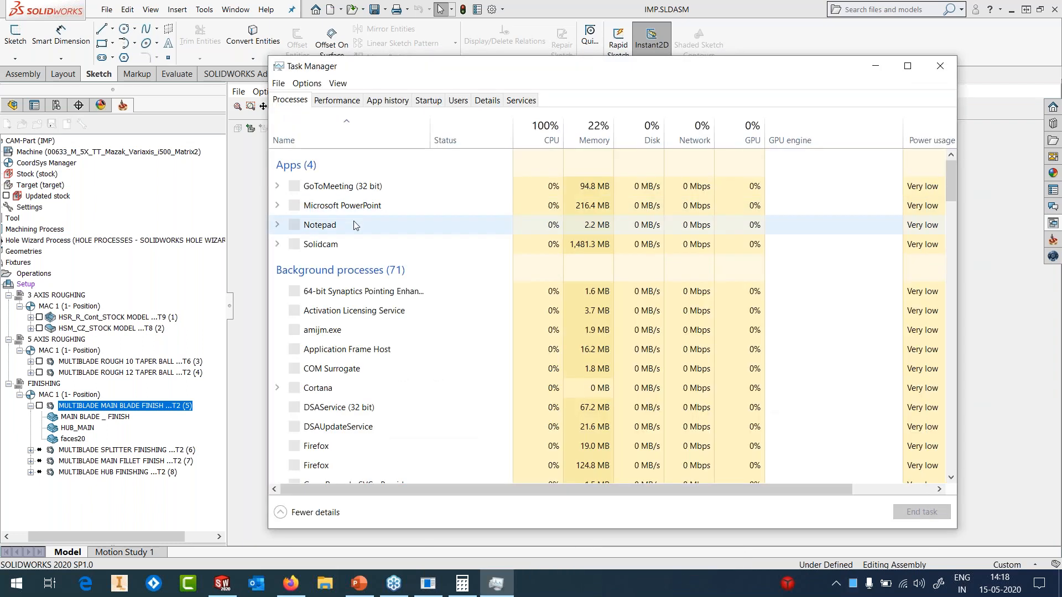
left_click(330, 321)
left_click(896, 519)
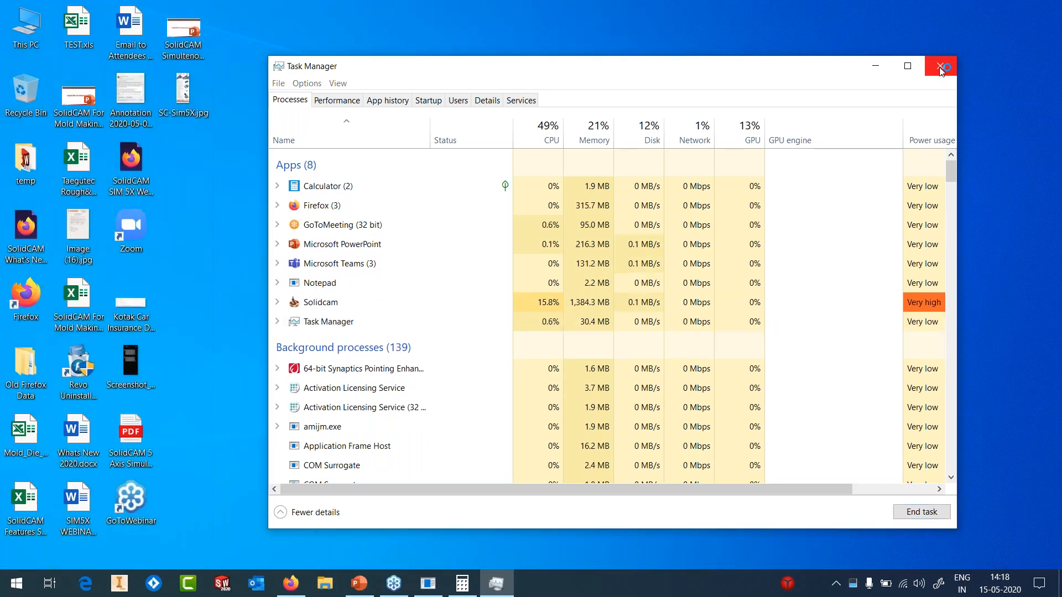
left_click(941, 68)
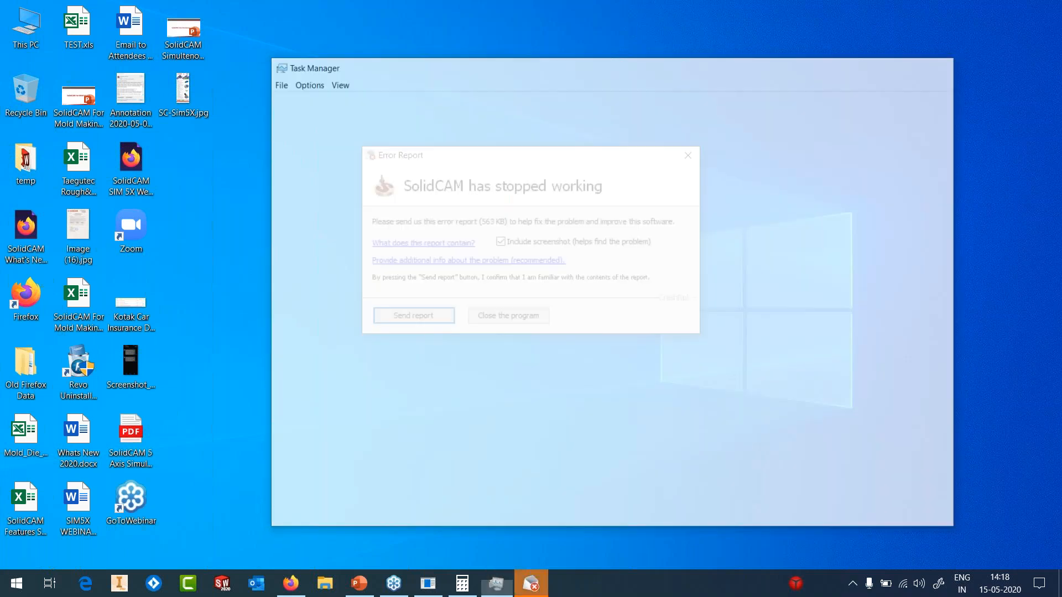
left_click(507, 316)
- Restart SOLIDWORKS and reopen the recent CAM-Part IMP.PRT from the 10-MULTIBLADE MACHINING folder
left_click(223, 585)
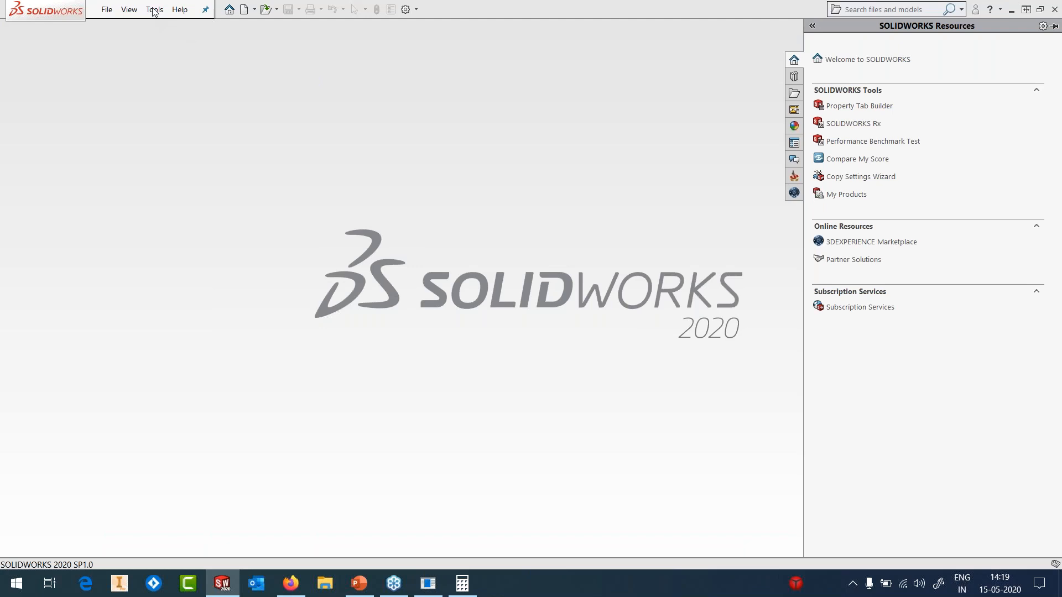
left_click(154, 10)
mouse_move(304, 70)
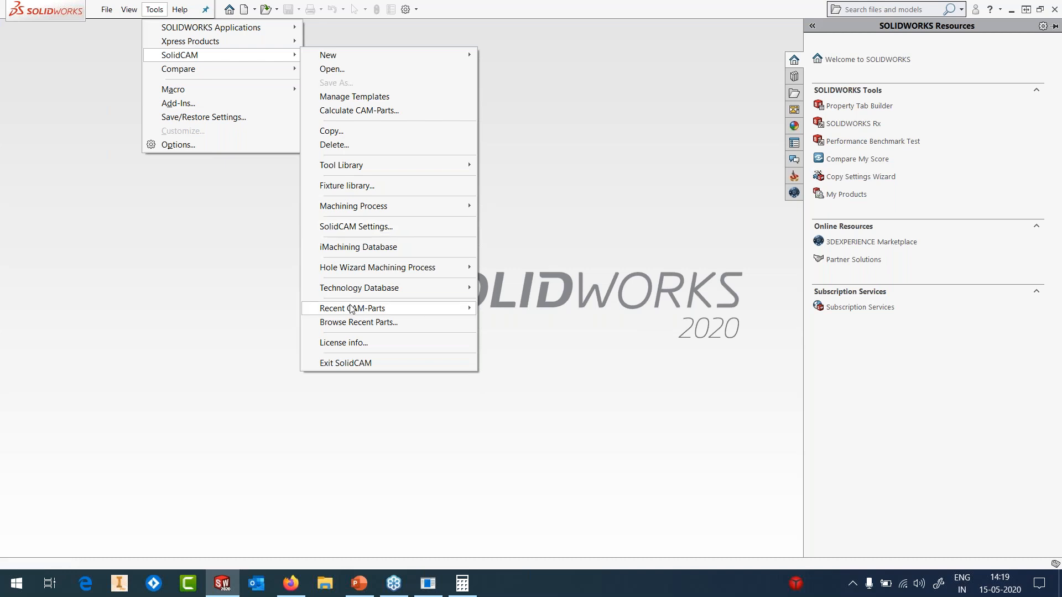
mouse_move(352, 308)
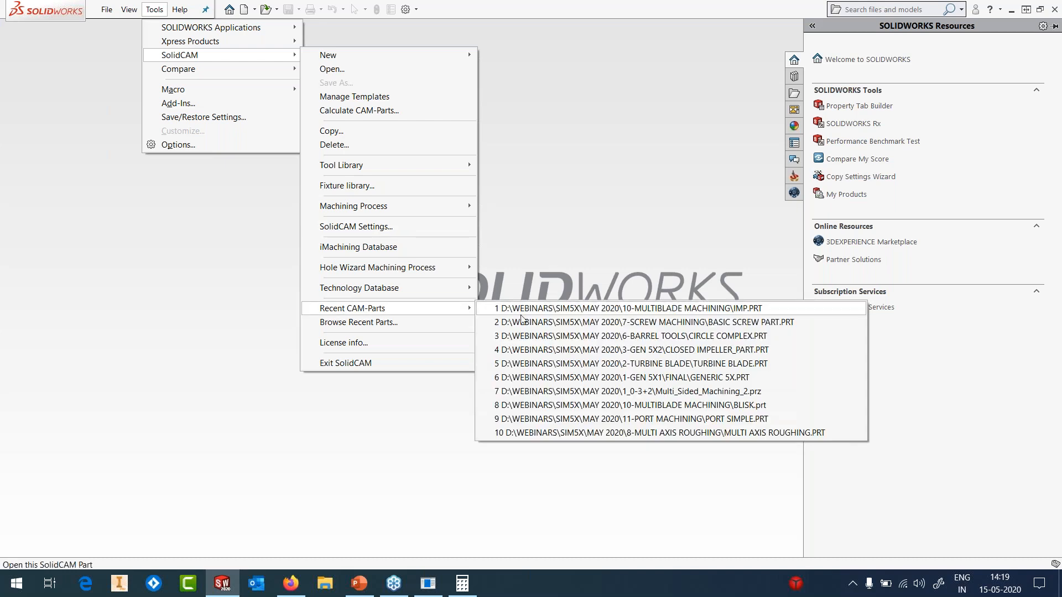
left_click(594, 308)
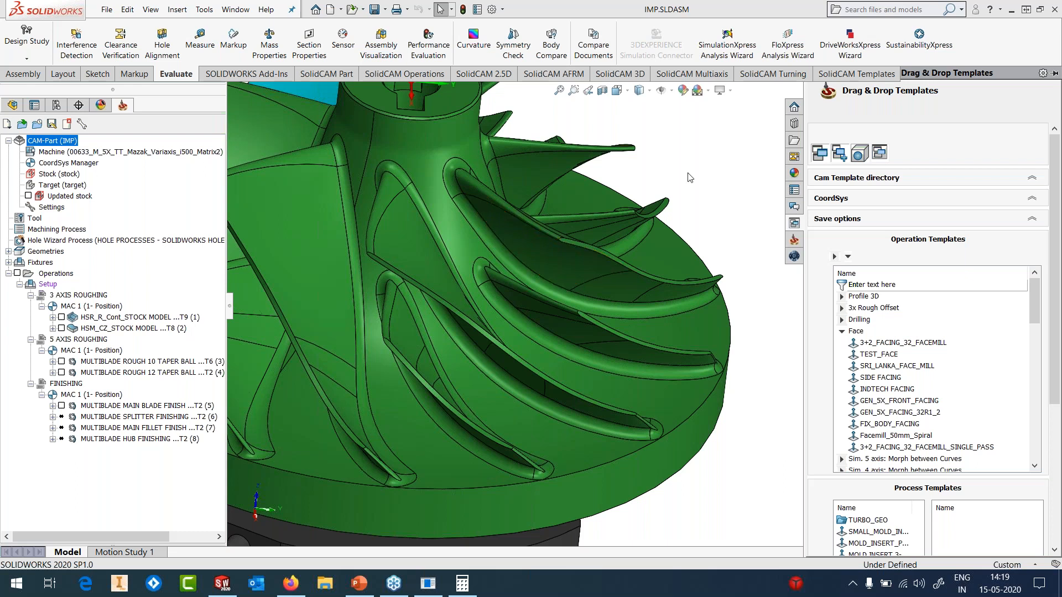
scroll(690, 177, "up", 8)
middle_click_drag(690, 178, 763, 365)
scroll(552, 249, "up", 1)
scroll(552, 249, "down", 2)
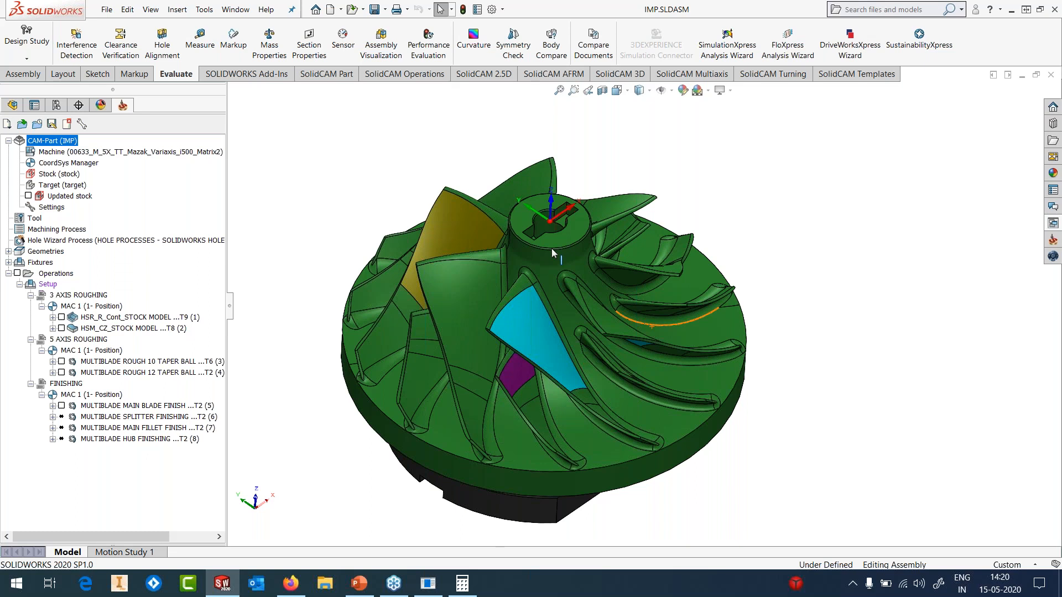
- Switch to PowerPoint, present the Impeller / Blisk Machining slide full screen, and return to SOLIDWORKS
left_click(360, 585)
left_click(734, 366)
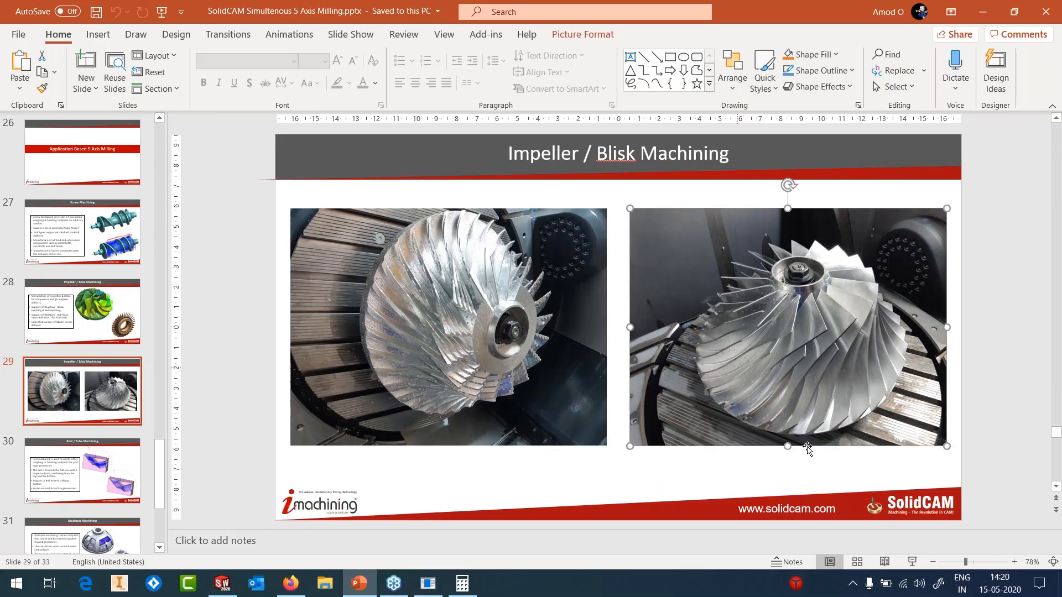
left_click(913, 563)
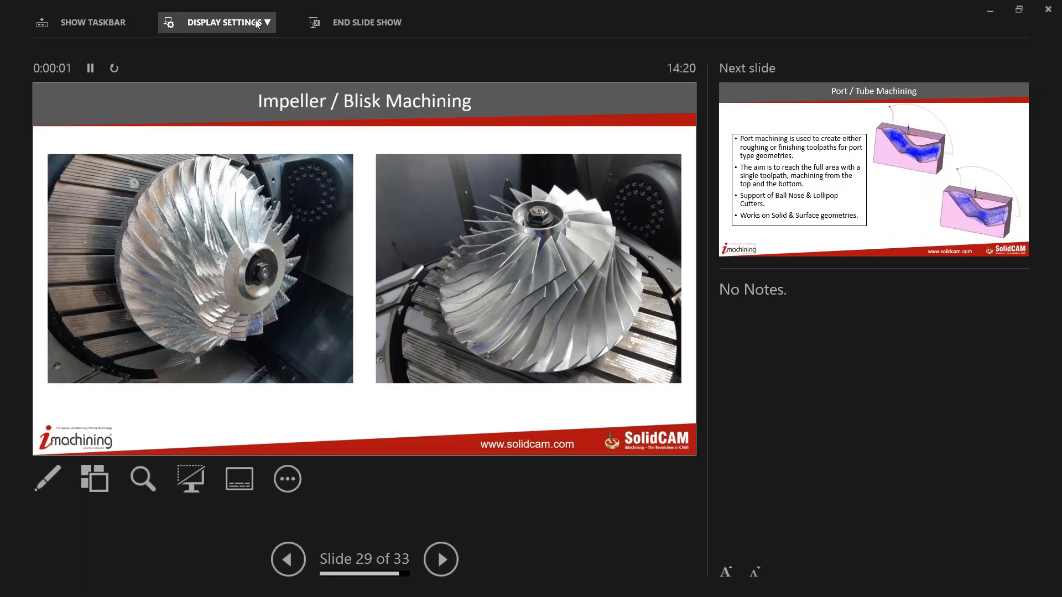
left_click(256, 22)
left_click(254, 48)
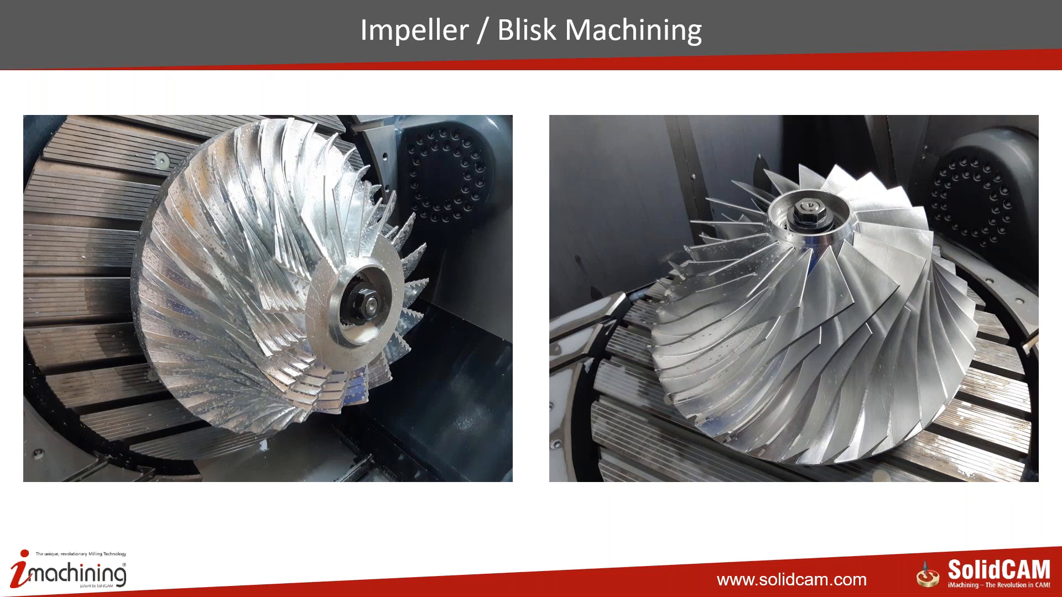
key("Escape")
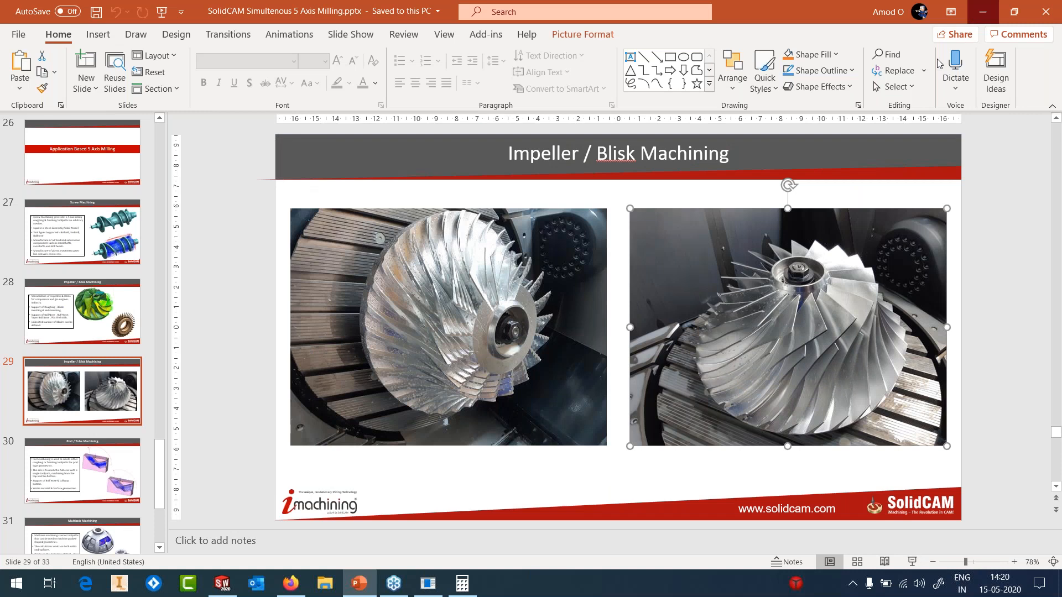
left_click(982, 12)
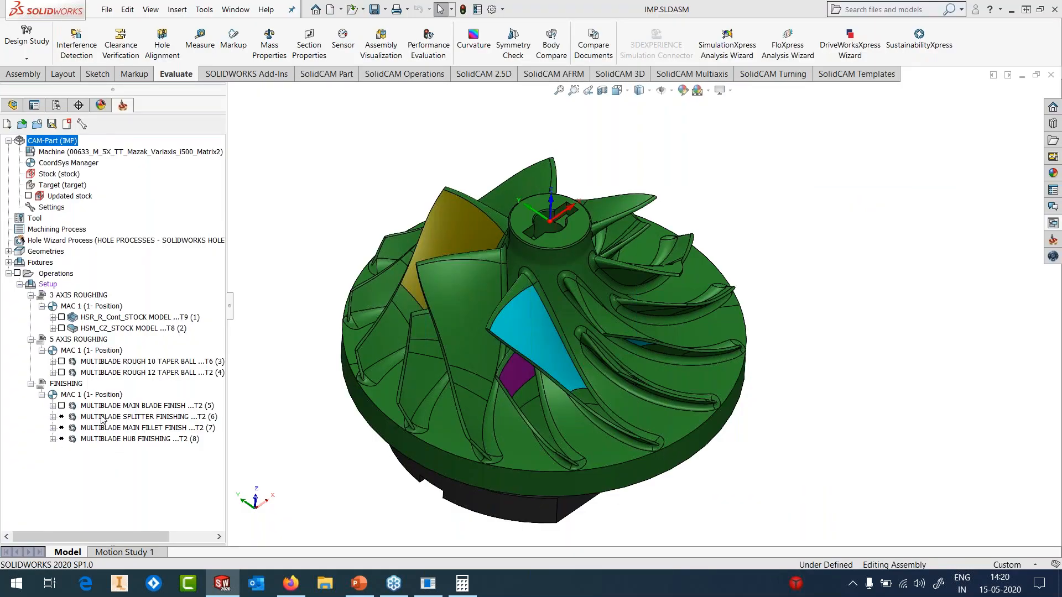
- Calculate the MULTIBLADE SPLITTER FINISHING operation and inspect its toolpath on the splitter blade before hiding it
right_click(102, 420)
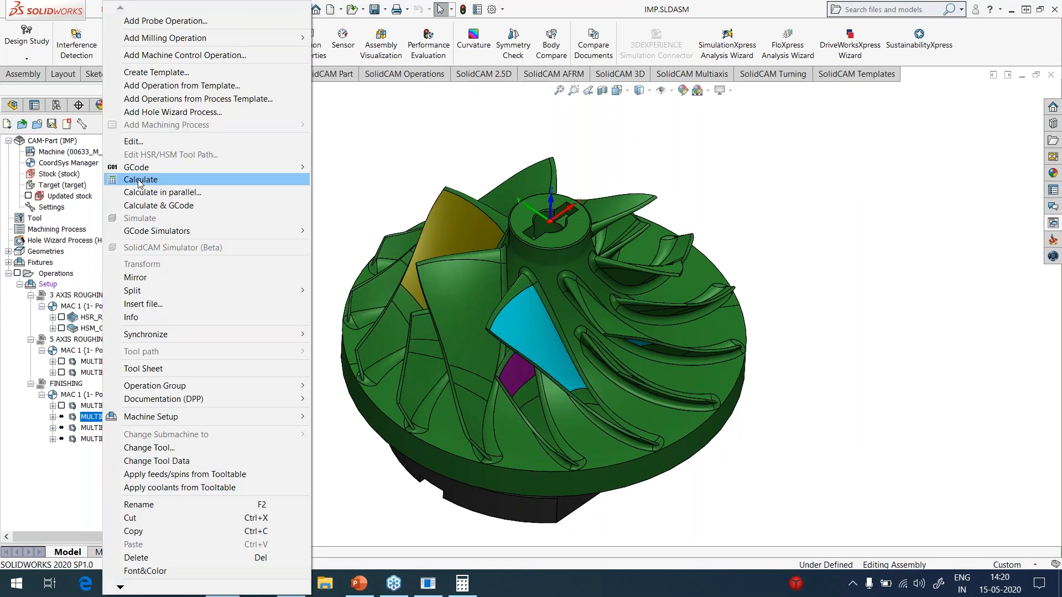
left_click(297, 215)
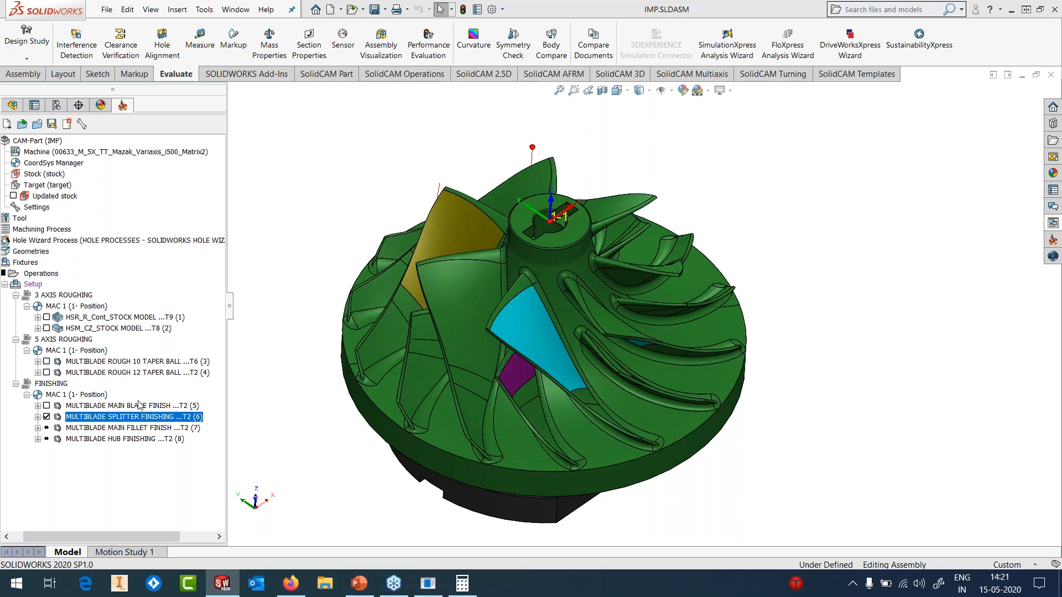
middle_click_drag(484, 218, 458, 332)
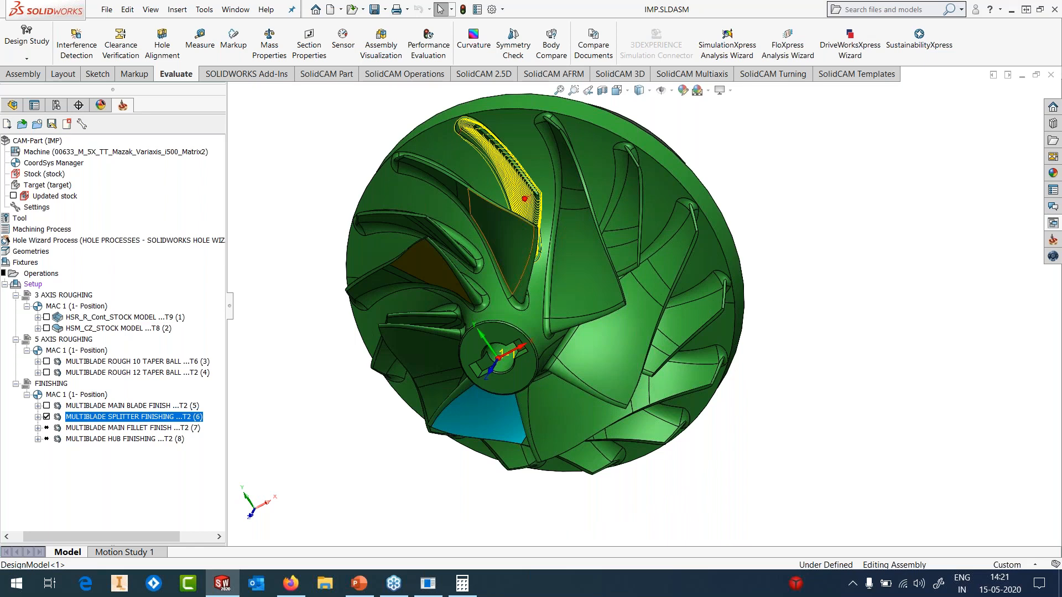
scroll(496, 169, "down", 3)
middle_click_drag(523, 179, 548, 188)
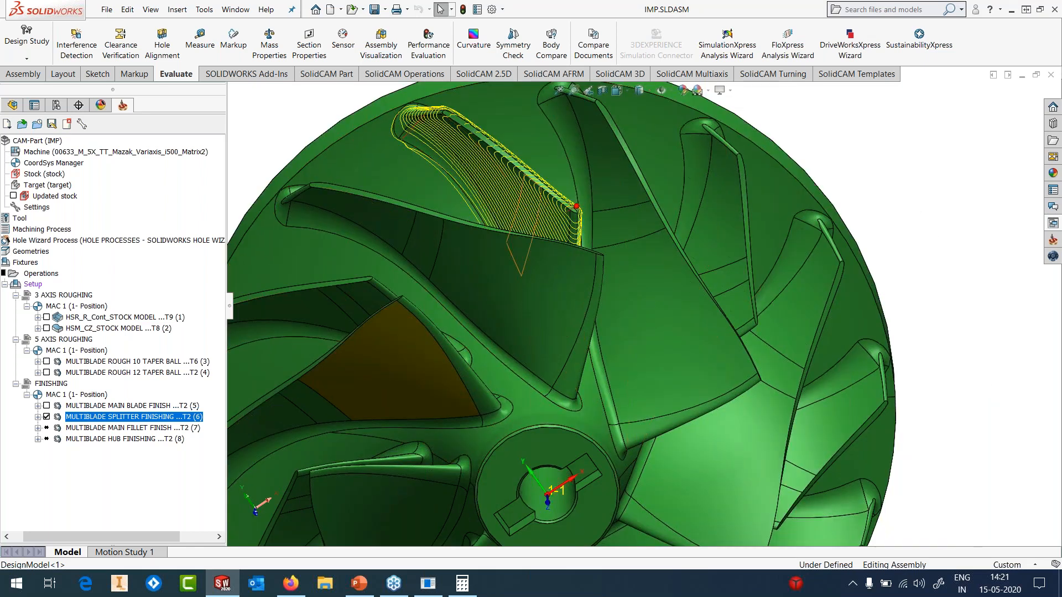
left_click(46, 417)
- Highlight the fillet face at the main blade's root and review the geometry settings of the MULTIBLADE MAIN FILLET FINISH operation
scroll(341, 230, "down", 6)
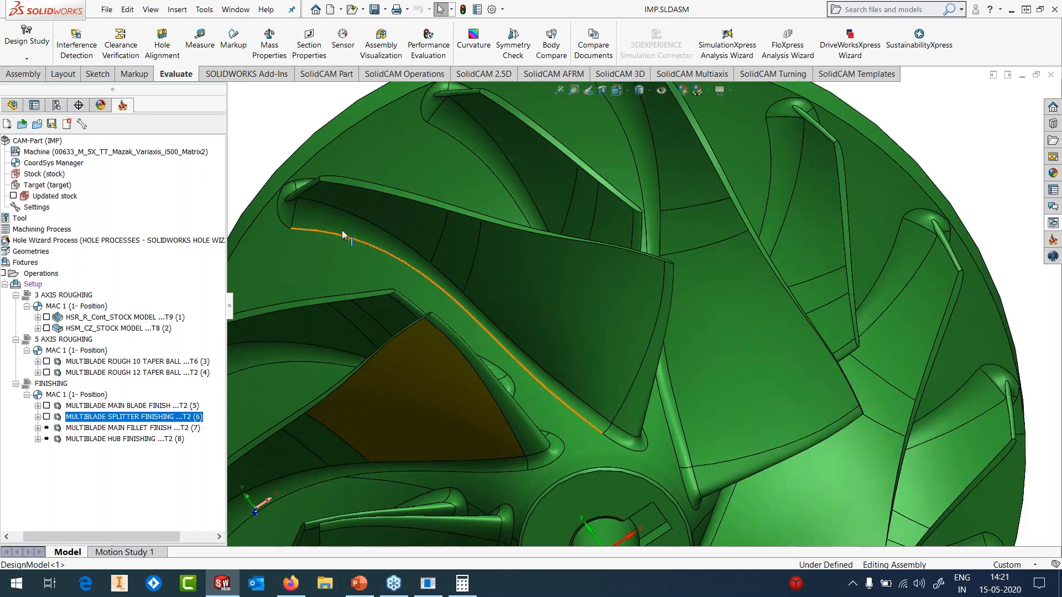
left_click(359, 214)
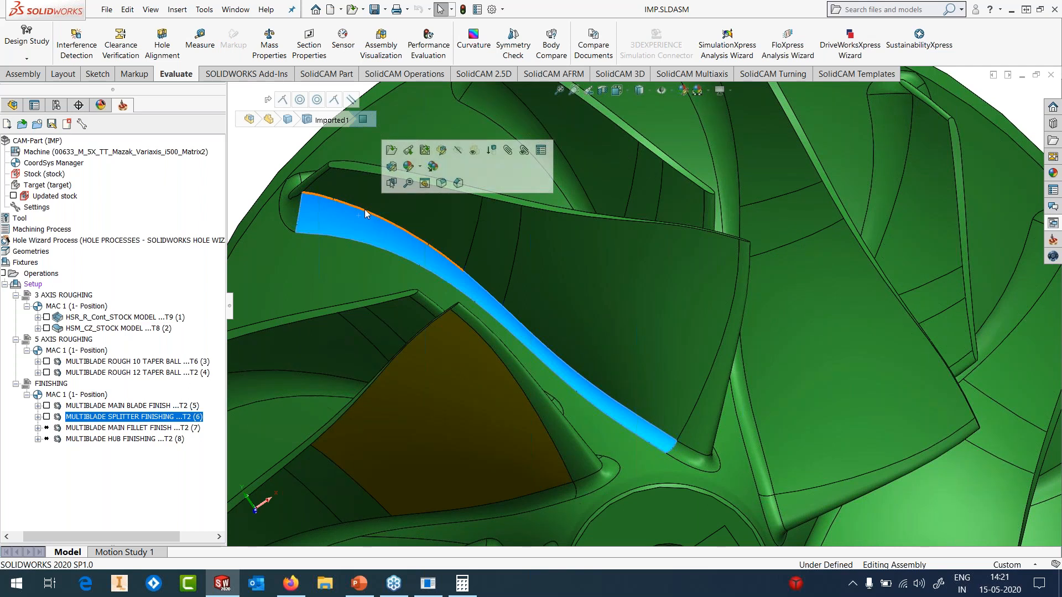
double_click(72, 428)
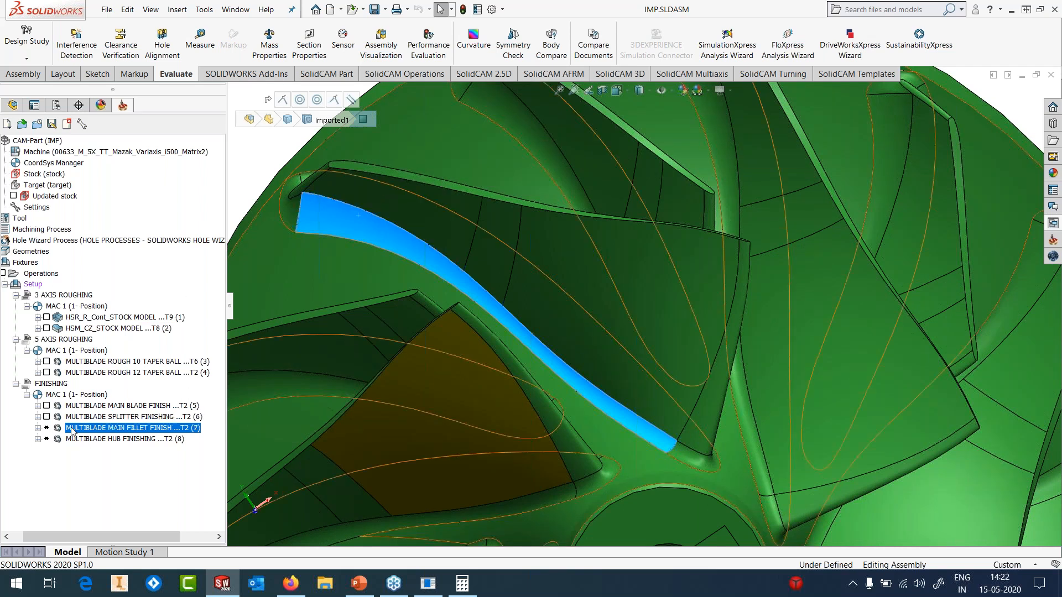
left_click(130, 142)
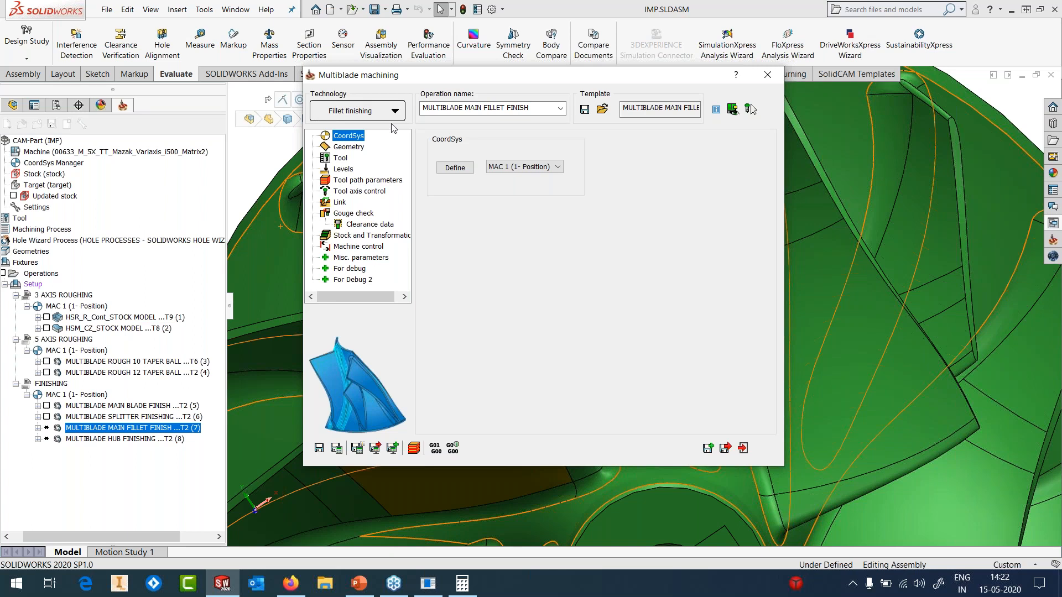
left_click(358, 151)
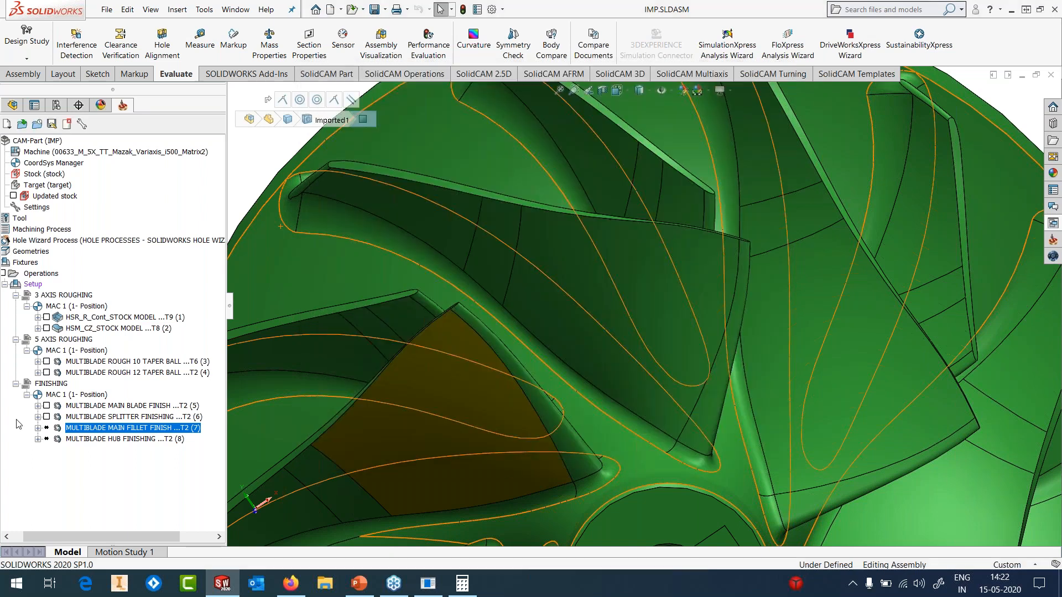
- Show the faces24 geometry of the MULTIBLADE MAIN FILLET FINISH operation on the impeller and close the geometry display
left_click(37, 428)
right_click(84, 440)
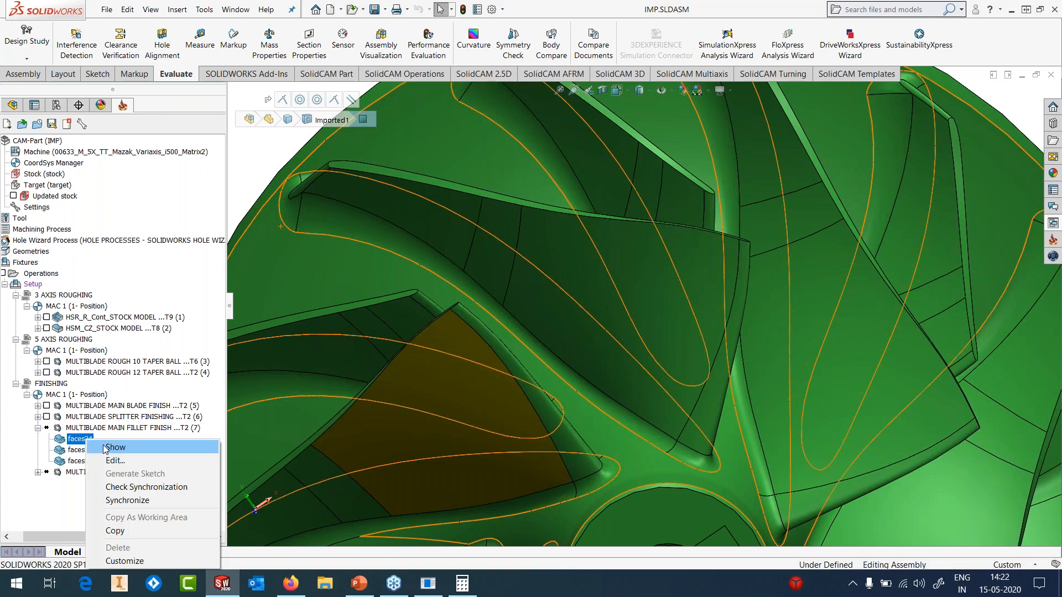
left_click(103, 446)
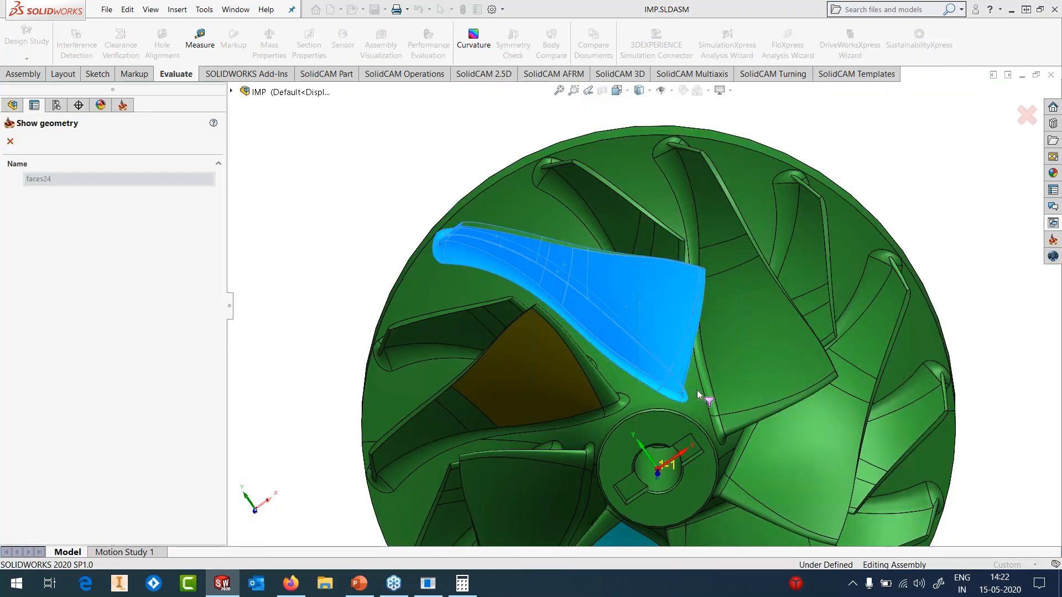
left_click(10, 141)
- Calculate the MULTIBLADE MAIN FILLET FINISH operation and inspect its toolpath around the main blade's root before hiding it
right_click(123, 429)
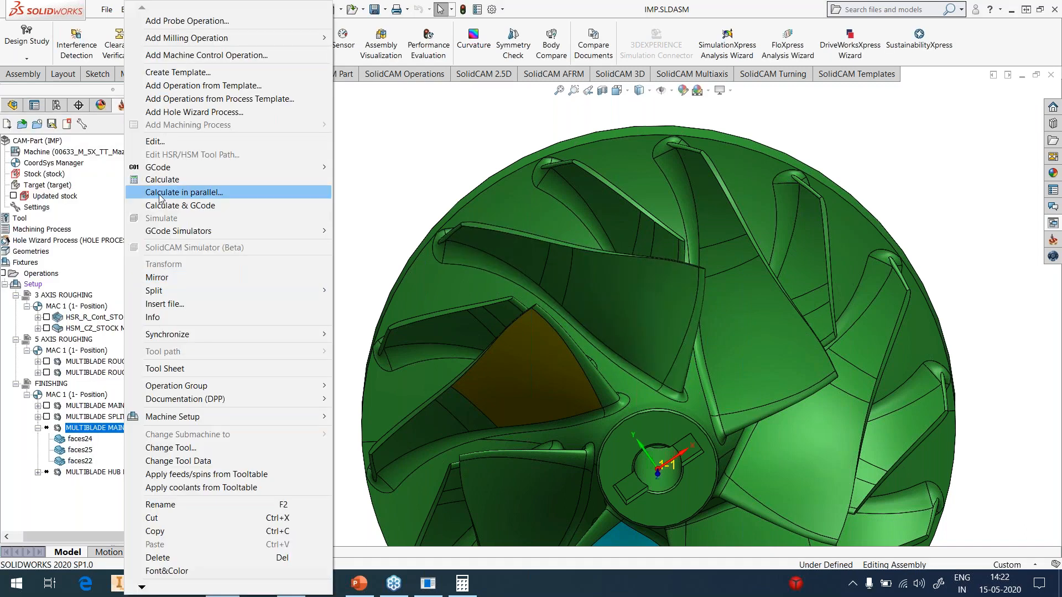
left_click(163, 176)
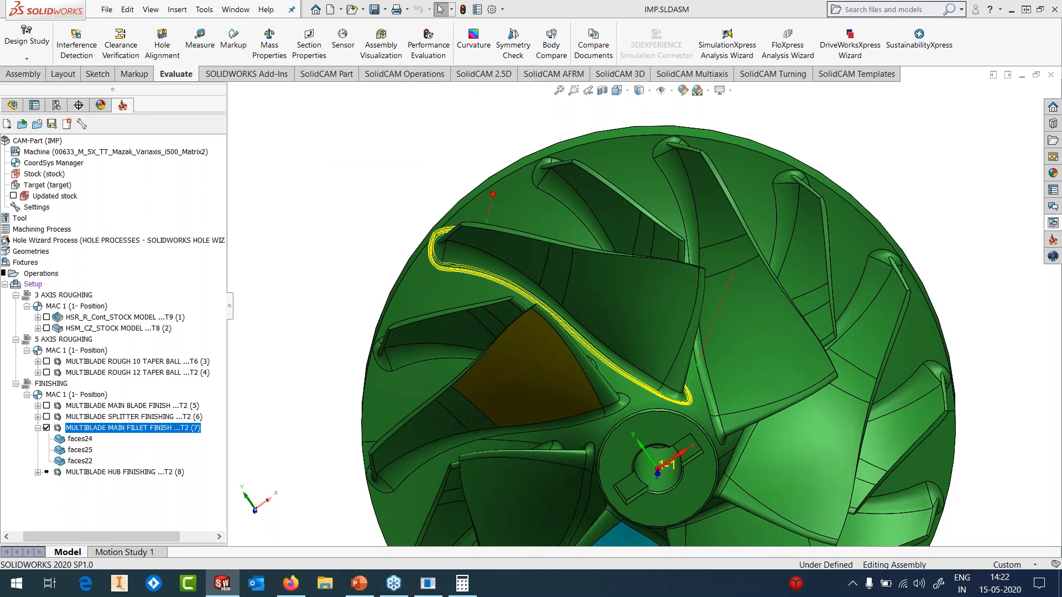
scroll(520, 250, "up", 1)
middle_click_drag(519, 250, 416, 389)
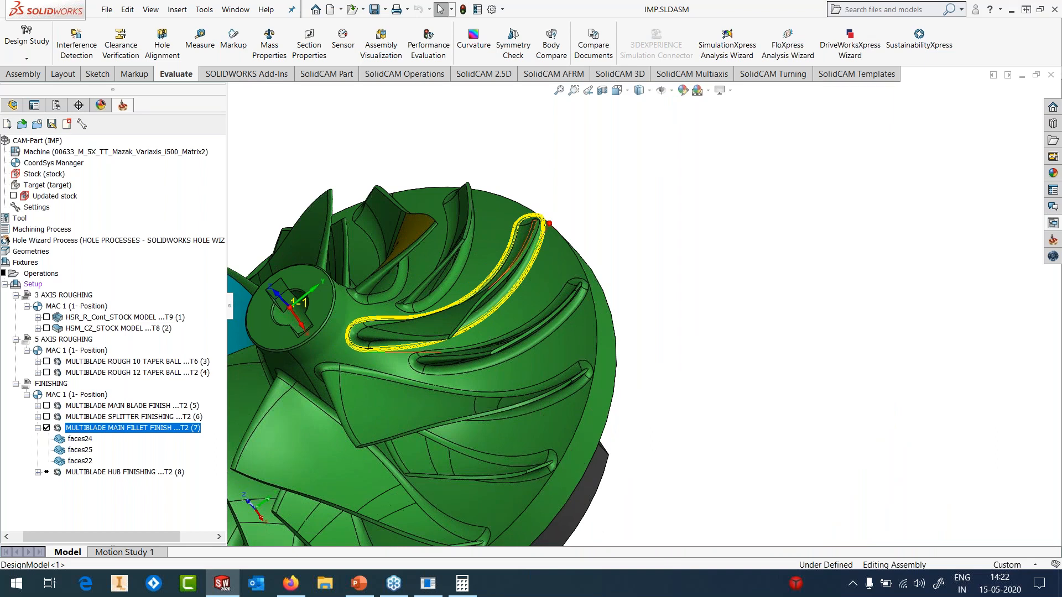
scroll(396, 349, "down", 3)
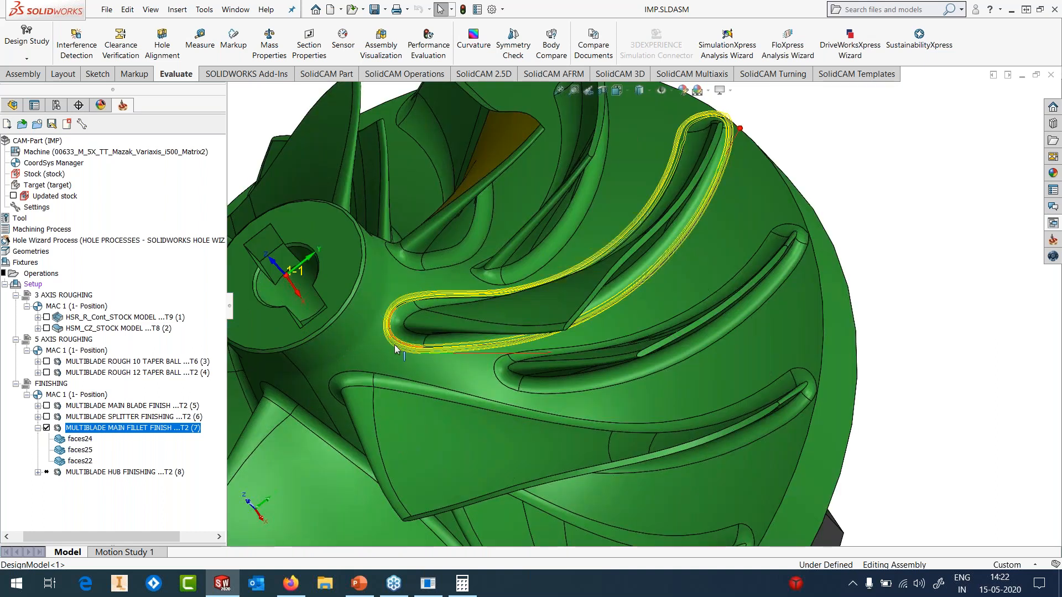
scroll(395, 346, "down", 2)
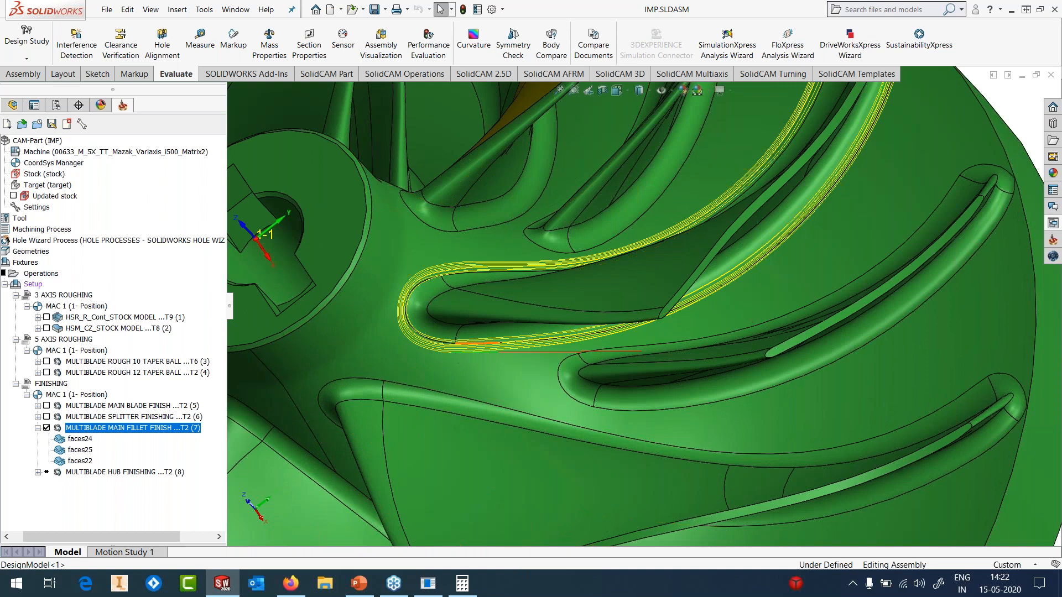
scroll(454, 353, "up", 3)
left_click(46, 429)
- Open the MULTIBLADE HUB FINISHING operation and review its geometry, tool, surface quality and slice settings
right_click(69, 442)
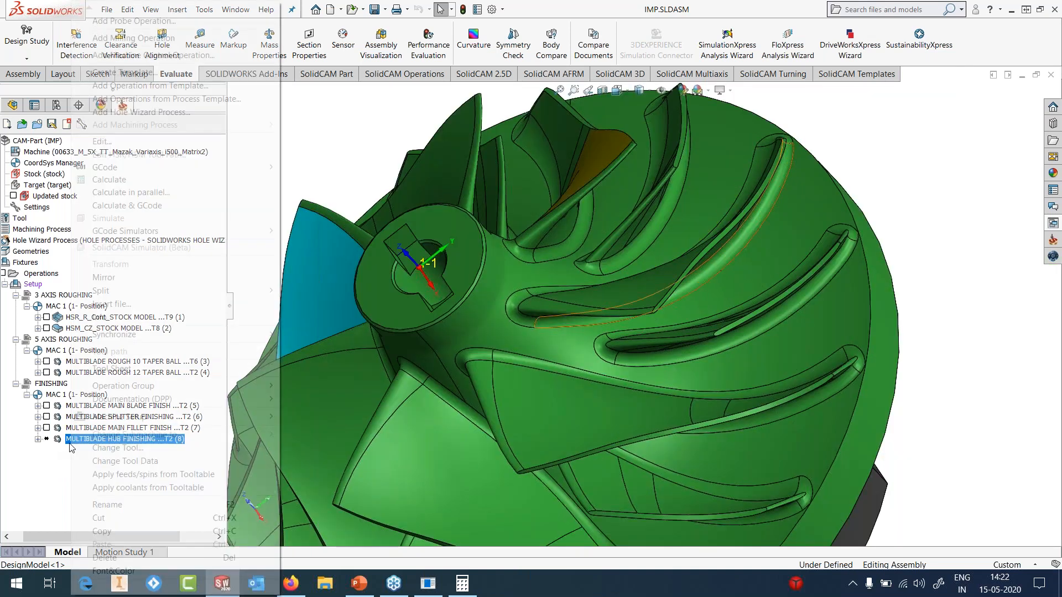
left_click(102, 141)
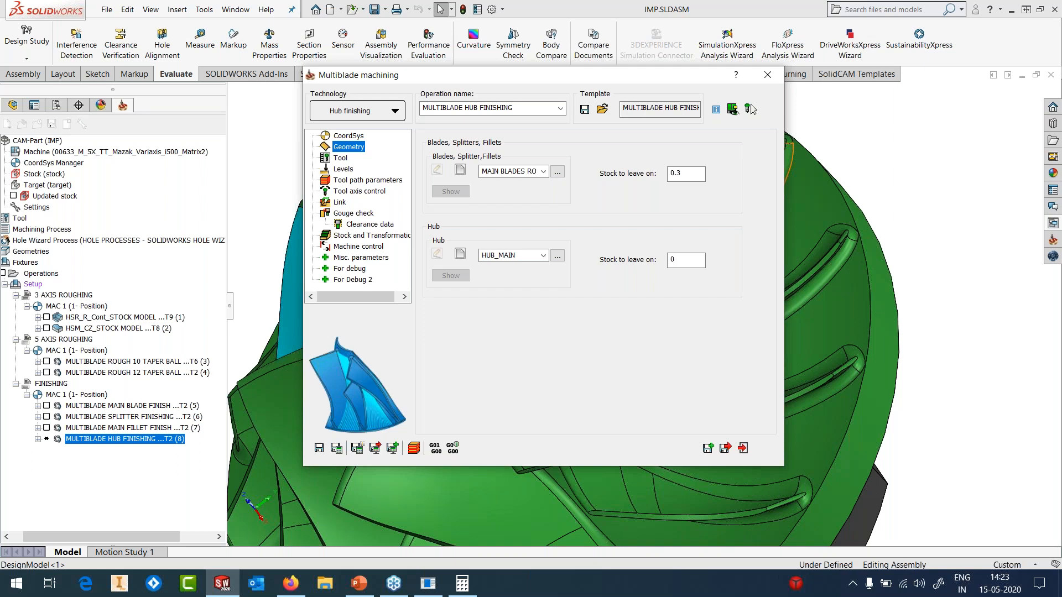
left_click(342, 160)
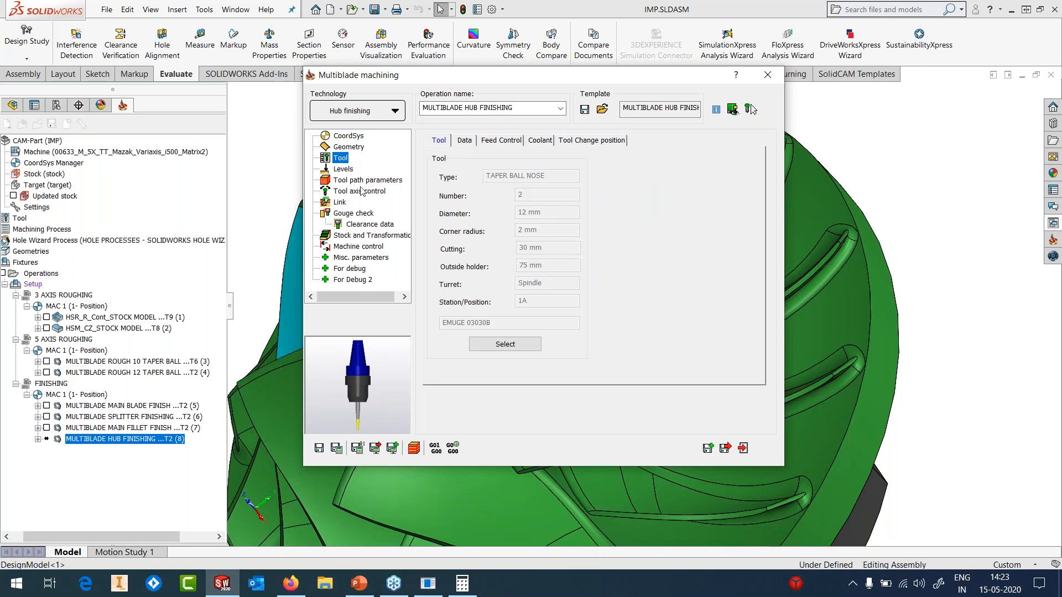
left_click(357, 179)
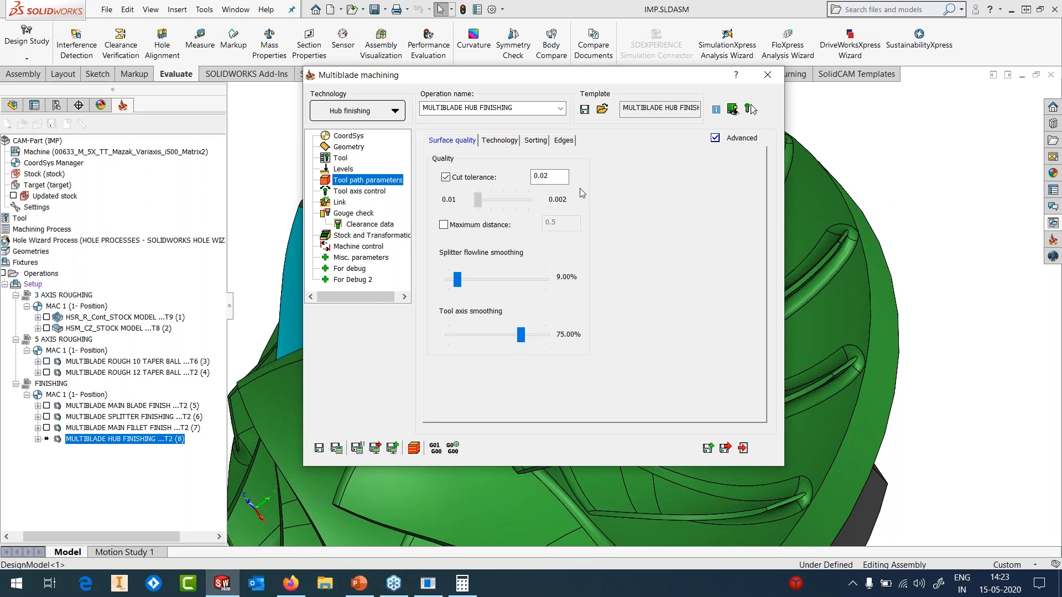
left_click(500, 140)
double_click(559, 258)
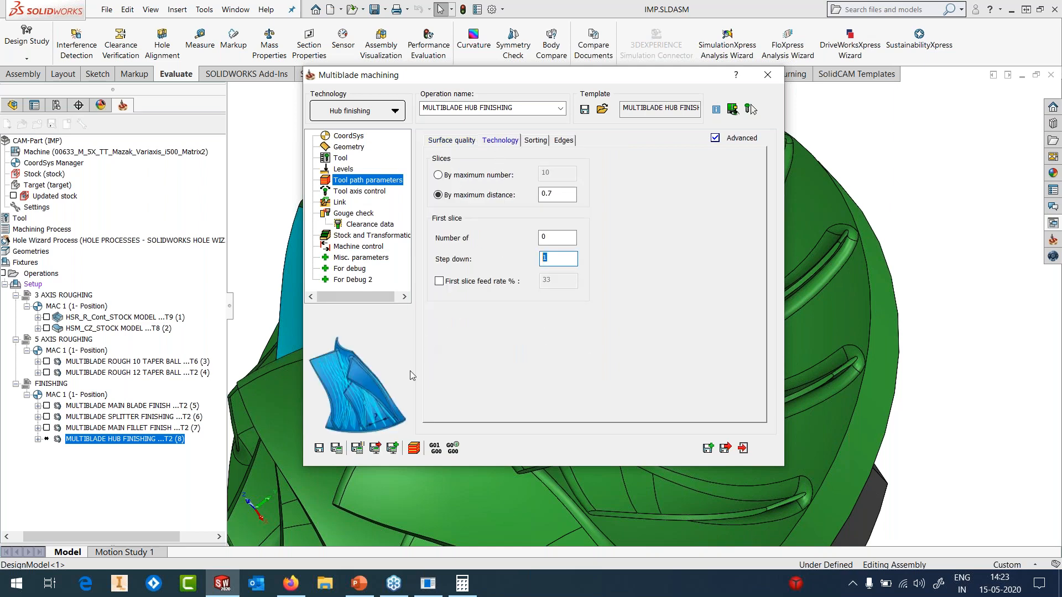
left_click(341, 159)
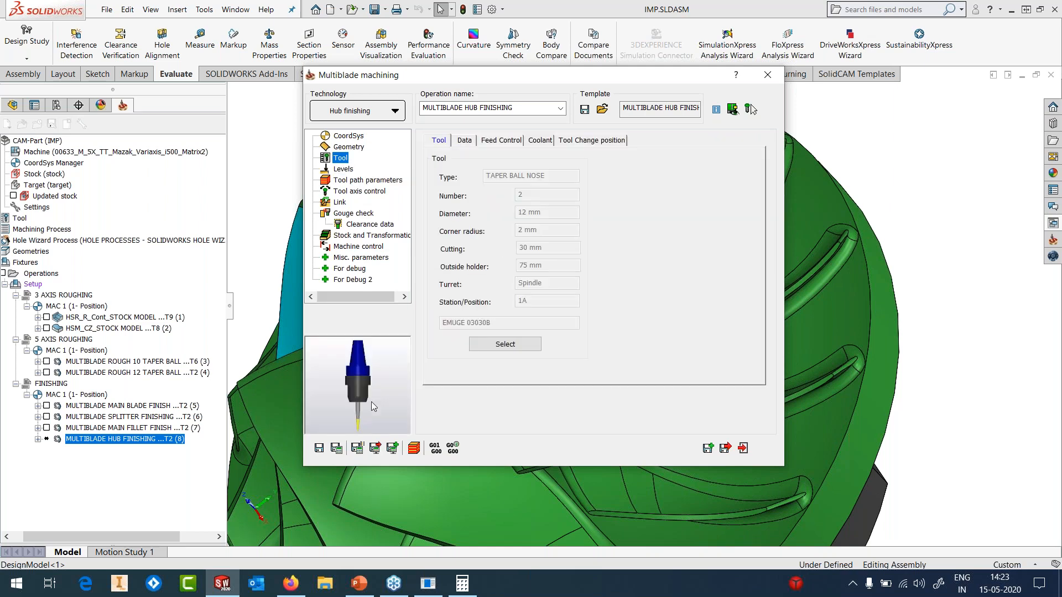
- Save and calculate the MULTIBLADE HUB FINISHING operation and close its settings
left_click(324, 453)
left_click(338, 447)
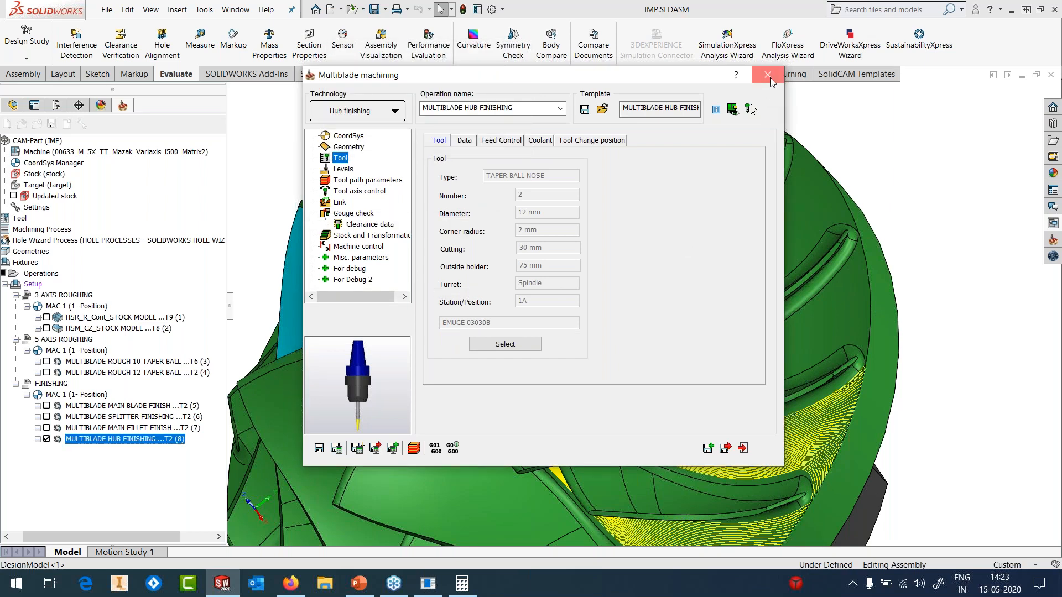
key("Escape")
- Inspect the hub finishing toolpath between the blades and on the whole impeller, and hide it
scroll(674, 340, "up", 3)
middle_click_drag(675, 340, 699, 299)
scroll(699, 354, "down", 4)
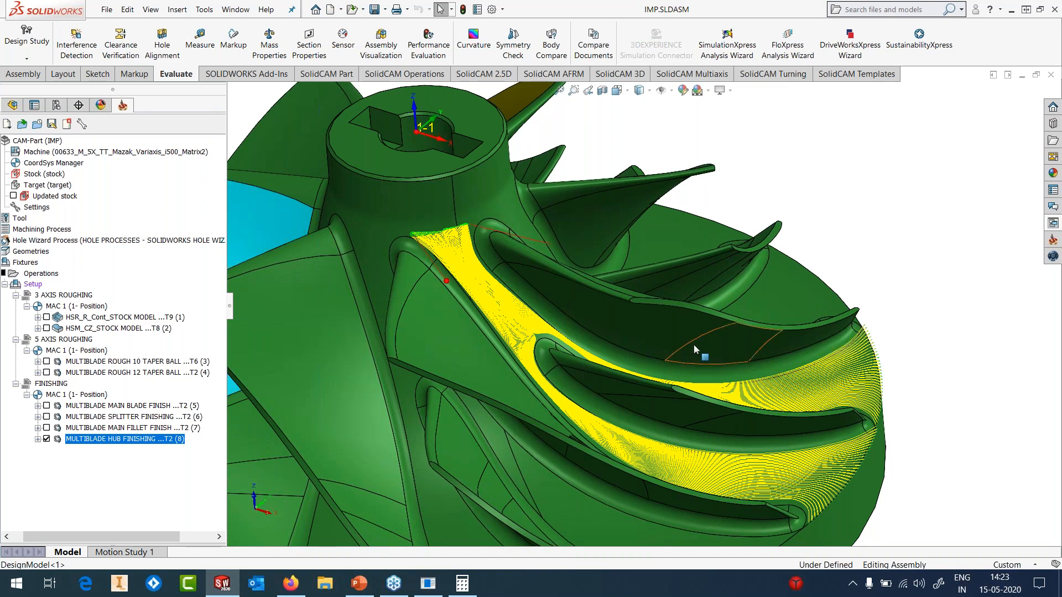
scroll(596, 311, "up", 1)
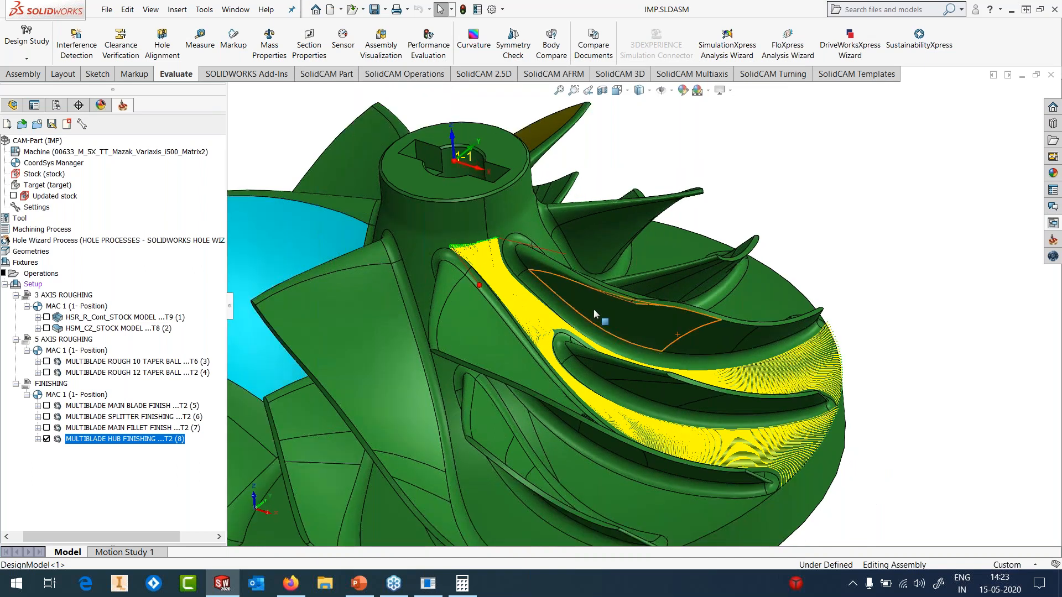
key("f")
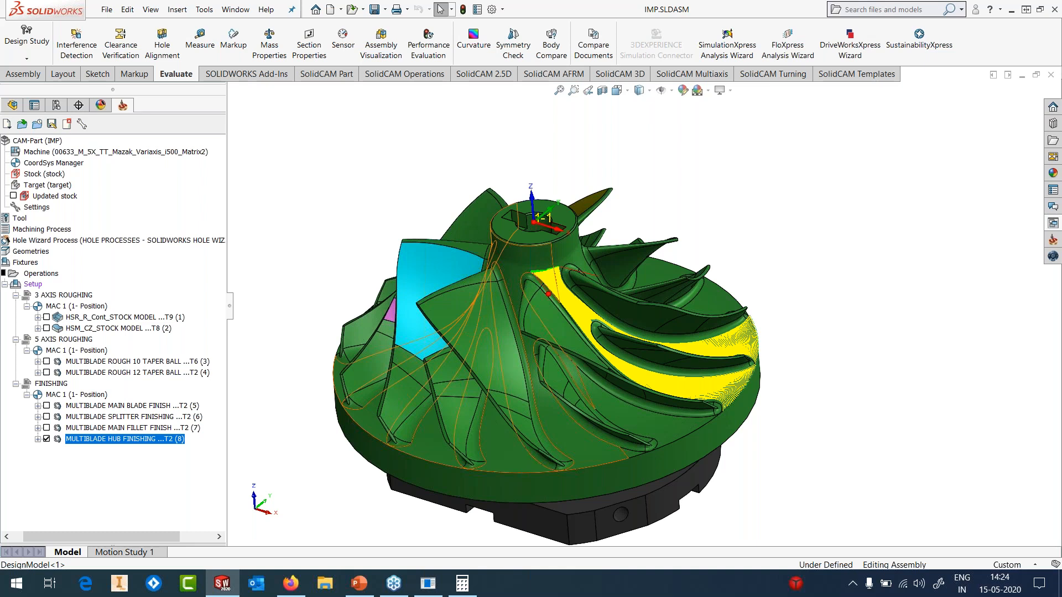
left_click(46, 439)
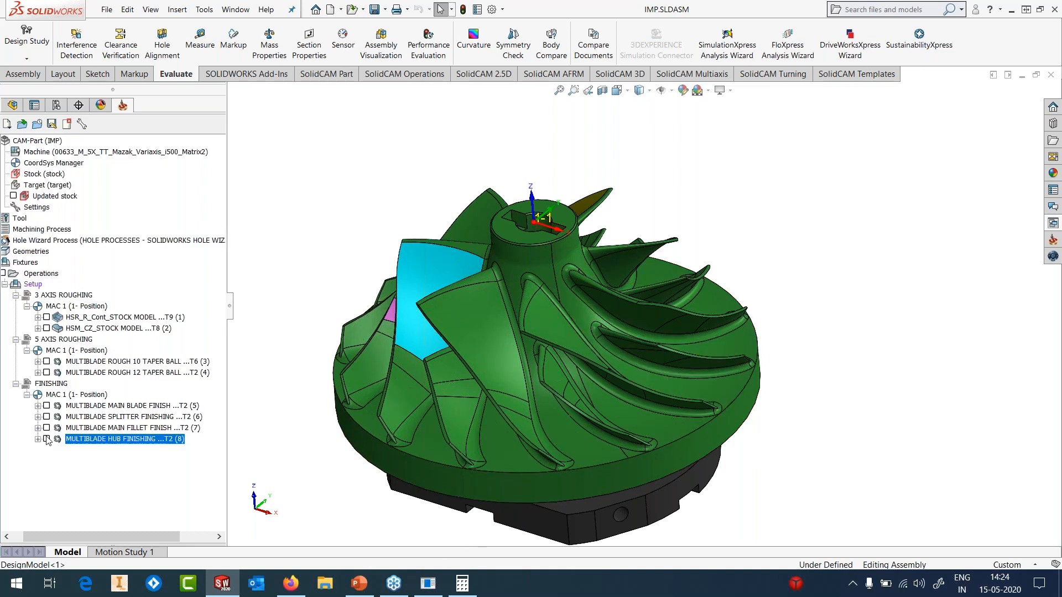
- Open the BLISK CAM-Part from the 10-MULTIBLADE MACHINING folder and change the scene to a plain white background
left_click(204, 9)
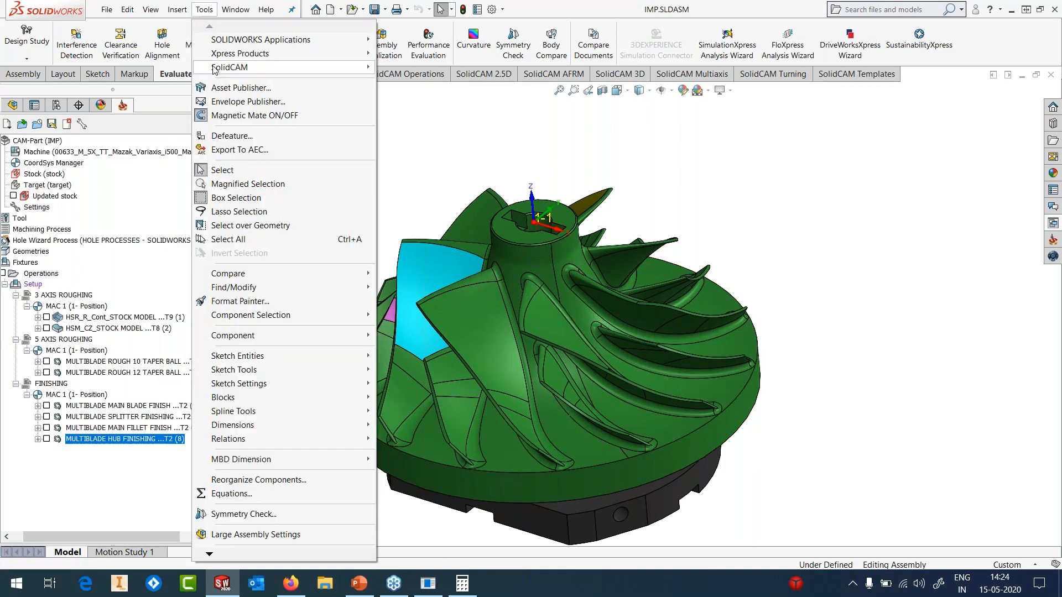
mouse_move(214, 69)
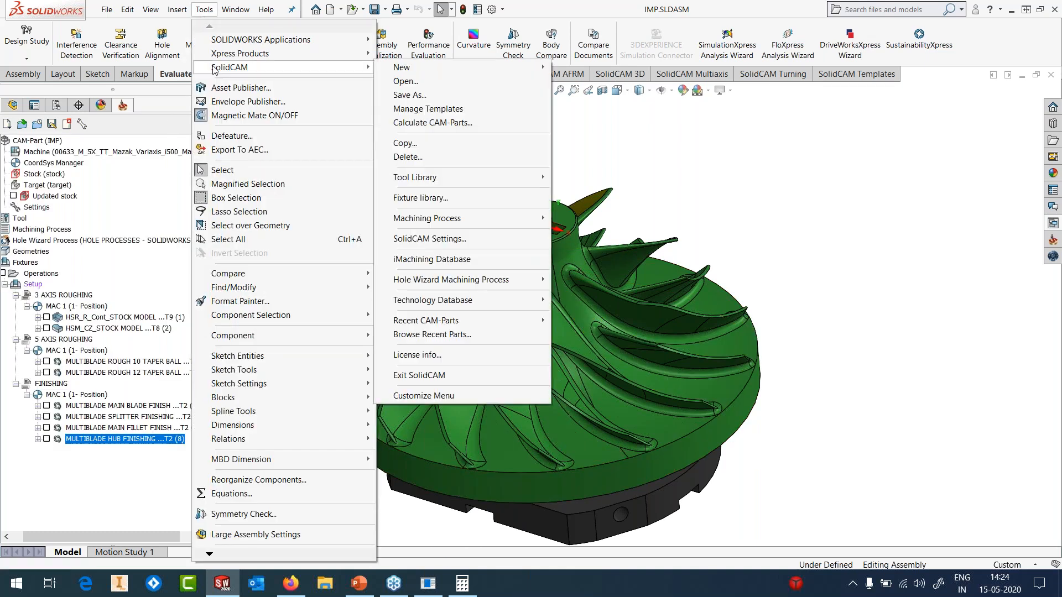
left_click(487, 83)
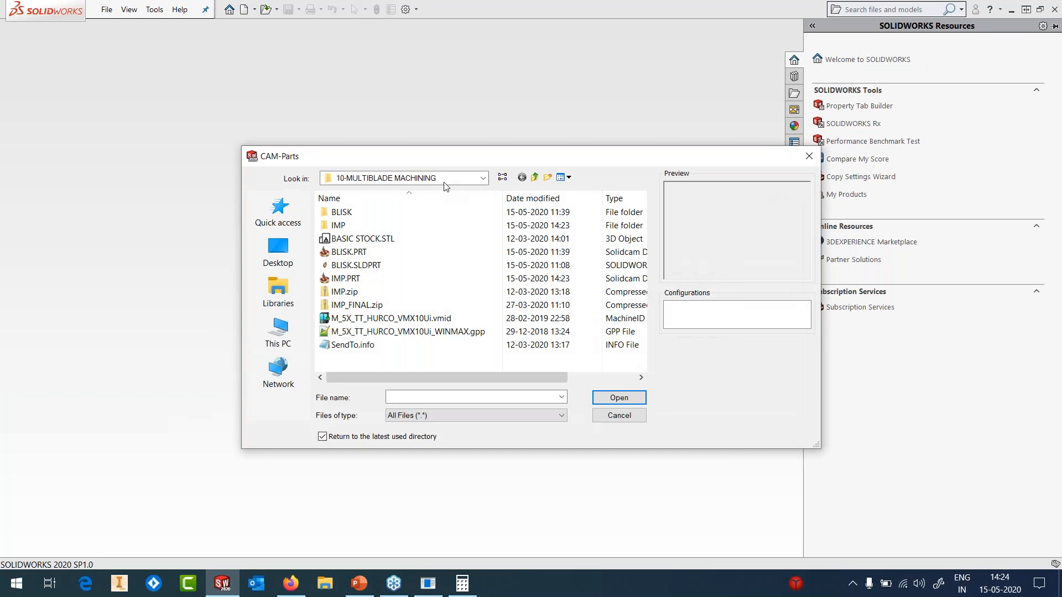
left_click(619, 252)
left_click(635, 400)
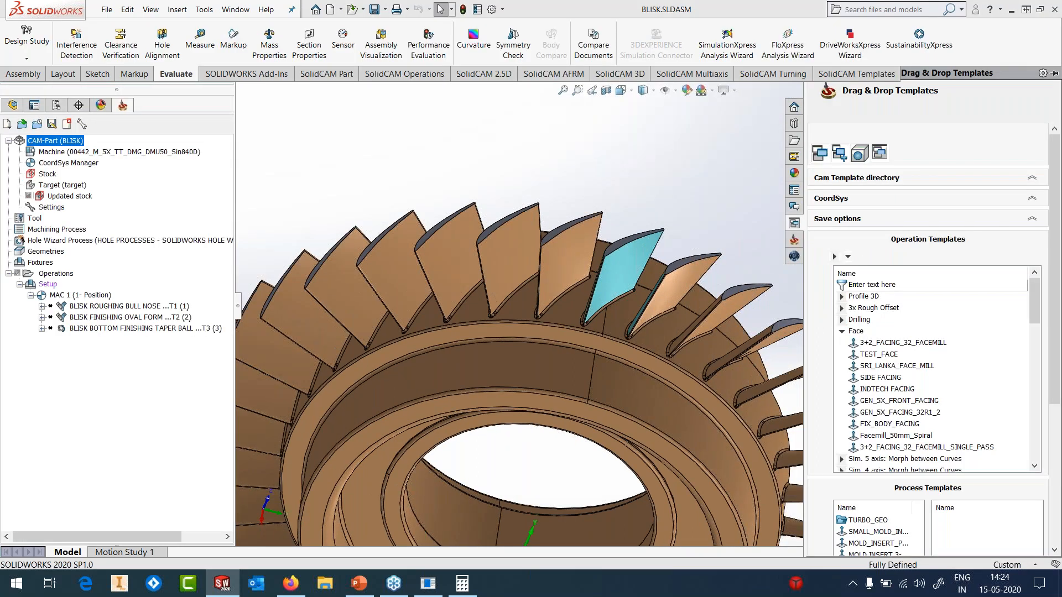
left_click(712, 90)
left_click(712, 106)
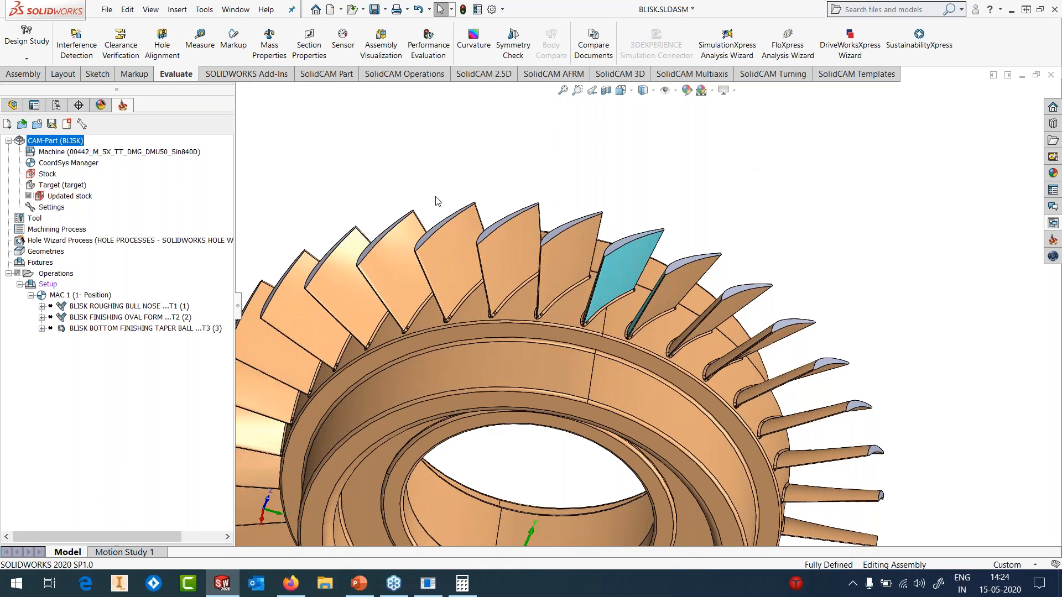
- Calculate the BLISK ROUGHING BULL NOSE operation and view its toolpath between the two highlighted blades
scroll(680, 309, "down", 5)
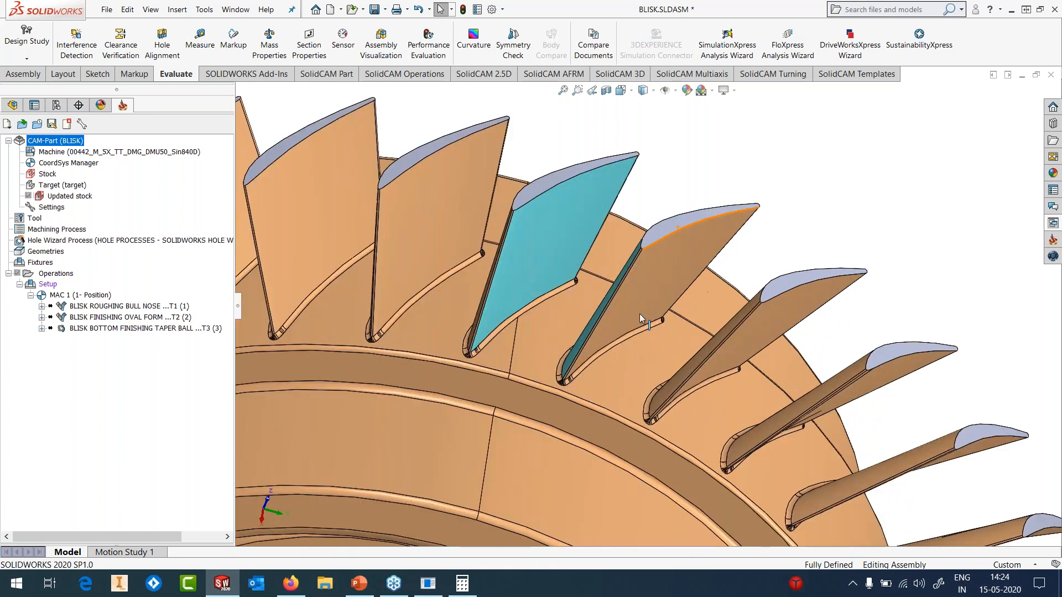
middle_click_drag(639, 314, 665, 352)
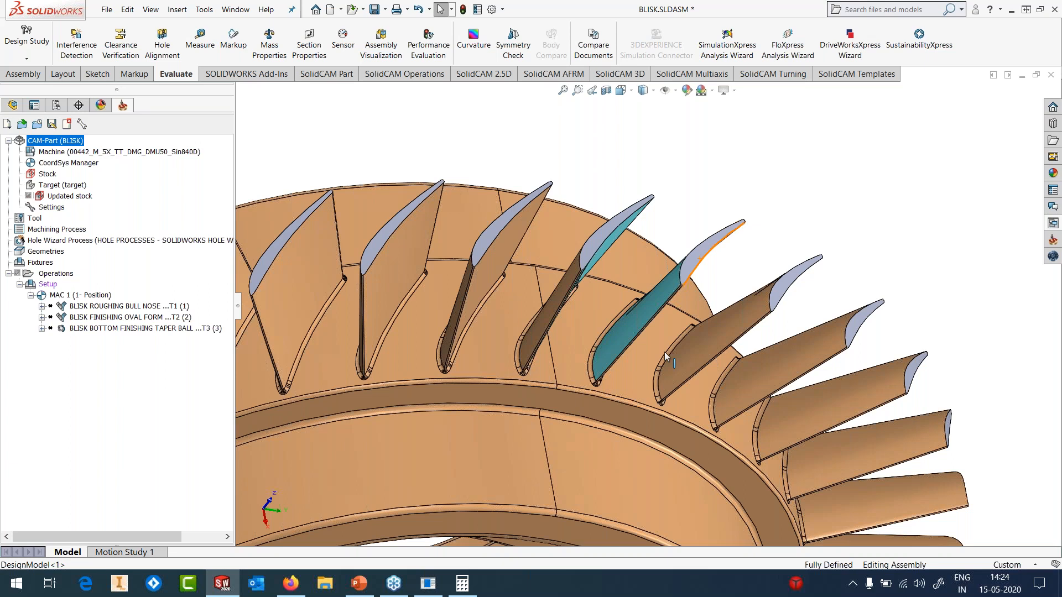
middle_click_drag(602, 362, 597, 354)
right_click(75, 307)
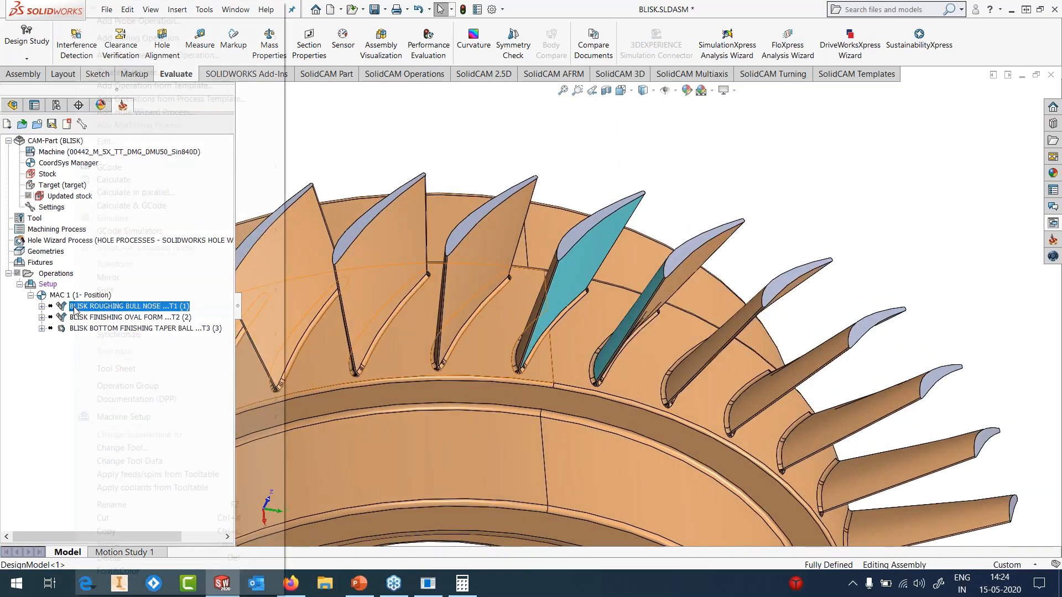
left_click(108, 180)
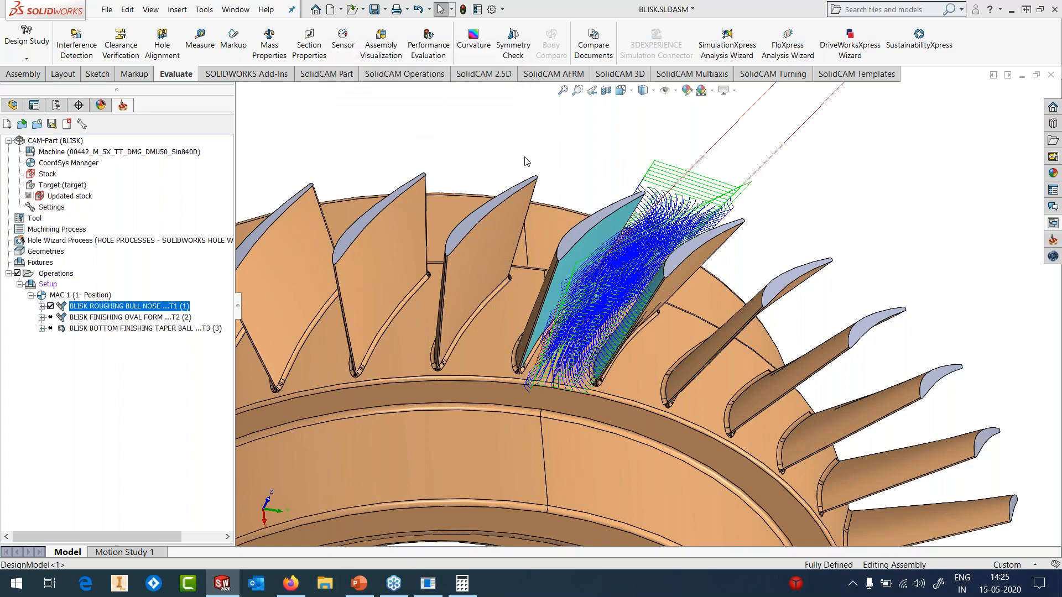
scroll(710, 282, "up", 2)
middle_click_drag(688, 254, 619, 266)
- Pattern the BLISK ROUGHING BULL NOSE toolpath around the Z-axis with 34 steps at 10.5882 degrees rotation, and save and calculate it
right_click(147, 307)
left_click(193, 142)
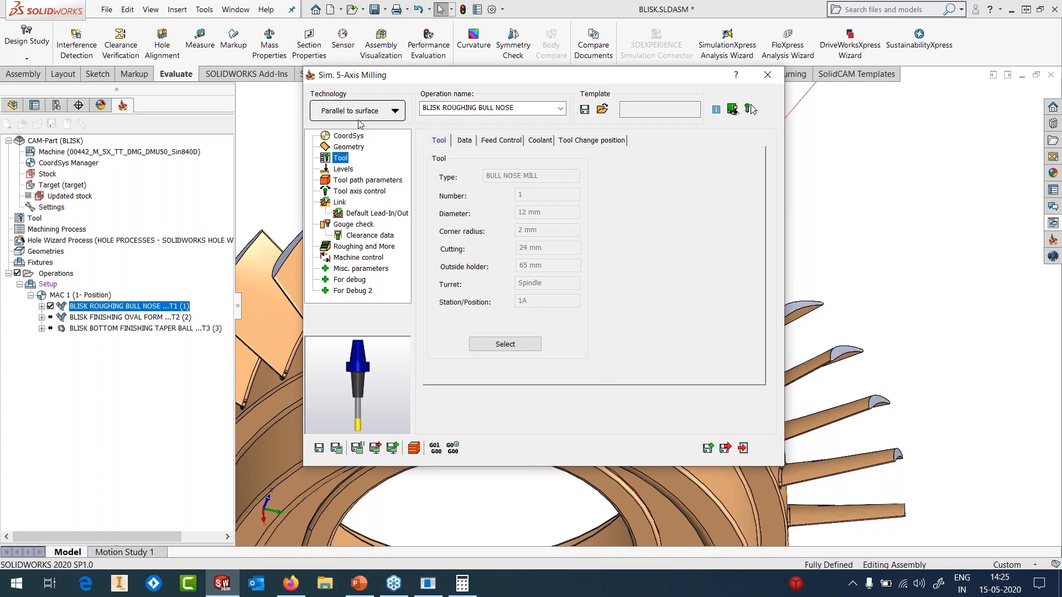
left_click(353, 248)
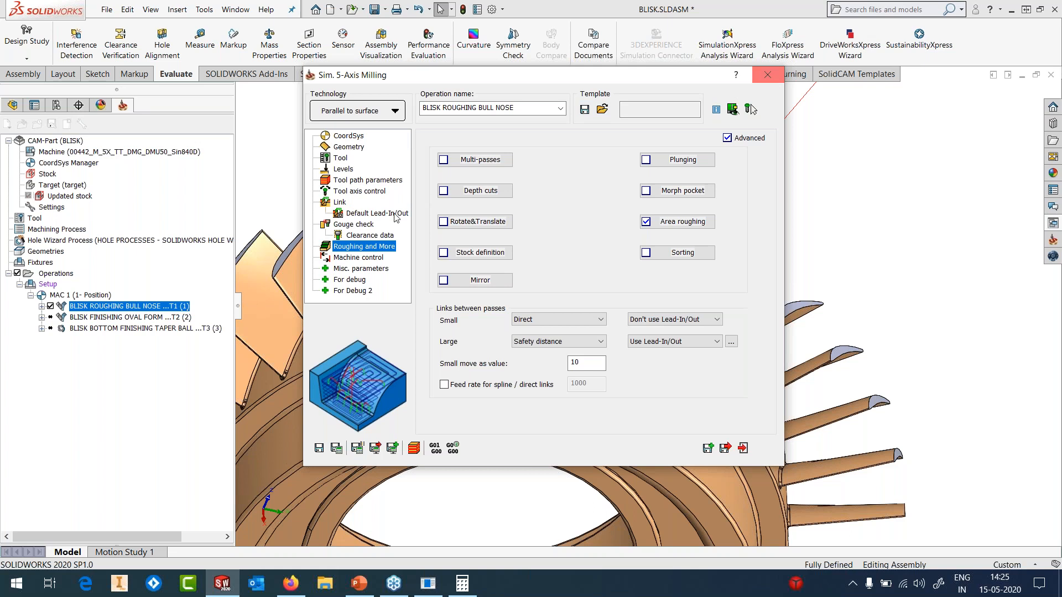
left_click(481, 221)
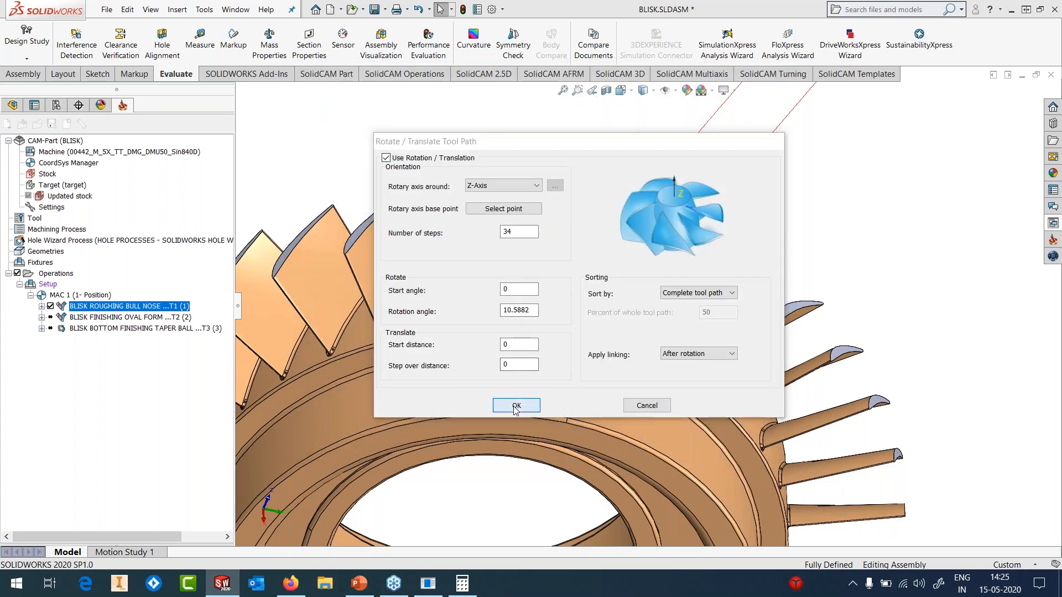
left_click(515, 406)
left_click(335, 449)
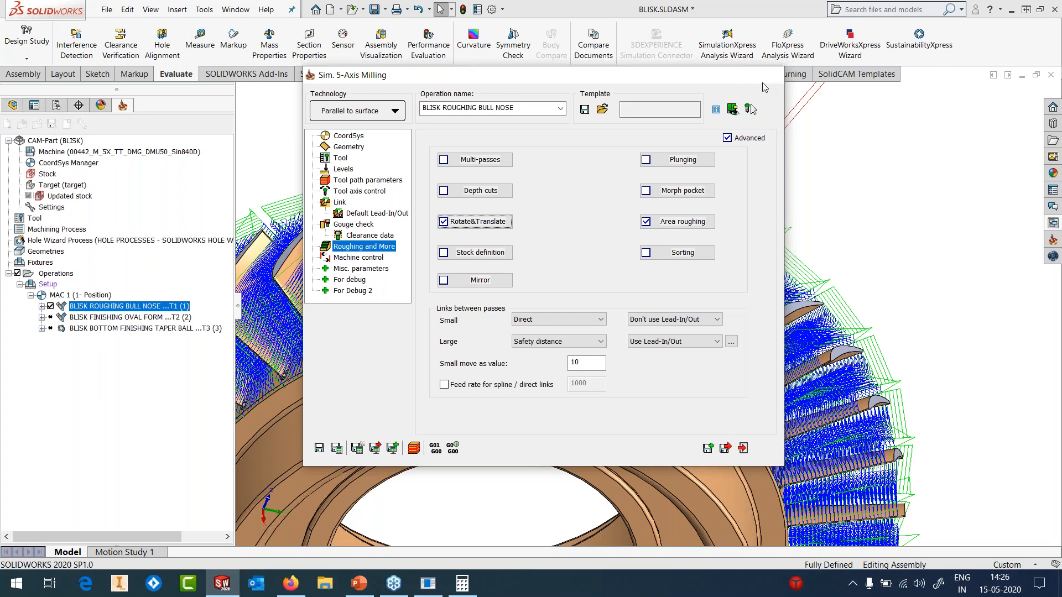
left_click(772, 75)
- Inspect the patterned roughing toolpath around the whole blisk and hide it
scroll(704, 225, "up", 6)
middle_click_drag(704, 225, 620, 331)
scroll(648, 226, "down", 5)
scroll(621, 331, "up", 1)
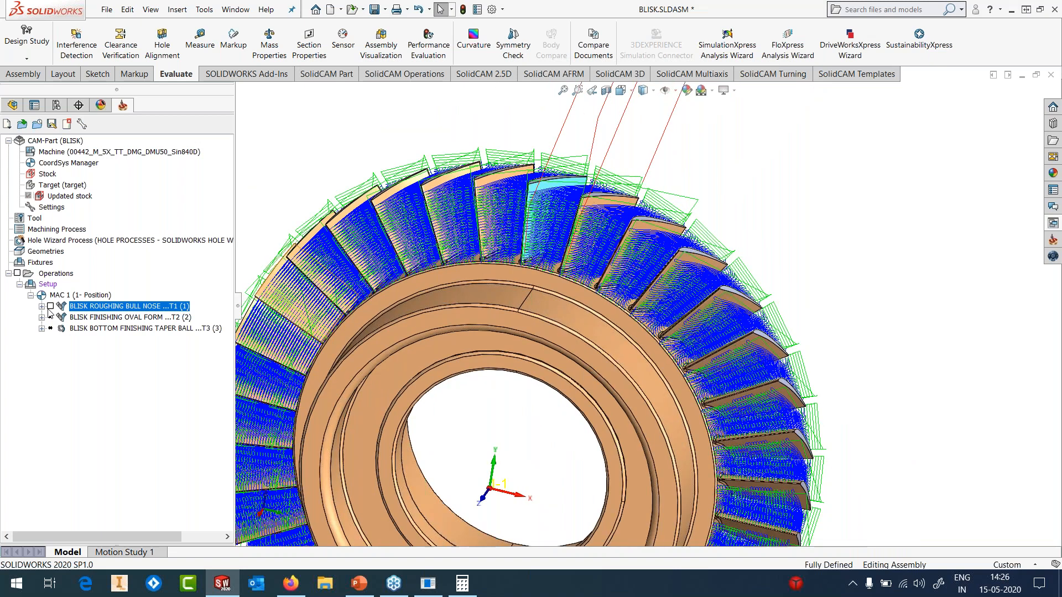
left_click(49, 314)
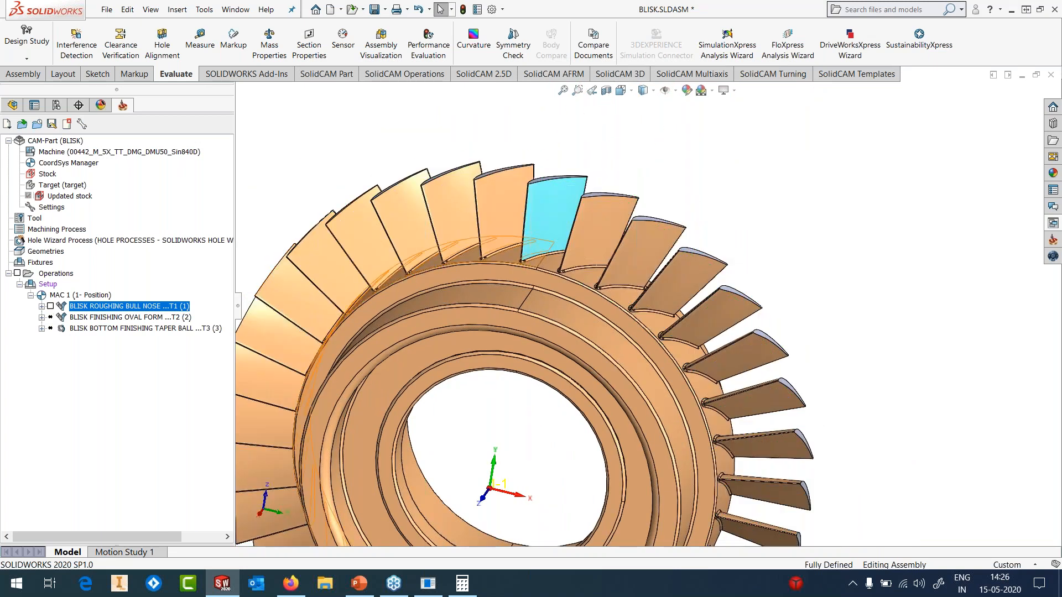
- Open the BLISK FINISHING OVAL FORM operation and review its tool and the contact point line parameters for the tool axis
scroll(557, 208, "down", 2)
right_click(126, 318)
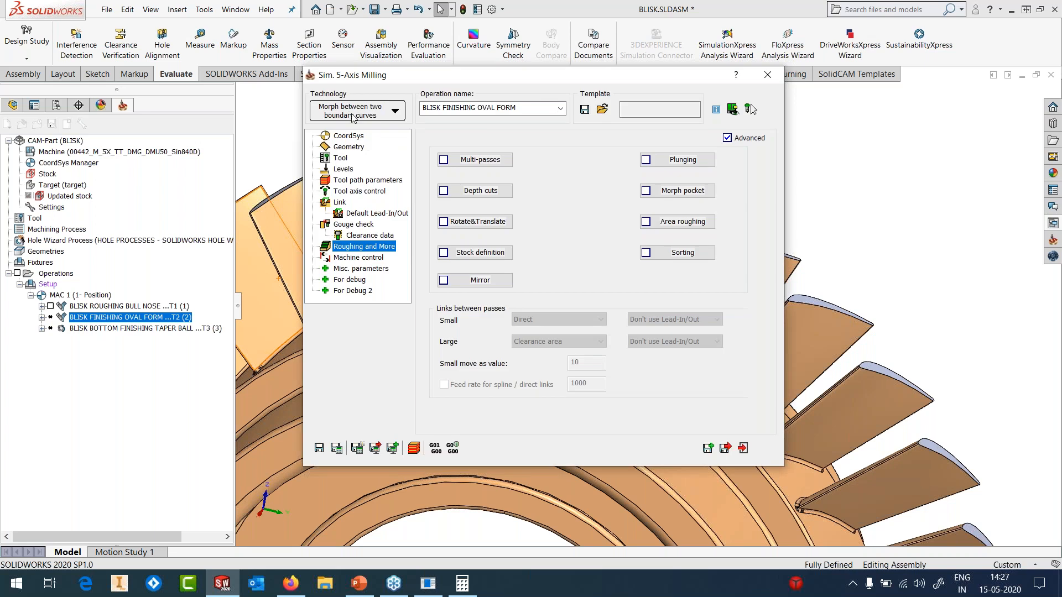
left_click(341, 159)
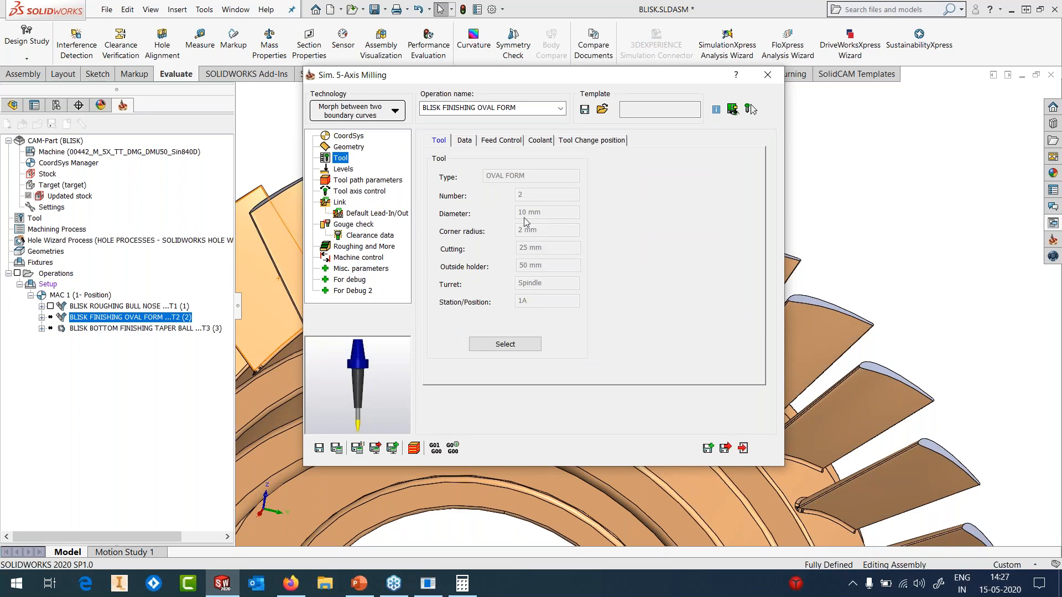
left_click(363, 190)
double_click(550, 366)
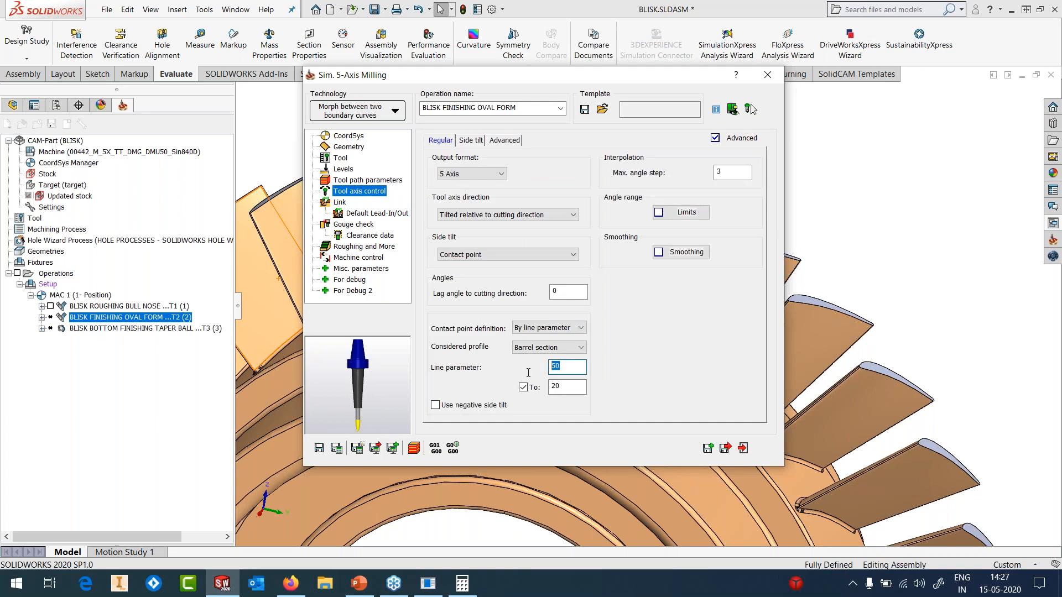
double_click(553, 386)
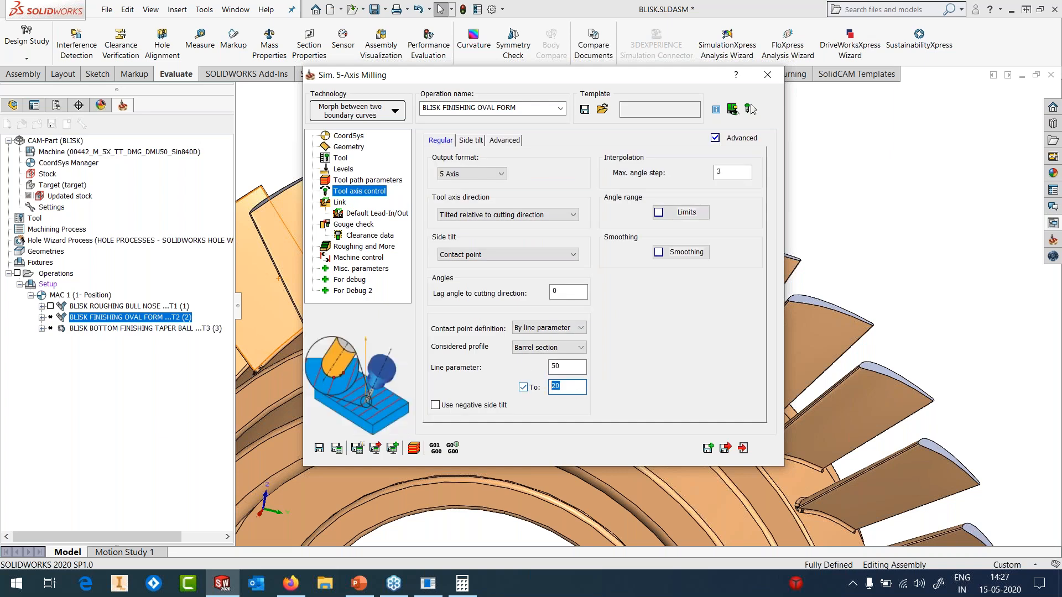
- Show the faces4 check surfaces of the second gouge check, and save and calculate the BLISK FINISHING OVAL FORM operation
left_click(359, 224)
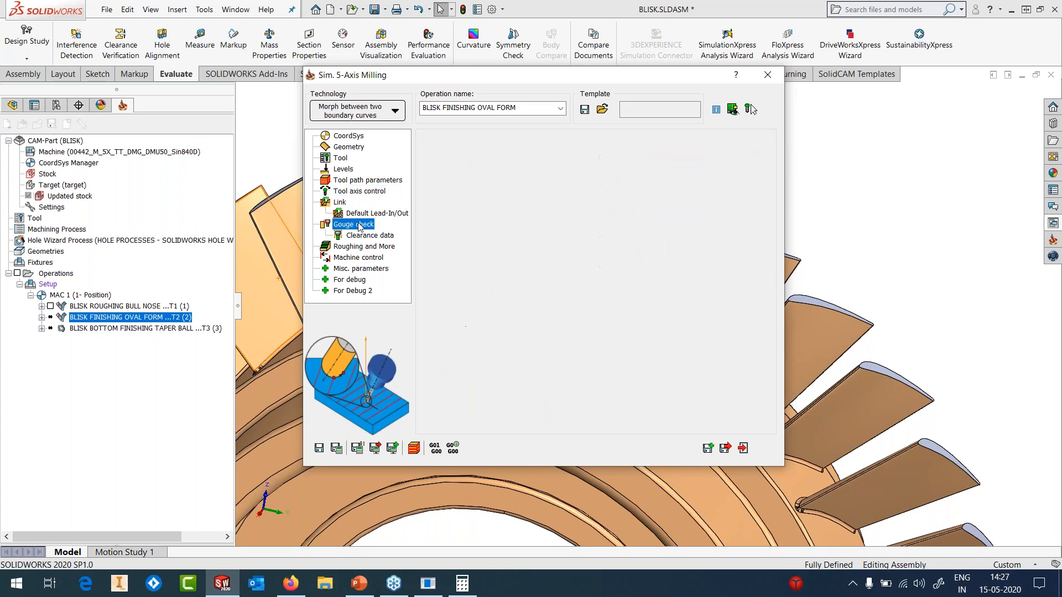
left_click_drag(518, 82, 306, 89)
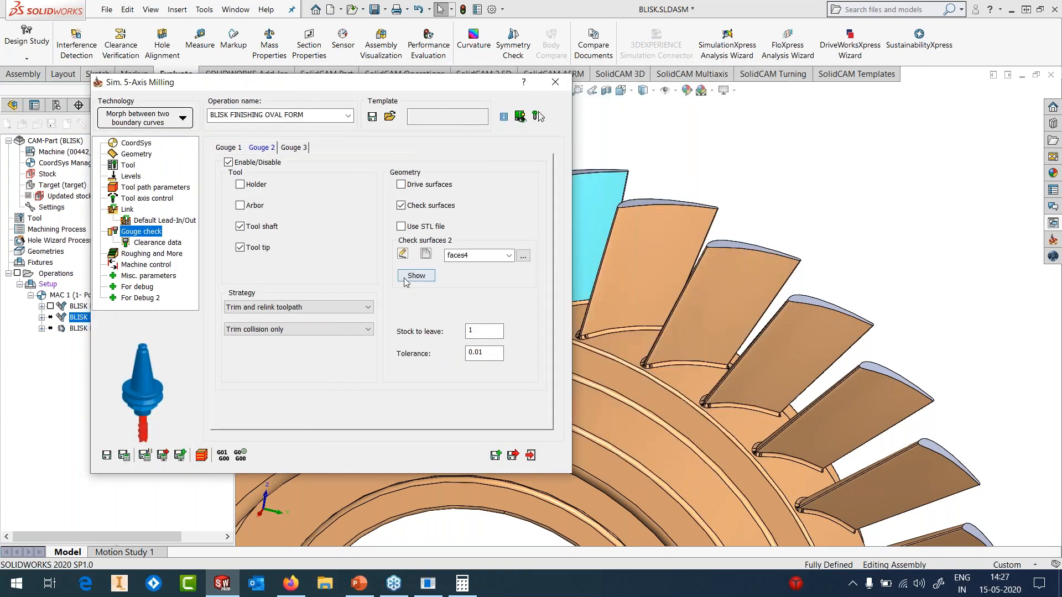
left_click(406, 279)
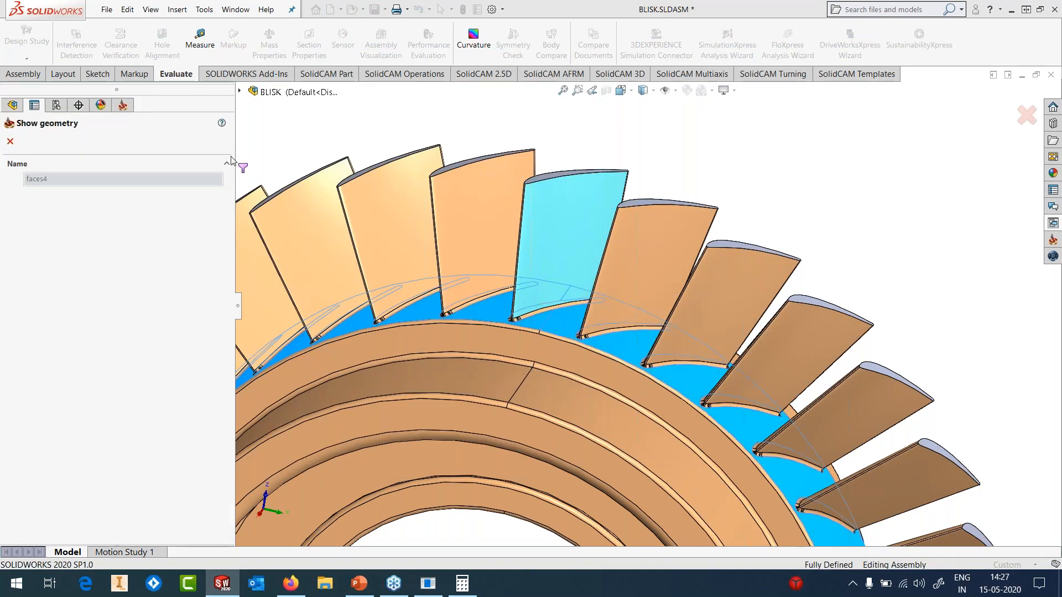
left_click(10, 141)
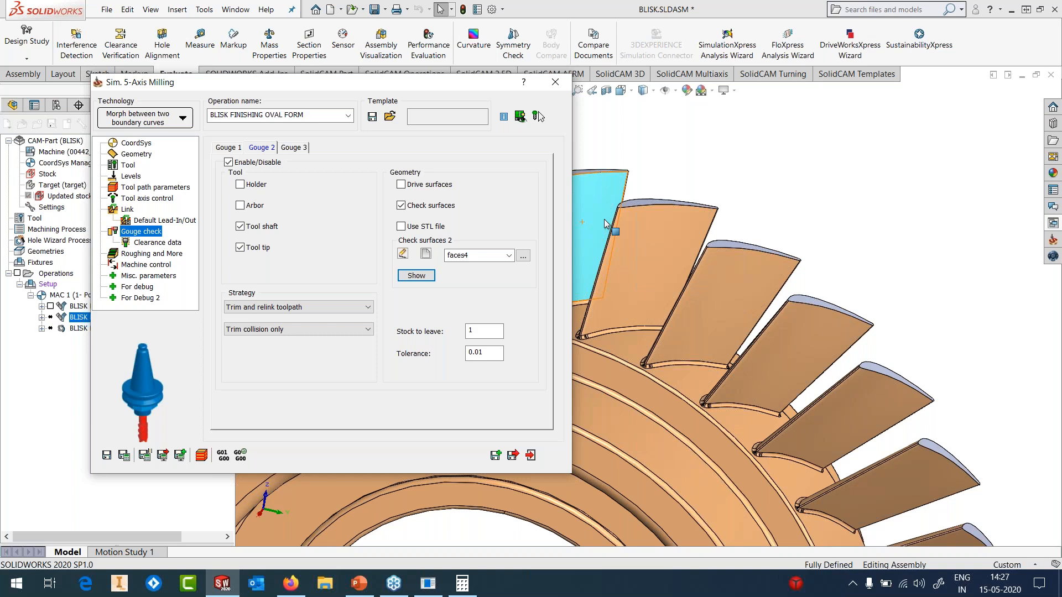
left_click_drag(331, 83, 510, 81)
left_click(302, 453)
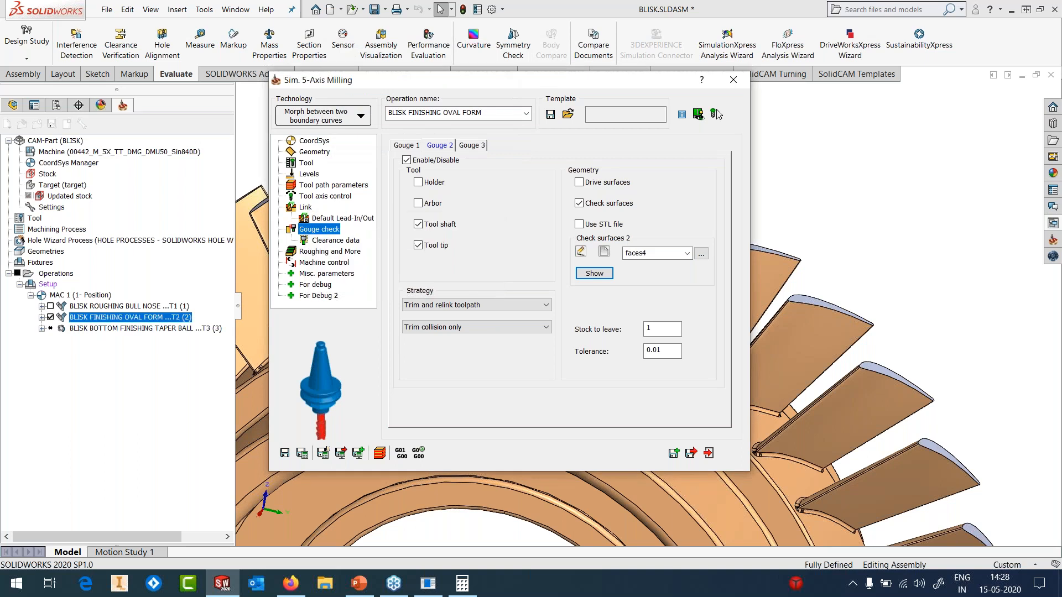
- Review the finishing operation's Plunging options without enabling them, and close the operation to view its toolpath around the blade
left_click(331, 251)
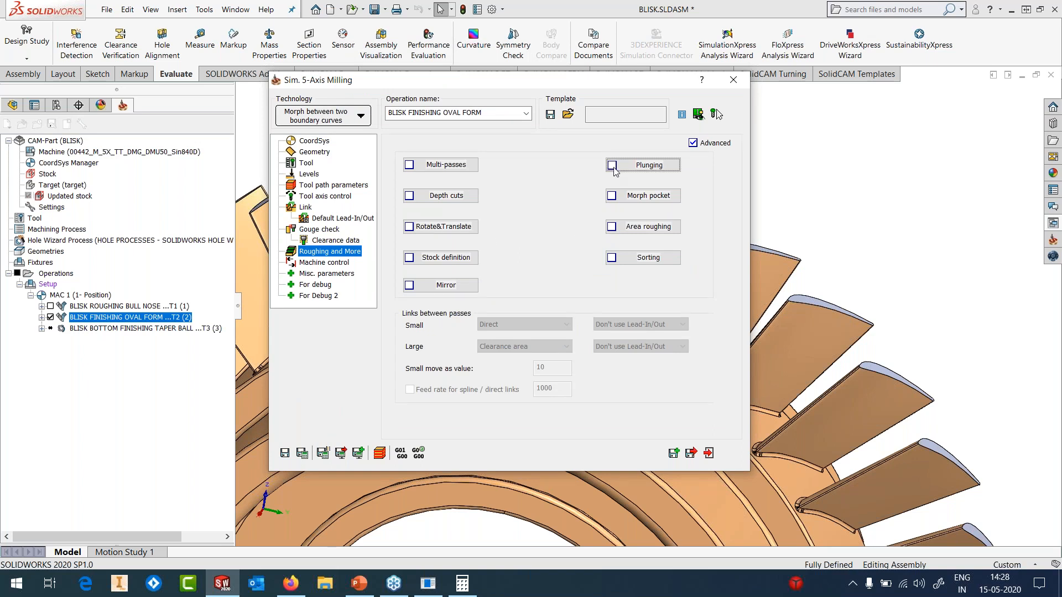
left_click(641, 165)
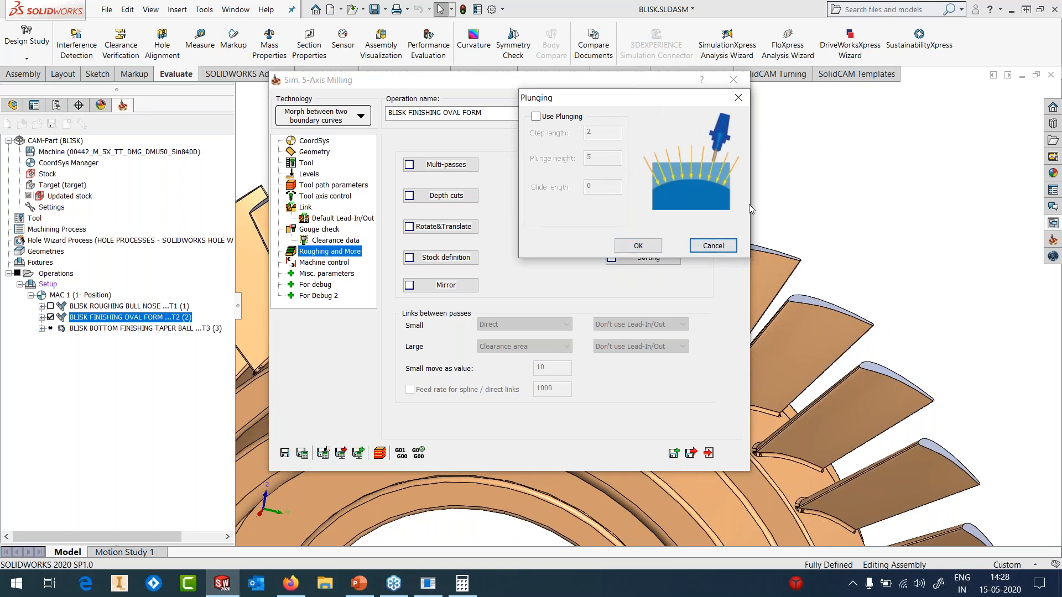
left_click(713, 246)
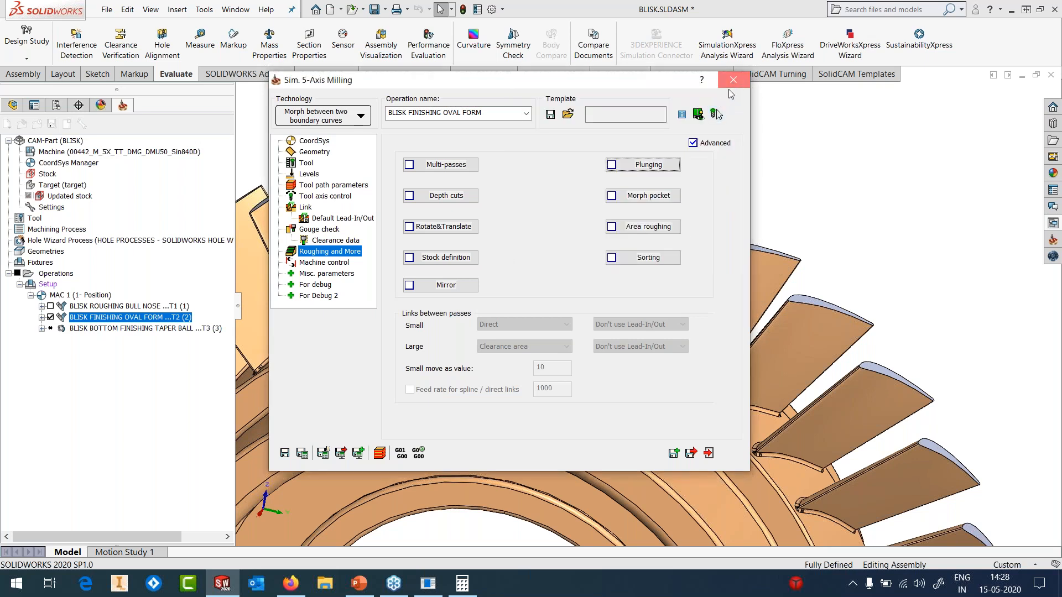
middle_click_drag(642, 306, 611, 242)
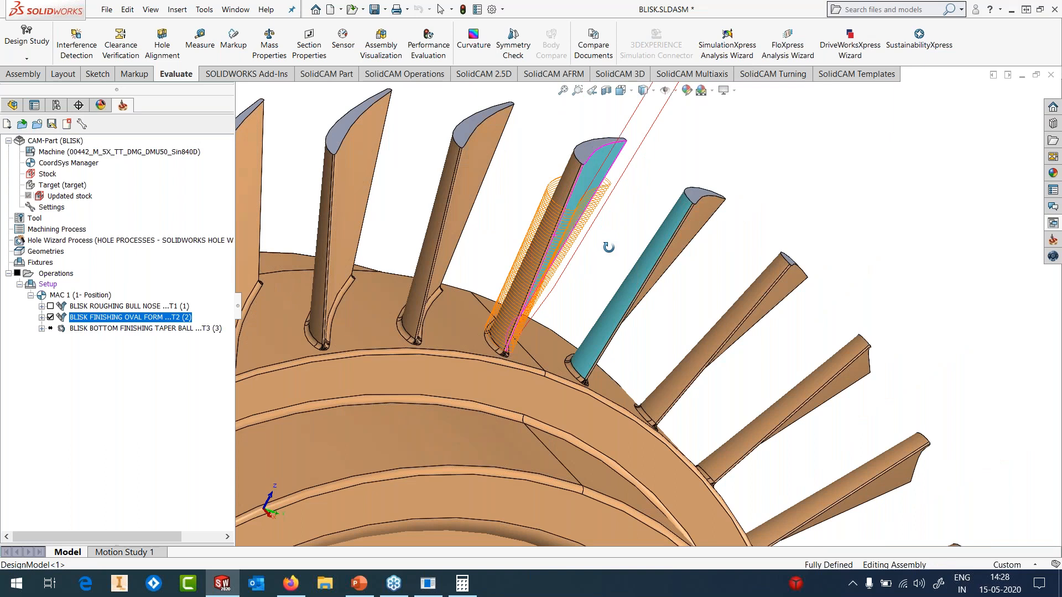
- Start simulating the BLISK FINISHING OVAL FORM operation, advance to the first cut and examine the tool's contact with the blade
right_click(122, 317)
left_click(159, 219)
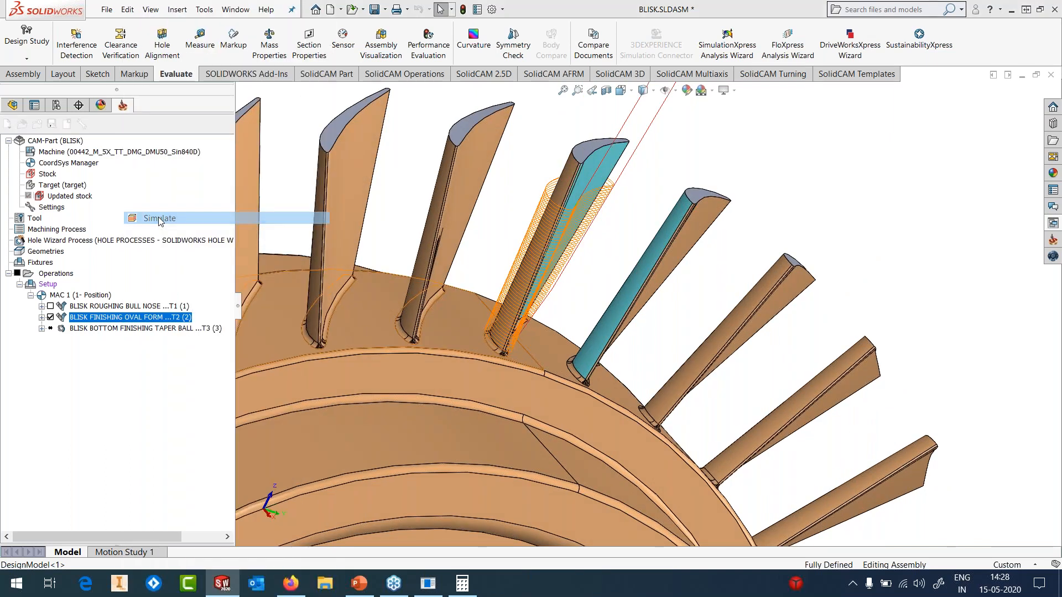
left_click(101, 244)
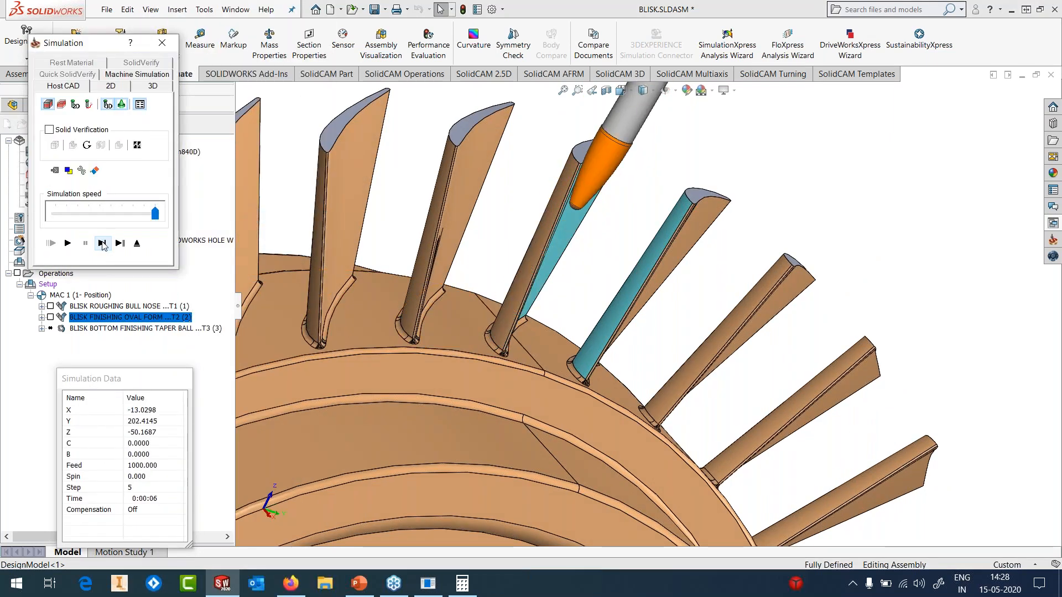
scroll(570, 199, "down", 3)
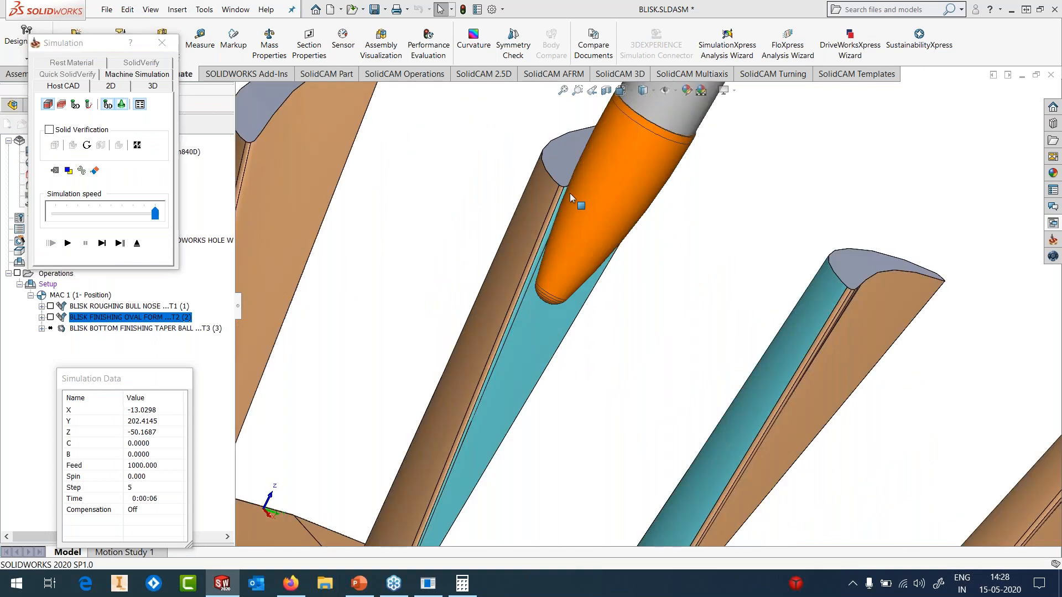
scroll(579, 181, "down", 2)
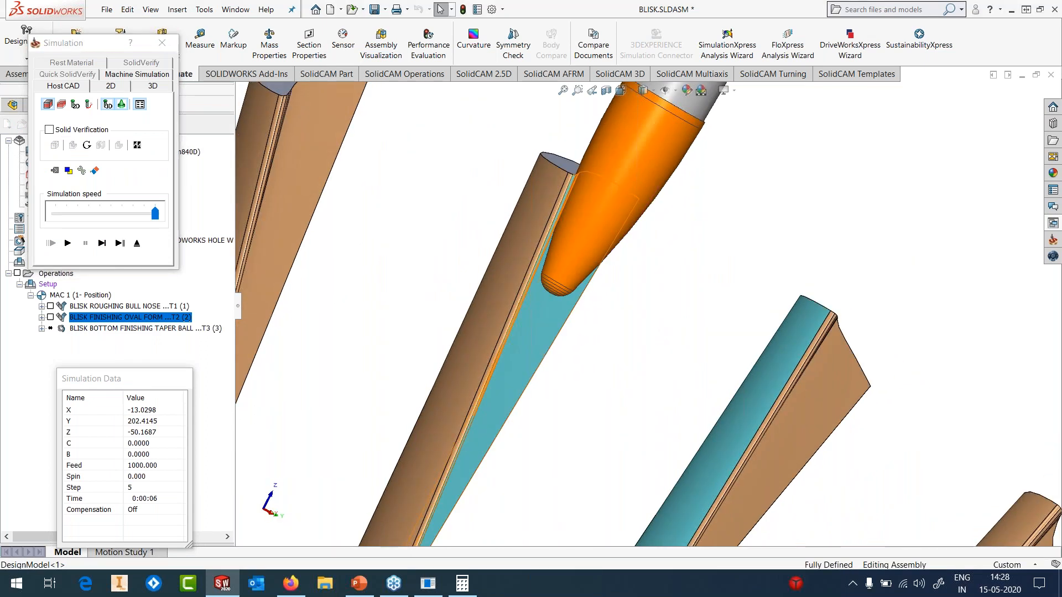
scroll(569, 287, "up", 2)
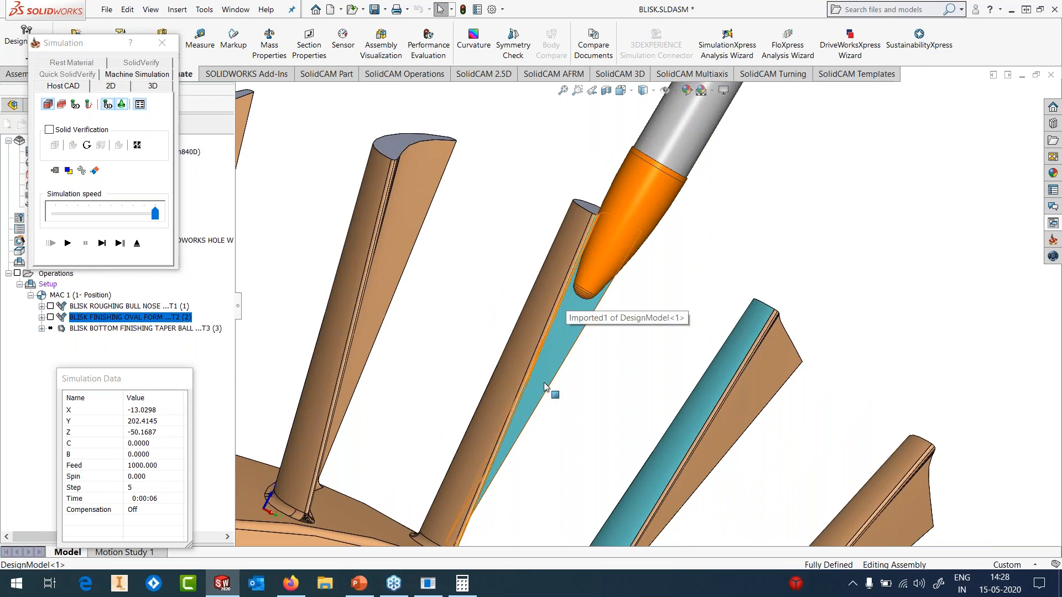
scroll(548, 391, "up", 3)
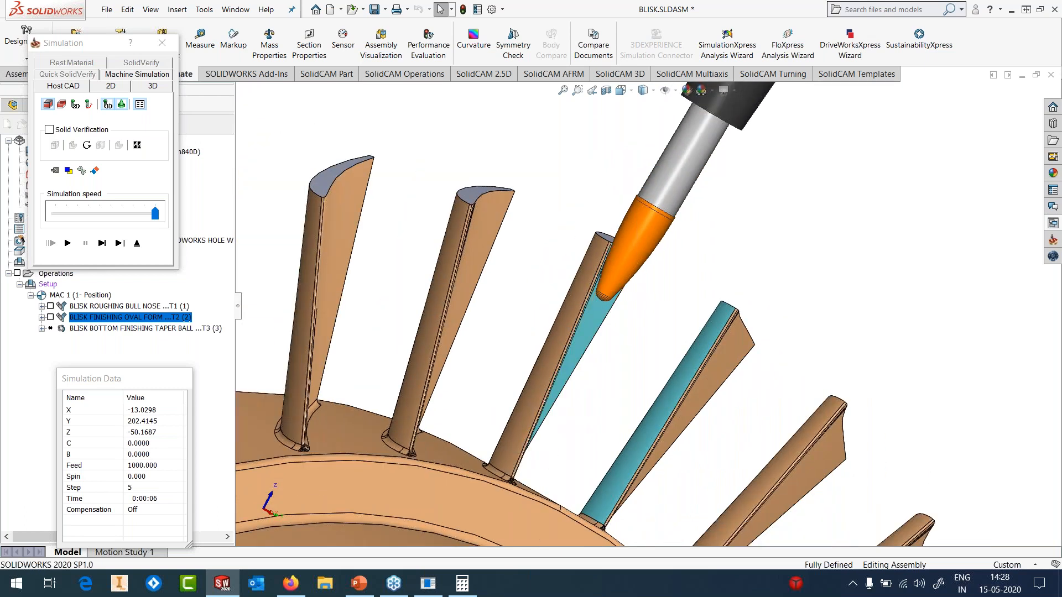
scroll(506, 462, "down", 3)
scroll(513, 464, "up", 2)
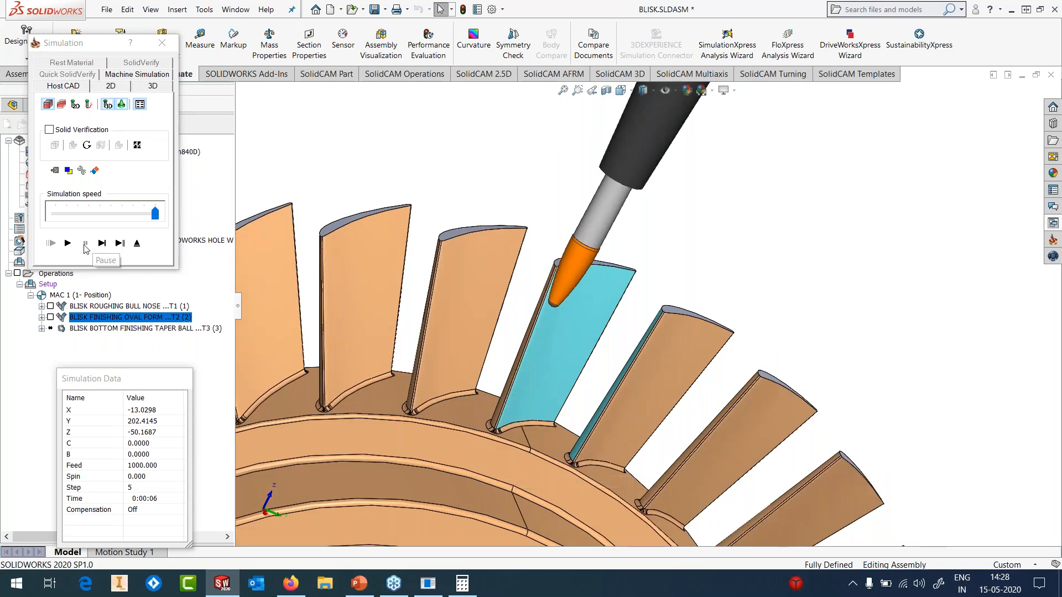
- Play the oval form finishing simulation at about half speed, speed it up slightly, and pause near the blade root
left_click_drag(155, 213, 111, 214)
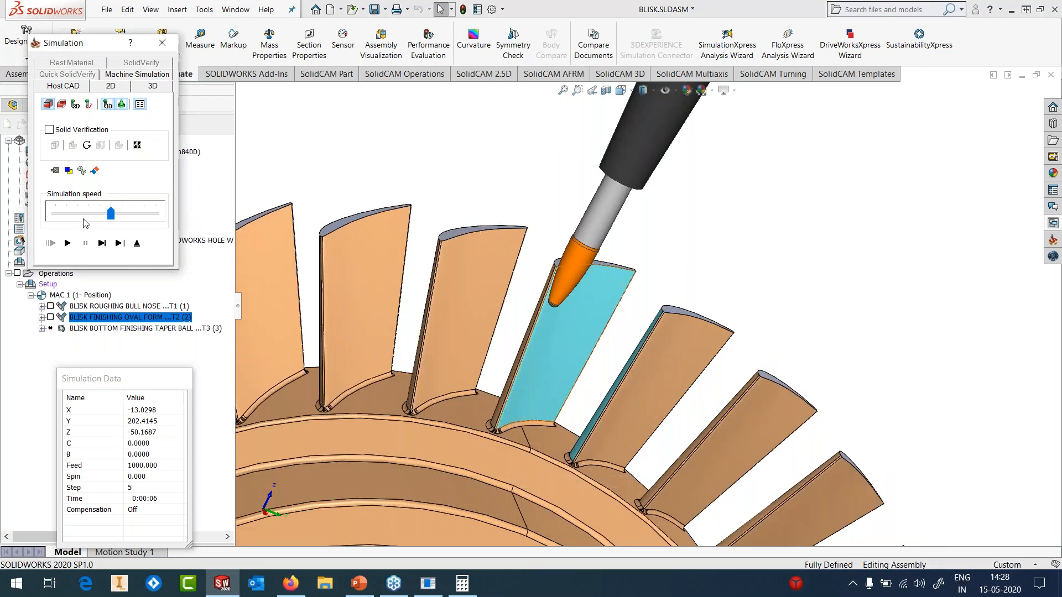
left_click(67, 243)
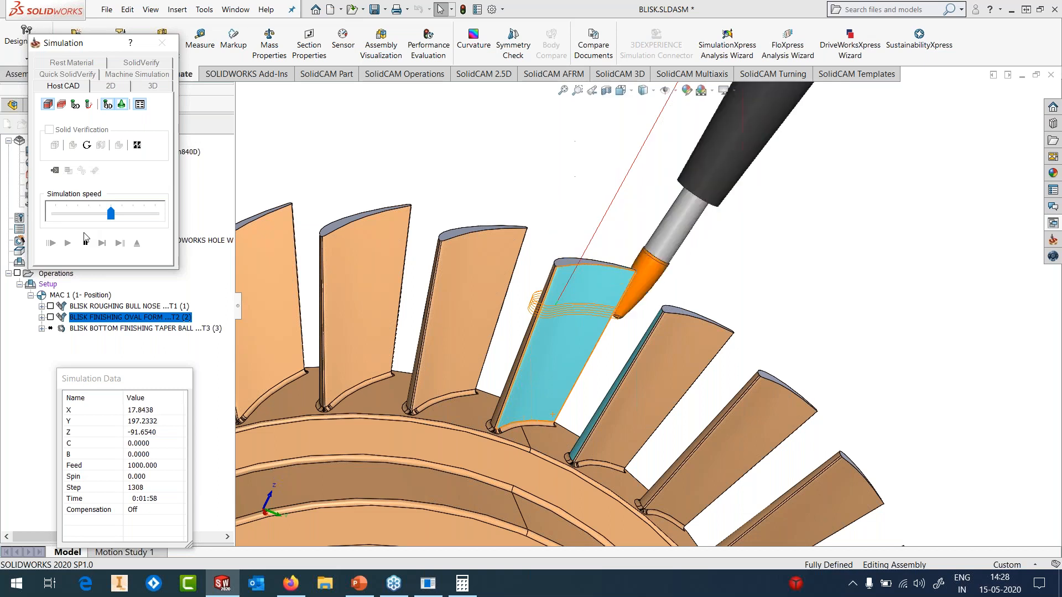
left_click(130, 215)
left_click(132, 218)
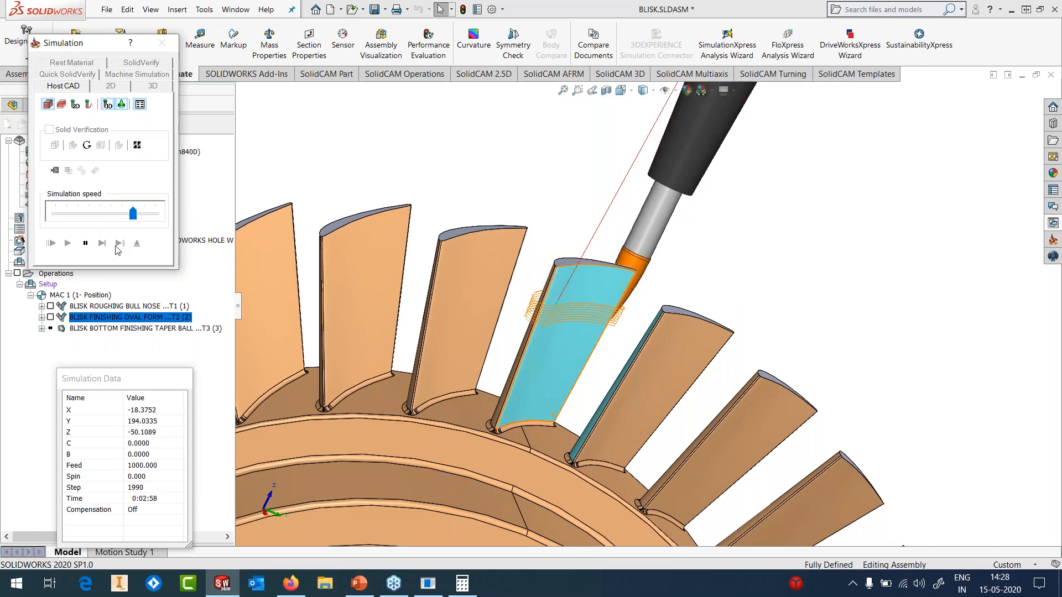
left_click(88, 246)
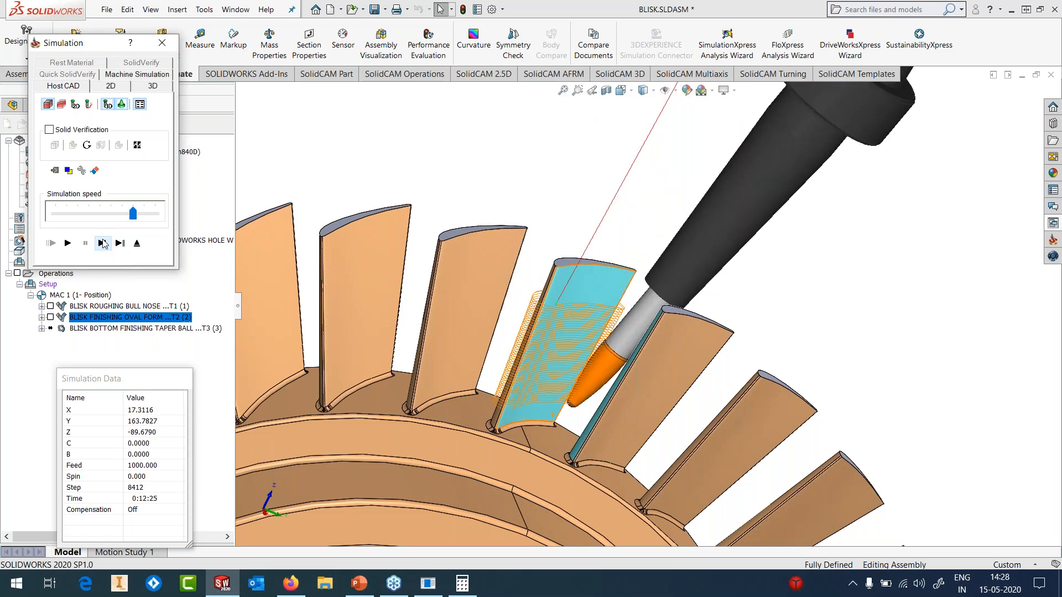
- Advance the paused simulation move by move and examine the oval form tool near the blade root
left_click(103, 244)
left_click(104, 244)
left_click(104, 243)
middle_click_drag(569, 397, 593, 407)
scroll(578, 417, "down", 3)
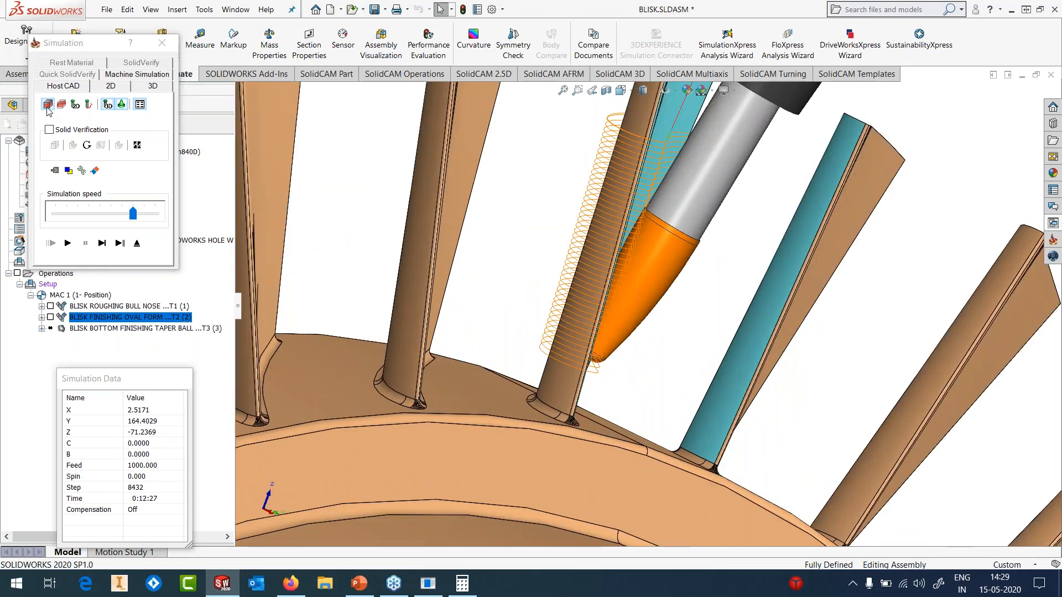
- Hide the toolpath display in the simulation and advance the oval form tool further along the blade surface
left_click(48, 105)
scroll(609, 336, "down", 3)
middle_click_drag(606, 332, 577, 302)
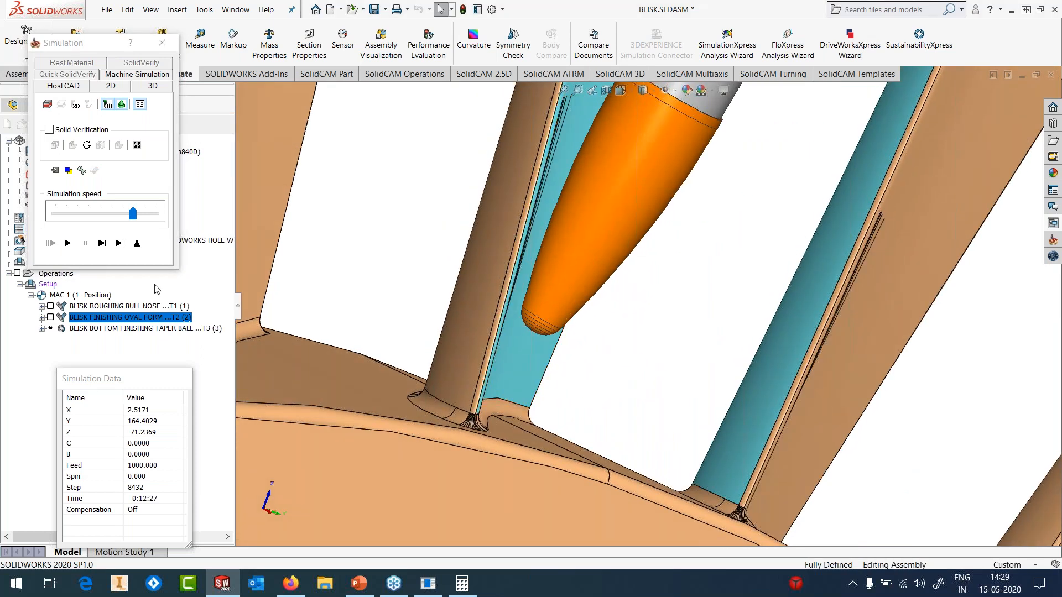
left_click(103, 243)
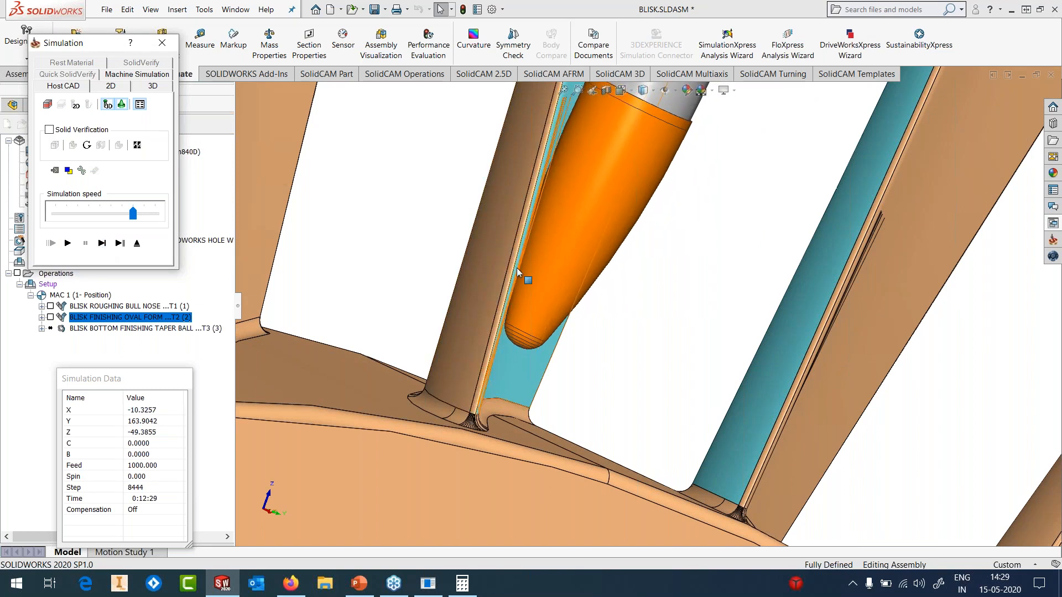
- Play the remaining oval form finishing simulation with the surrounding blades in view, and exit the simulation
scroll(546, 300, "up", 6)
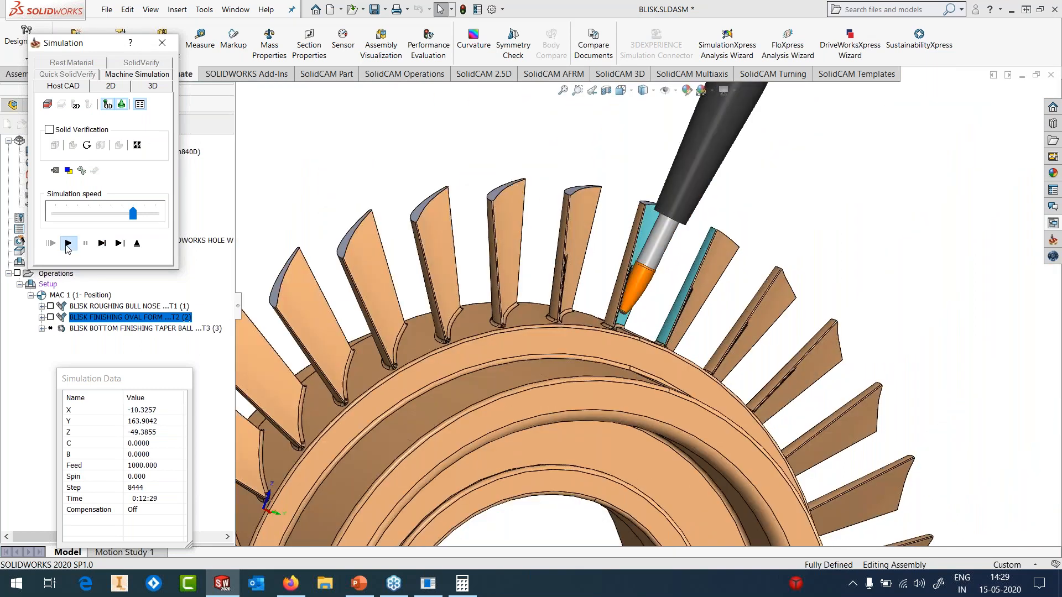
left_click(68, 244)
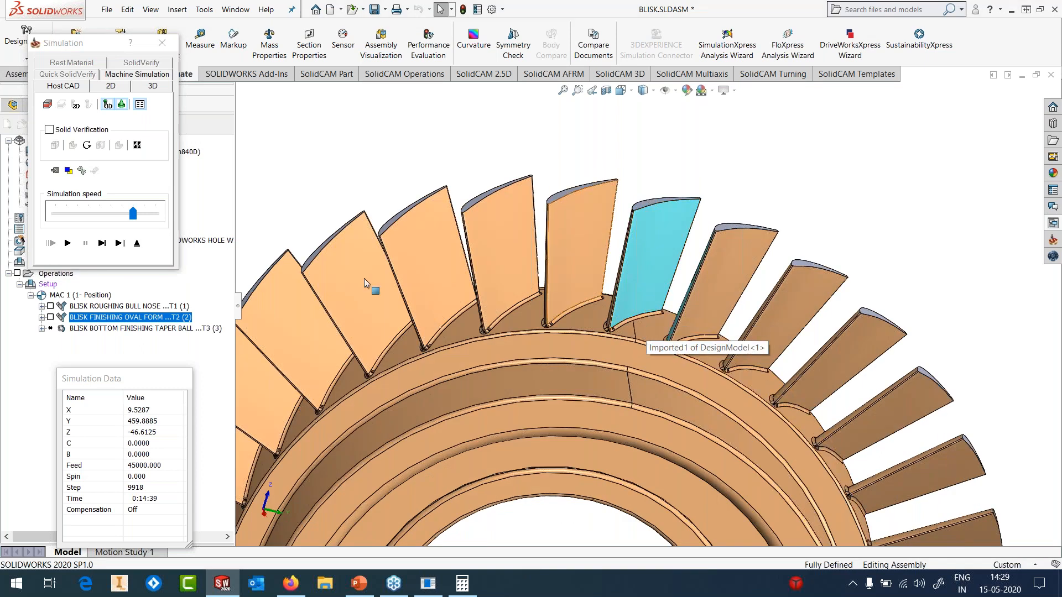
left_click(137, 243)
- Open the BLISK BOTTOM FINISHING TAPER BALL operation and review its surface quality and tool axis tilting parameters
right_click(88, 328)
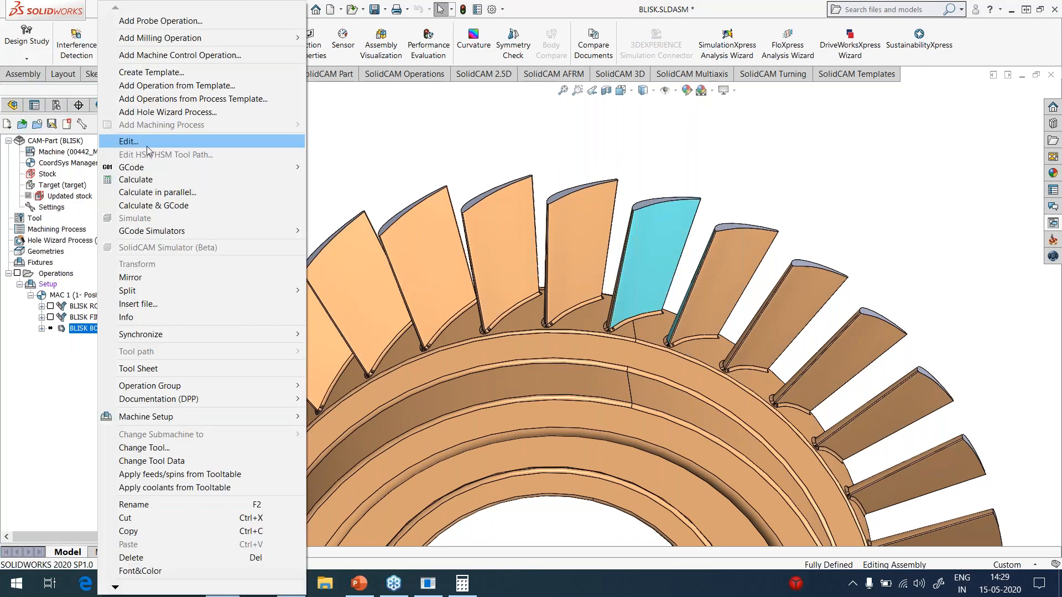
left_click(148, 142)
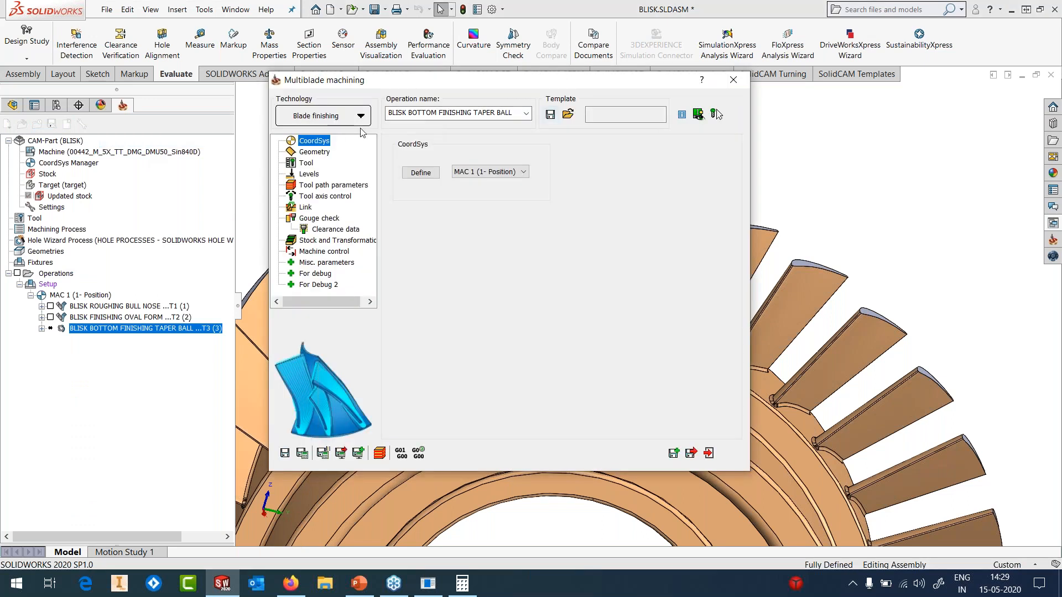
left_click(335, 185)
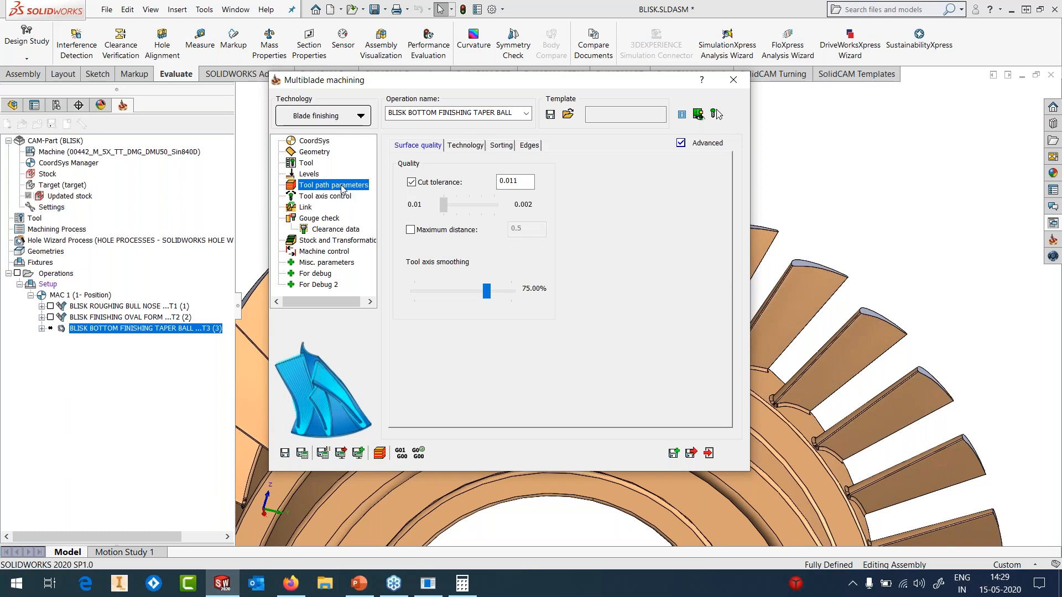
left_click(344, 197)
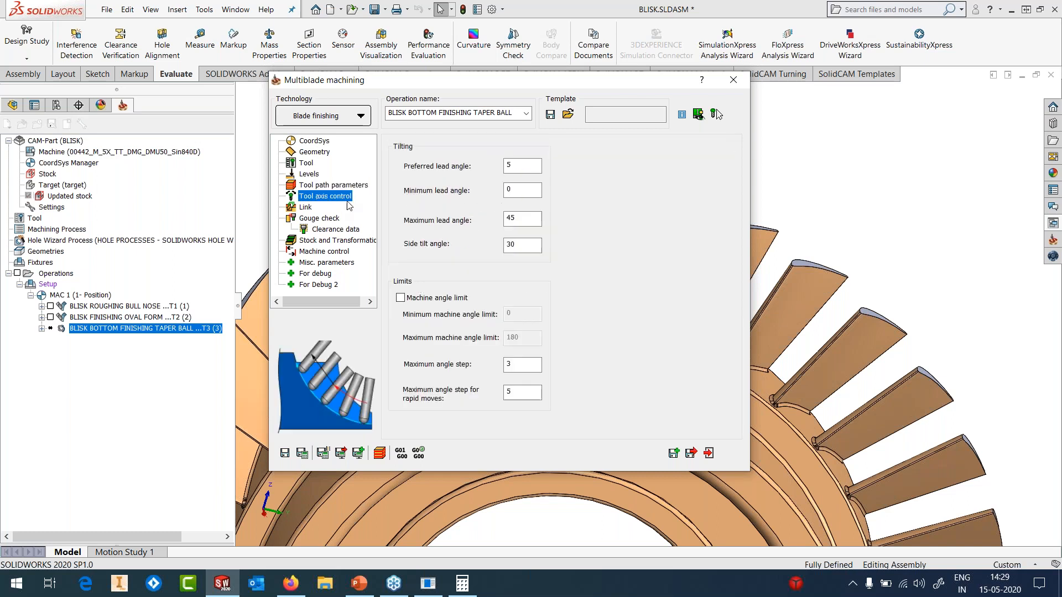
- Check the toolpath technology's area start and end percentages, save and calculate the taper ball operation, and close it
left_click(350, 186)
left_click(465, 146)
left_click(521, 290)
key("Tab")
left_click_drag(521, 291, 487, 317)
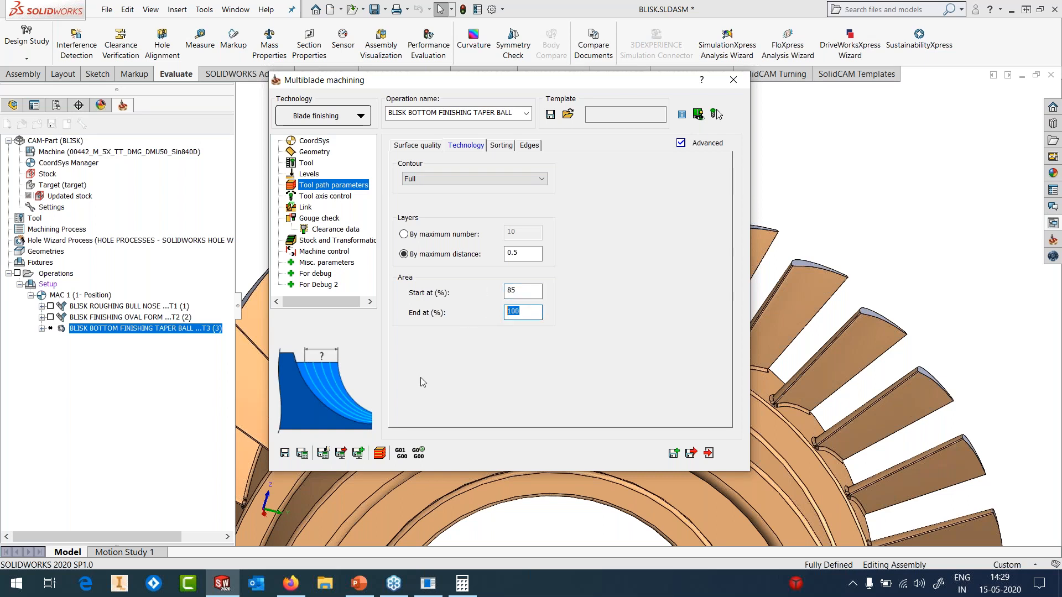
left_click(302, 454)
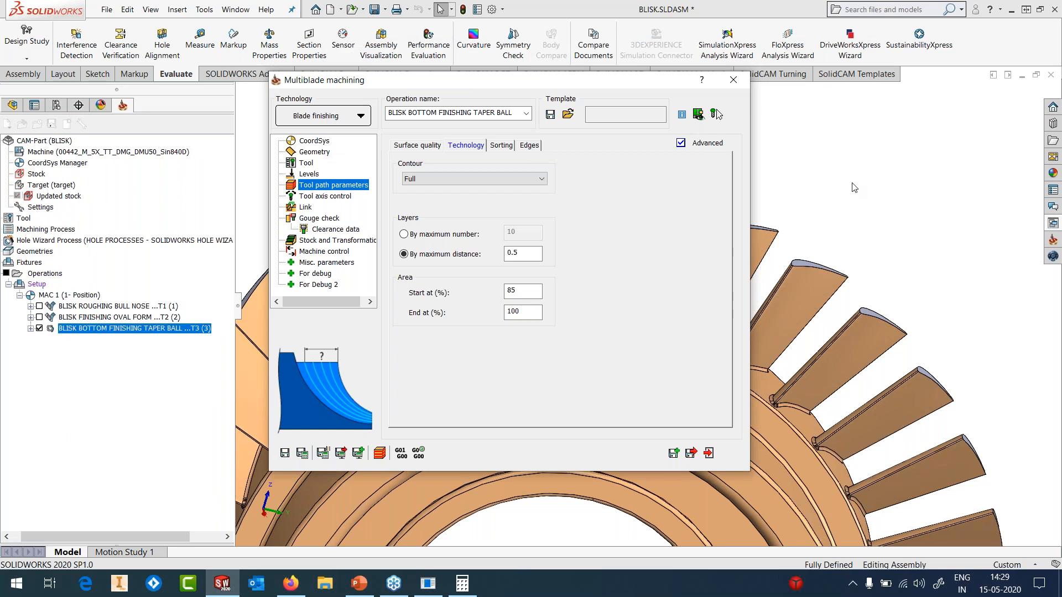
left_click(733, 80)
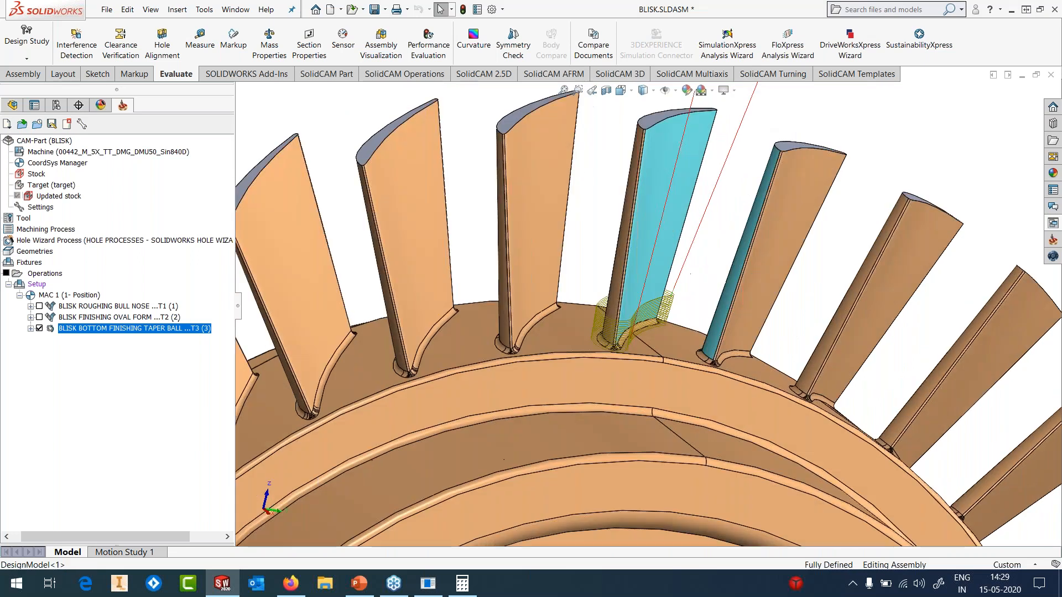
- Start simulating the BLISK BOTTOM FINISHING TAPER BALL operation and advance through its first moves at the blade
right_click(153, 332)
left_click(189, 219)
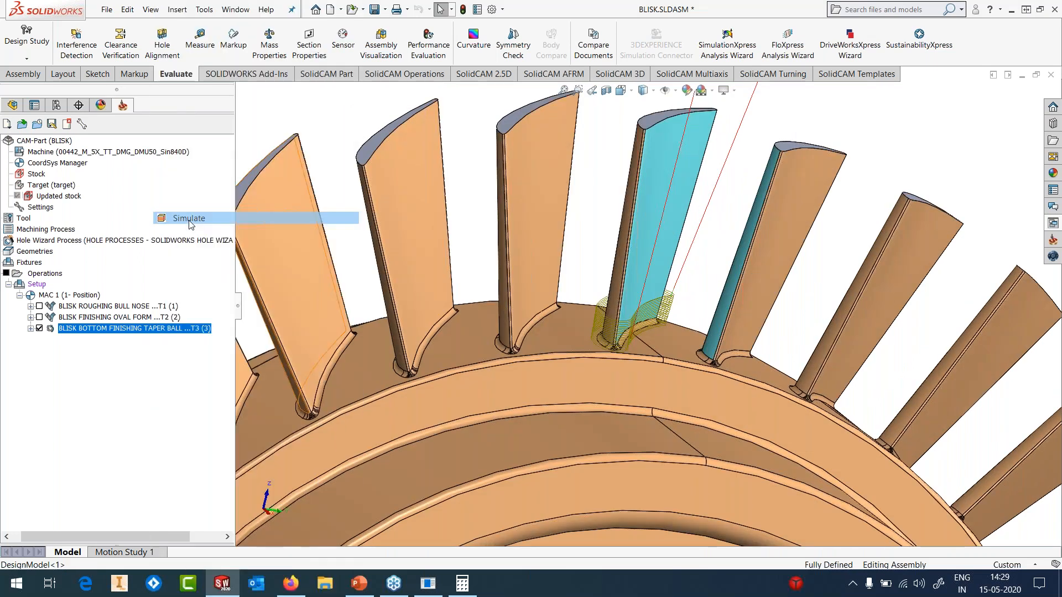
left_click(102, 243)
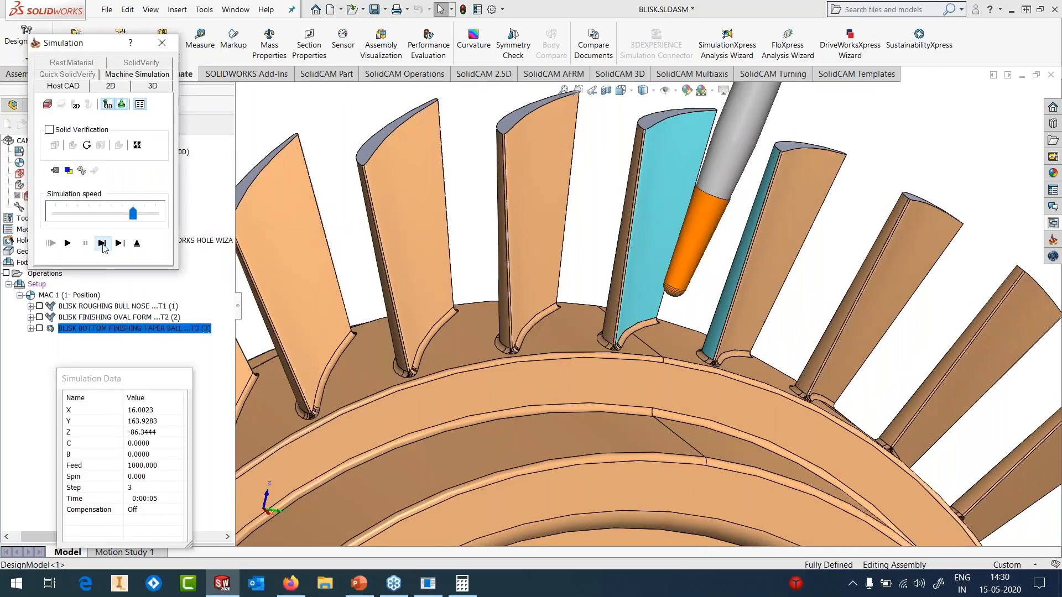
left_click(102, 243)
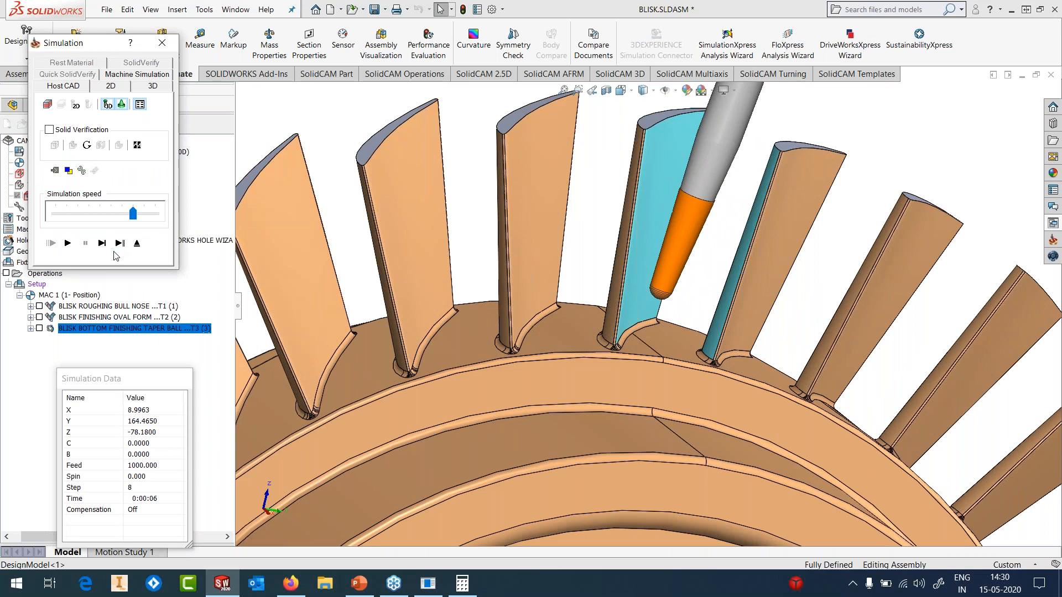
- Play the taper ball finishing simulation at a reduced speed around the blade bottom, and exit the simulation
left_click(72, 246)
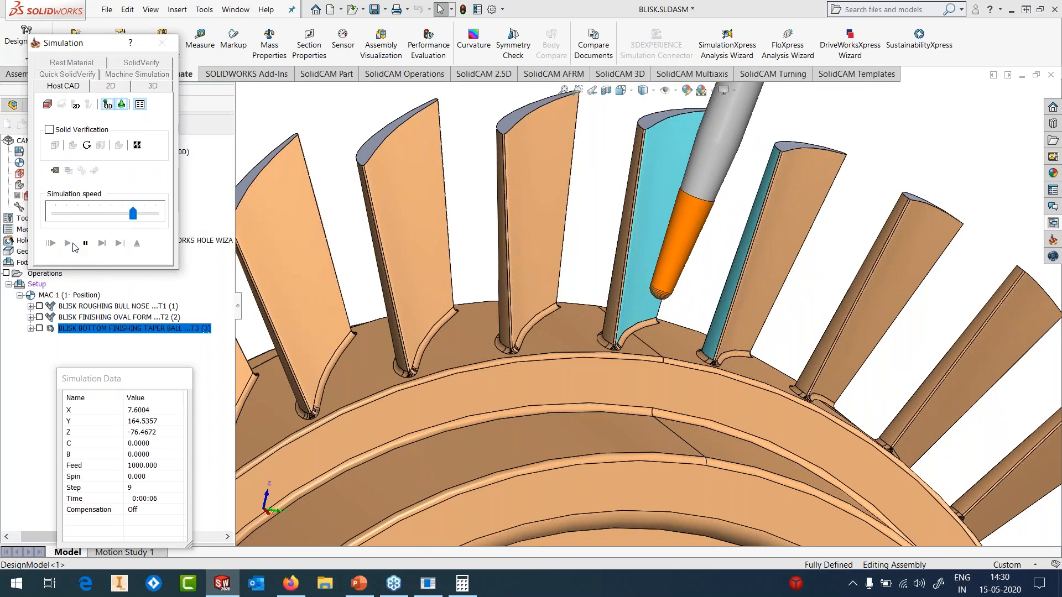
left_click(95, 213)
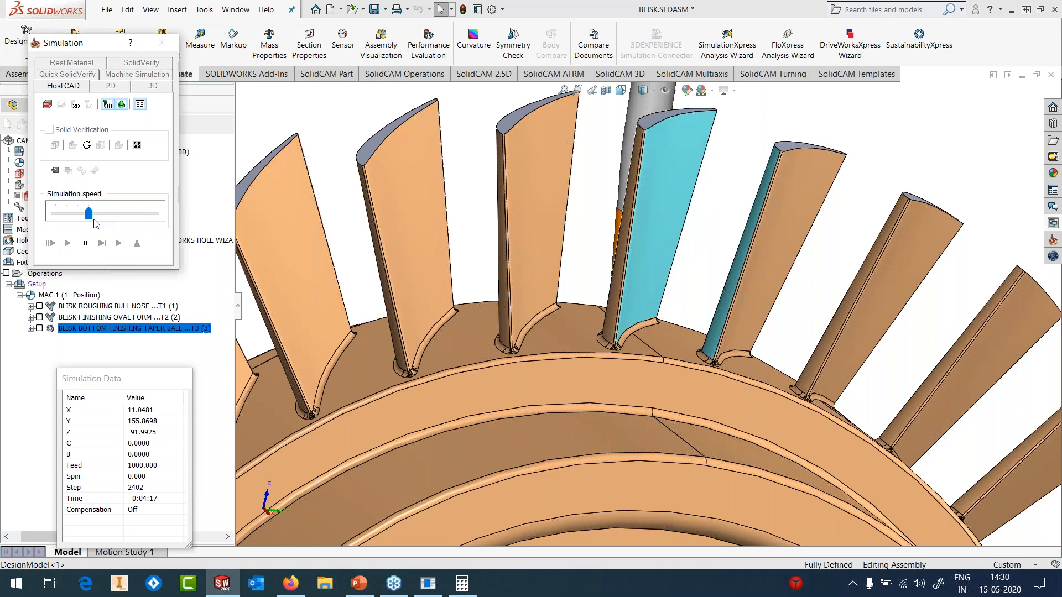
left_click(74, 242)
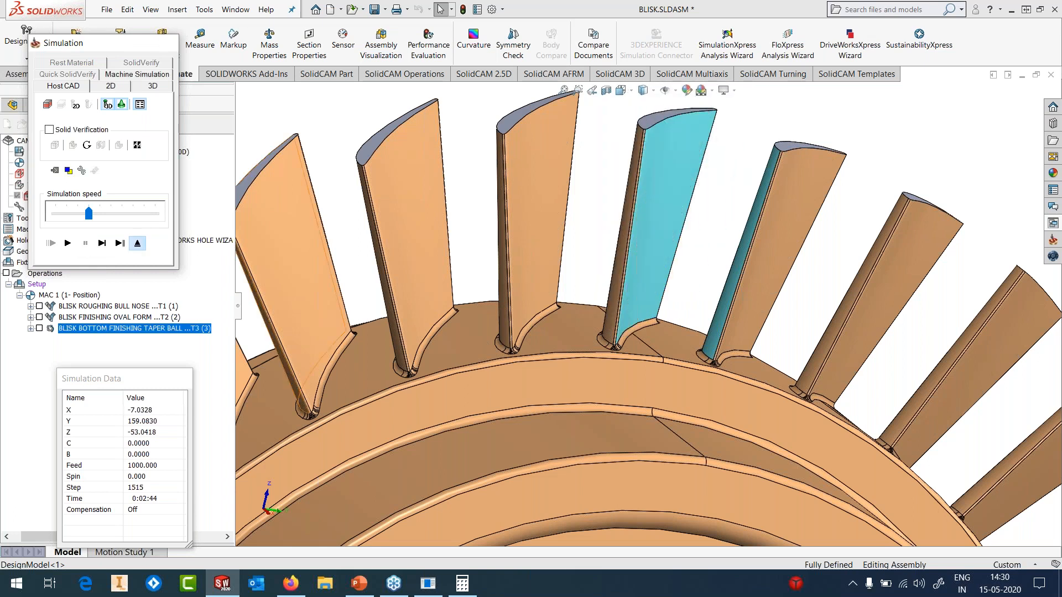
left_click(137, 243)
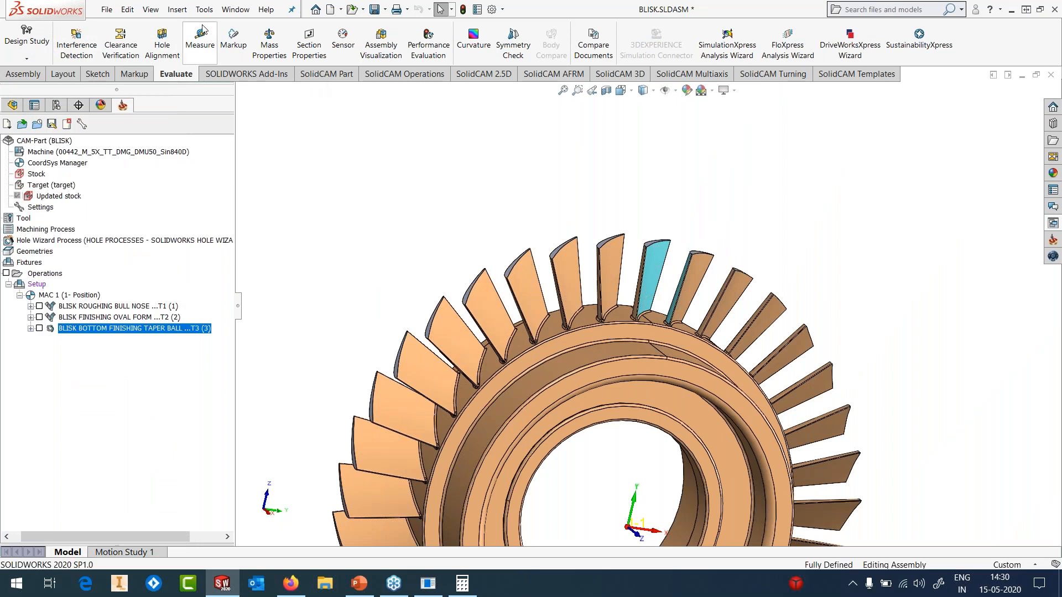
- Open the CAM-Part MULTI AXIS ROUGHING.PRT from the 8-MULTI AXIS ROUGHING folder
left_click(204, 10)
mouse_move(227, 67)
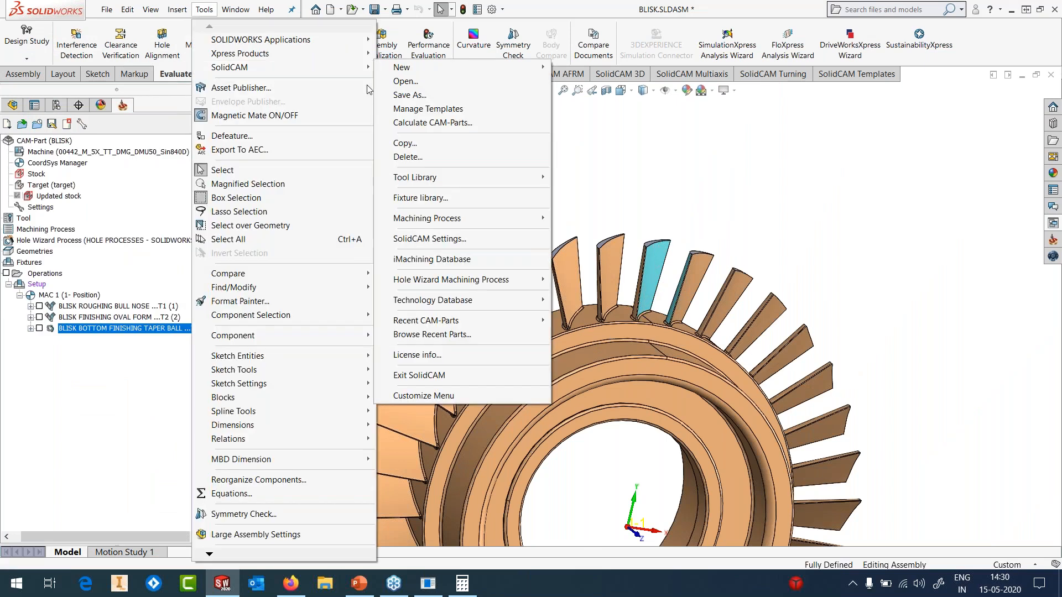
left_click(411, 83)
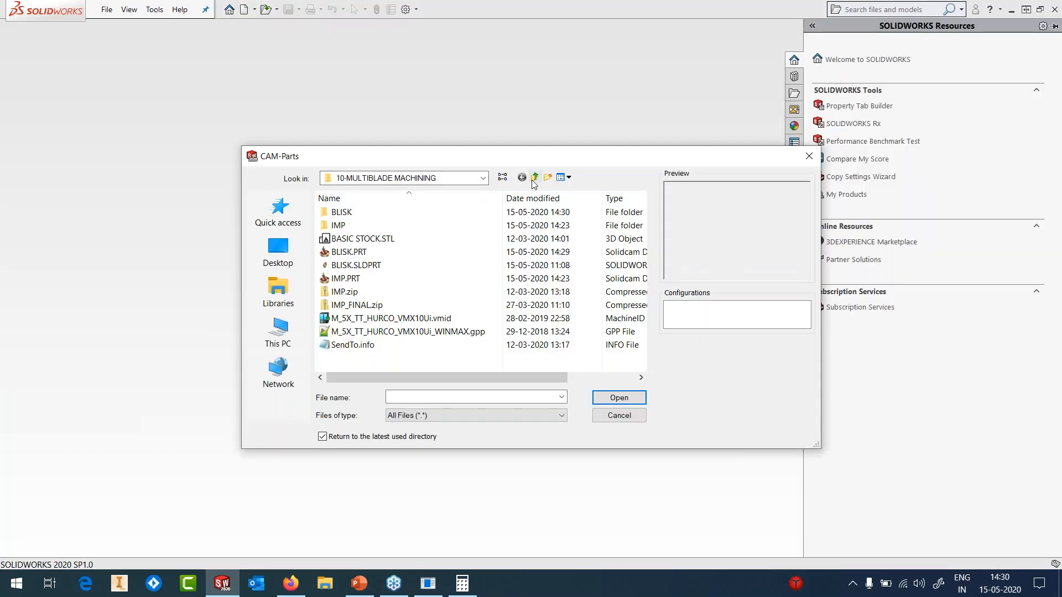
left_click(534, 177)
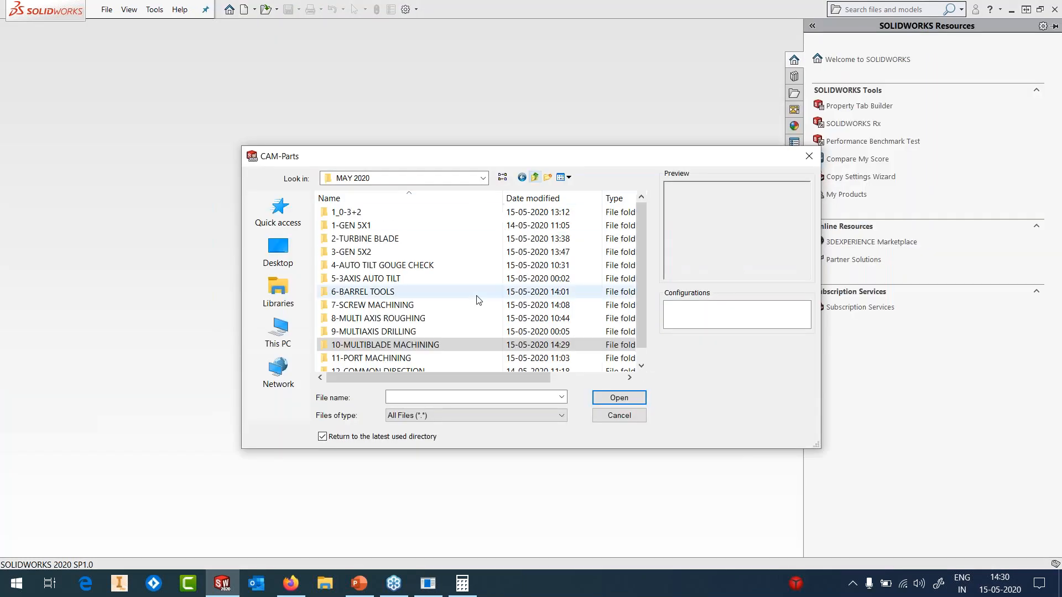
double_click(386, 320)
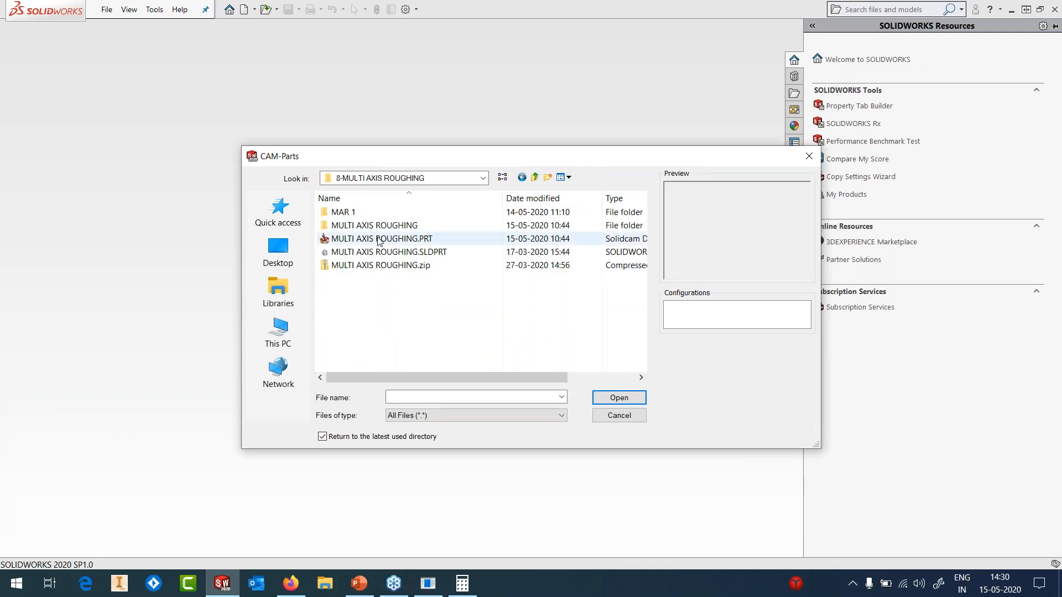
left_click(380, 242)
left_click(620, 401)
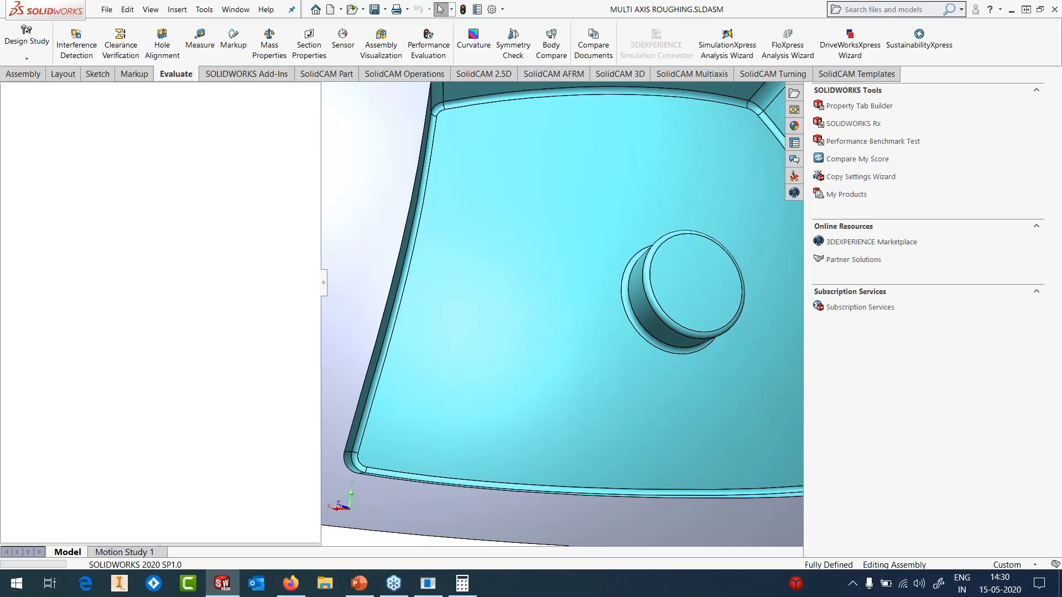
- Examine the dome part's pockets from several sides, including the large pocket with the round boss and the upper pocket selected for roughing
scroll(687, 304, "up", 5)
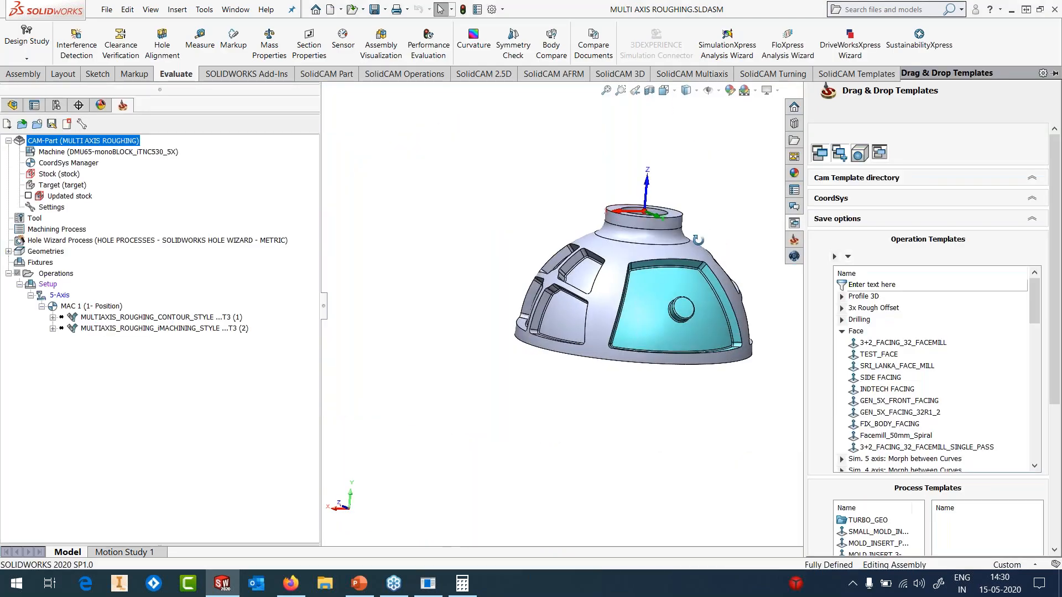
middle_click_drag(712, 234, 694, 244)
scroll(752, 291, "down", 1)
scroll(752, 296, "down", 2)
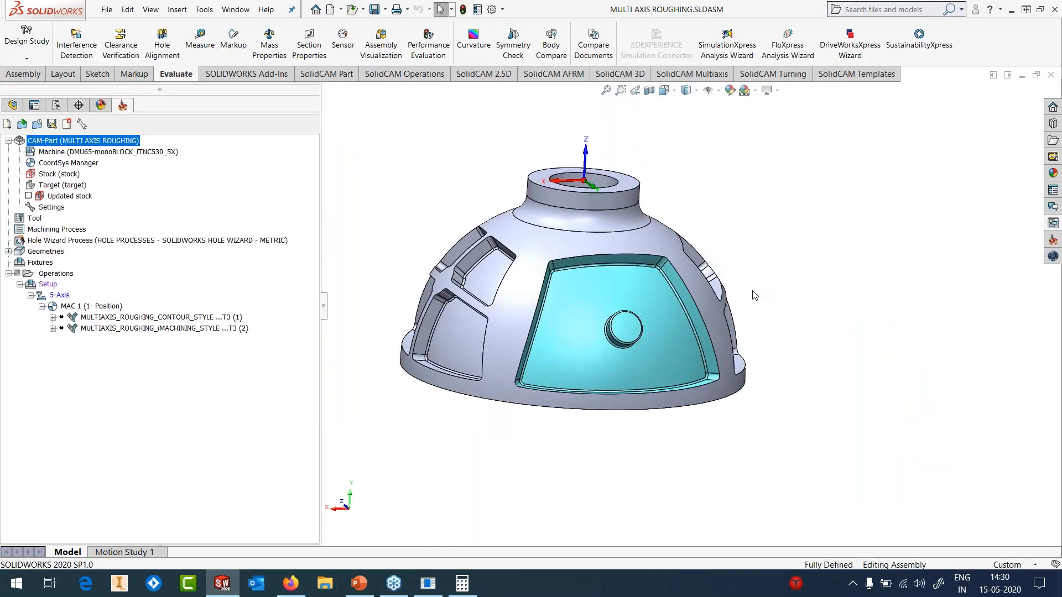
scroll(753, 295, "down", 1)
key("m")
left_click(633, 442)
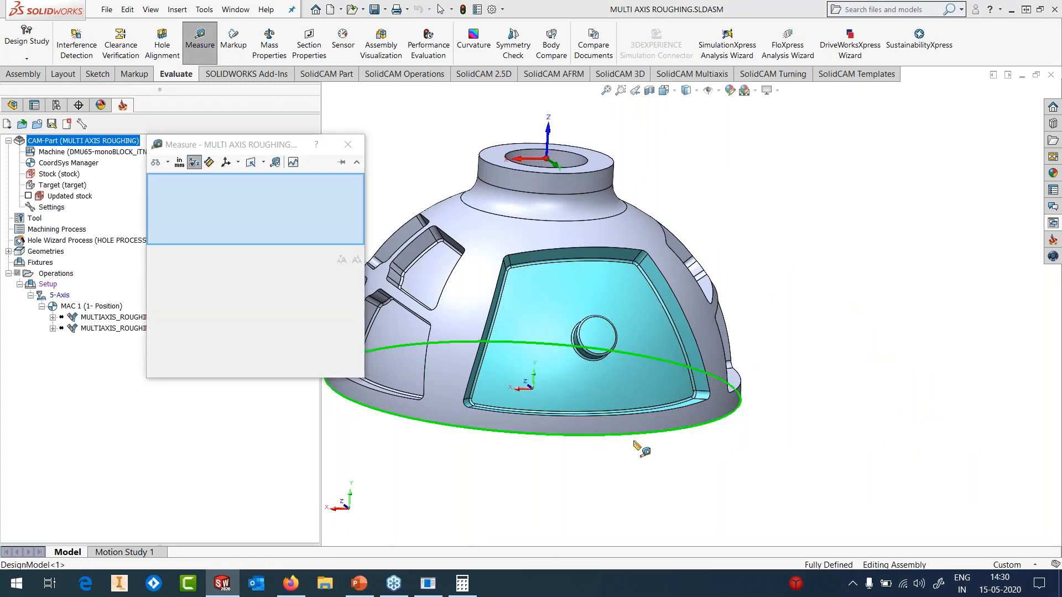
left_click(348, 144)
middle_click_drag(823, 227, 618, 303)
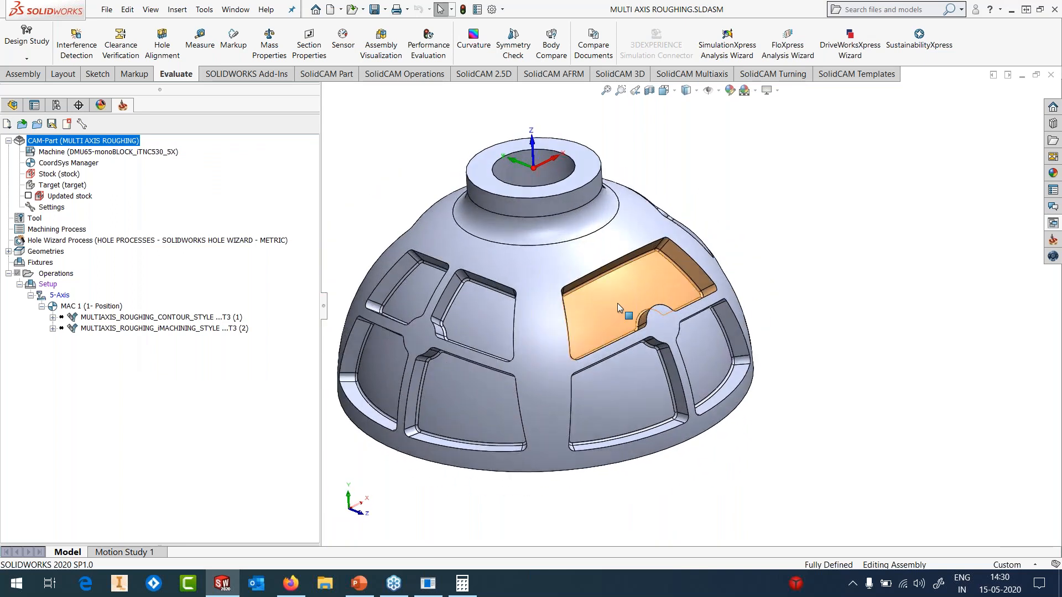
scroll(617, 303, "down", 3)
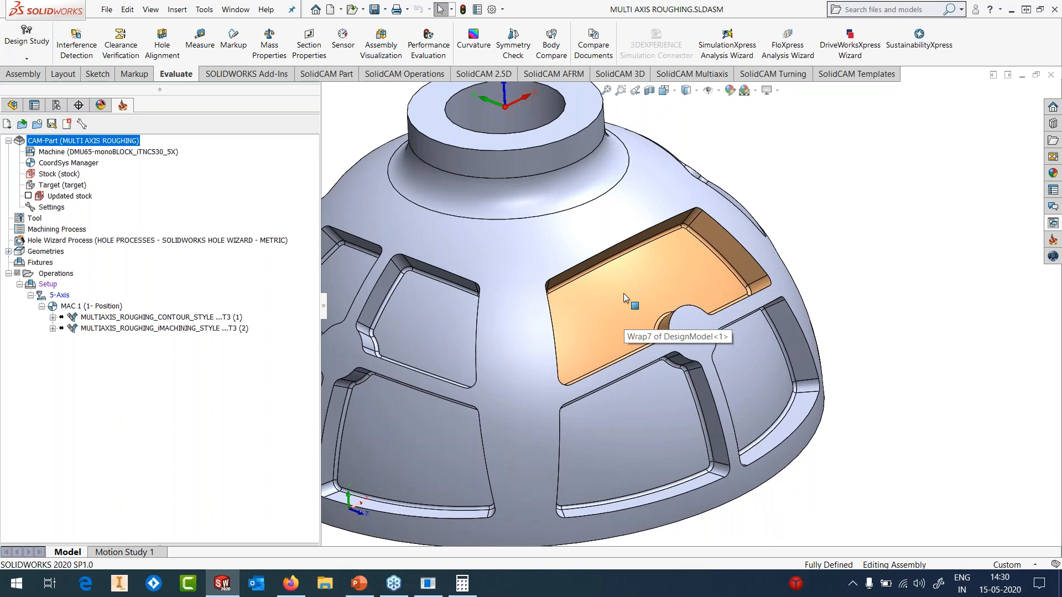
- Show the faces17 floor geometry and the faces18 wall geometry of the MULTIAXIS_ROUGHING_CONTOUR_STYLE operation on the model
left_click(51, 320)
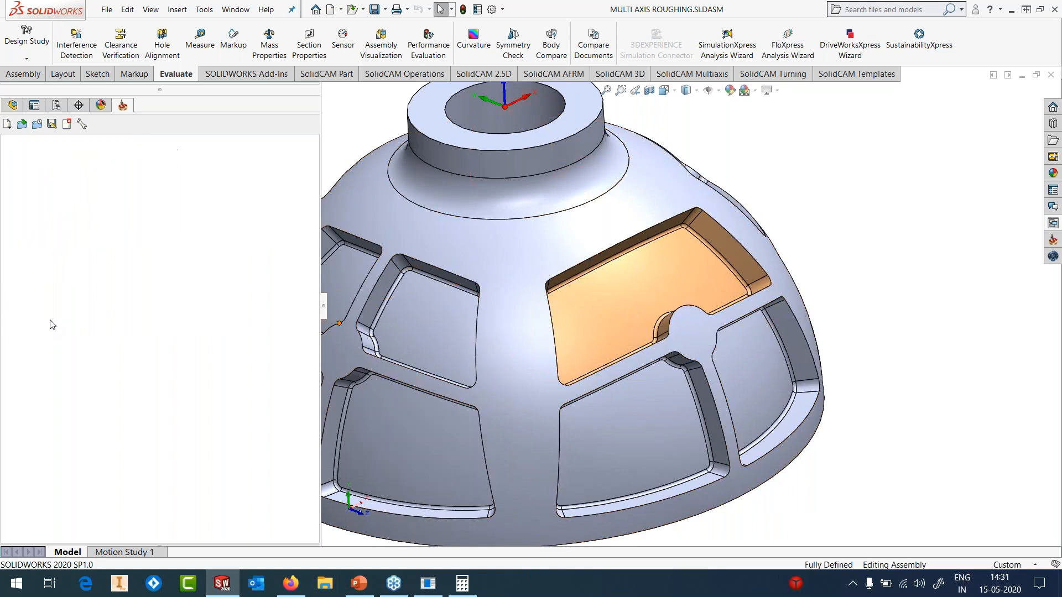
right_click(90, 330)
left_click(115, 337)
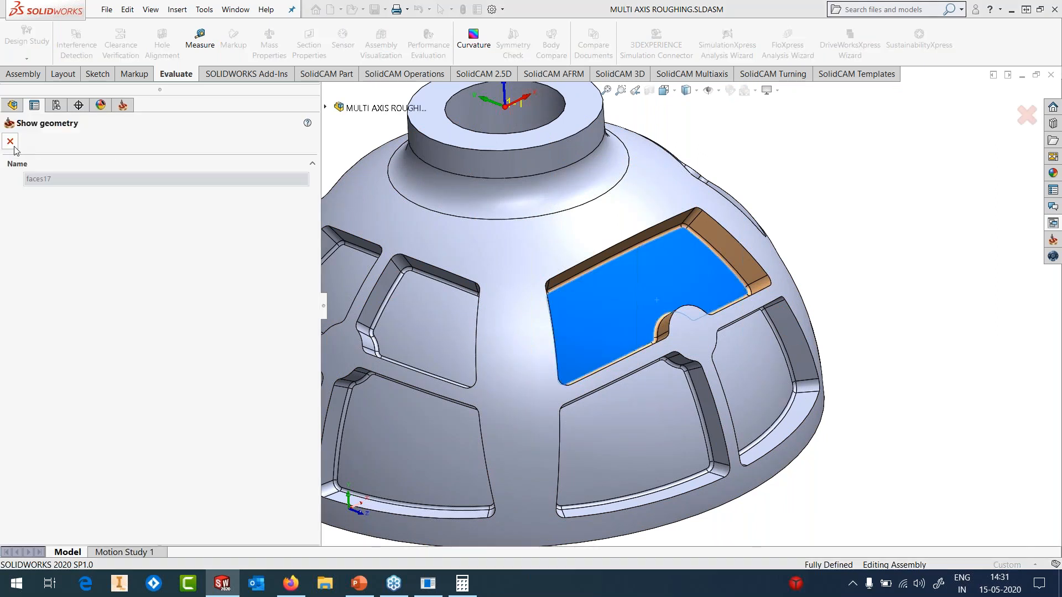
left_click(14, 144)
right_click(94, 339)
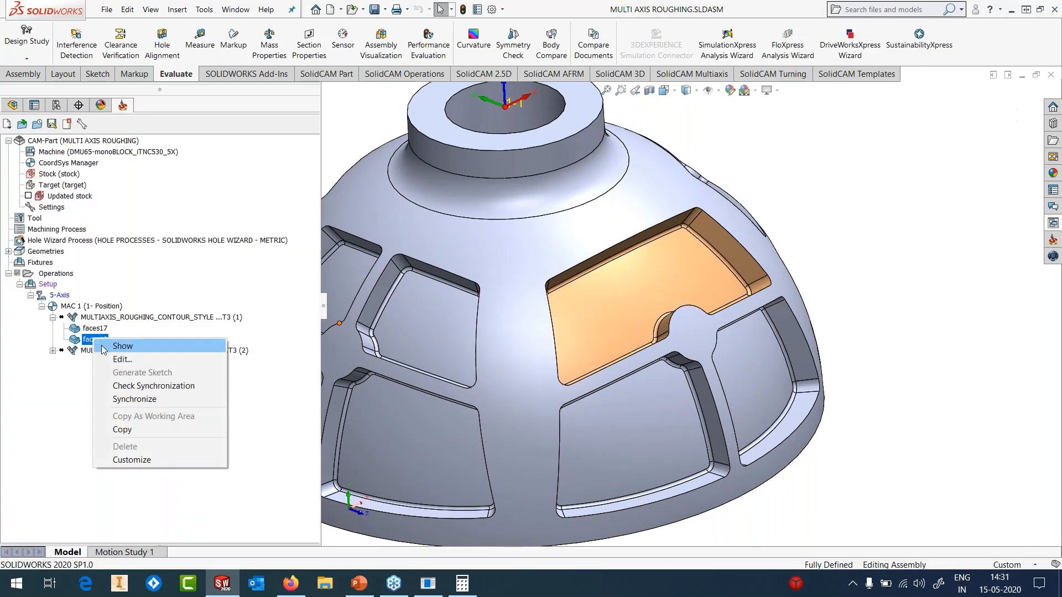
left_click(117, 346)
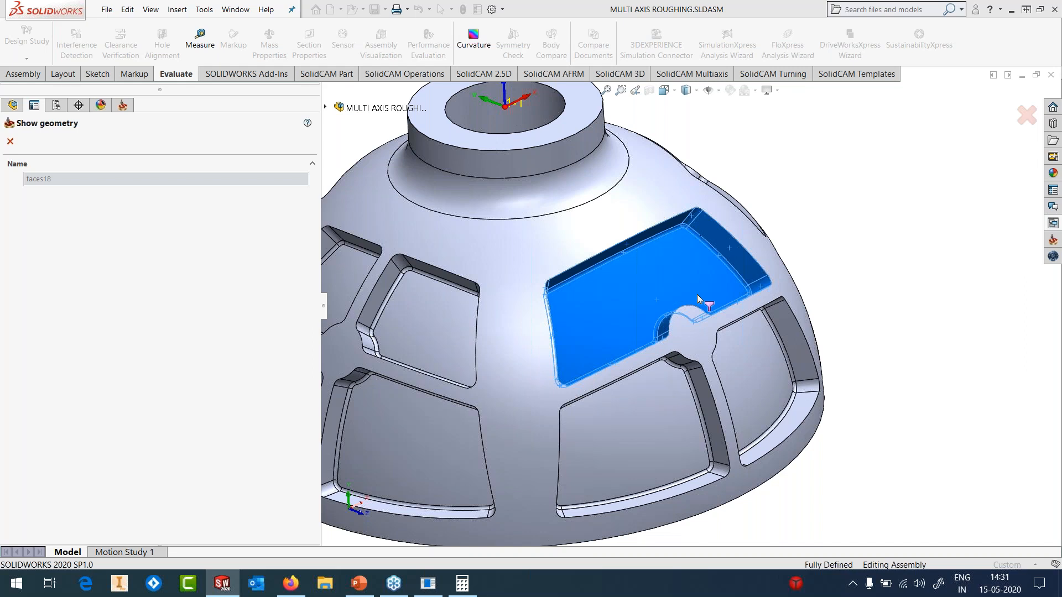
left_click(10, 142)
- Review the contour-style roughing operation's geometry, tool, constraint boundaries, surface quality and sorting settings, and close it without changes
right_click(99, 317)
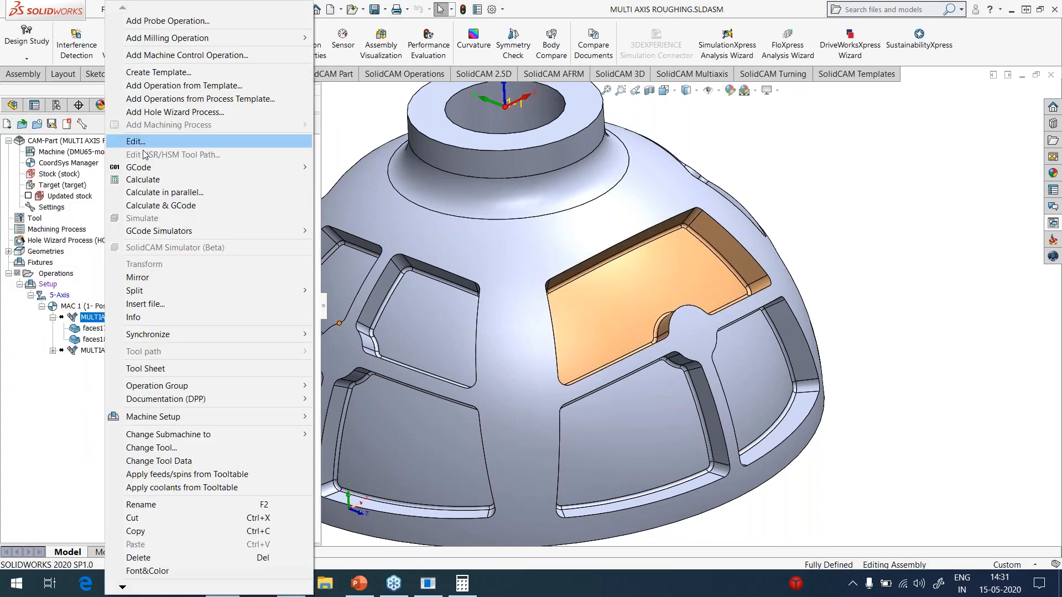
left_click(143, 146)
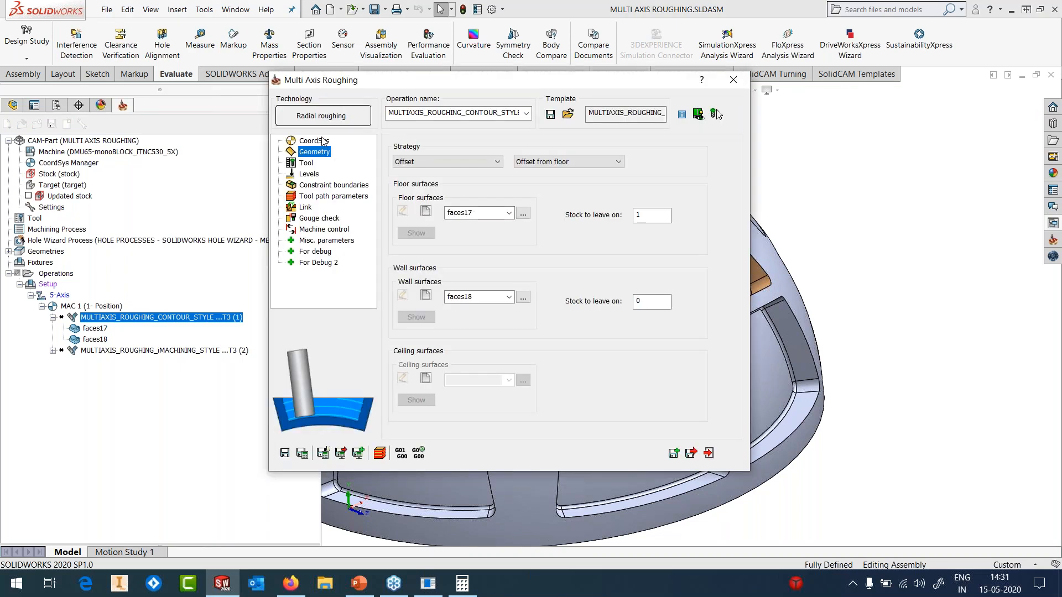
left_click(307, 163)
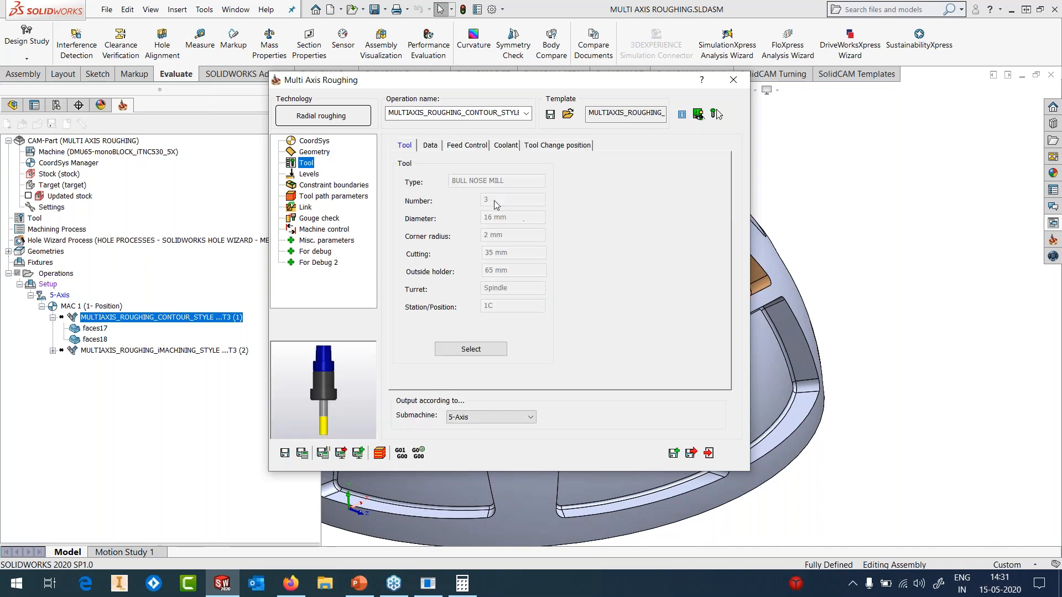
left_click(311, 186)
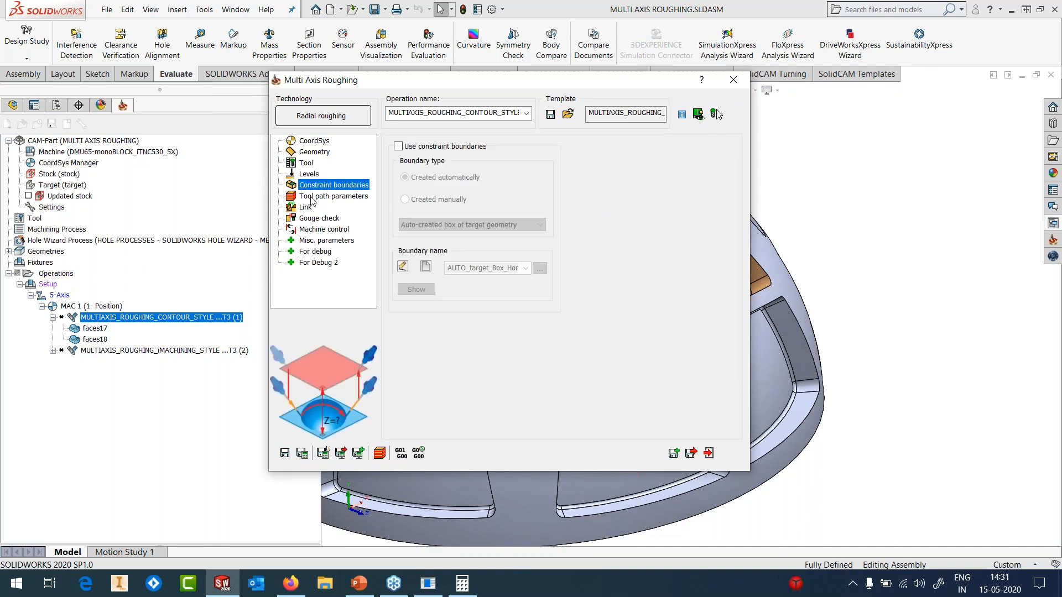
left_click(311, 197)
left_click(493, 267)
left_click(672, 202)
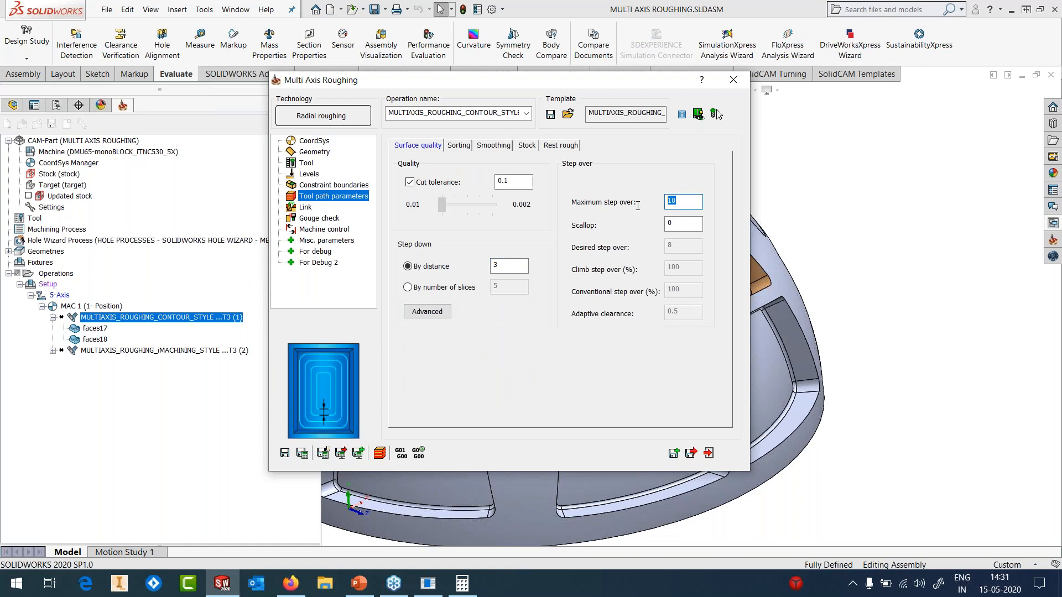
left_click(506, 182)
left_click(466, 146)
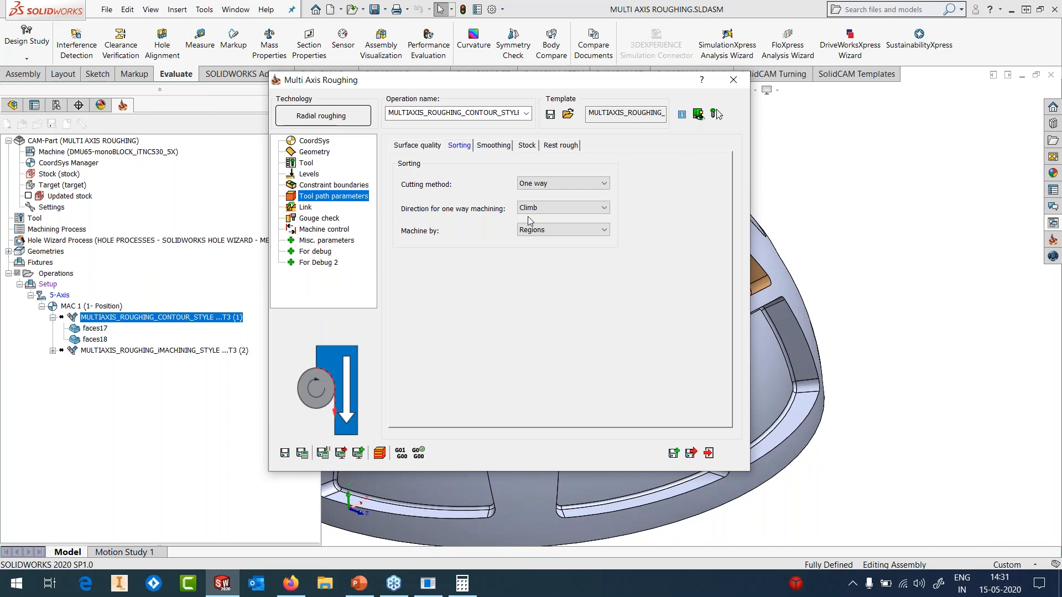
left_click(734, 80)
- Calculate the MULTIAXIS_ROUGHING_CONTOUR_STYLE operation and inspect its toolpath in the pocket
right_click(216, 317)
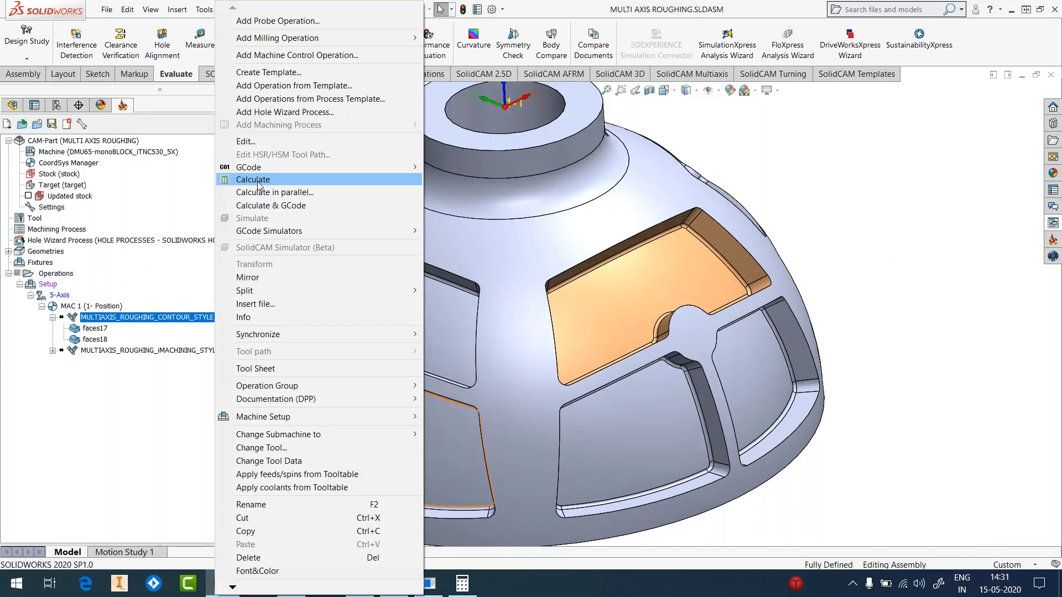
left_click(258, 180)
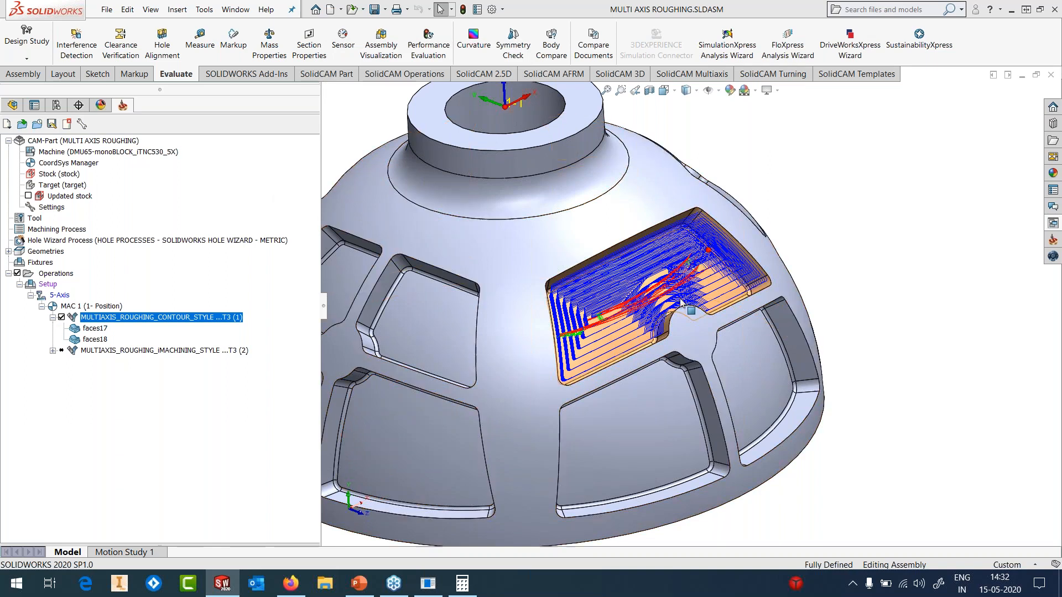
scroll(685, 298, "up", 2)
scroll(684, 270, "down", 1)
middle_click_drag(684, 270, 708, 248)
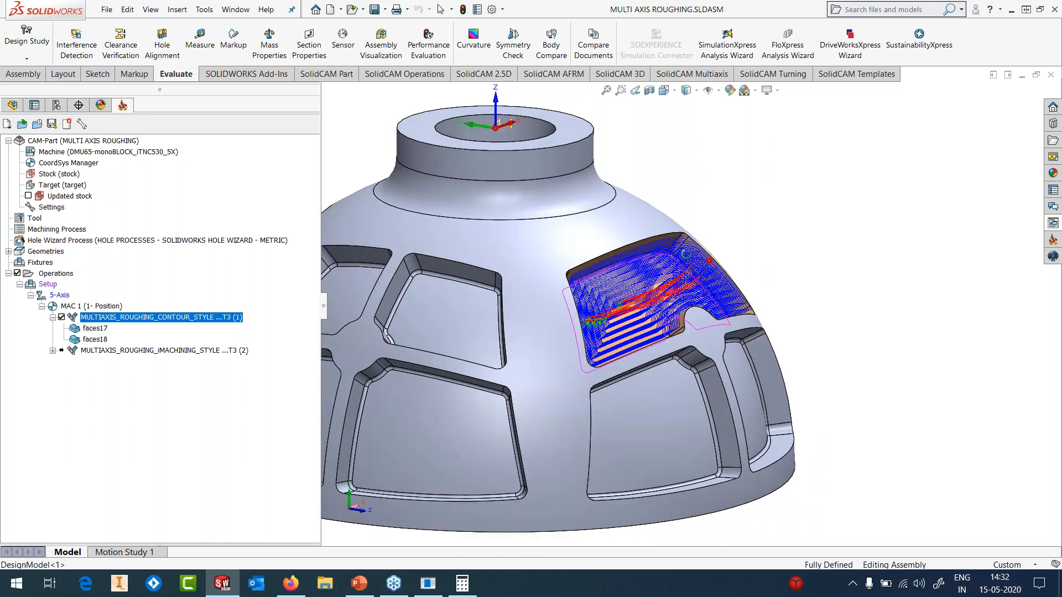
- Open the contour-style roughing operation in Machine Simulation, with a close view of the dome and tool in an enlarged graphics area
right_click(206, 326)
left_click(259, 220)
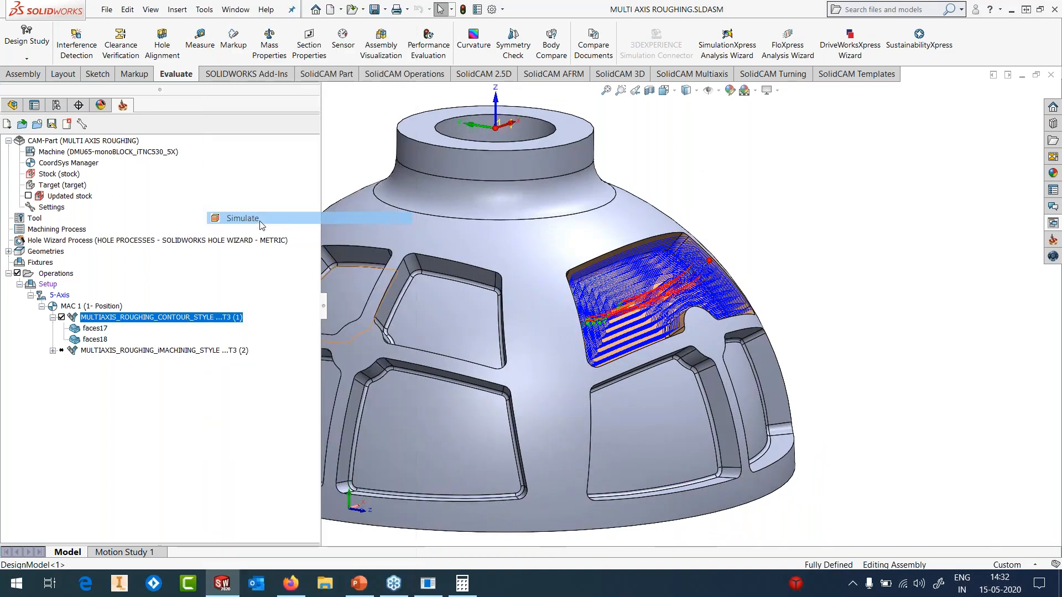
left_click(149, 85)
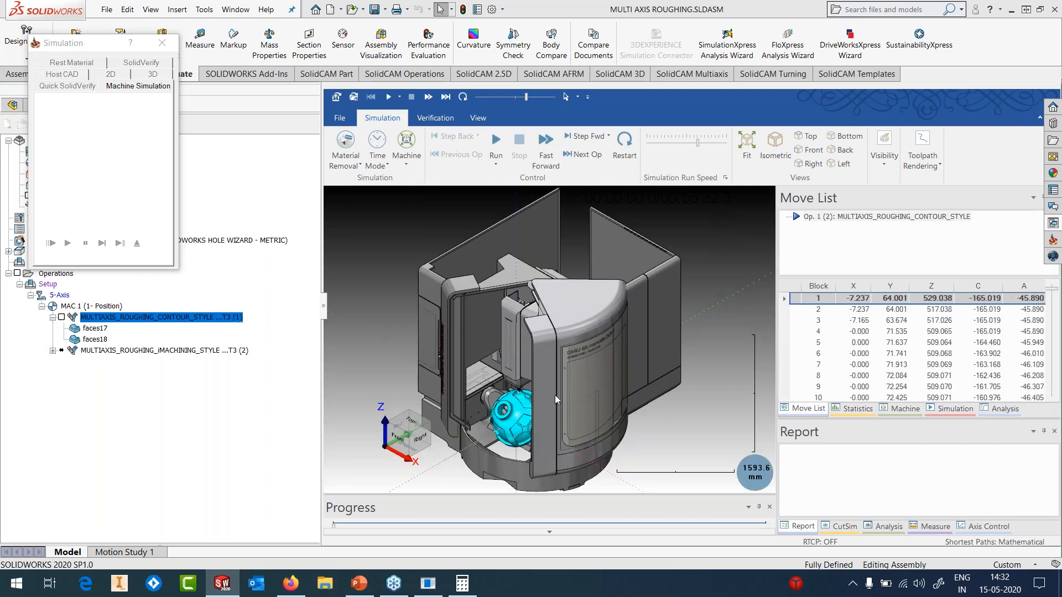
scroll(555, 395, "up", 6)
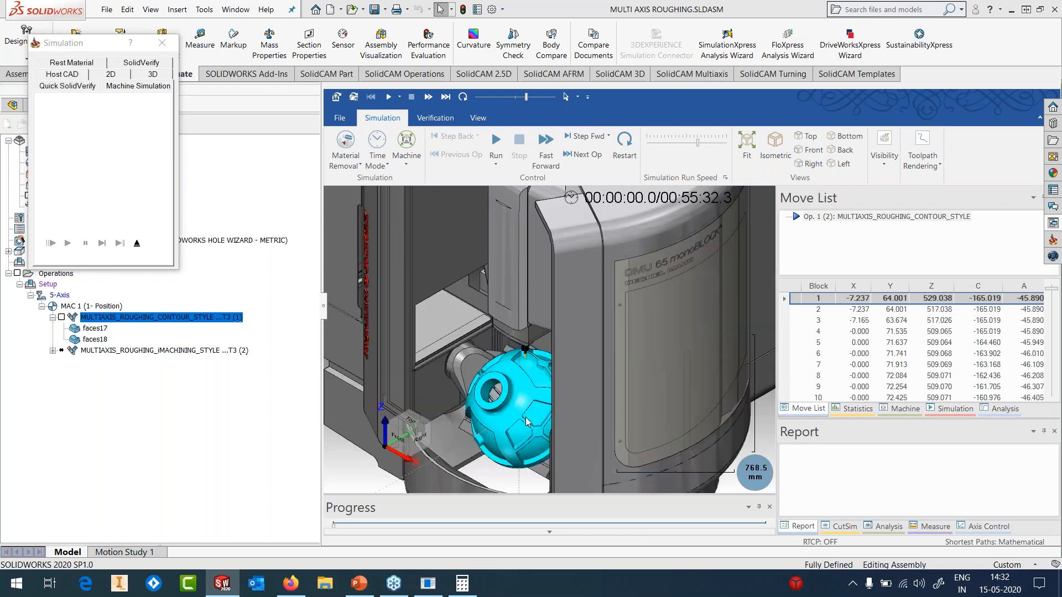
scroll(526, 388, "up", 3)
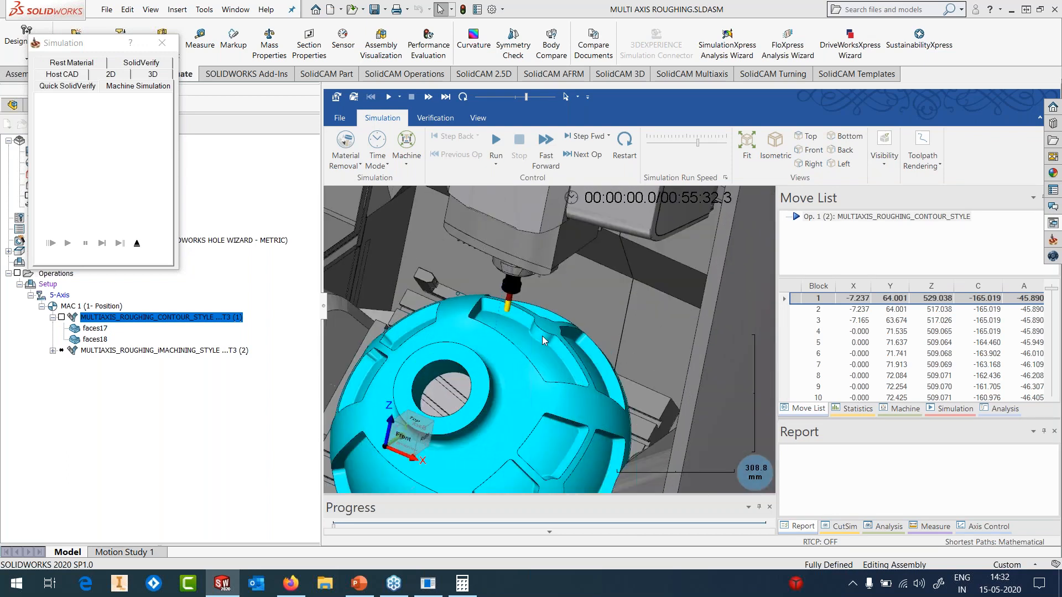
scroll(542, 336, "down", 3)
left_click_drag(777, 373, 990, 373)
- Run the contour-style roughing machine simulation, pause it partway through, and exit the simulation
left_click(494, 163)
left_click(496, 141)
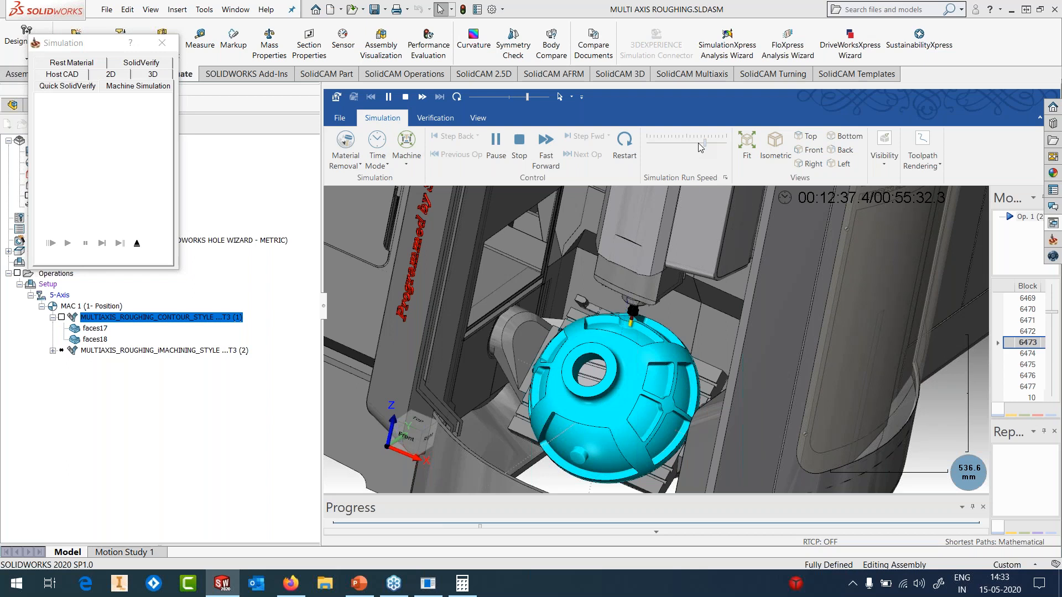
left_click(496, 145)
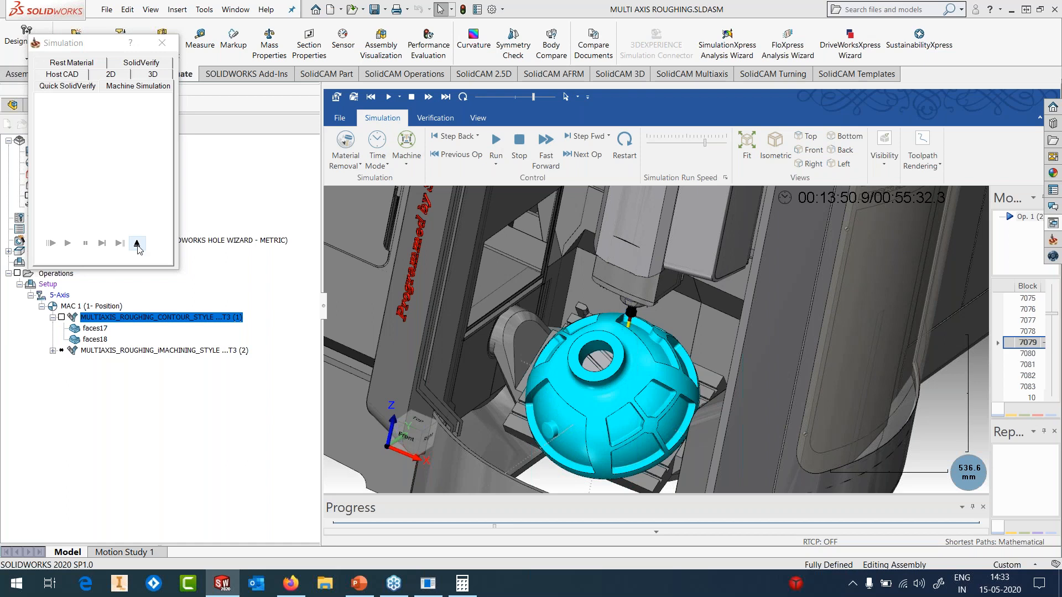
left_click(136, 244)
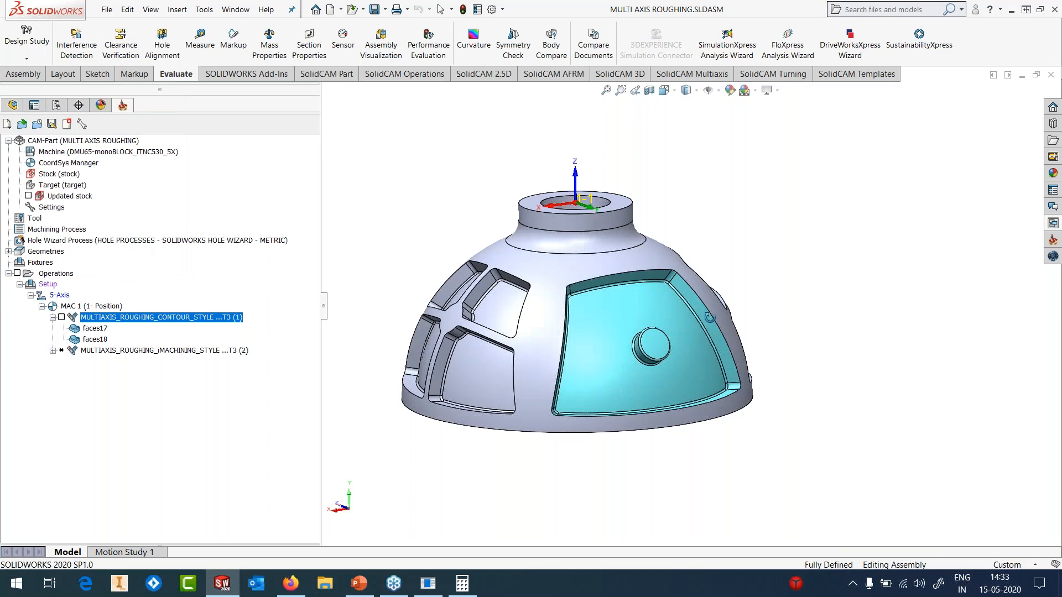
- Check the step down and step over parameters of the MULTIAXIS_ROUGHING_iMACHINING_STYLE operation, and save the operation
scroll(664, 403, "down", 3)
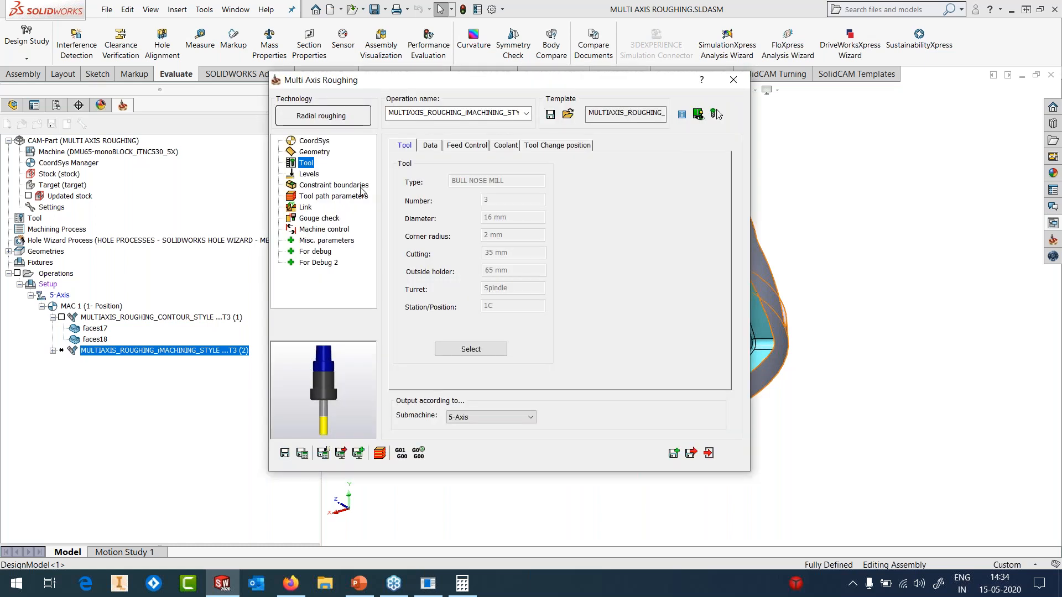
left_click(358, 195)
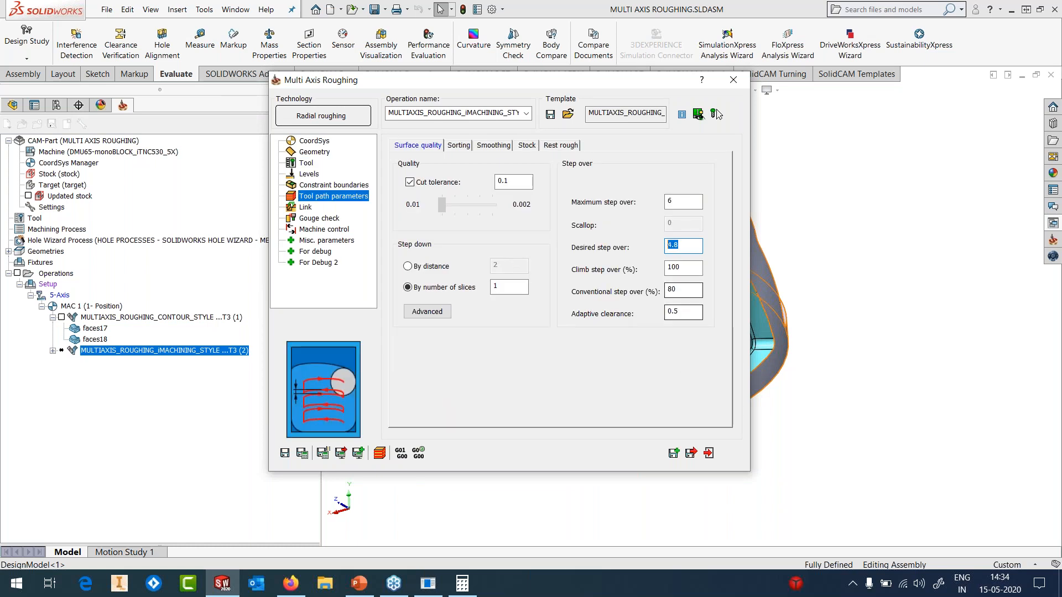
key("Tab")
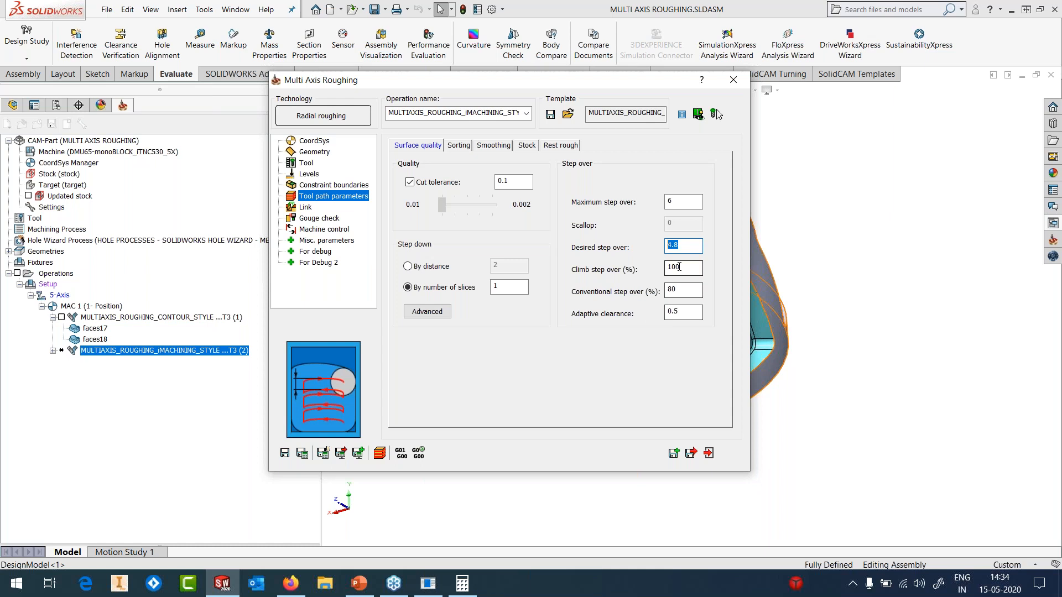
key("Tab")
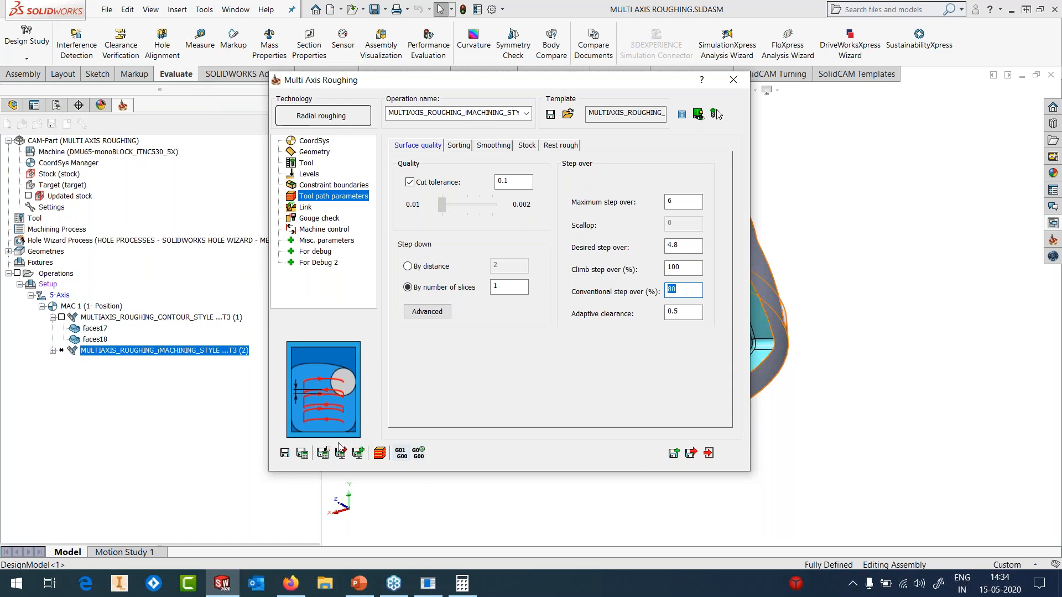
left_click(284, 454)
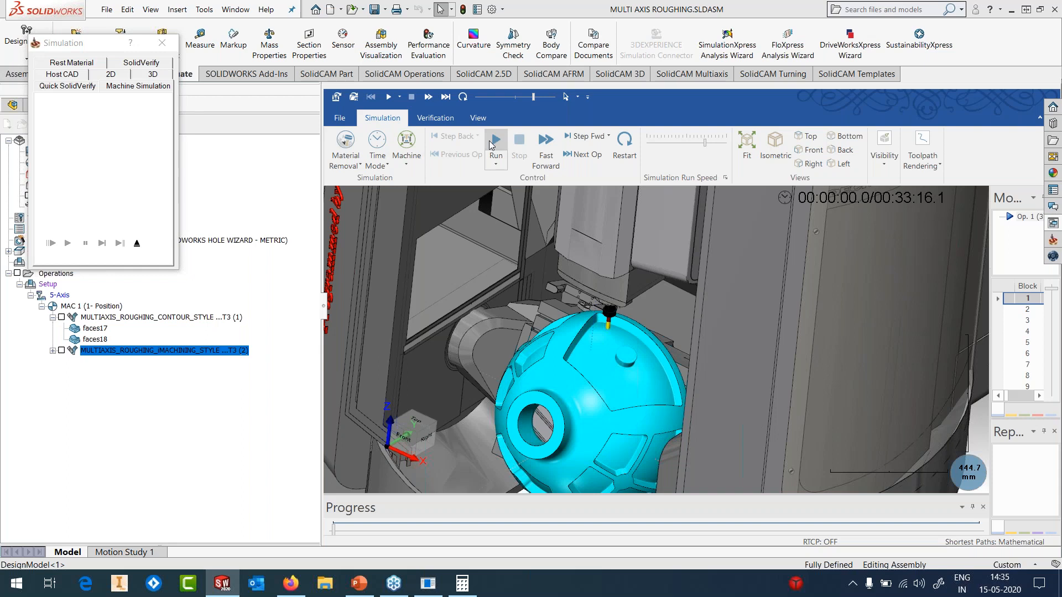
- Run the machine simulation of the iMachining-style roughing operation, pausing it partway and resuming it
left_click(494, 146)
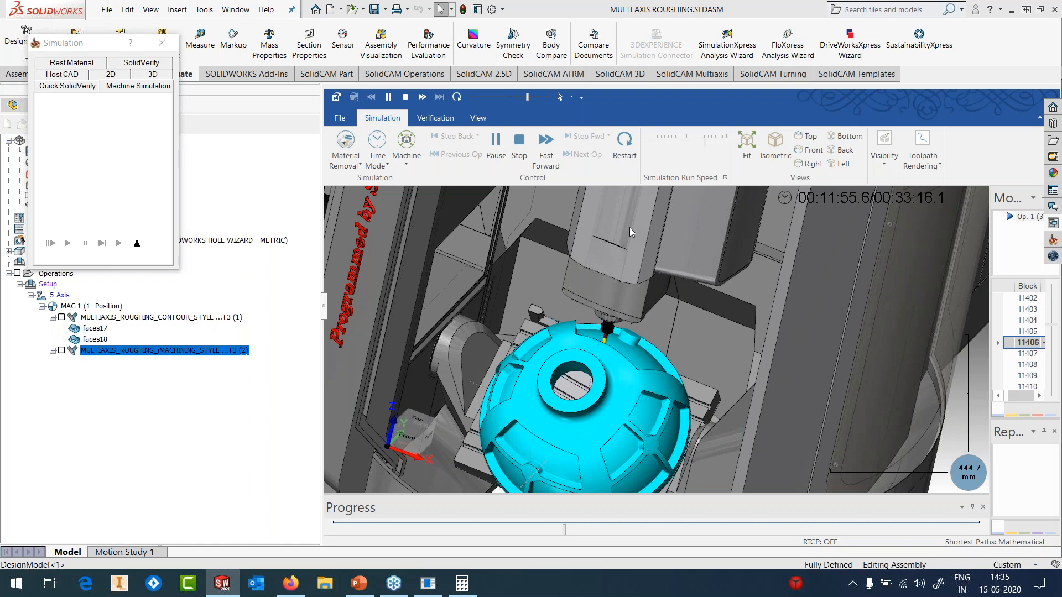
left_click(495, 139)
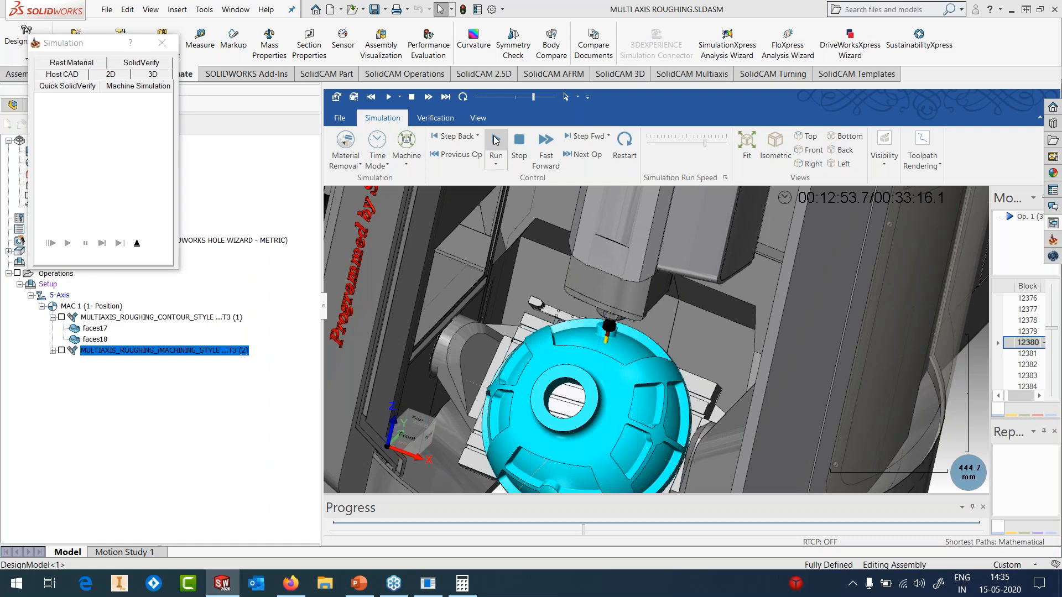
left_click(496, 140)
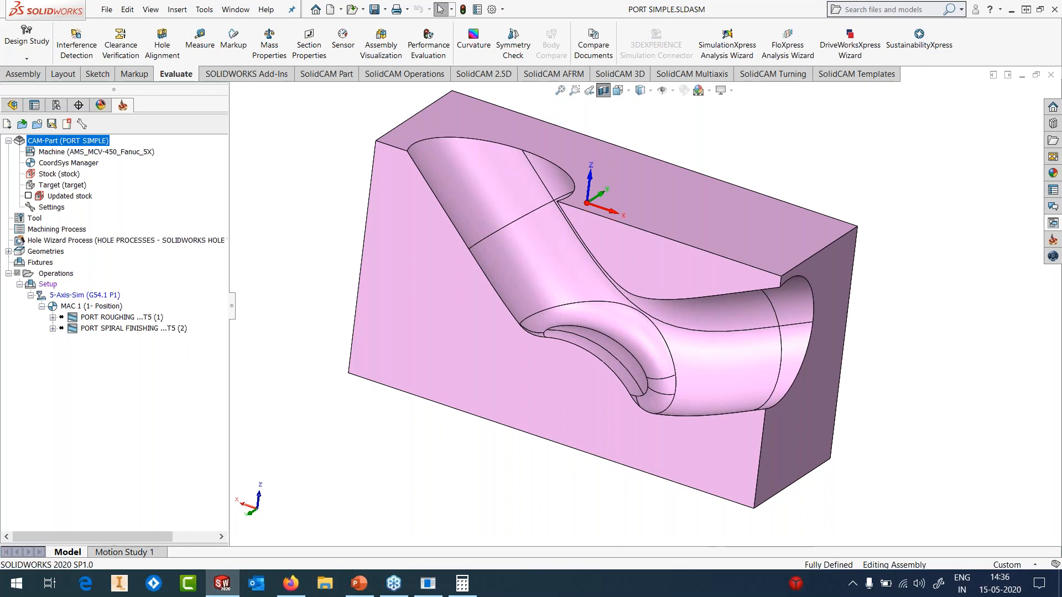
- Open the PORT ROUGHING operation and review its port machining technology choices and its geometry settings
right_click(121, 318)
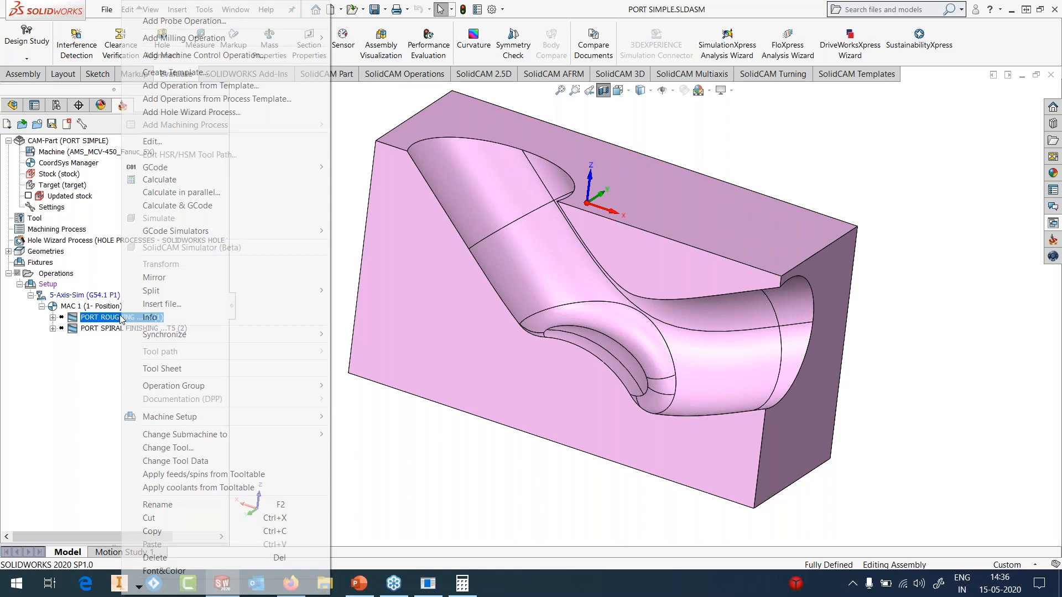
left_click(211, 125)
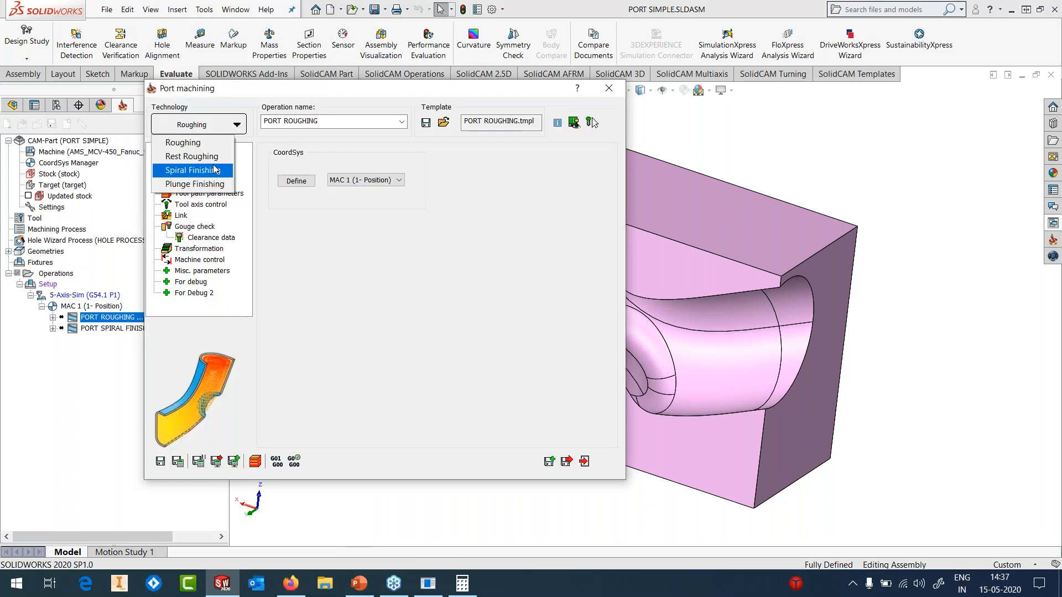
left_click(209, 144)
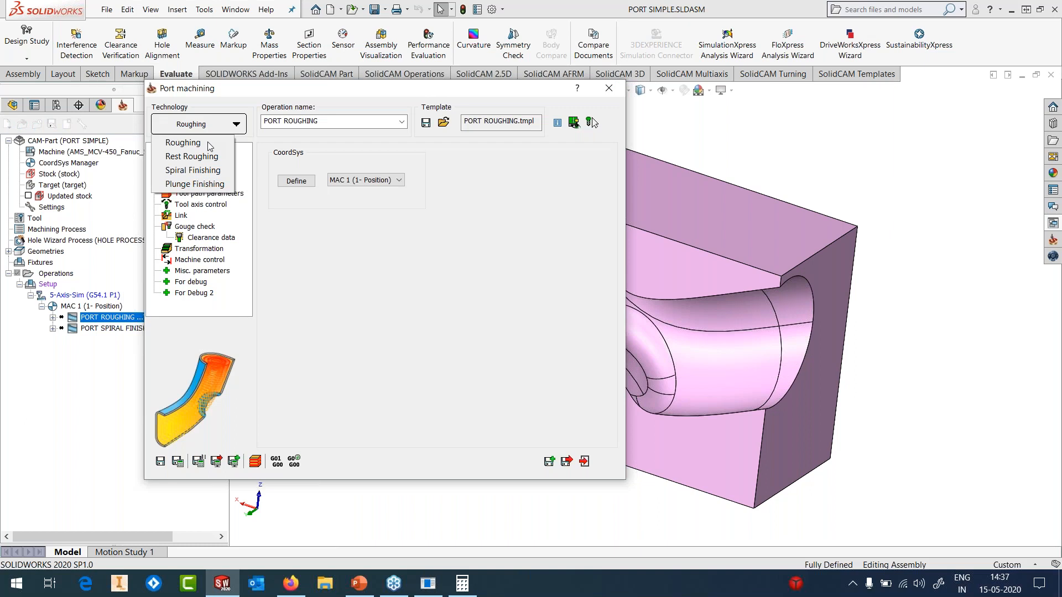
left_click(207, 141)
left_click(191, 160)
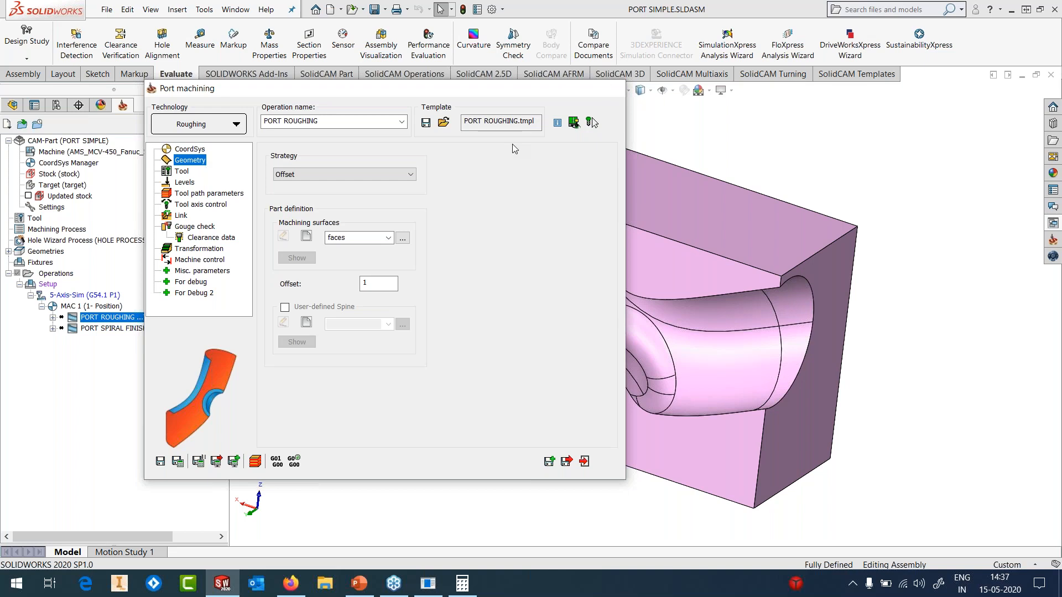
- Show the faces geometry of the PORT ROUGHING operation on the model, and close the geometry display
right_click(112, 333)
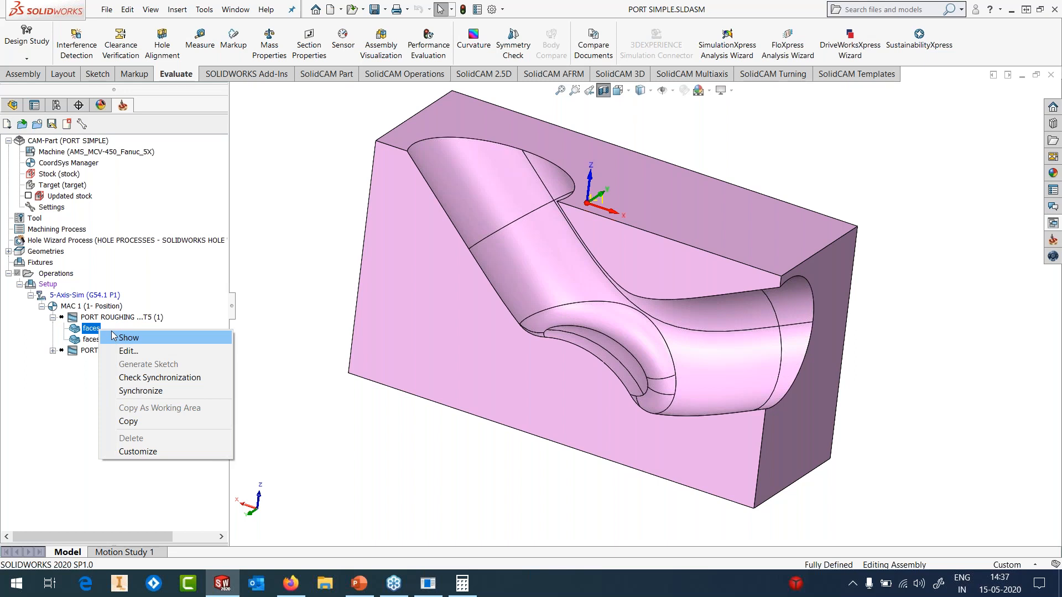
left_click(129, 337)
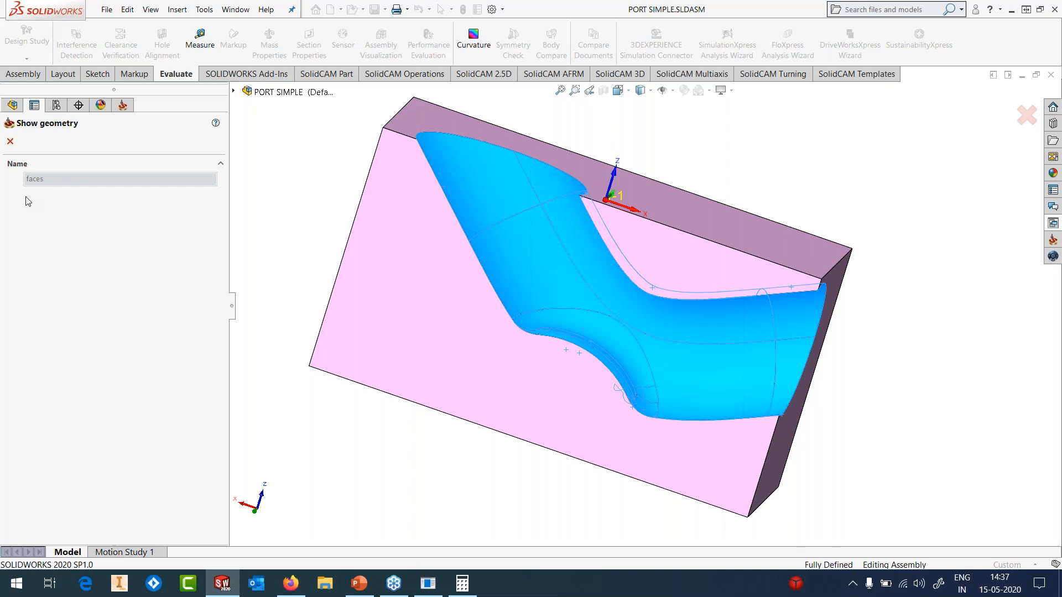
left_click(10, 141)
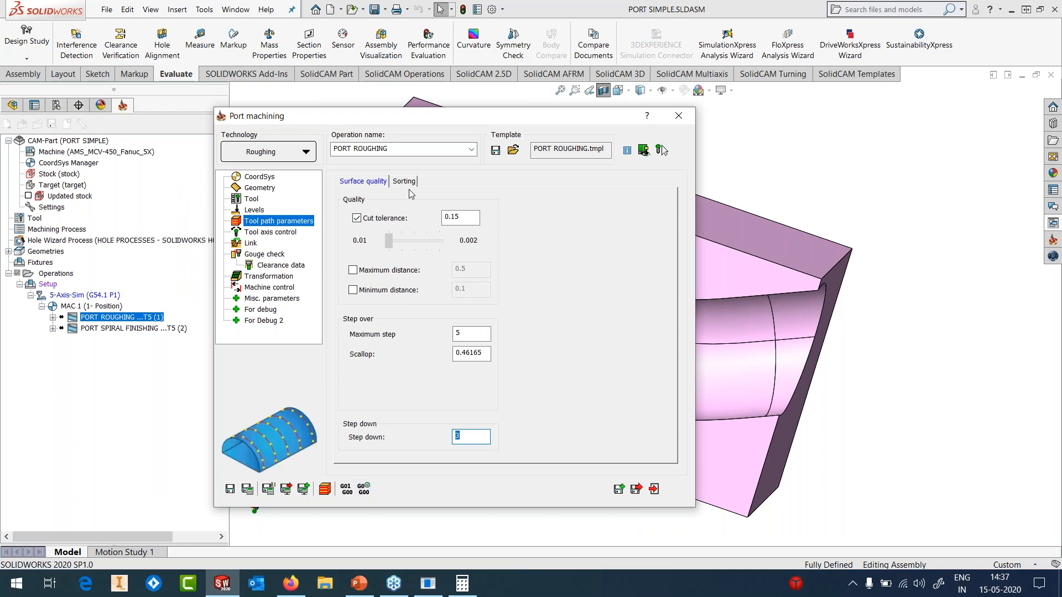
- Check the sorting settings in the PORT ROUGHING tool path parameters, and inspect the operation's tool path on the model
left_click(405, 182)
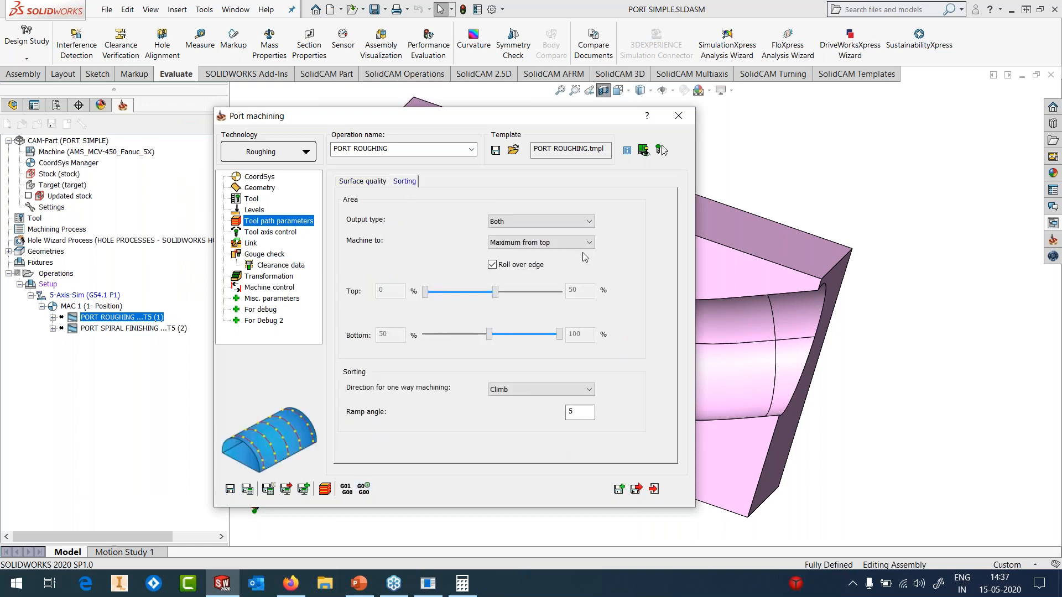
double_click(528, 117)
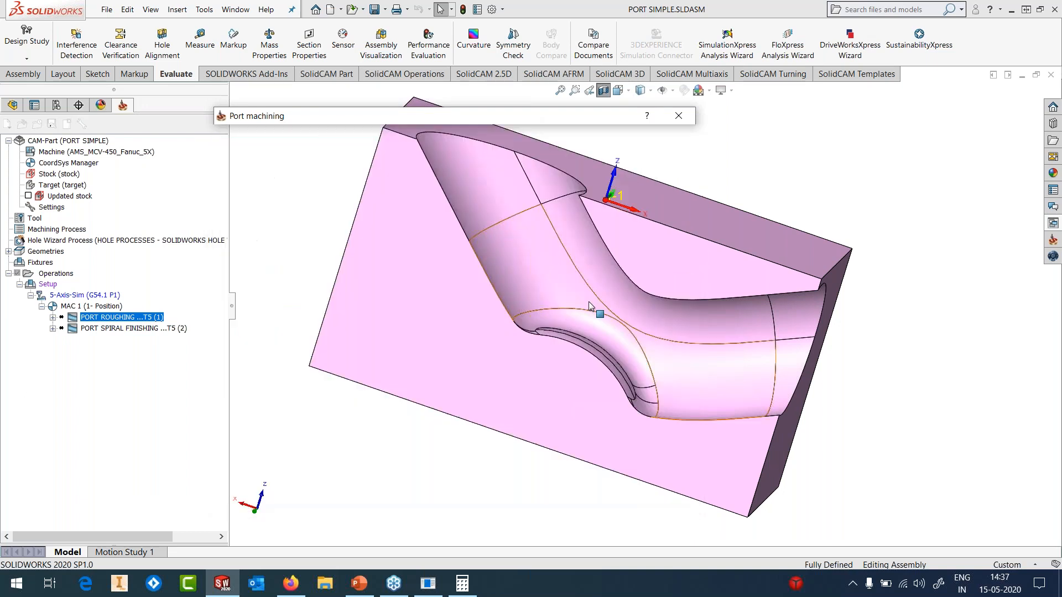
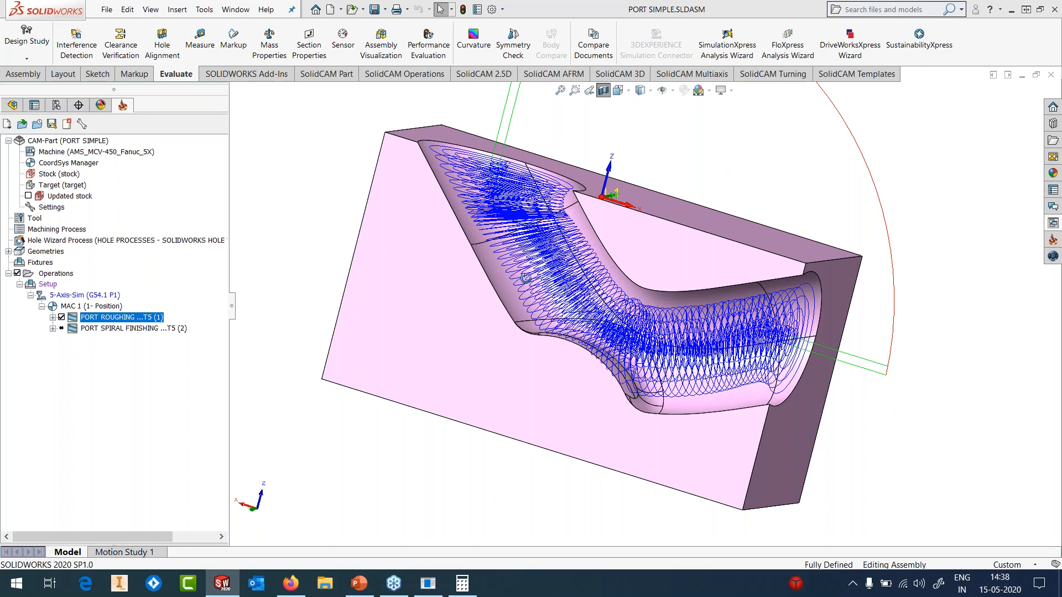
middle_click_drag(526, 278, 658, 335)
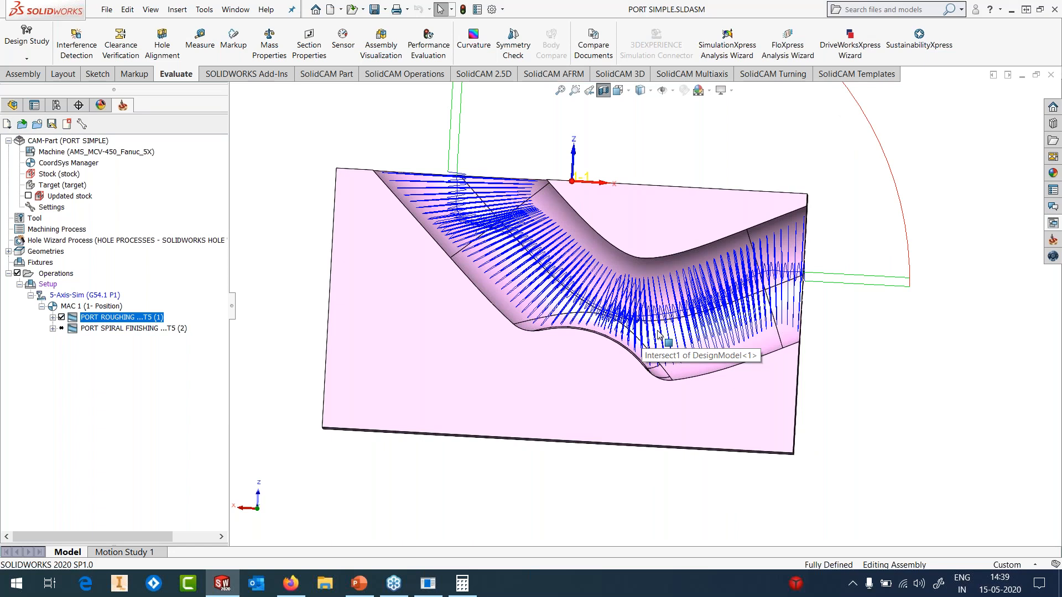
- Run the SolidVerify simulation of PORT ROUGHING at a higher speed, inspect the machined port, and exit the simulation
right_click(83, 317)
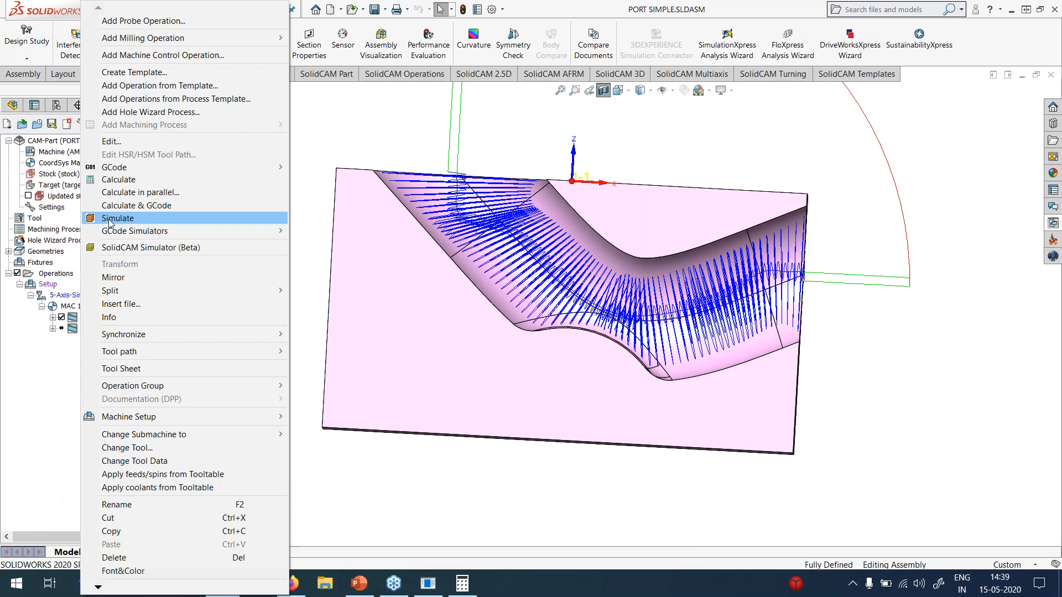
left_click(110, 219)
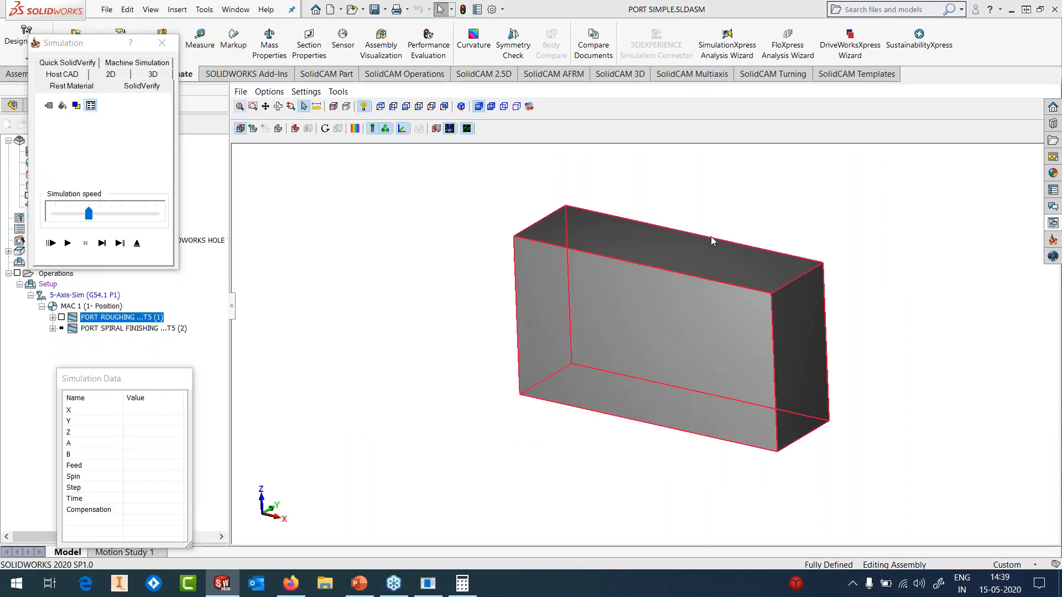
scroll(711, 237, "up", 1)
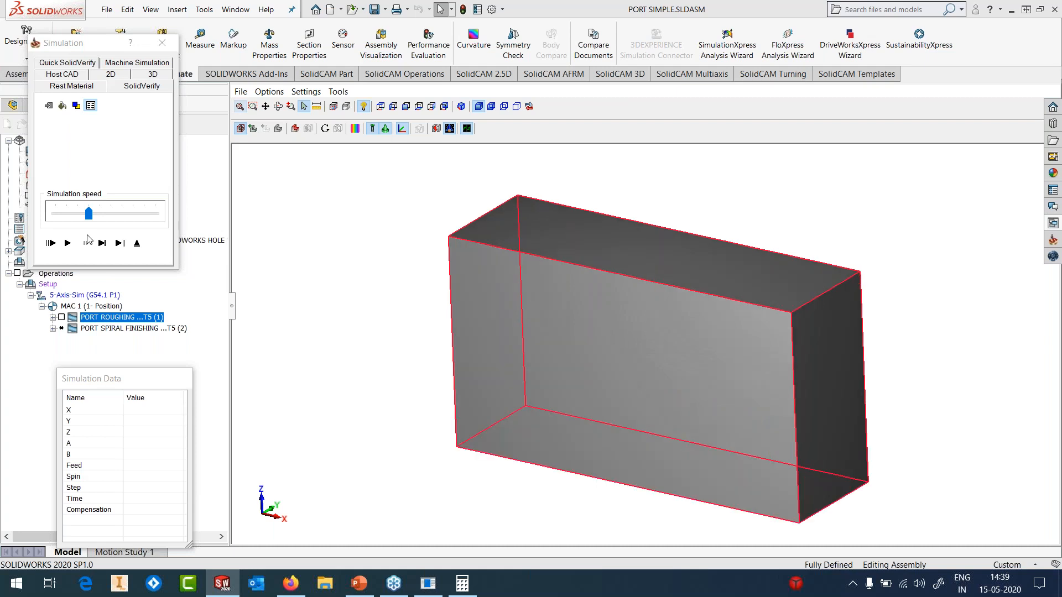
left_click_drag(88, 214, 122, 214)
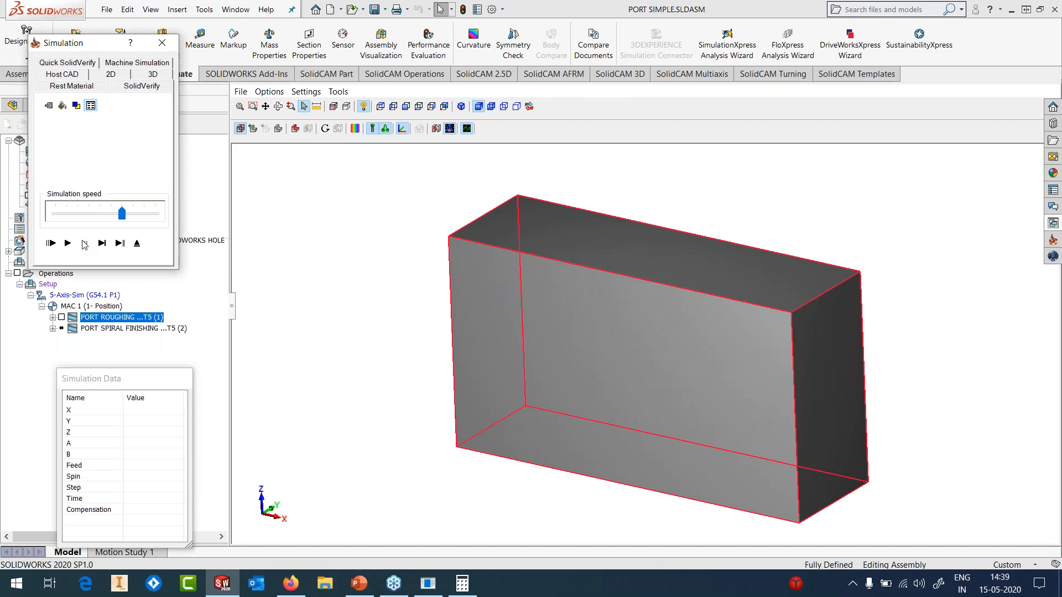
left_click(67, 244)
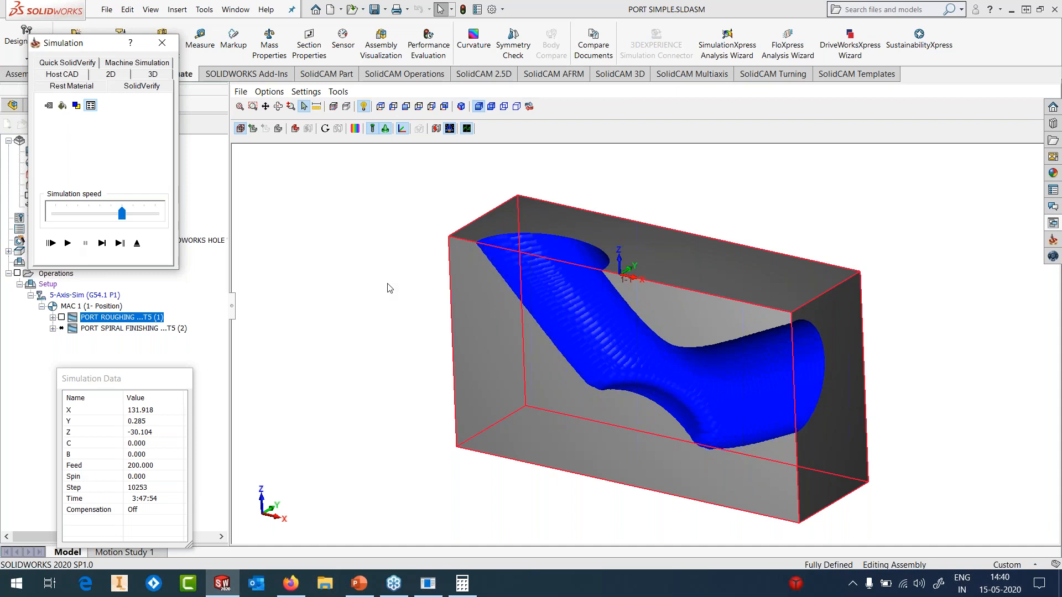
middle_click_drag(389, 288, 629, 311)
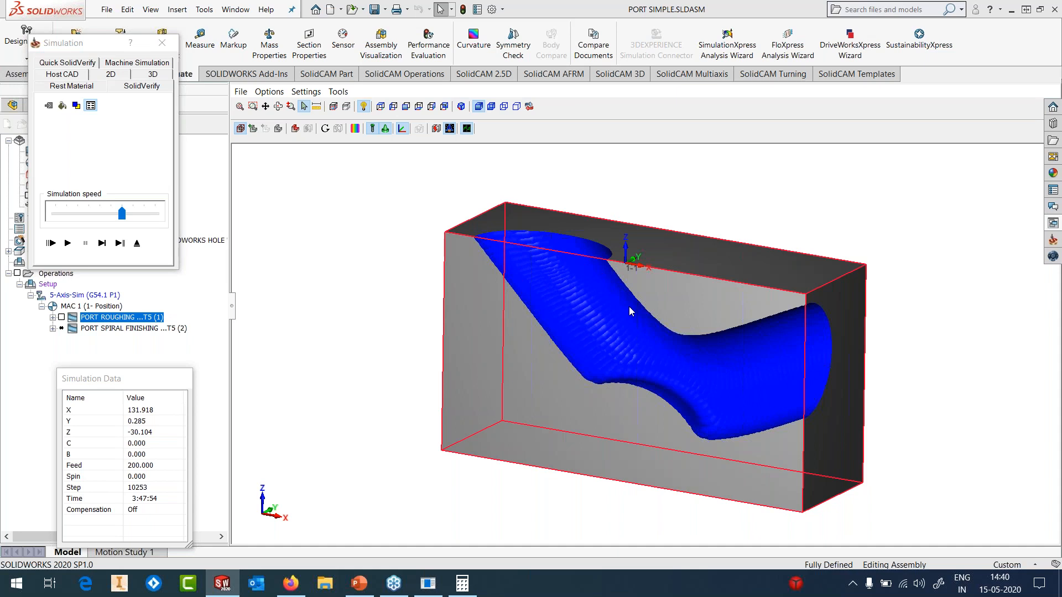
key("Escape")
- Simulate the PORT SPIRAL FINISHING operation in Host CAD mode, and exit the simulation
left_click(54, 328)
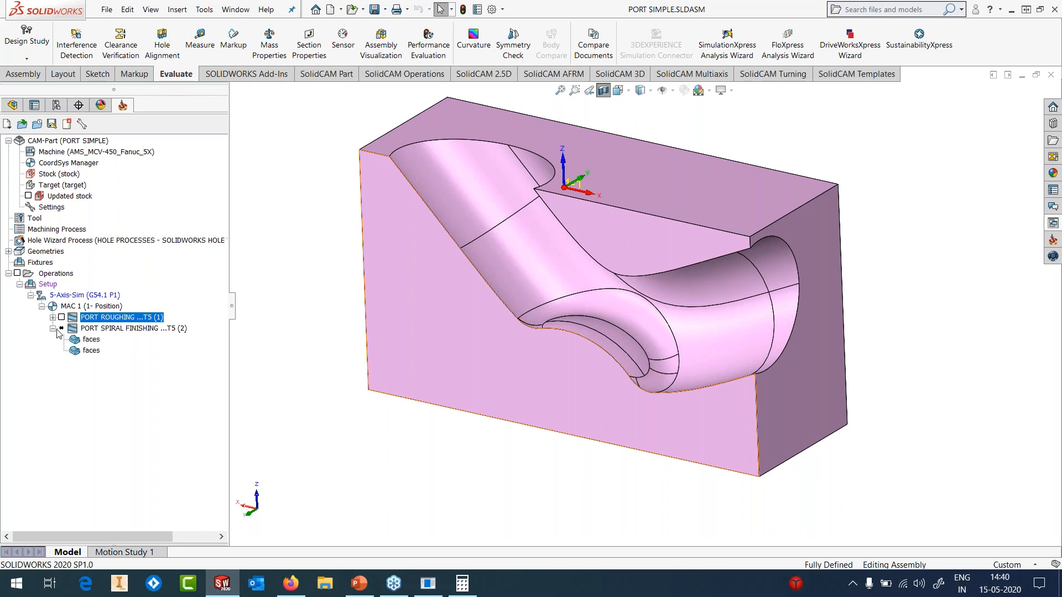
left_click(122, 328)
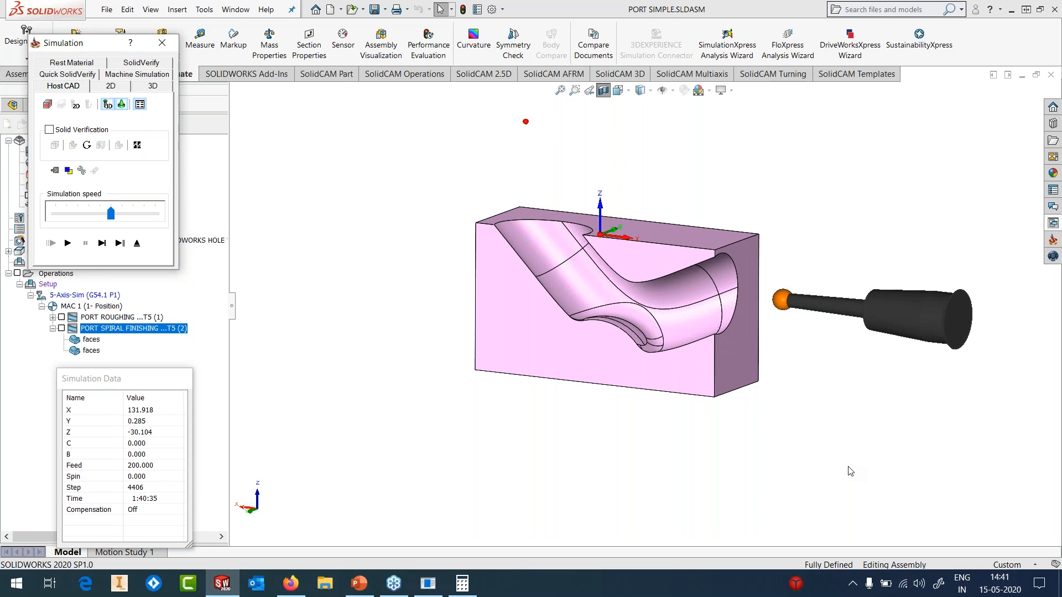
left_click(137, 243)
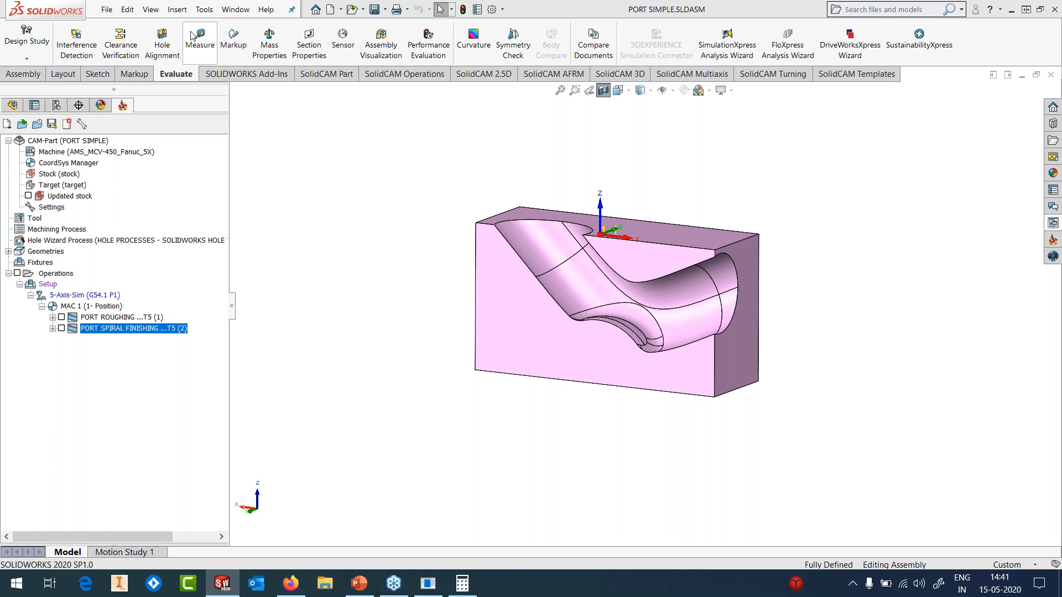
- Close the PORT SIMPLE part and open the 5X DRILL CAM-Part, viewing its holes from several sides
left_click(204, 9)
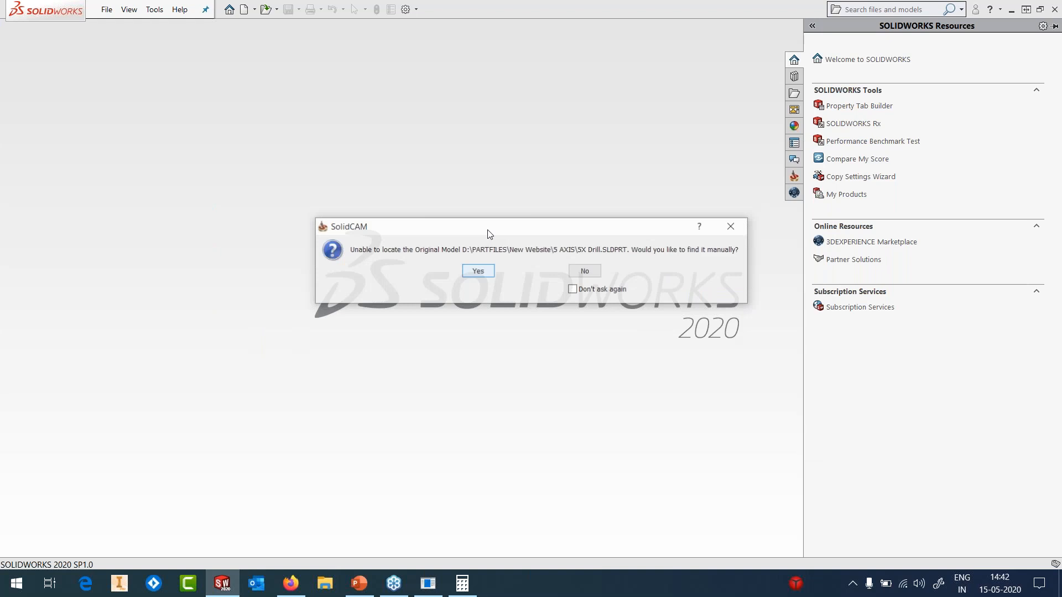
key("Return")
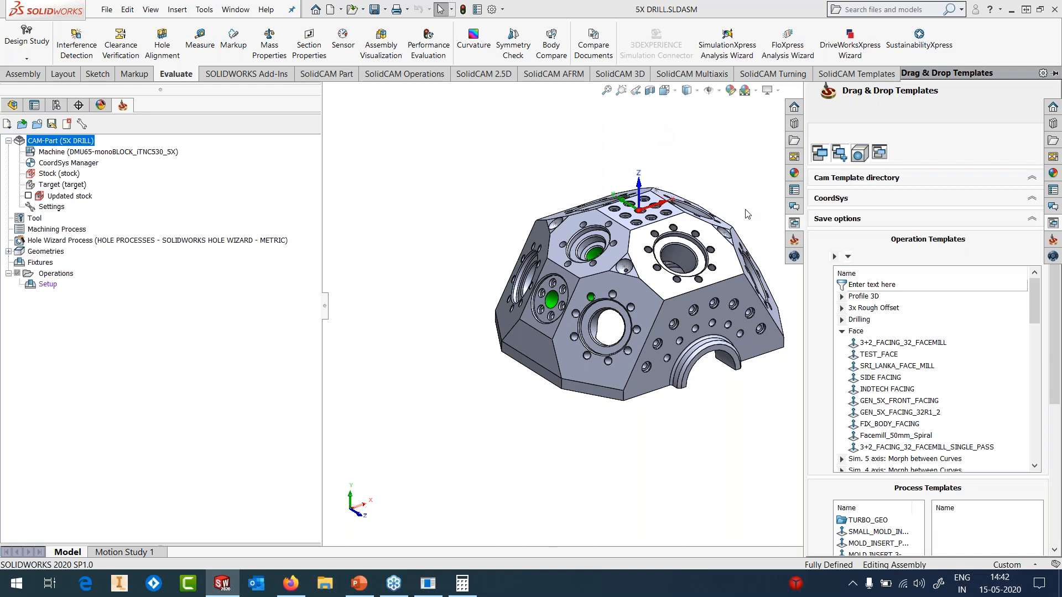
middle_click_drag(747, 214, 753, 261)
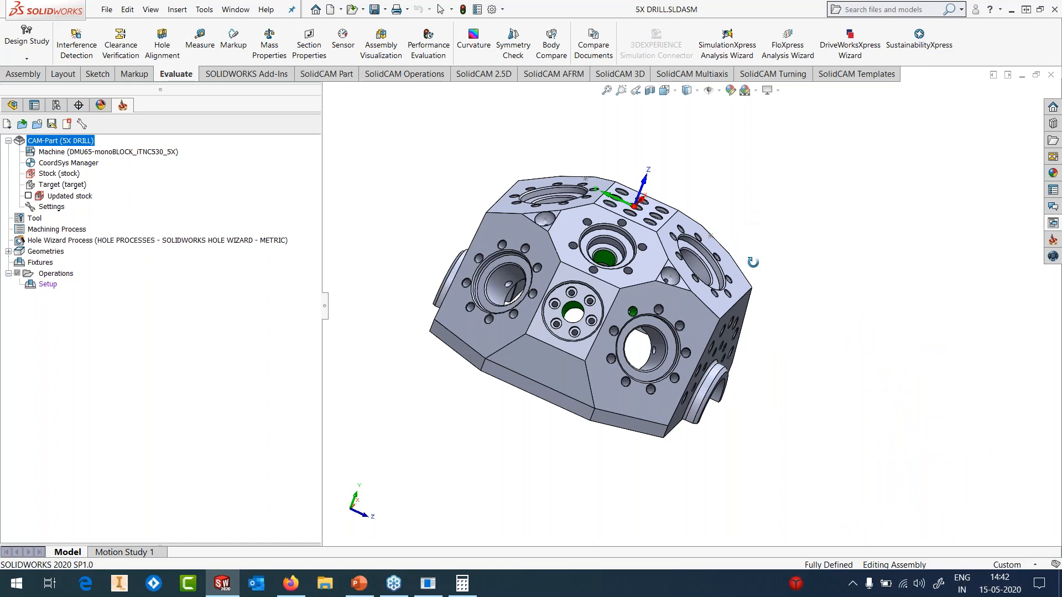
- Add a Multiaxis Drilling operation to the 5X DRILL part with a new 6 mm drill
right_click(48, 273)
mouse_move(144, 227)
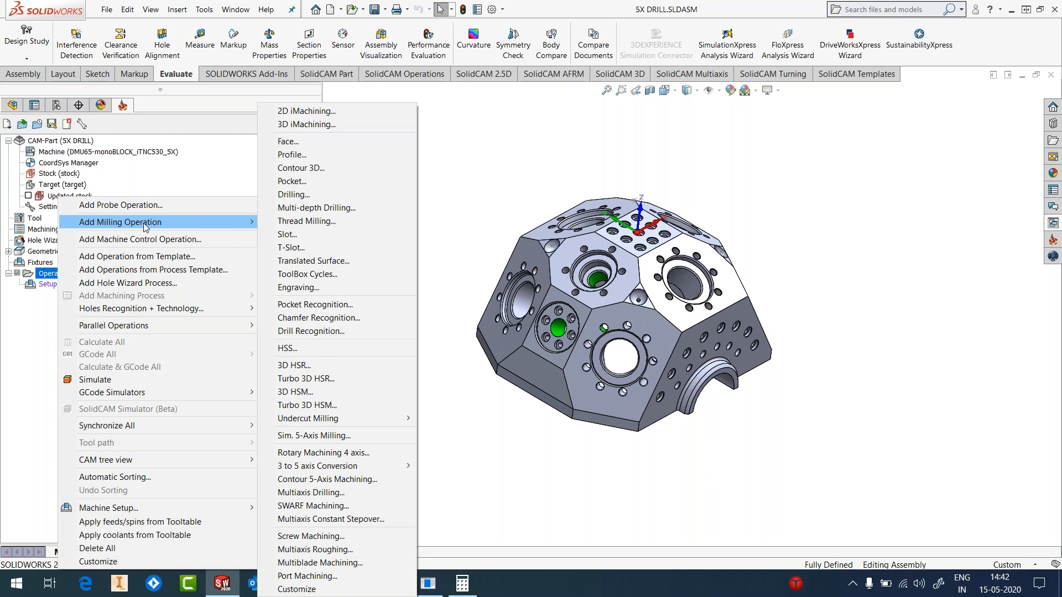
left_click(396, 393)
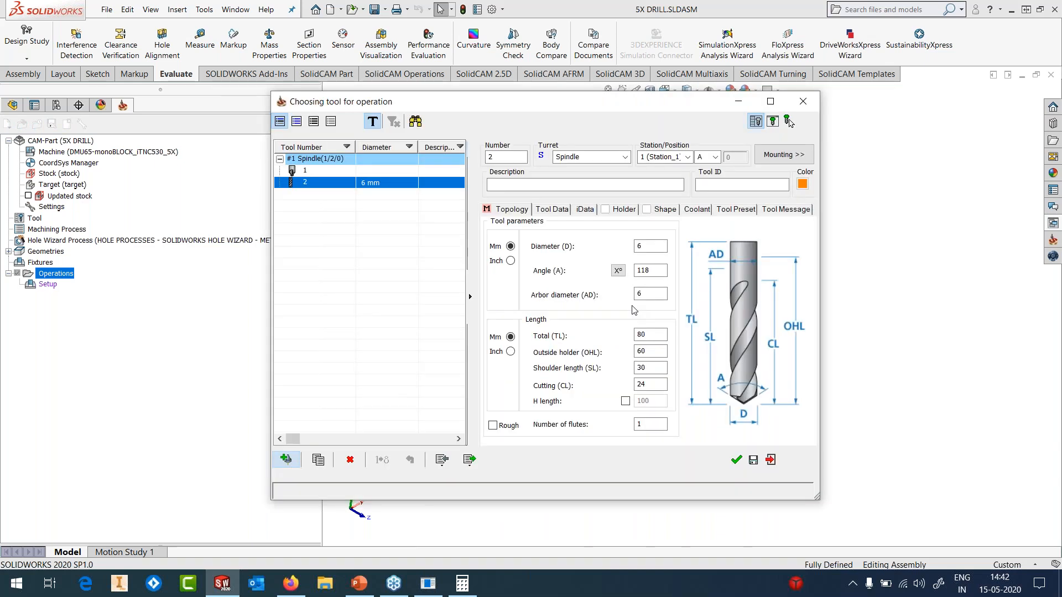
- Set the 6 mm drill's total length to 60 mm
double_click(644, 351)
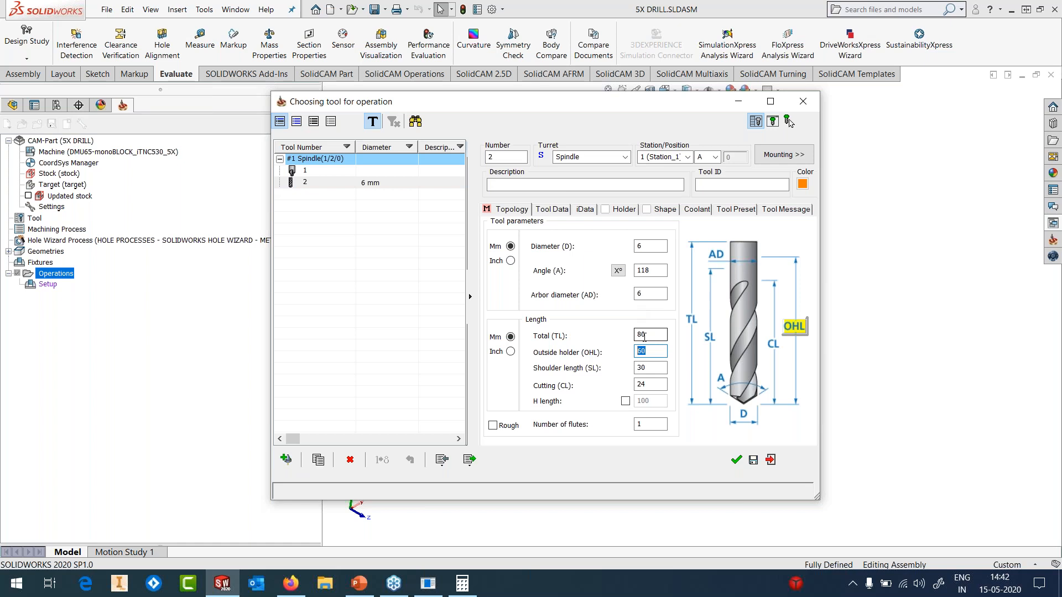
double_click(644, 336)
type("6")
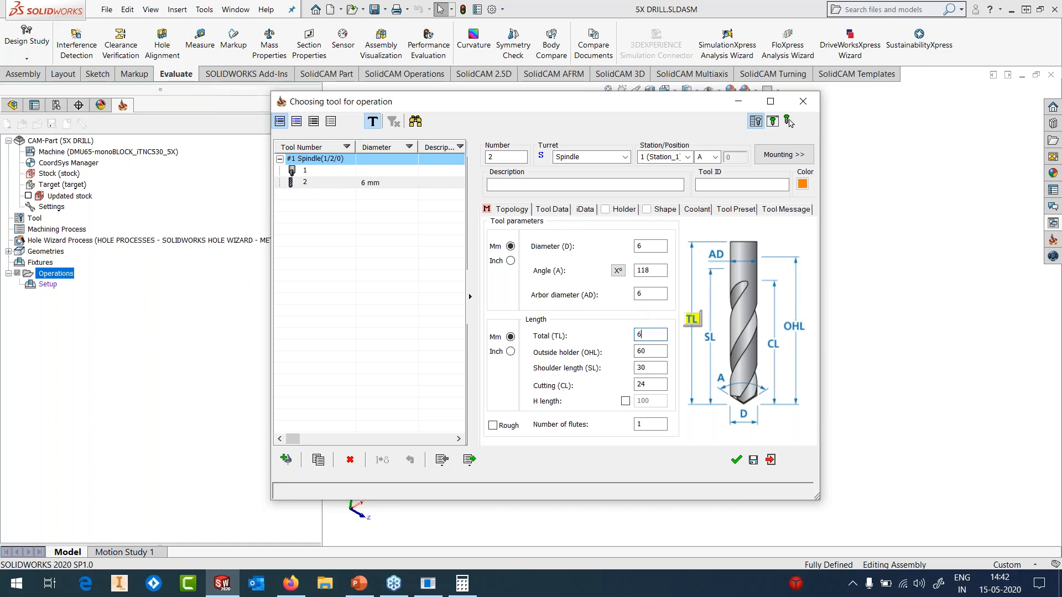
type("0")
key("Tab")
- Assign the HSK A 63 ER 32x80 holder to the 6 mm drill
left_click(605, 212)
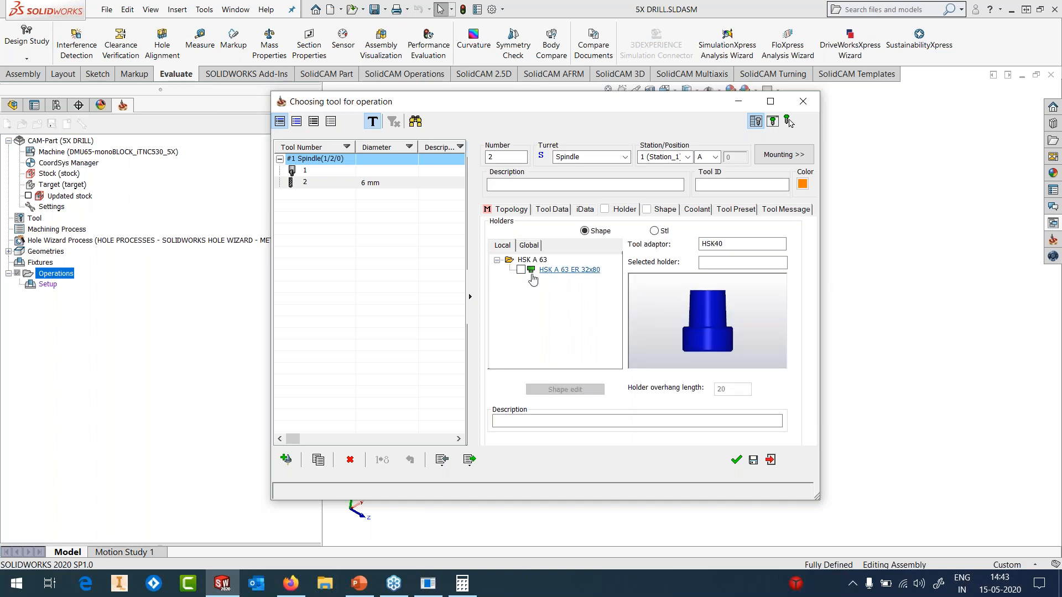
left_click(522, 270)
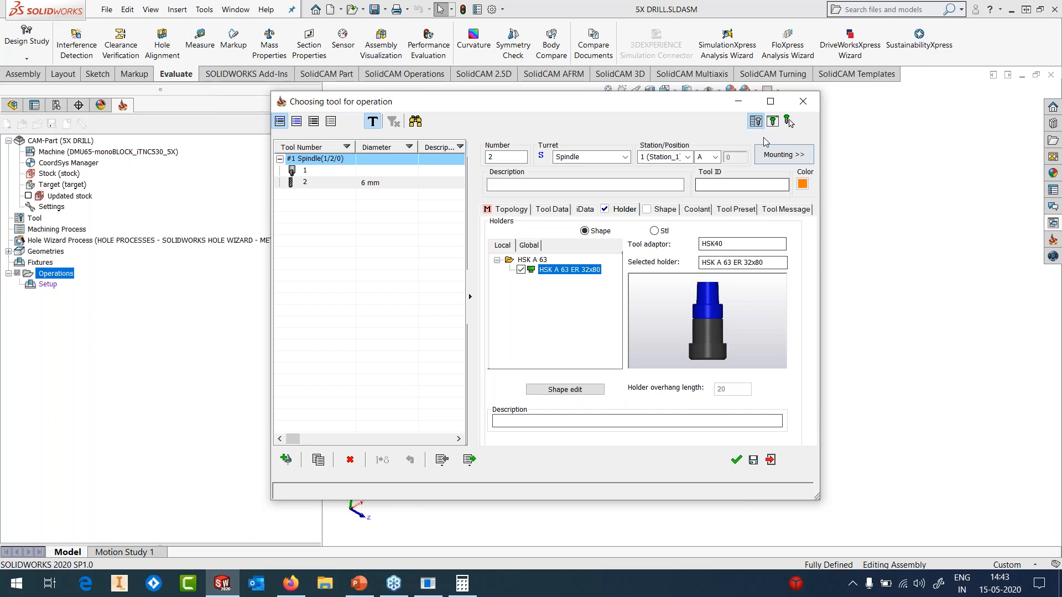
left_click(773, 121)
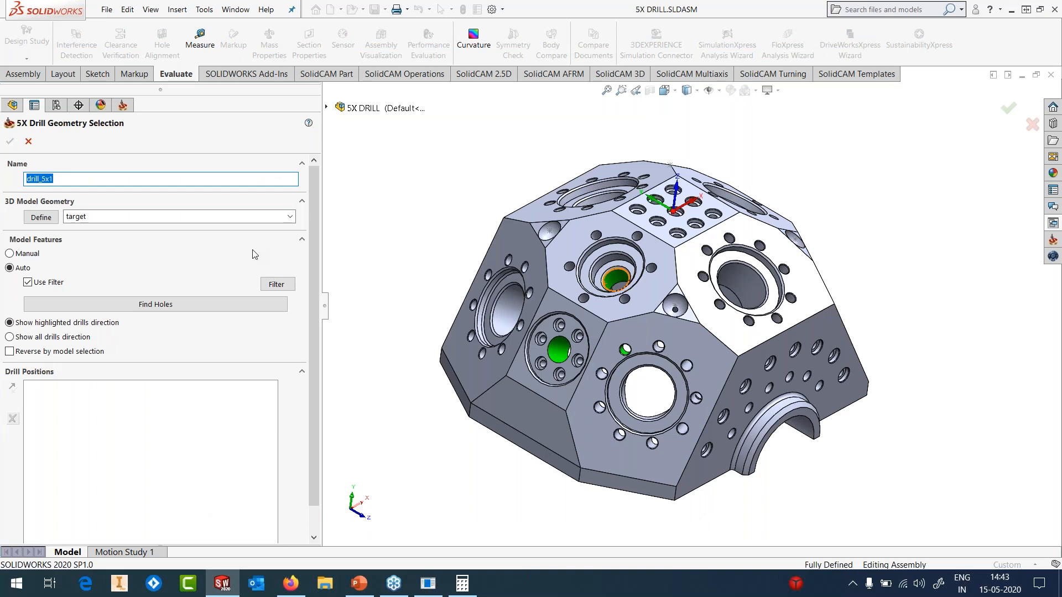
- Try filtering the drill holes by a hole height from 0 to -25
left_click(277, 283)
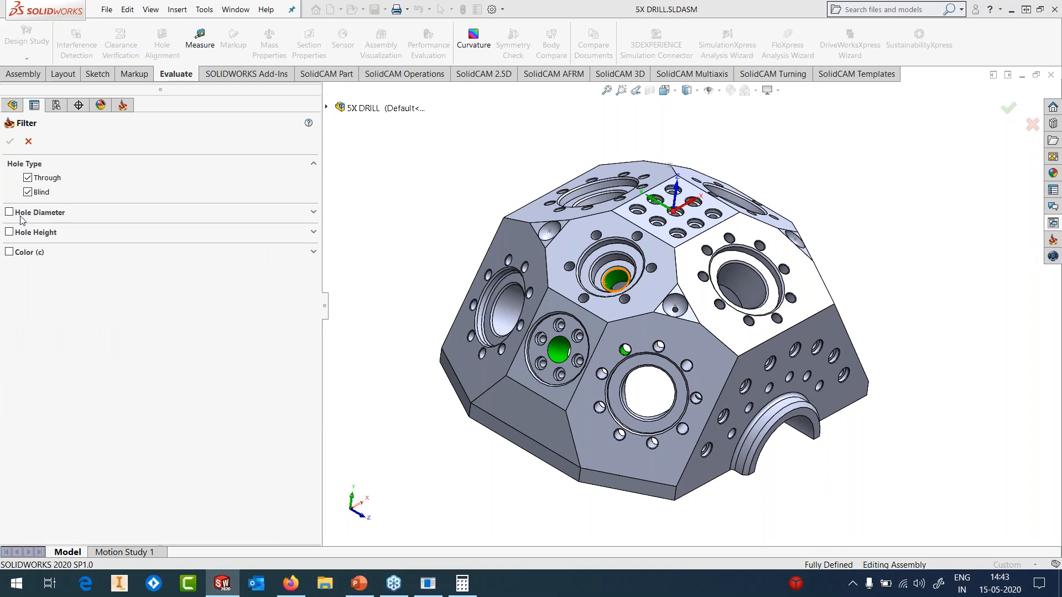
left_click(9, 232)
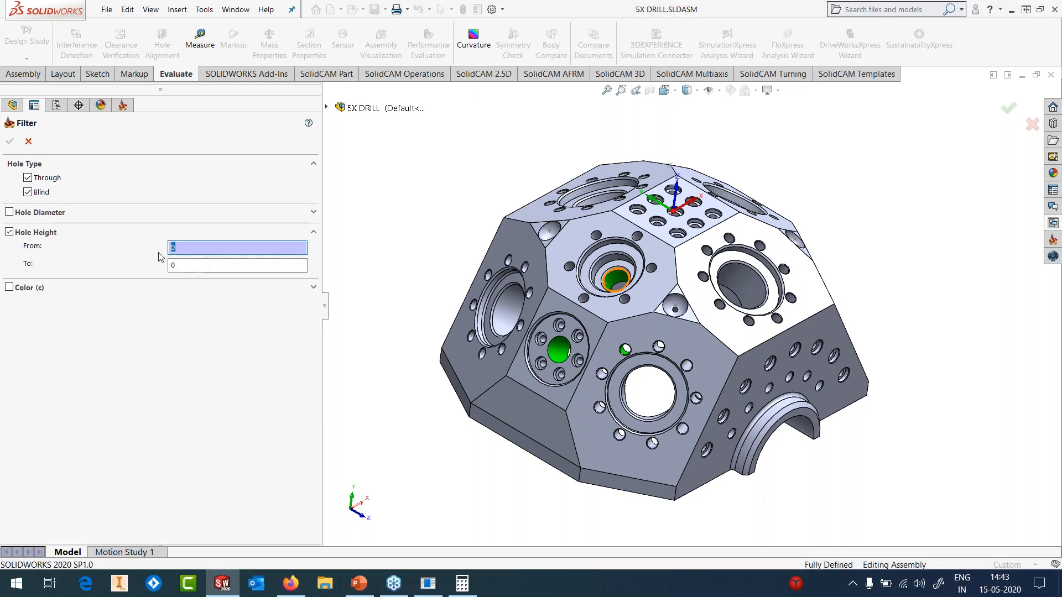
key("Tab")
type("-25")
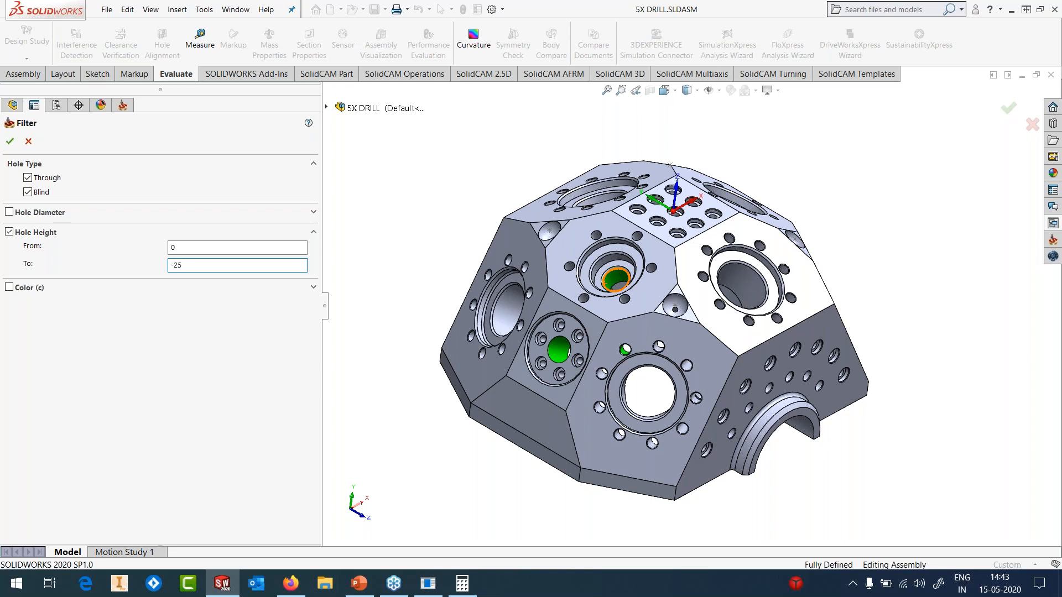
left_click(9, 232)
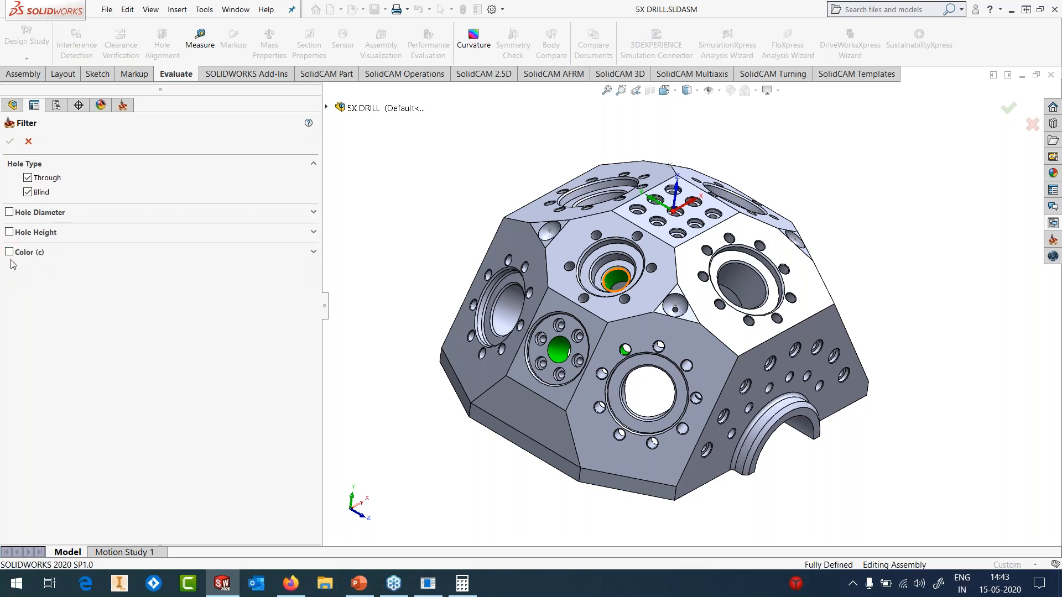
- Try filtering the holes by the colour of the green hole, keeping only the through and blind hole types
left_click(9, 251)
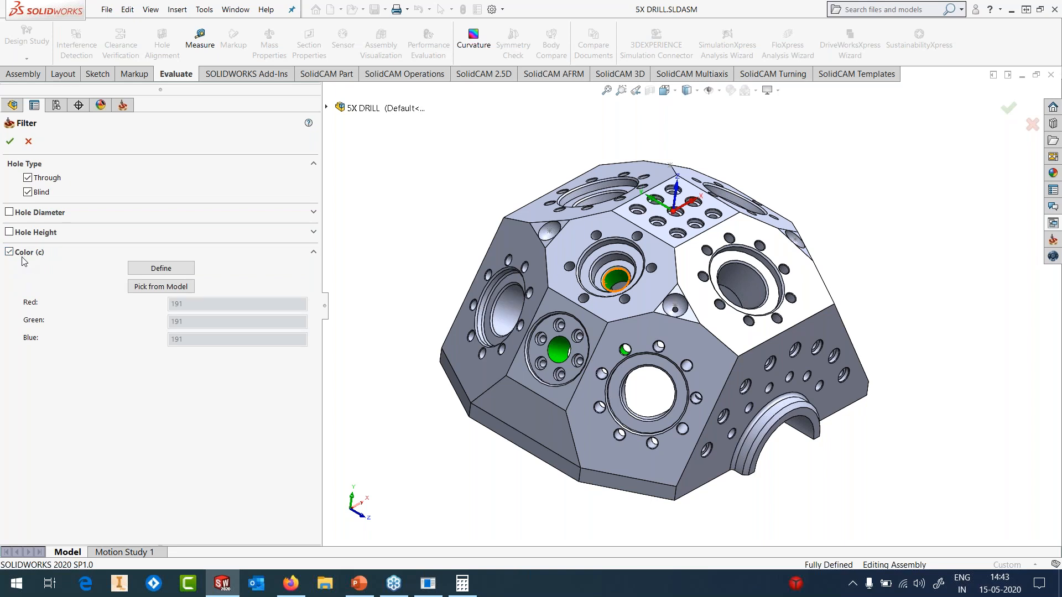
left_click(161, 286)
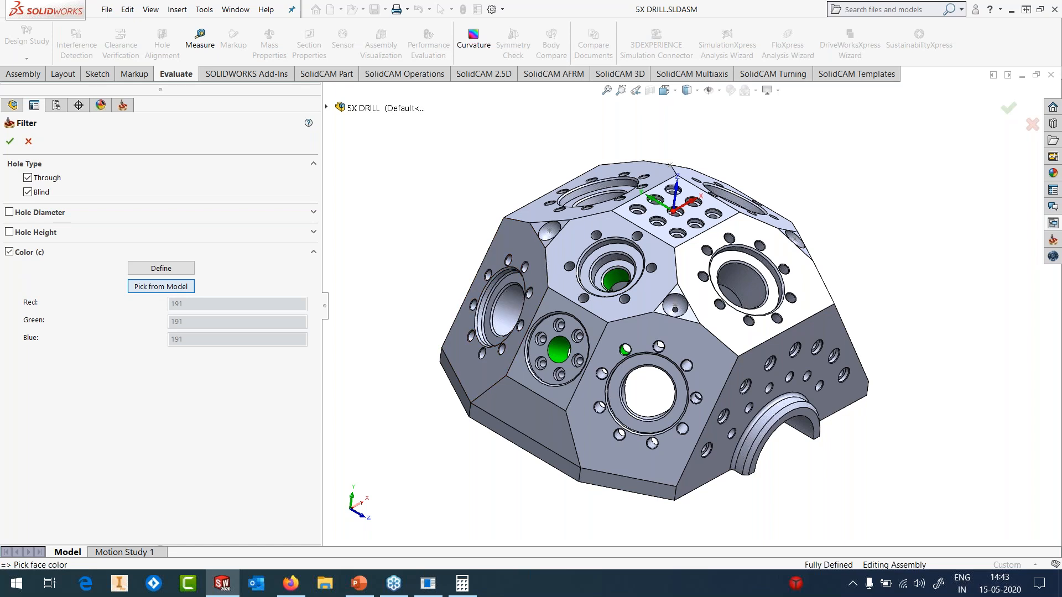
left_click(562, 349)
left_click(8, 251)
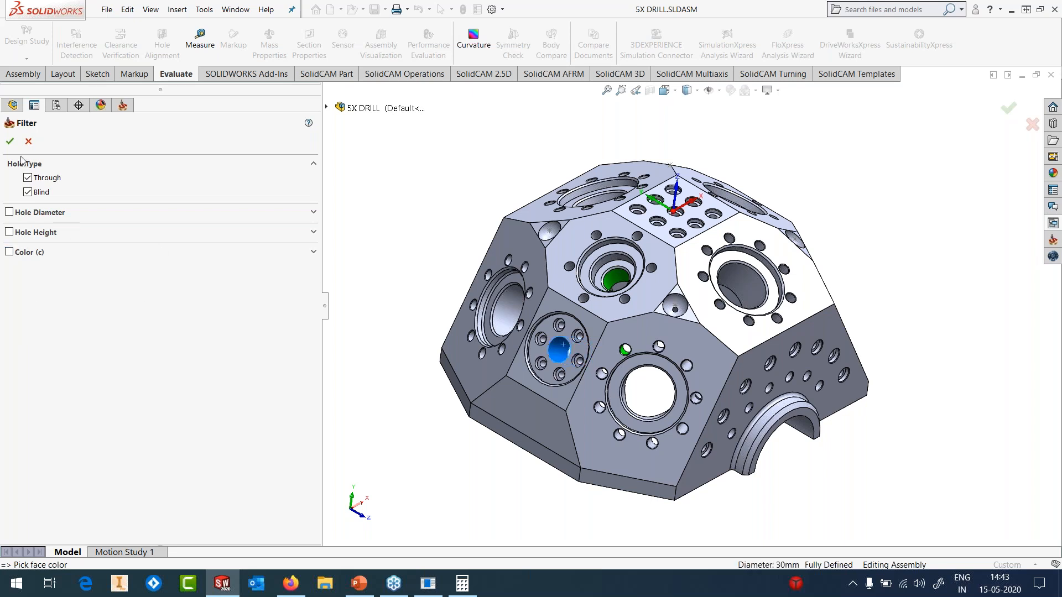
left_click(11, 142)
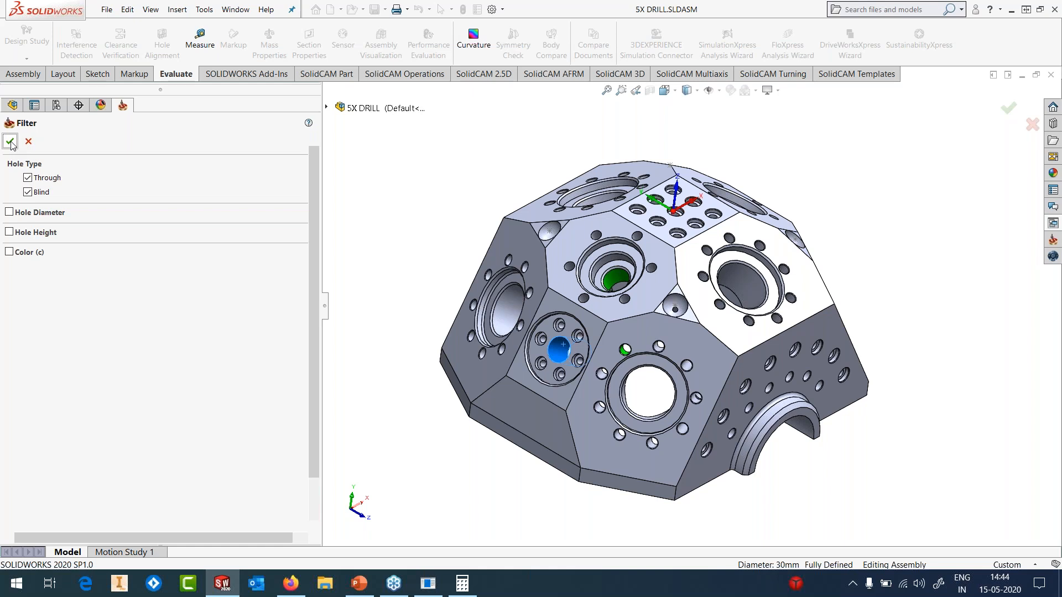
left_click(10, 141)
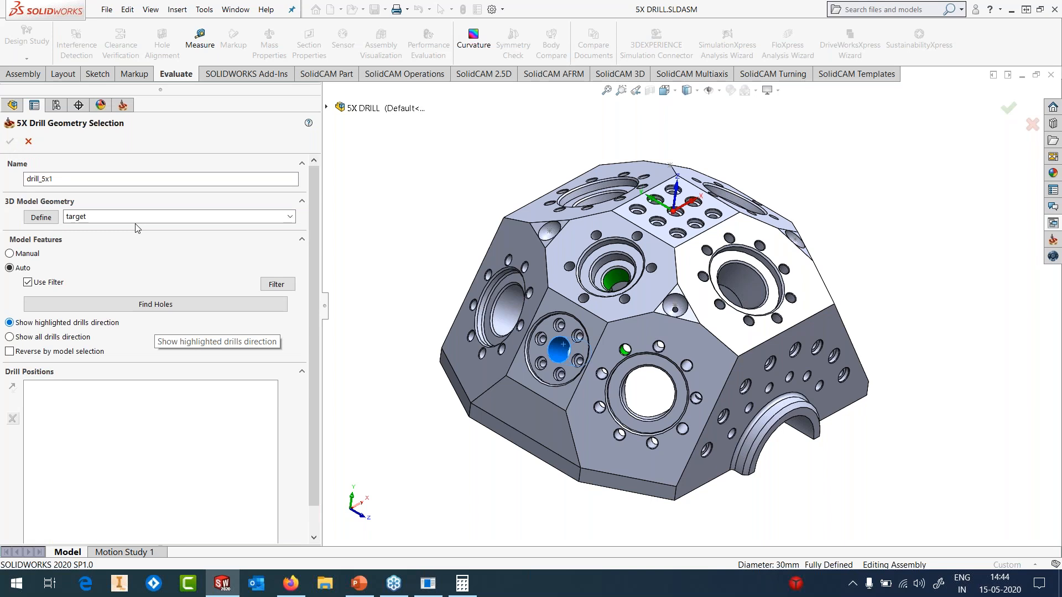
- Find the through and blind holes on the target model automatically and accept them as the drill geometry
left_click(155, 304)
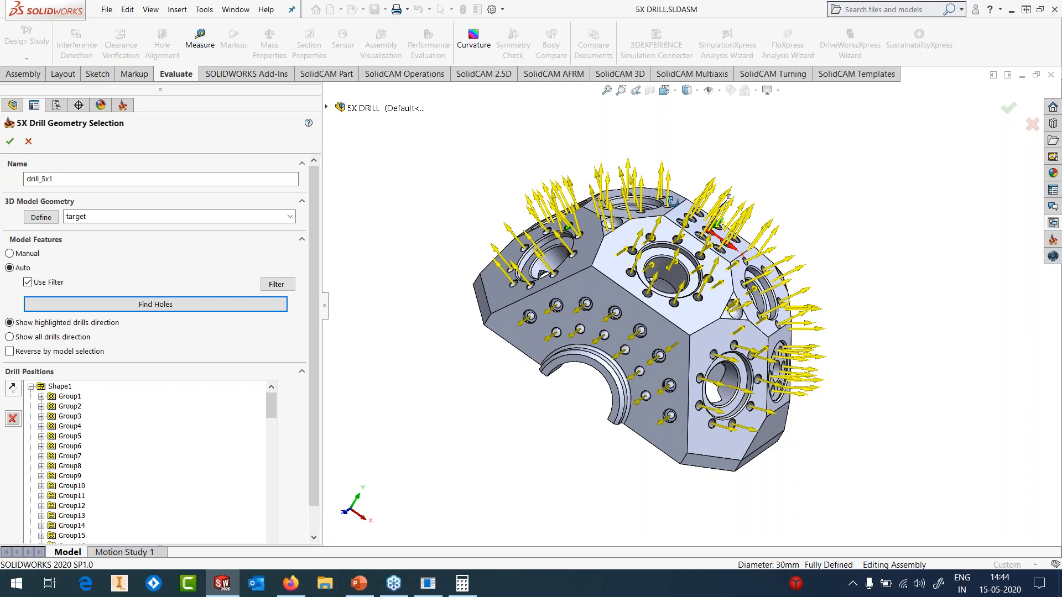
scroll(753, 364, "down", 8)
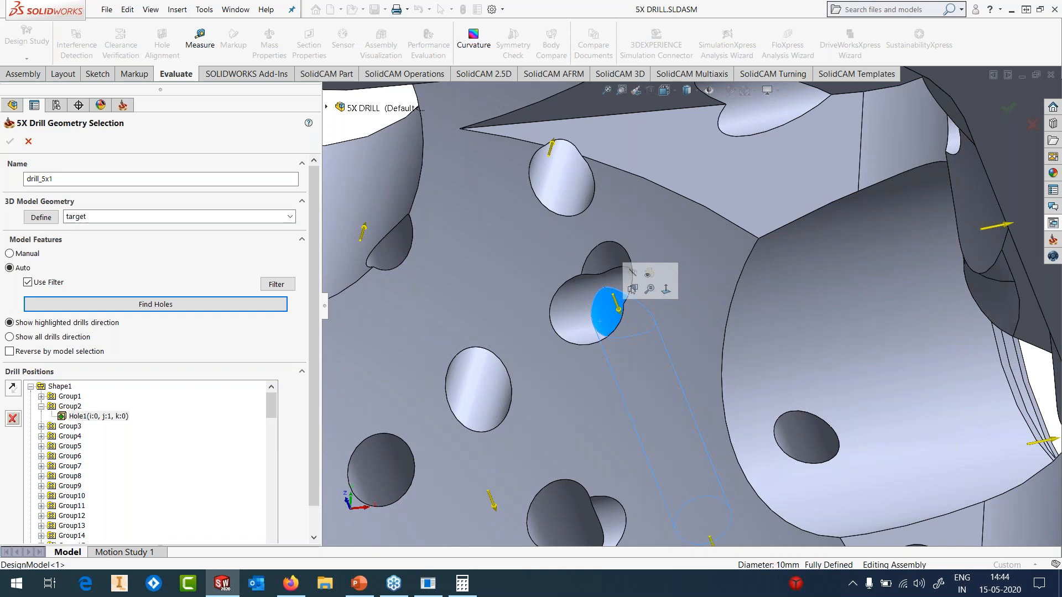
left_click(618, 316)
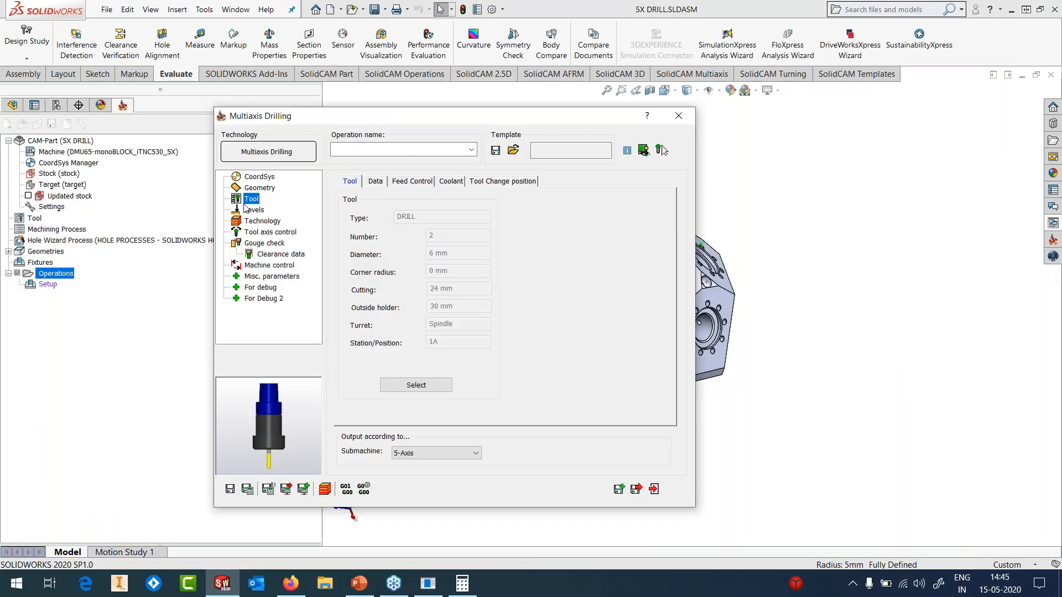
- Preview the default hole sequence and set the drilling operation's sorting to Shortest distance
left_click(249, 210)
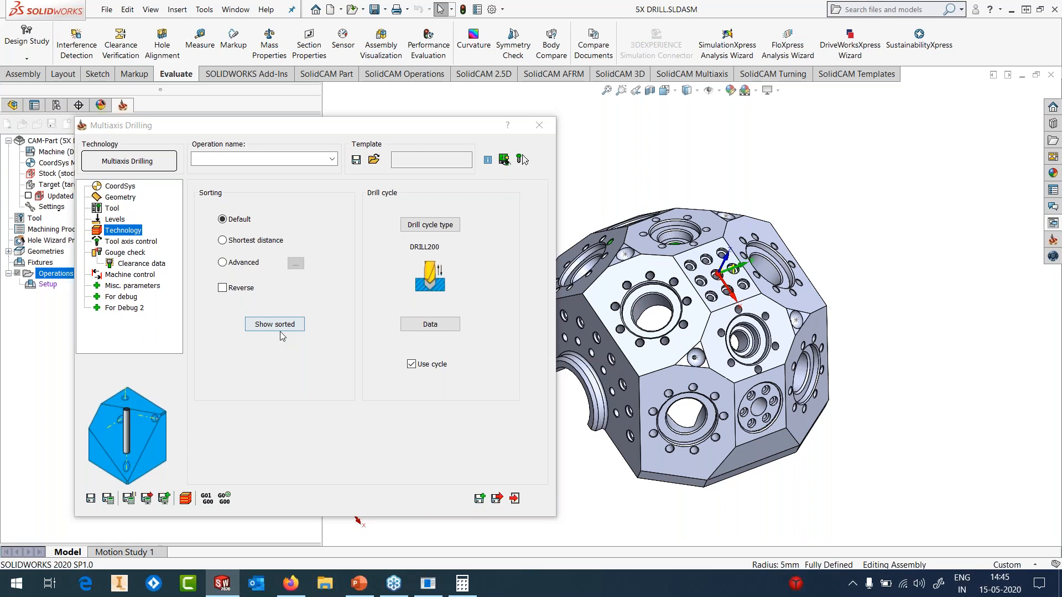
left_click(280, 330)
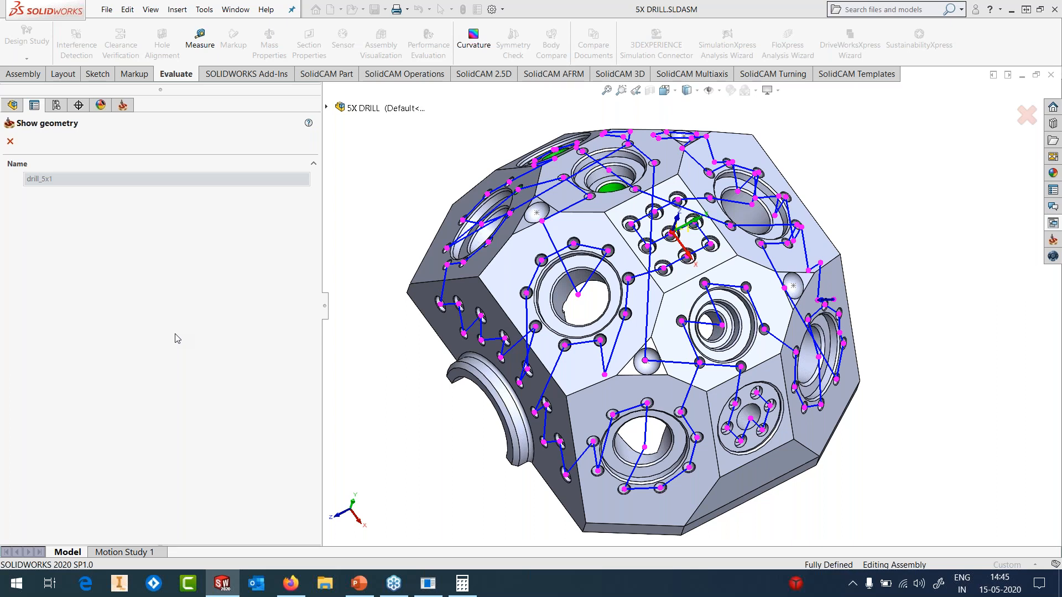
key("Escape")
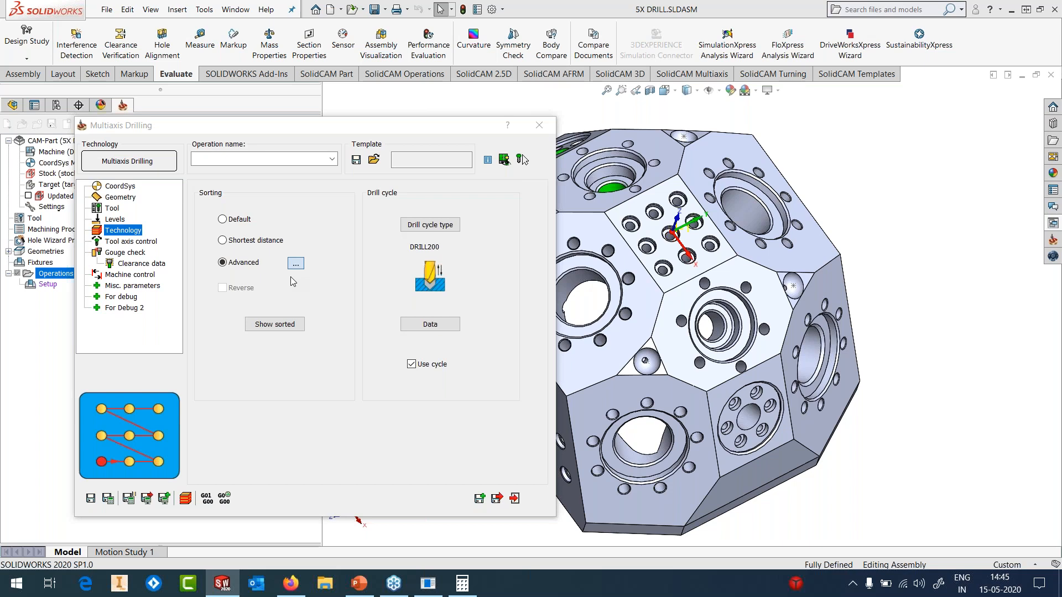
left_click(296, 263)
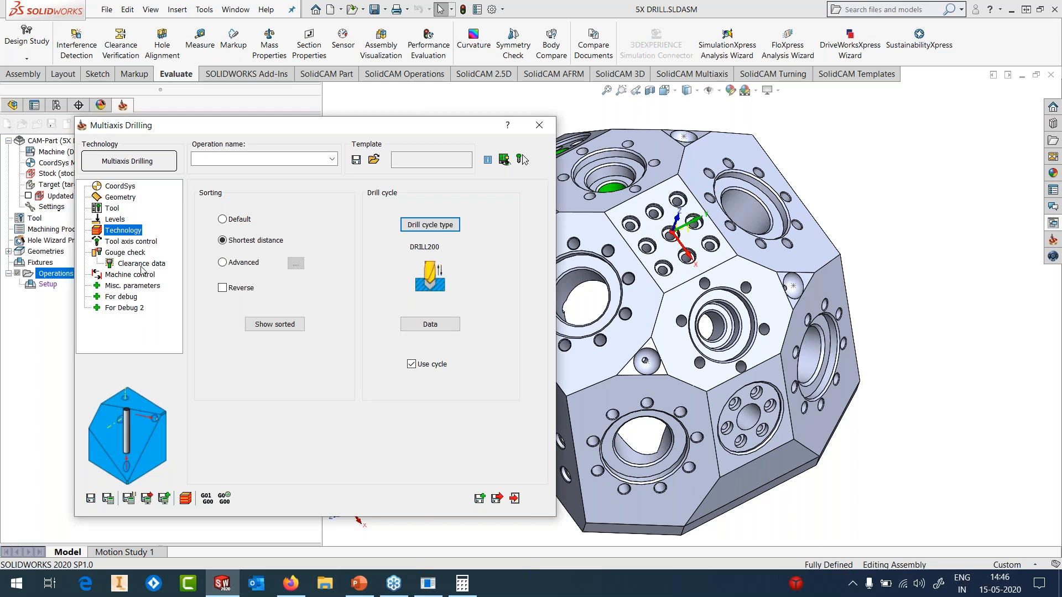
- Enable a gouge check of the tool holder against check surfaces and define a new face geometry for them
left_click(131, 241)
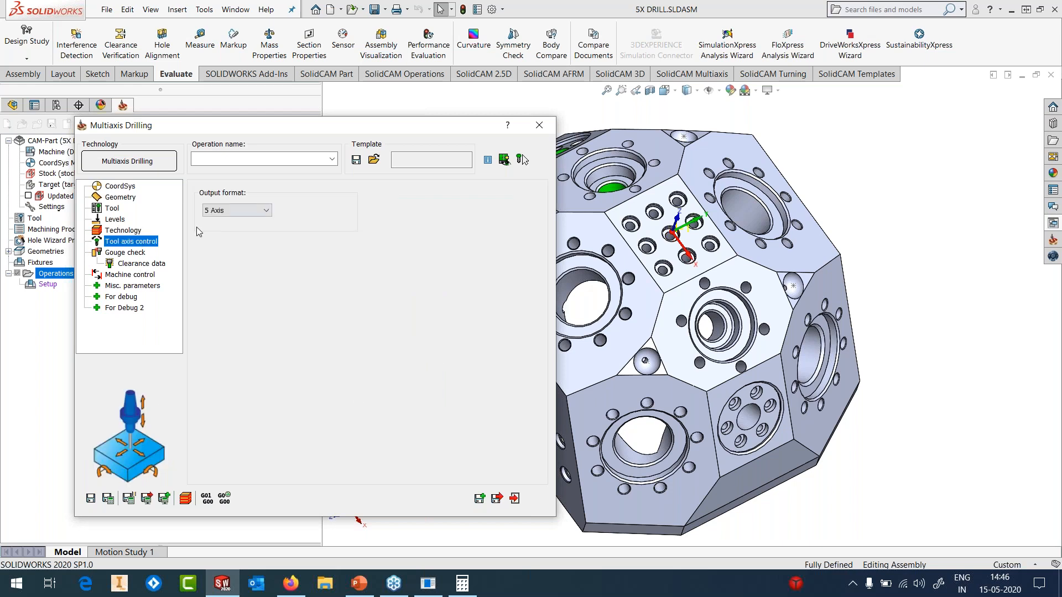
left_click(123, 253)
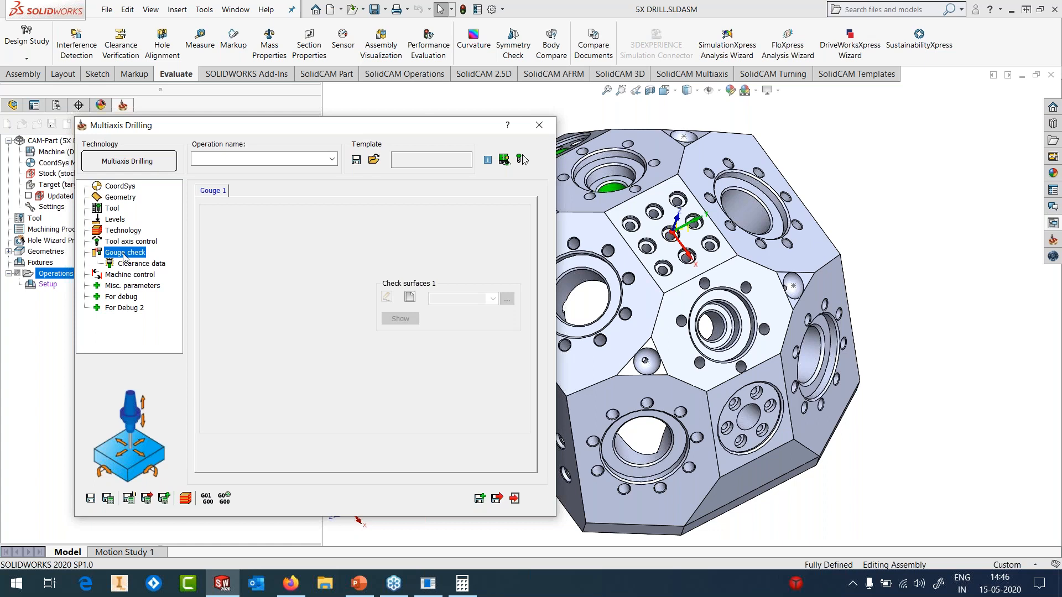
left_click(224, 228)
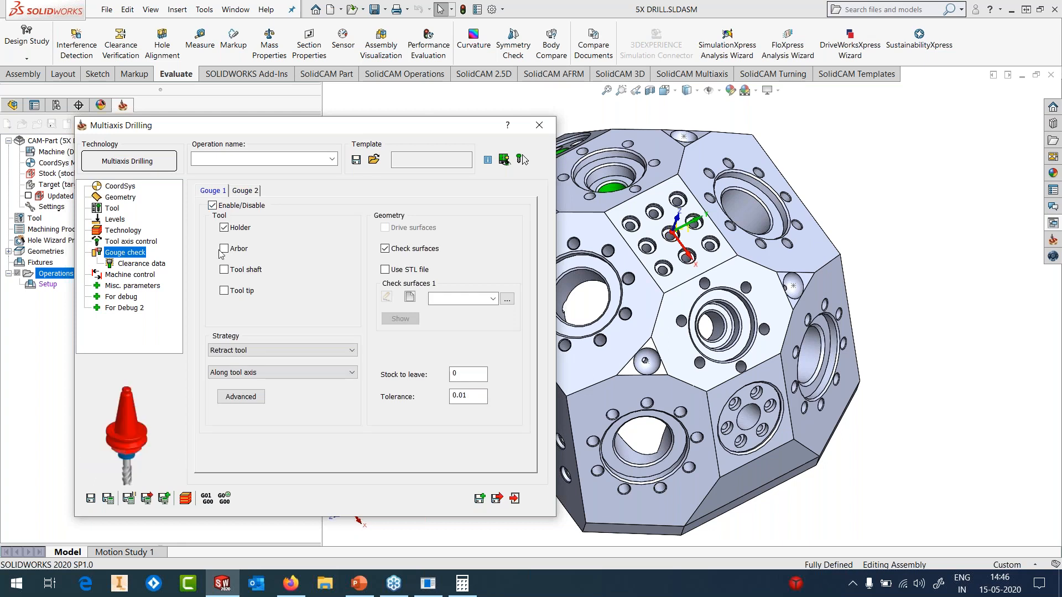
left_click(492, 300)
left_click(413, 298)
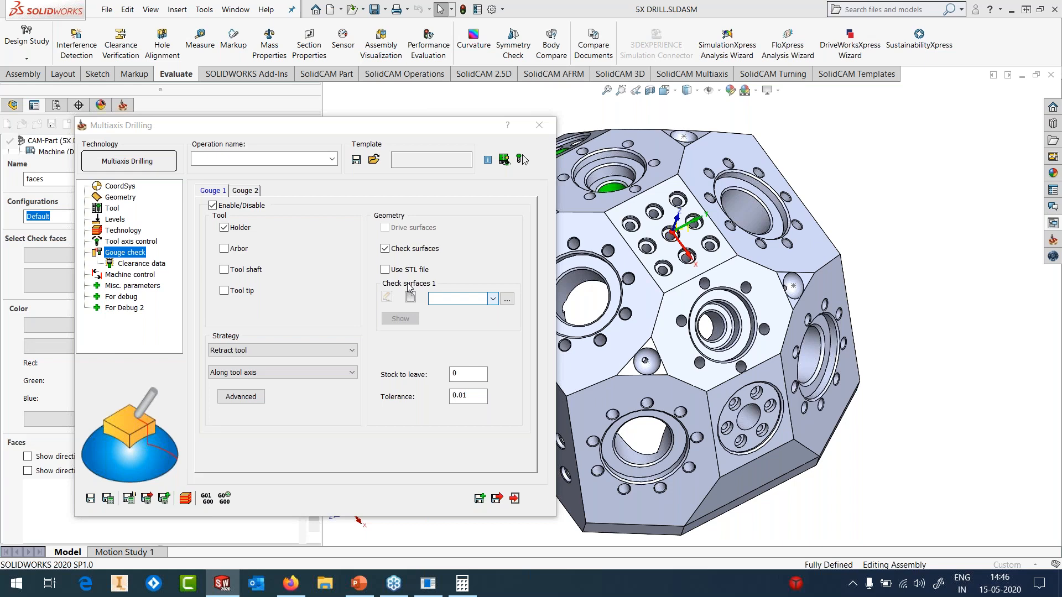
left_click(409, 297)
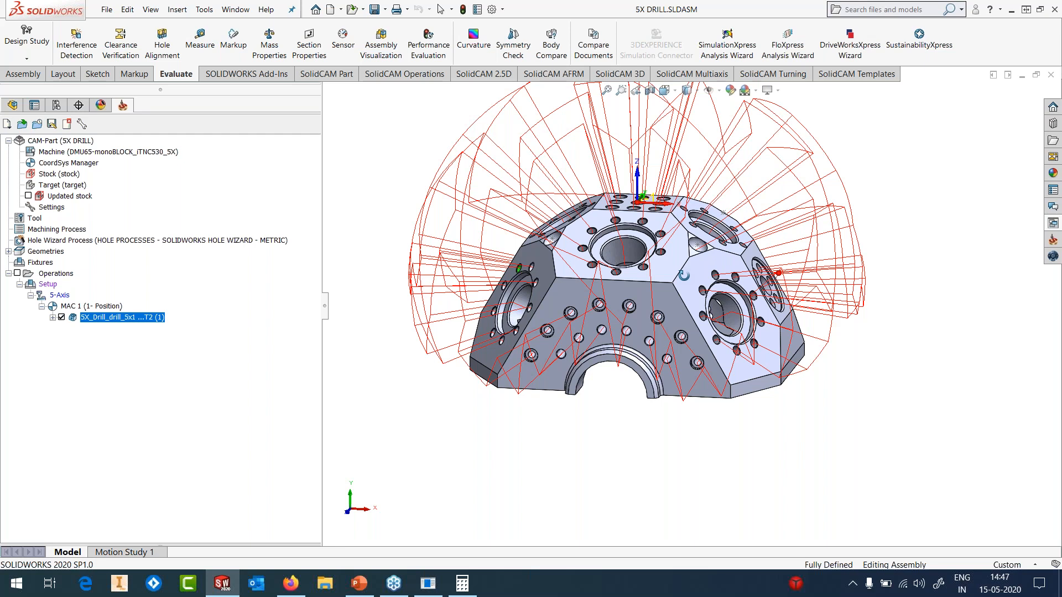
- Set the clearance sphere's centre Z to -225, the safety and retract distances to 10, and recalculate the drilling operation
left_click(116, 220)
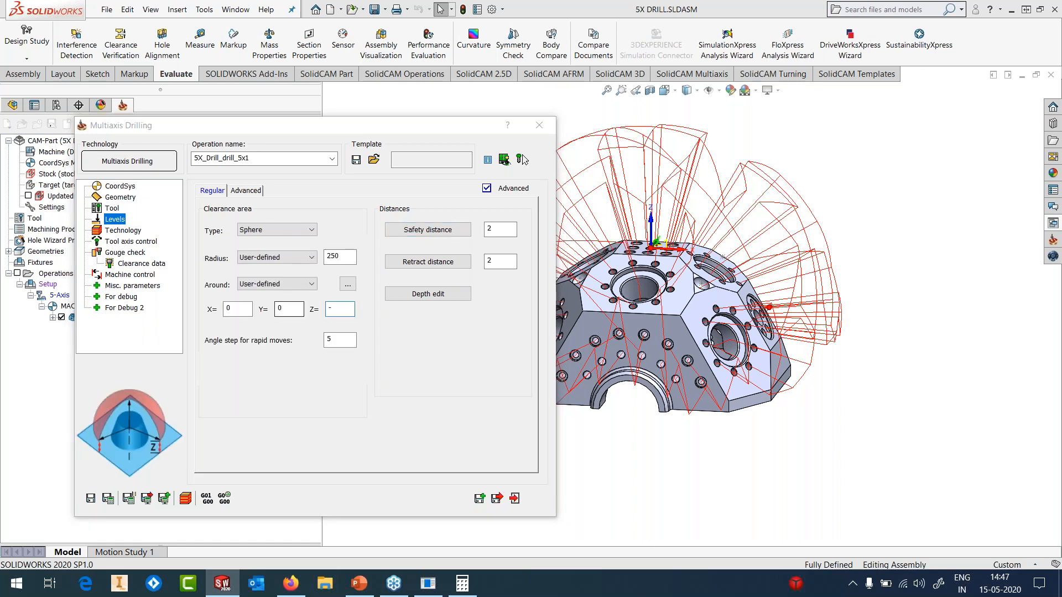
type("225")
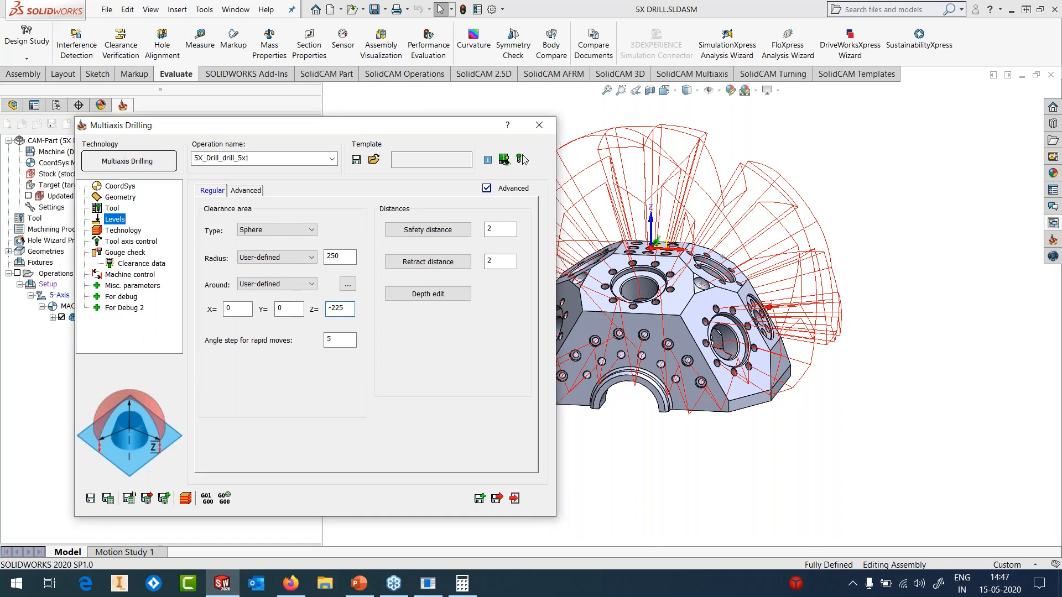
left_click_drag(500, 229, 468, 229)
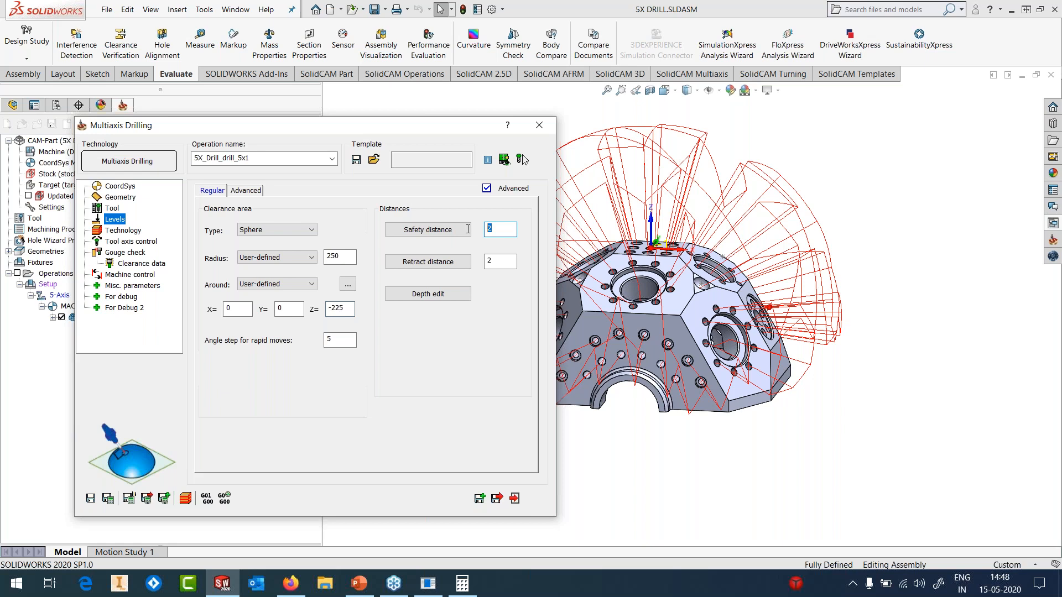
type("10")
key("Tab")
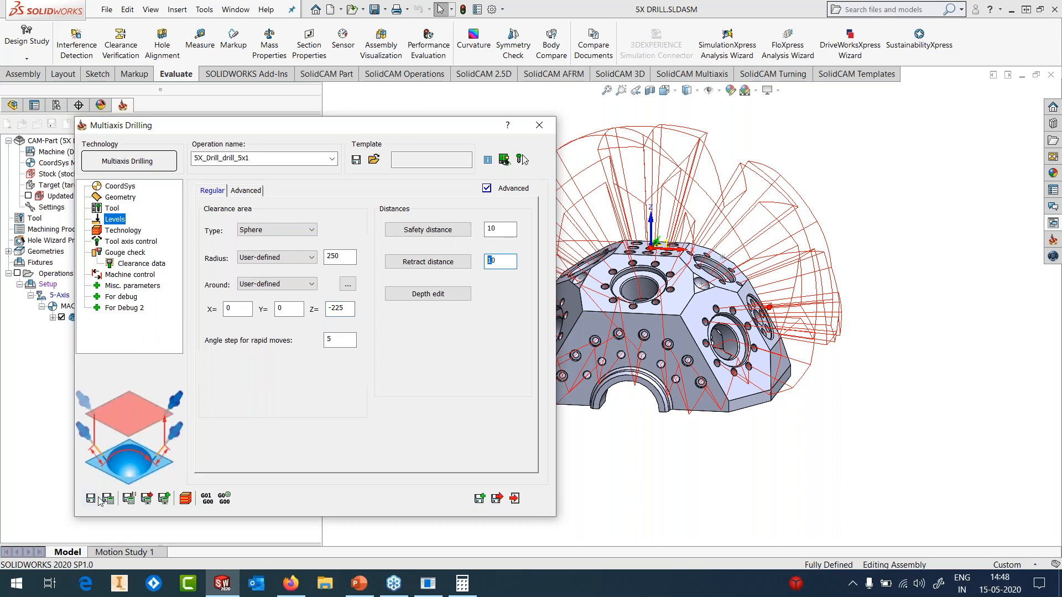
left_click(106, 499)
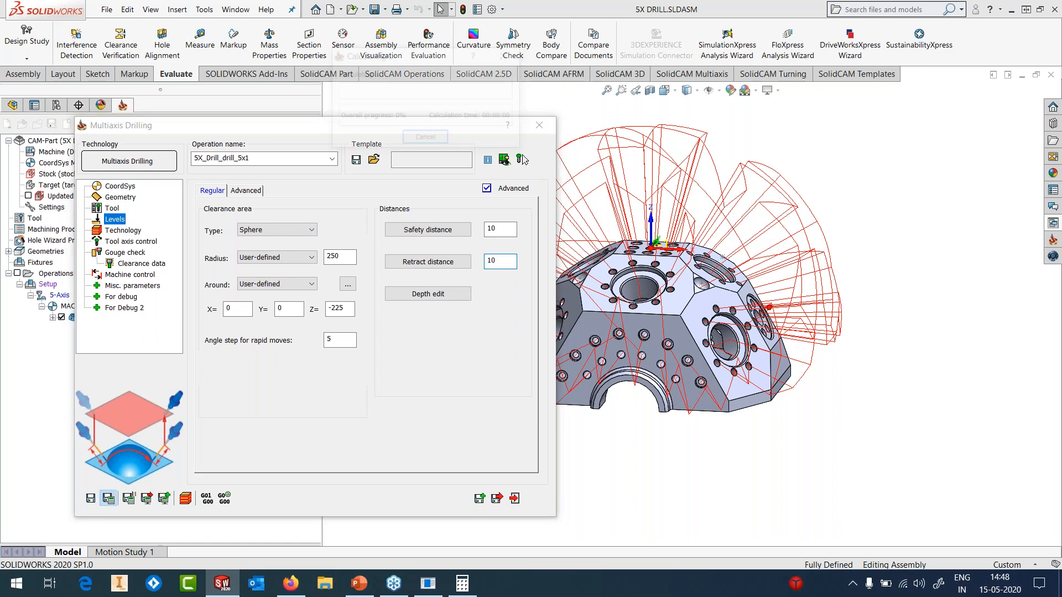